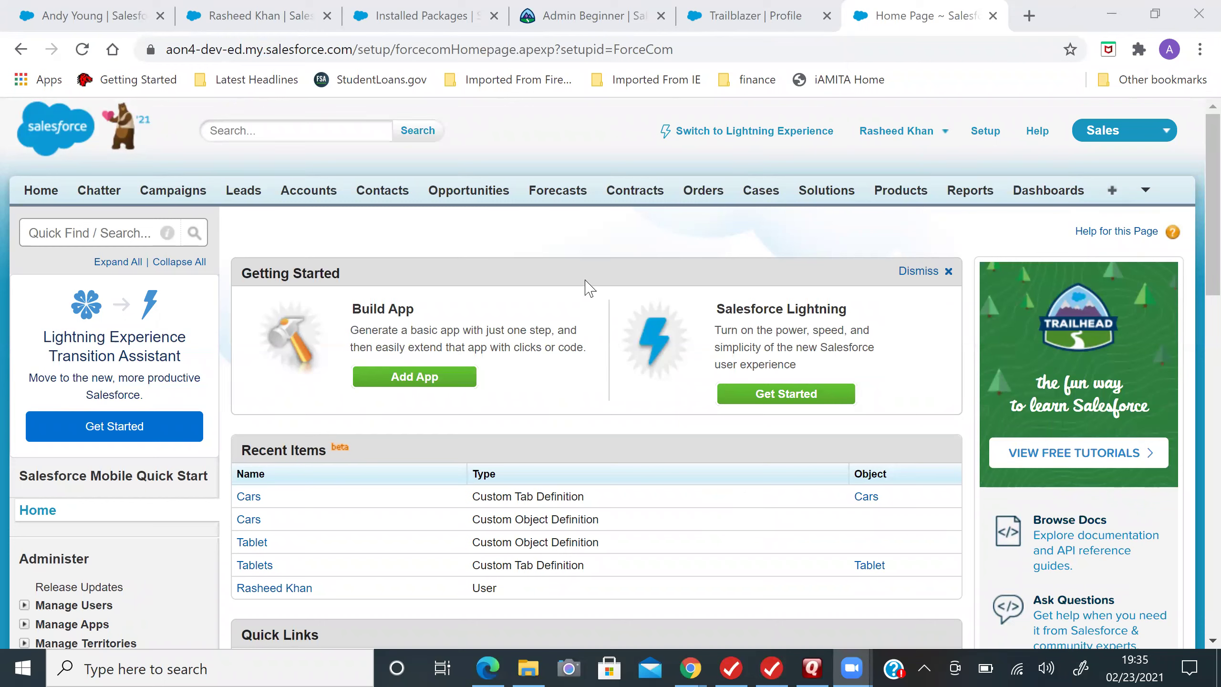
Step: Search the setup area for "app" and open the Apps page in the Create section
left_click(1153, 137)
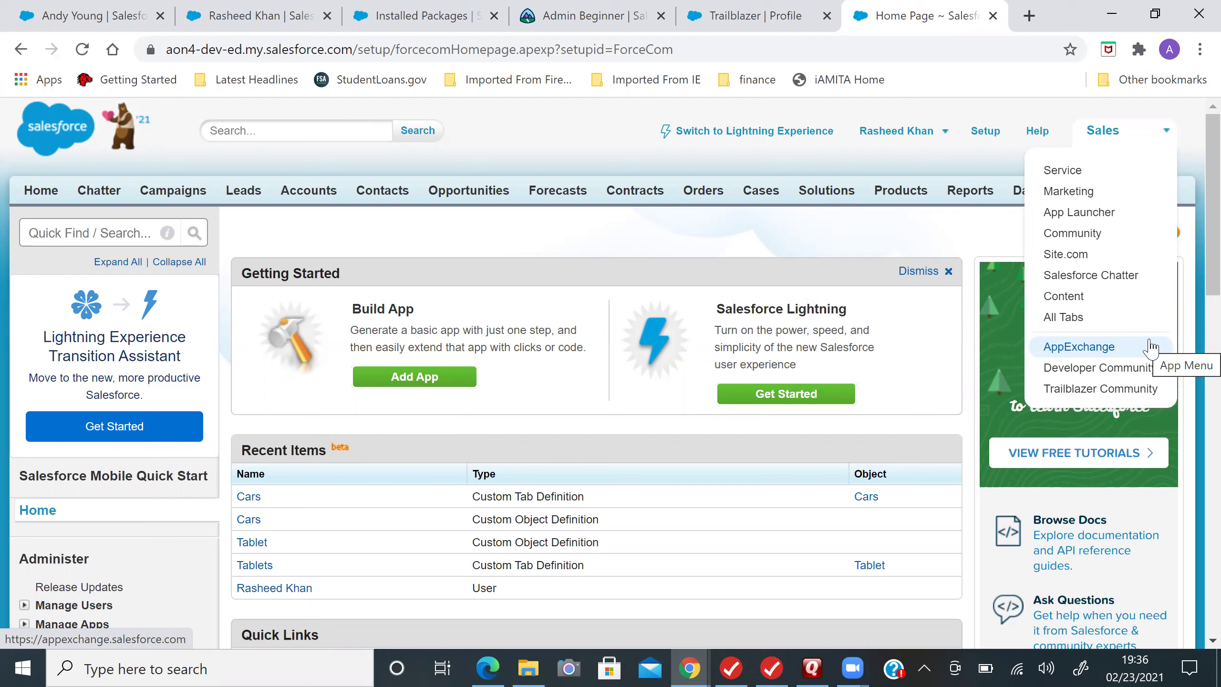
left_click(985, 137)
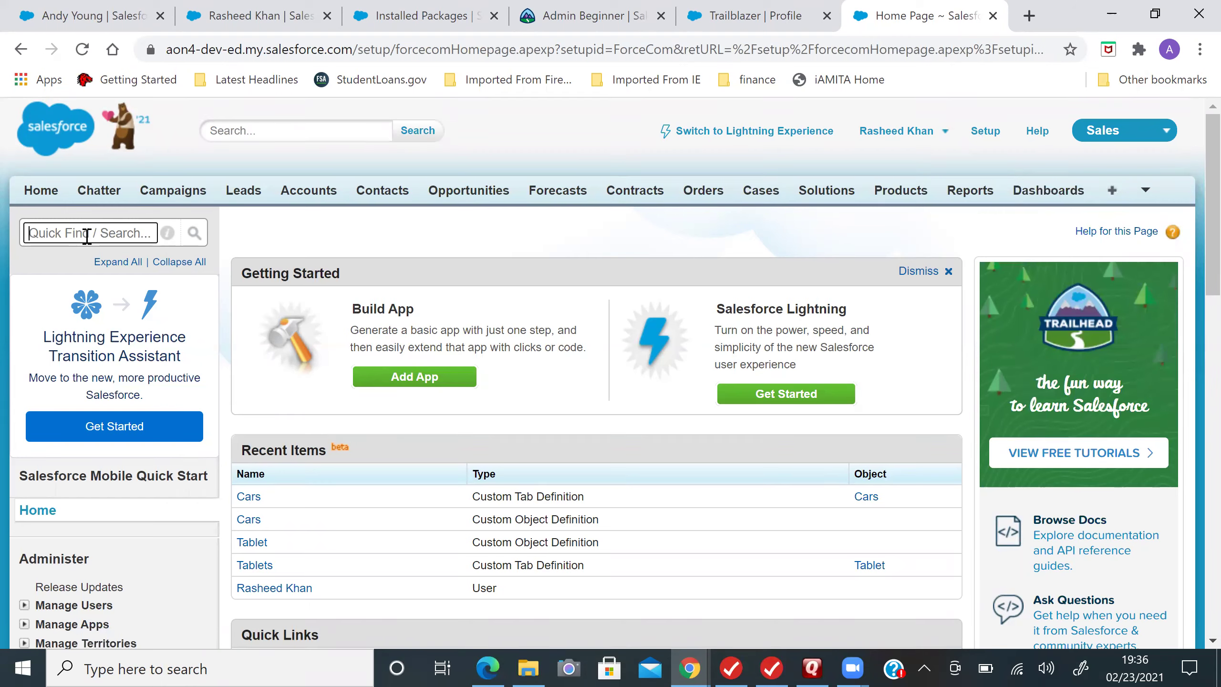
type("app")
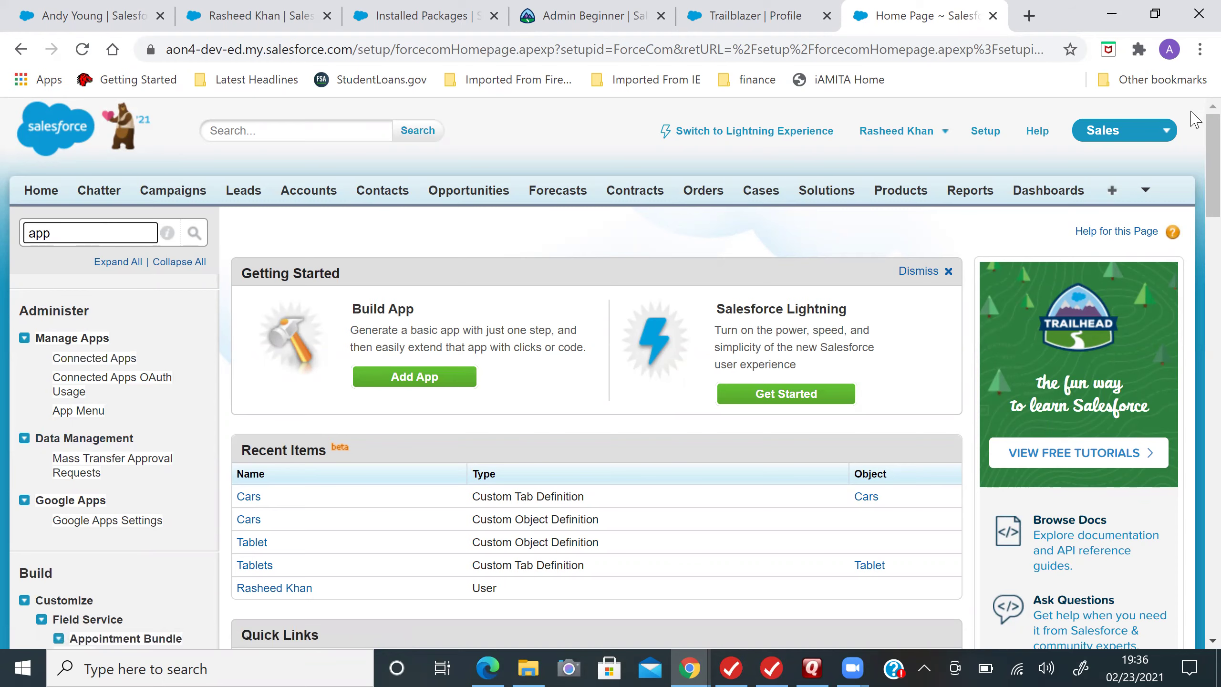
scroll(1173, 337, "down", 6)
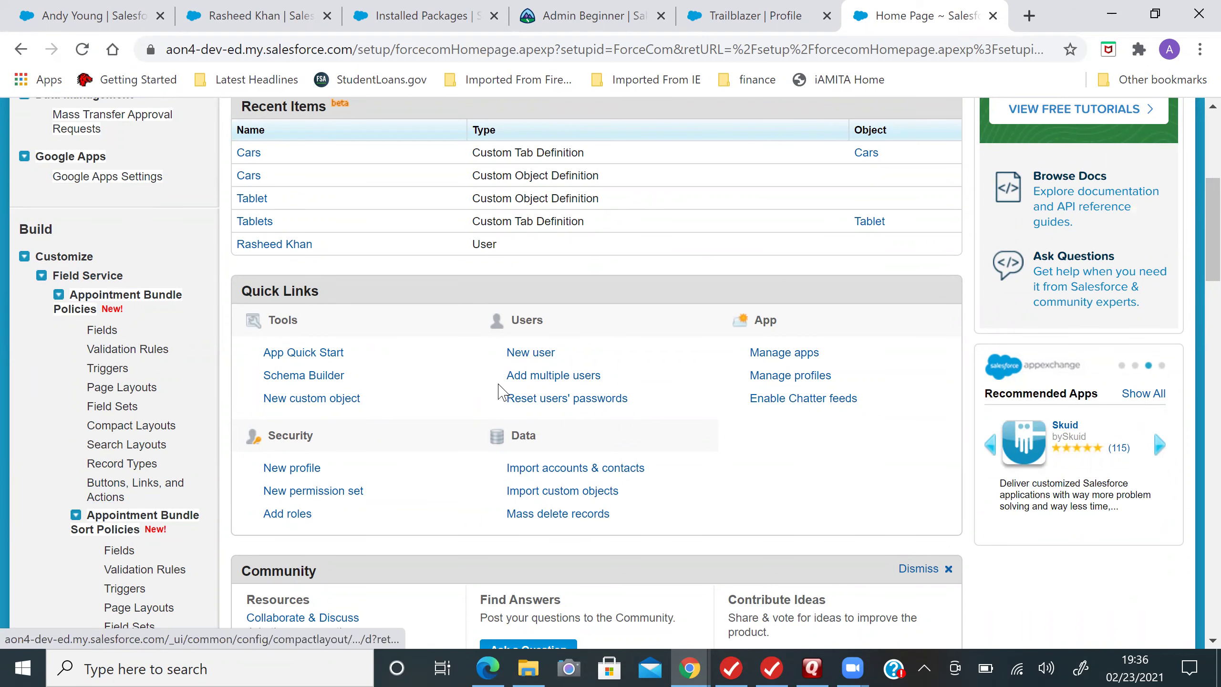
scroll(1195, 233, "down", 4)
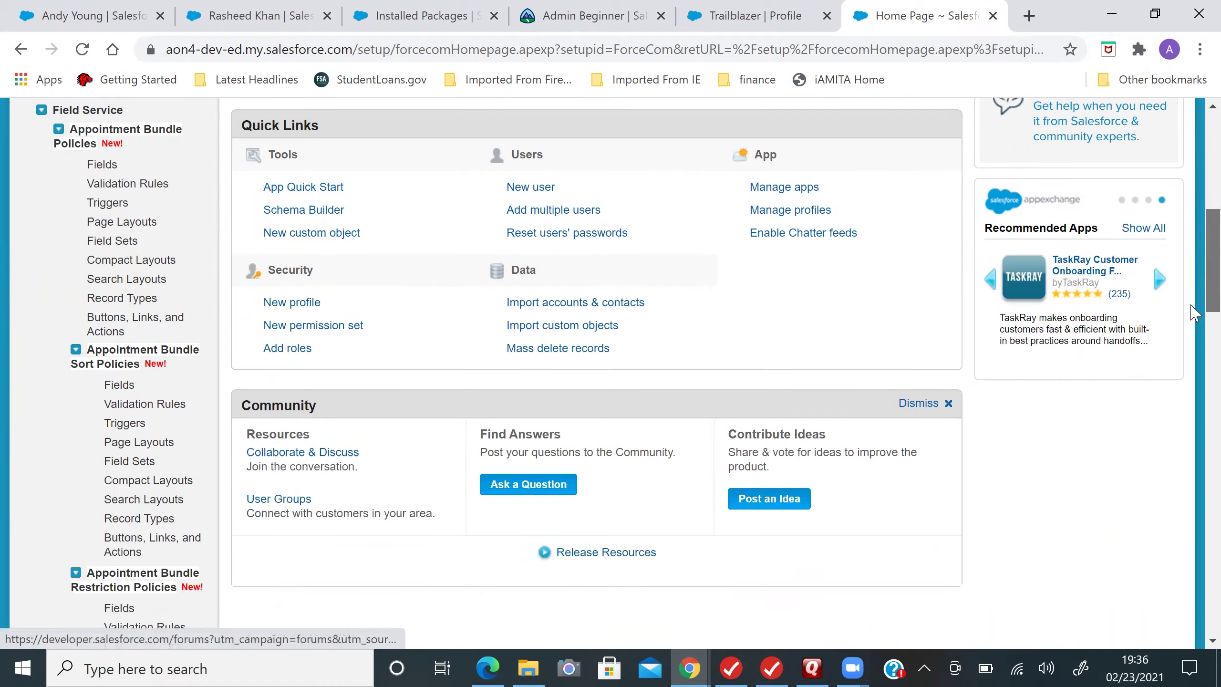
scroll(1193, 315, "down", 5)
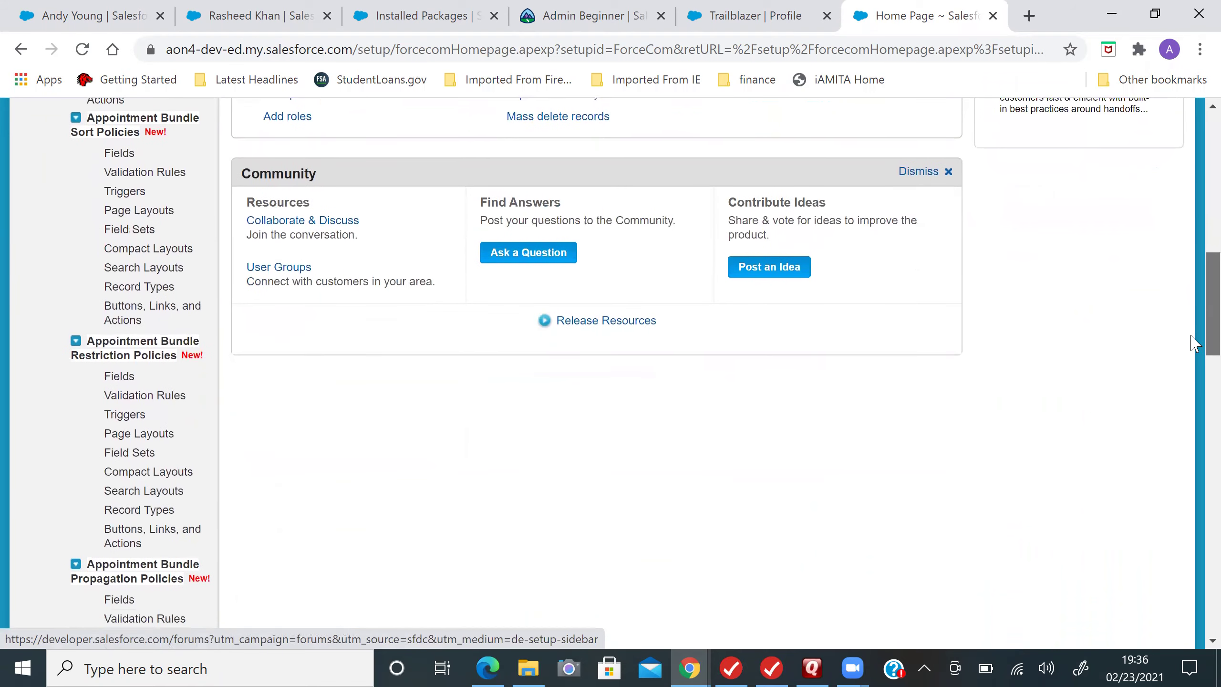
scroll(1194, 385, "down", 9)
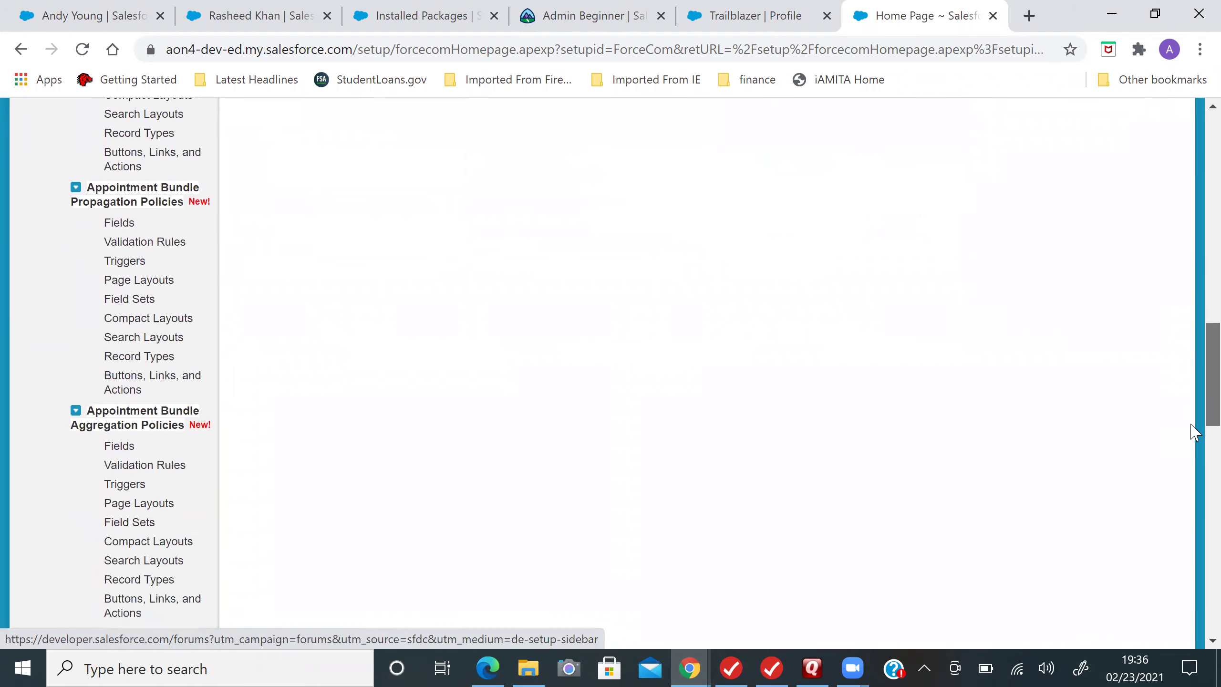
scroll(1195, 456, "down", 8)
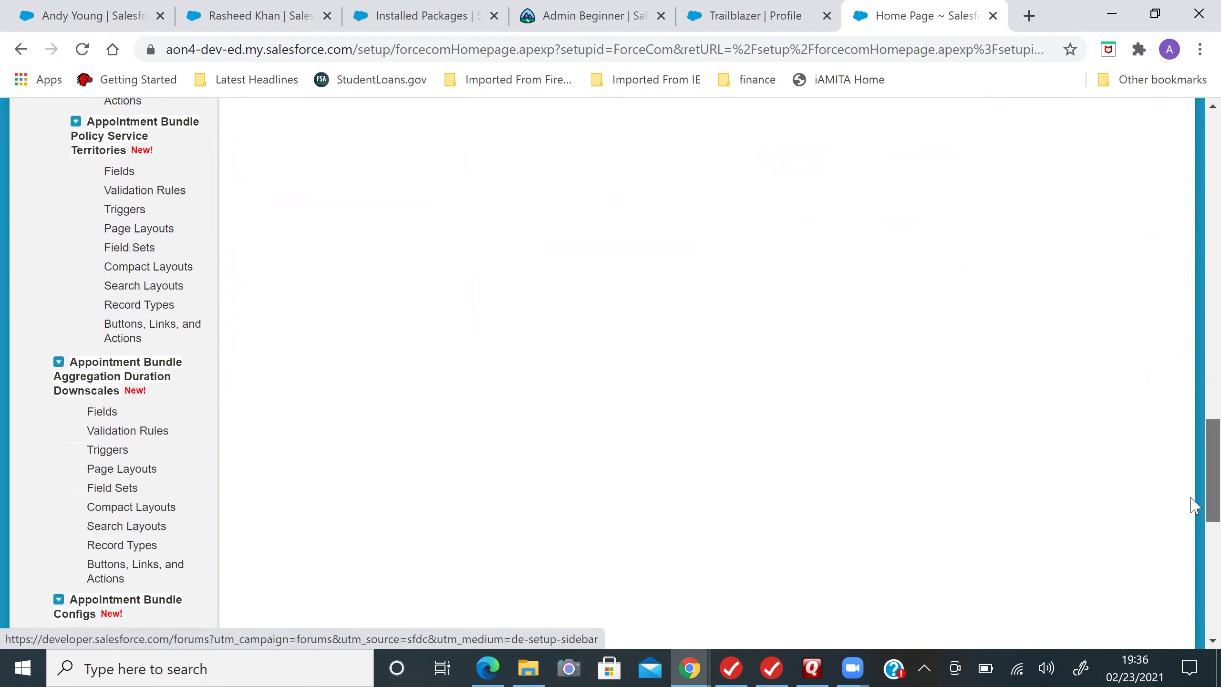
left_click_drag(1194, 520, 1195, 593)
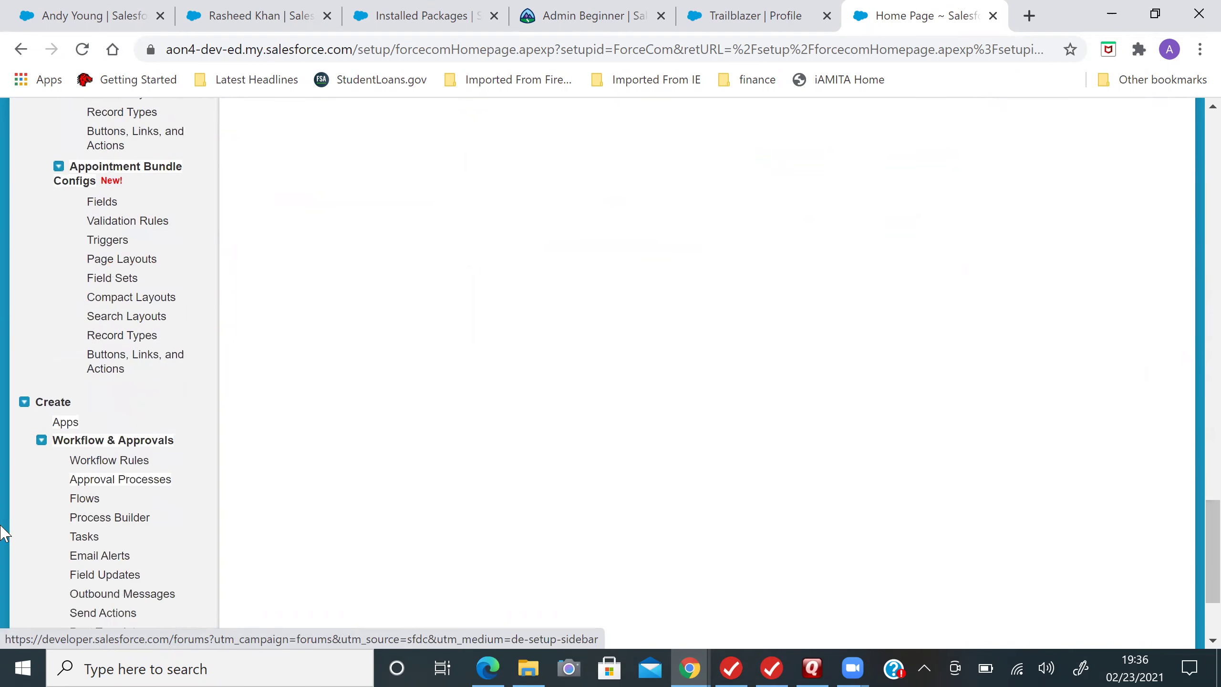
left_click(65, 423)
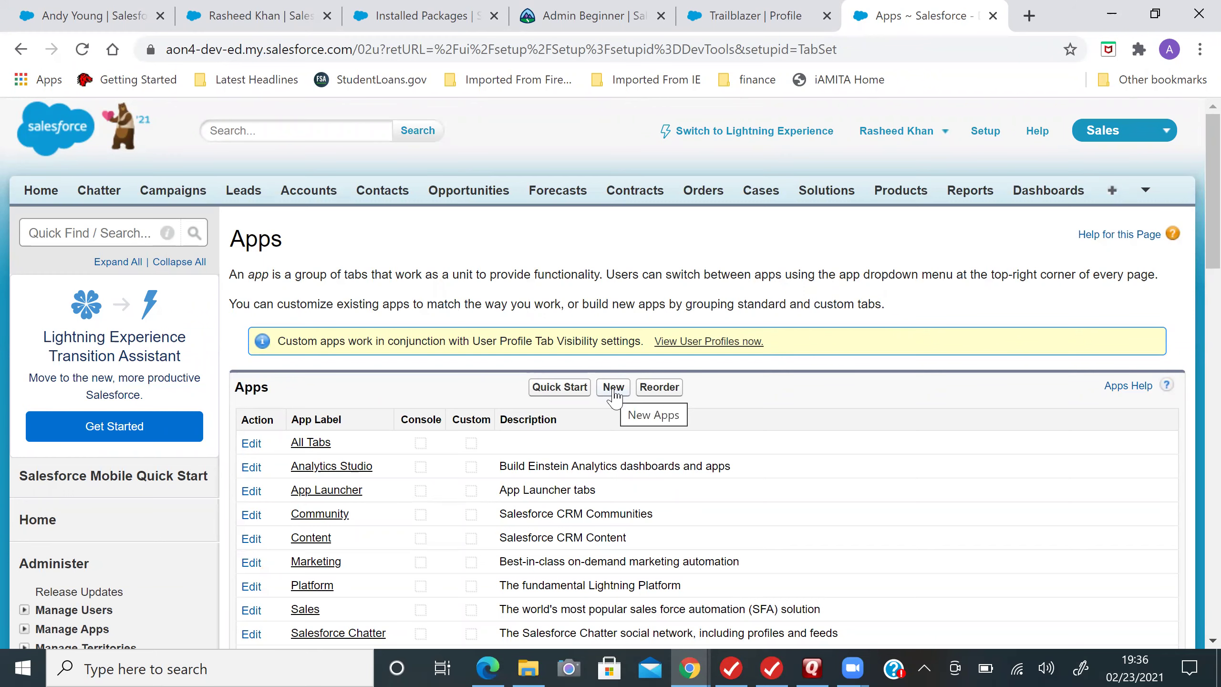
Step: Start a new app of type Custom app with label and name Cricket and description "sport", and continue to the logo step
left_click(614, 388)
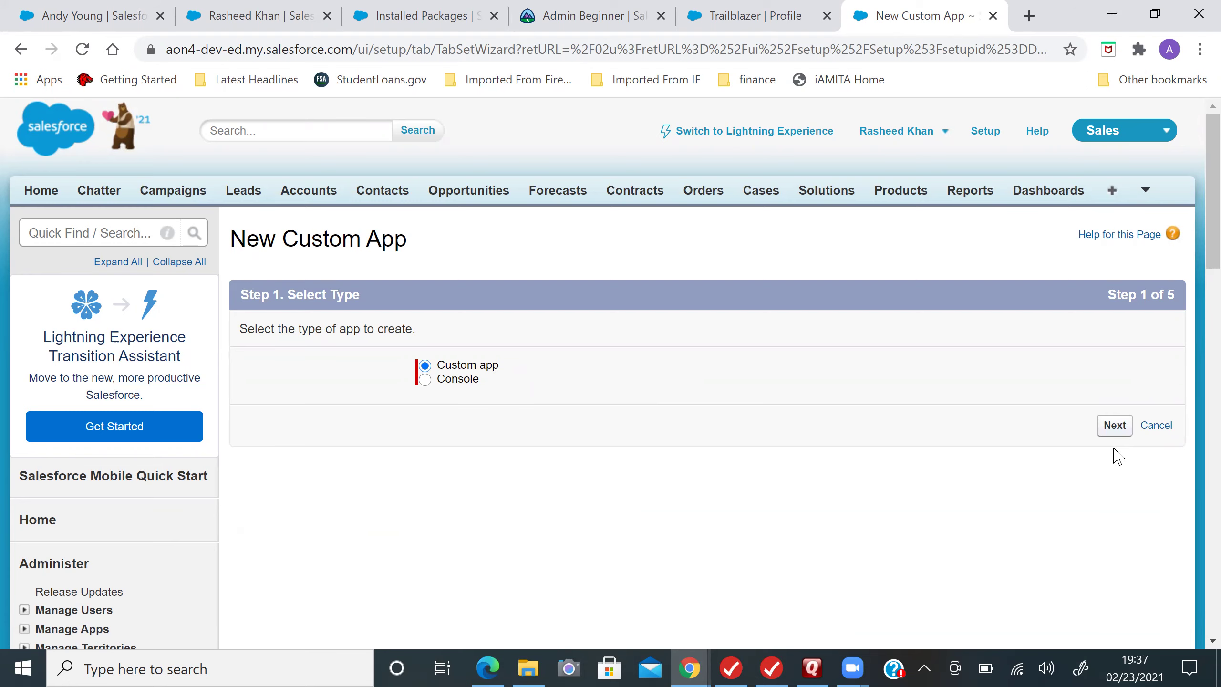
left_click(1114, 426)
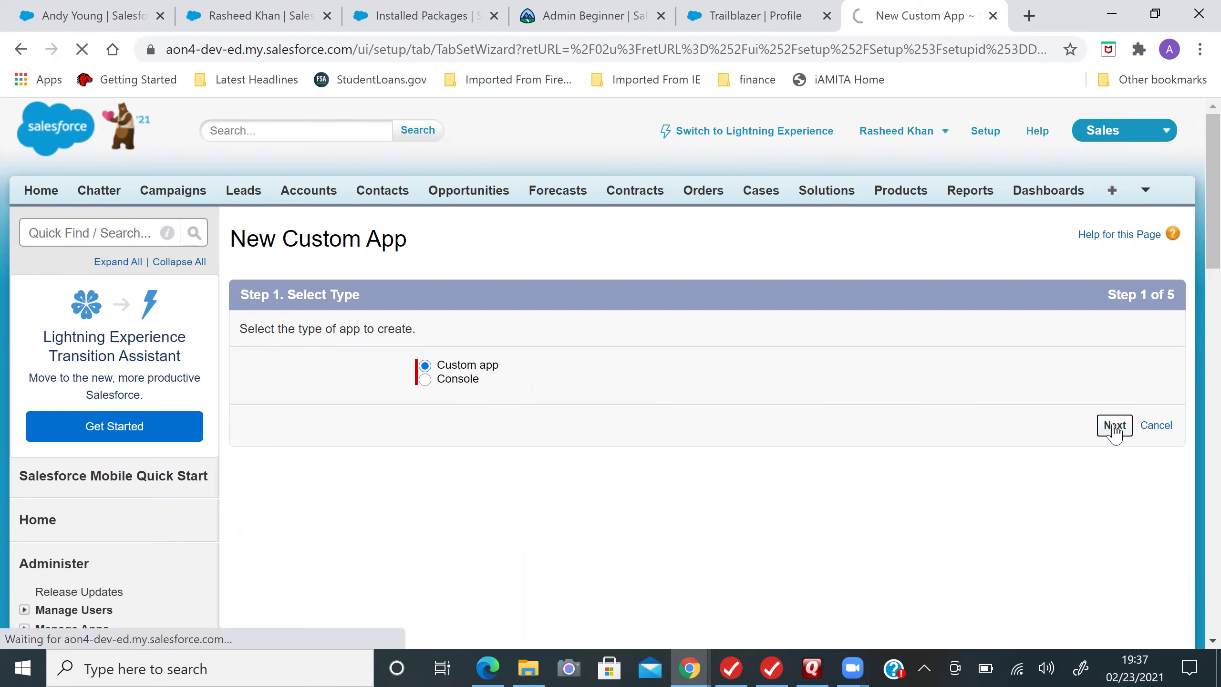
left_click(526, 411)
type("Cricket")
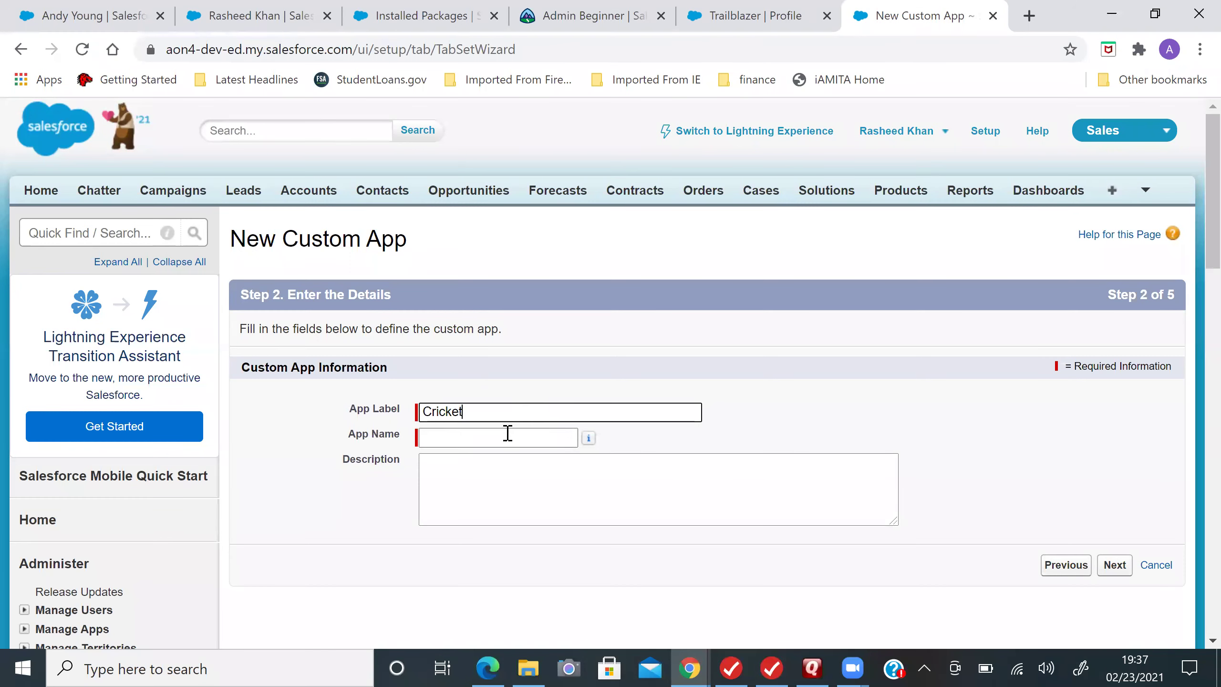
left_click(505, 433)
left_click(492, 465)
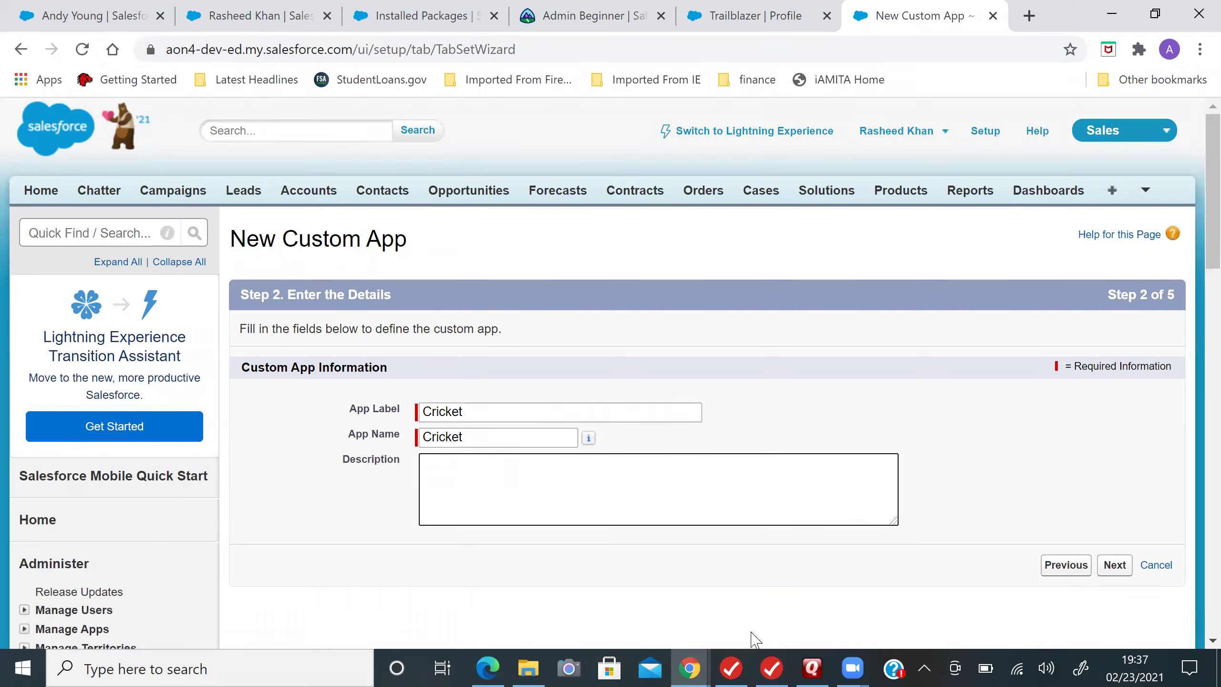
type("sport")
scroll(1196, 368, "down", 2)
scroll(1195, 367, "down", 3)
left_click(1120, 270)
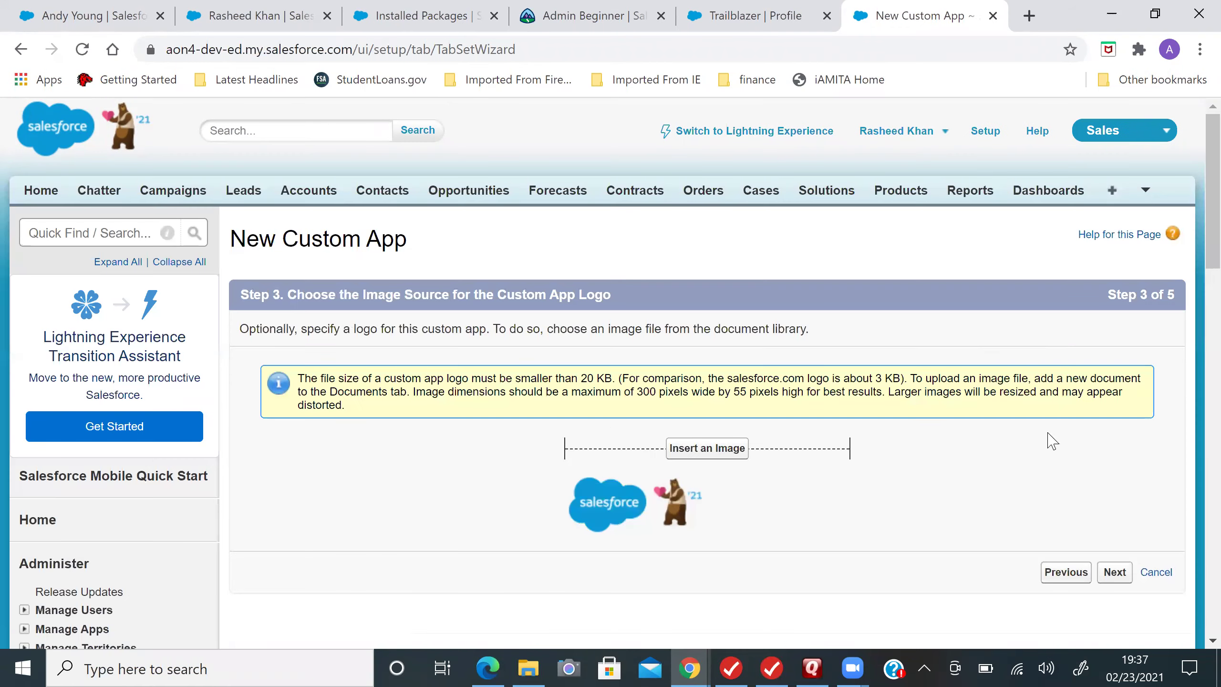
scroll(1195, 278, "down", 2)
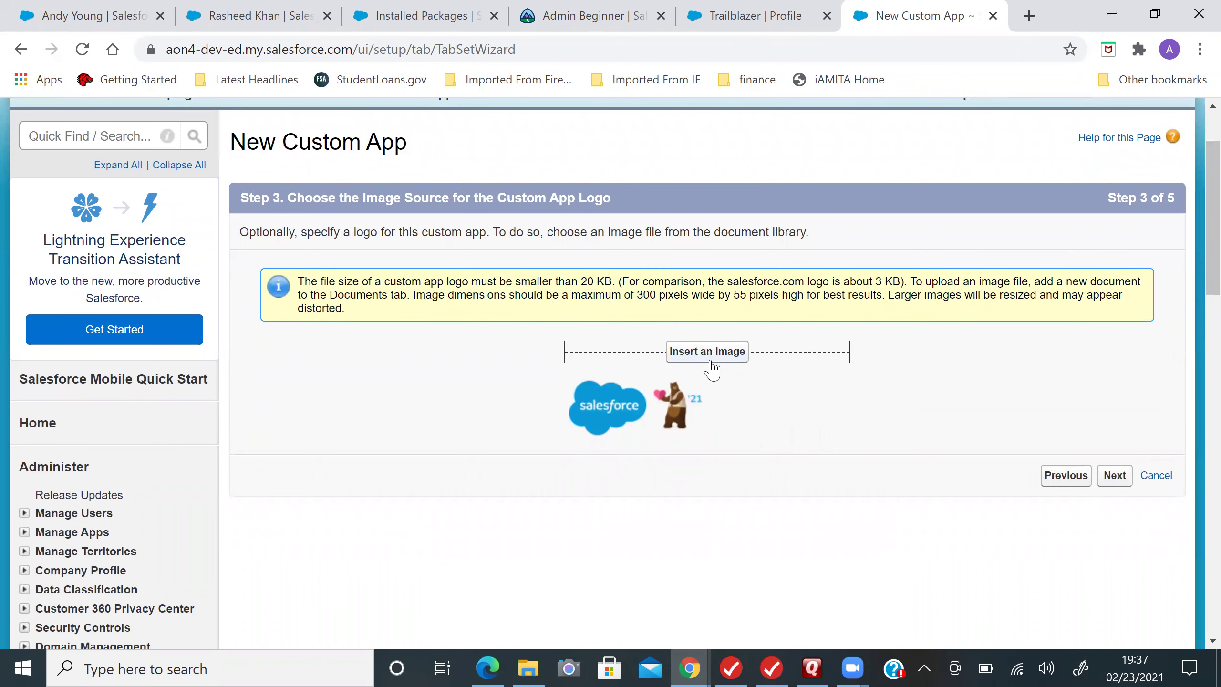
left_click(708, 354)
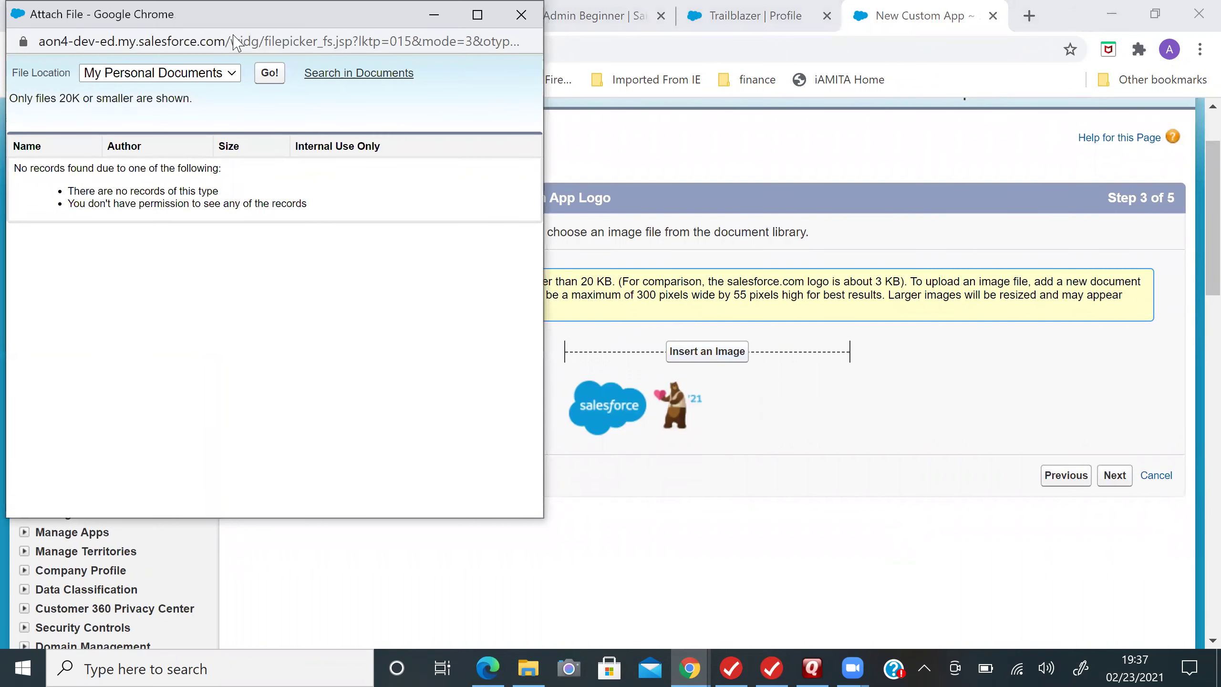
left_click_drag(234, 41, 270, 106)
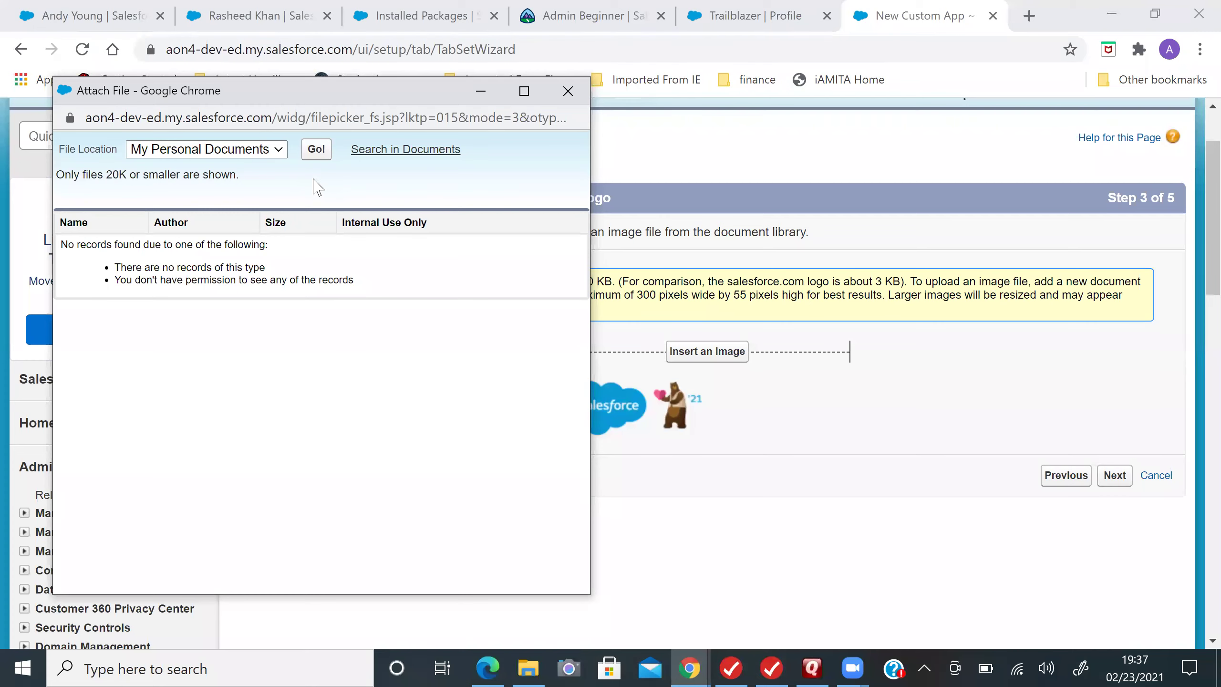
left_click(567, 91)
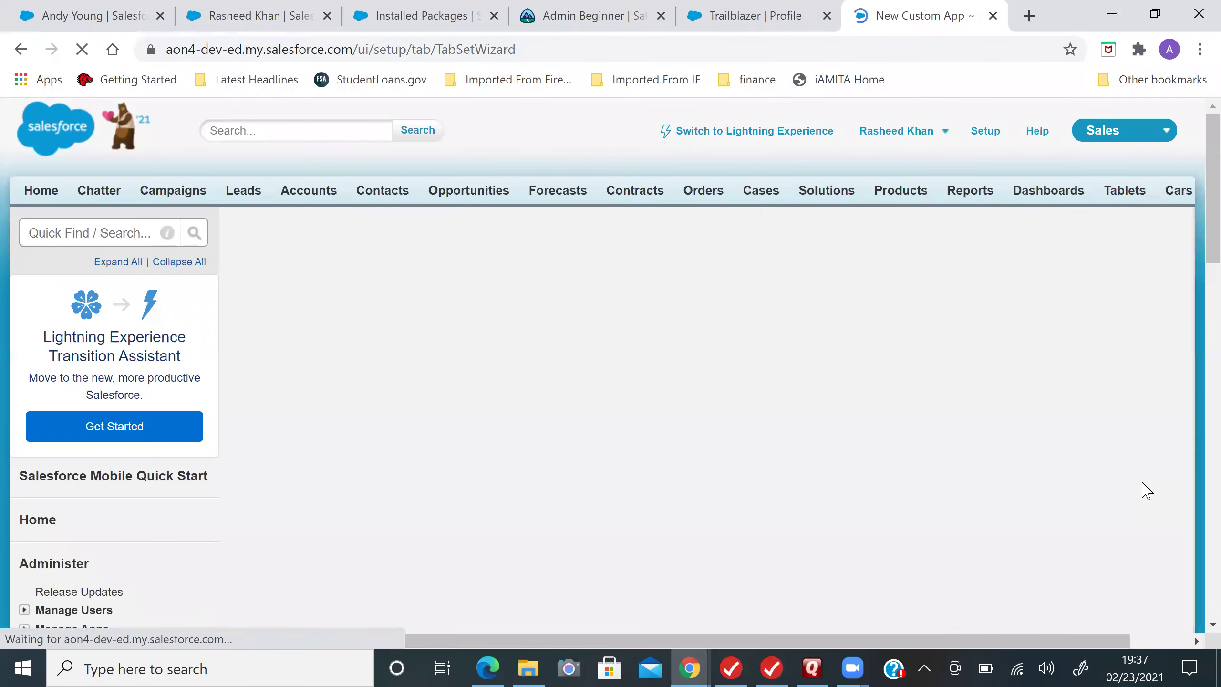
Step: Keep the default logo for the custom app and continue to choosing its tabs
scroll(1195, 315, "down", 2)
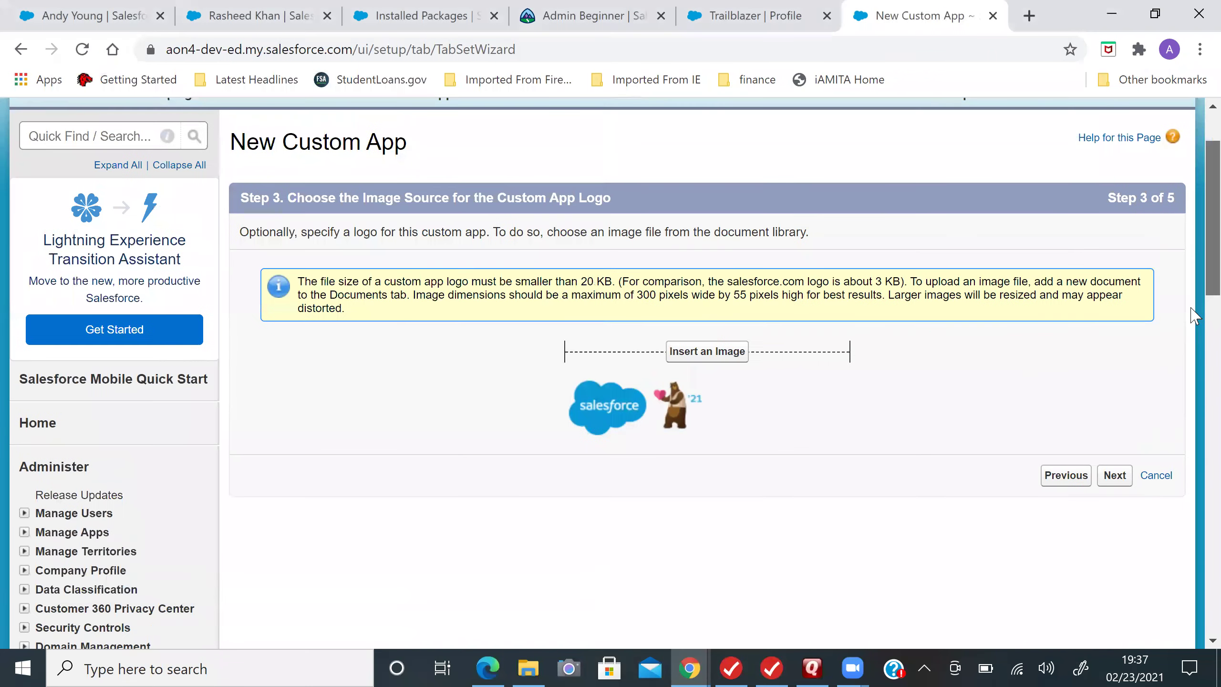
scroll(1195, 316, "down", 2)
left_click(1118, 398)
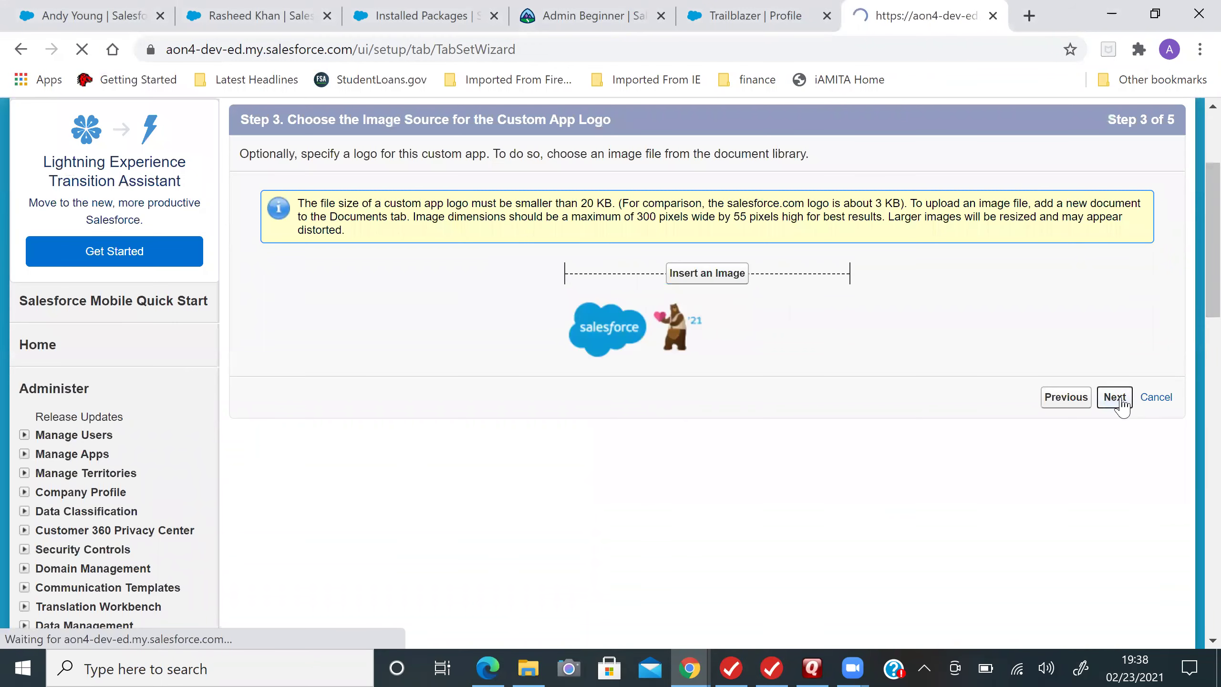
Step: Add the Accounts, Assets and Cases tabs to the custom app's selected tabs
scroll(1194, 194, "down", 1)
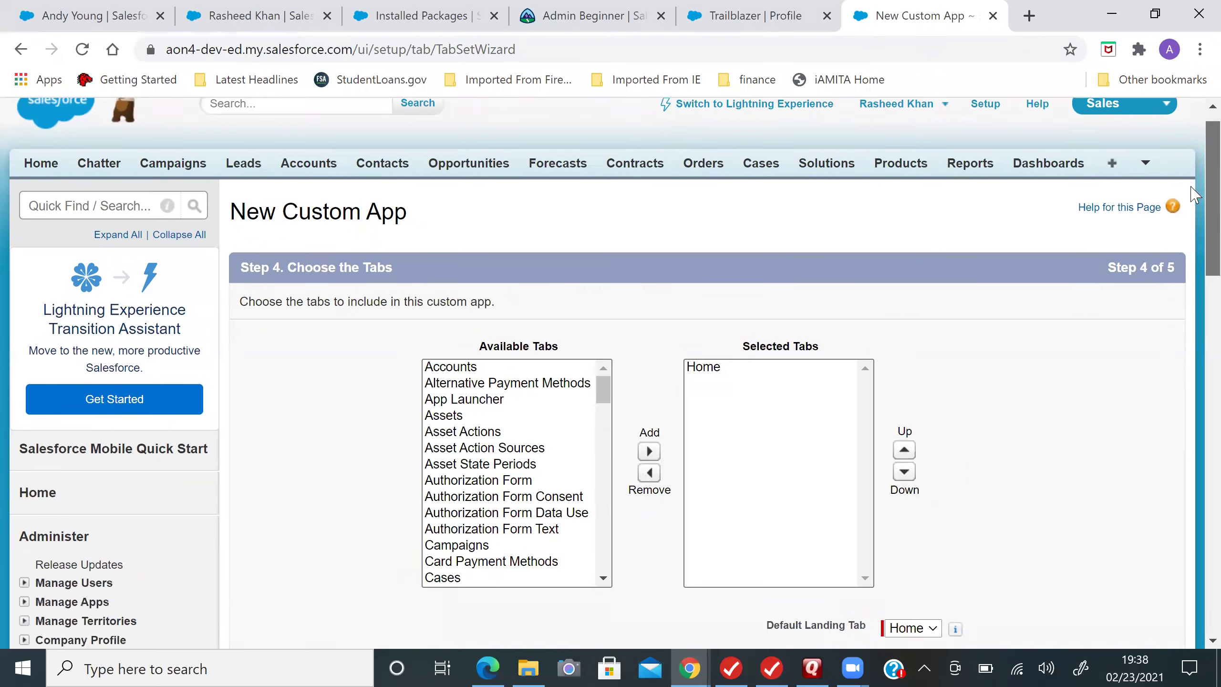
scroll(1194, 195, "down", 2)
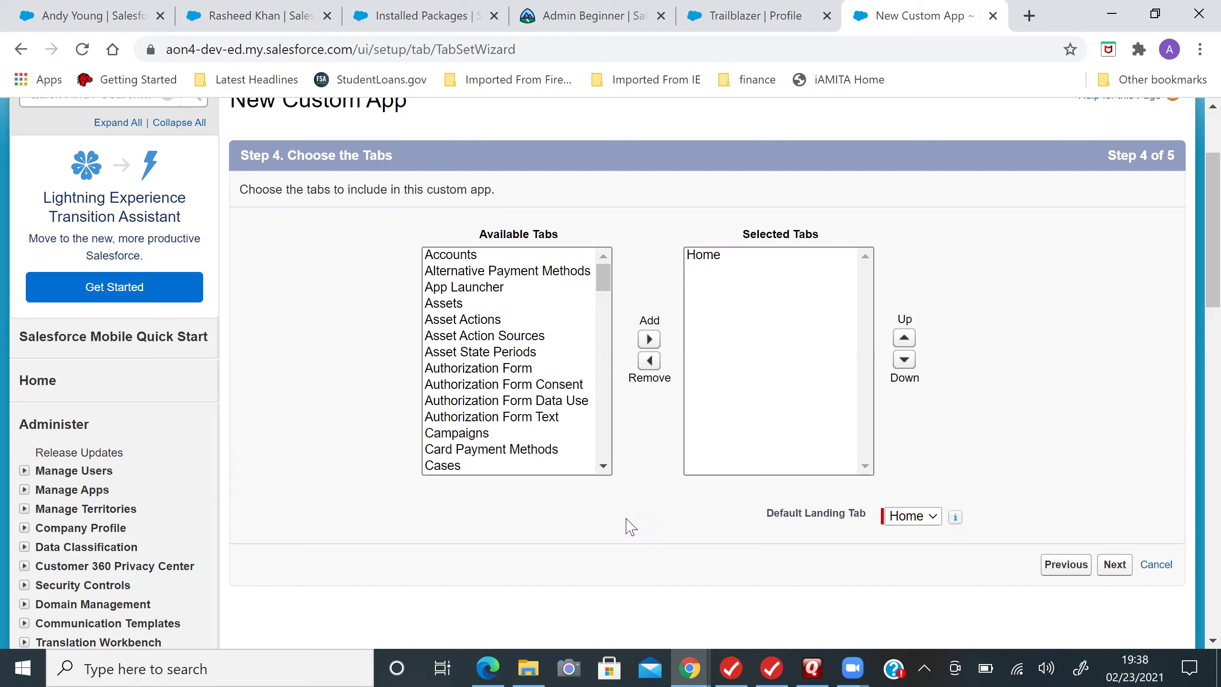
left_click(463, 256)
left_click(650, 339)
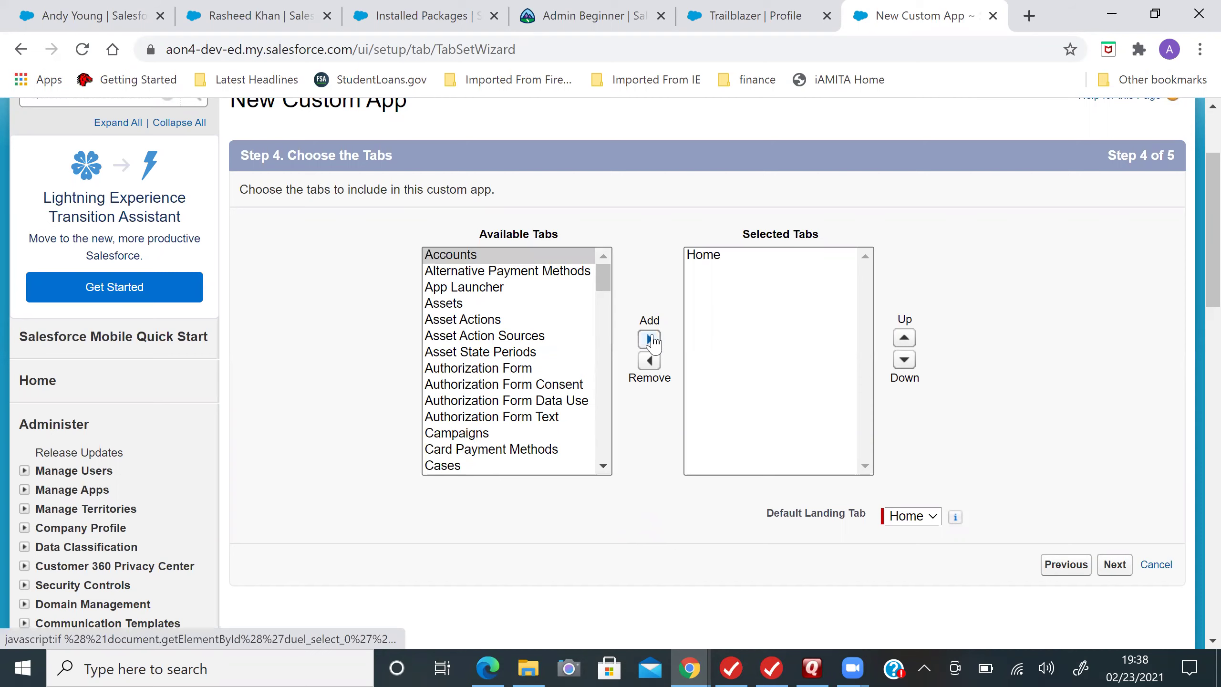
left_click(447, 289)
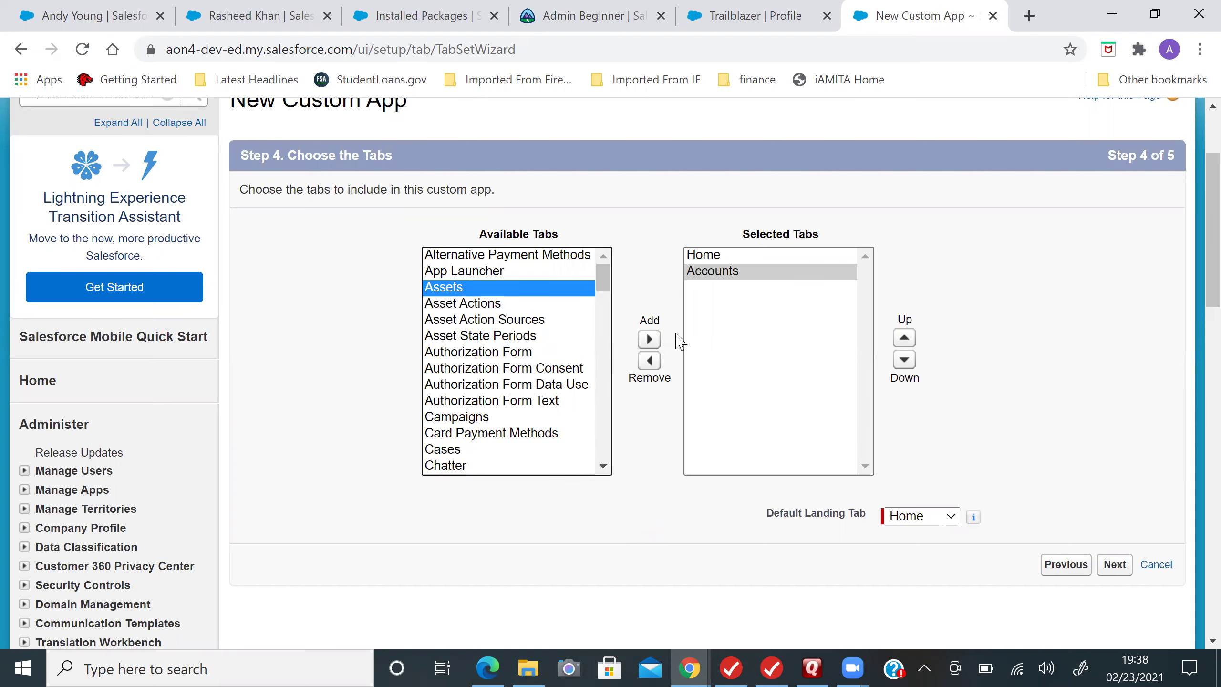
left_click(649, 339)
left_click_drag(603, 281, 603, 307)
left_click(454, 267)
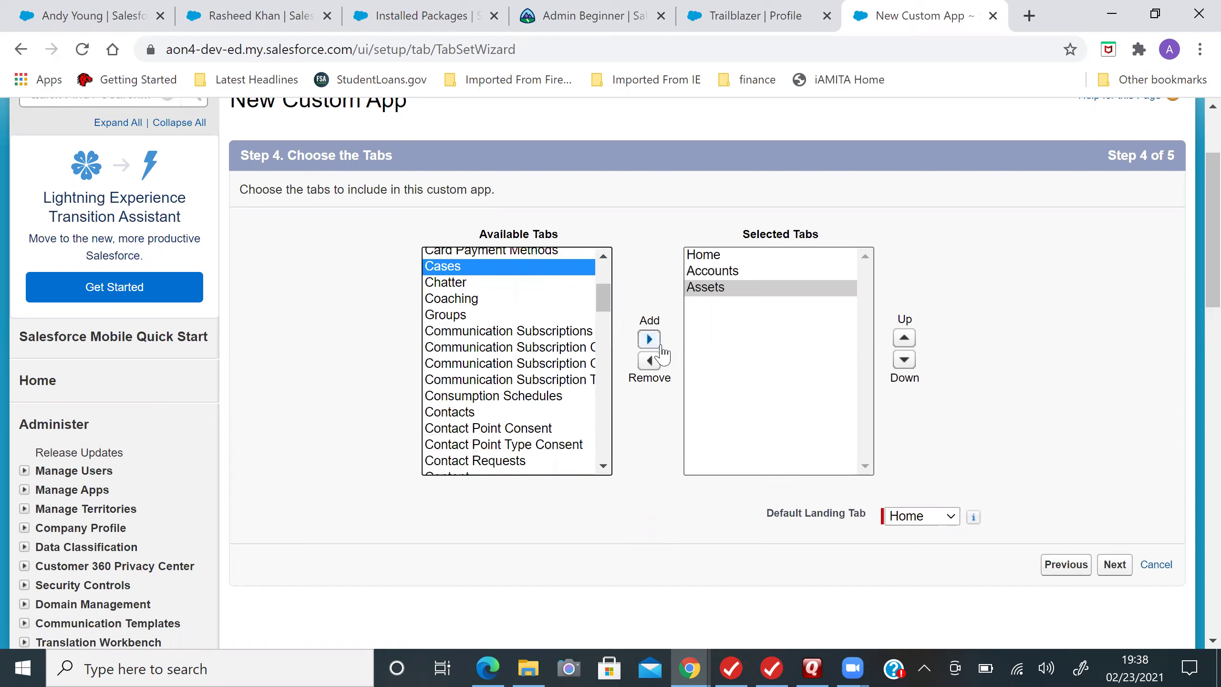
left_click(649, 339)
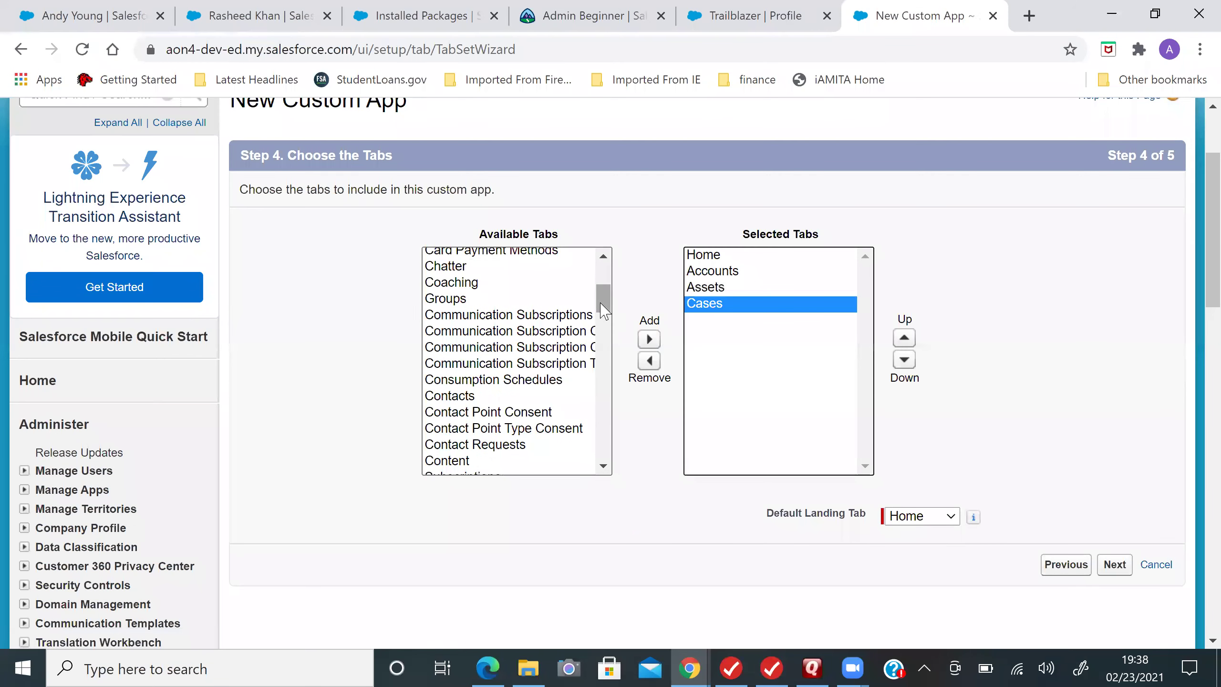
Step: Add the Dashboards and Documents tabs to the custom app's selected tabs
left_click_drag(606, 307, 546, 338)
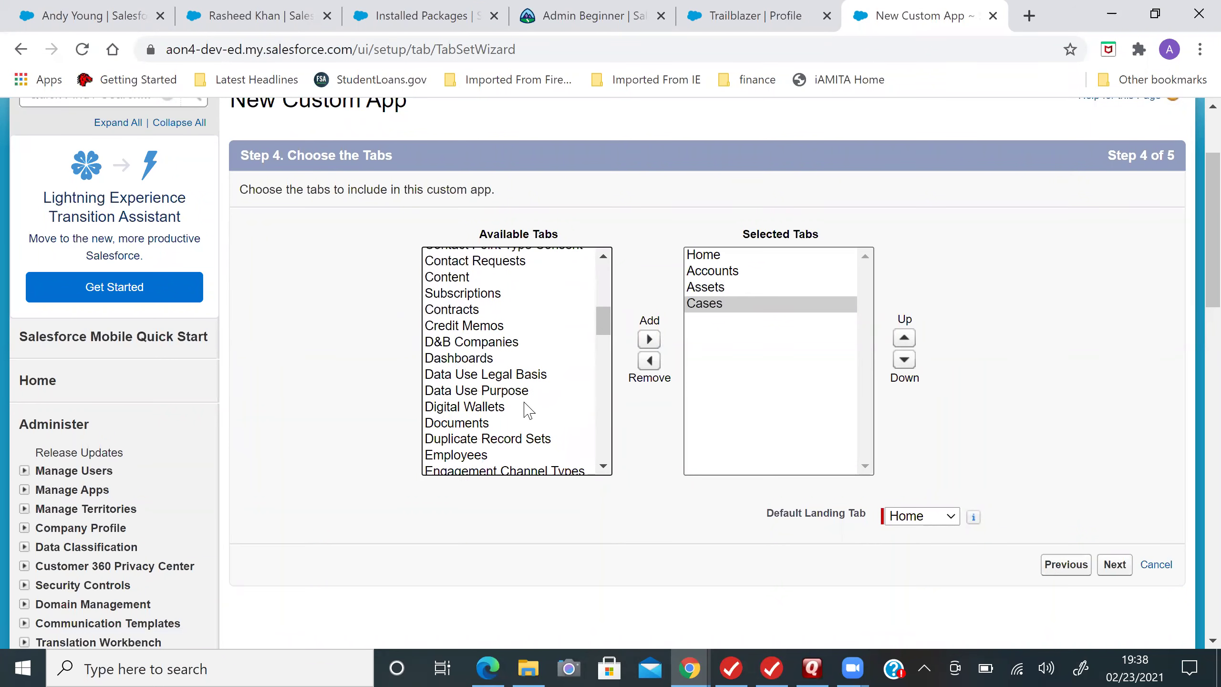
left_click_drag(605, 321, 603, 266)
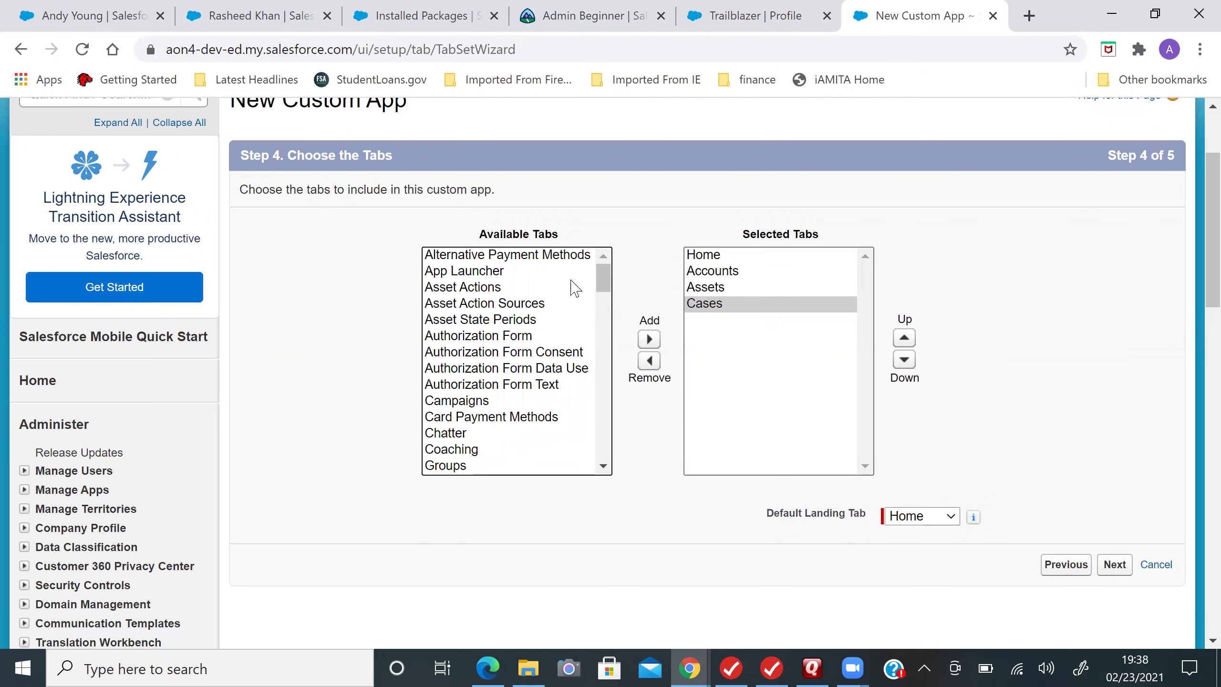
left_click(604, 465)
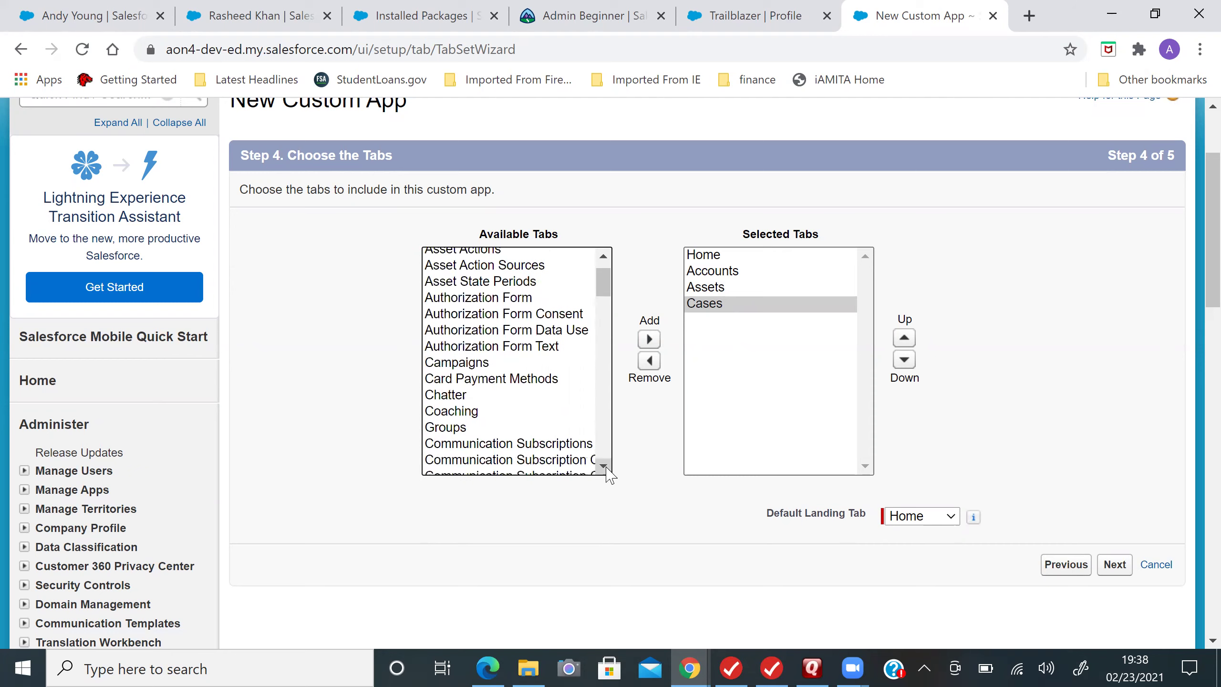
left_click_drag(607, 468, 607, 468)
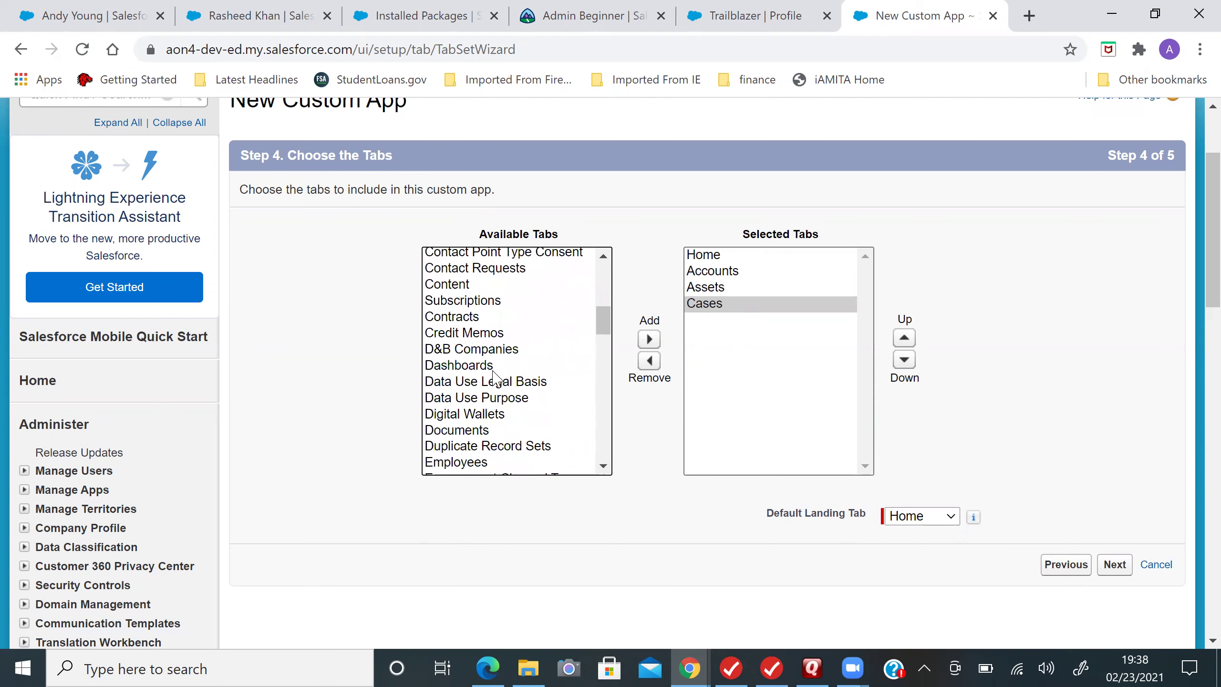
left_click(486, 365)
left_click(648, 339)
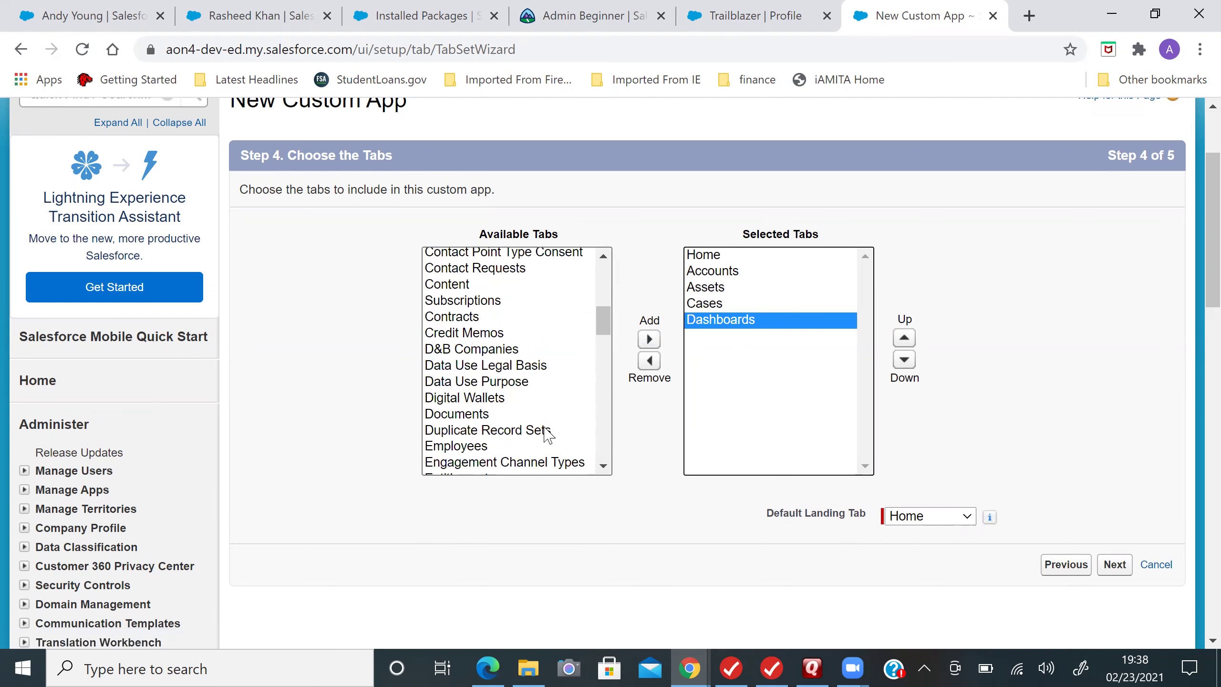
left_click(457, 414)
left_click(649, 339)
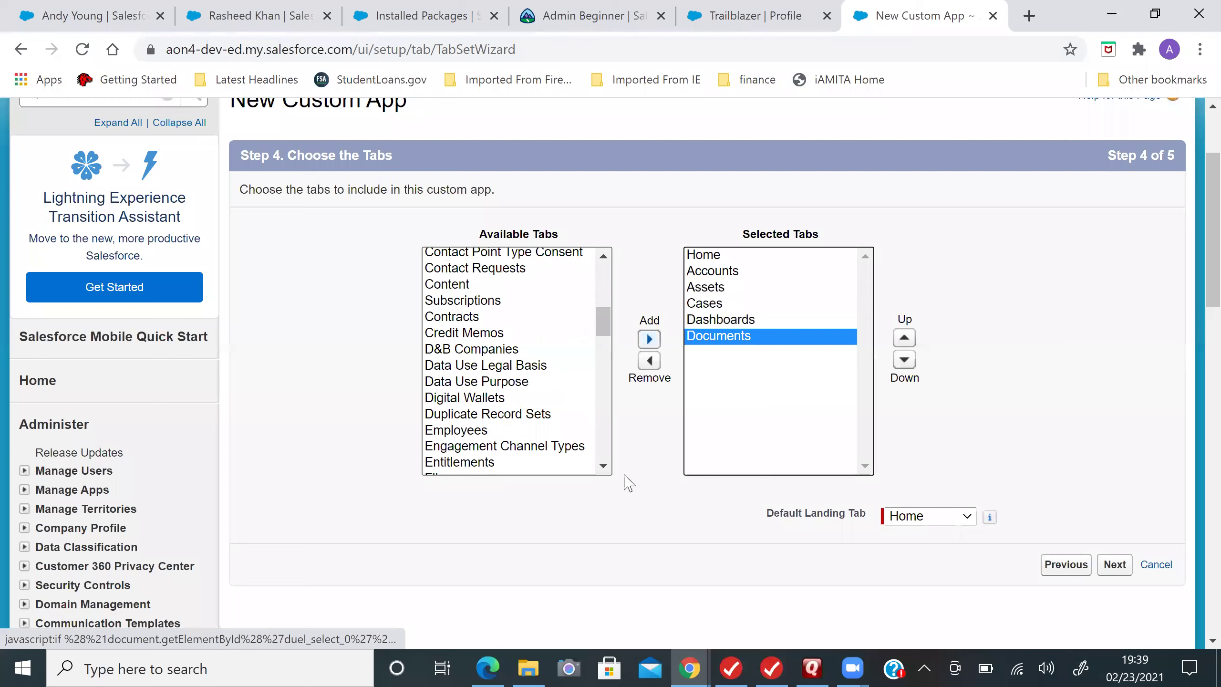
Step: Add the Forecasts and Scorecards tabs to the custom app's selected tabs
left_click_drag(604, 332, 602, 354)
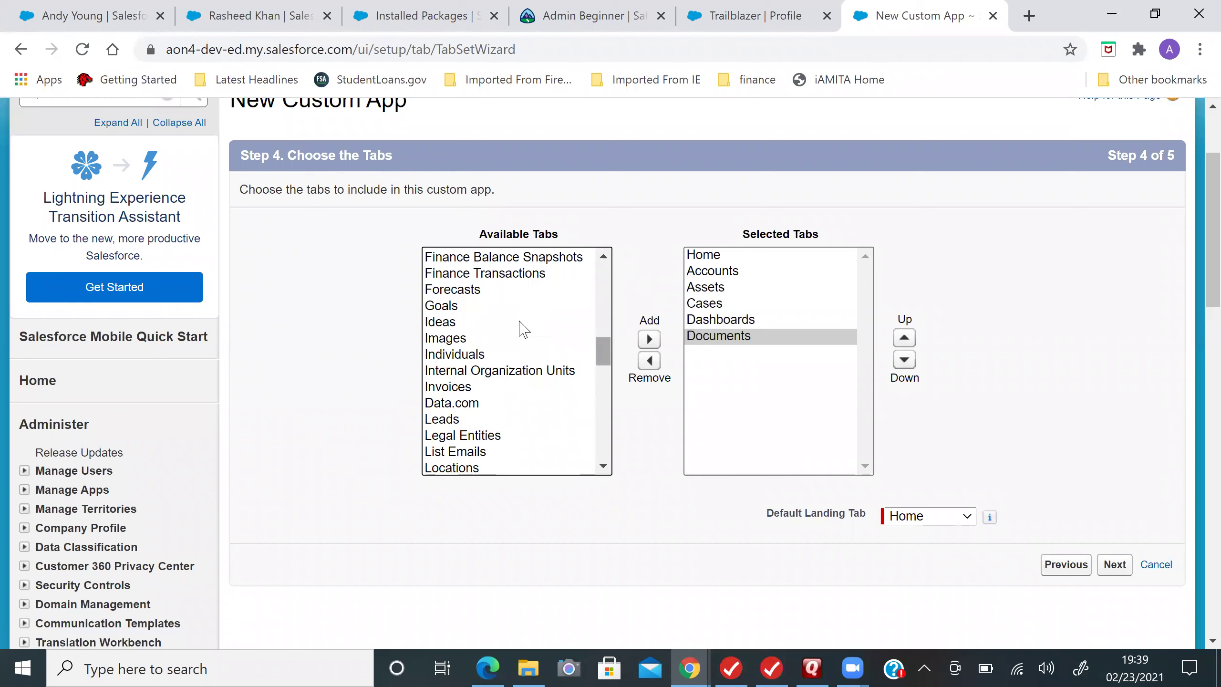
left_click(457, 290)
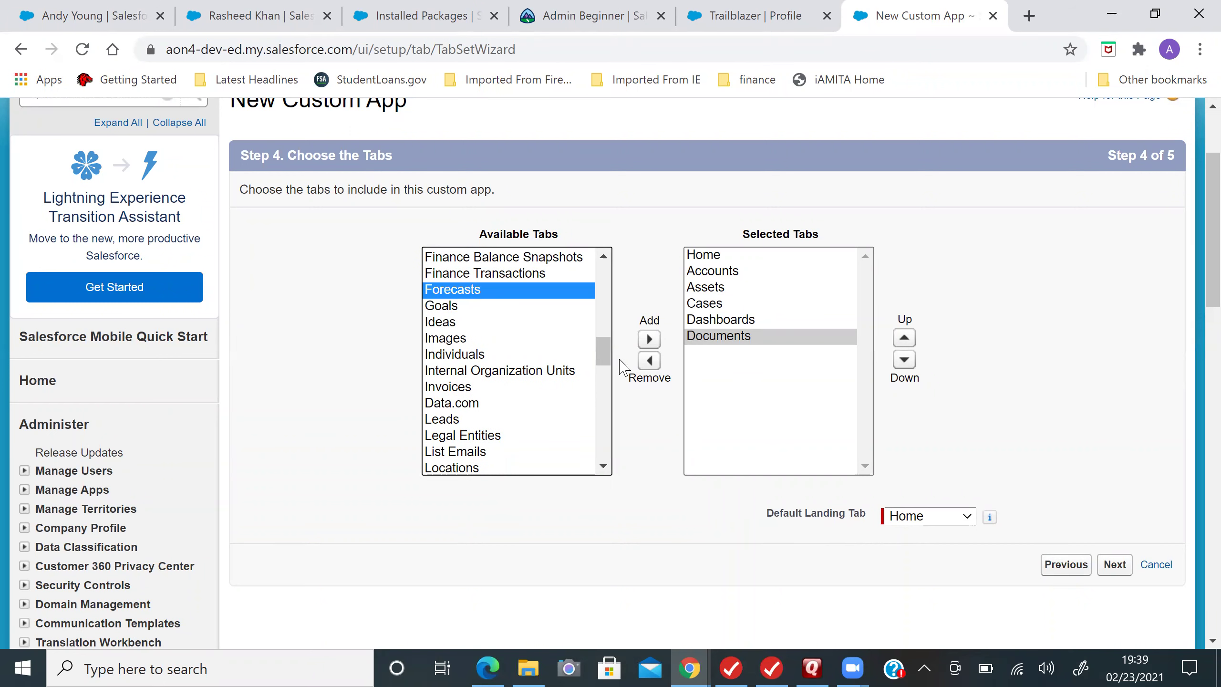
left_click(650, 339)
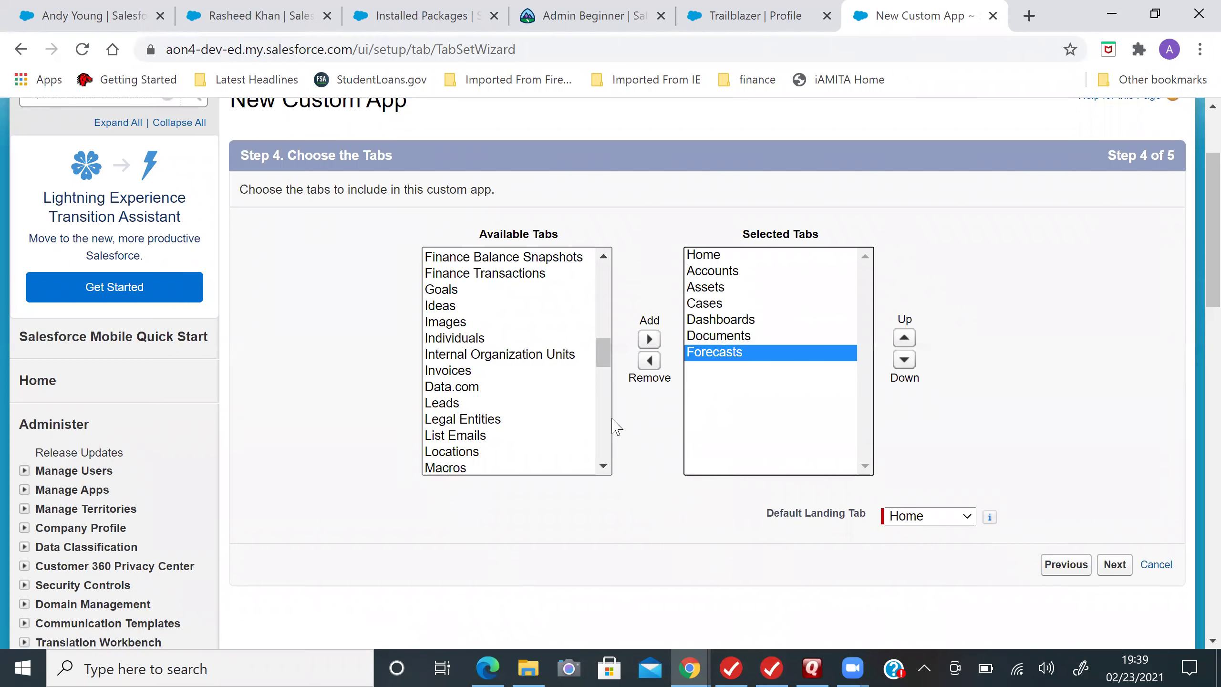
left_click_drag(605, 361, 606, 422)
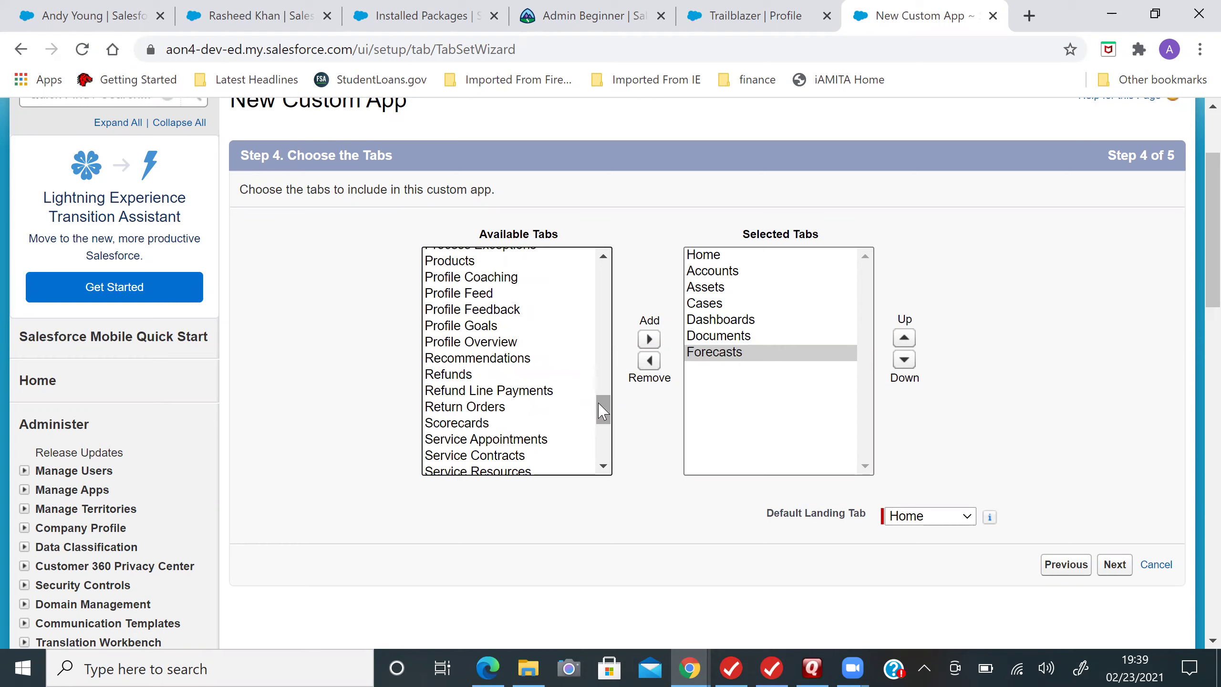
left_click(464, 424)
left_click(657, 342)
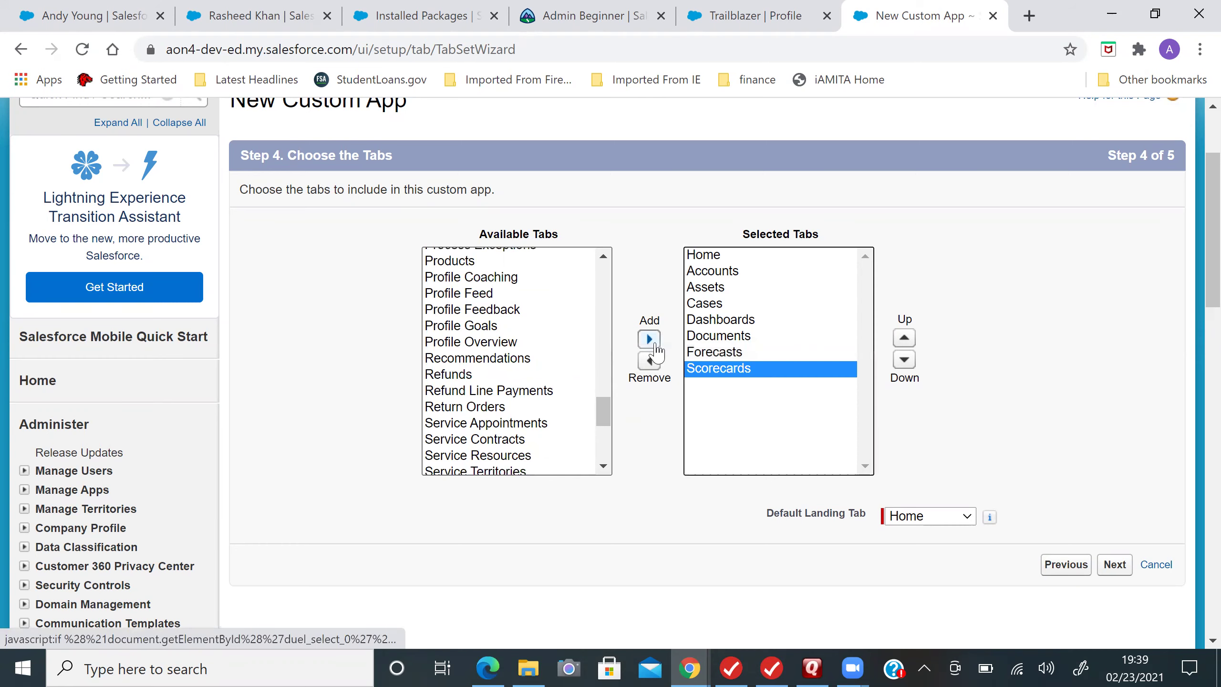
Step: Add the Reports tab to the custom app's selected tabs
left_click(605, 416)
left_click_drag(607, 419, 609, 452)
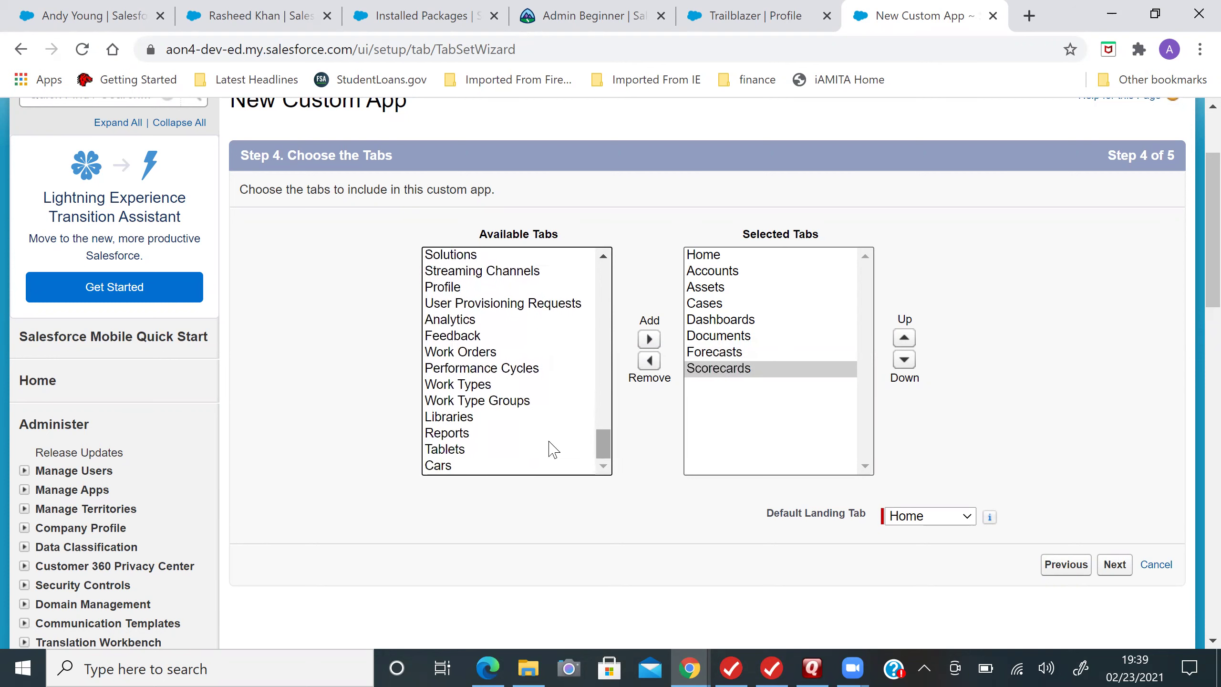
left_click(465, 436)
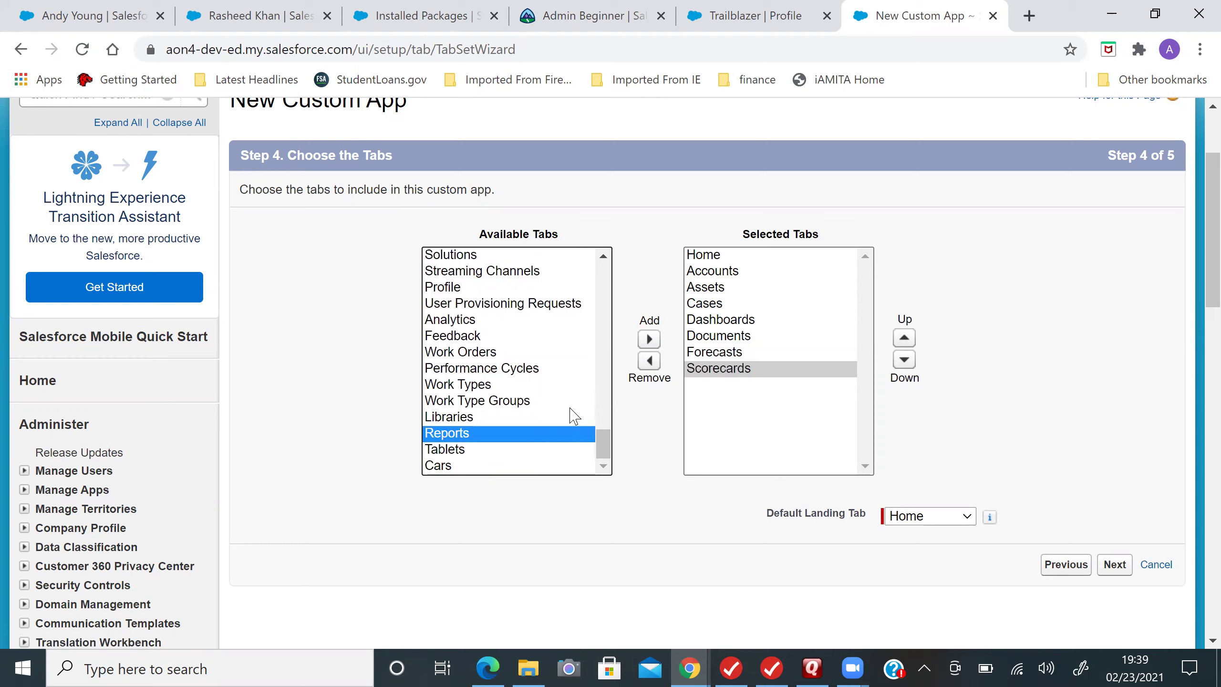
left_click(650, 339)
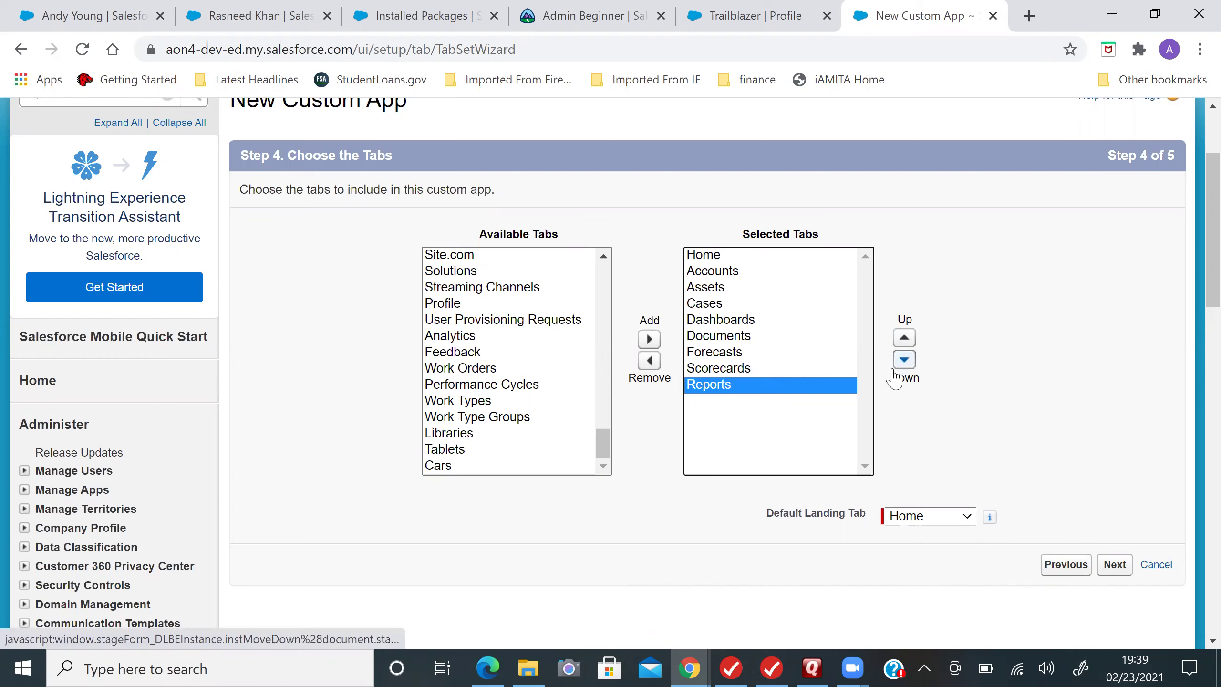
Step: Reorder the selected tabs so Reports comes before Scorecards and Dashboards directly follows Home
left_click(904, 338)
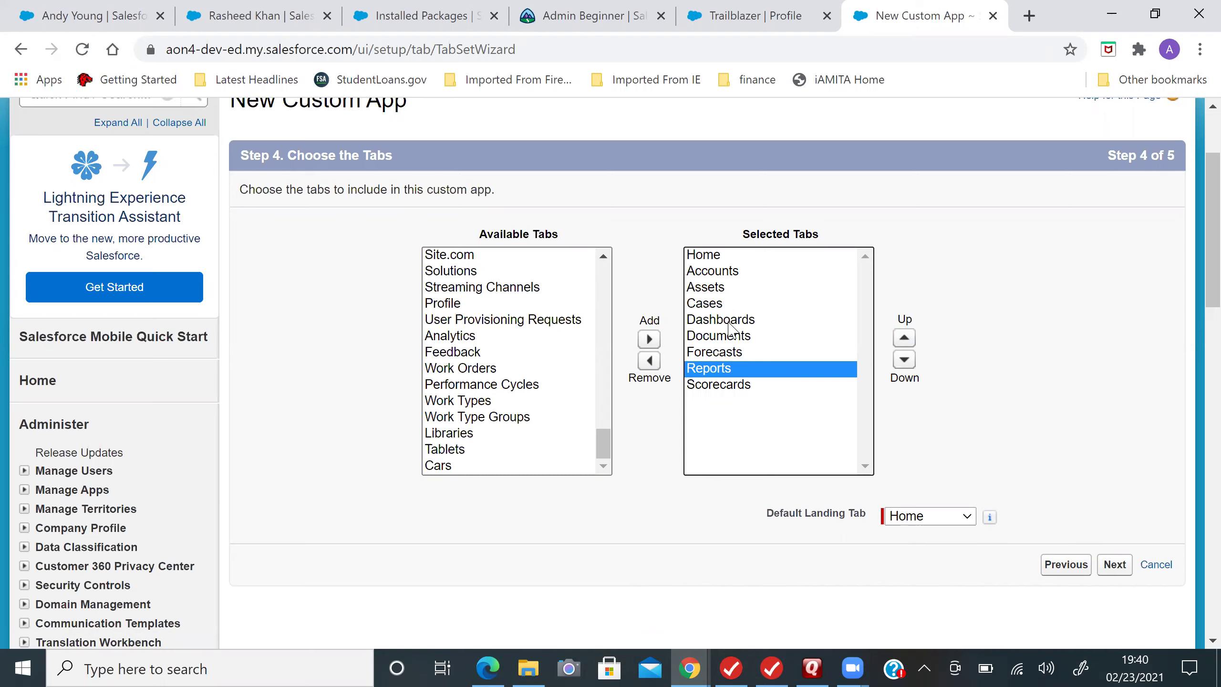
left_click(730, 322)
left_click(903, 338)
left_click(904, 338)
left_click(905, 339)
left_click(904, 340)
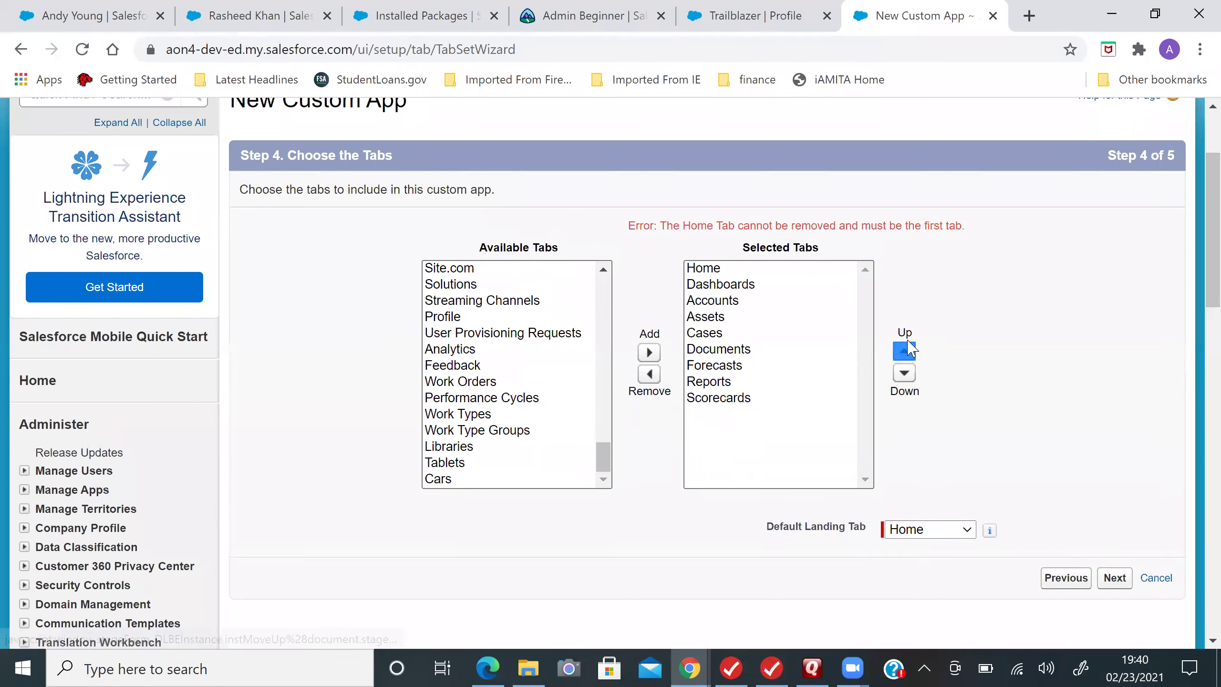
Step: Remove Accounts from the selected tabs and move Scorecards ahead of Reports
left_click(716, 288)
left_click(720, 302)
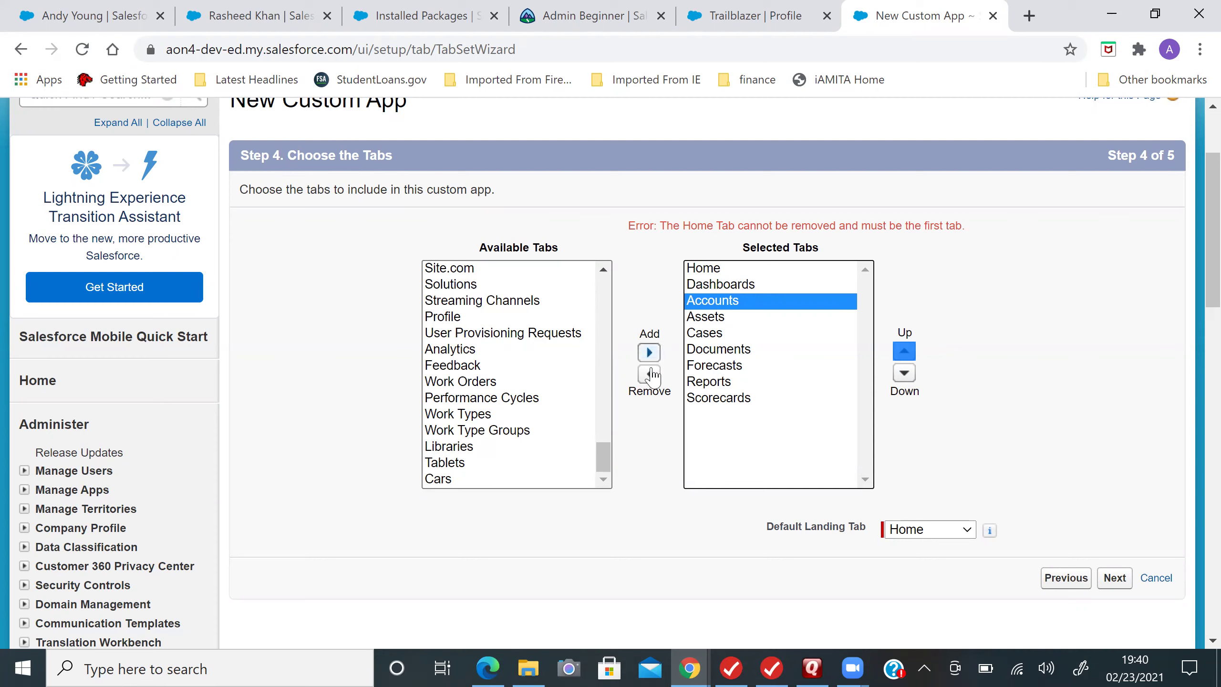
left_click(651, 375)
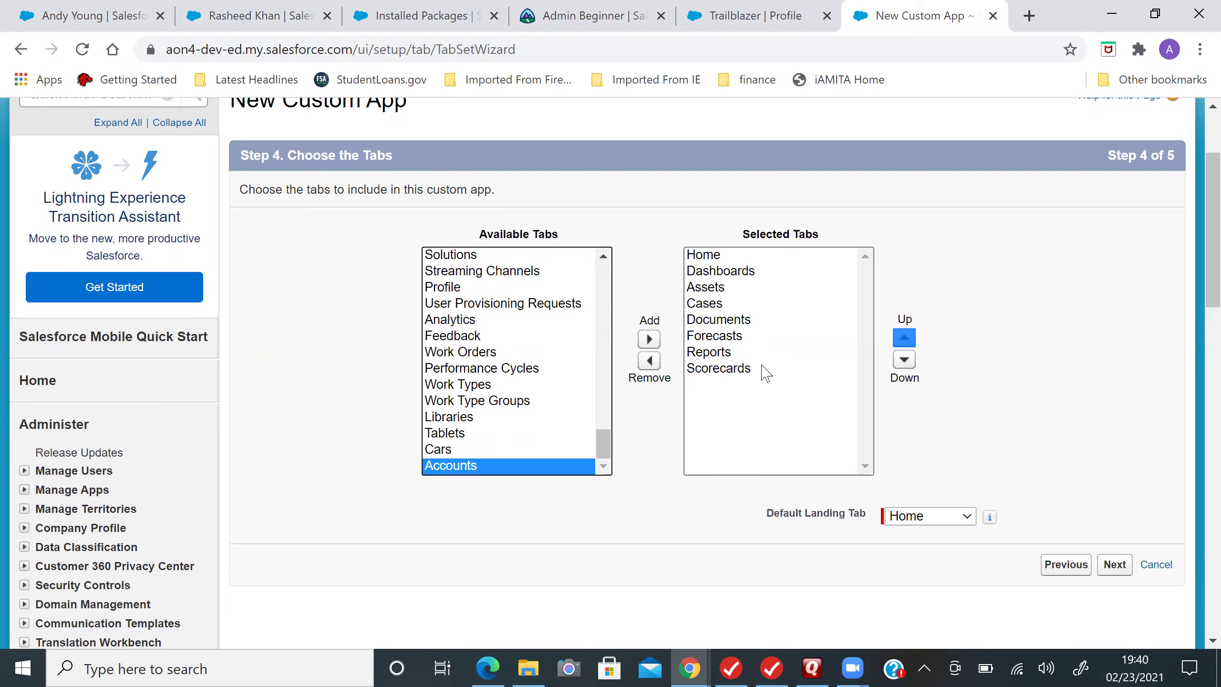
left_click(743, 369)
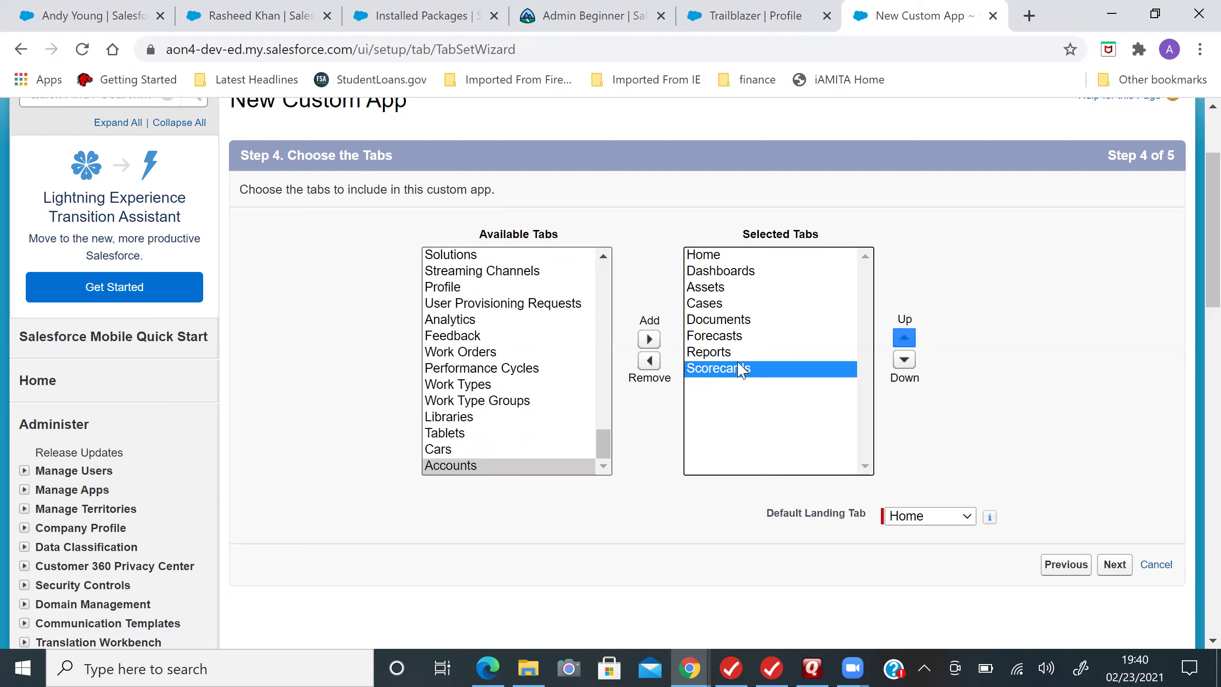
left_click(902, 342)
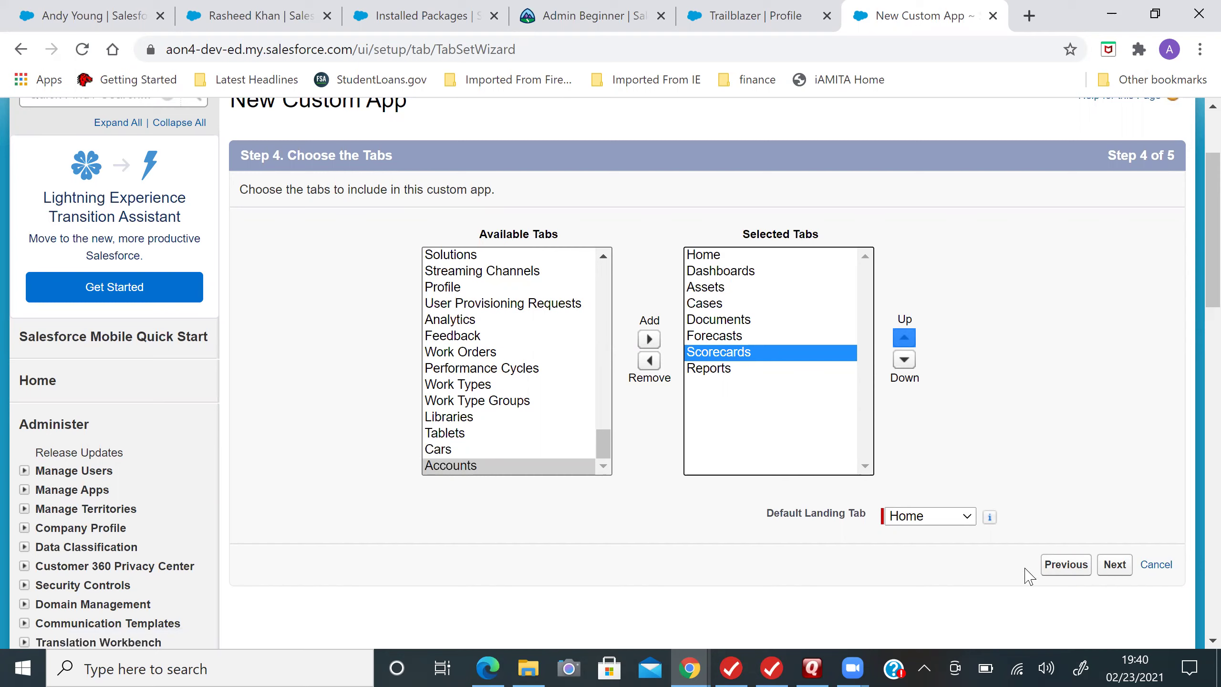
Step: Keep Home as the default landing tab and continue to the profile assignment step
left_click(968, 516)
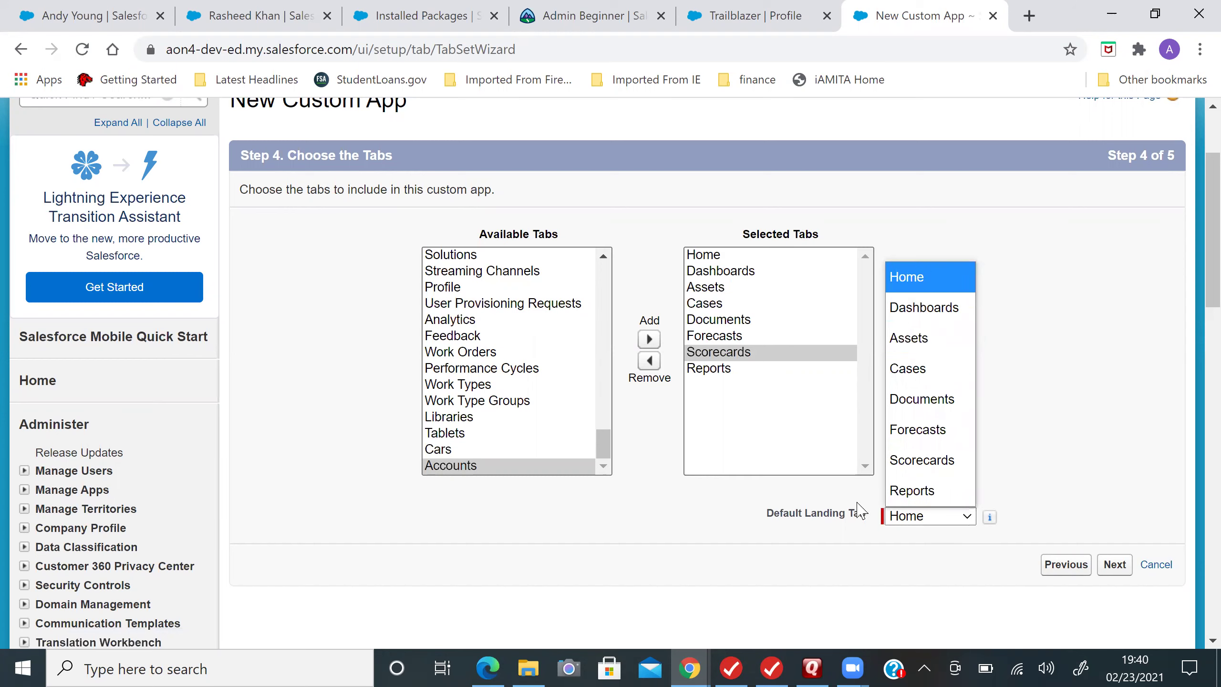
left_click(1092, 472)
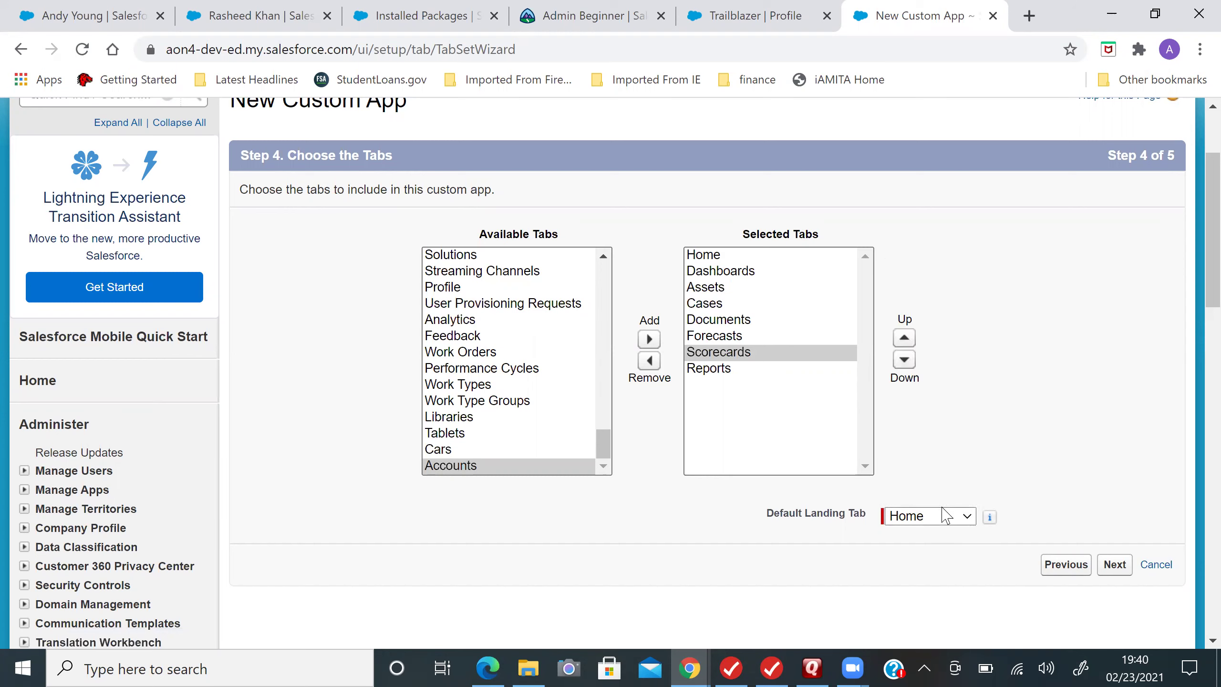
left_click(711, 257)
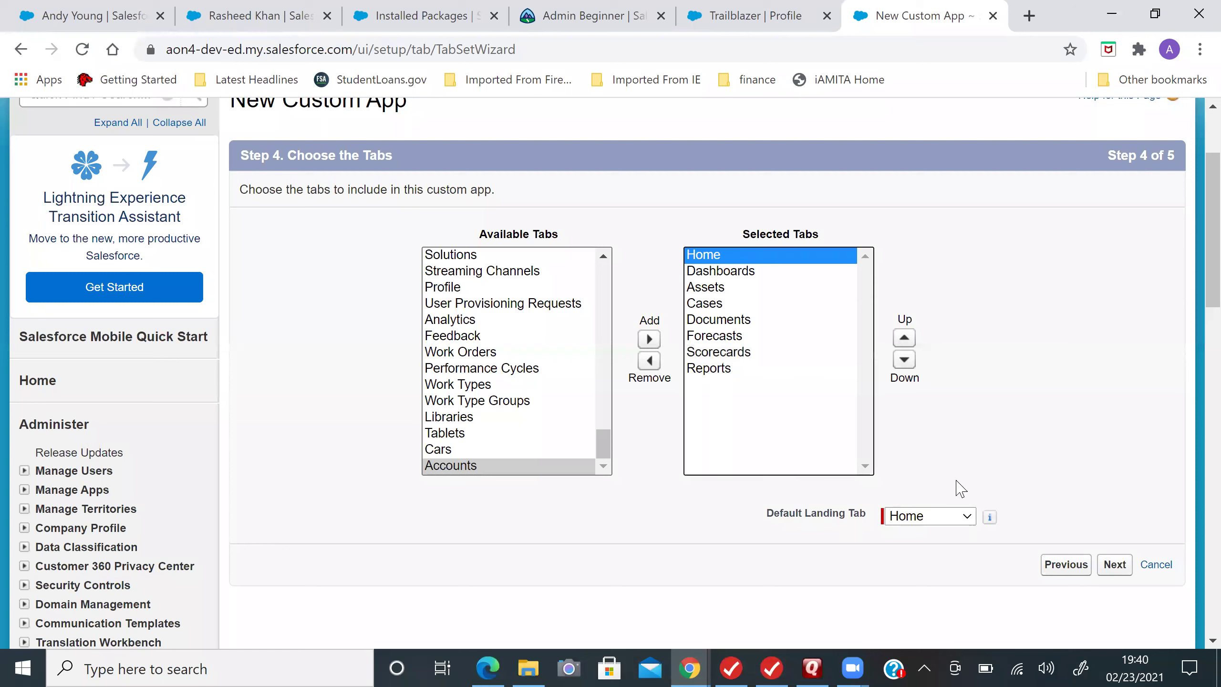
mouse_move(989, 519)
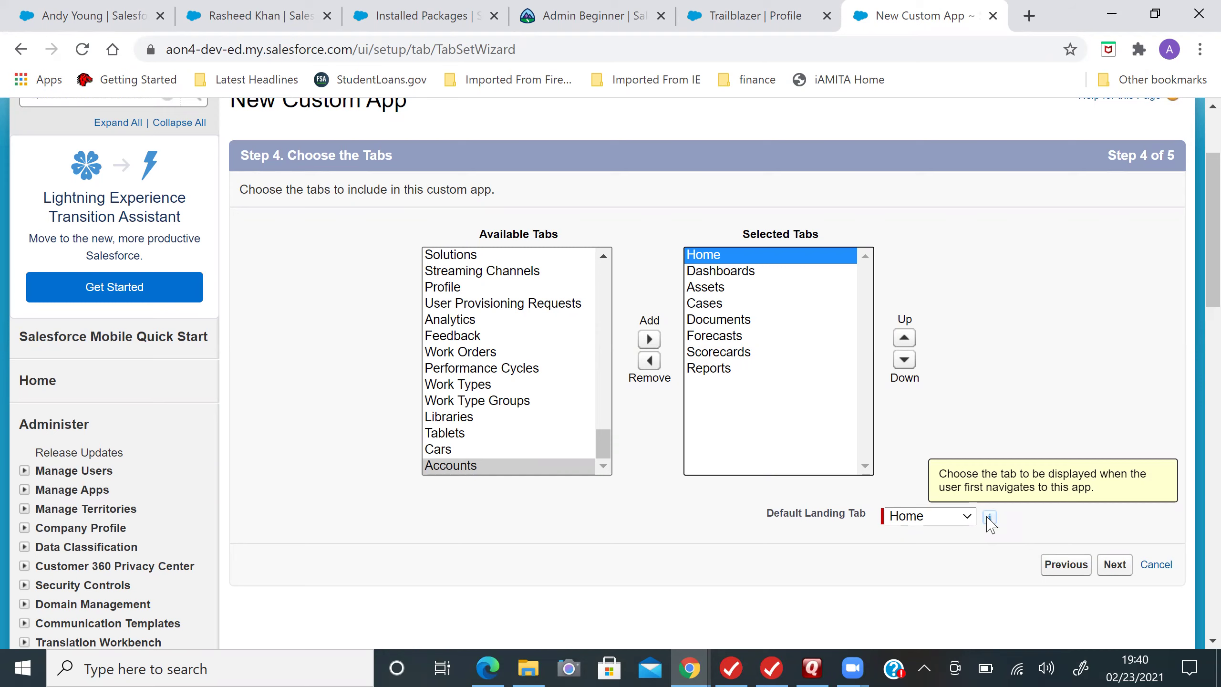
left_click(1114, 567)
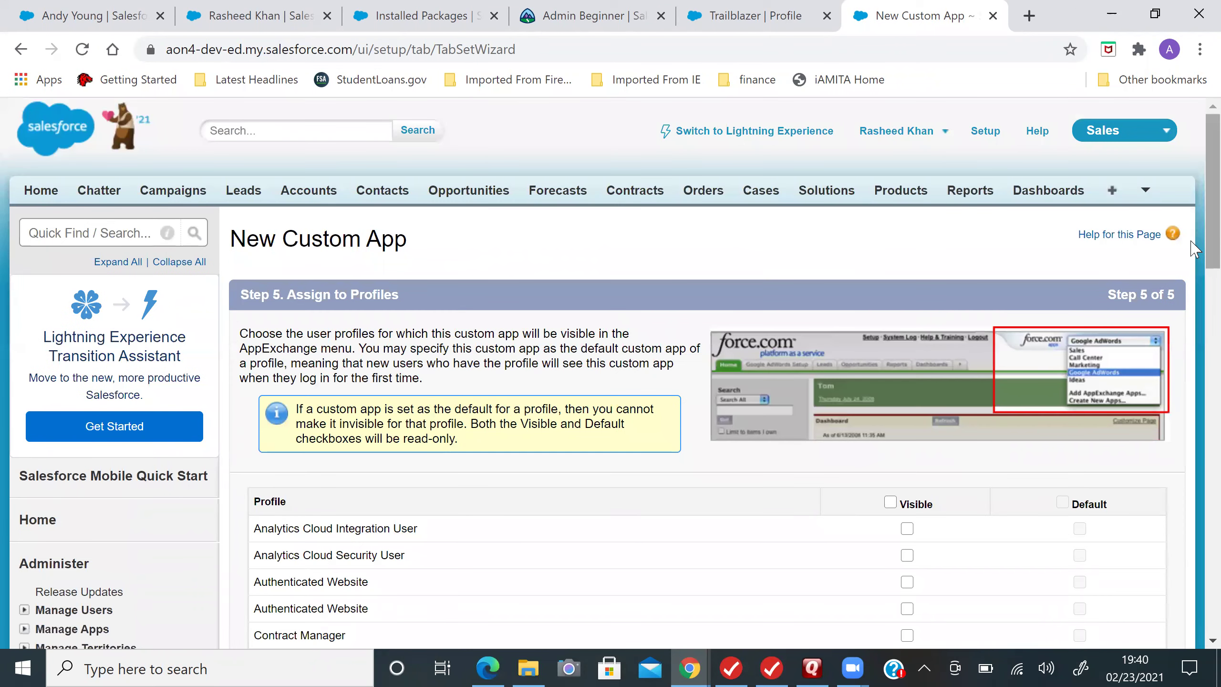
Step: Make the custom app visible to all user profiles and save it
scroll(1195, 260, "down", 2)
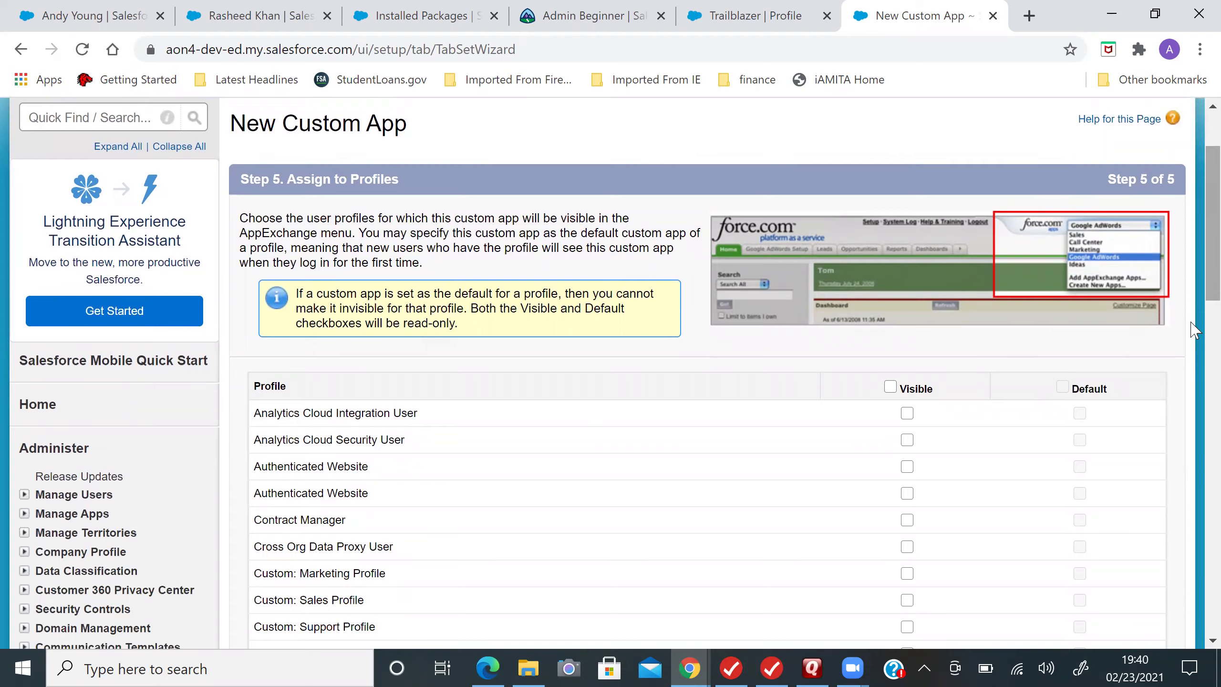
scroll(1194, 331, "down", 12)
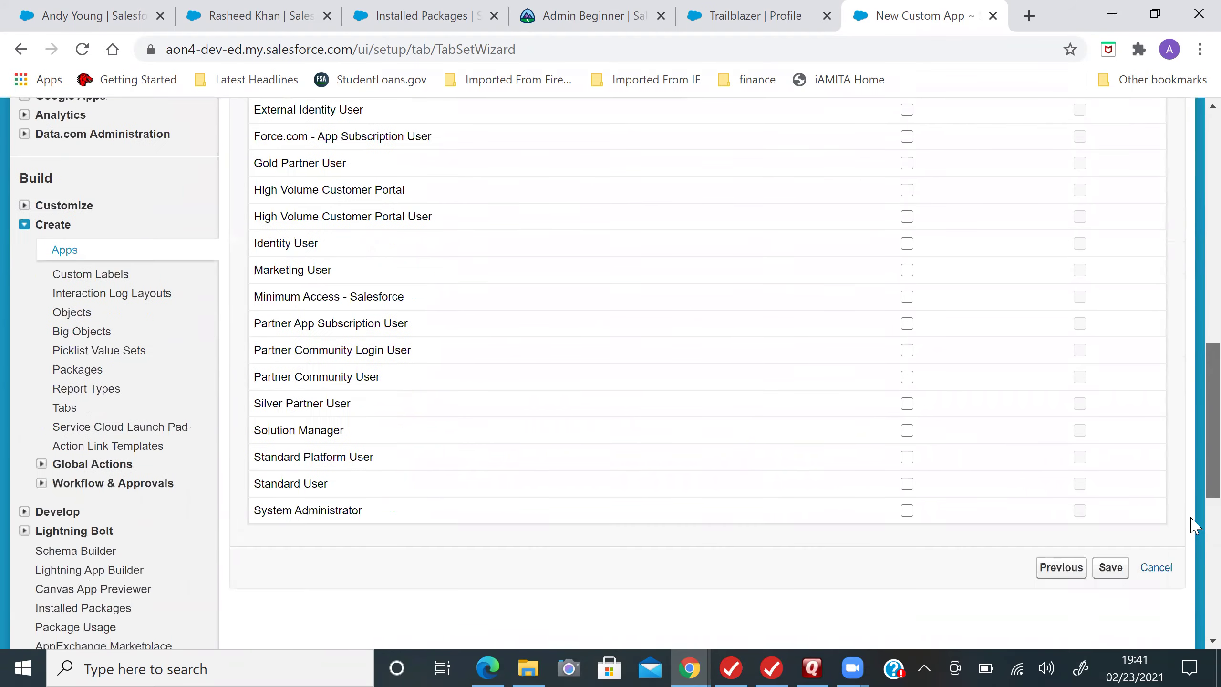
scroll(1195, 481, "up", 6)
scroll(1195, 392, "up", 4)
scroll(1195, 368, "down", 1)
scroll(1195, 361, "up", 1)
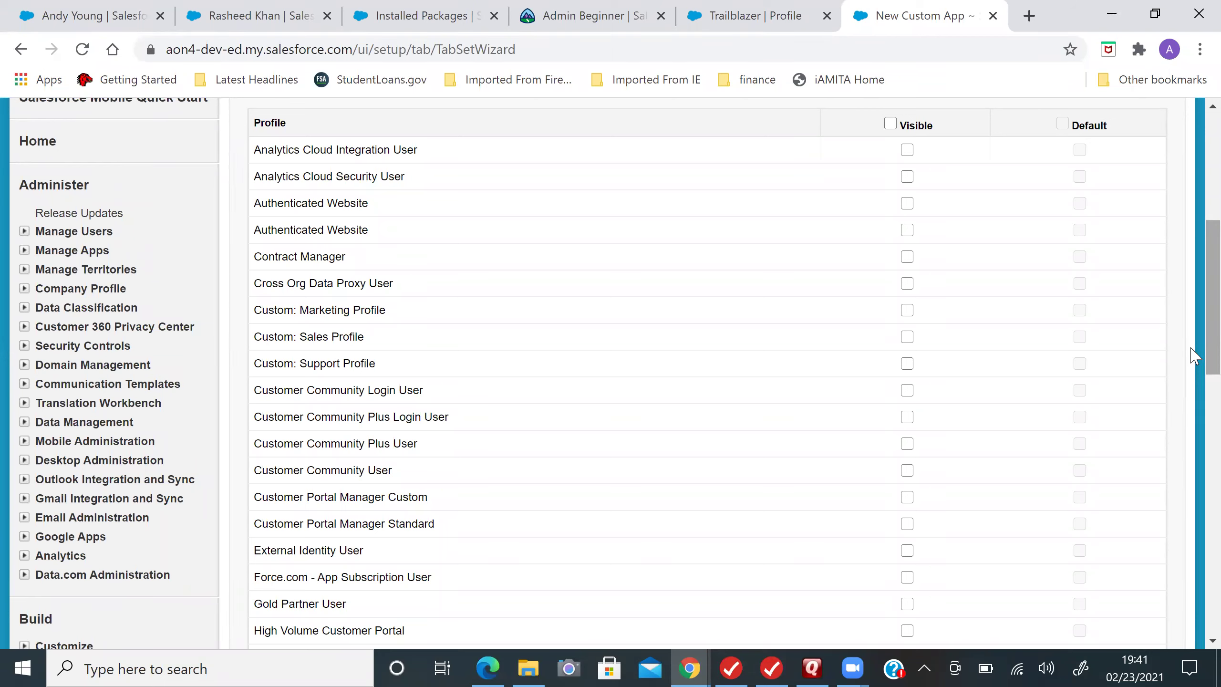
left_click(890, 124)
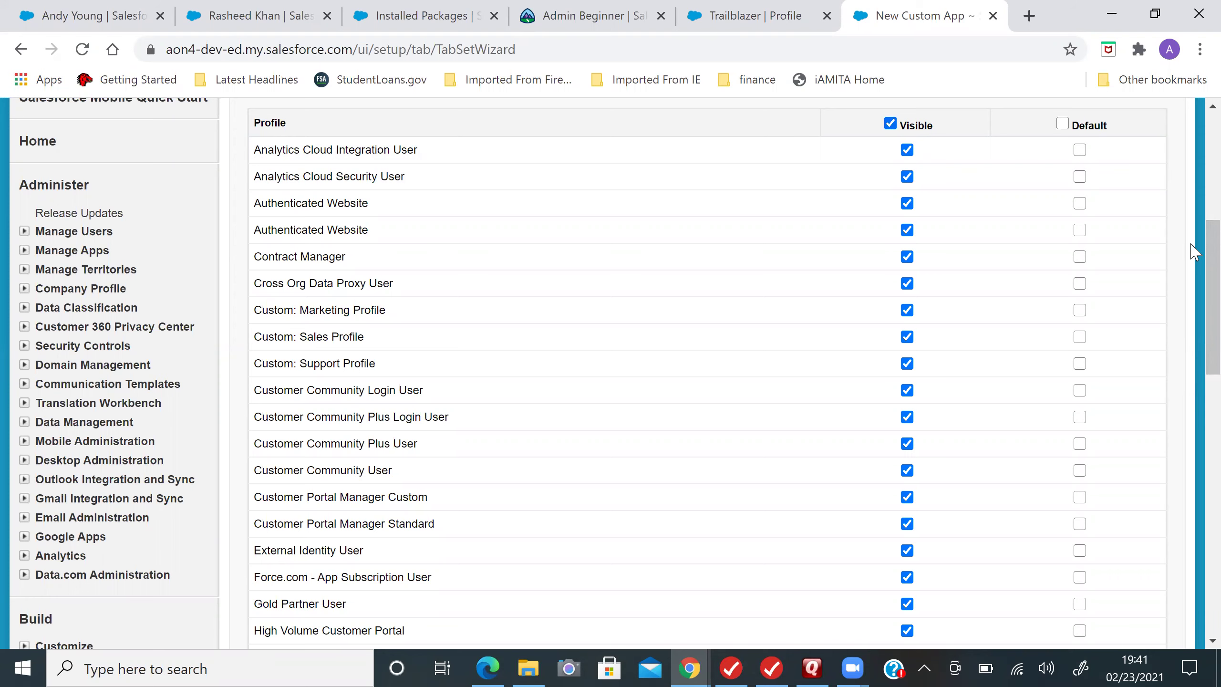
scroll(1195, 327, "down", 10)
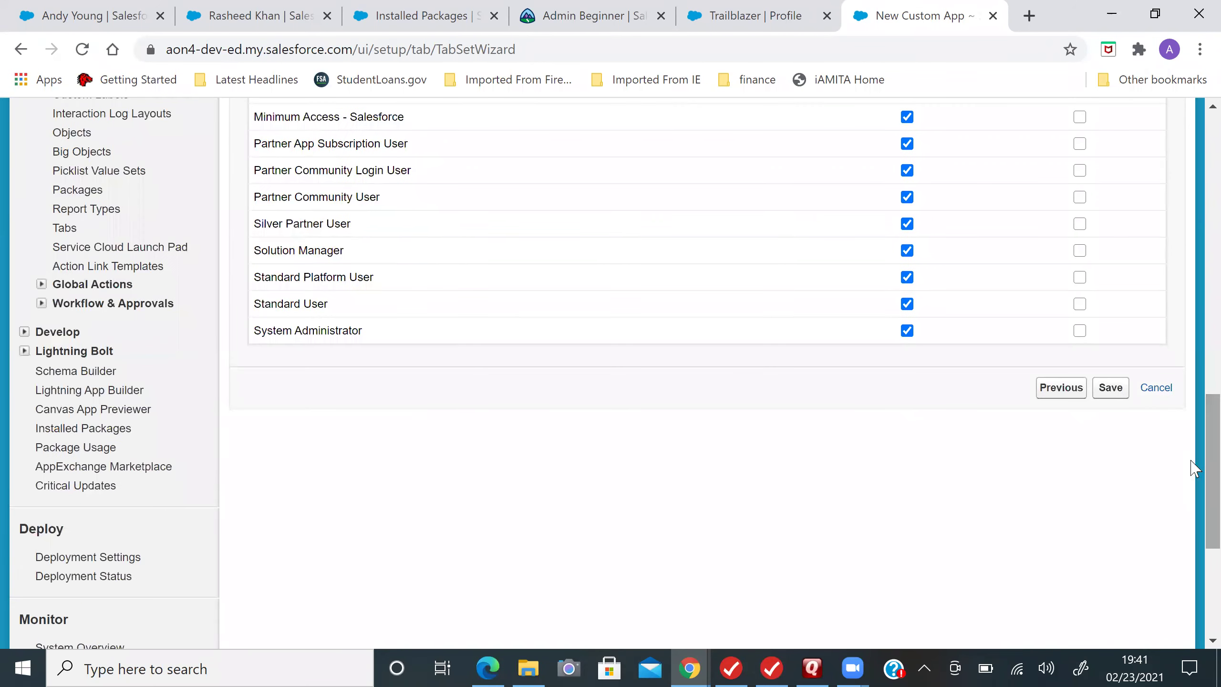
left_click(1115, 389)
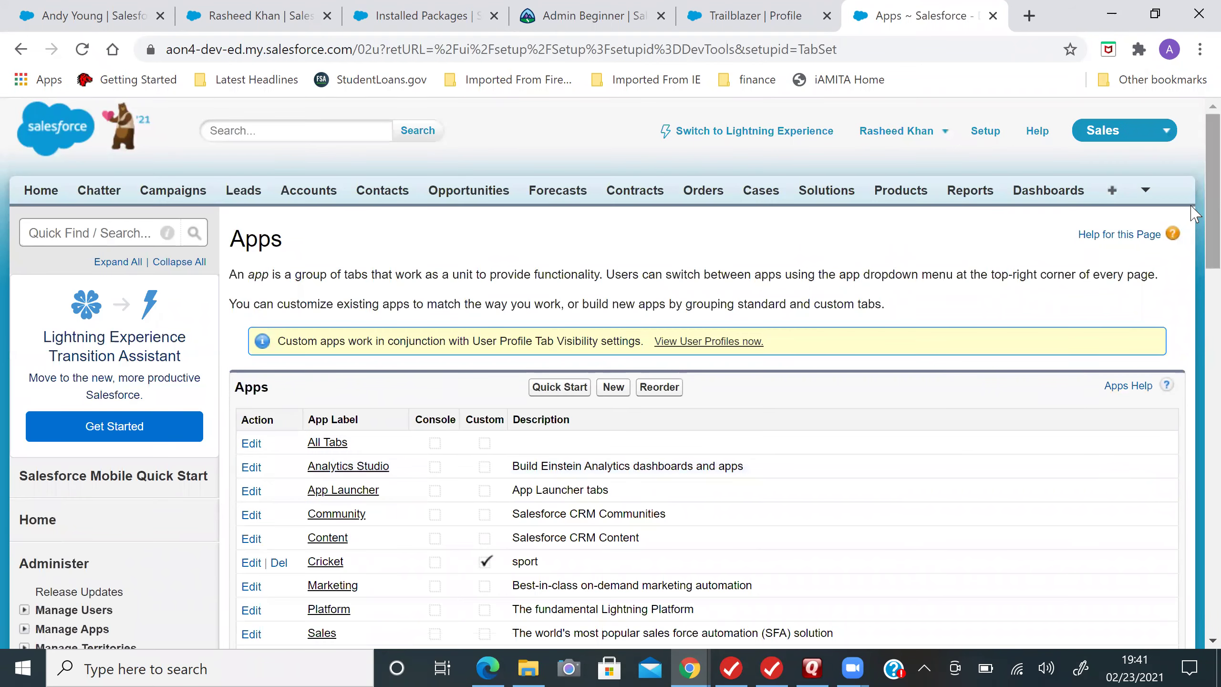
Step: Review the Apps list and switch from the Sales app to the Cricket app
scroll(1194, 216, "down", 3)
scroll(1195, 269, "down", 1)
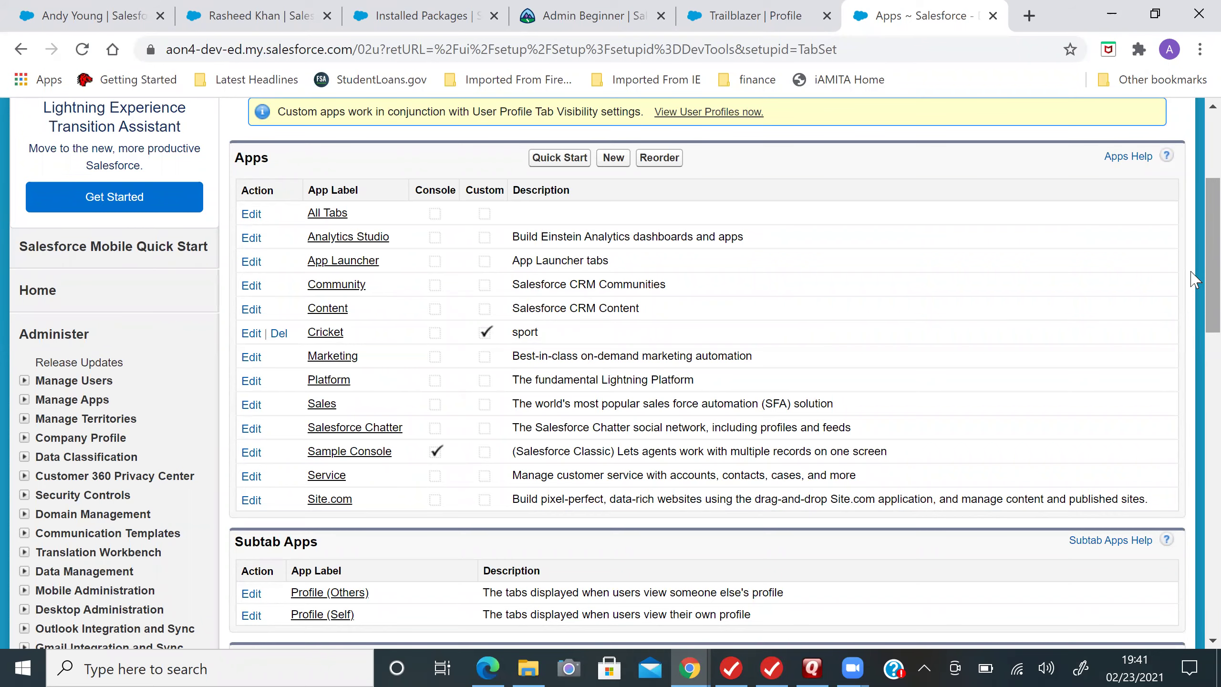
scroll(1195, 279, "down", 3)
scroll(1195, 284, "up", 1)
scroll(1194, 284, "up", 7)
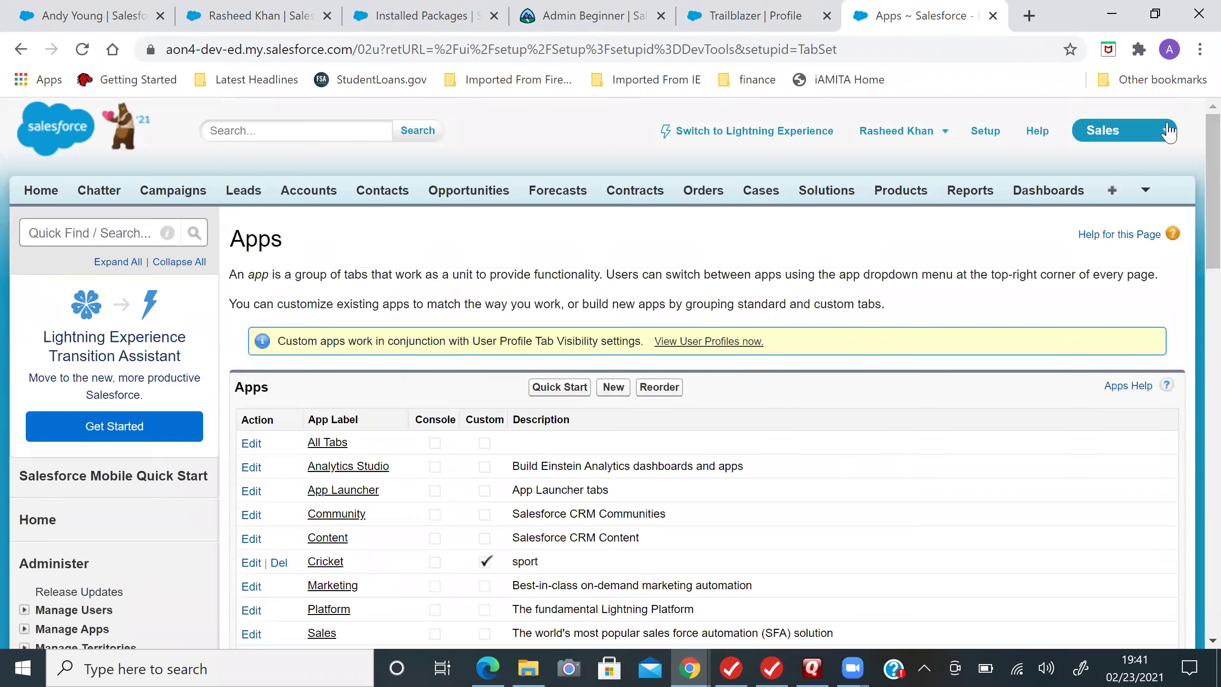
left_click(1167, 132)
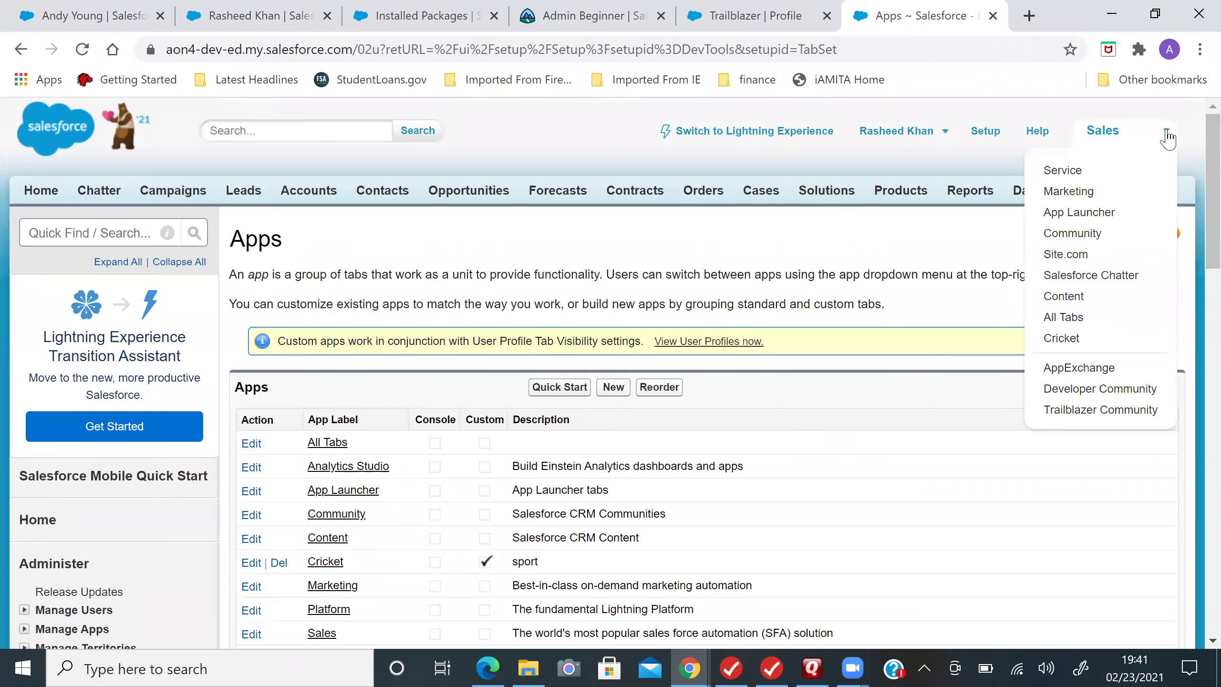
left_click(1075, 339)
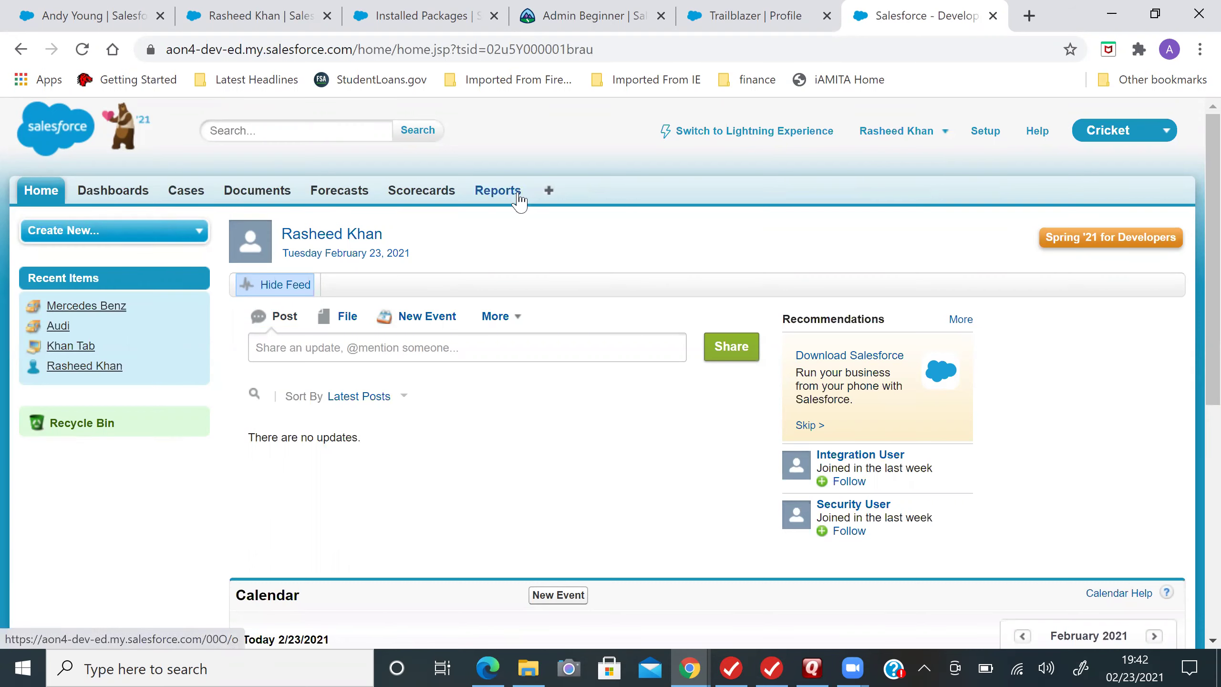
Step: Open the Scorecards tab in the Cricket app and display the All Scorecards view
left_click(425, 196)
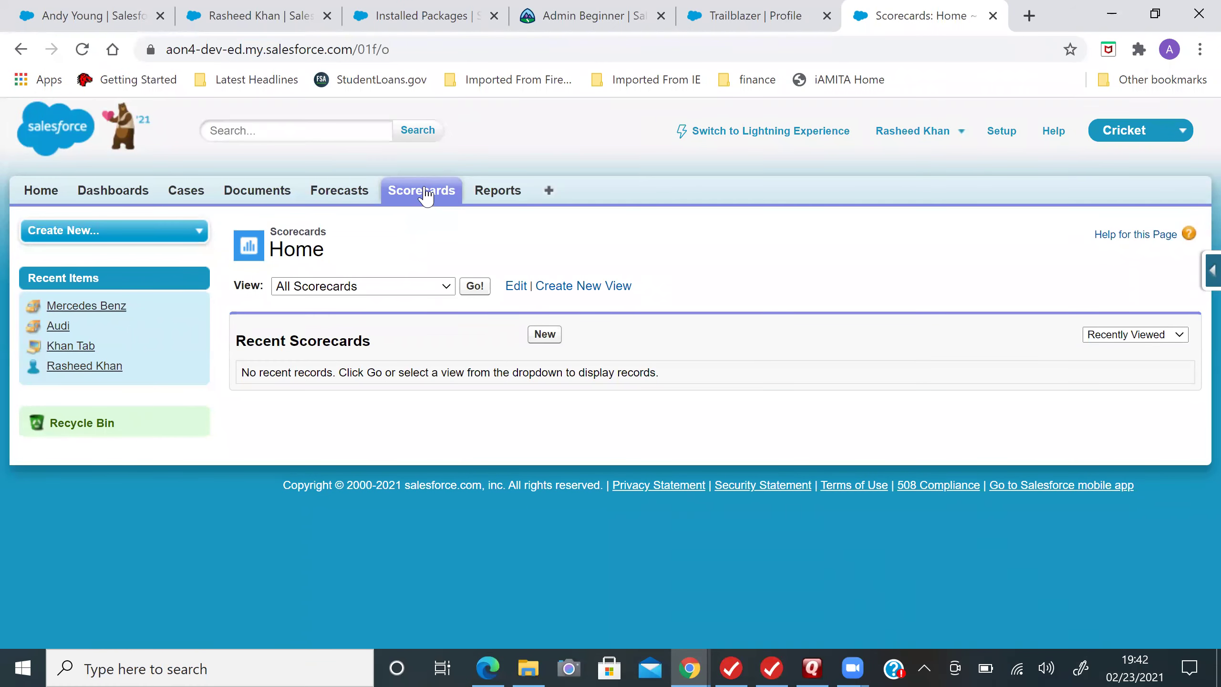
left_click(480, 288)
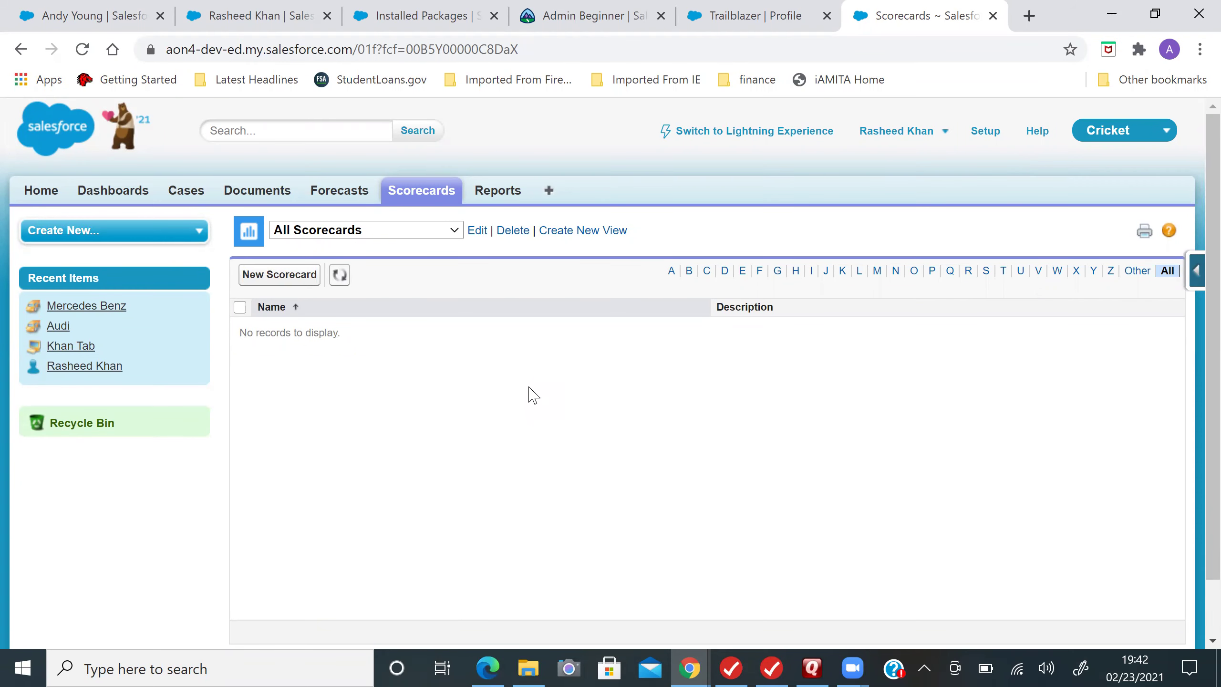
Step: Open the All Tabs page from the Cricket app and look through the available tabs
left_click(549, 190)
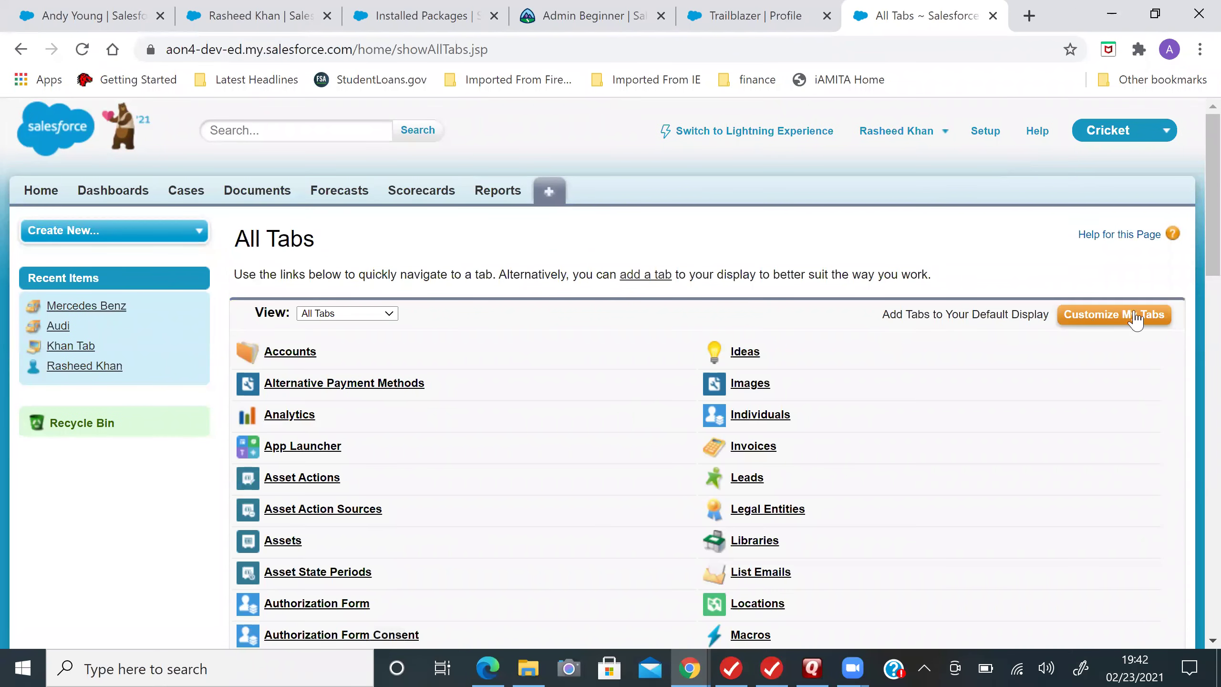
scroll(1196, 343, "down", 8)
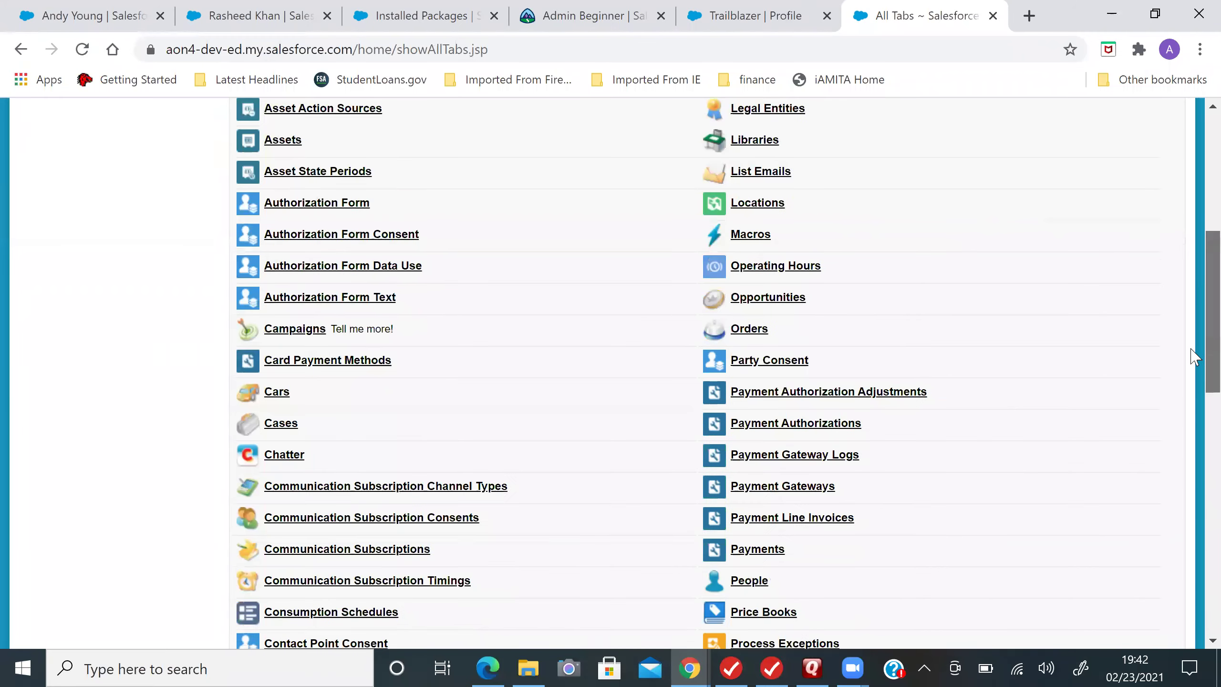
scroll(1196, 364, "down", 4)
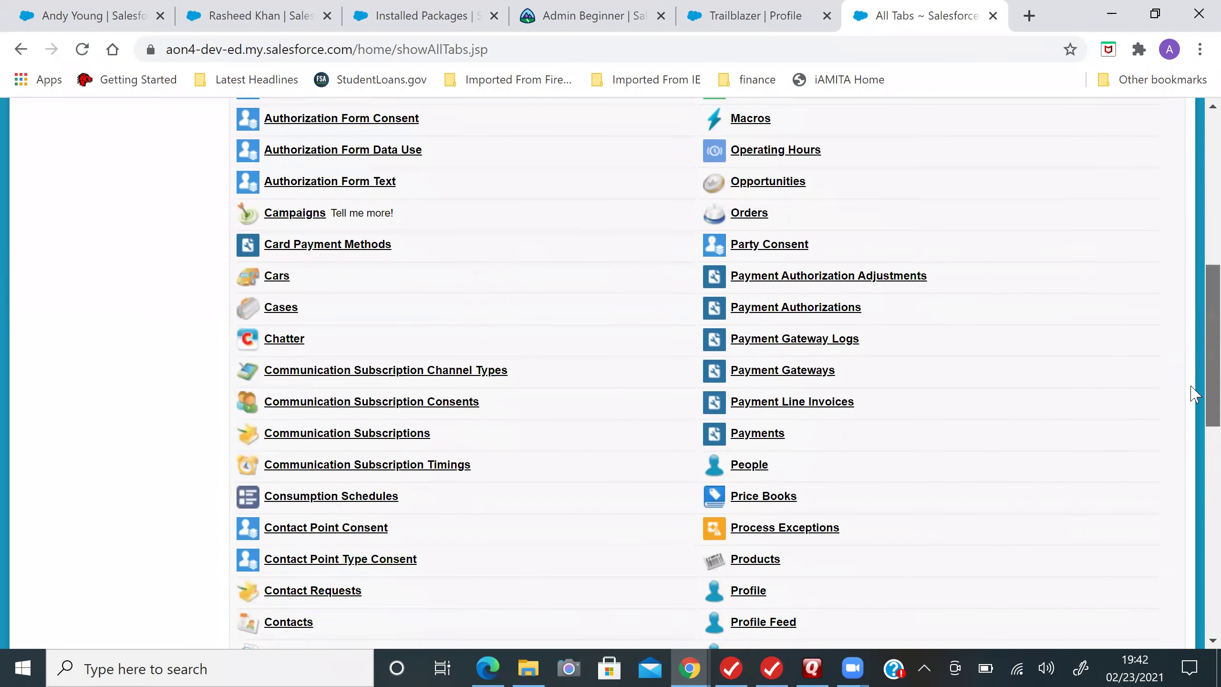
scroll(1192, 430, "down", 1)
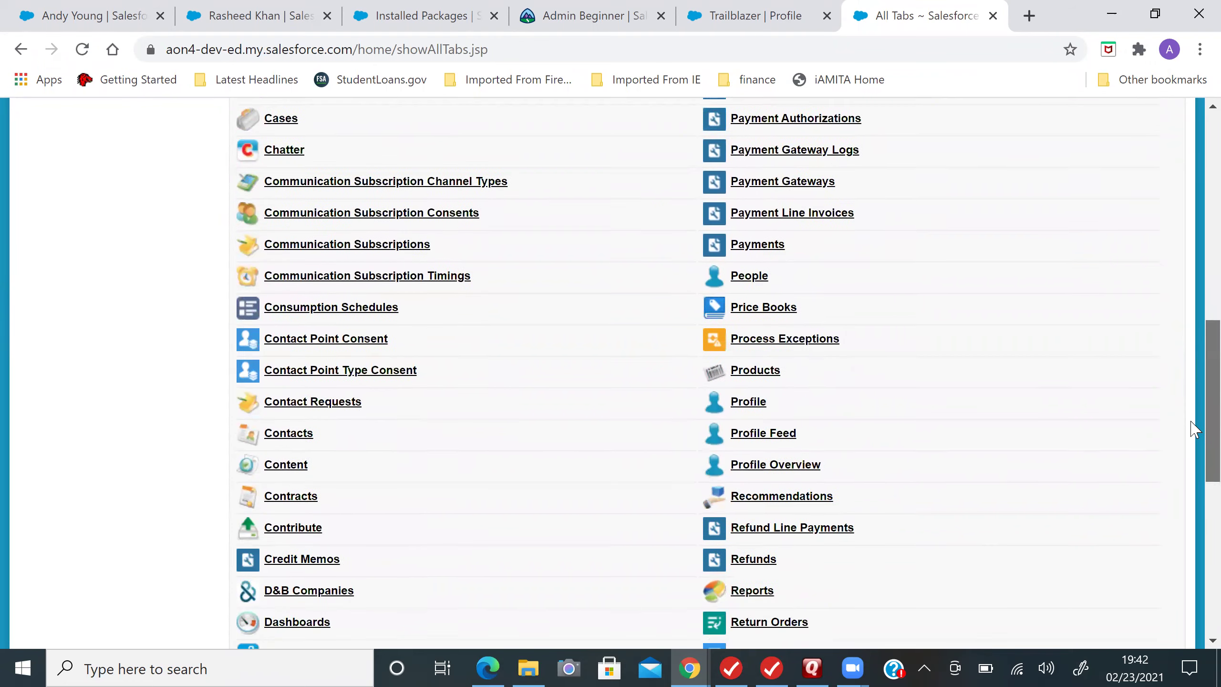
Step: Open Documents from the All Tabs list and check which document folders are available
scroll(1196, 425, "up", 1)
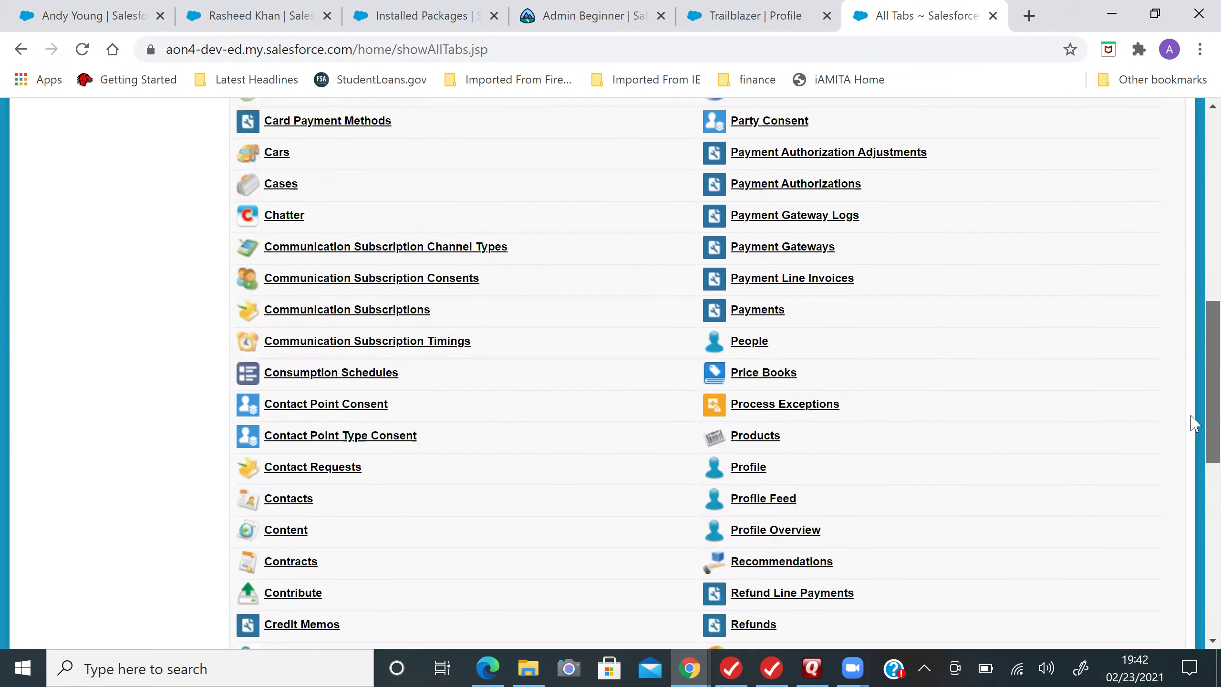
scroll(1198, 428, "down", 2)
scroll(1196, 454, "down", 3)
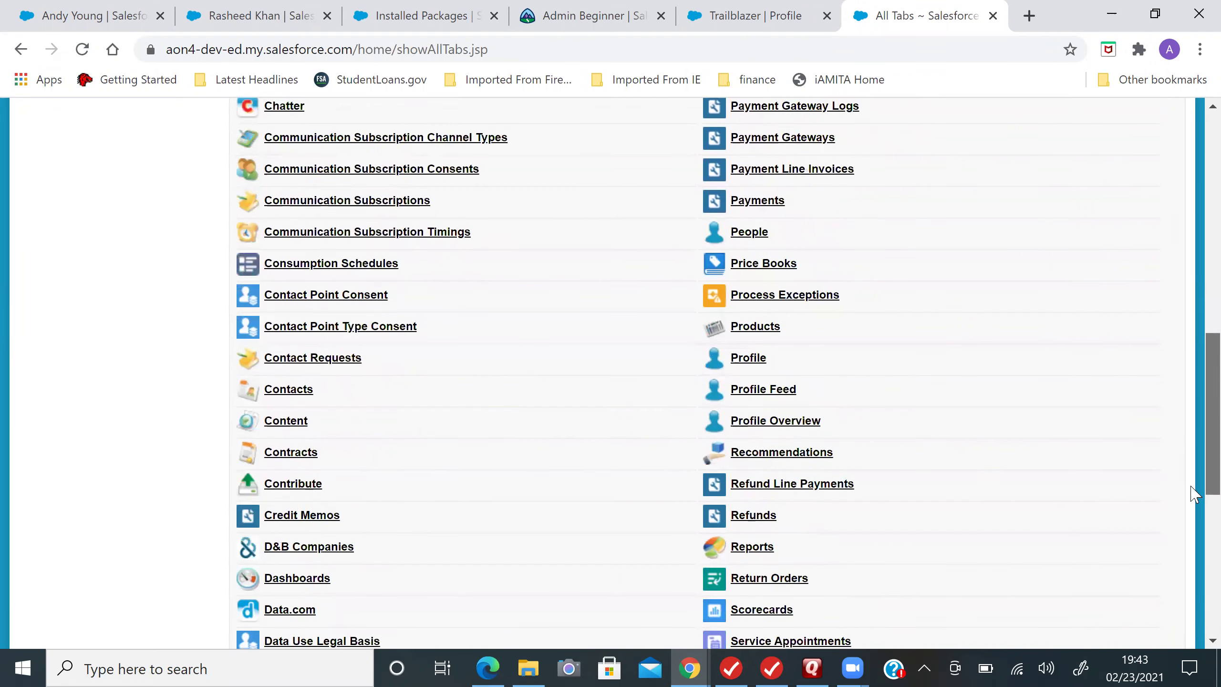
scroll(1194, 512, "down", 4)
scroll(1194, 534, "up", 1)
scroll(1192, 553, "down", 2)
scroll(1192, 568, "down", 2)
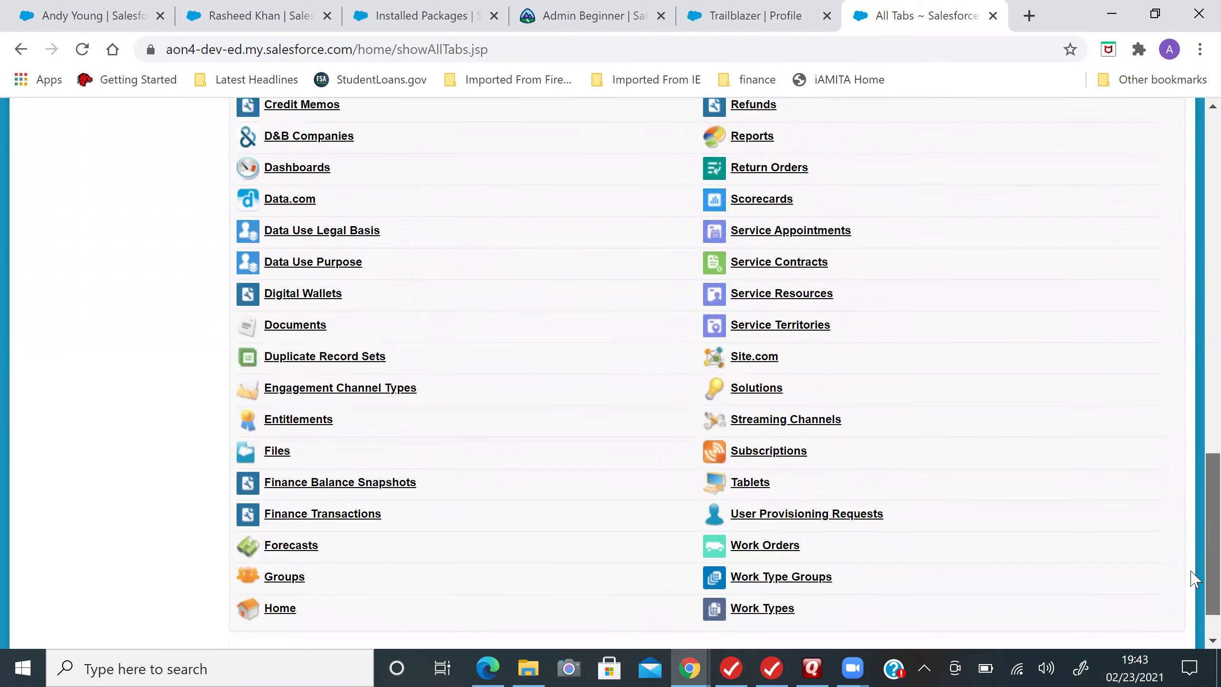
scroll(1193, 577, "up", 1)
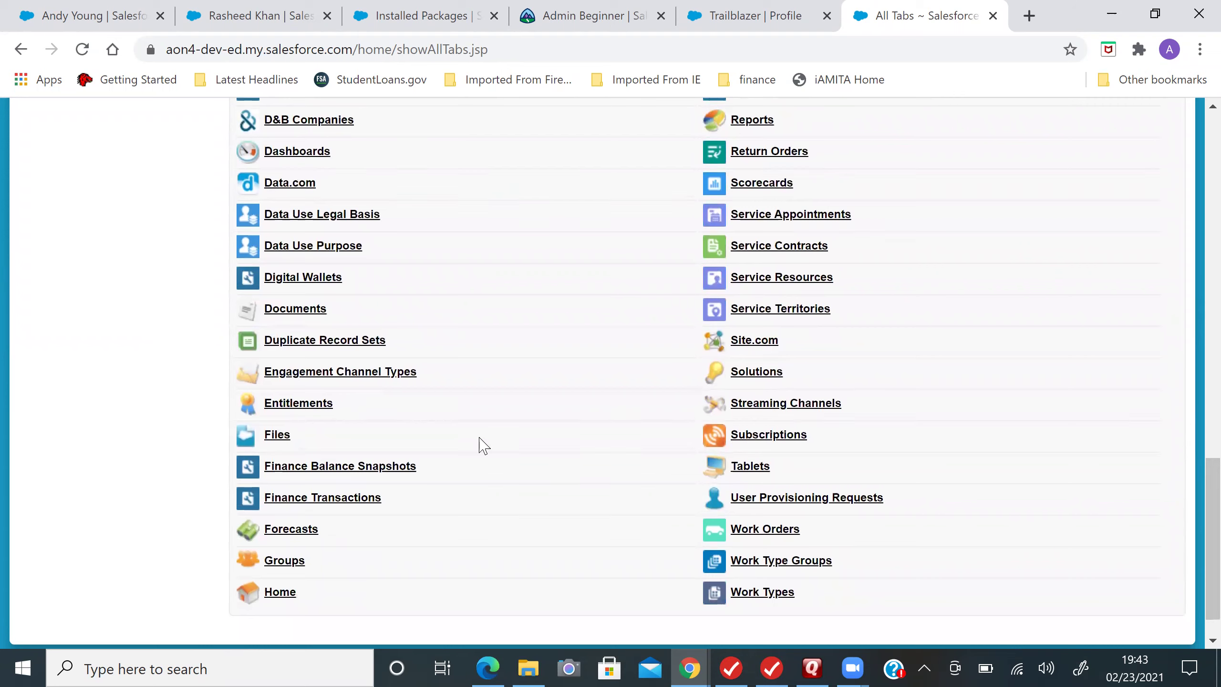
left_click(290, 309)
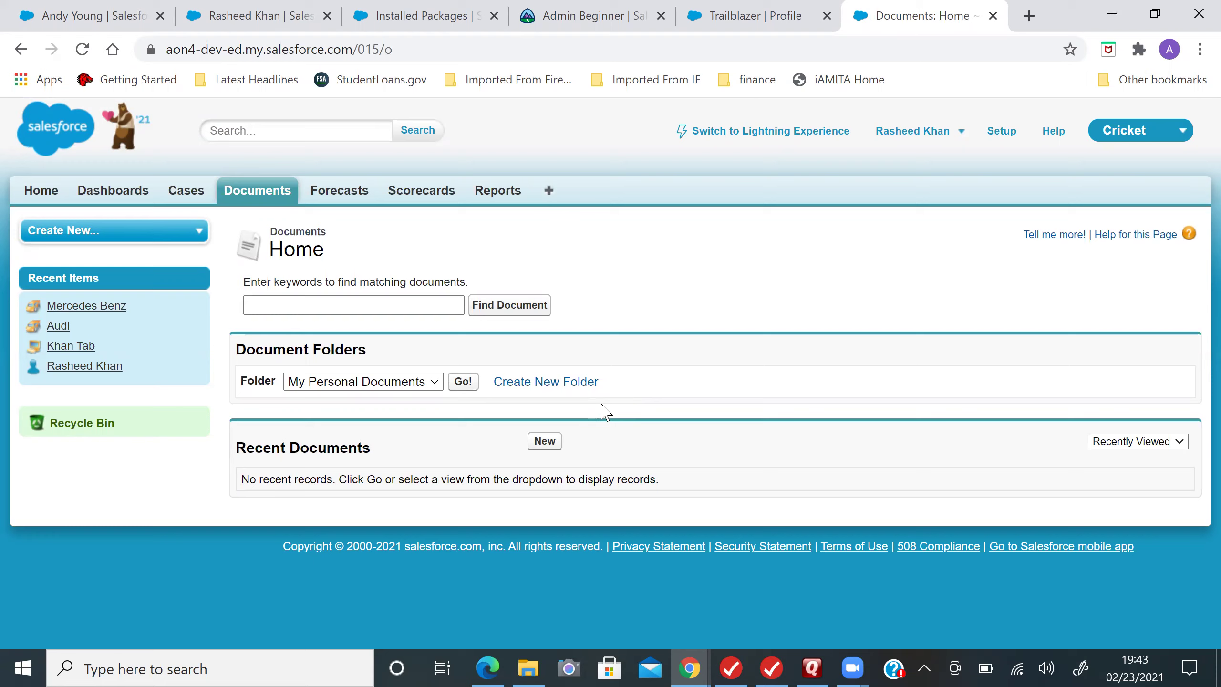
left_click(434, 382)
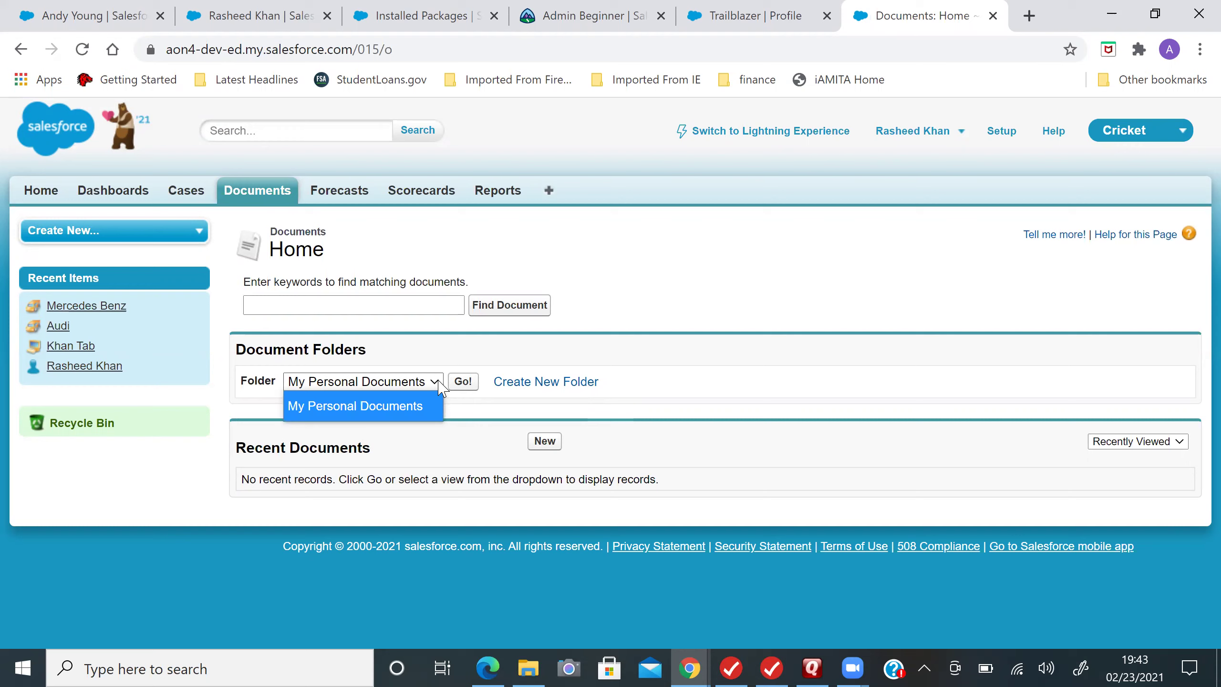
left_click(440, 385)
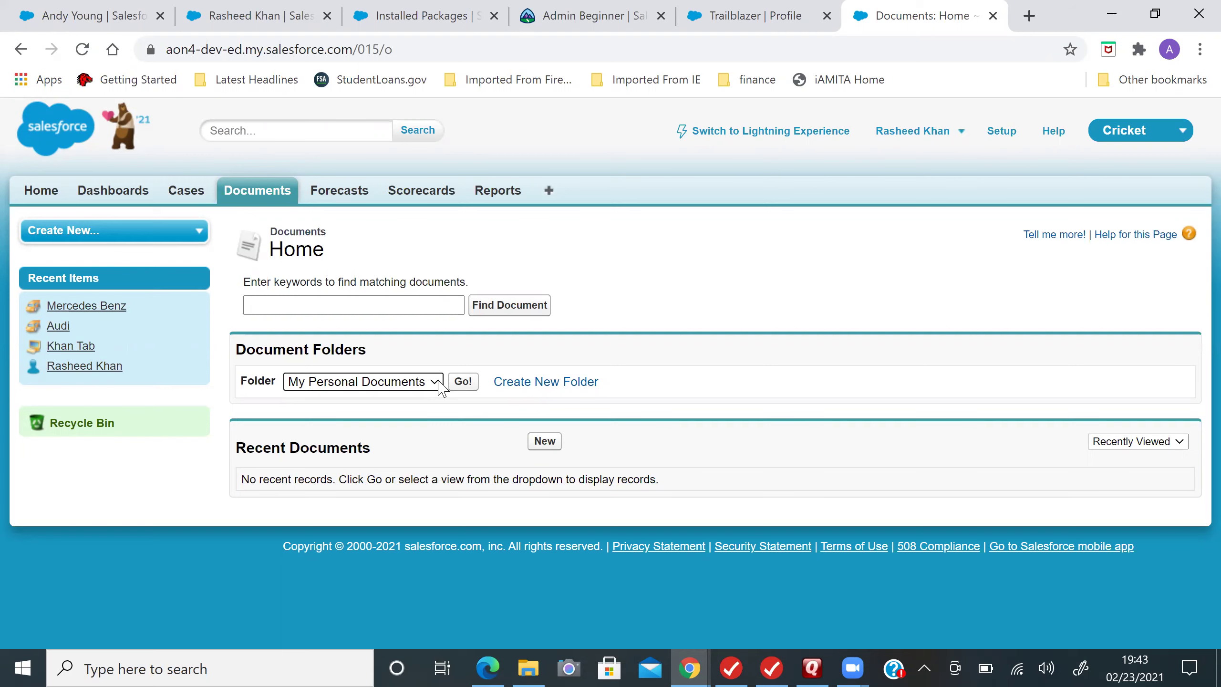
Step: Start a new document folder labelled "My Logo" with the unique name My_Logo
left_click(513, 388)
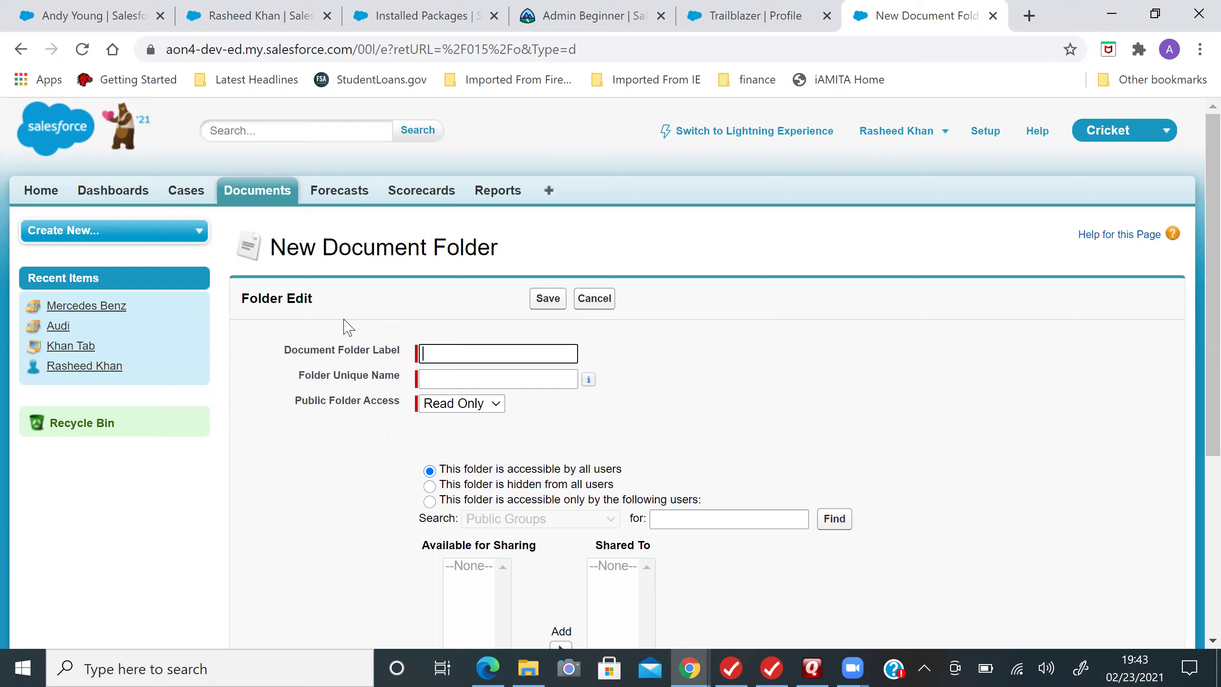
left_click(492, 352)
left_click(492, 351)
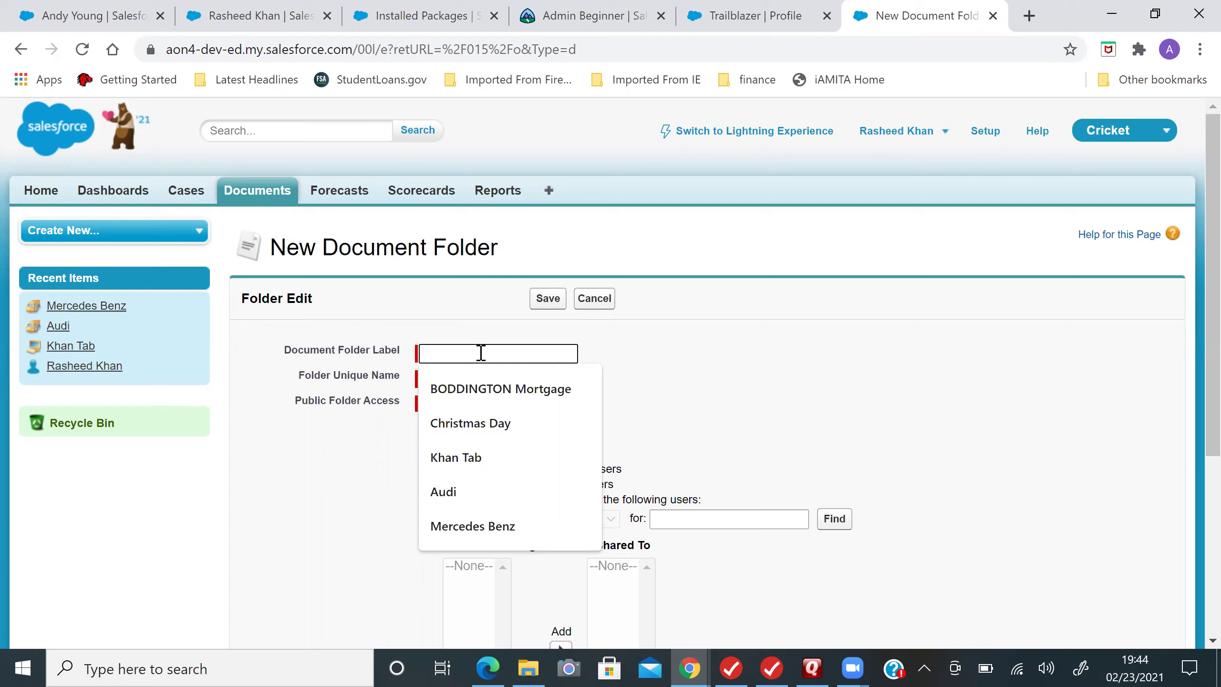
type("My ")
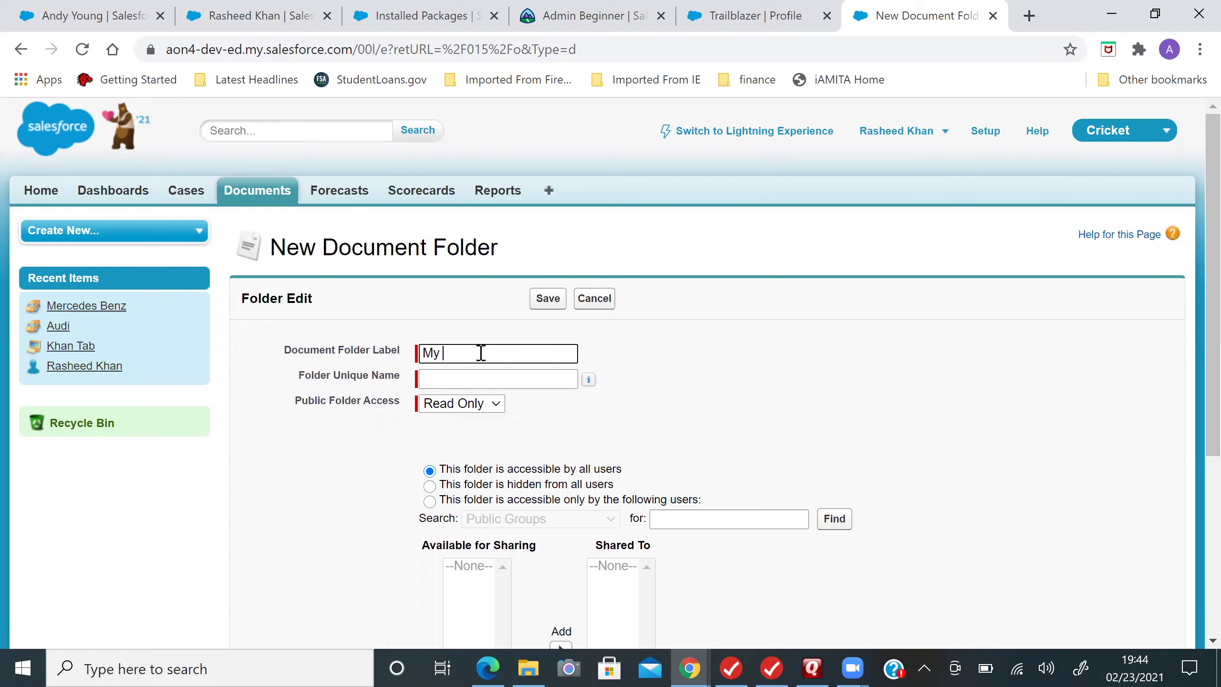
type("Logo")
left_click(524, 376)
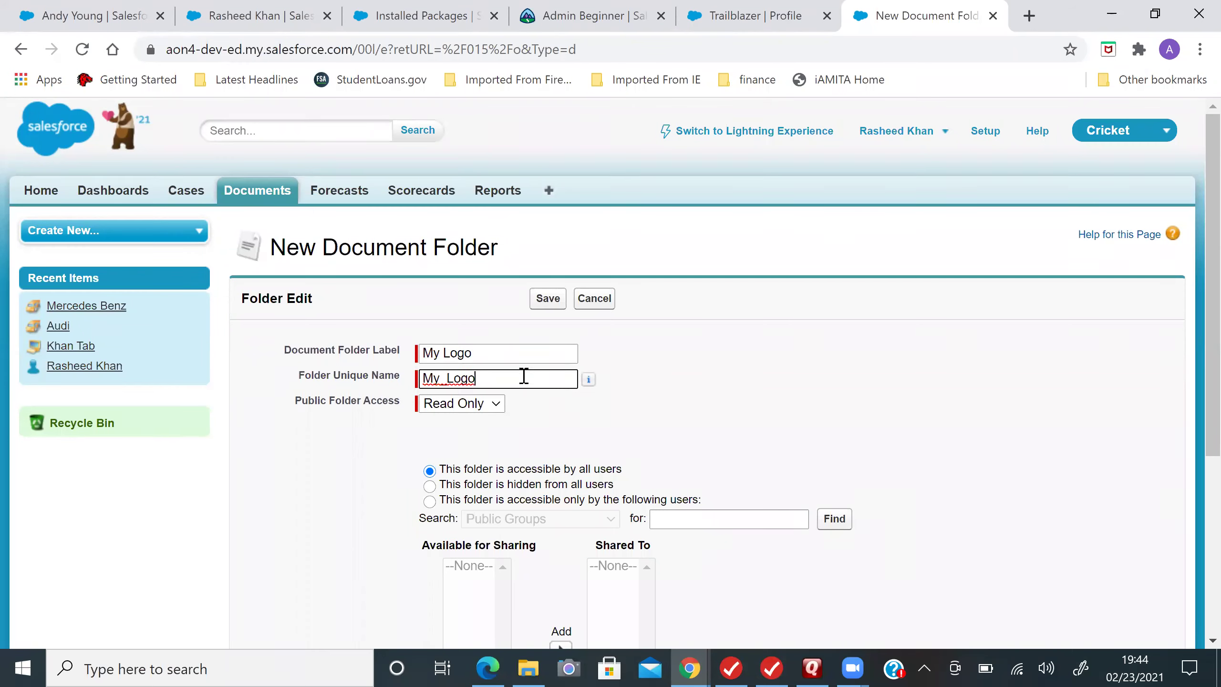
Step: Set the folder's public access to Read/Write and save the folder, accessible by all users
left_click(496, 408)
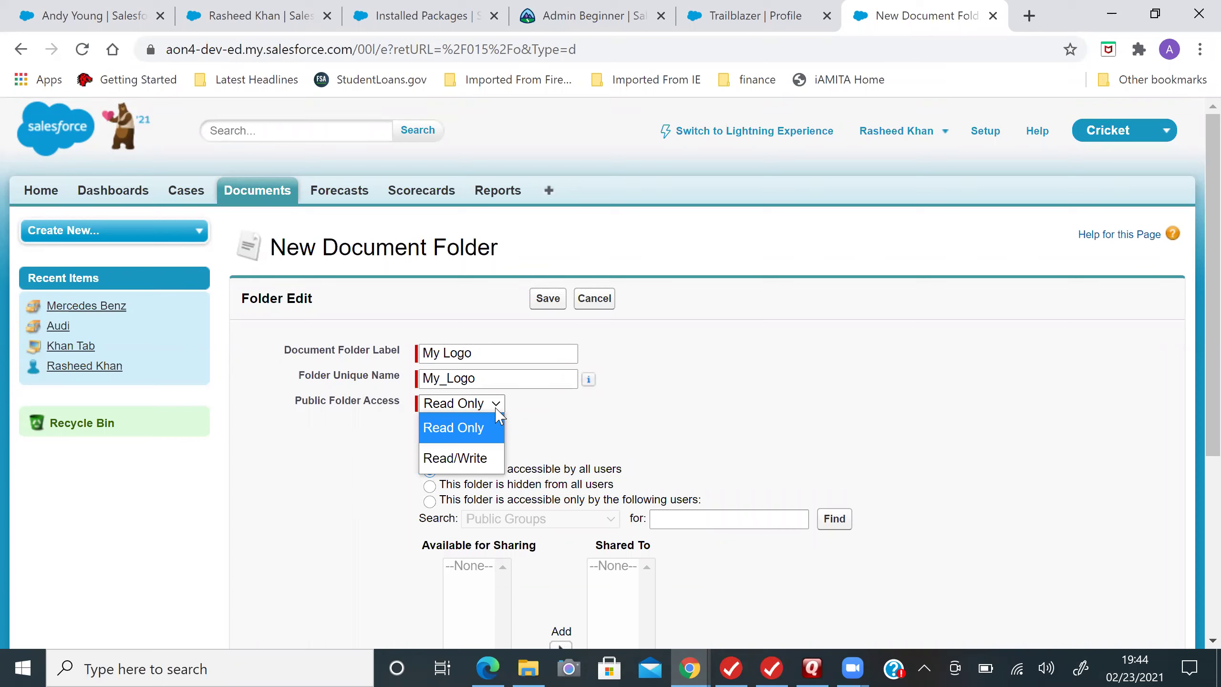
left_click(476, 459)
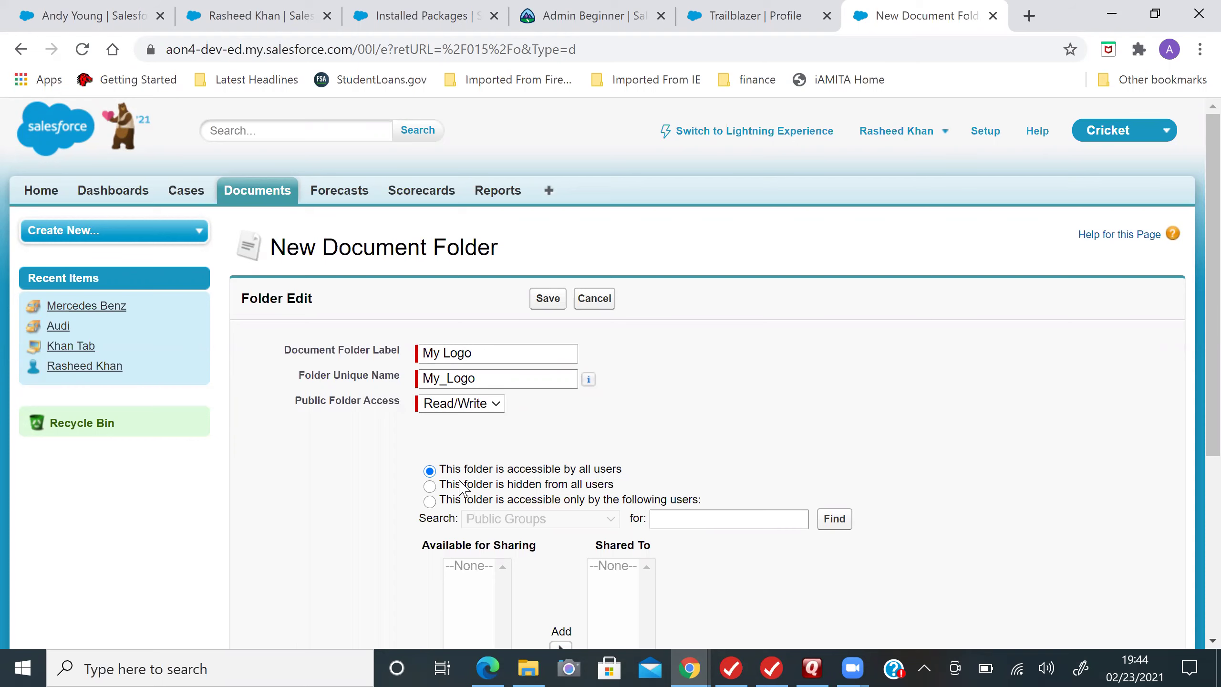
scroll(1192, 327, "down", 4)
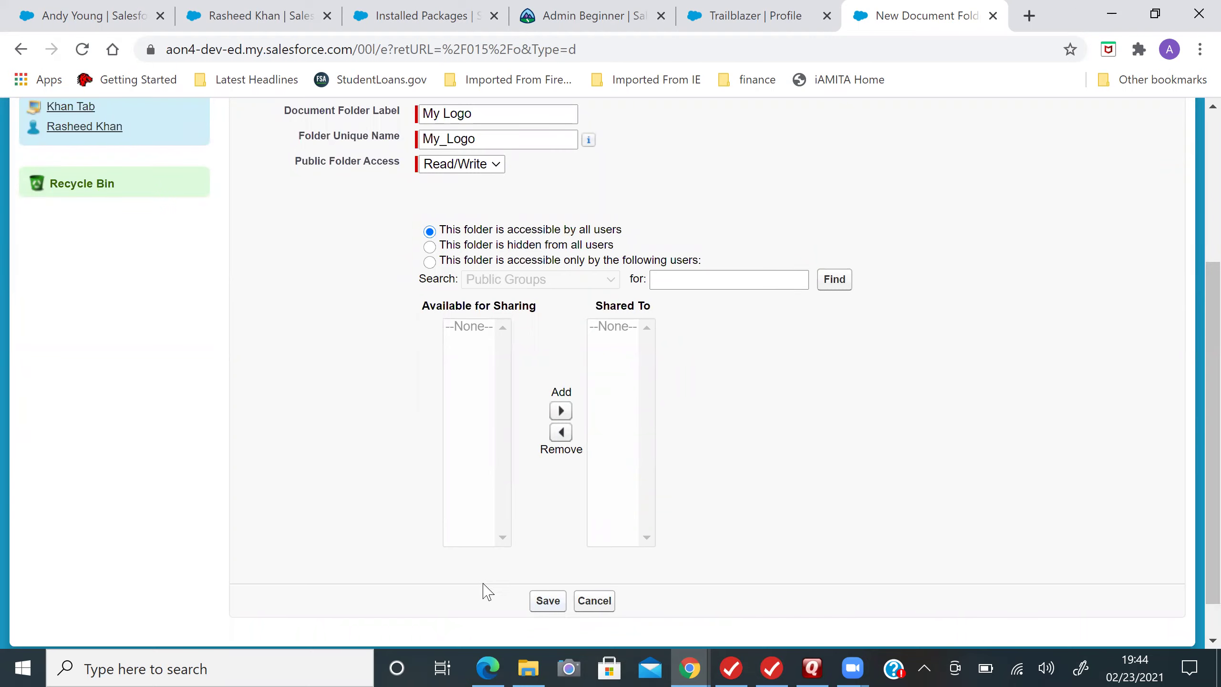
left_click(540, 602)
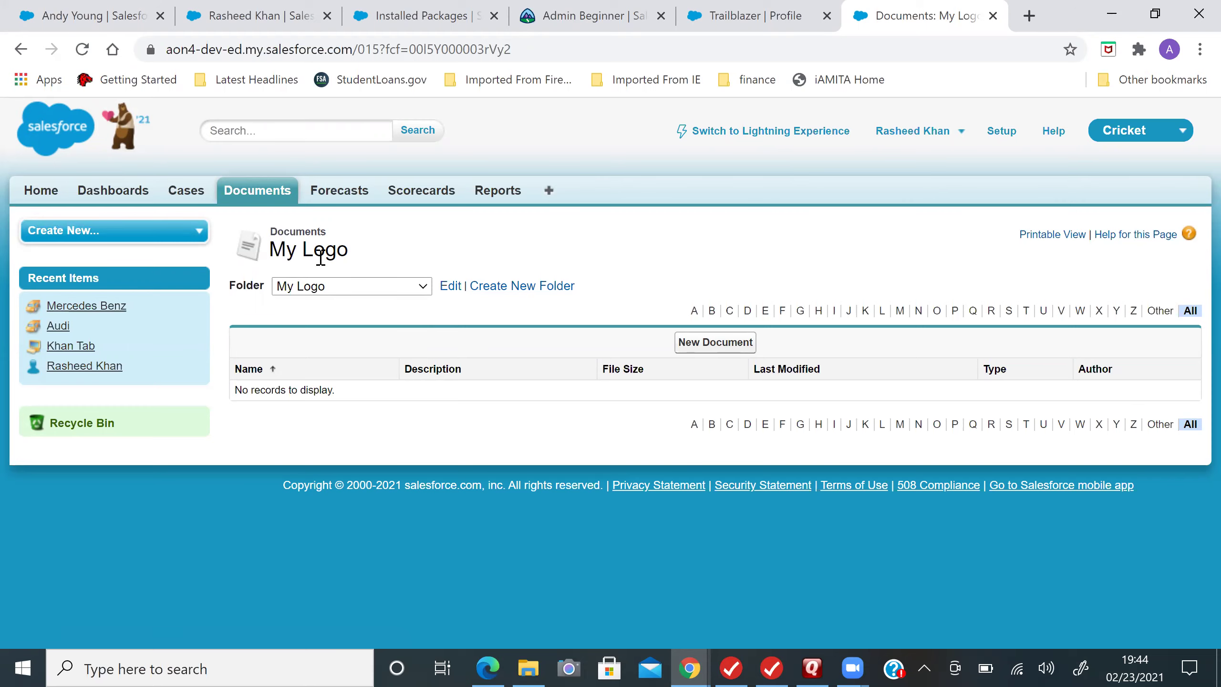
Step: Start a new document upload in the My Logo folder and review the upload form's fields
left_click(723, 344)
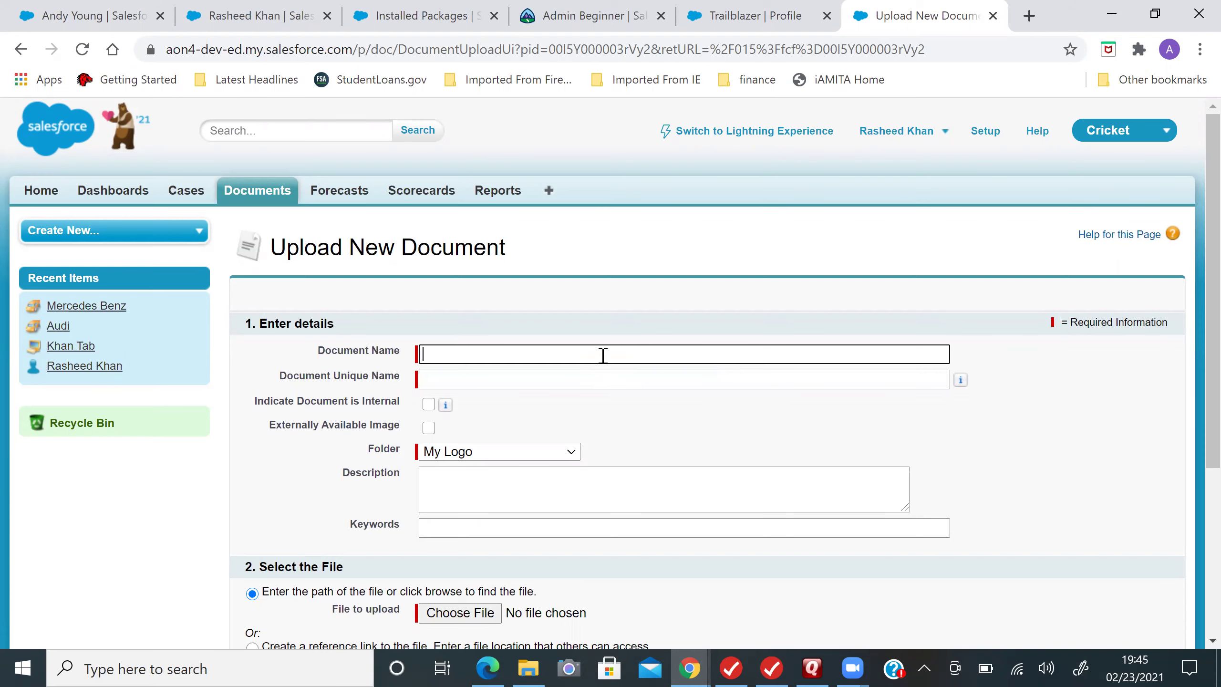
scroll(1196, 423, "down", 1)
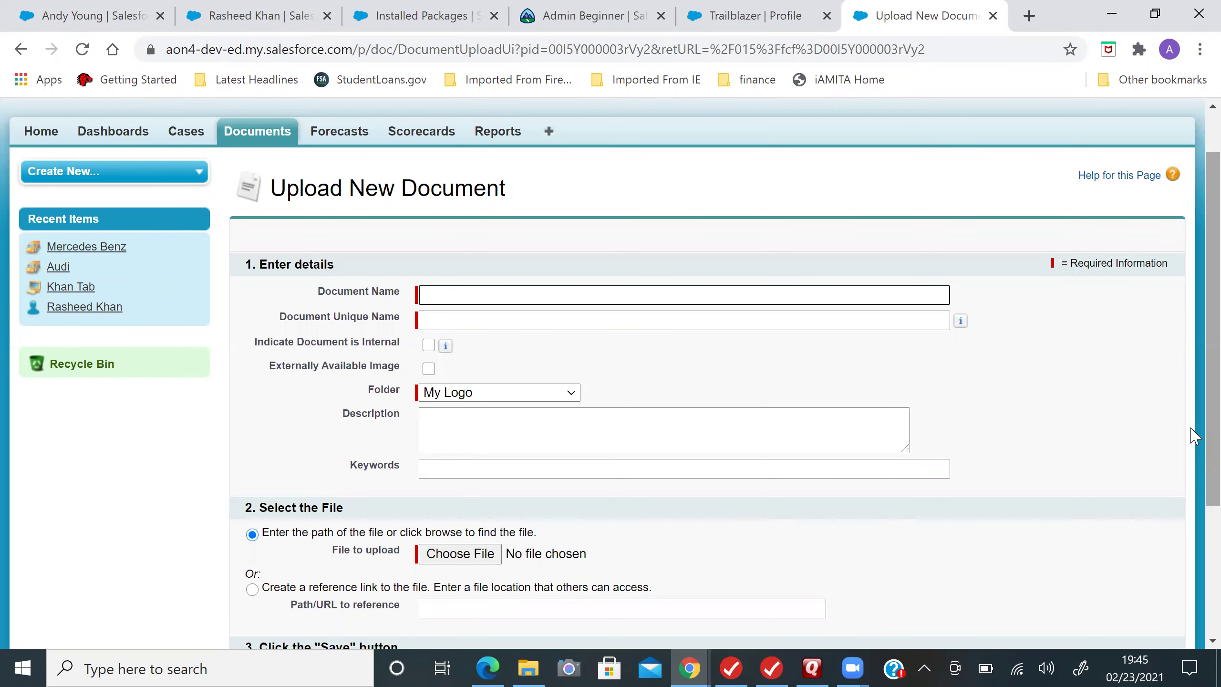
mouse_move(961, 321)
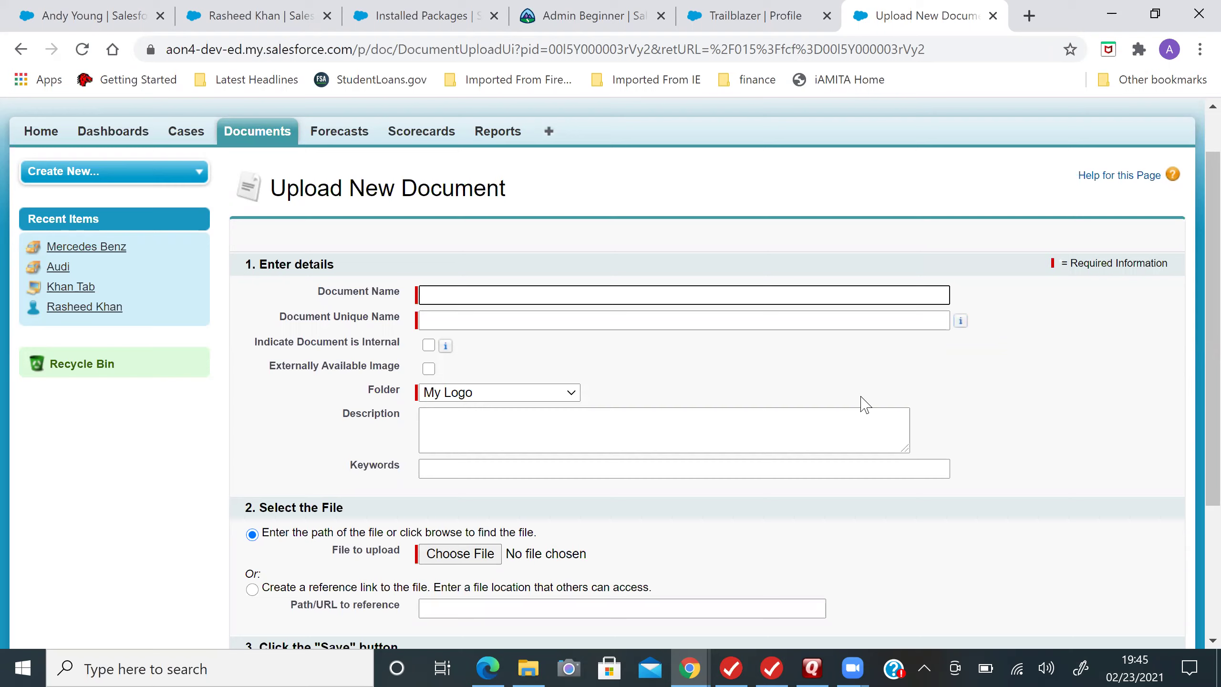
Step: Search Google for "Logo for Cricket" in a new browser tab
double_click(1027, 18)
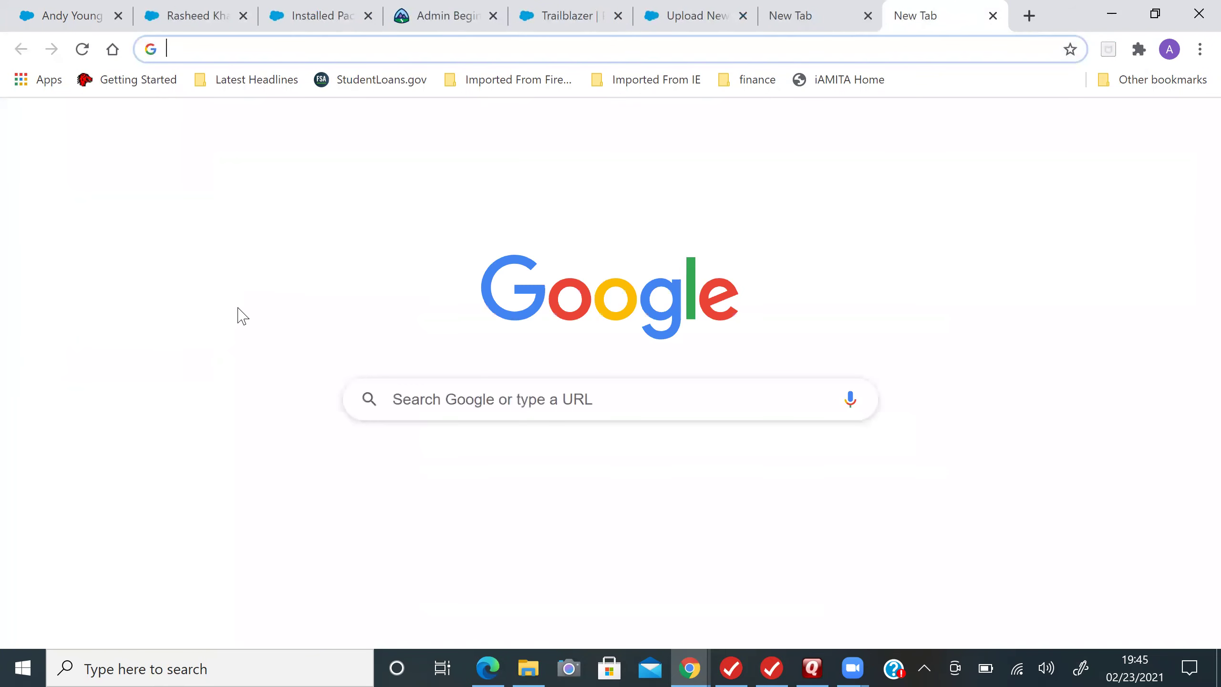
left_click(412, 392)
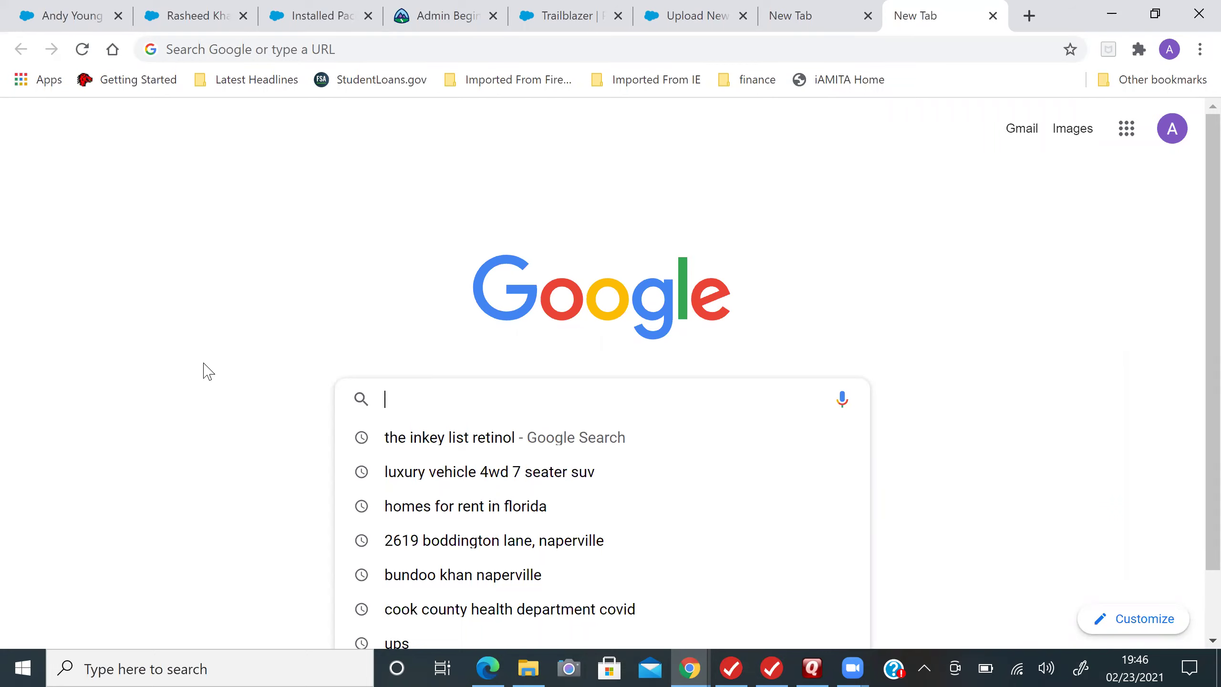
type("Log")
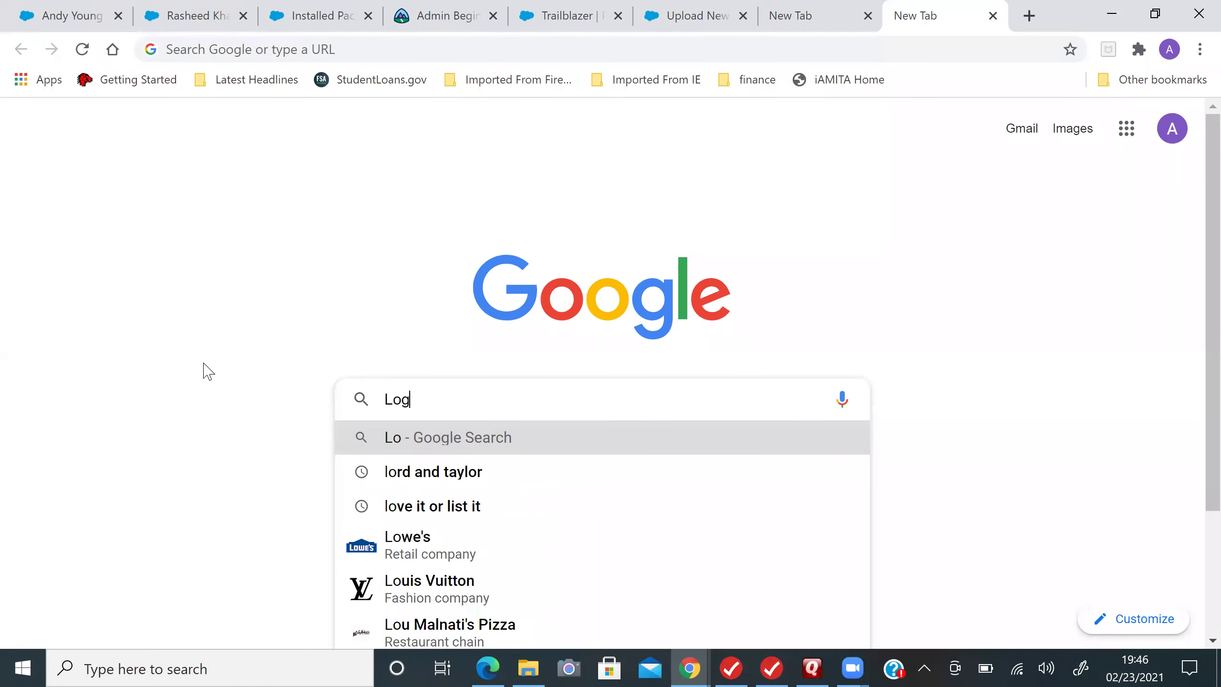
type("o for Cricket")
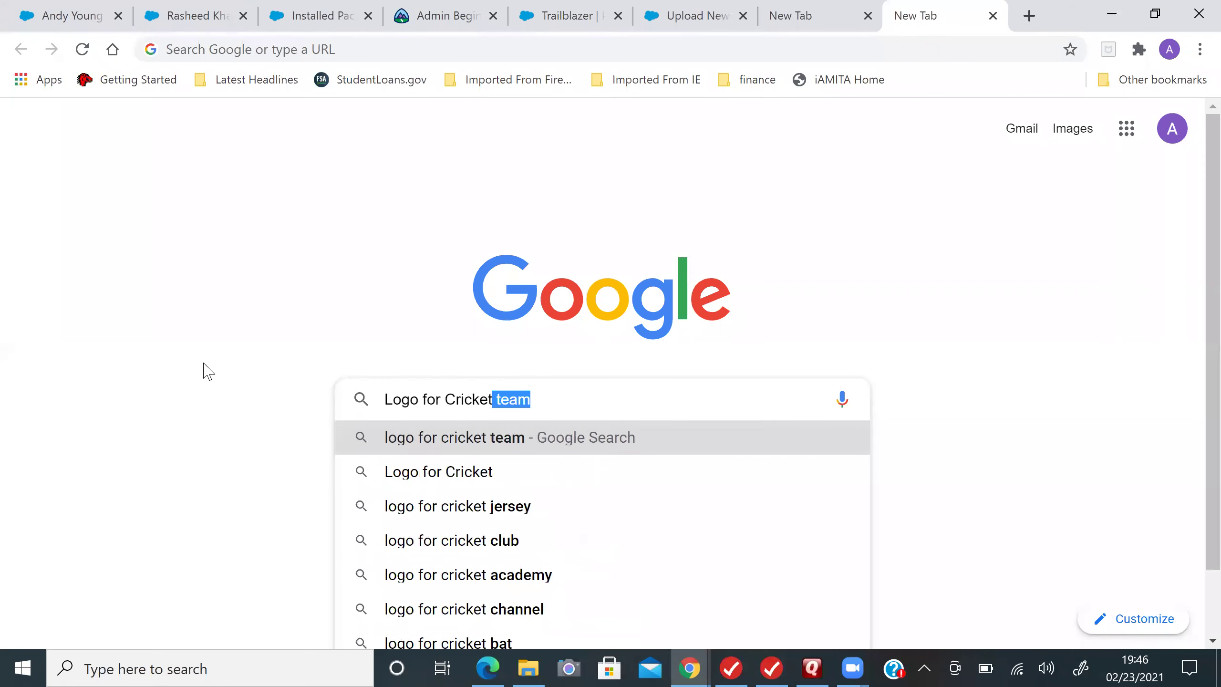
left_click(423, 472)
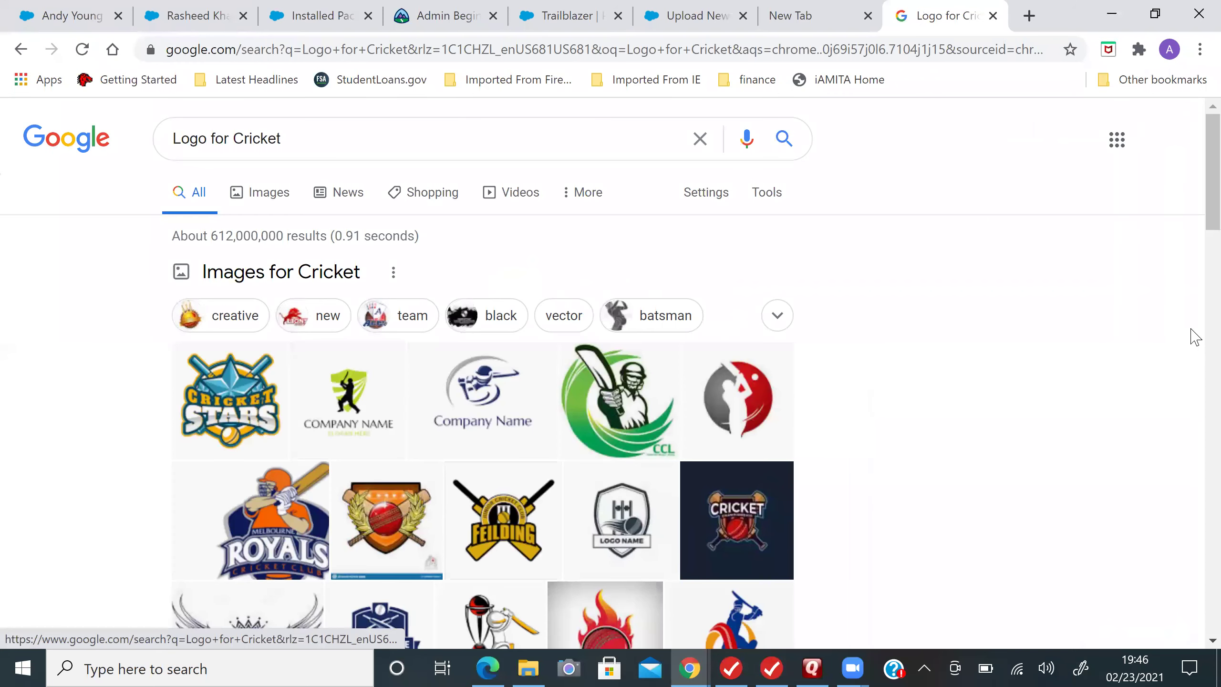
Step: Browse the cricket logo images and open the Red Cricket Batter Logo preview
scroll(1192, 226, "down", 4)
scroll(1198, 219, "up", 2)
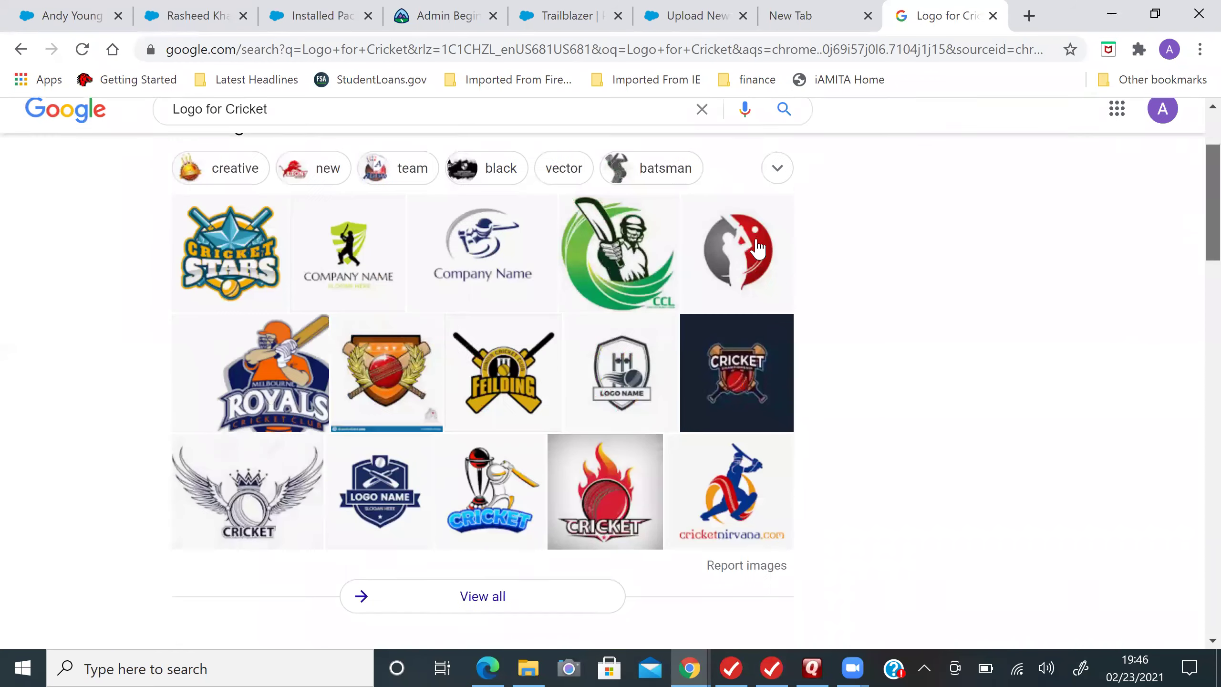
left_click(748, 270)
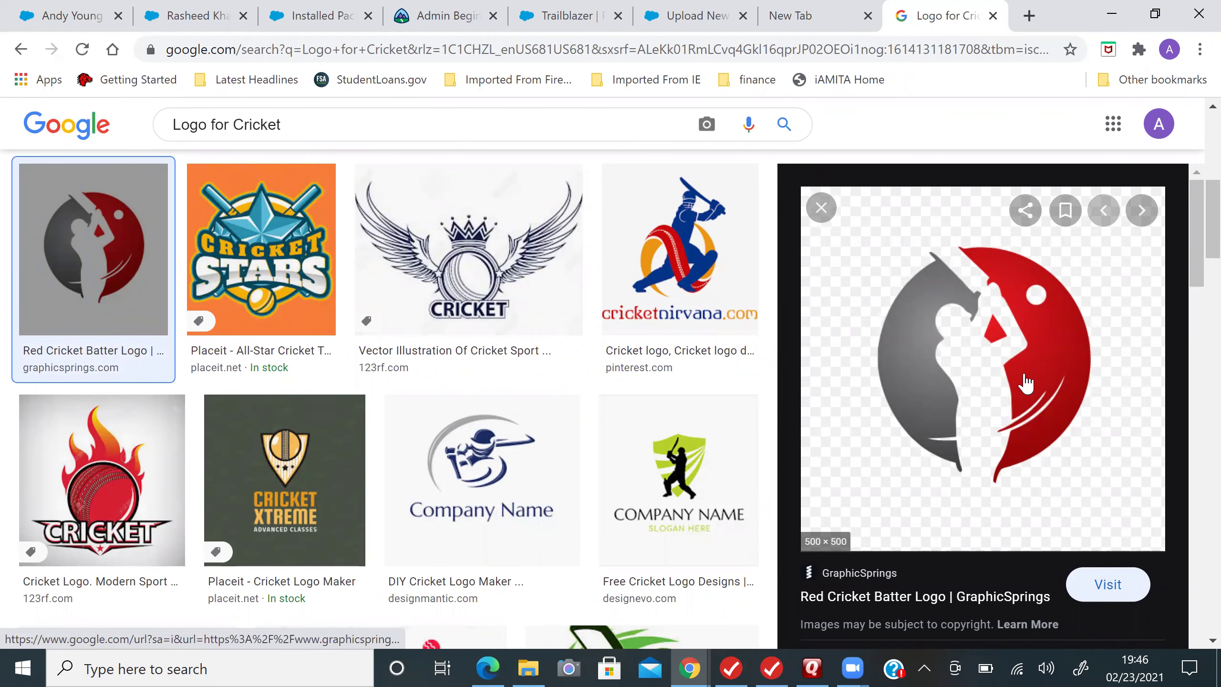
mouse_move(1196, 252)
left_mouse_down()
mouse_move(1195, 276)
mouse_move(1190, 233)
left_mouse_up()
Step: Save the Red Cricket Batter Logo image to the Documents folder as a PNG named "Cricket Logo"
right_click(926, 368)
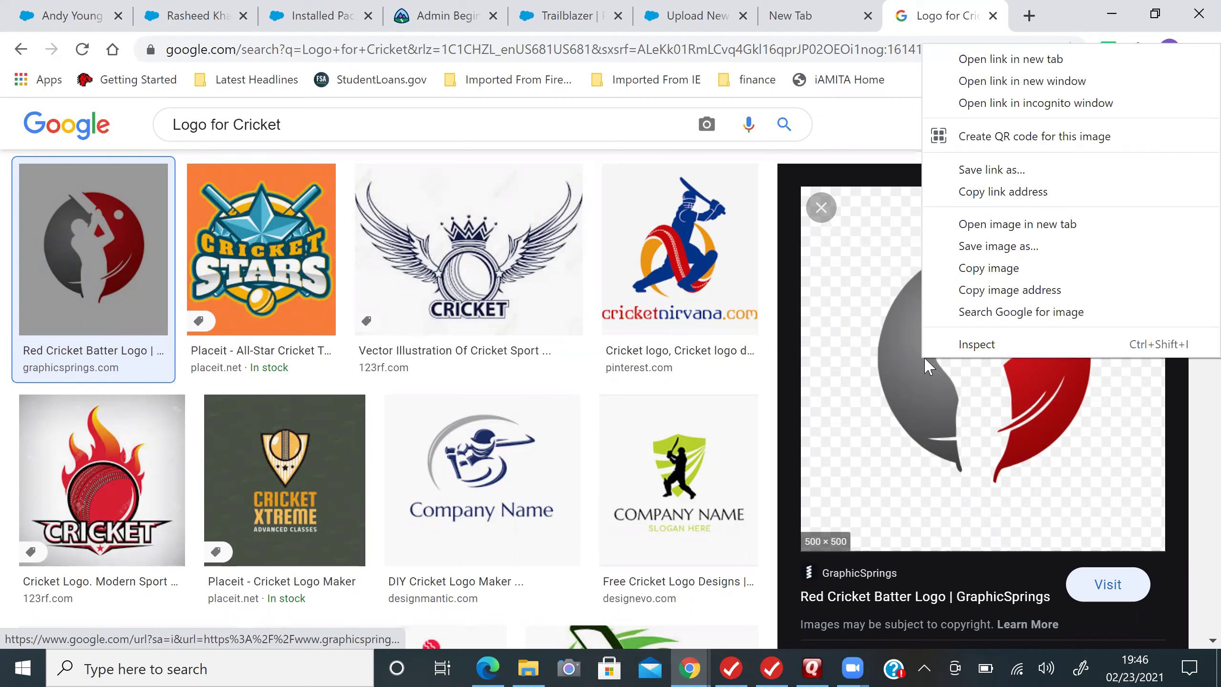
left_click(978, 247)
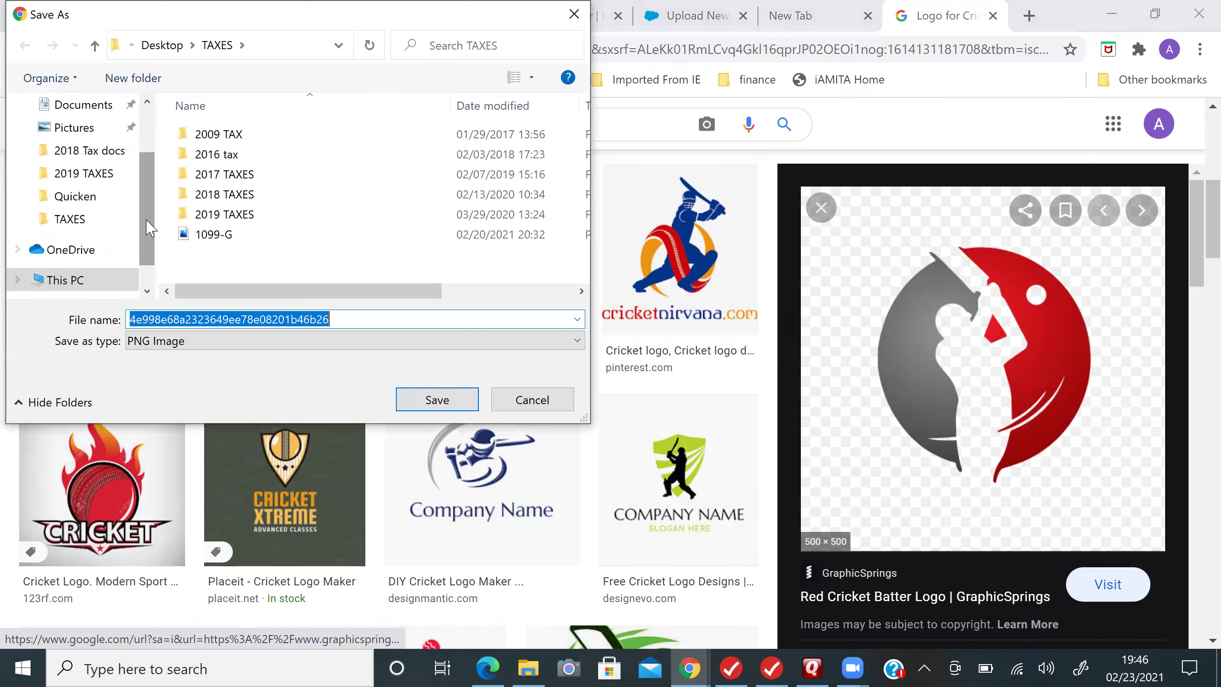
left_click_drag(153, 236, 151, 185)
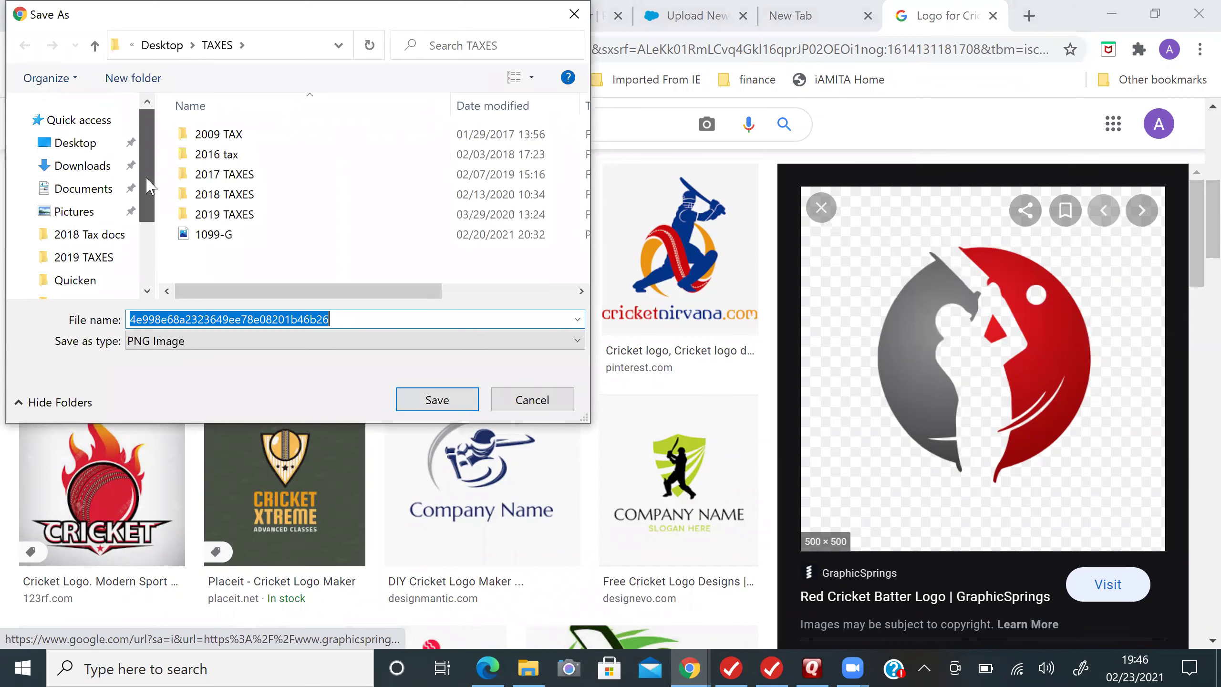
left_click(82, 188)
left_click(334, 320)
double_click(334, 320)
type("C")
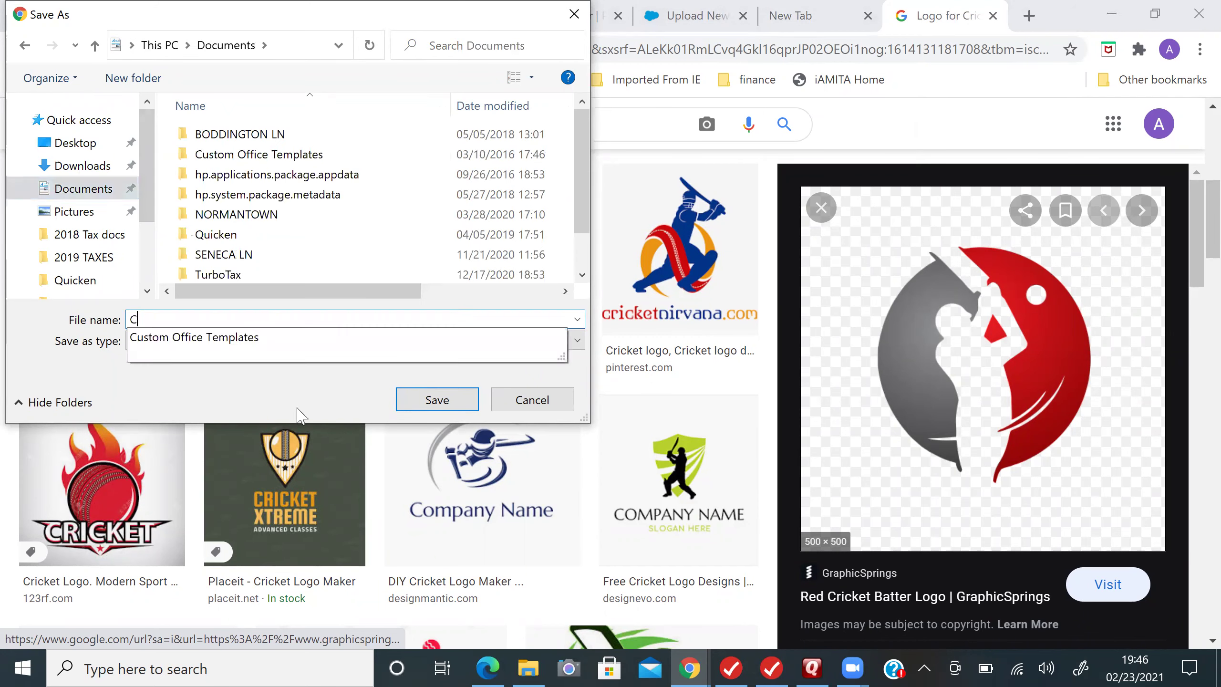
type("ricket ")
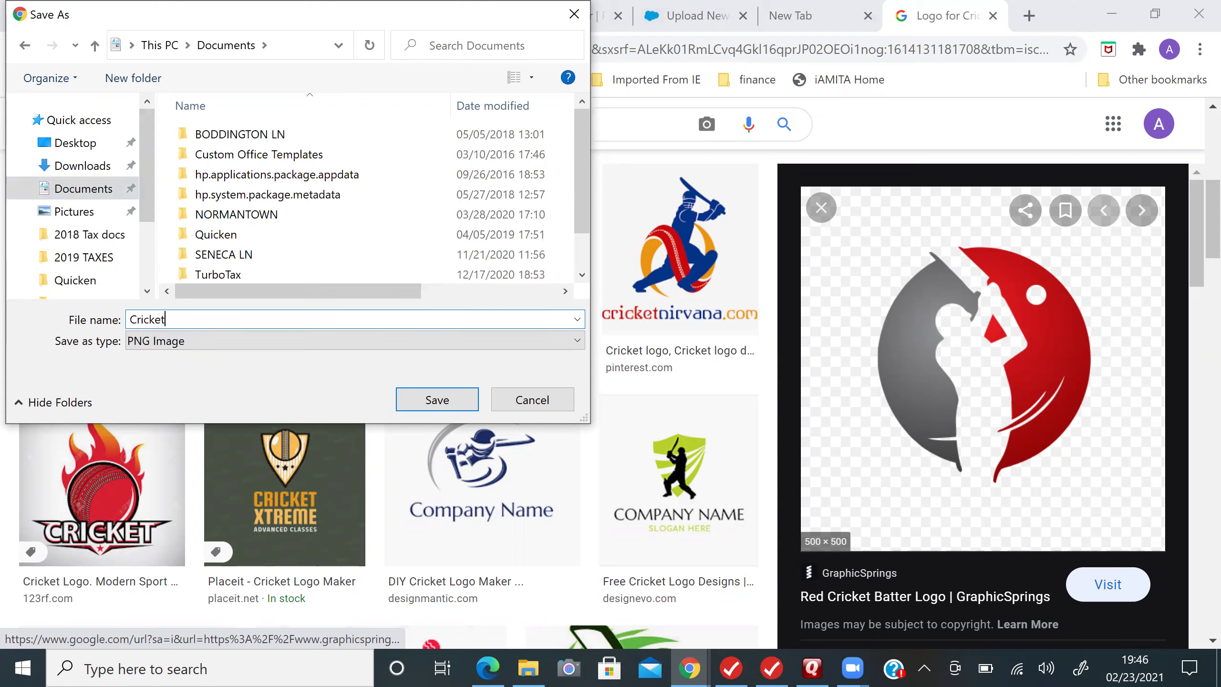
type("Logo")
left_click(464, 400)
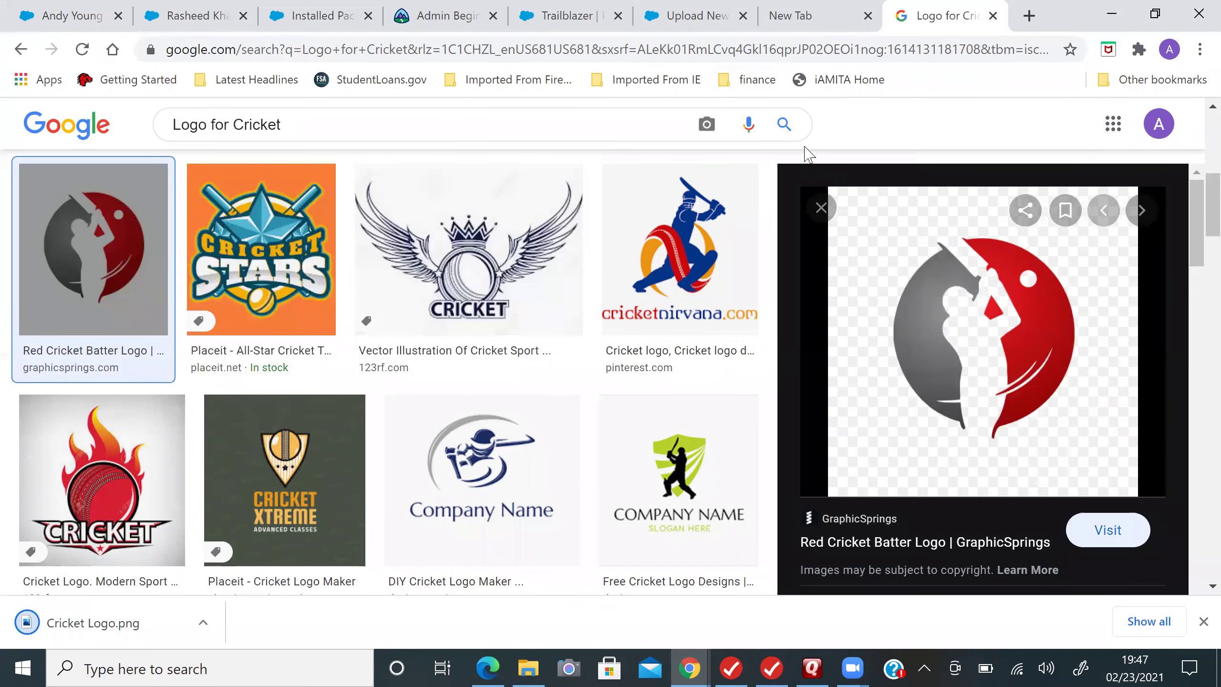
key("alt+Tab")
key("alt+Tab")
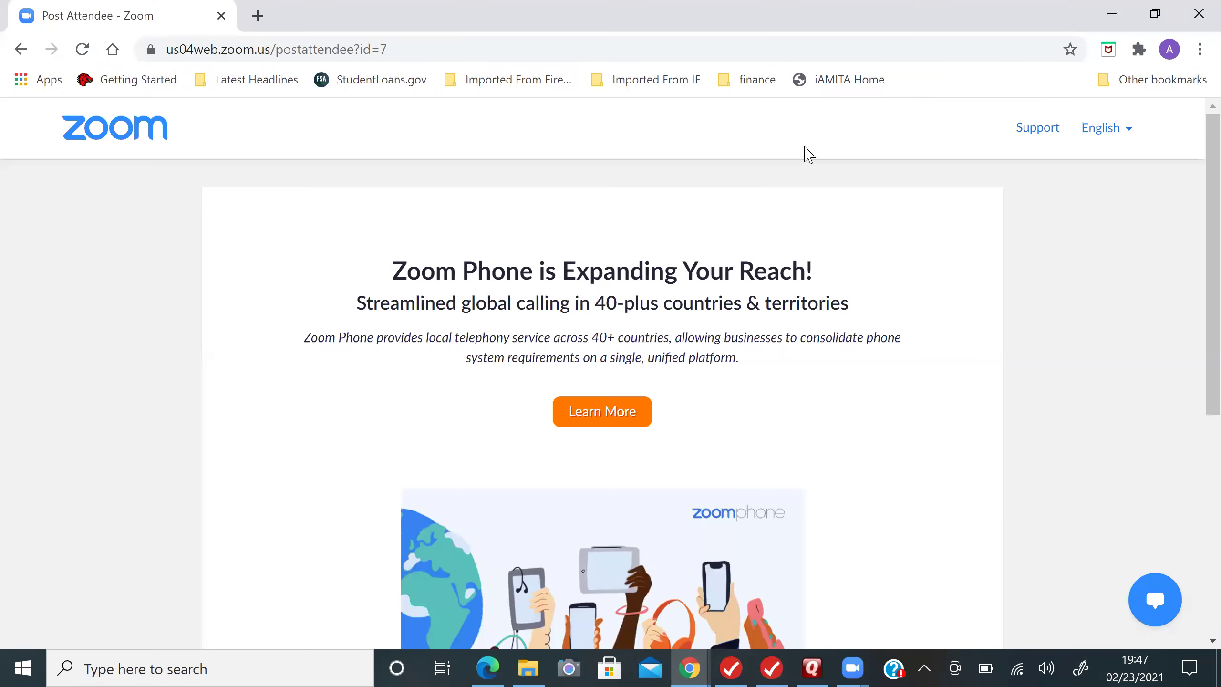
key("alt+Tab")
key("alt+Tab")
key("alt+Tab")
key("alt+Tab")
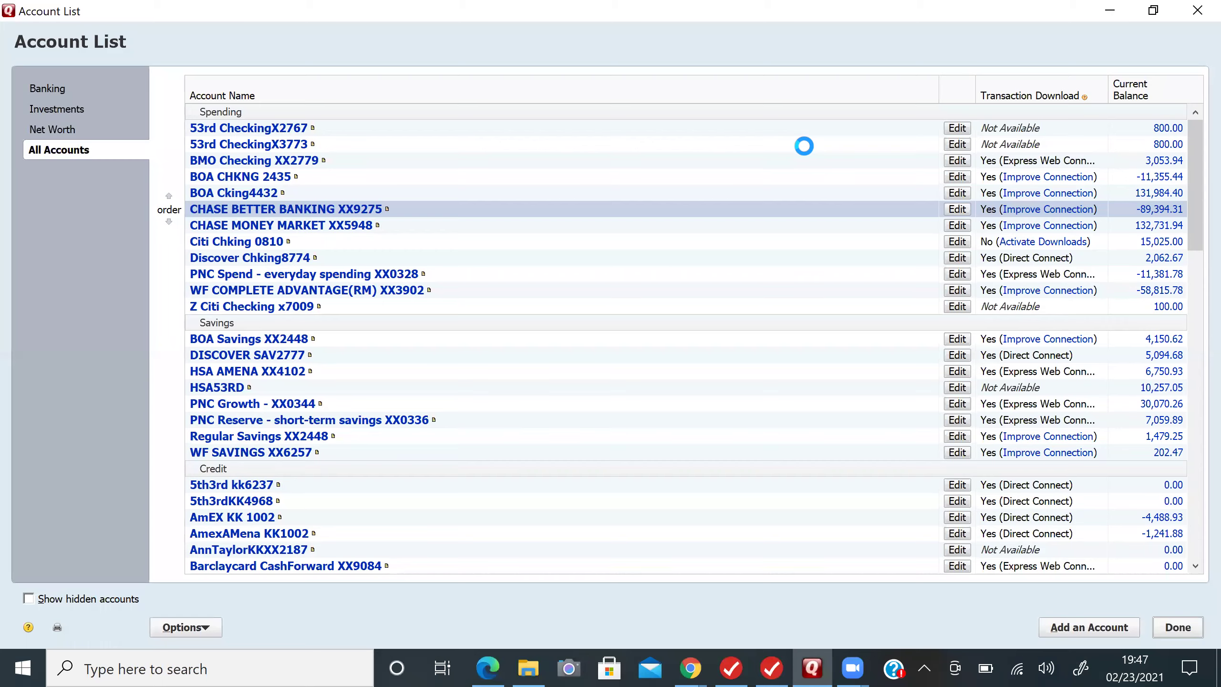
key("alt+Tab")
key("alt+Tab")
key("alt+Tab")
key("alt+Tab")
key("alt+Tab")
key("alt+Tab")
key("alt+Tab")
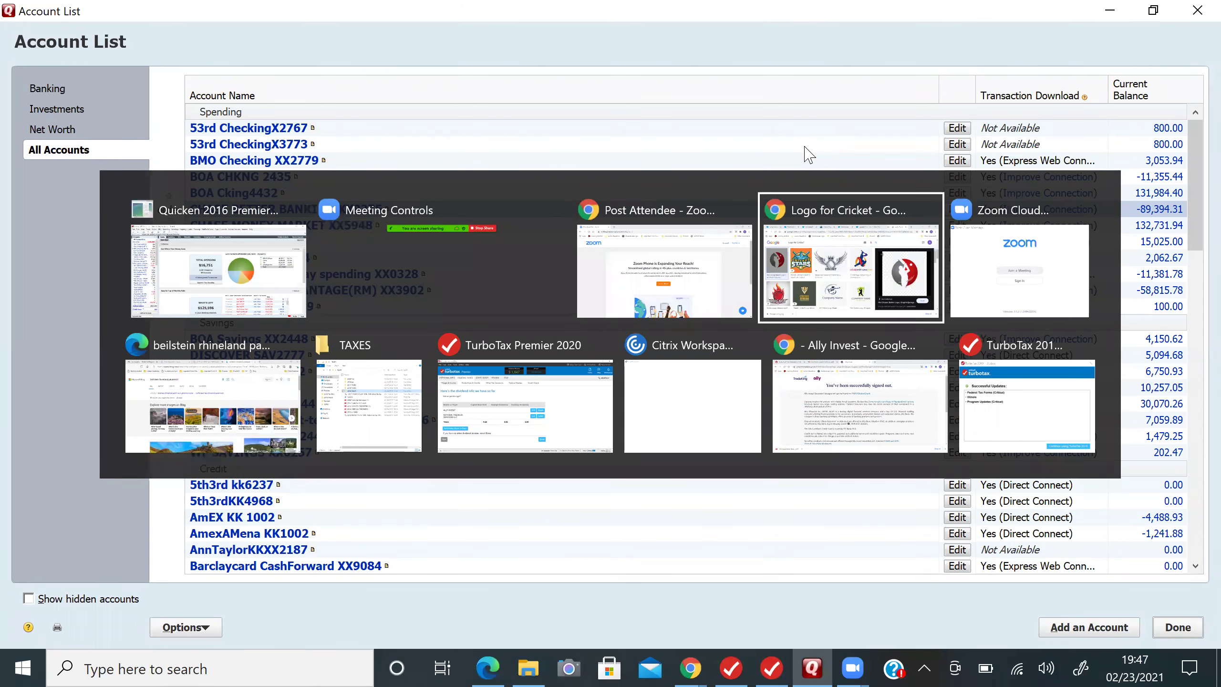
key("alt+Tab")
key("alt+Tab")
key("alt+Tab")
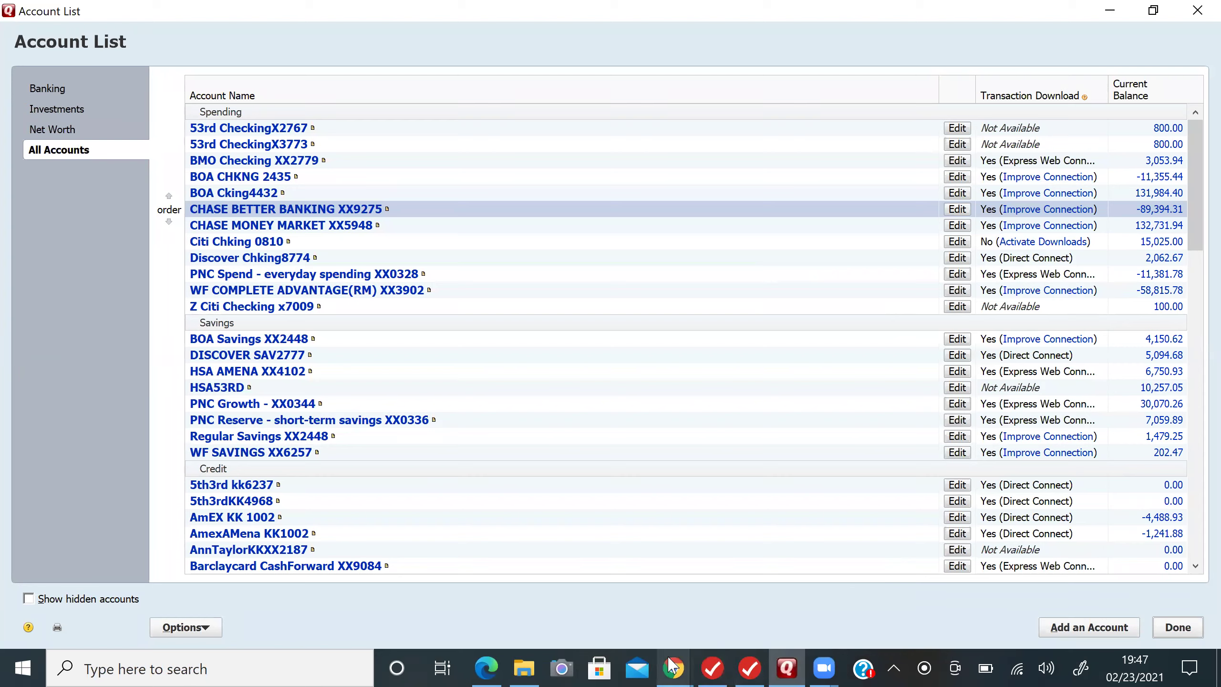
Step: Return to the Upload New Document page in Chrome and close the empty New Tab
mouse_move(673, 666)
left_click(654, 601)
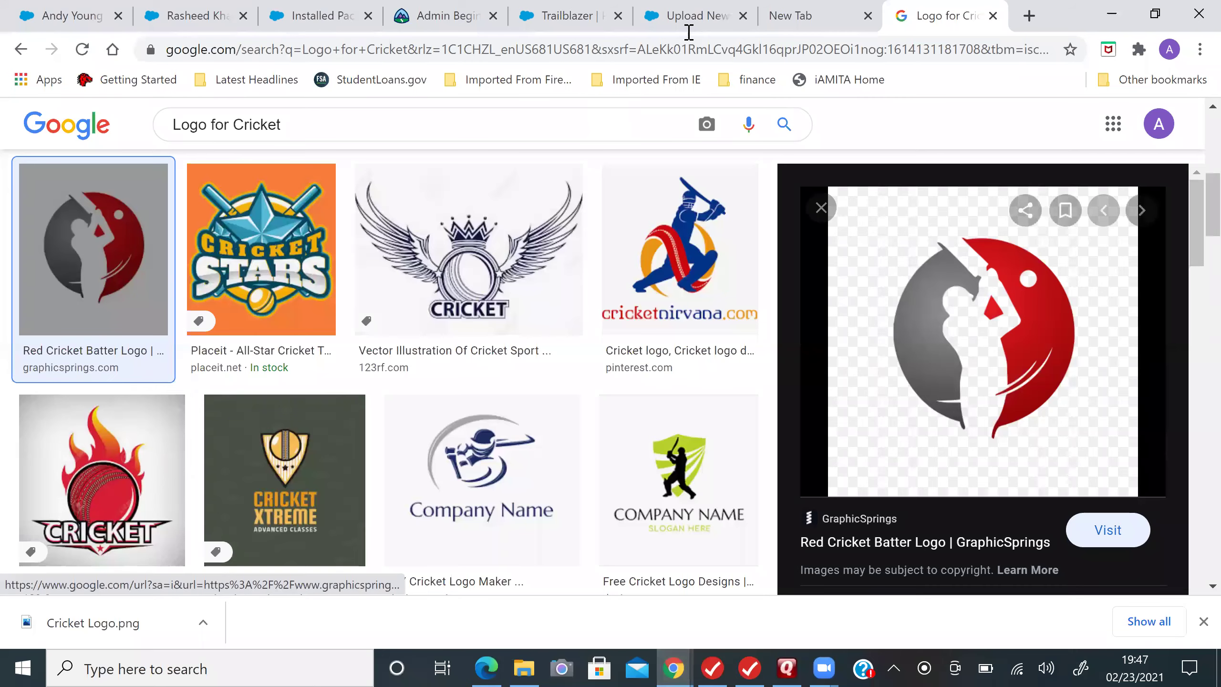
key("ctrl+shift+Tab")
key("ctrl+shift+Tab")
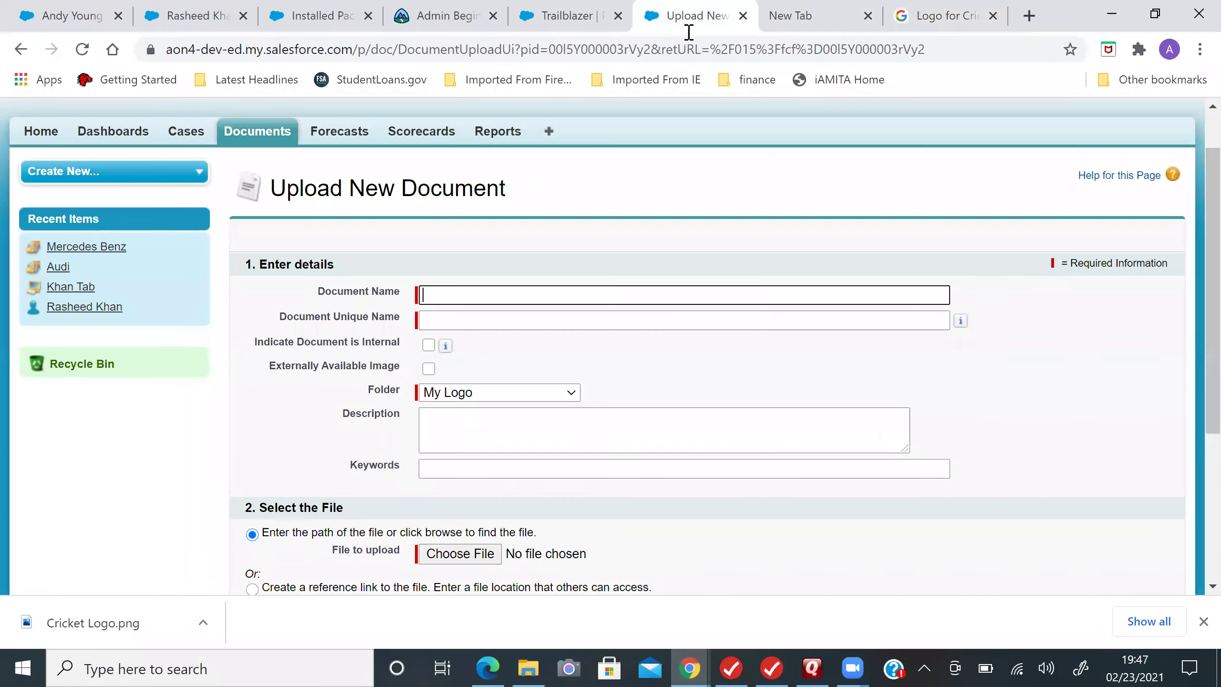
left_click(868, 15)
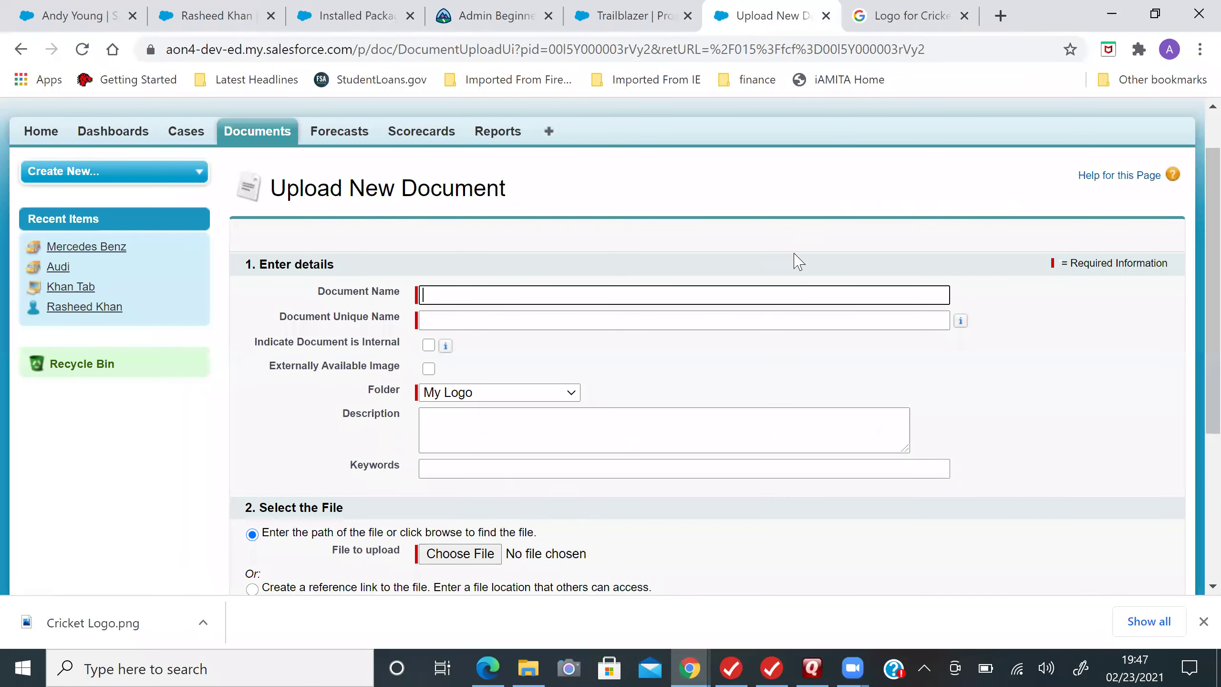
Step: Name the document "Cricket Logo" with unique name "Cricket_Logo" and mark it as internal
left_click(604, 291)
type("Cri")
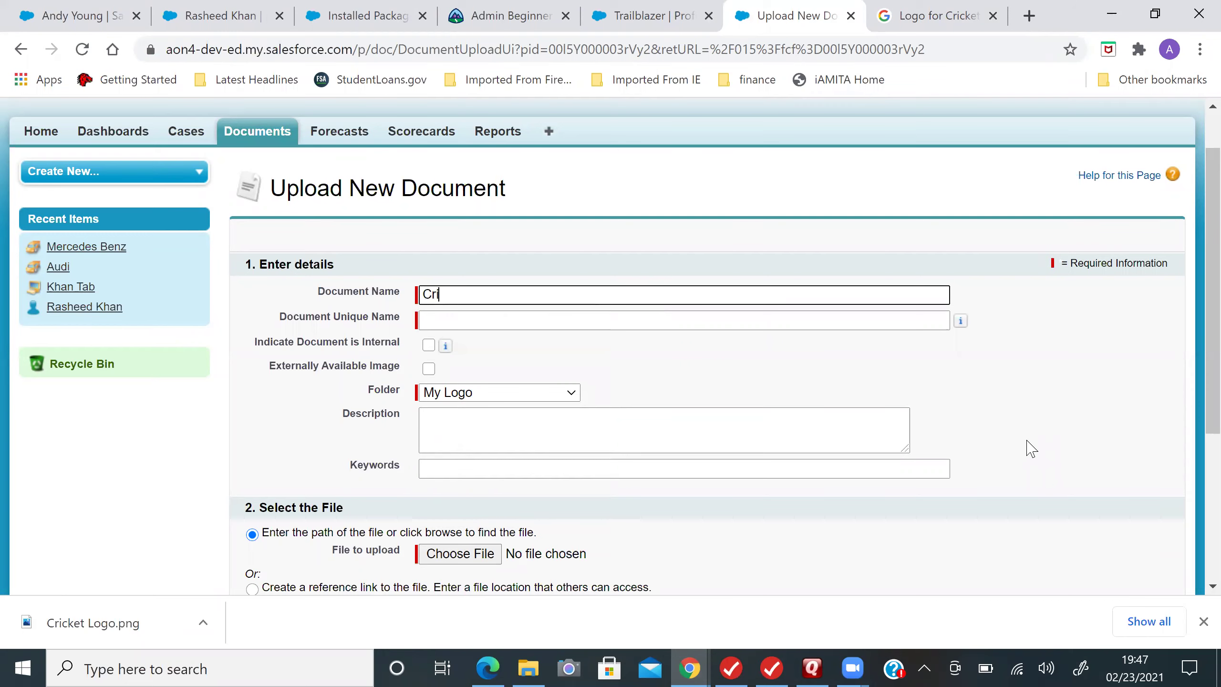
type("cket Logo")
left_click(548, 317)
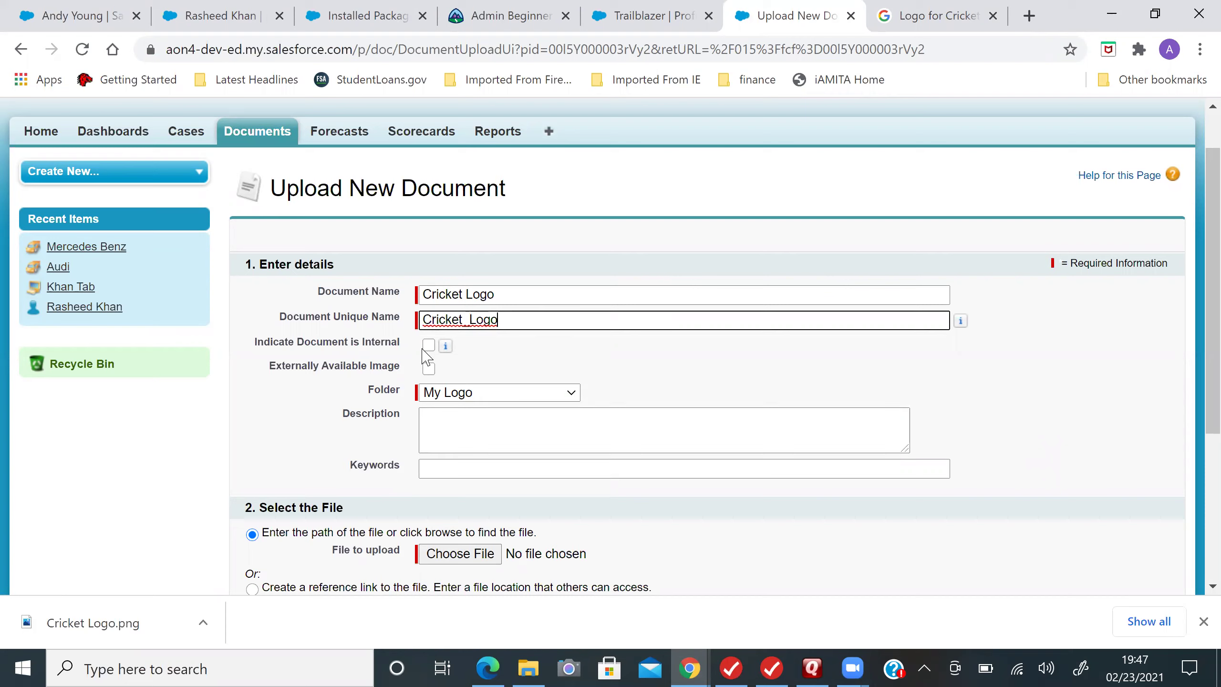
mouse_move(455, 356)
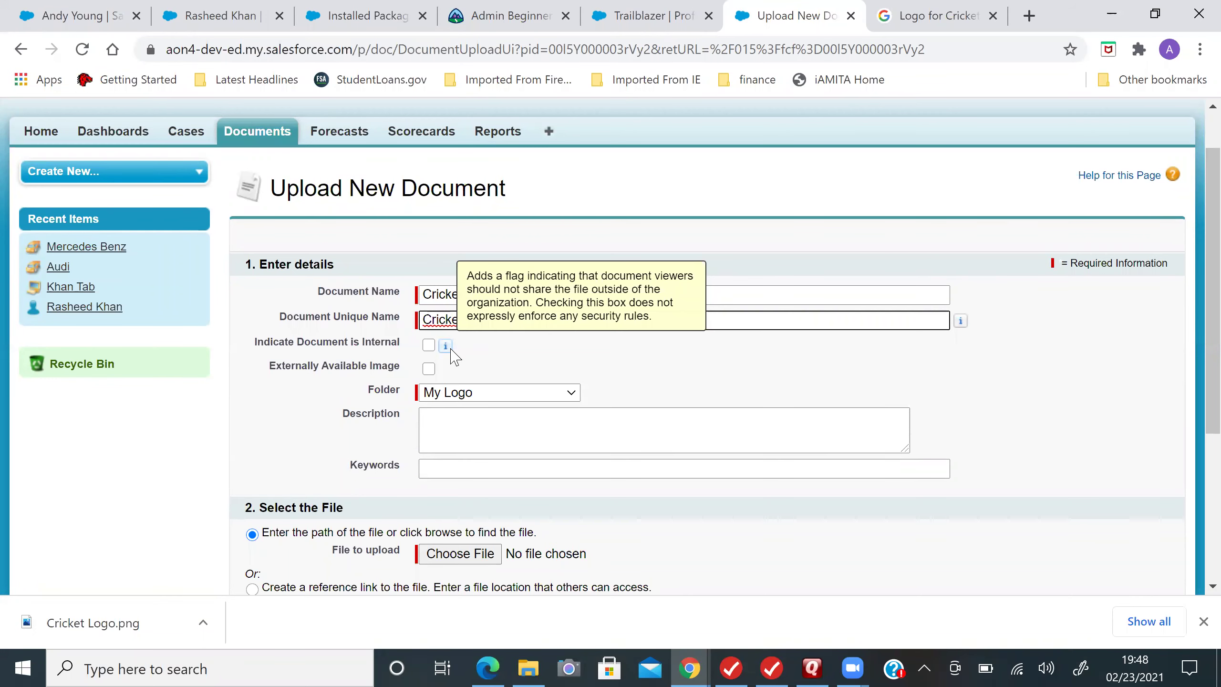
left_click(429, 346)
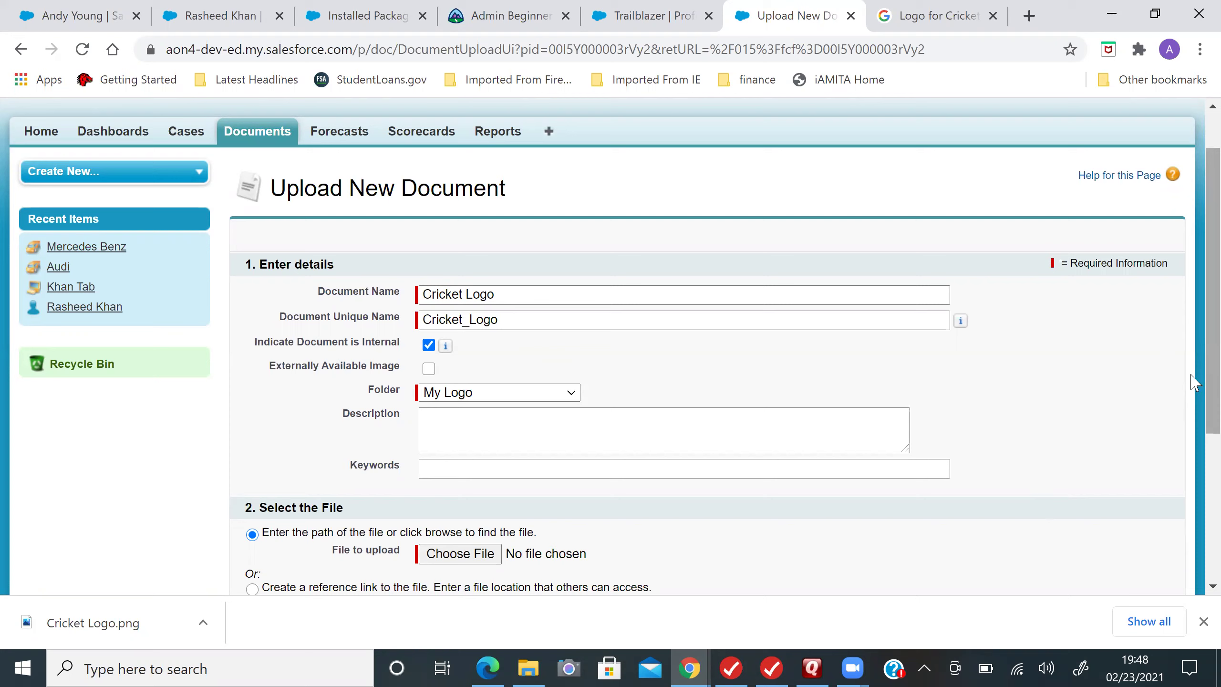
Step: Enter "Cricket Logo" as the document's description
left_click_drag(1191, 375, 1191, 391)
left_click(539, 401)
type("Cri")
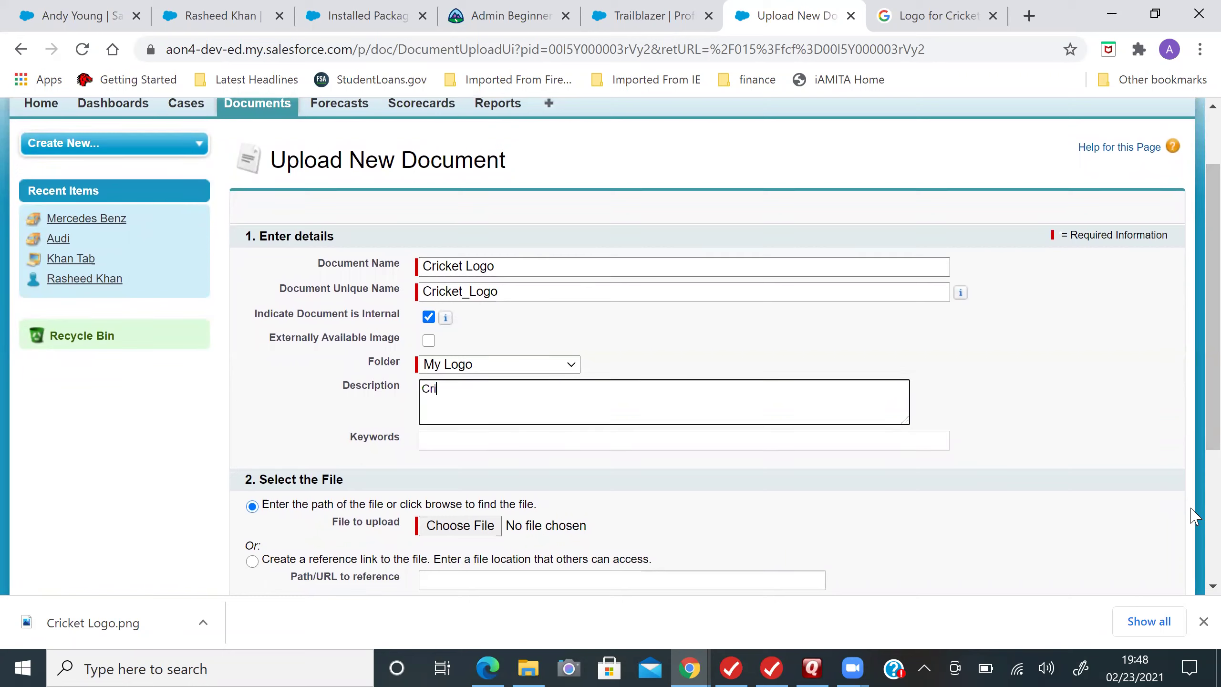
type("cket Logo")
Step: Choose the Cricket Logo image from the Documents folder as the file to upload
scroll(1193, 356, "down", 1)
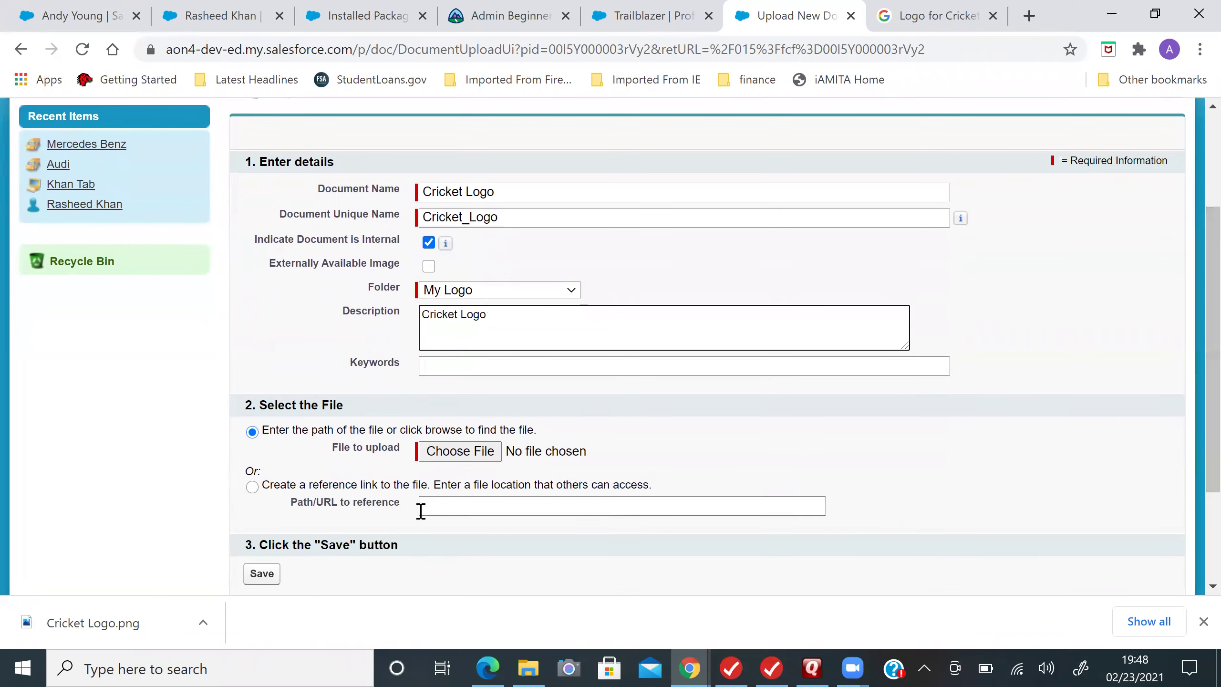
left_click(468, 455)
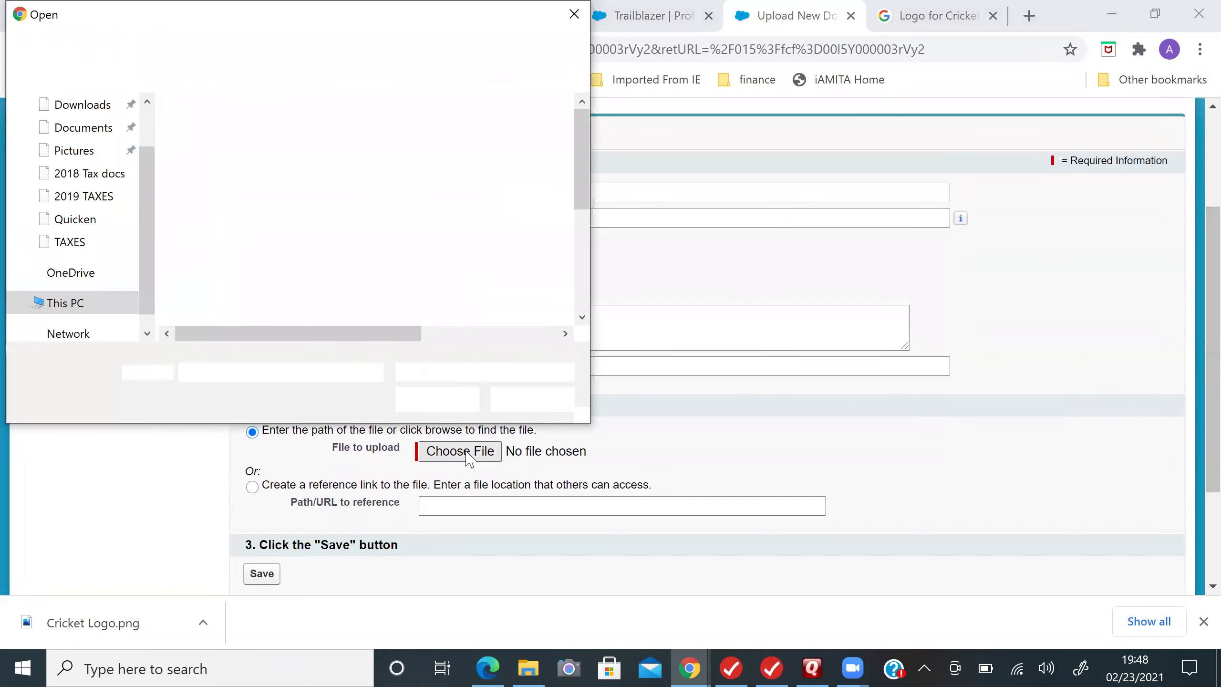
left_click(106, 129)
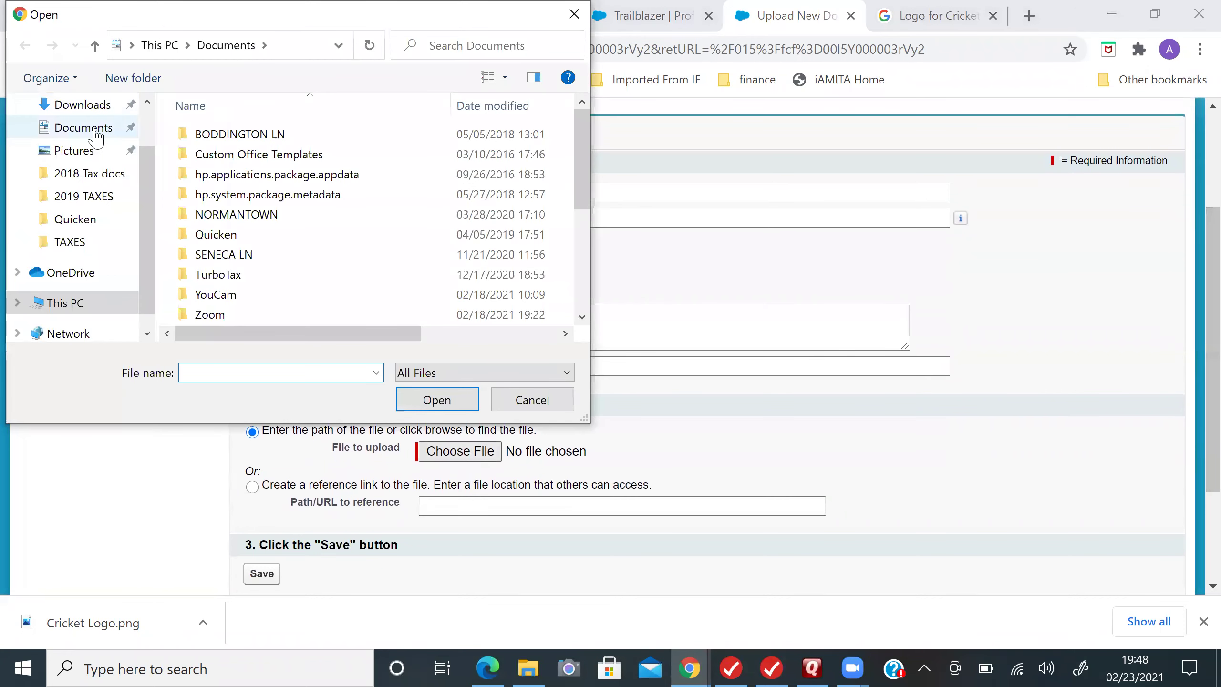
left_click(246, 235)
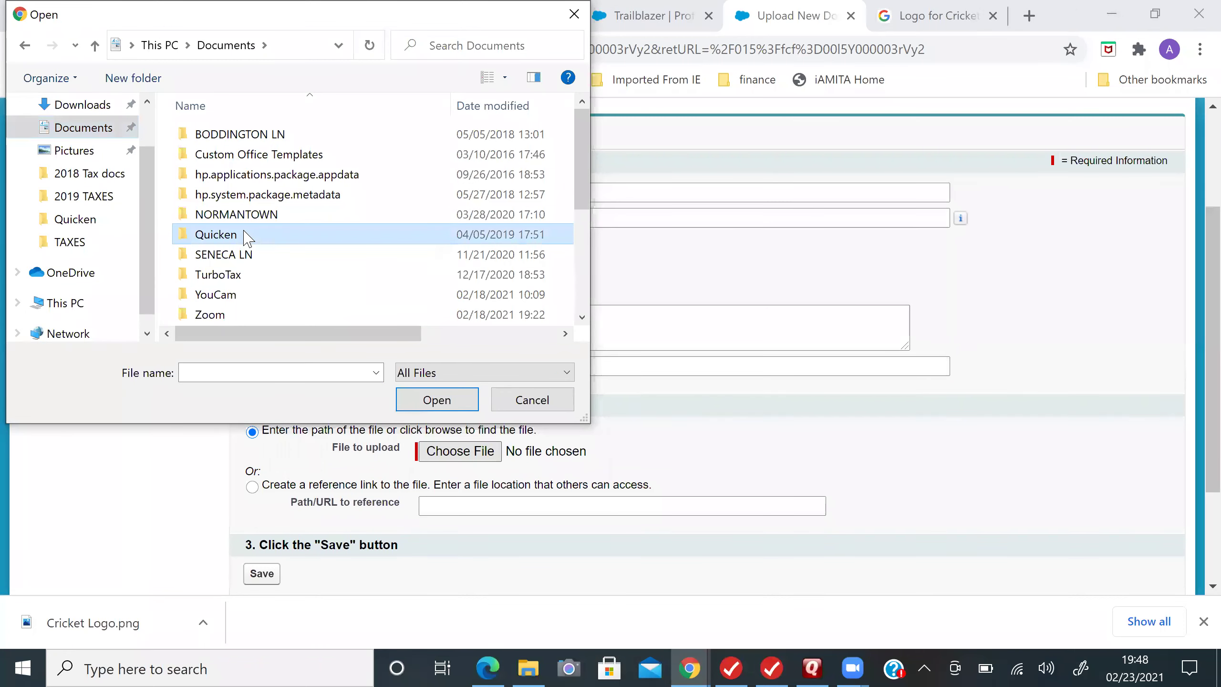
scroll(246, 236, "down", 3)
left_click(246, 236)
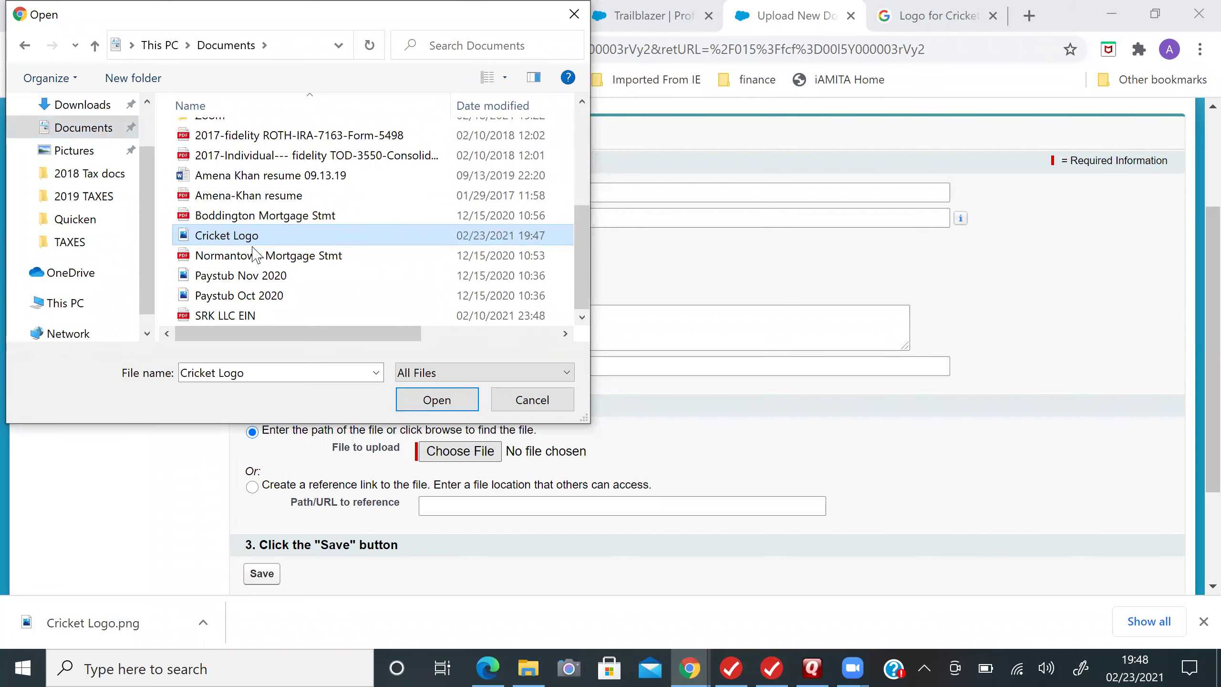
double_click(248, 237)
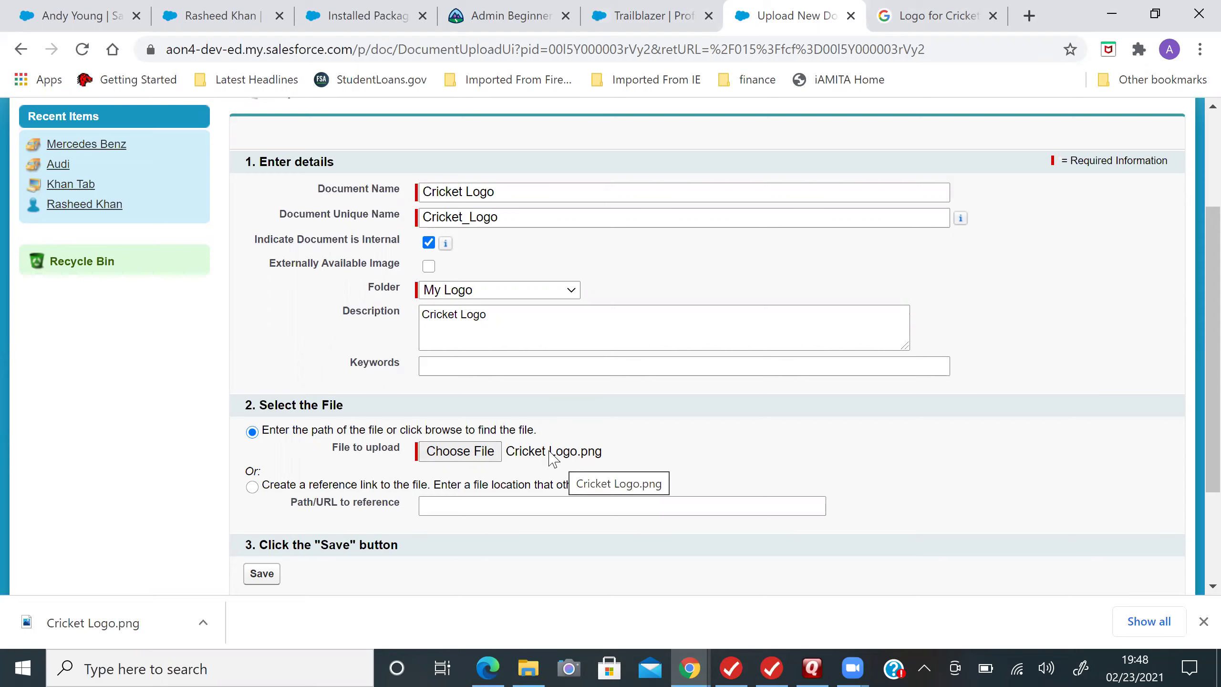
Step: Check the file properties of the Cricket Logo image in the Documents folder, and leave the file chooser without choosing a file
left_click(469, 455)
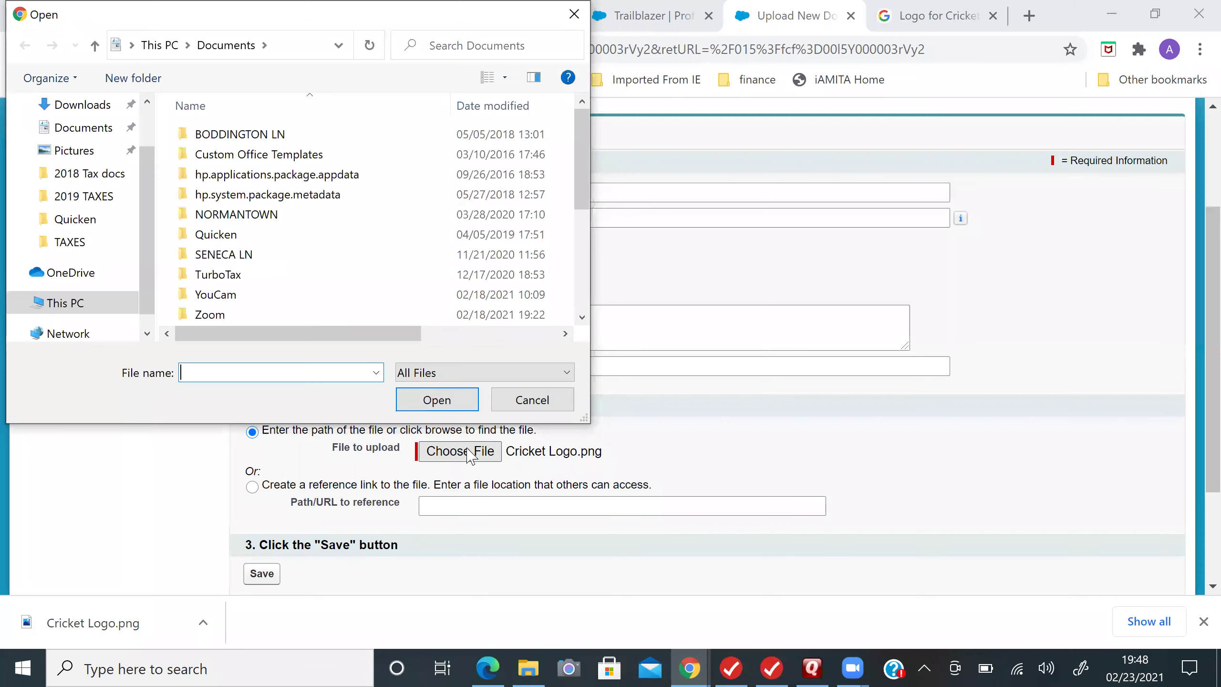
left_click(212, 243)
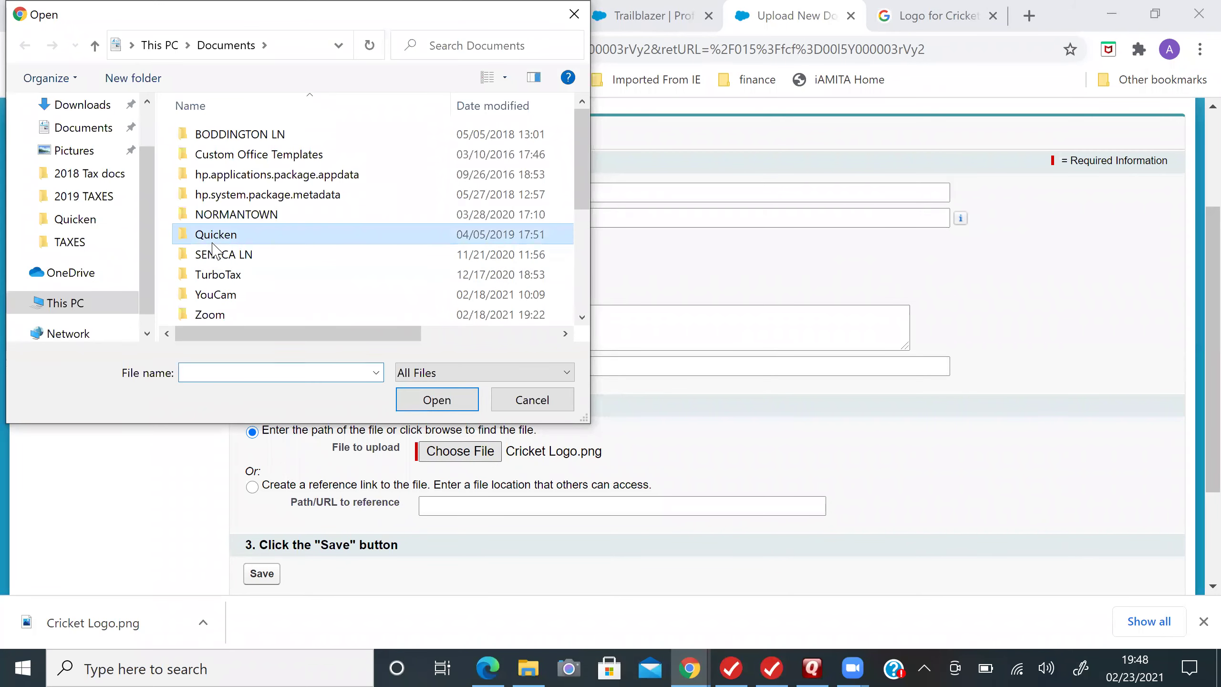
scroll(213, 244, "down", 4)
left_click(212, 240)
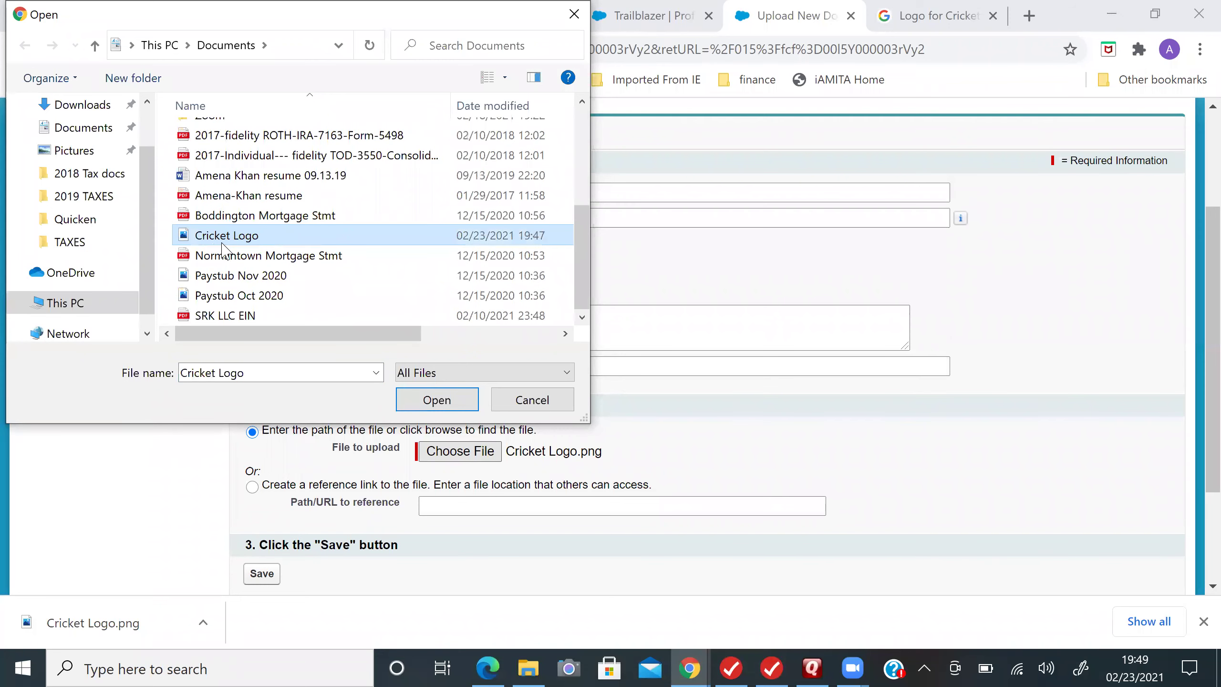
double_click(269, 236)
right_click(269, 236)
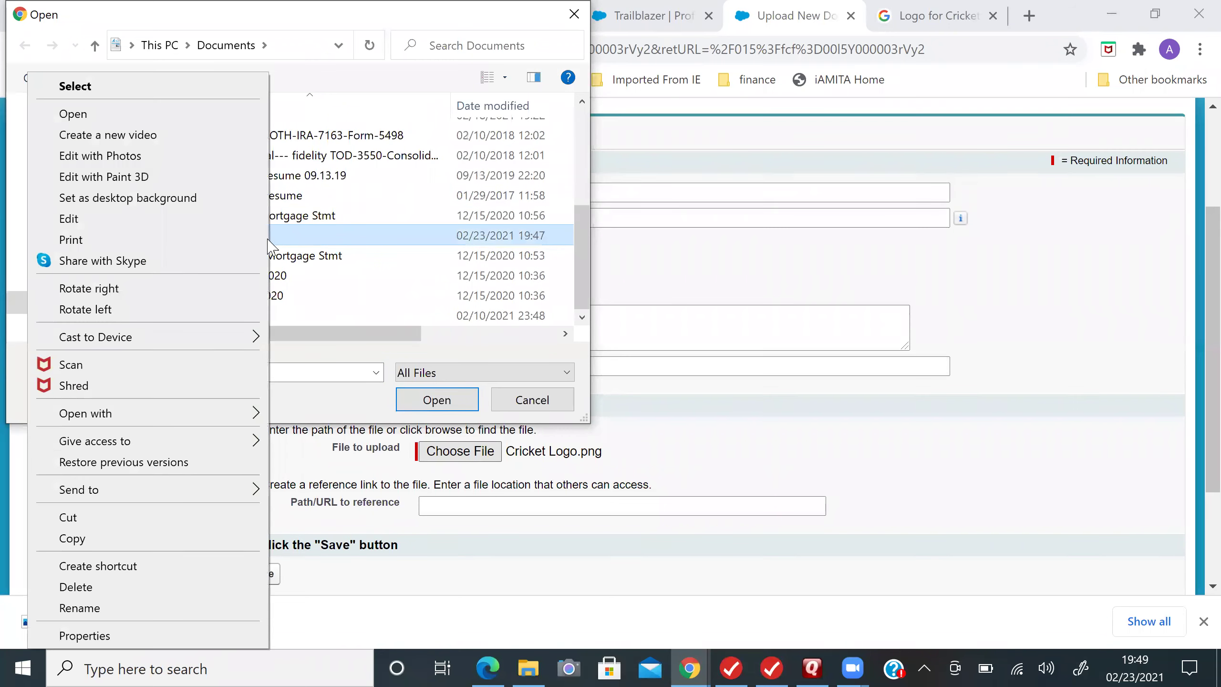
left_click(63, 636)
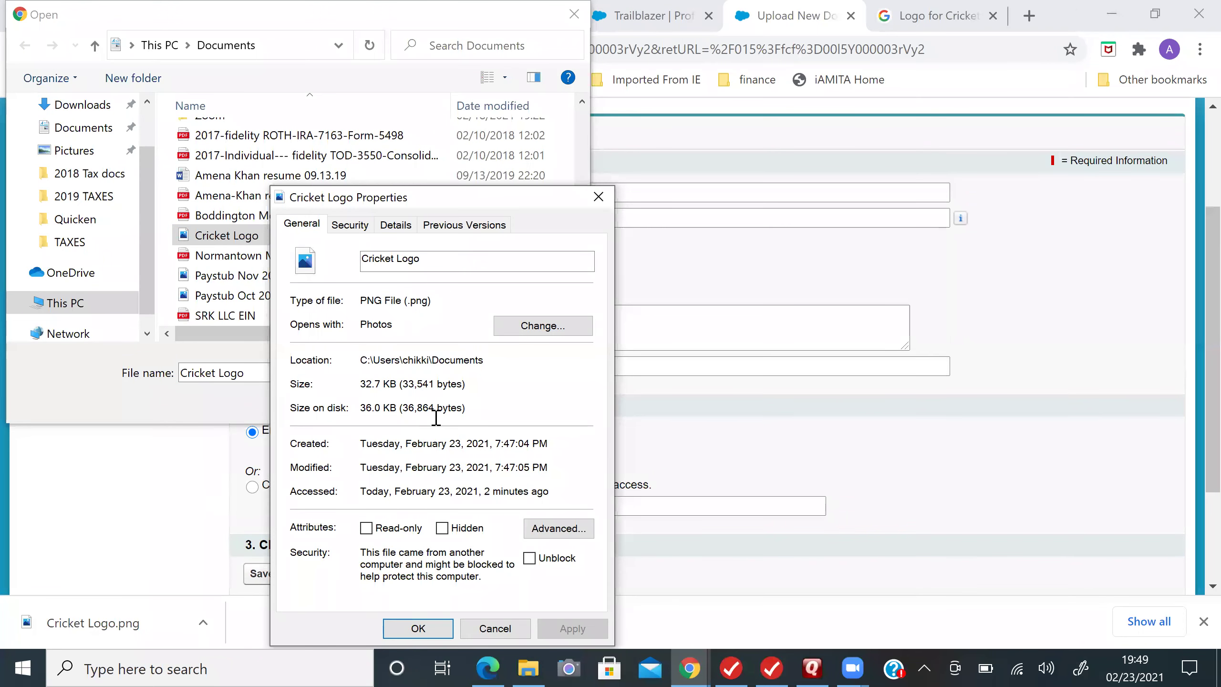
left_click(504, 630)
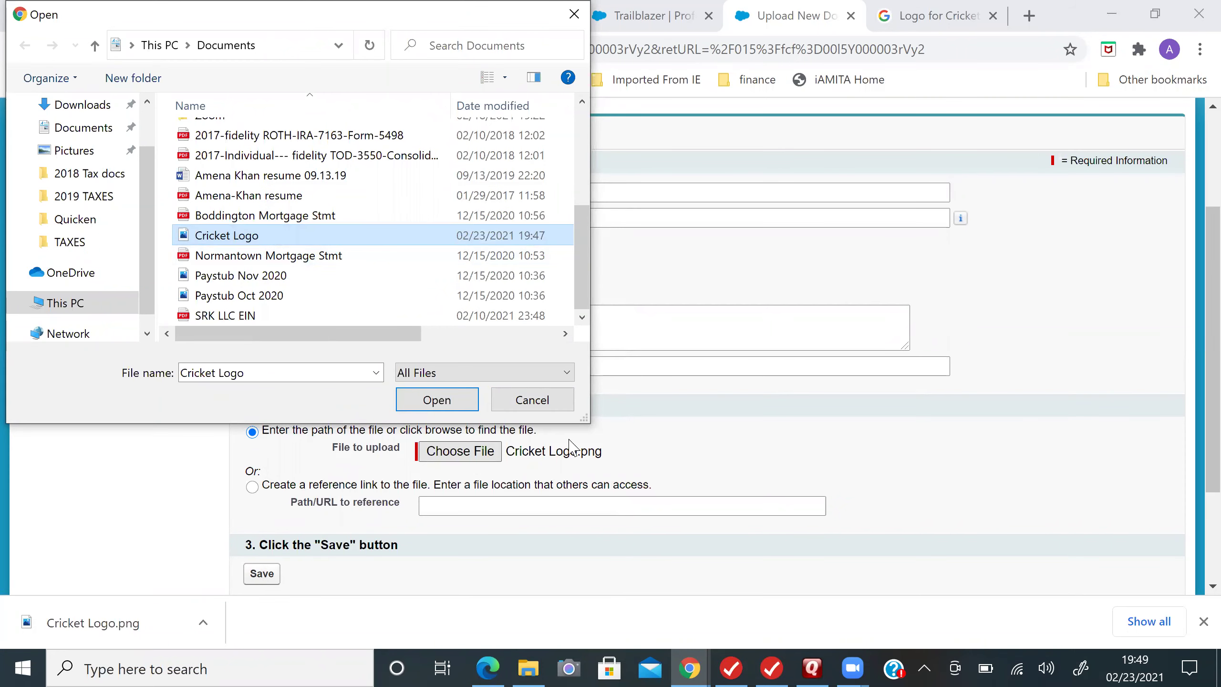
left_click(548, 403)
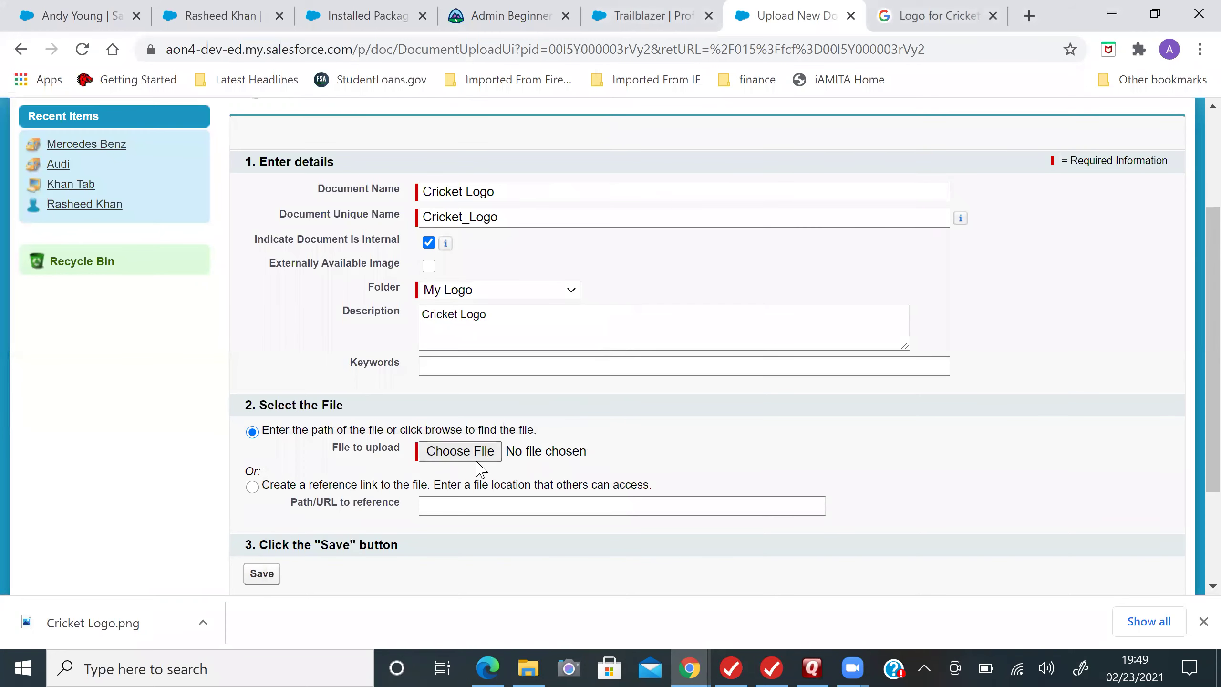
Step: Attach Cricket Logo.png from the Documents folder again and save the new document
left_click(448, 454)
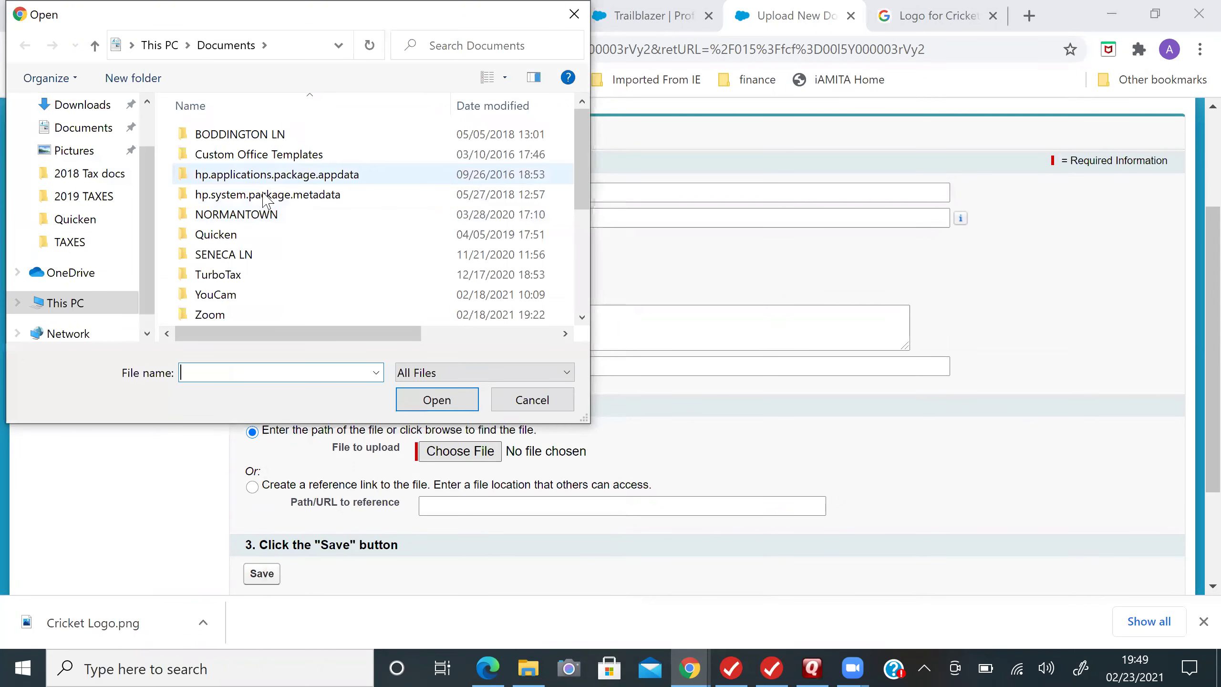
left_click(90, 132)
left_click(253, 200)
key("c")
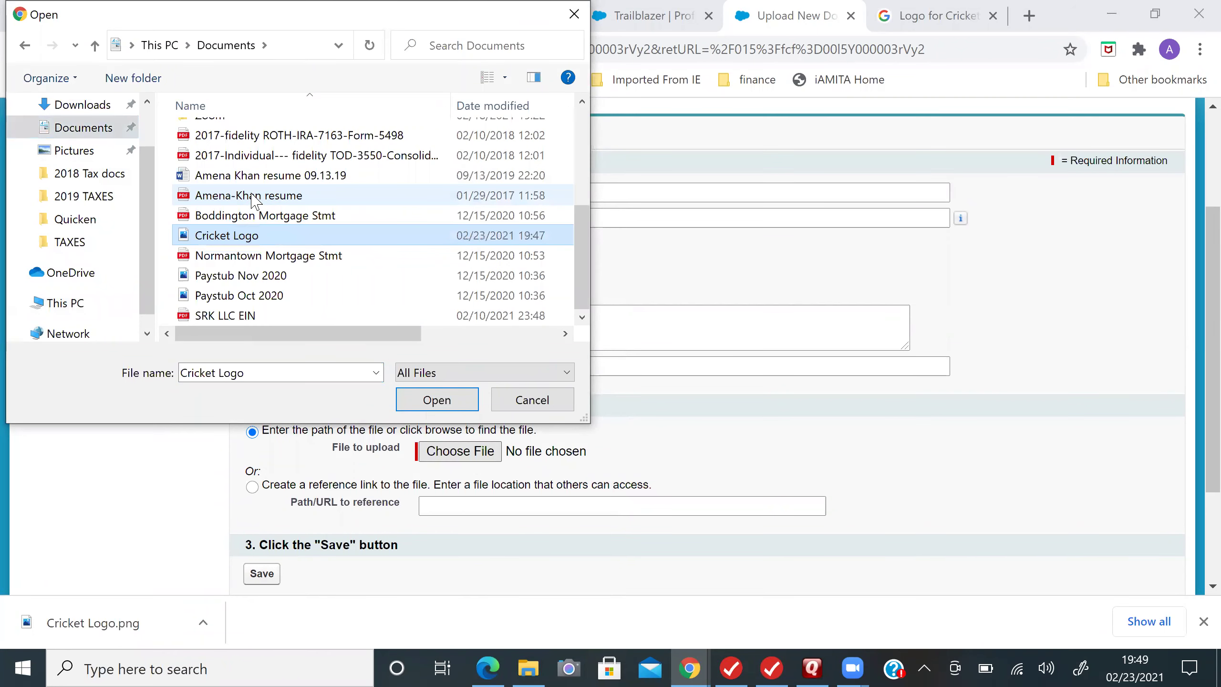
double_click(269, 242)
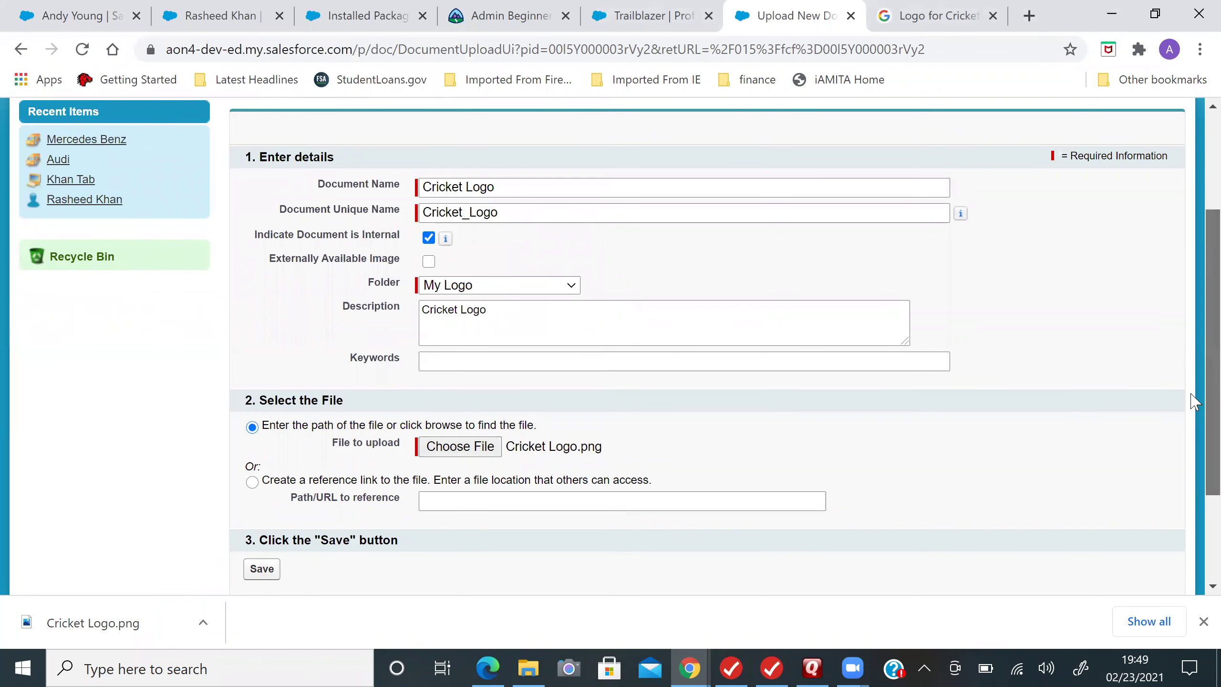
scroll(1033, 351, "down", 3)
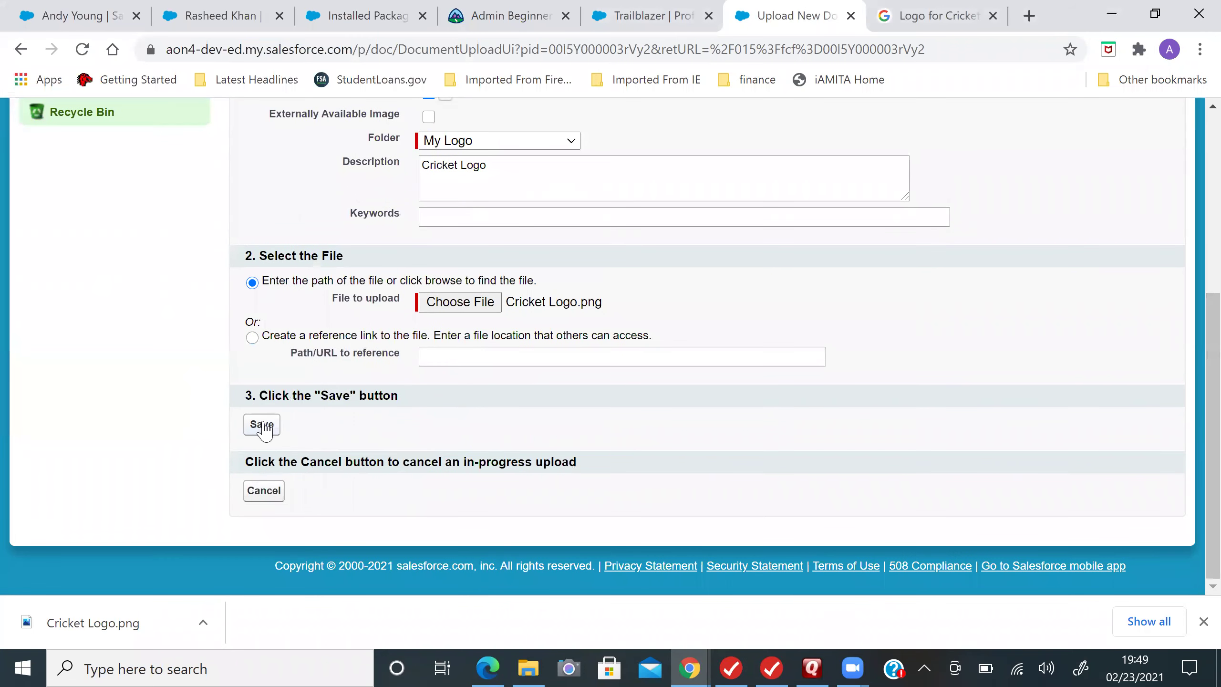
left_click(261, 423)
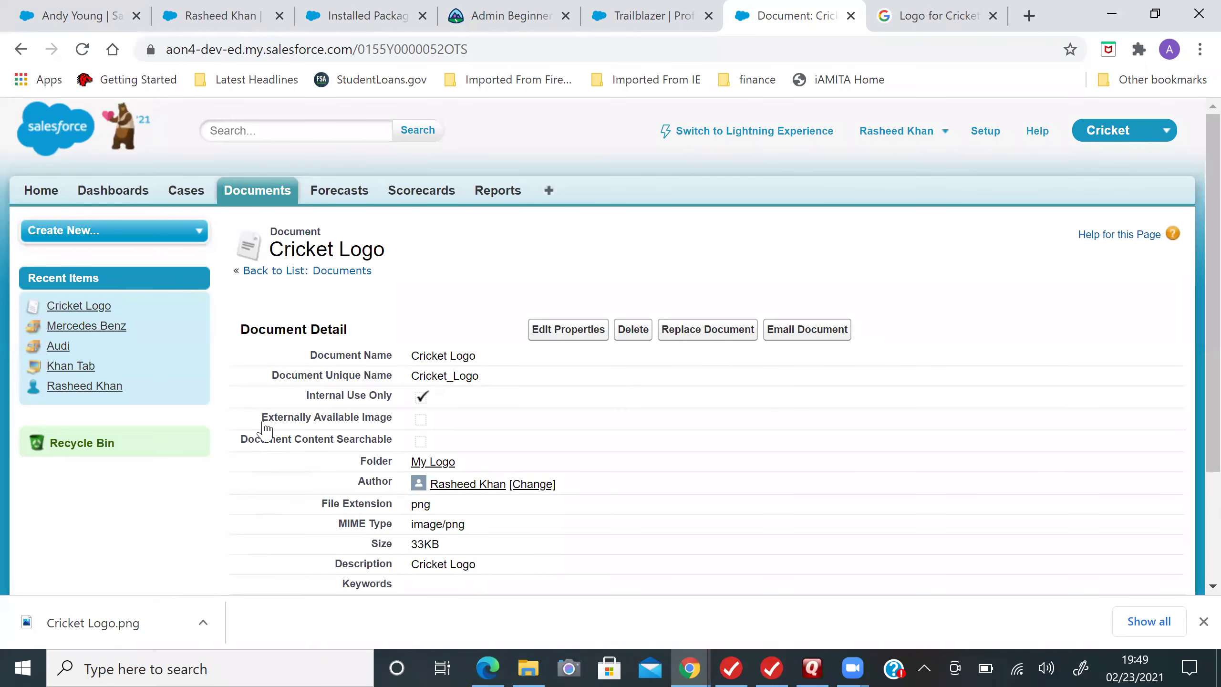
Step: Edit the Cricket Logo document's properties to make it an externally available image instead of internal use only, and save
scroll(1194, 289, "down", 3)
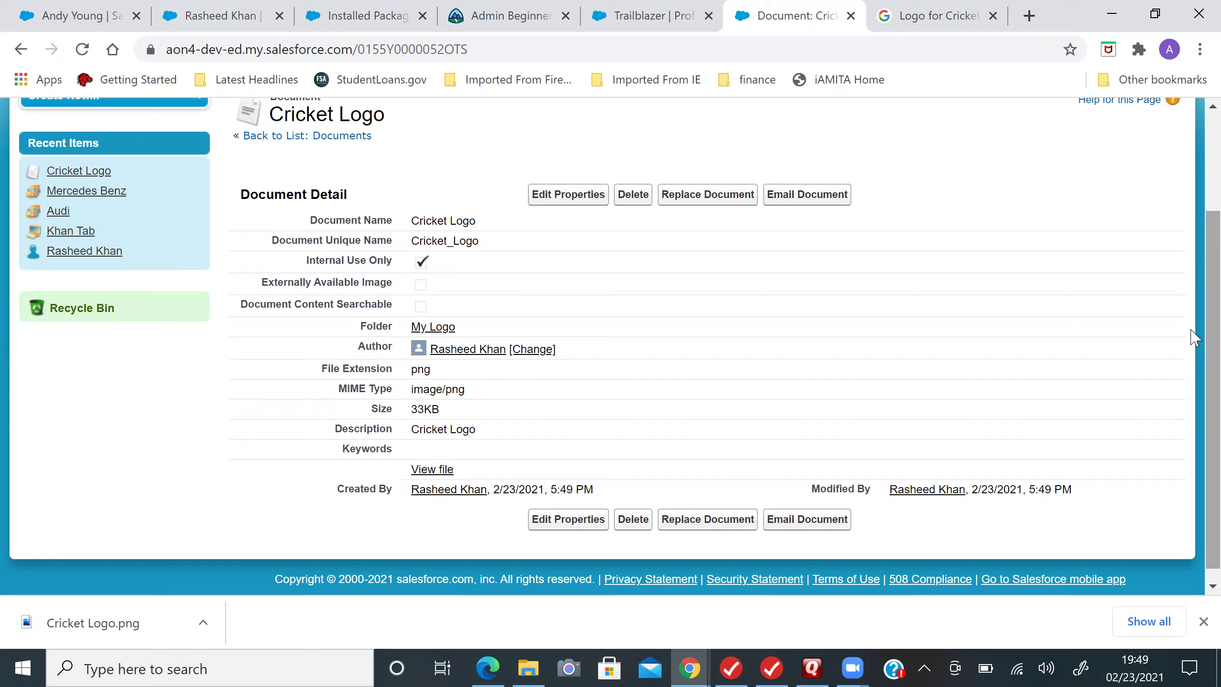
scroll(1195, 332, "up", 3)
scroll(1194, 308, "down", 1)
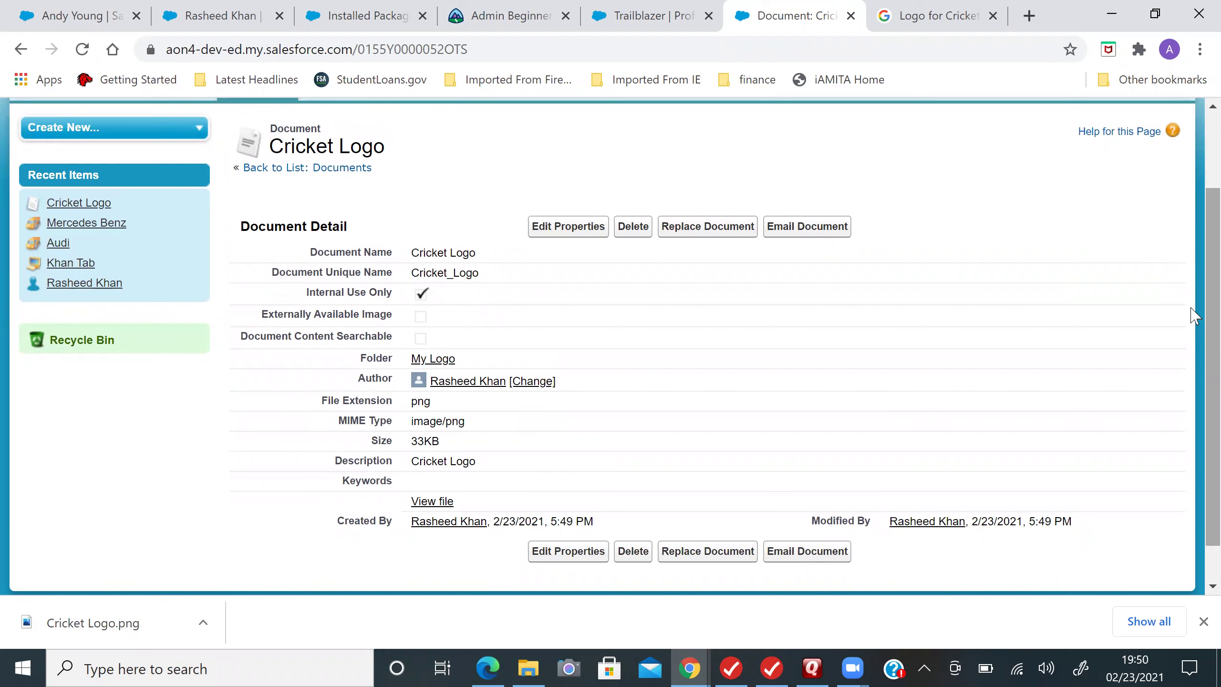
left_click(546, 557)
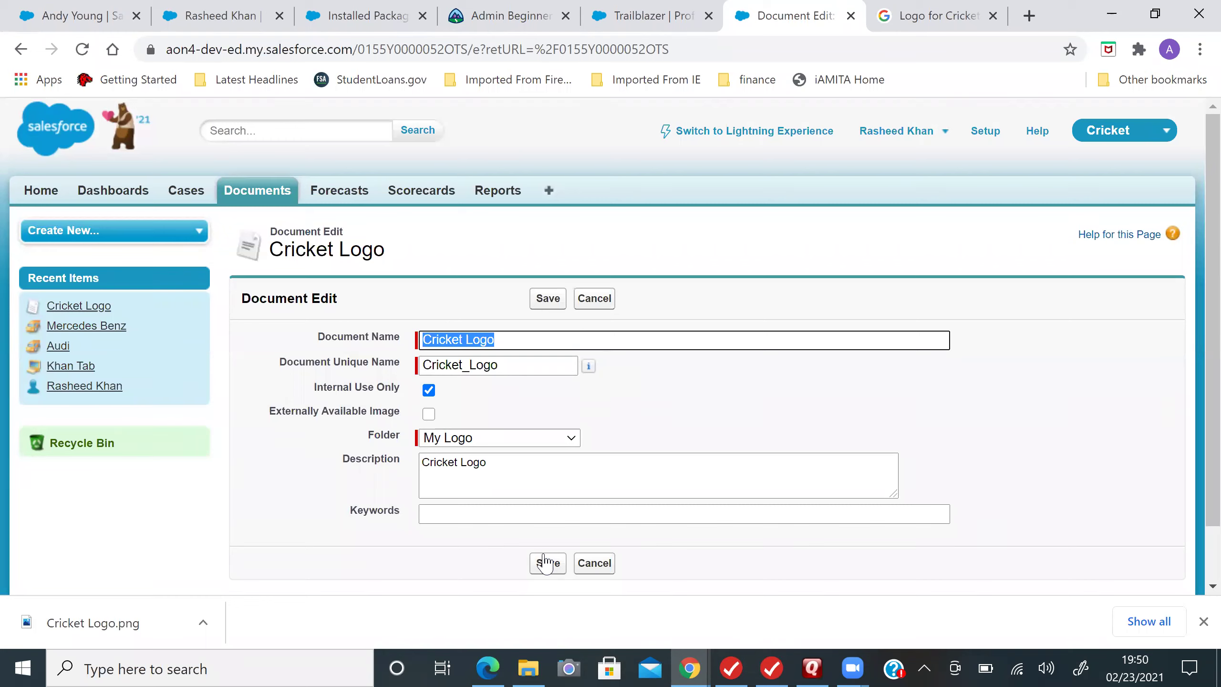
left_click(428, 414)
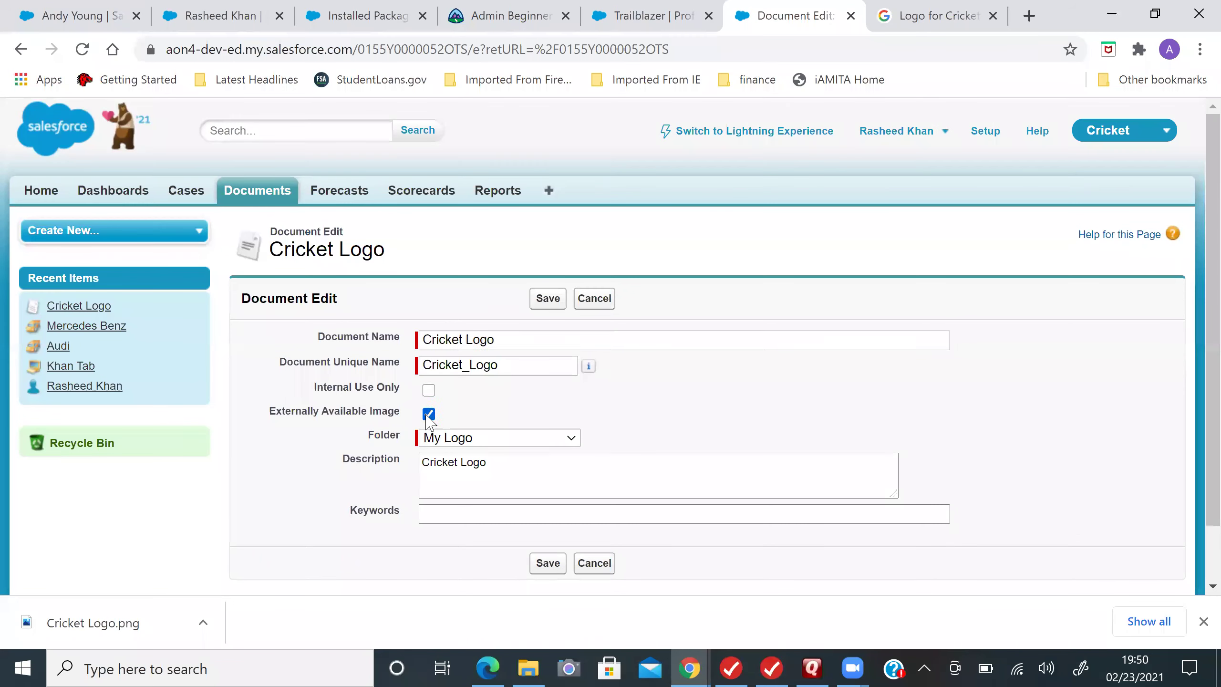
left_click(428, 389)
left_click(429, 412)
left_click(428, 389)
left_click(428, 413)
left_click(548, 564)
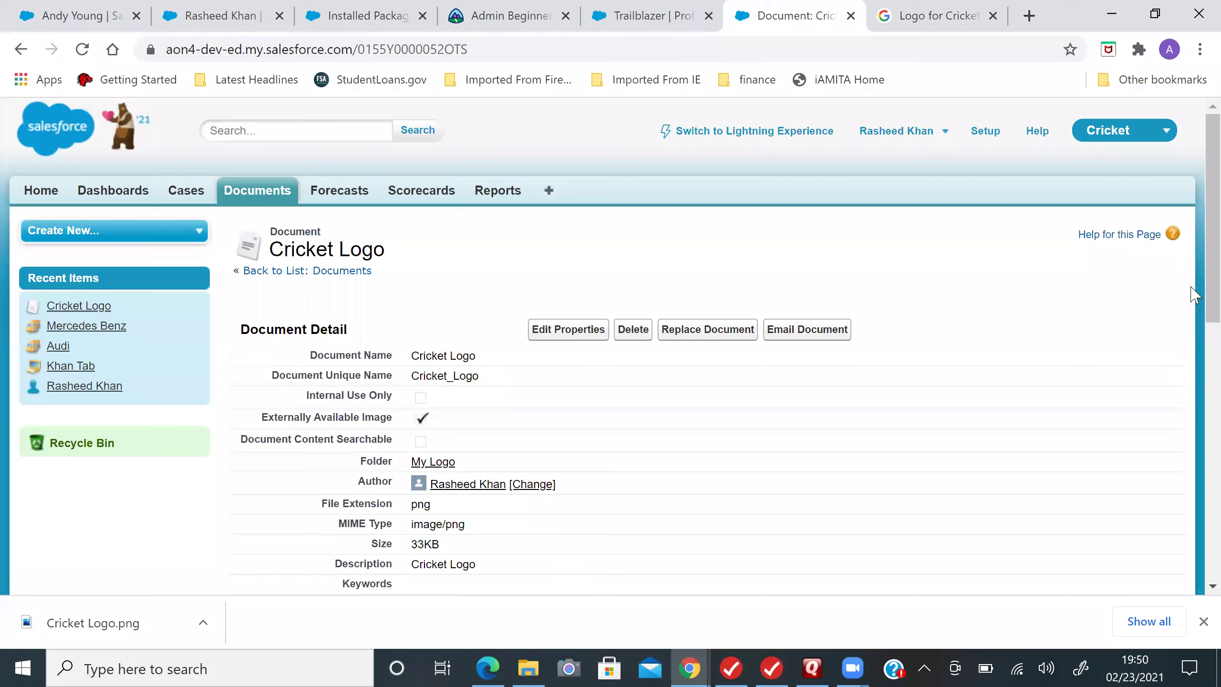
Step: View the logo image on the Cricket Logo document's detail page
scroll(1195, 355, "down", 3)
scroll(1194, 369, "down", 10)
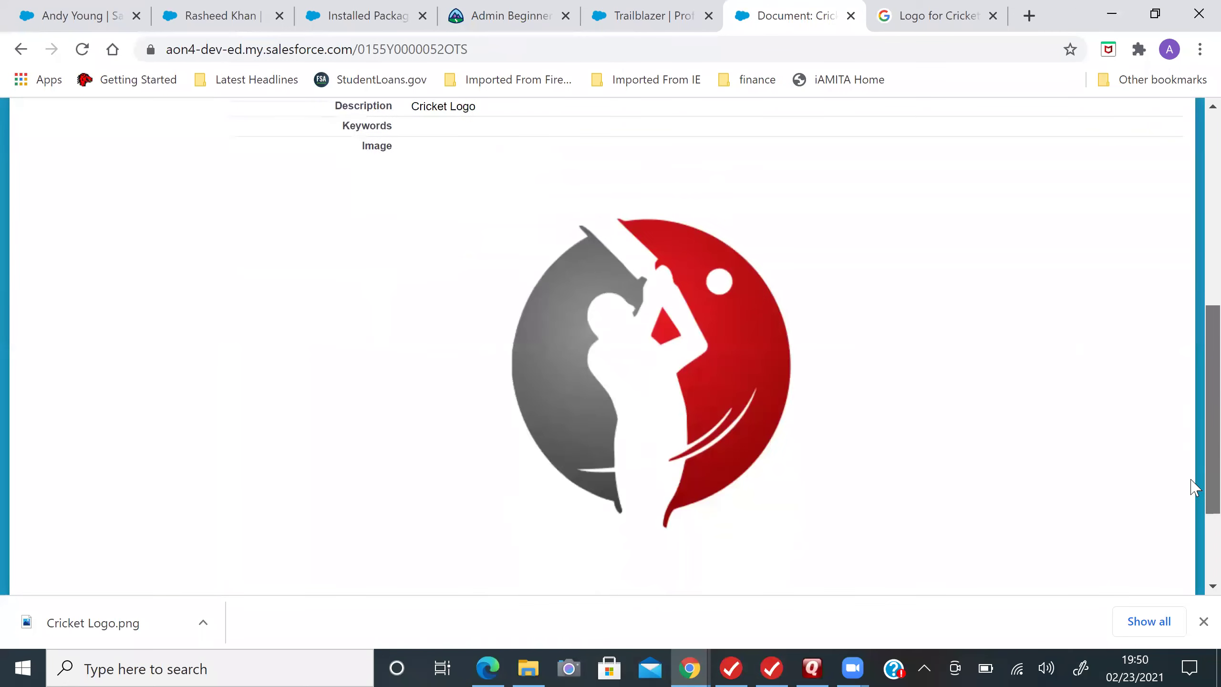
scroll(1194, 260, "up", 13)
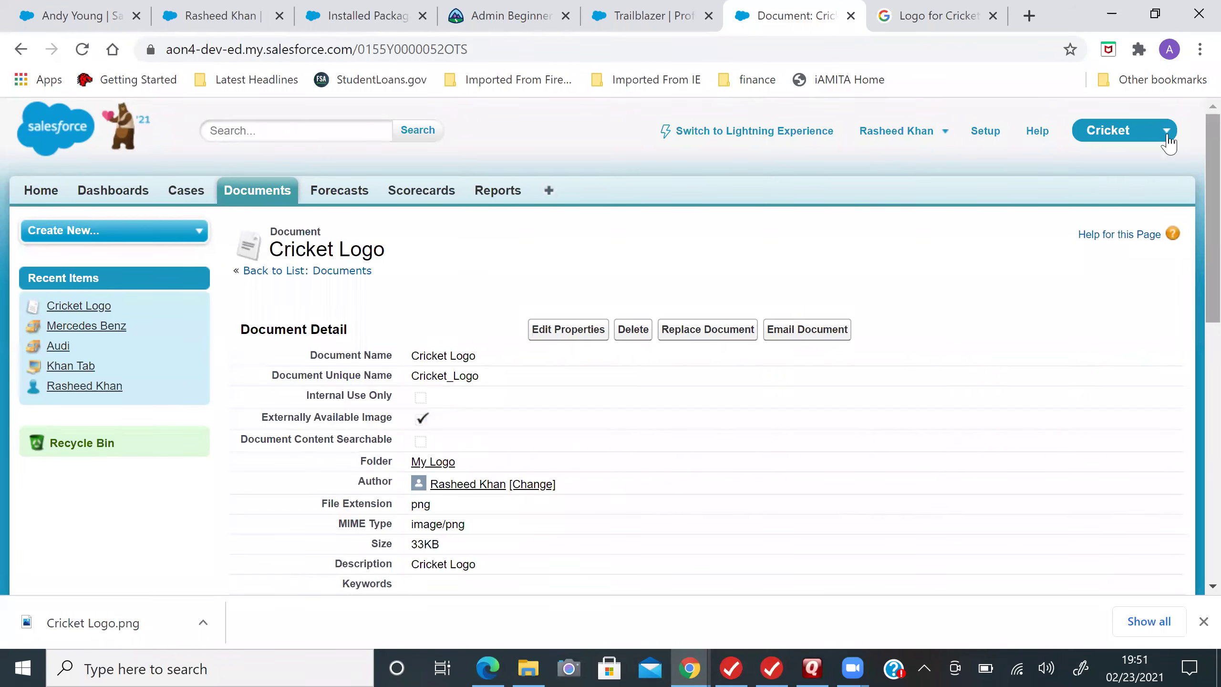
Step: Open the Cricket custom app from the recent items in Setup for editing
left_click(1150, 144)
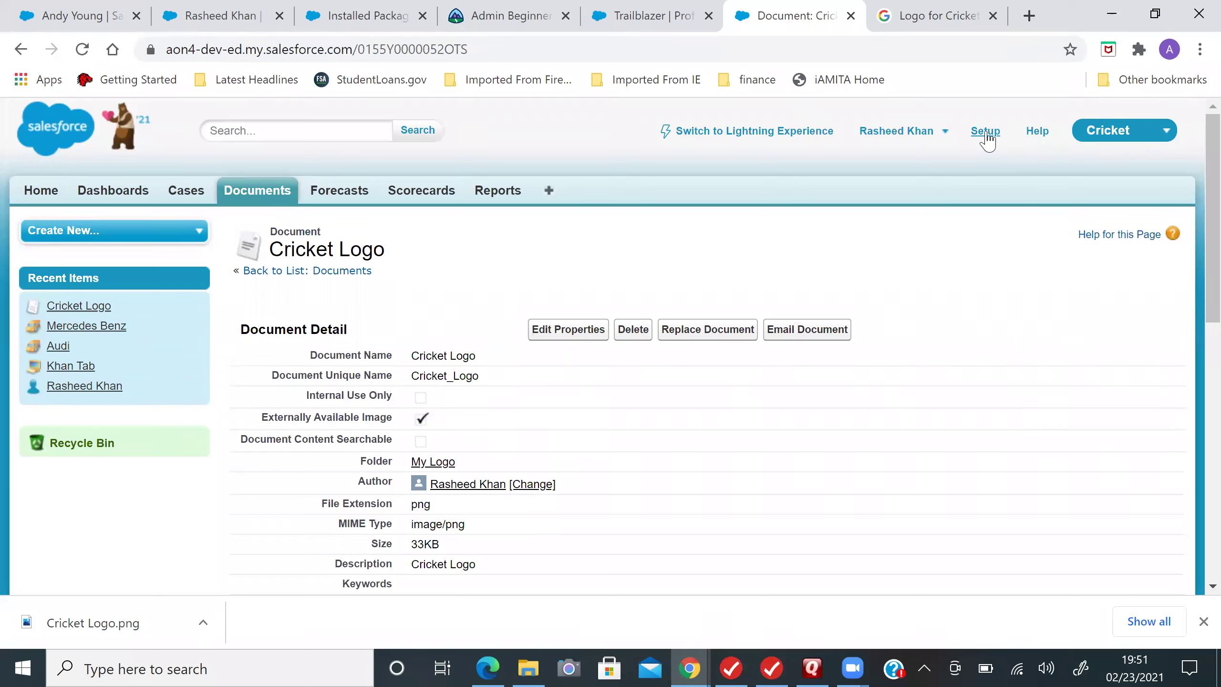
left_click(983, 135)
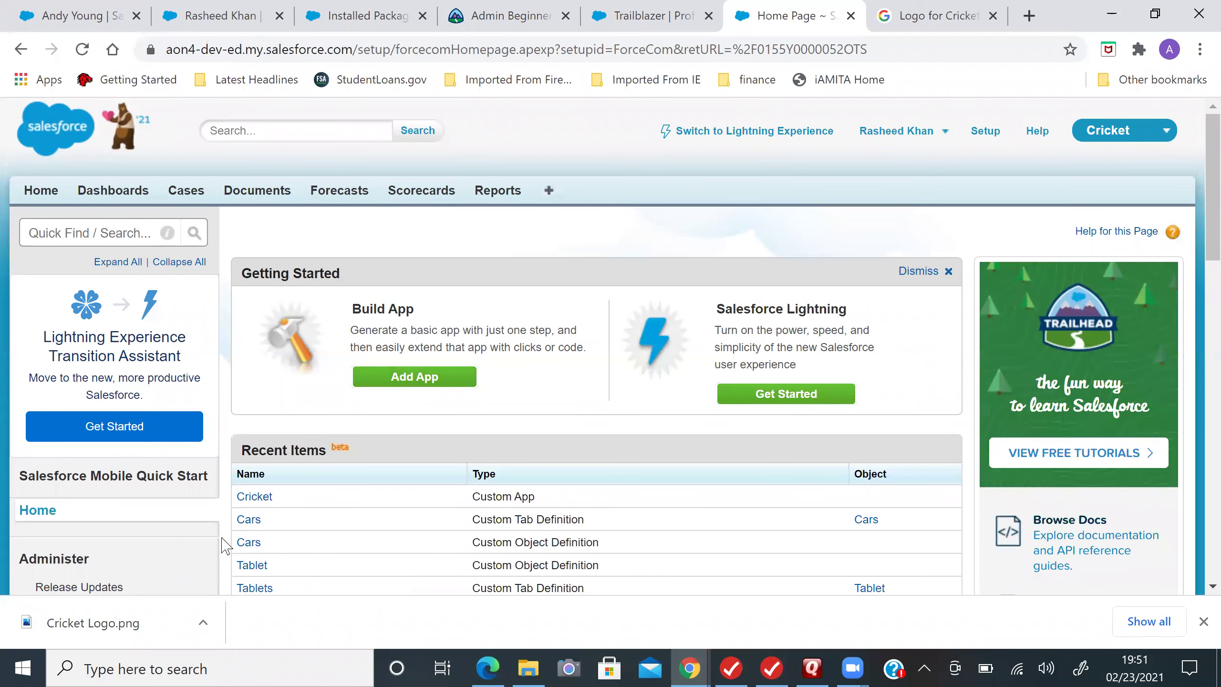
left_click(255, 501)
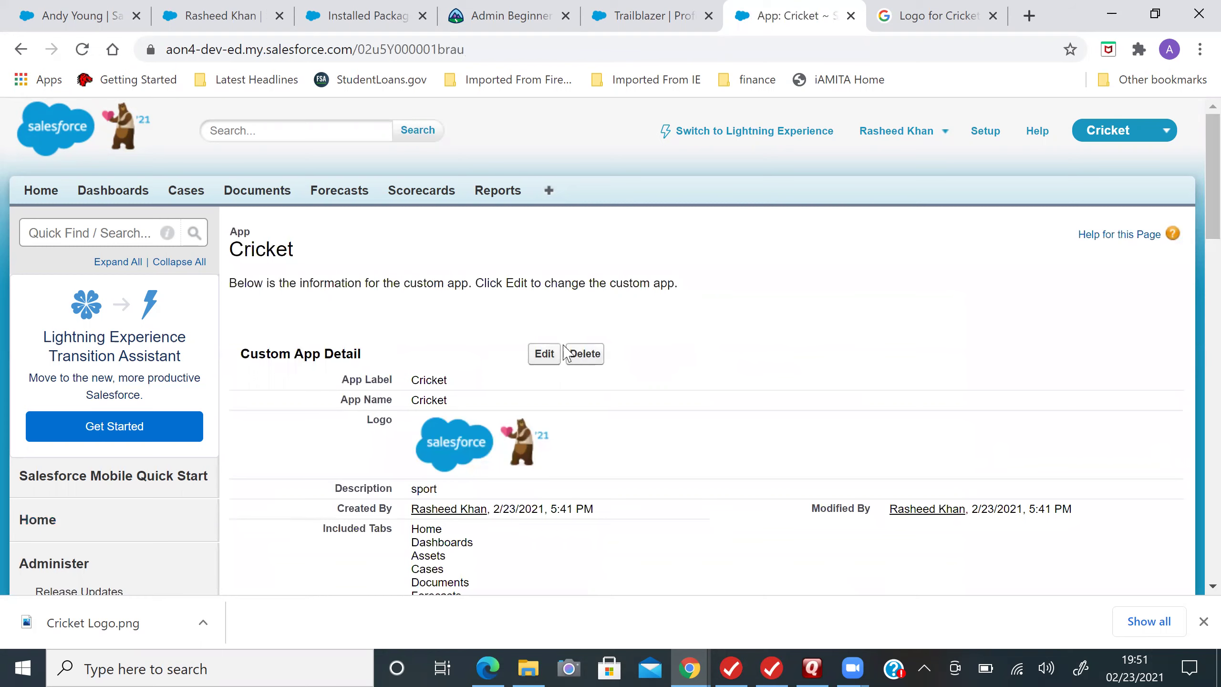
left_click(545, 357)
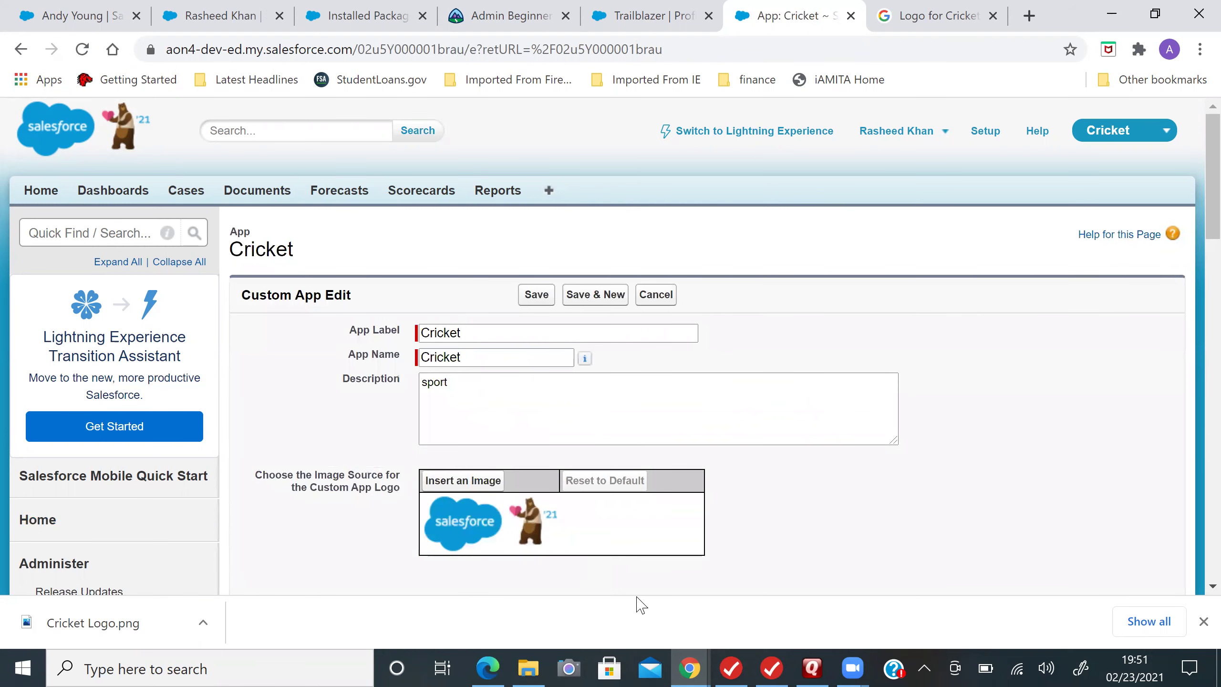
Step: Look for an app logo image in the My Logo folder, check the file size limit, and leave the file picker without choosing
left_click(482, 482)
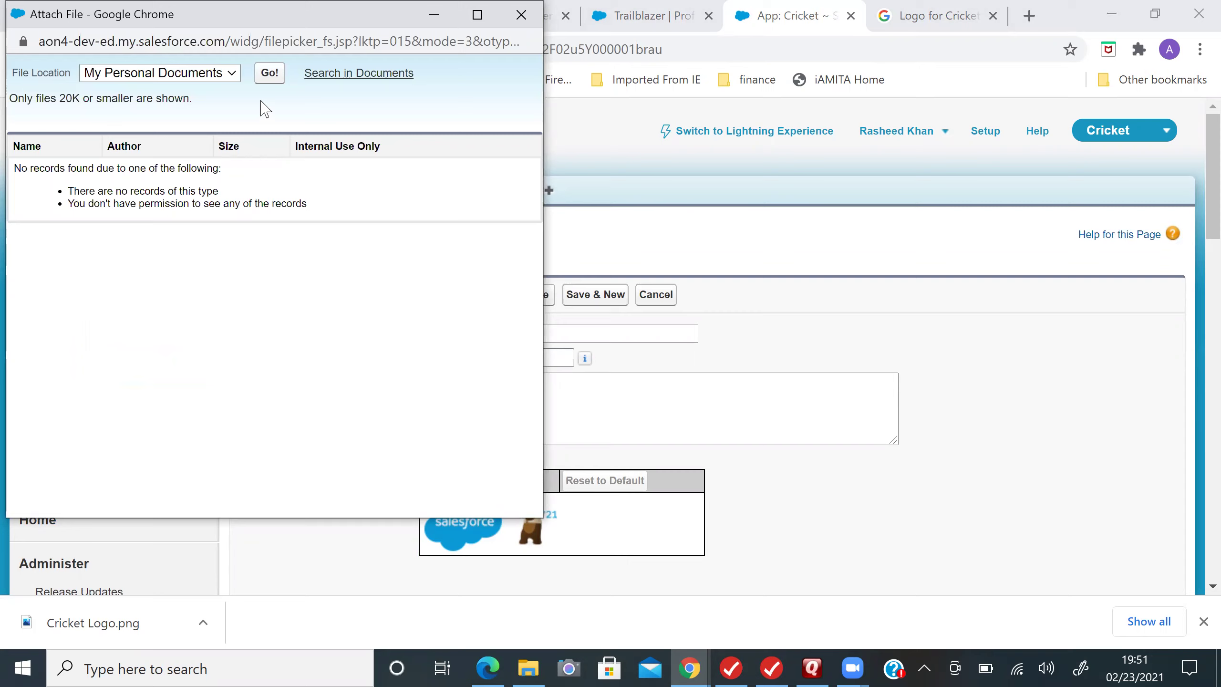
left_click(233, 72)
left_click(133, 137)
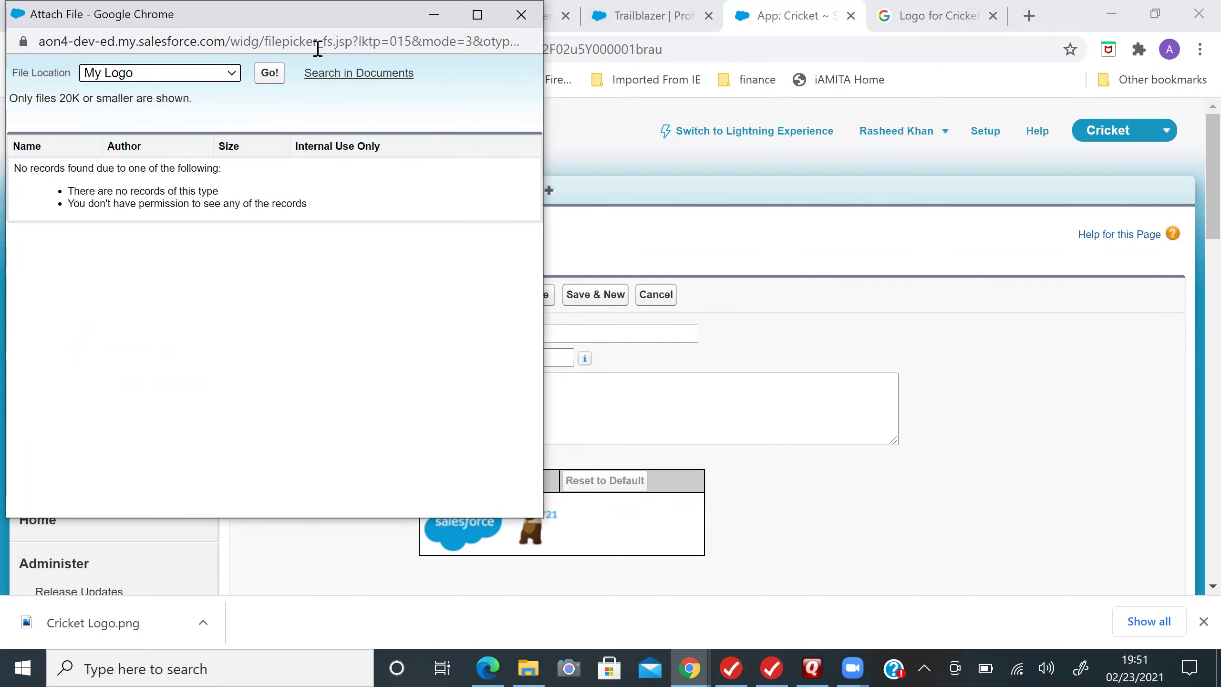
left_click(269, 75)
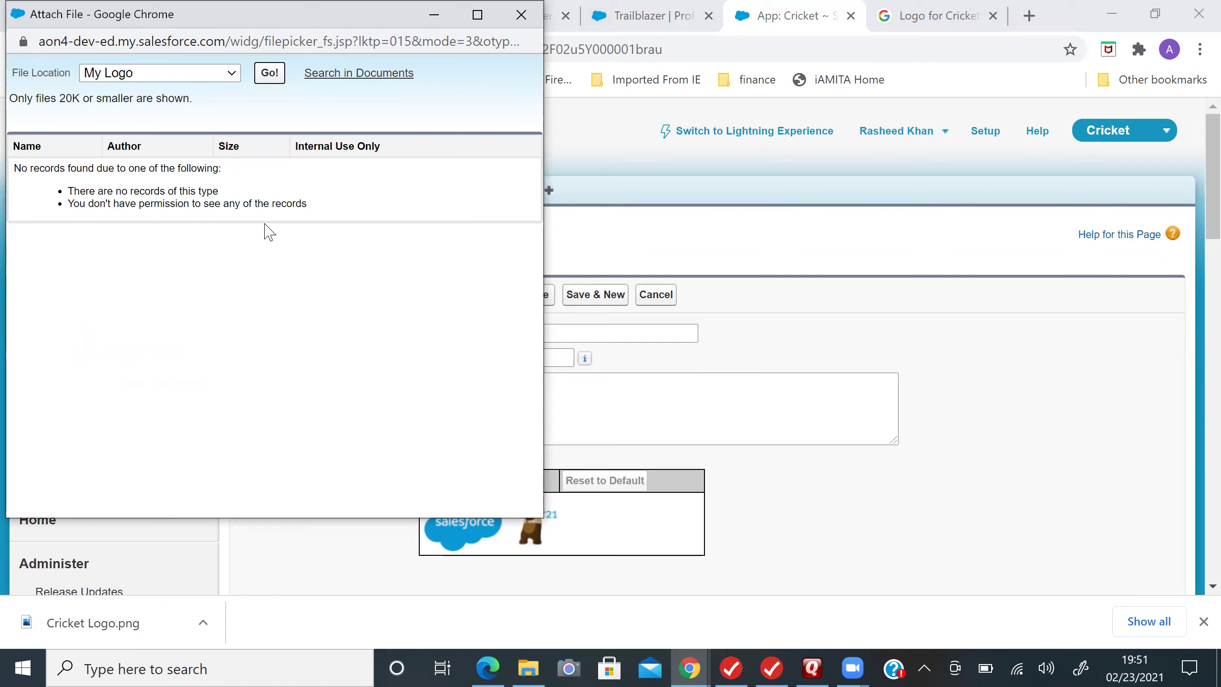
left_click_drag(194, 98, 8, 99)
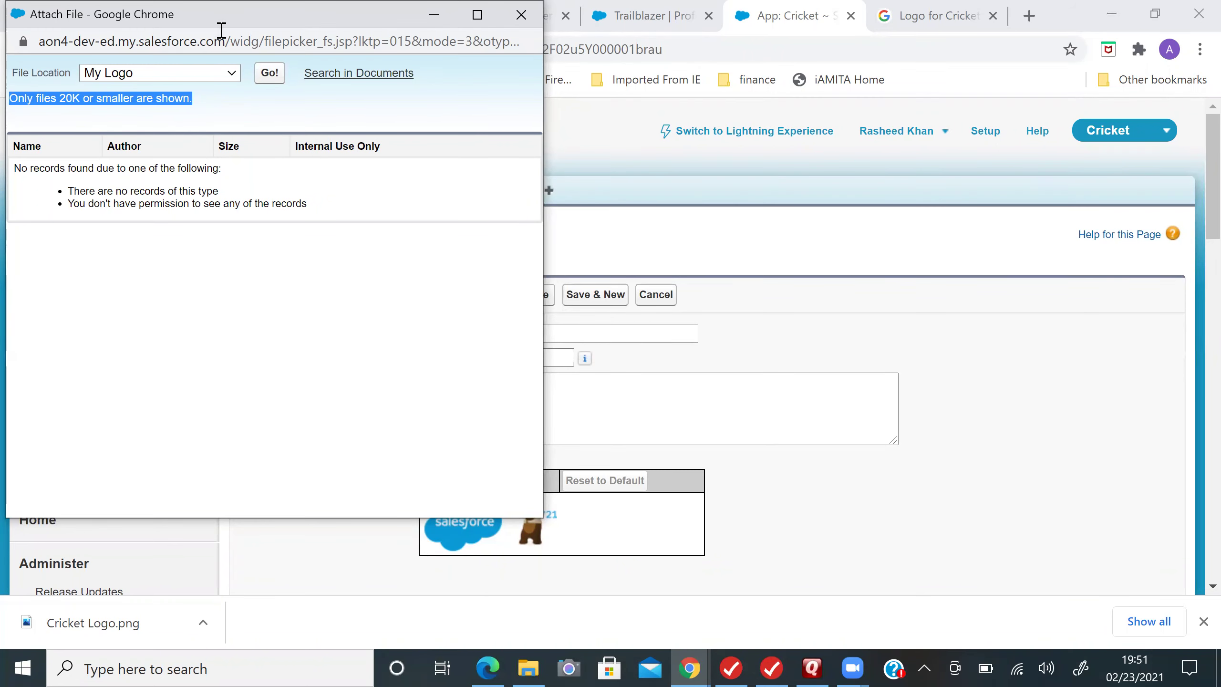
left_click_drag(221, 30, 393, 106)
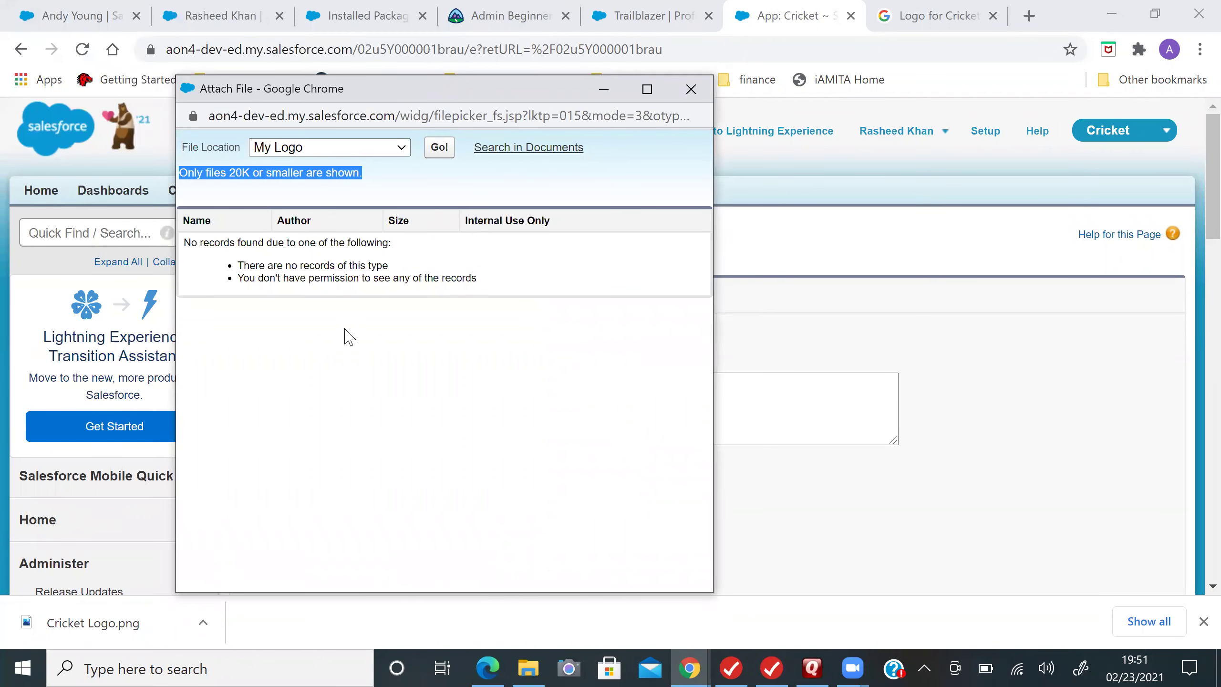
left_click(690, 90)
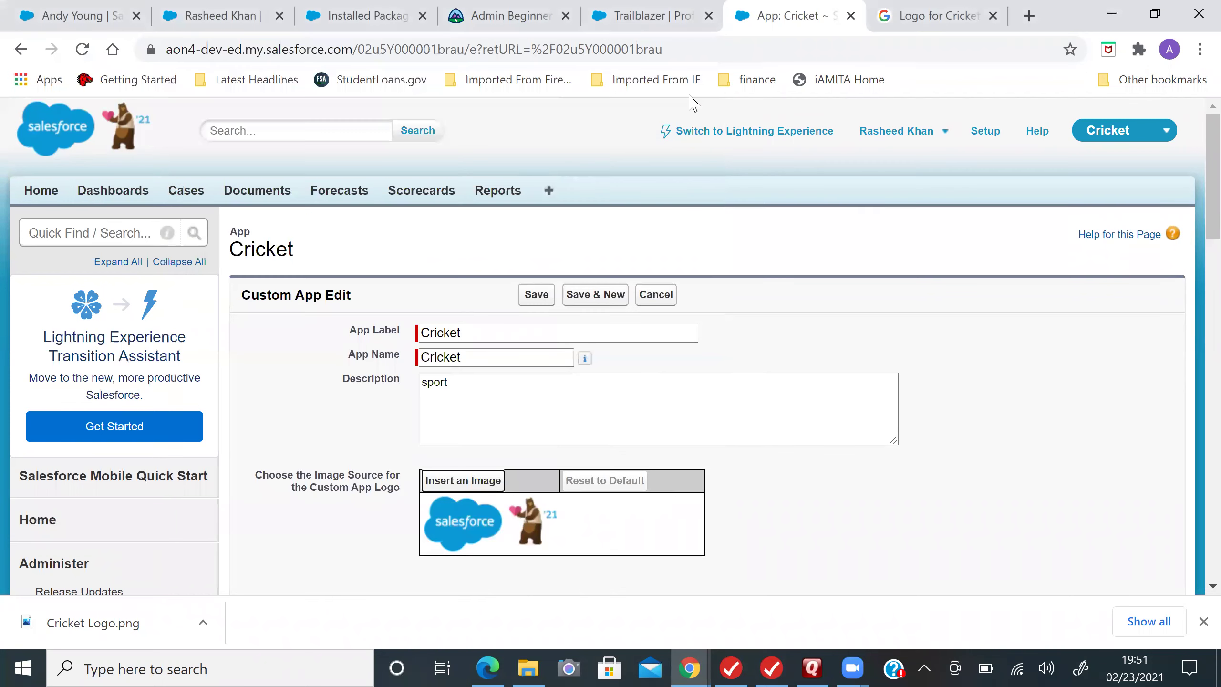
Step: Open the downloaded Cricket Logo.png image in Photos
left_click(952, 19)
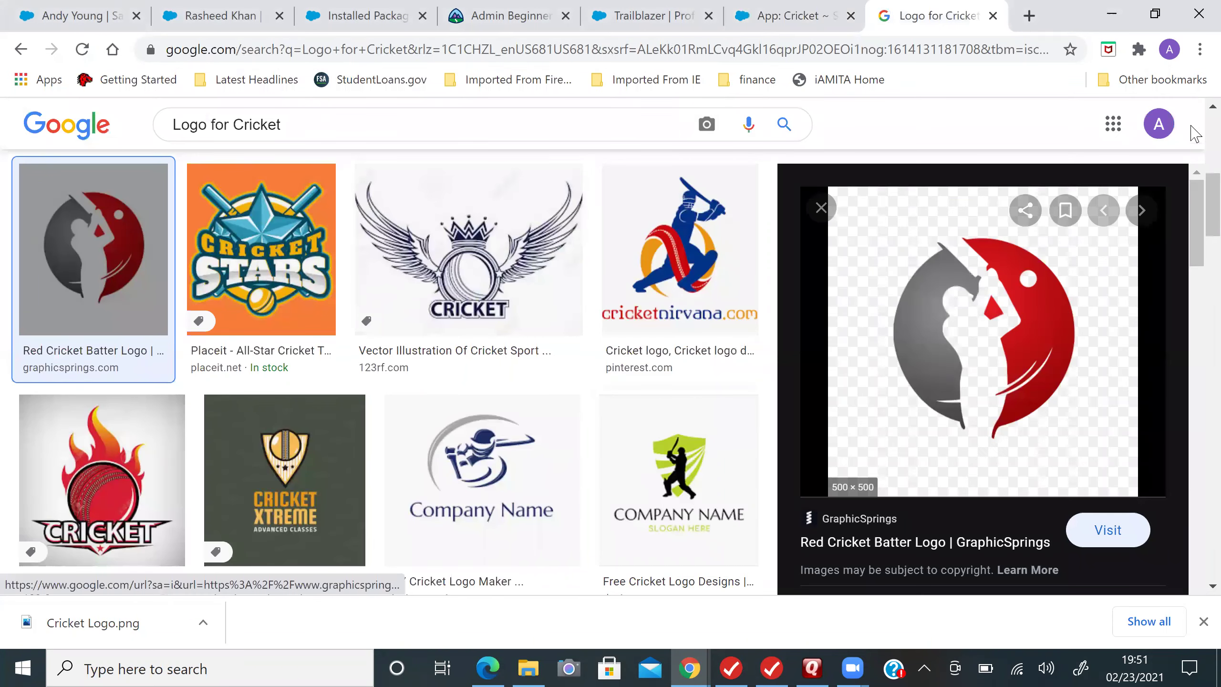
left_click(955, 335)
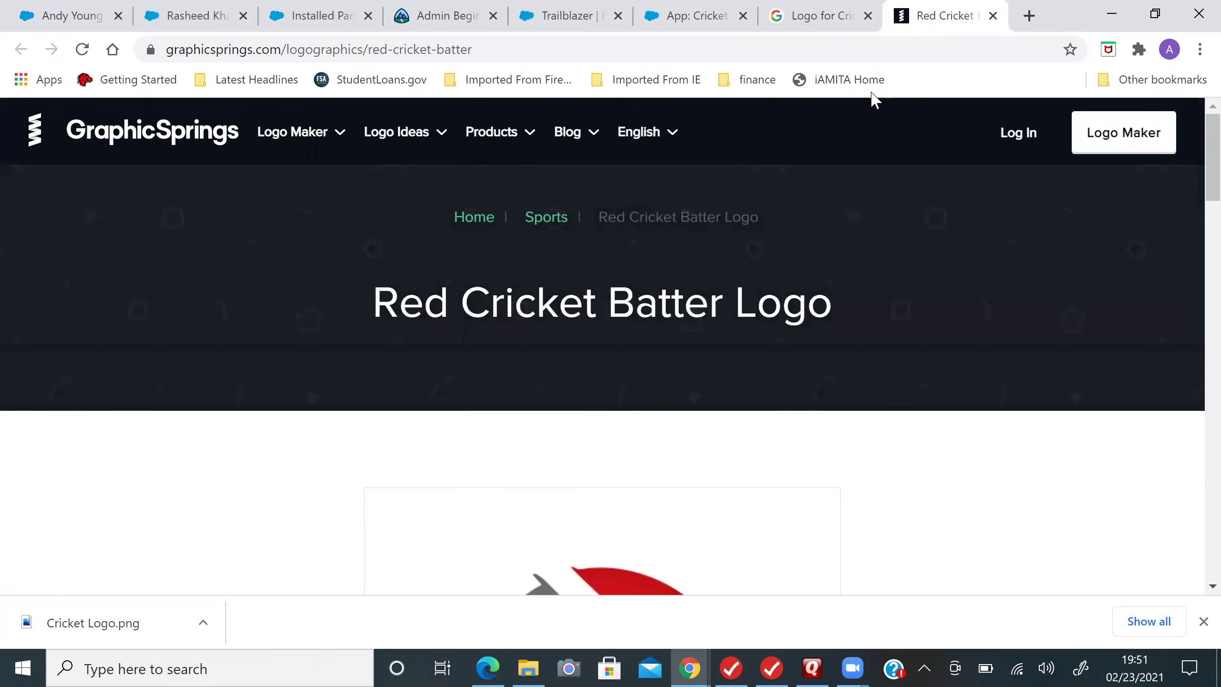
left_click(105, 634)
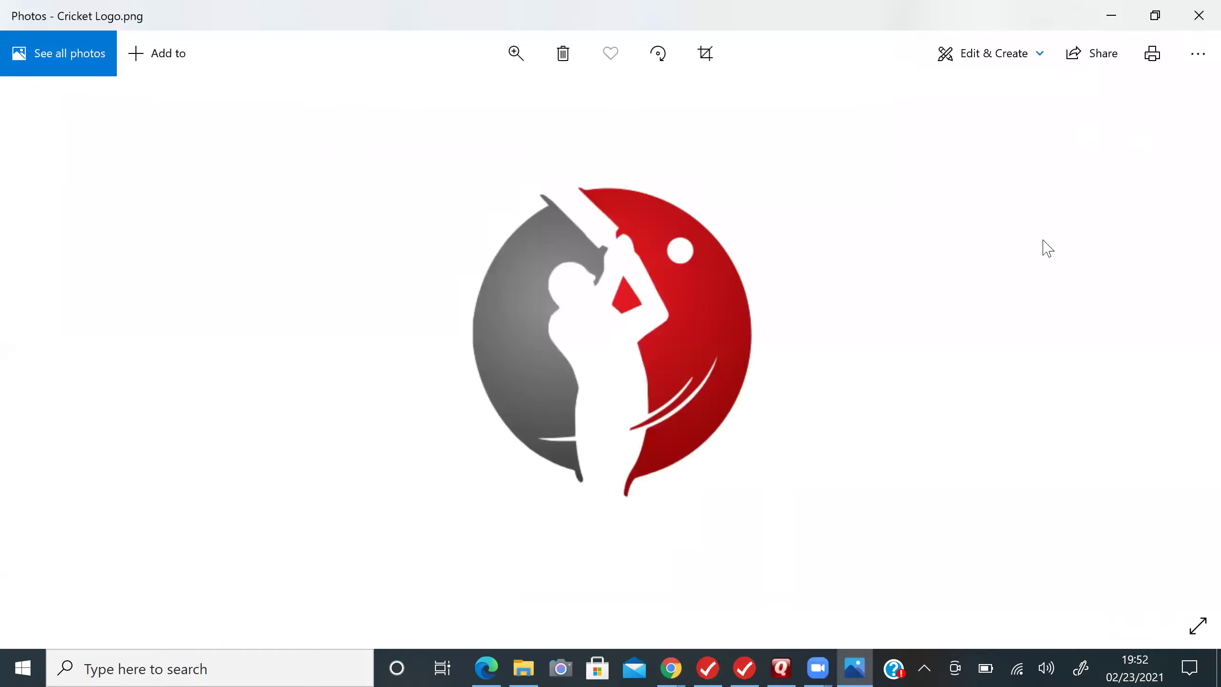
Step: Crop the cricket logo to a smaller square around the bat, the ball and the batter's upper body
left_click(975, 60)
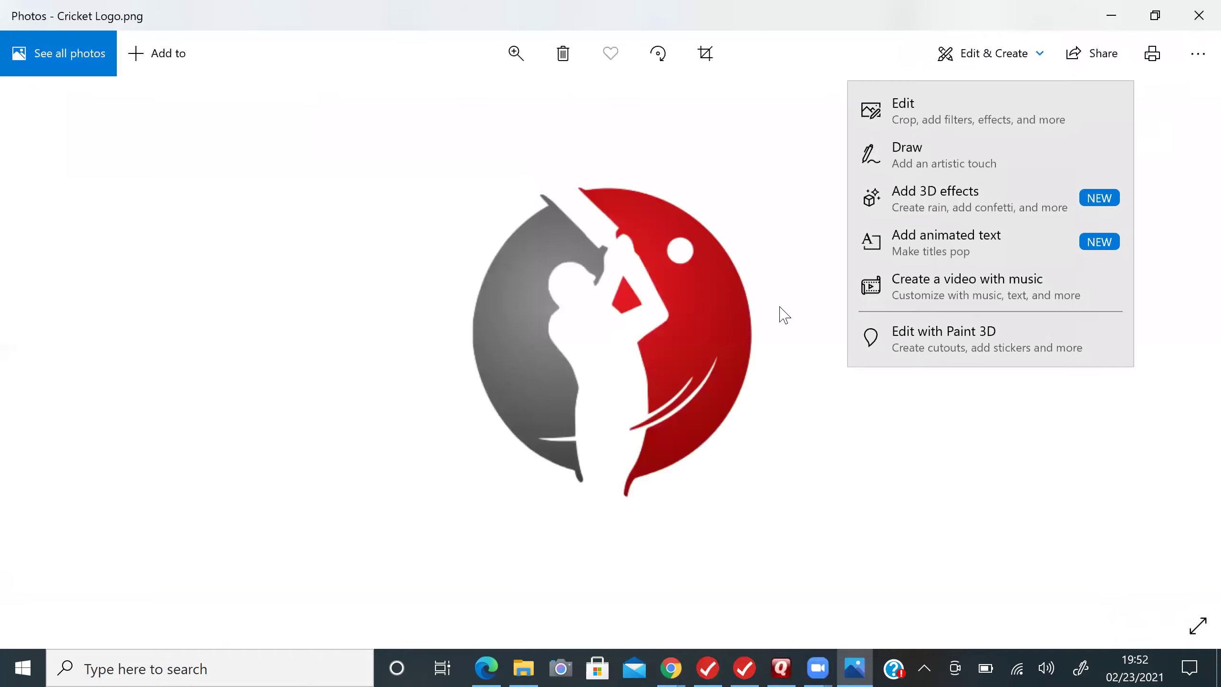
left_click(904, 113)
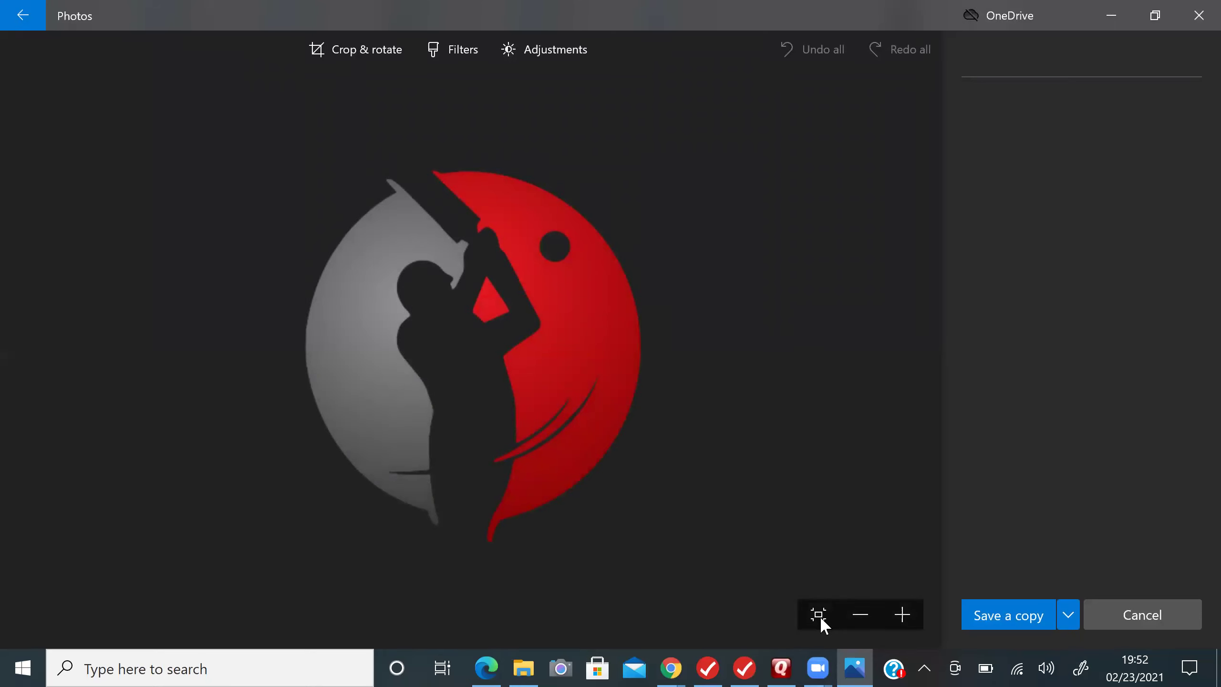
left_click_drag(721, 614, 708, 480)
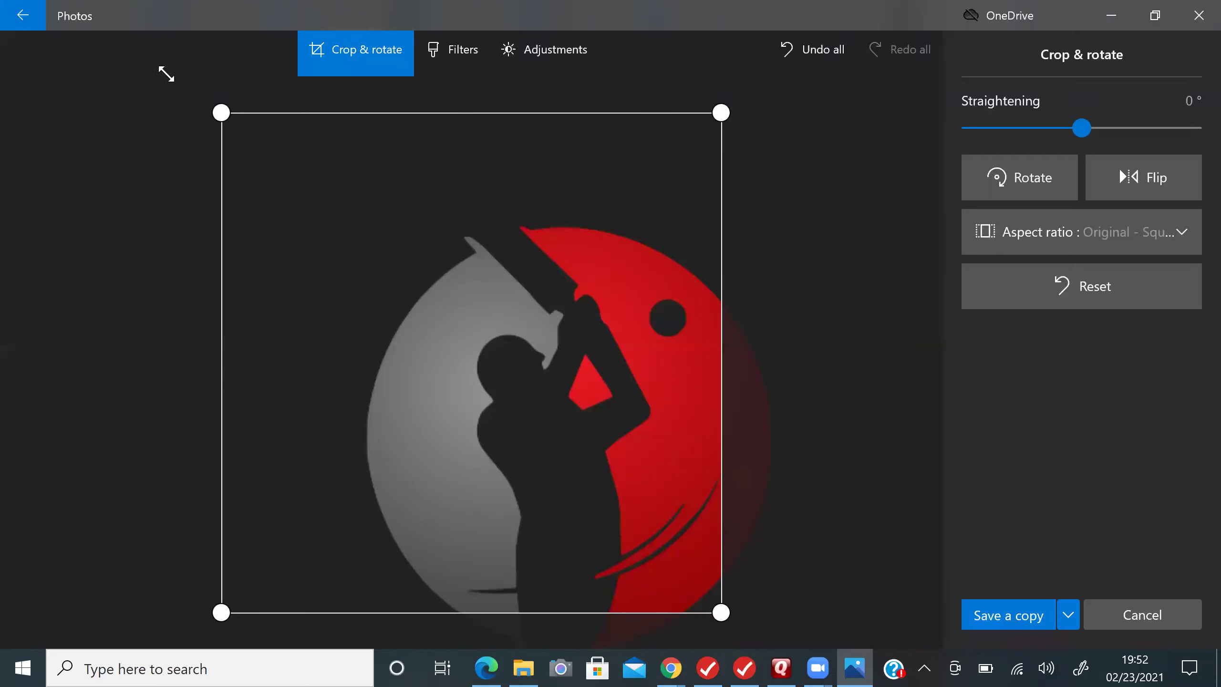
left_click_drag(228, 124, 437, 249)
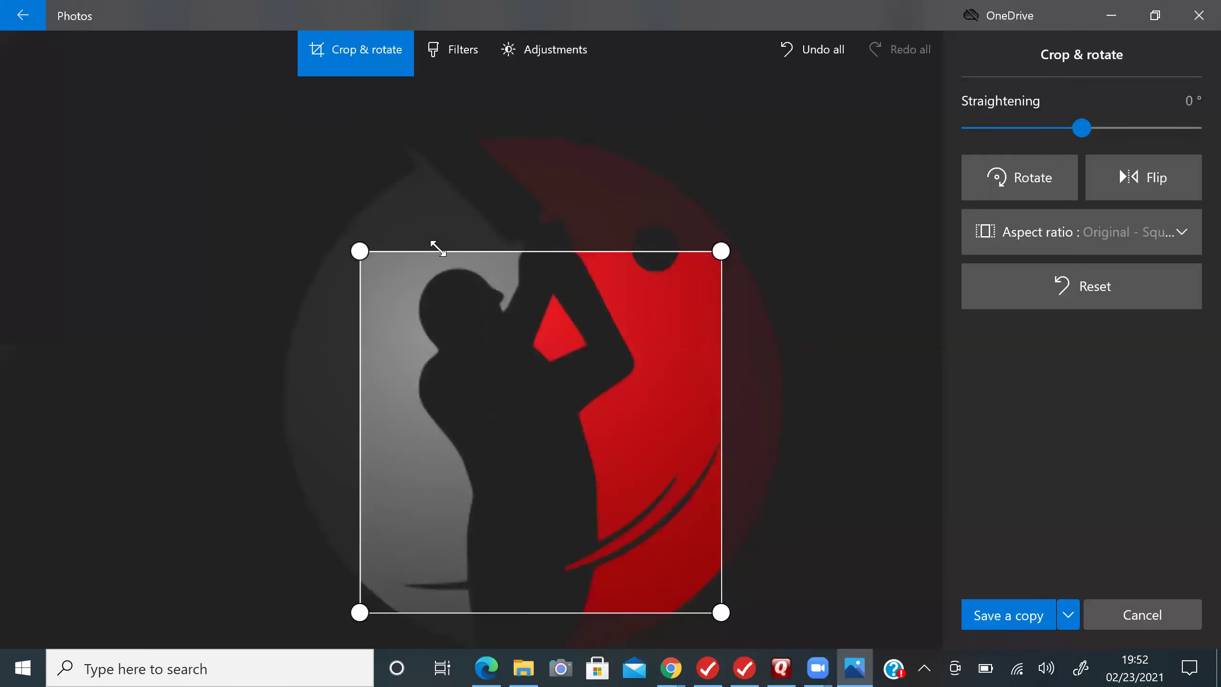
left_click_drag(717, 615, 703, 496)
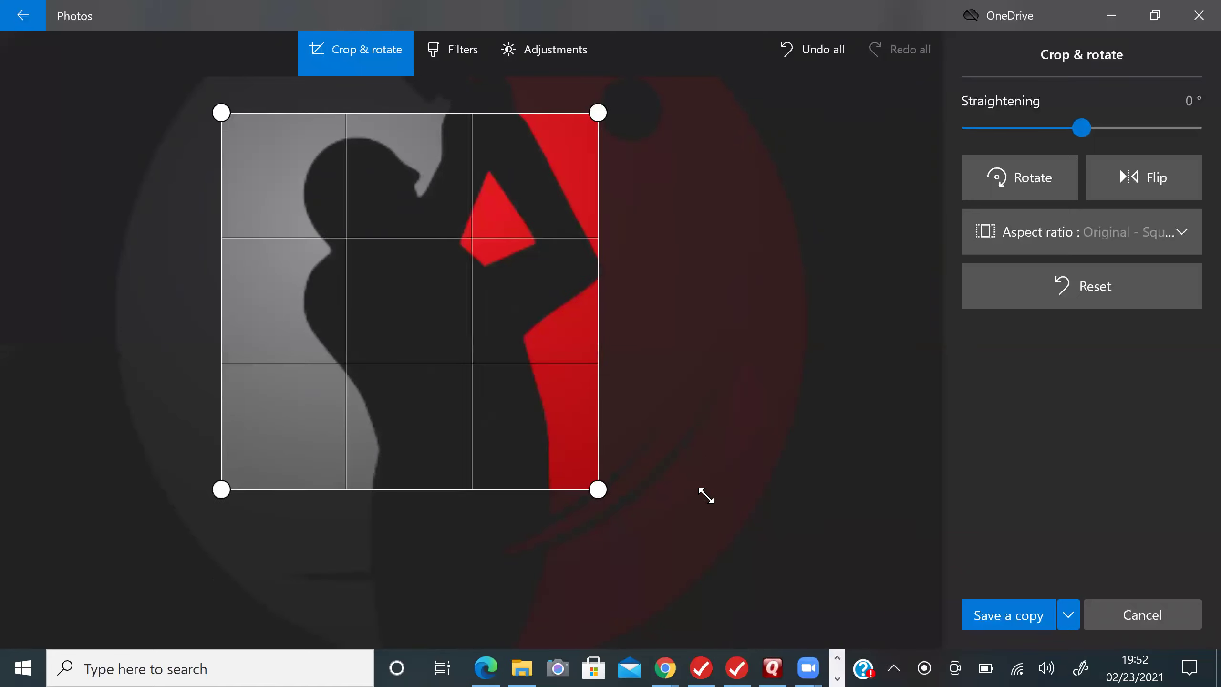
left_click_drag(223, 114, 225, 55)
left_click_drag(726, 112, 653, 220)
left_click_drag(722, 614, 615, 593)
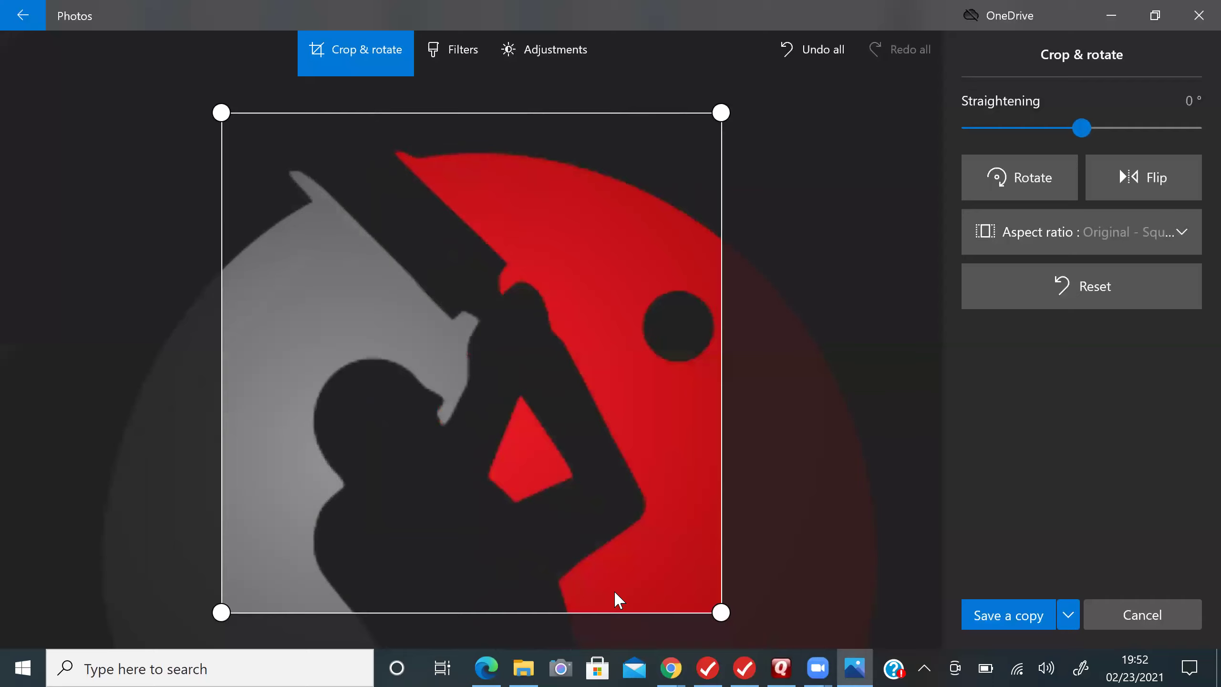
Step: Save the cropped image as a PNG copy named Cricket Logo in the Documents folder, replacing the existing file
left_click(991, 618)
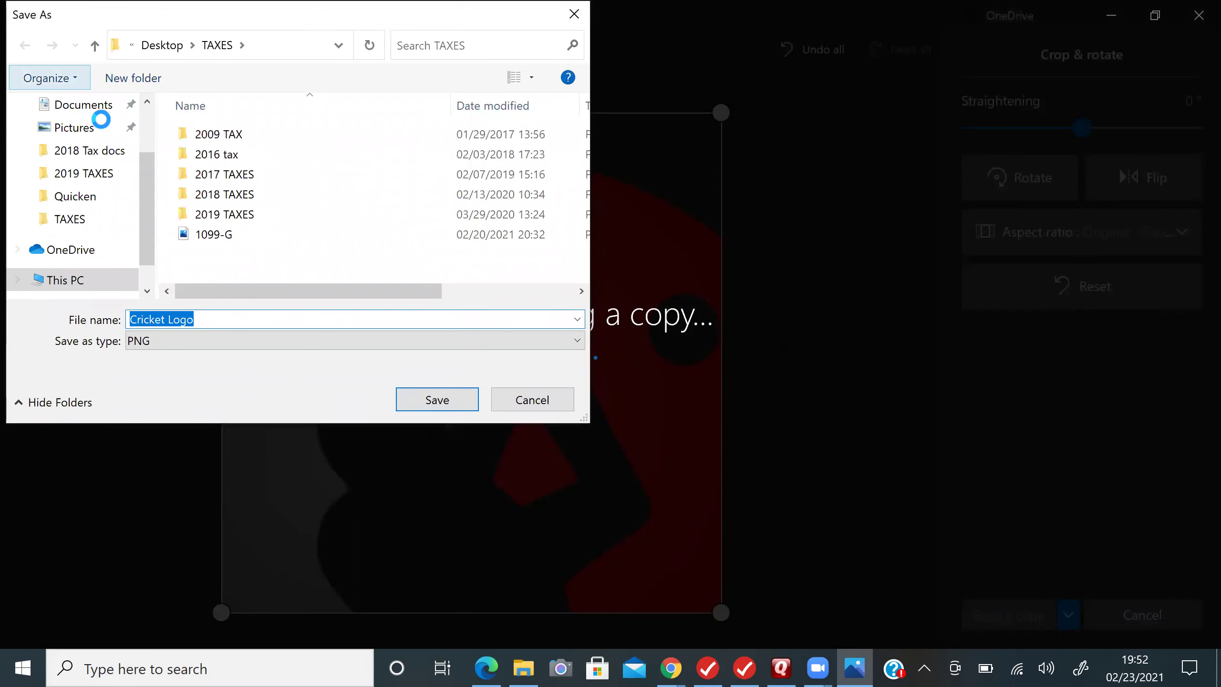
left_click(91, 108)
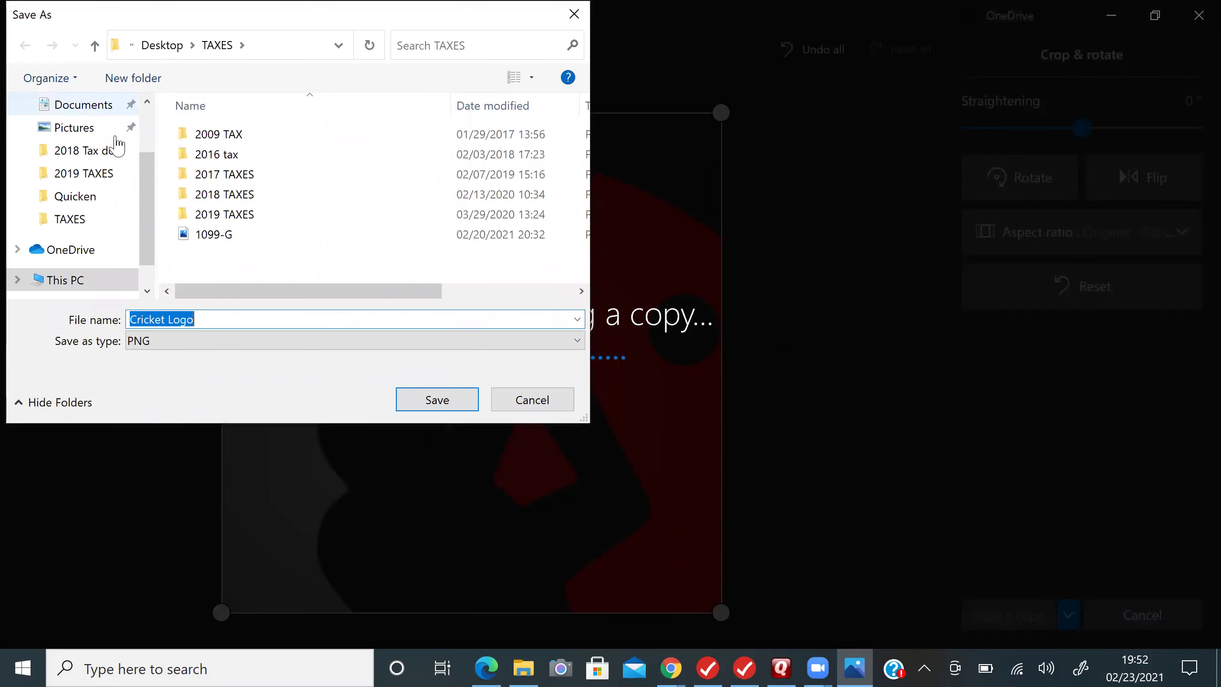
left_click(464, 403)
left_click(659, 337)
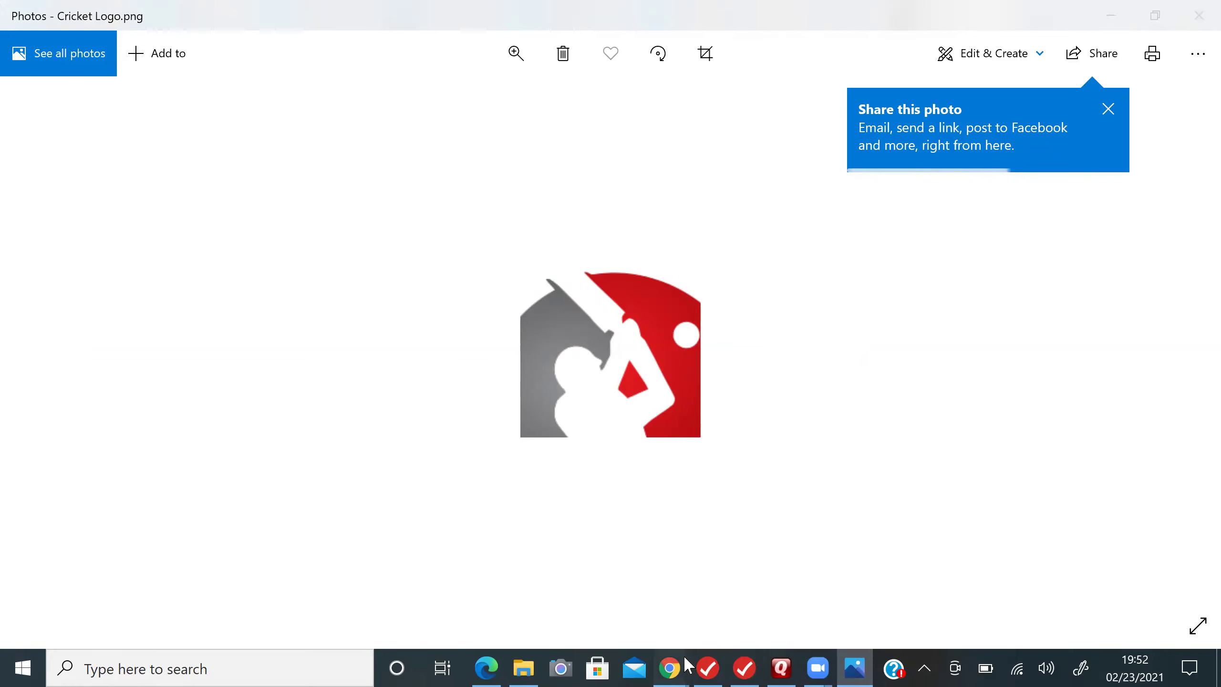
Step: Switch back to the Cricket app page in Chrome and close the Google image search and Red Cricket Batter Logo pages
left_click(670, 668)
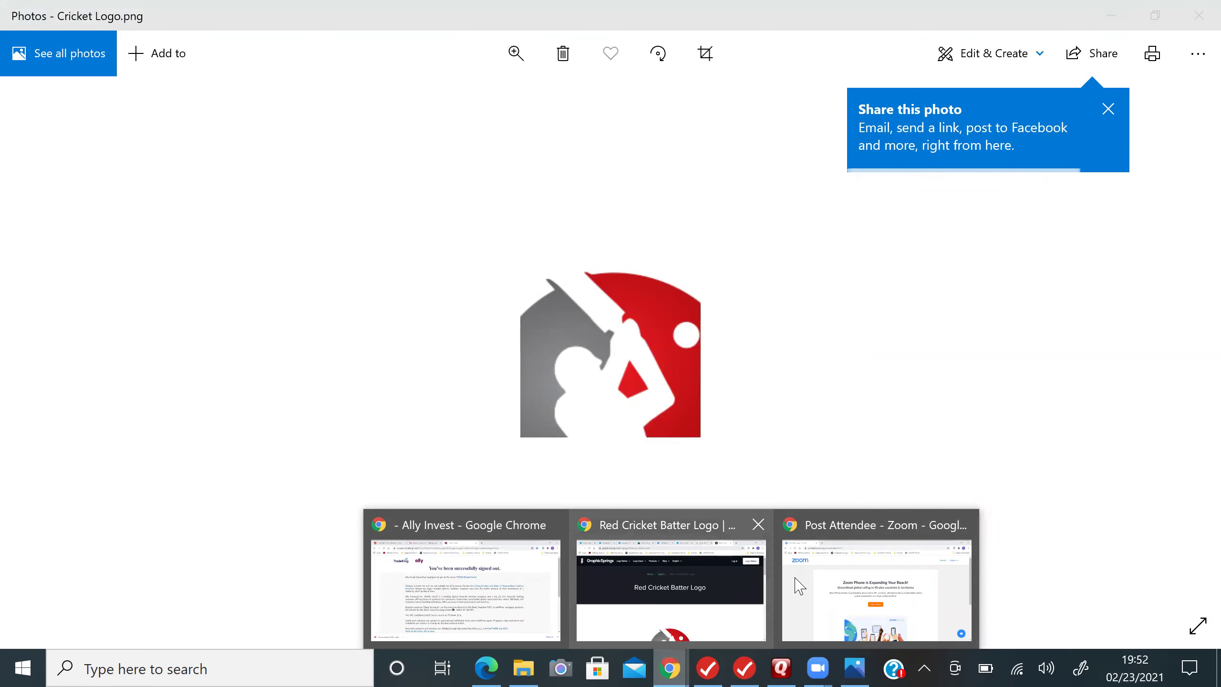
left_click(637, 575)
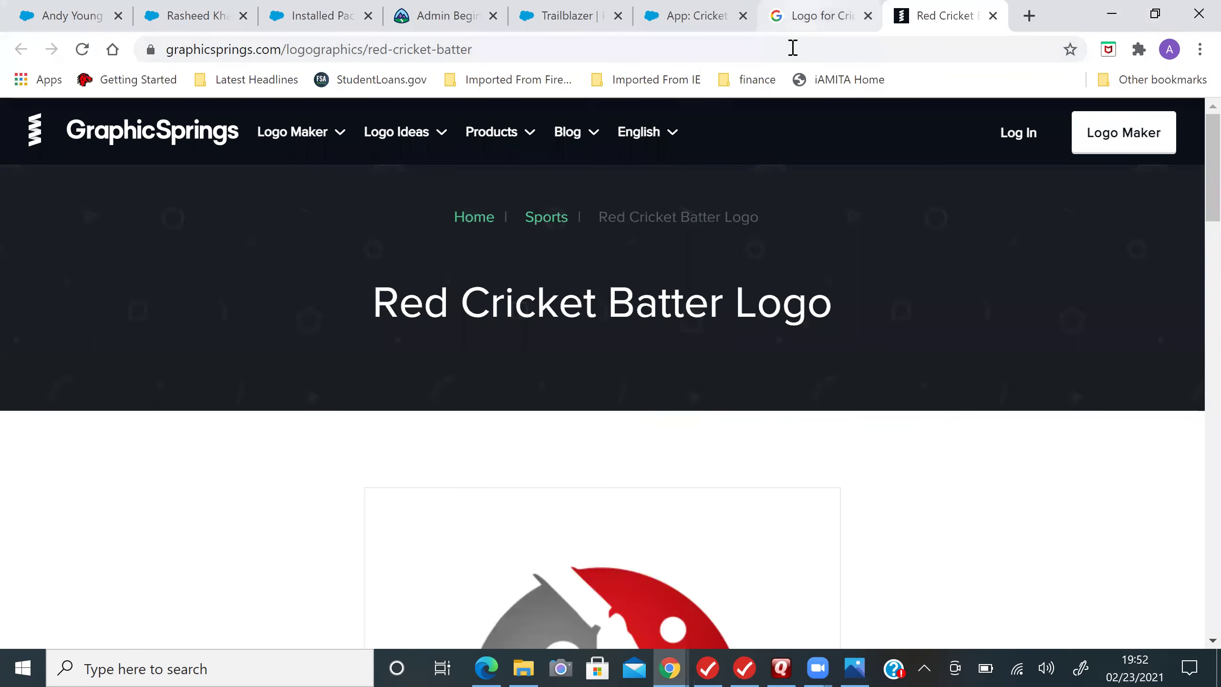
key("ctrl+shift+Tab")
key("ctrl+shift+Tab")
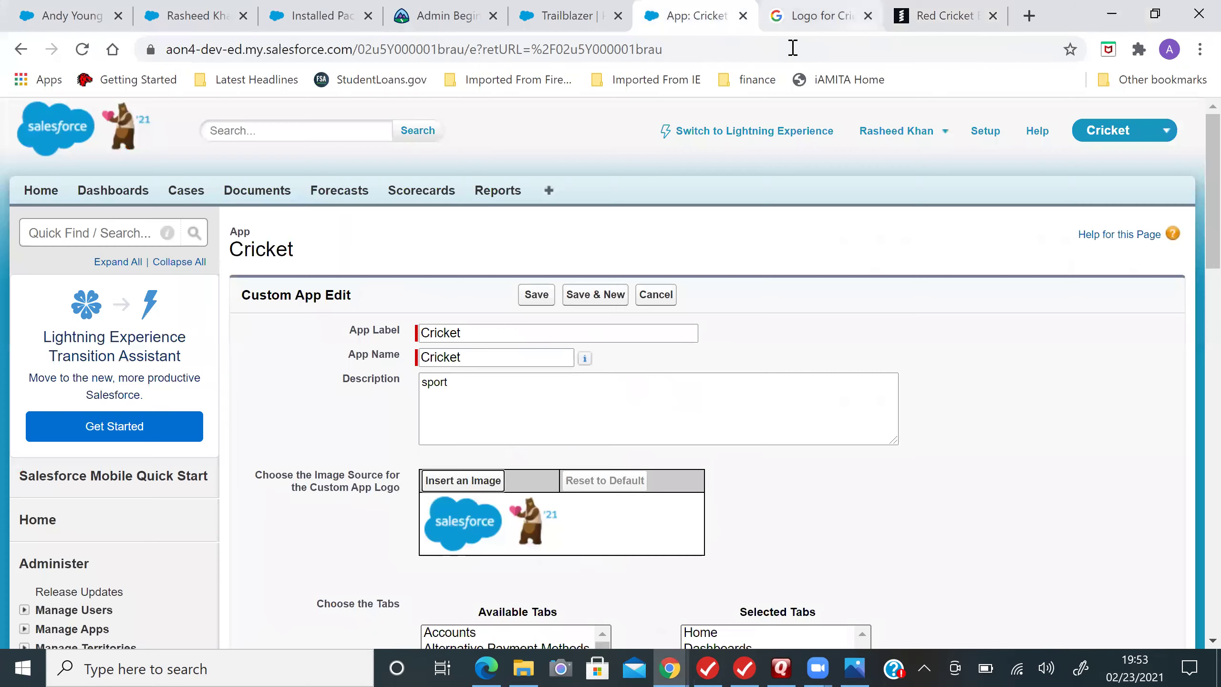
left_click(868, 16)
left_click(868, 16)
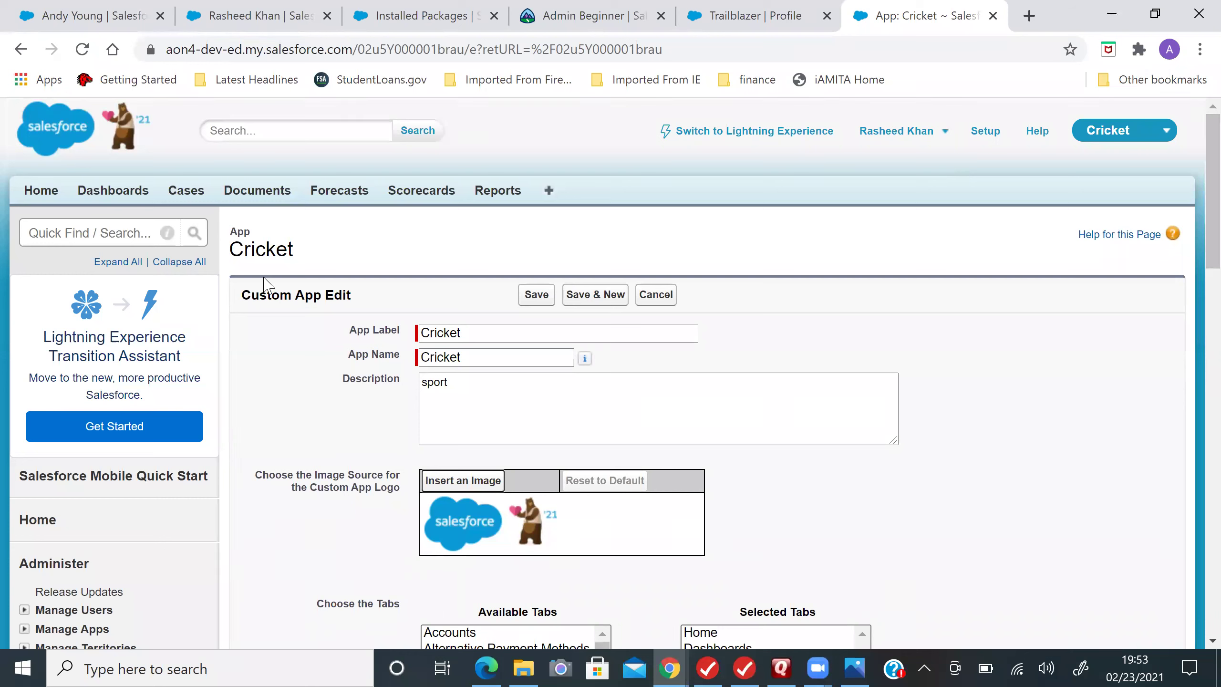
left_click(116, 232)
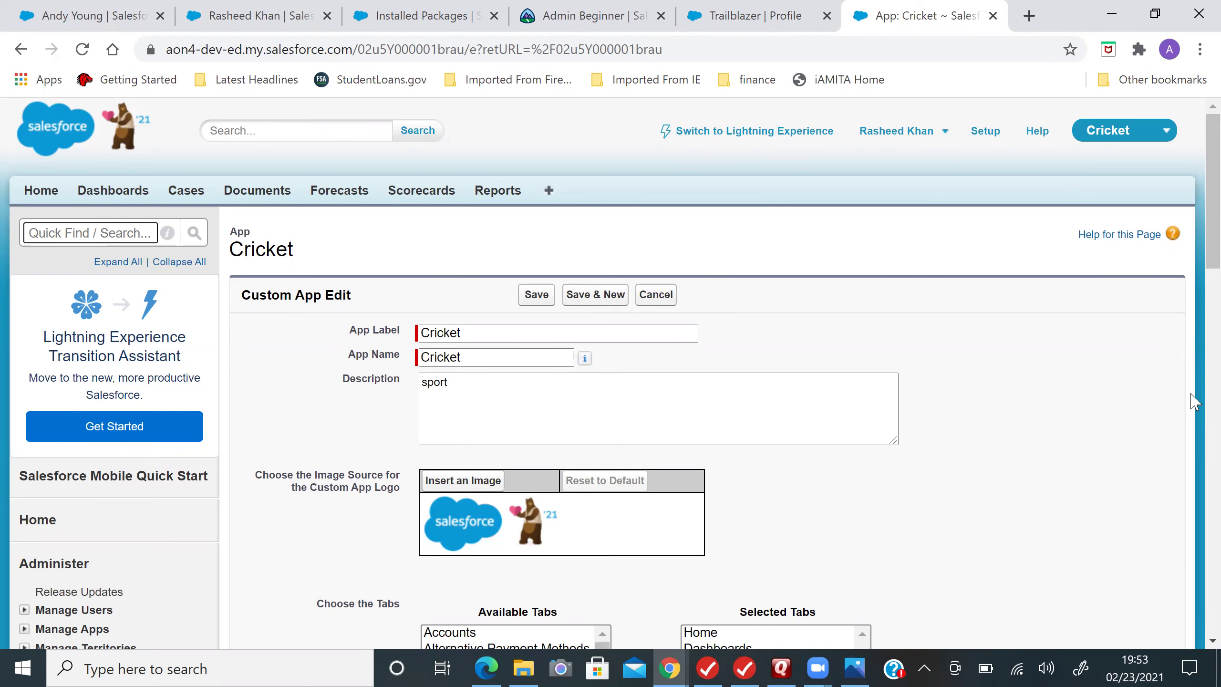
scroll(1197, 322, "down", 8)
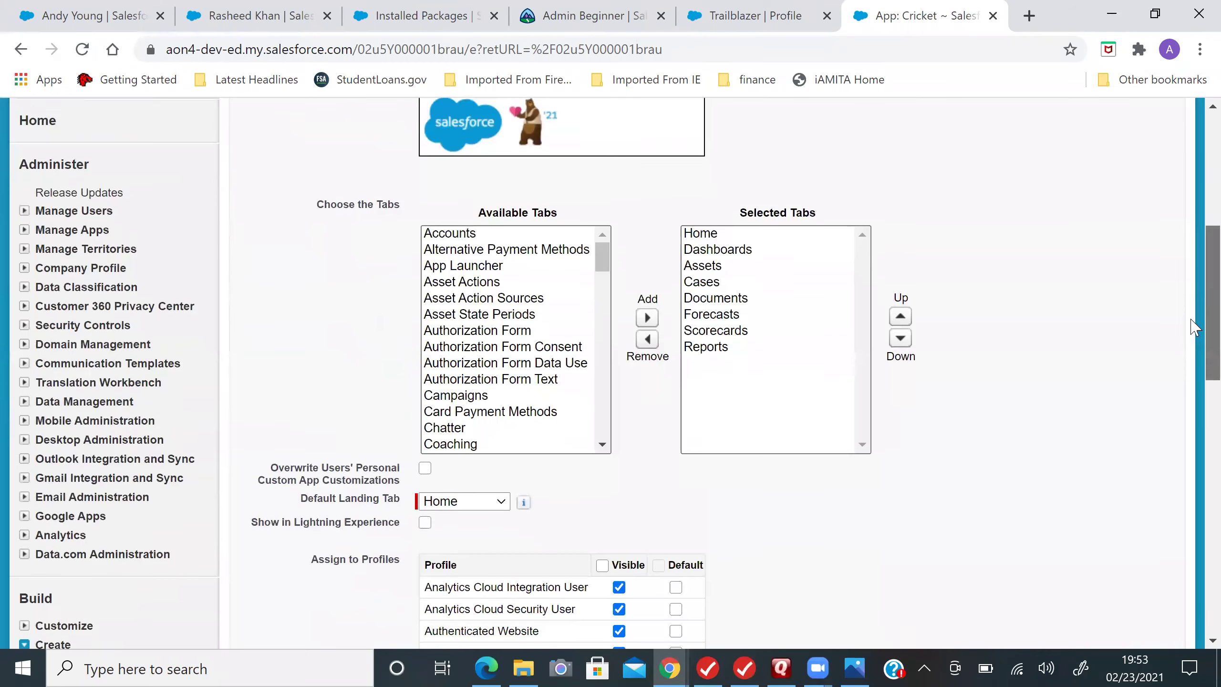
scroll(1196, 178, "up", 8)
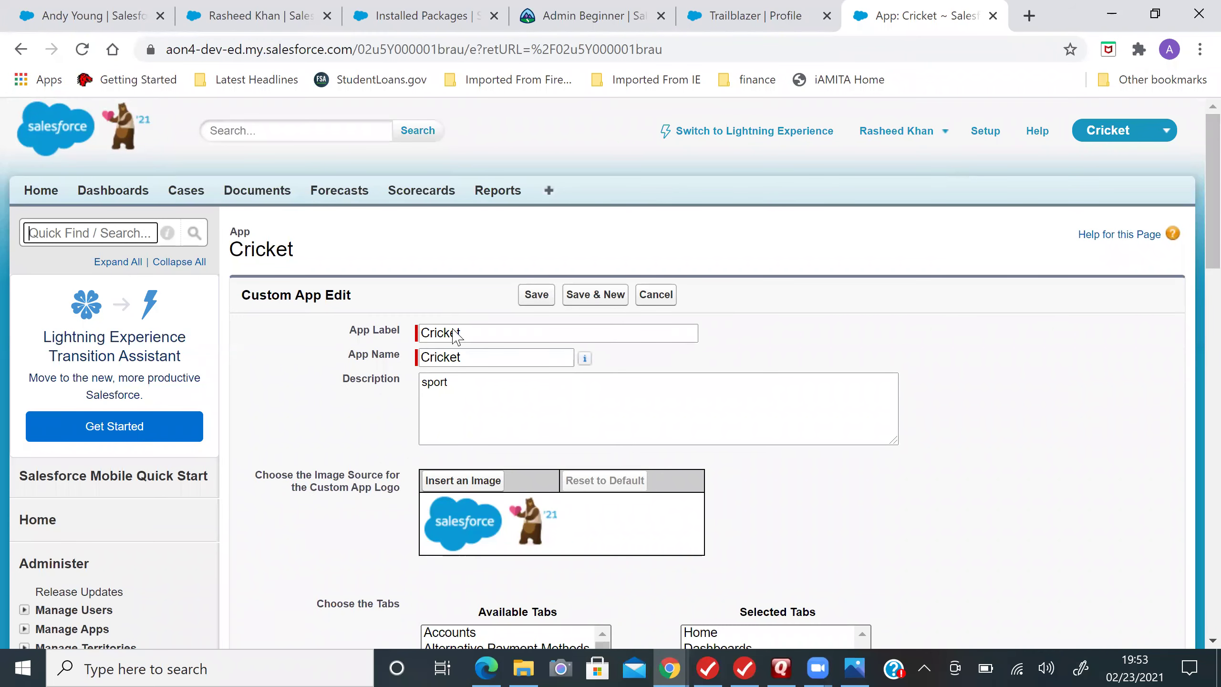
Step: Leave the app edit page and open the Documents home page from the list of all tabs
left_click(549, 191)
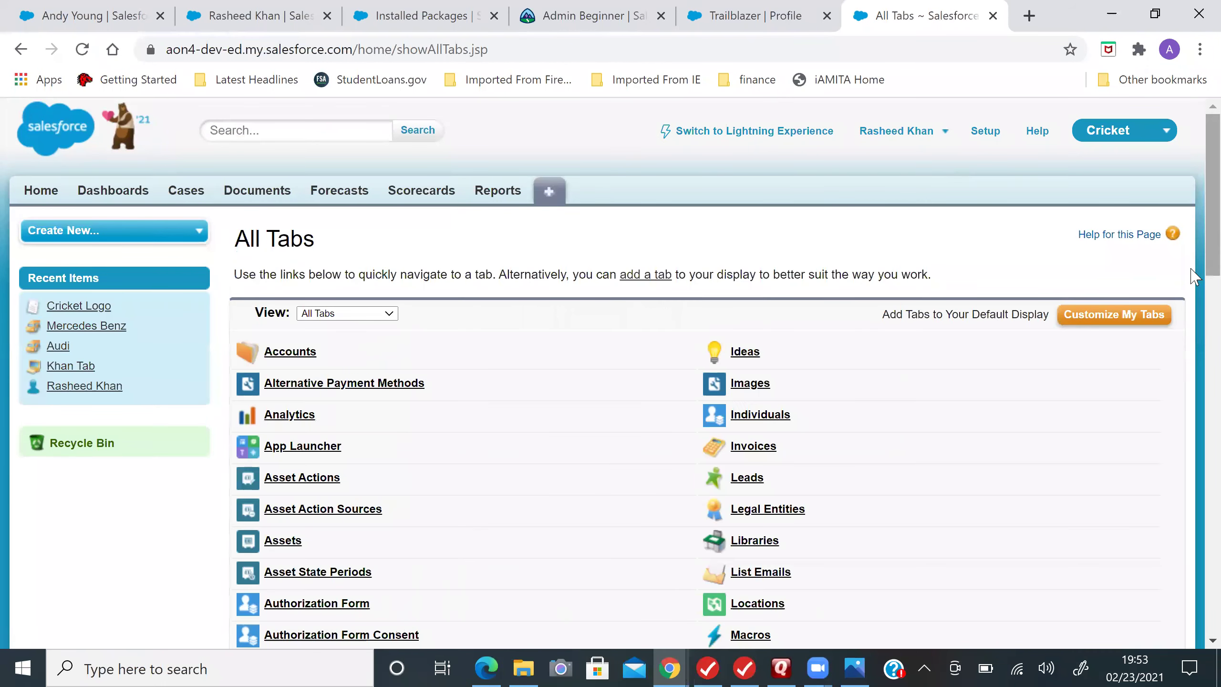
scroll(1195, 375, "down", 15)
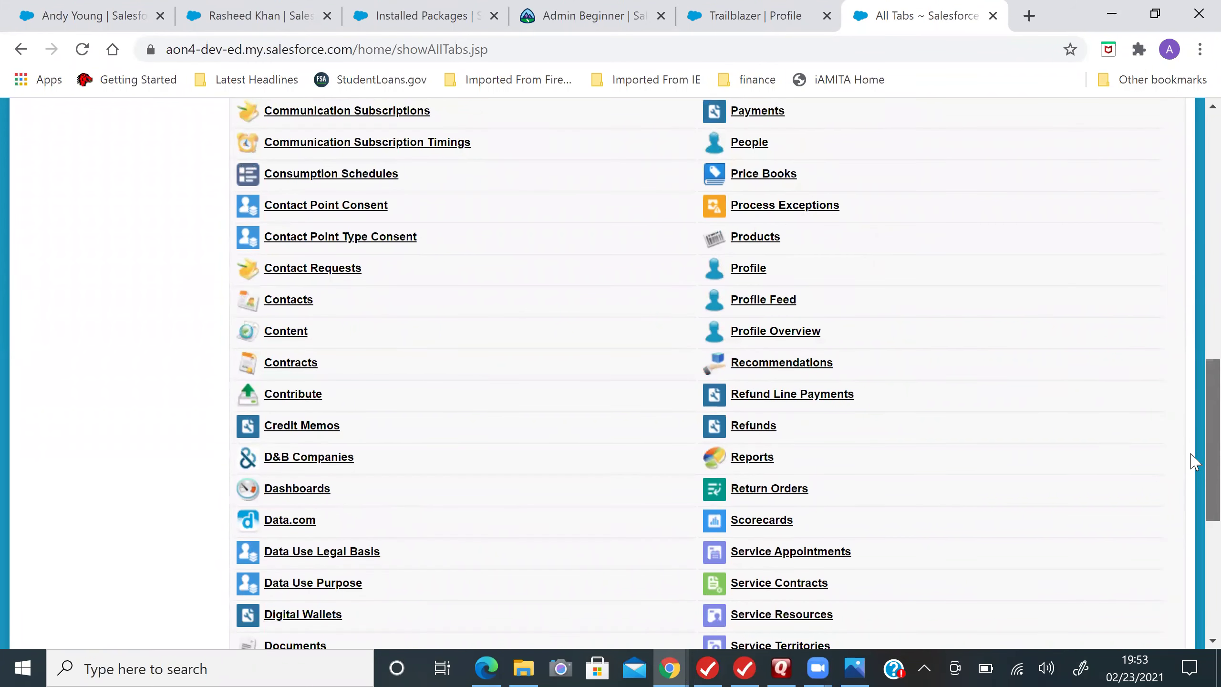
scroll(1196, 461, "down", 2)
left_click(295, 553)
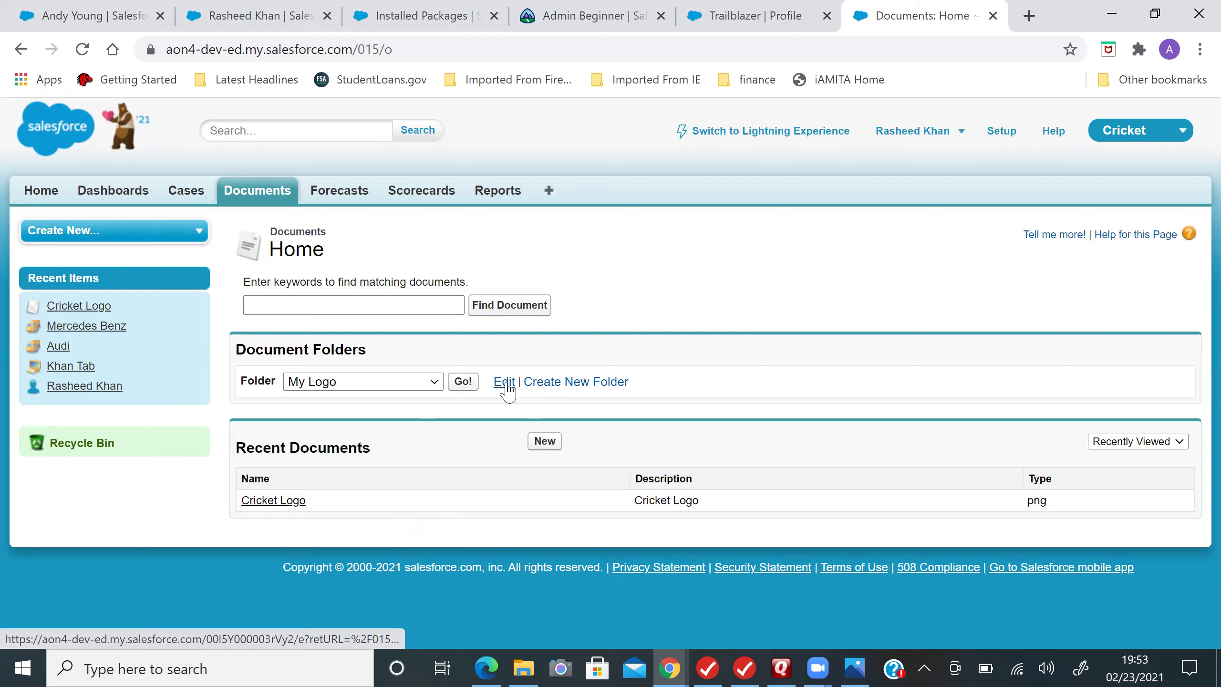
Step: Start a new document upload named Cricket Logo, externally available, with the description Cricket Logo and the folder My Logo
left_click(540, 440)
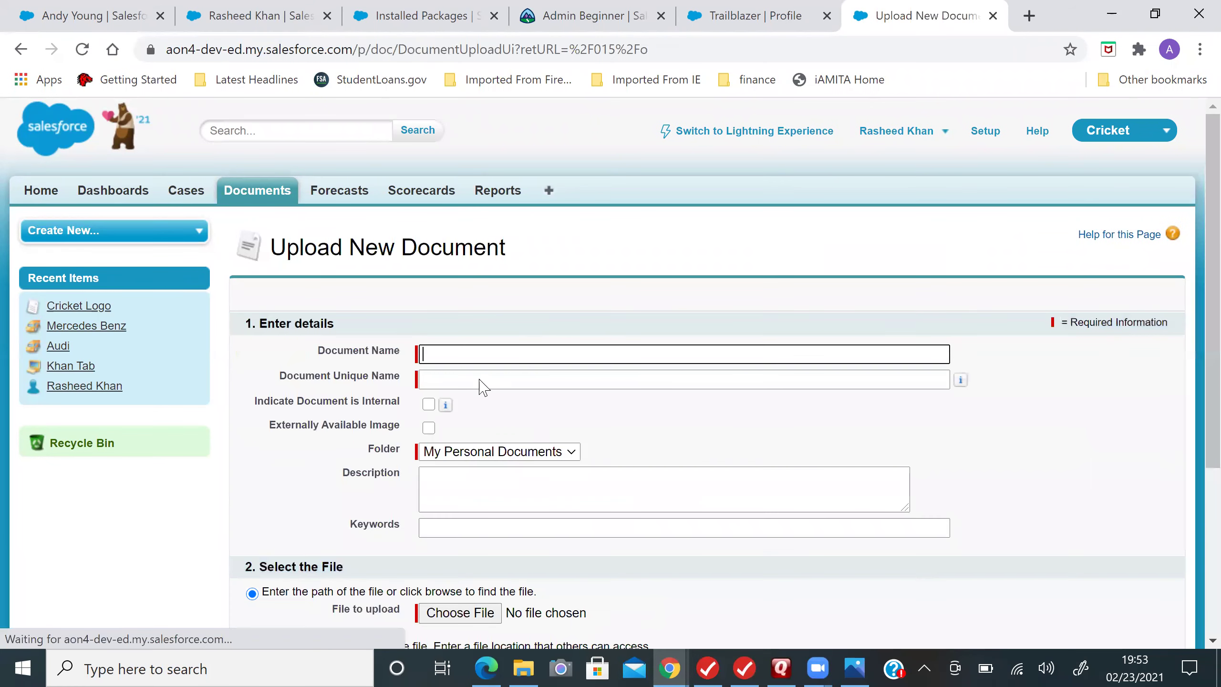
type("Cricket")
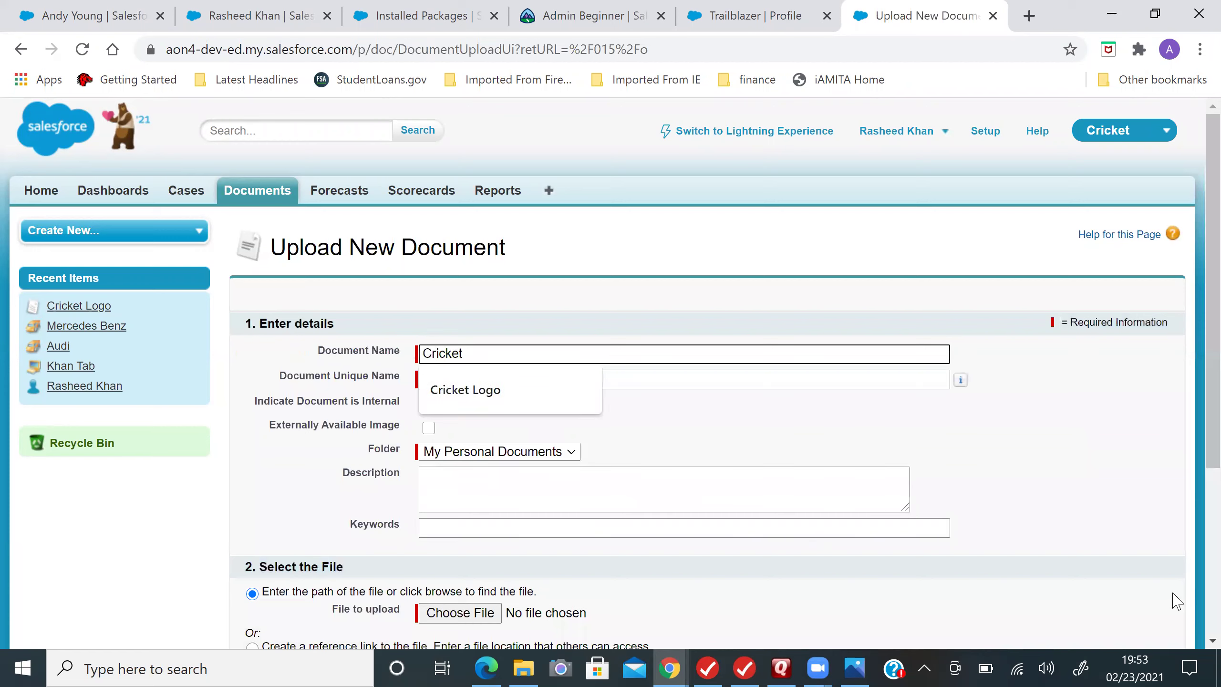
key("Down")
key("Tab")
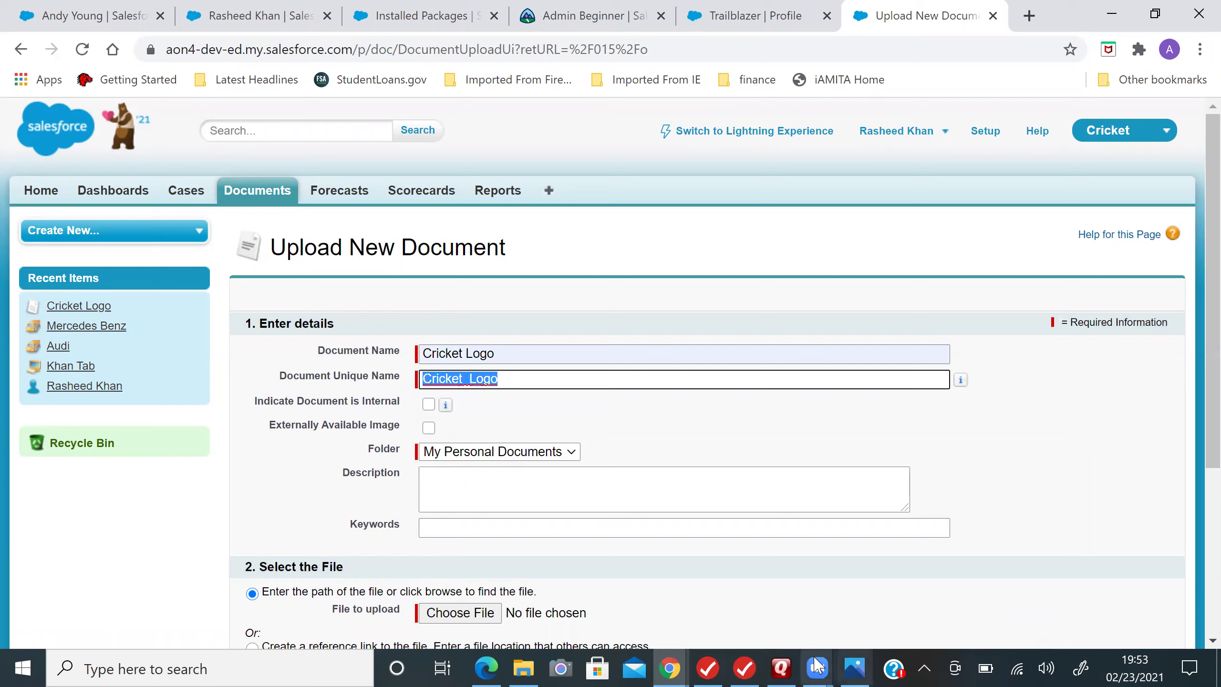
left_click(429, 428)
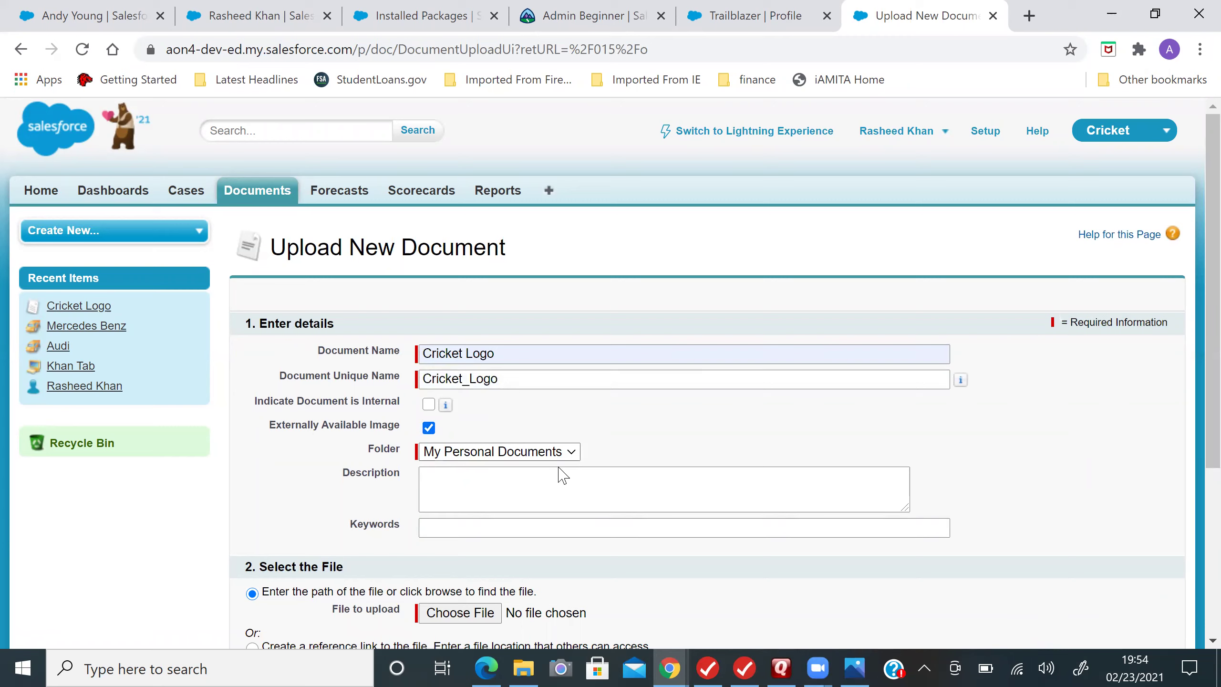
left_click(556, 490)
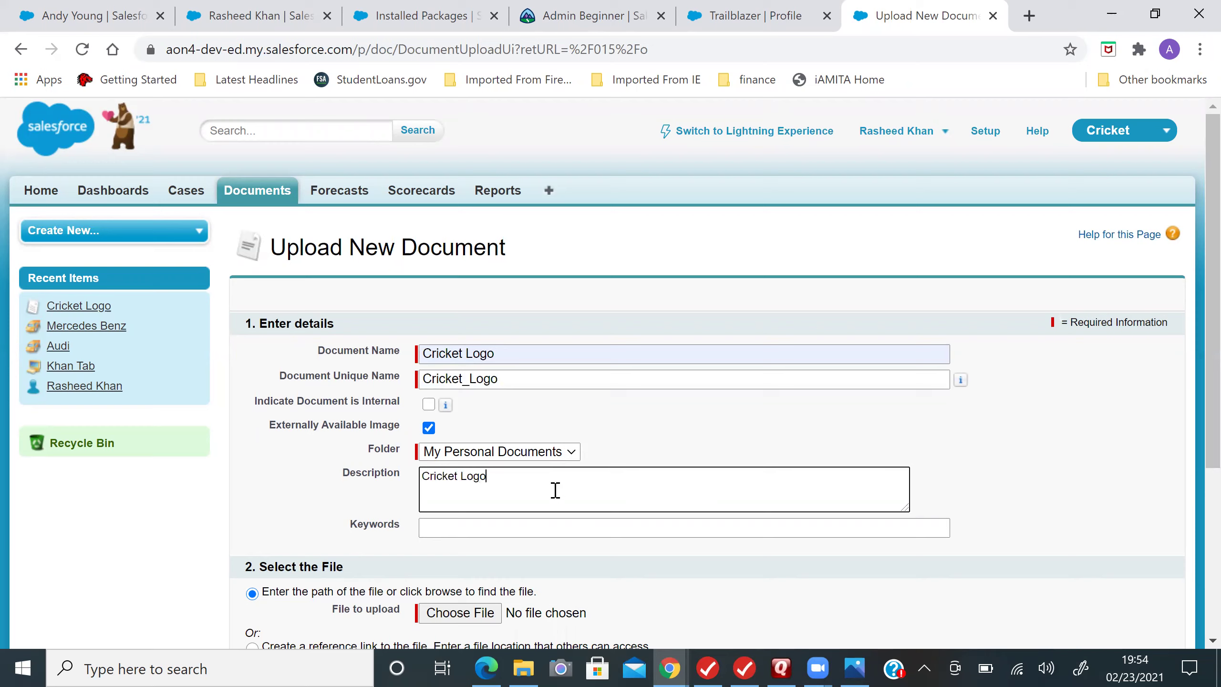
left_click(553, 454)
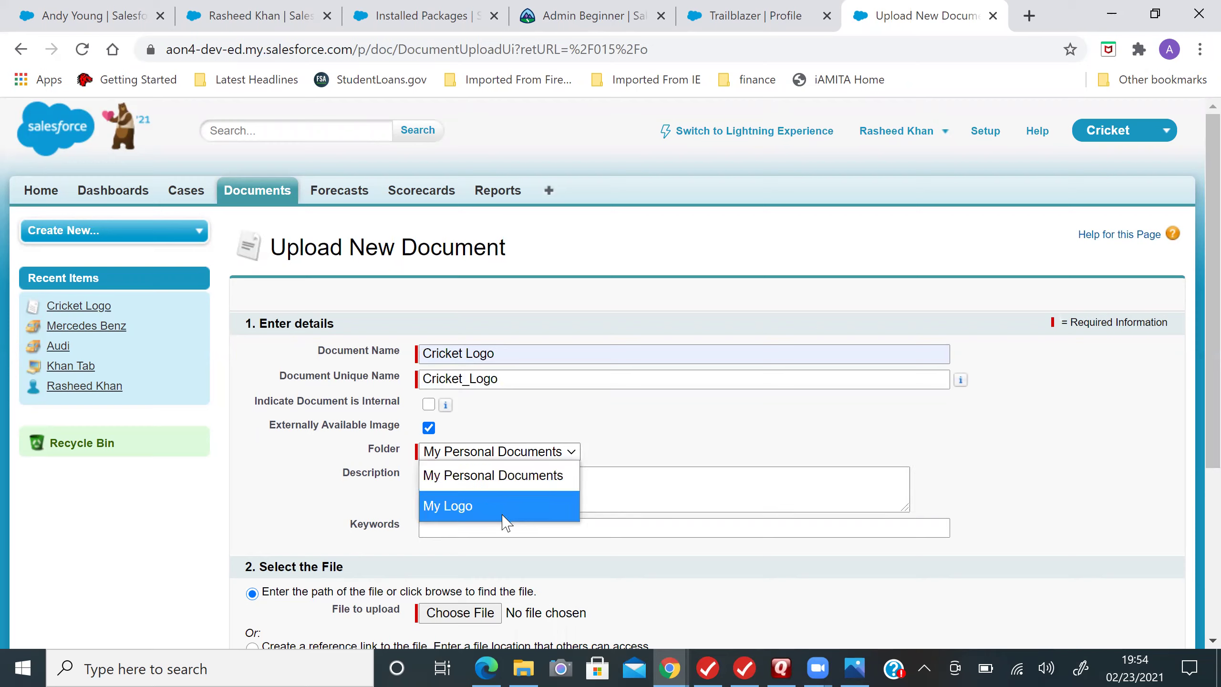
left_click(504, 506)
Step: Choose the Cricket Logo image from the computer's Documents folder as the file to upload
scroll(1195, 426, "down", 5)
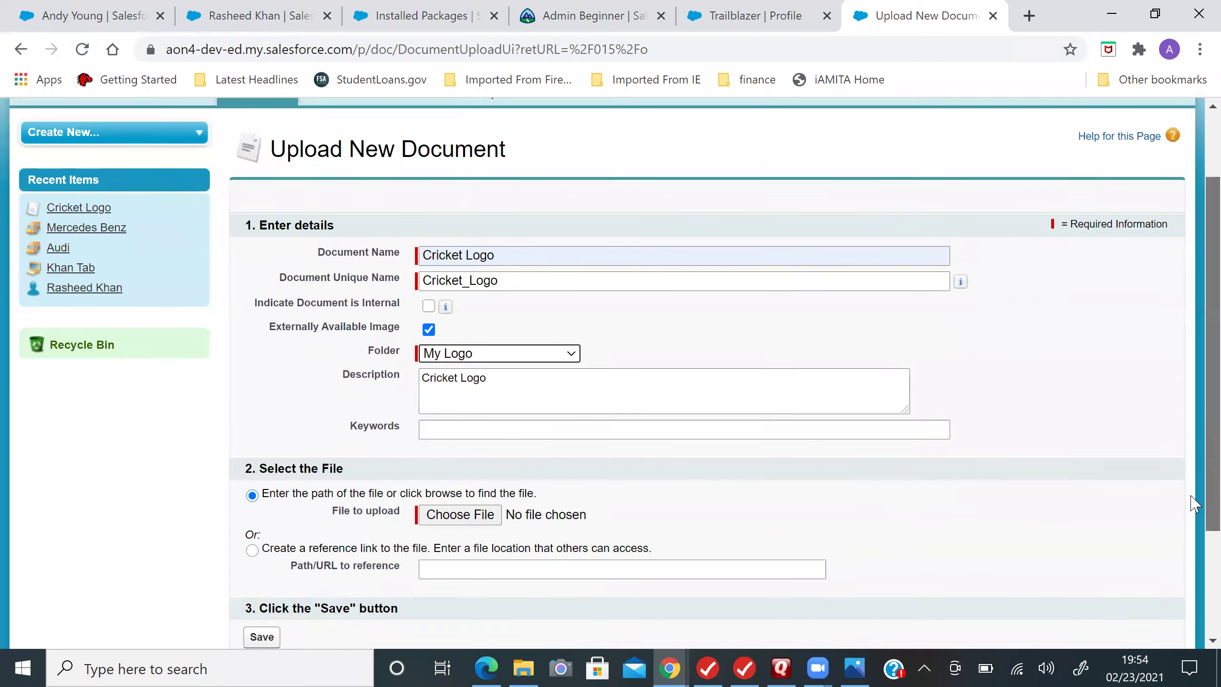
left_click(459, 400)
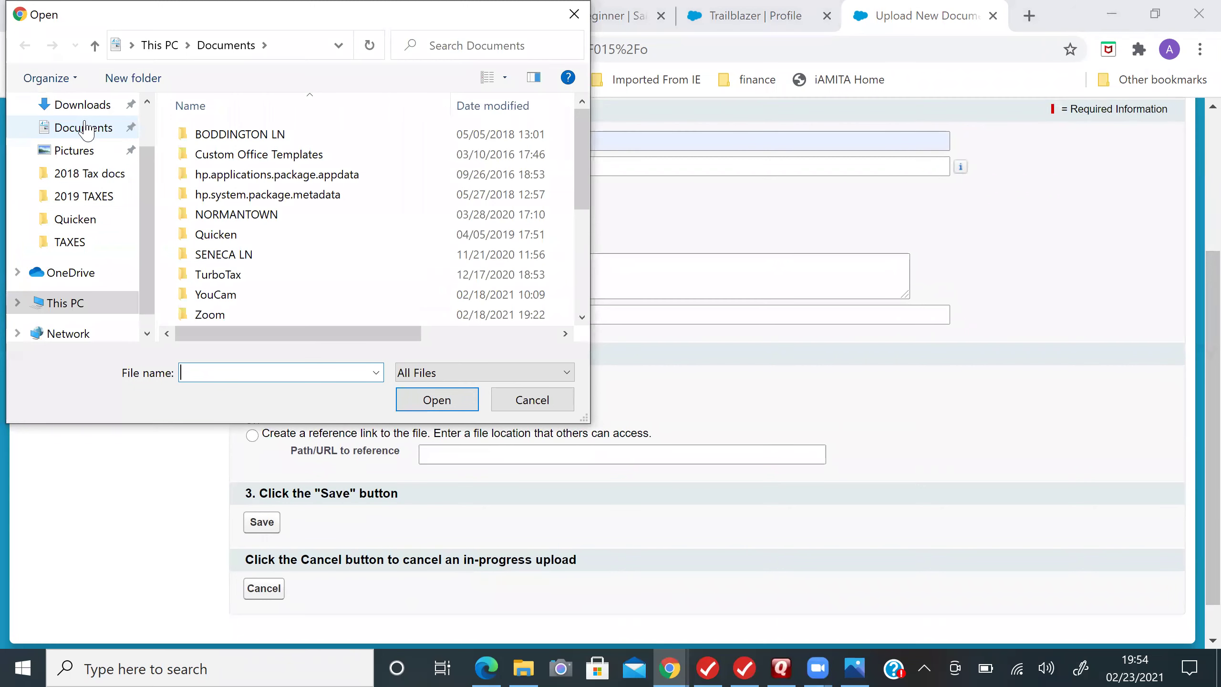
left_click(284, 218)
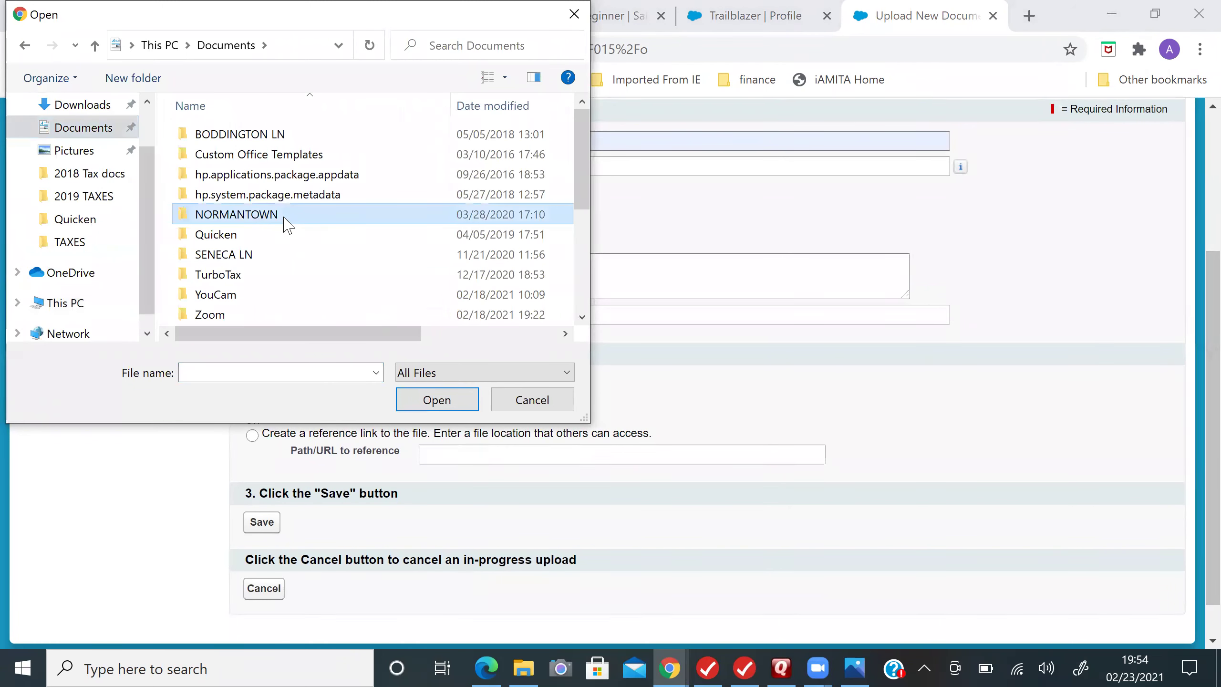
scroll(284, 219, "down", 3)
left_click(275, 235)
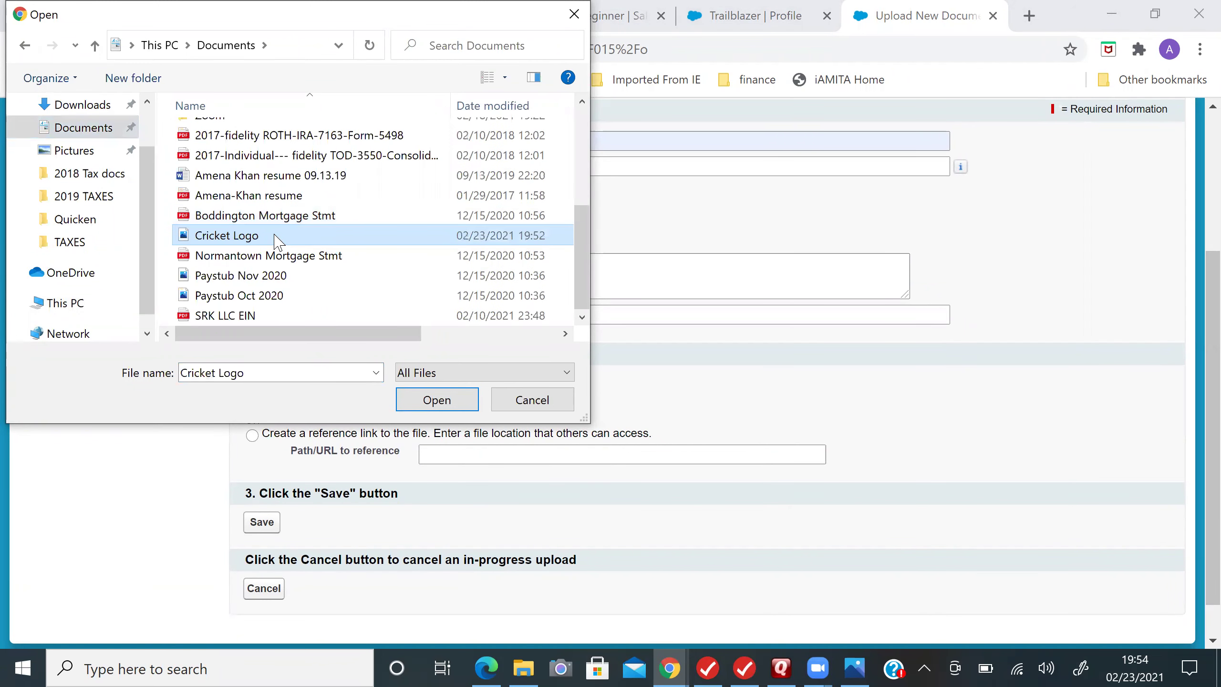
double_click(275, 235)
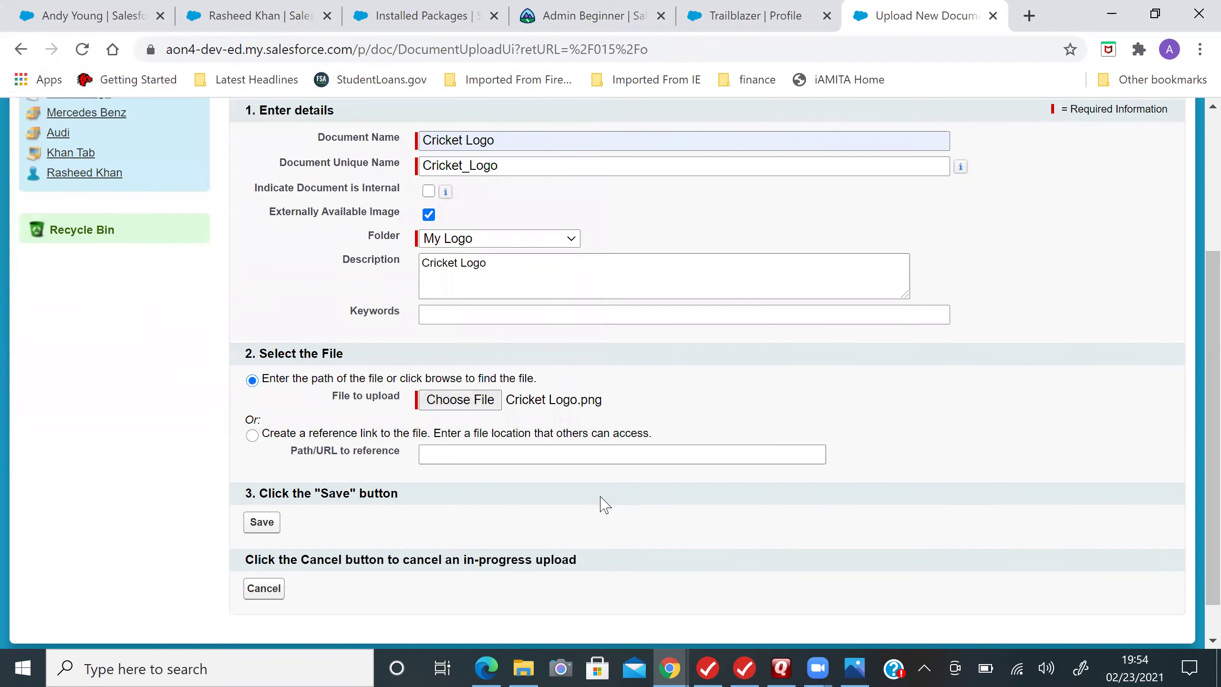
Step: Reopen the upload file selection and examine the properties of the Cricket Logo image in the Documents folder
left_click(443, 401)
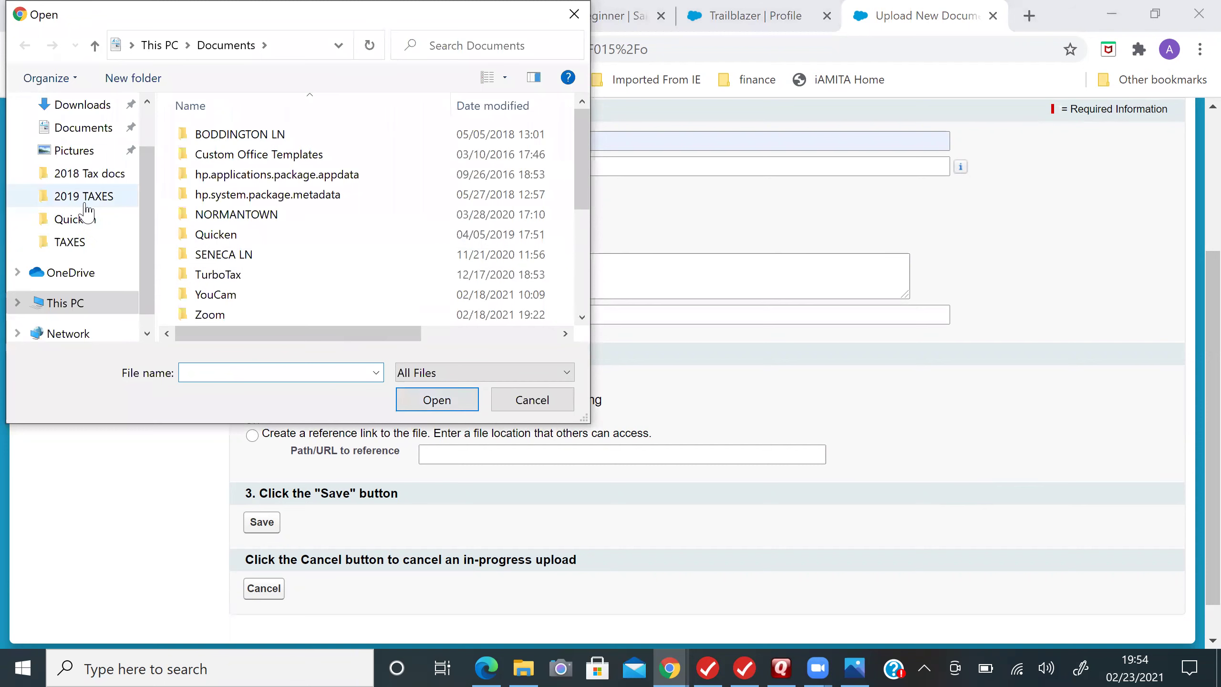
left_click(84, 129)
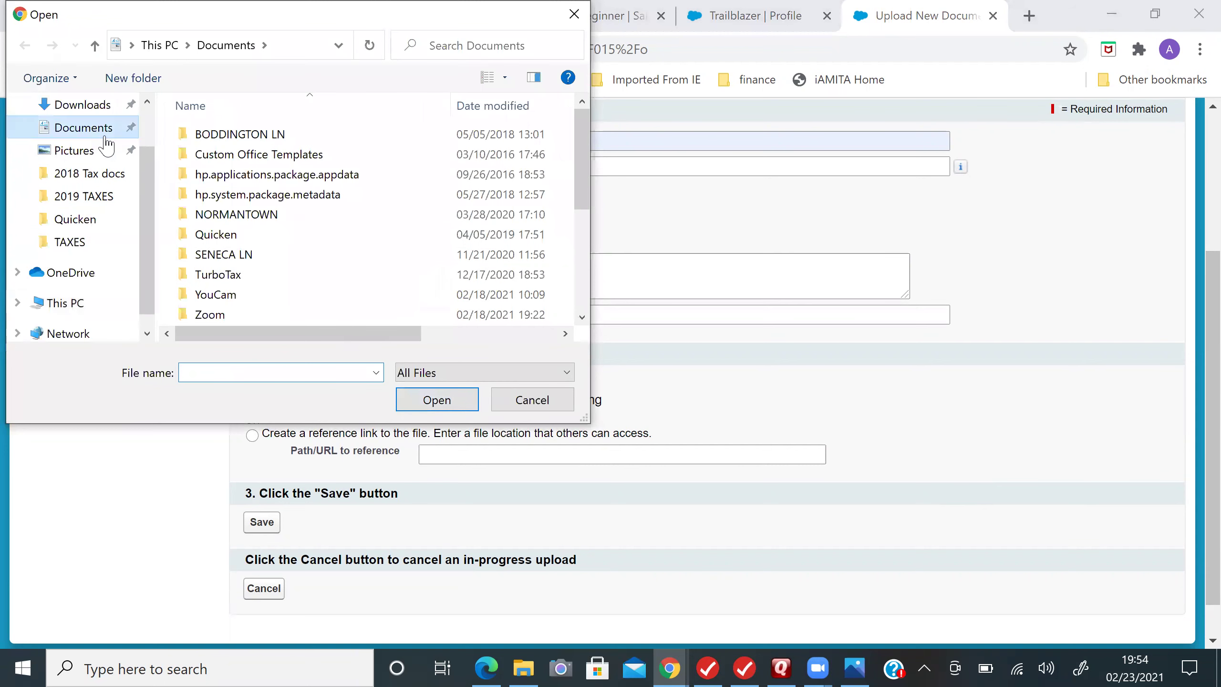
left_click(283, 216)
key("c")
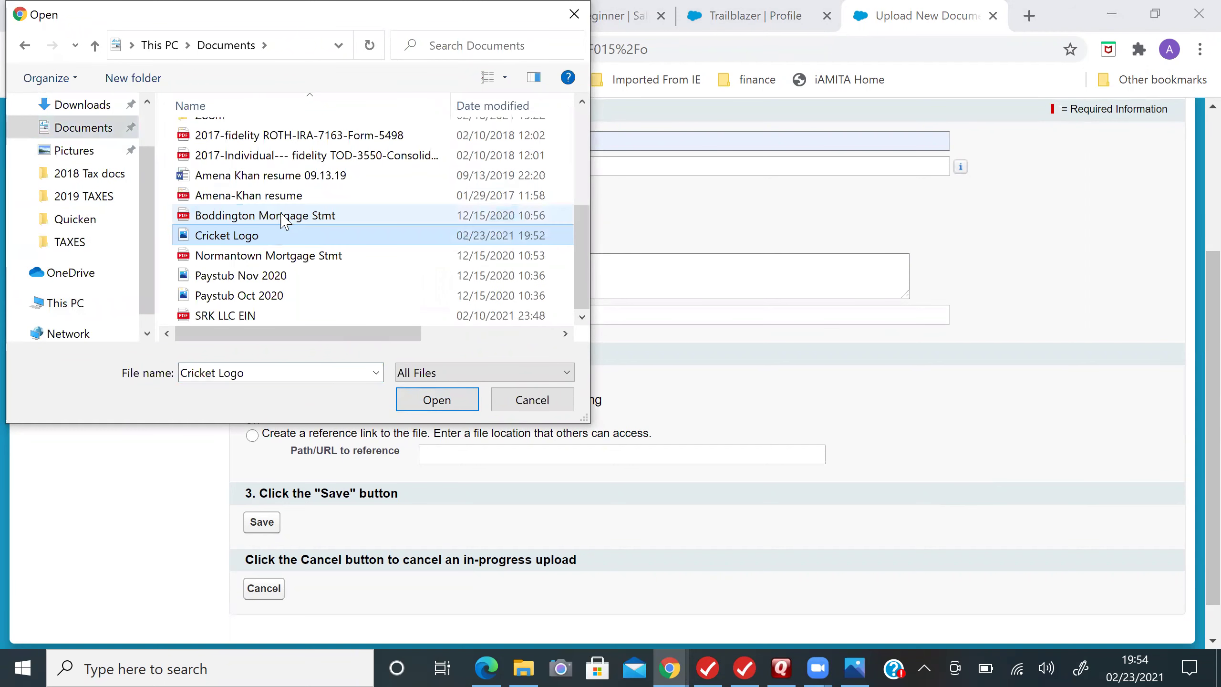
right_click(282, 237)
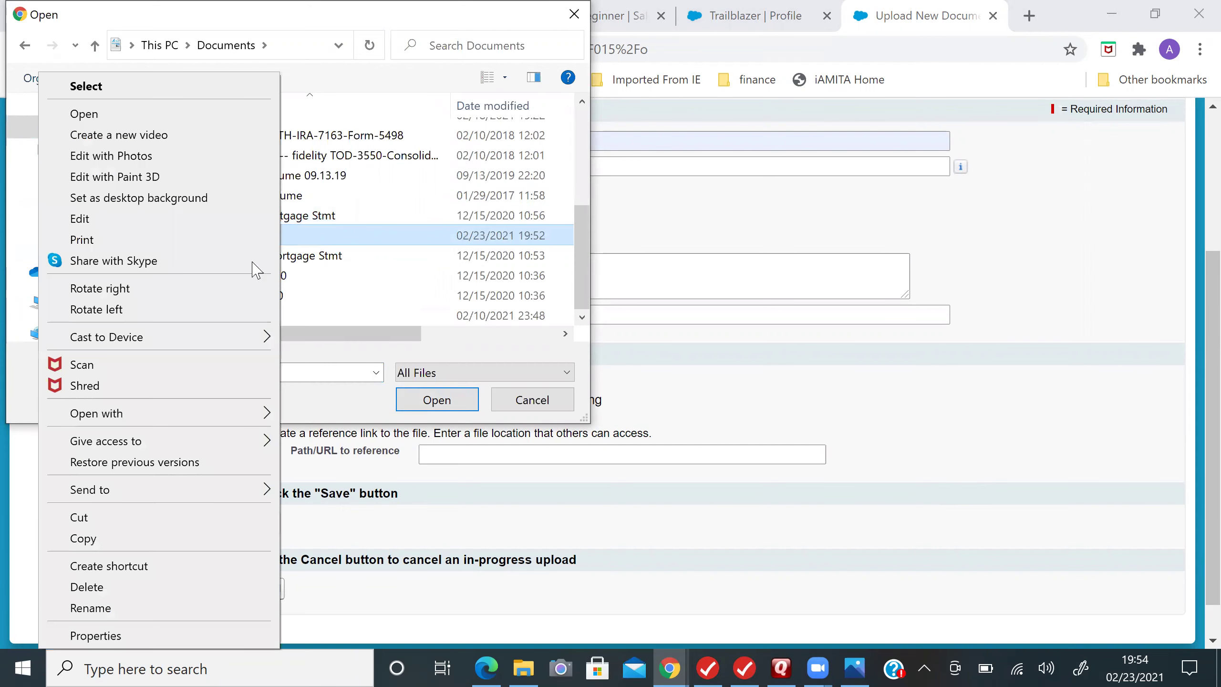
left_click(87, 636)
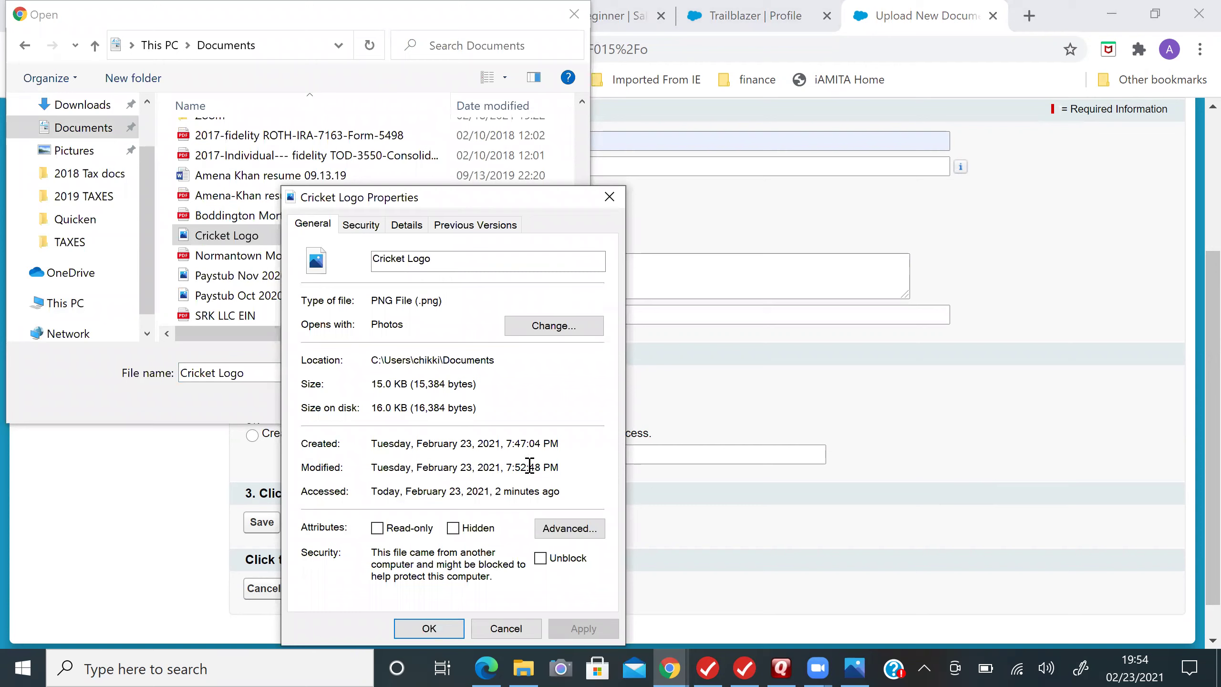
left_click(505, 627)
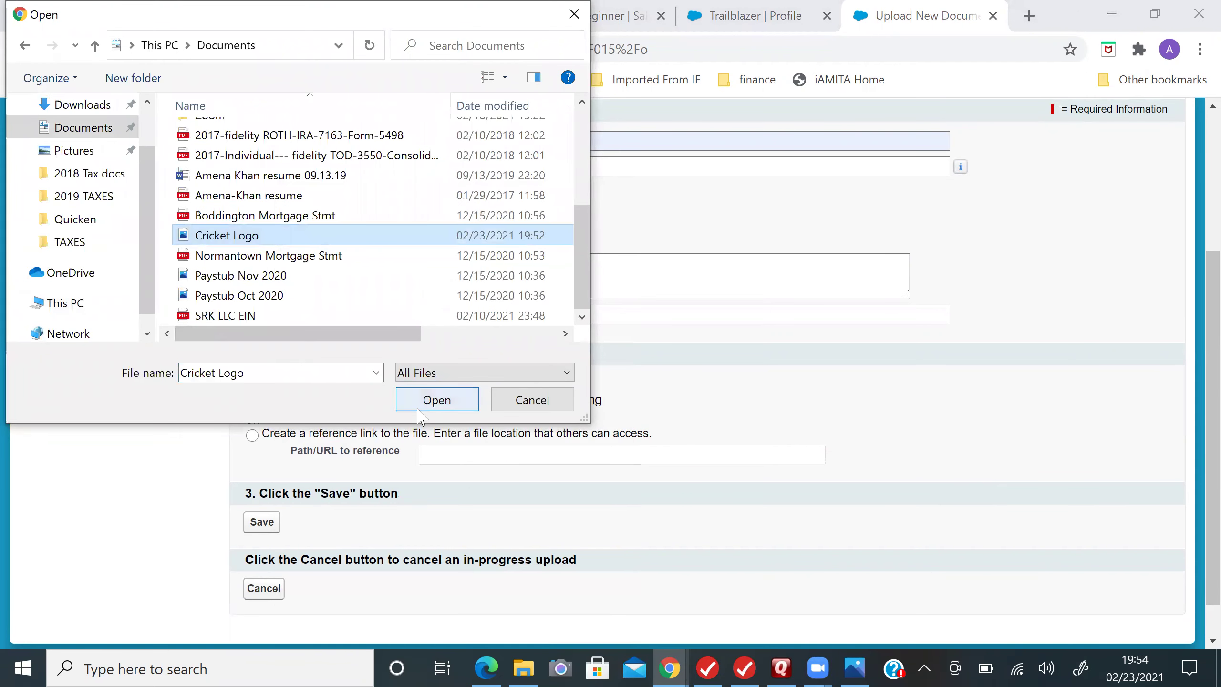
Step: Pick the Cricket Logo image again as the upload file and try to save the new document
left_click(417, 407)
scroll(1191, 522, "down", 2)
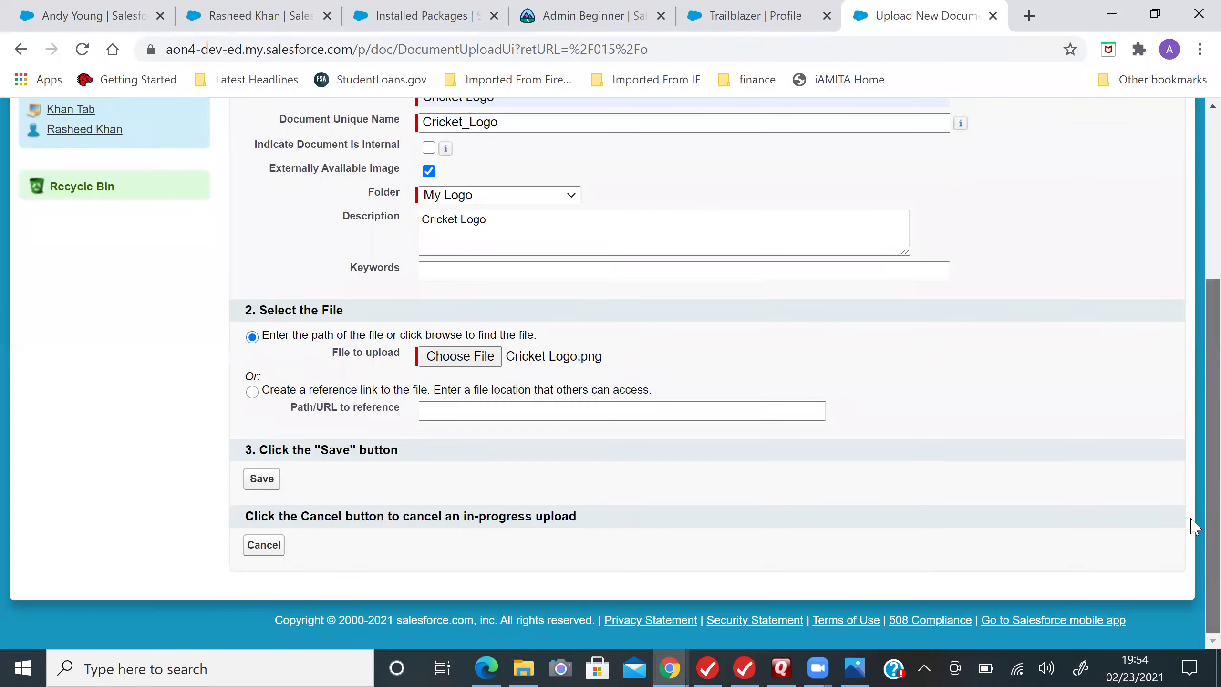
left_click(262, 481)
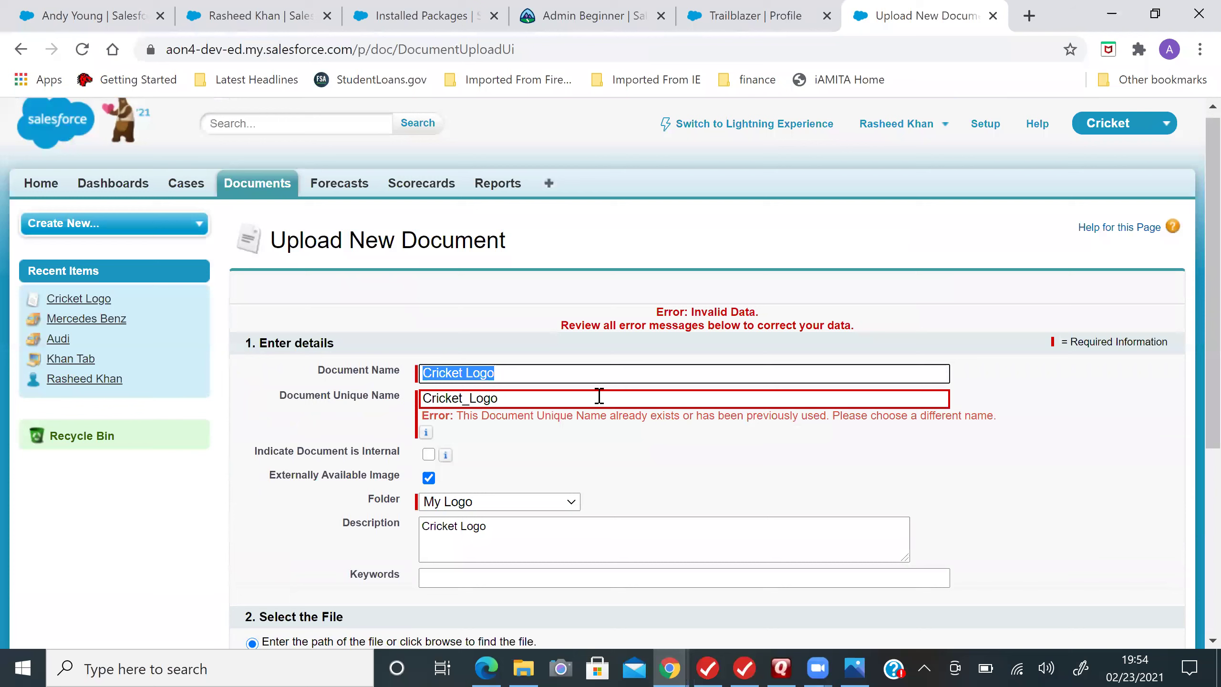
Step: Change the document name to Cricket Logo1, the unique name to Cricket_Logo1 and the description to Cricket Logo1
left_click(573, 375)
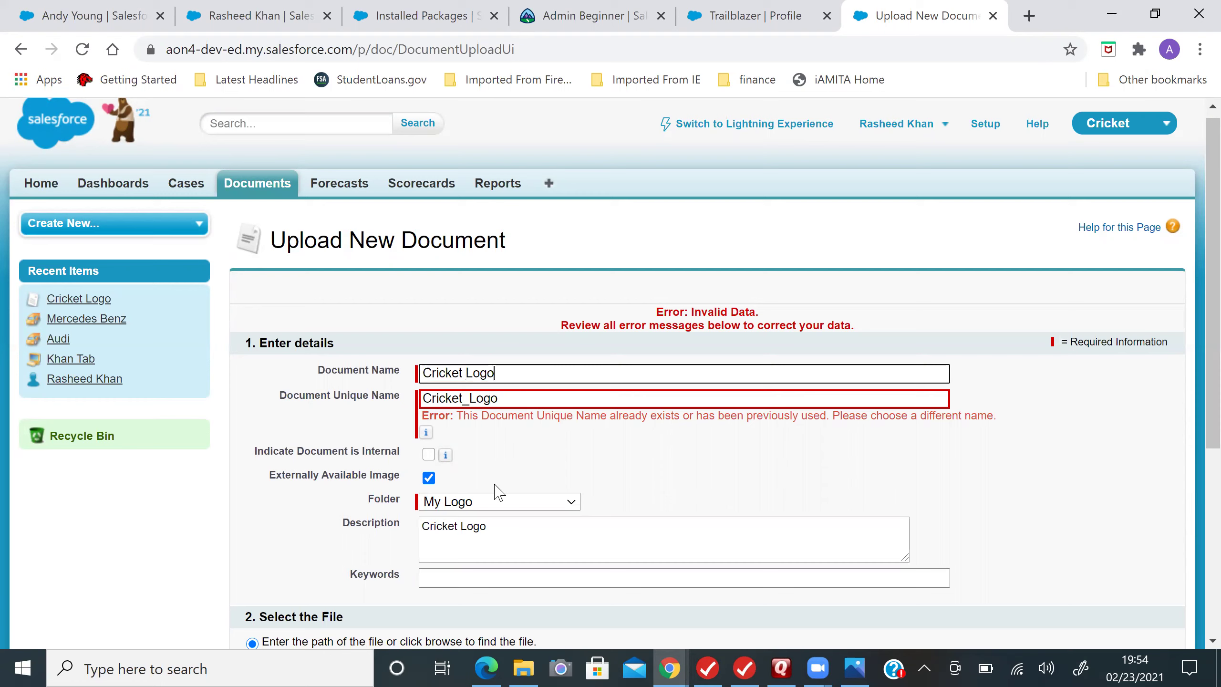
left_click(510, 402)
type("1")
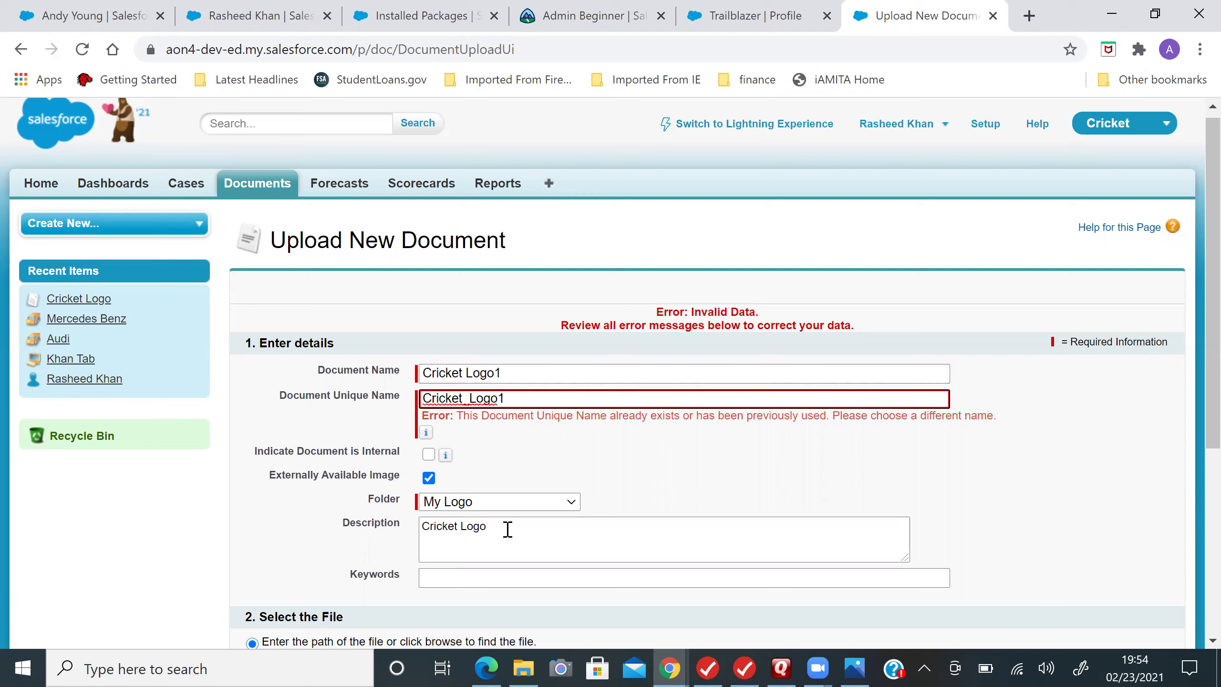
left_click(505, 502)
left_click(533, 560)
left_click(518, 546)
type("Cricket Logo")
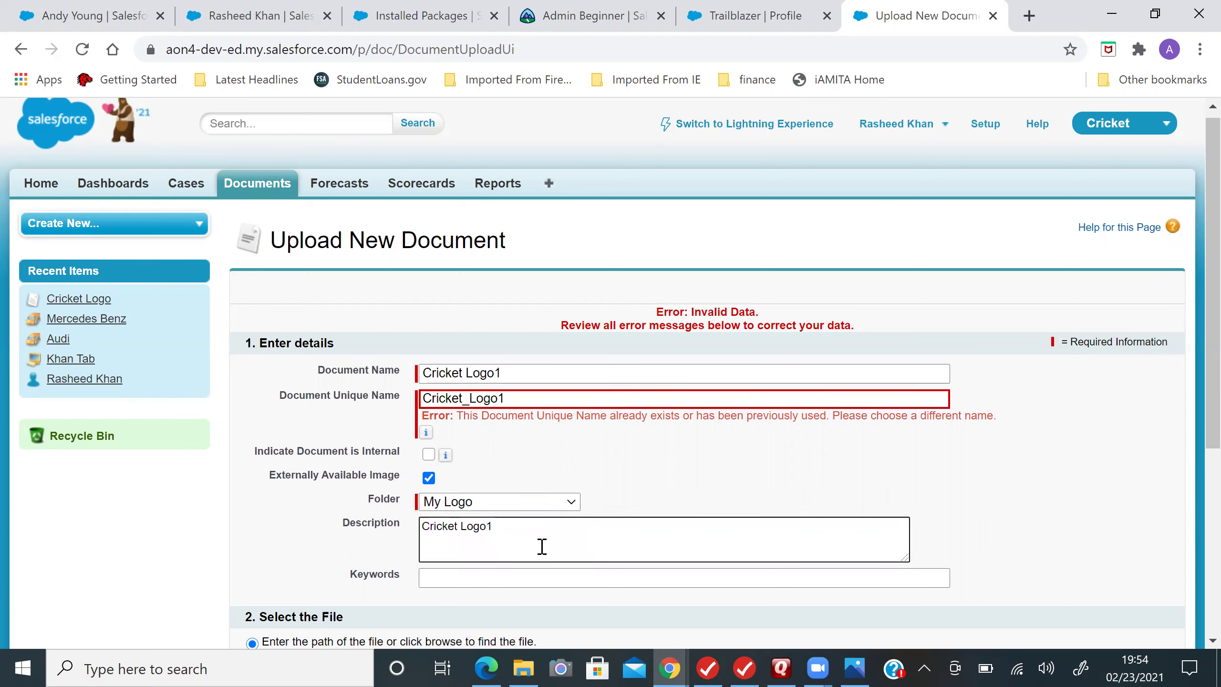
Step: Attach the Cricket Logo image from the Documents folder, save the document and review its details and image
scroll(1196, 501, "down", 5)
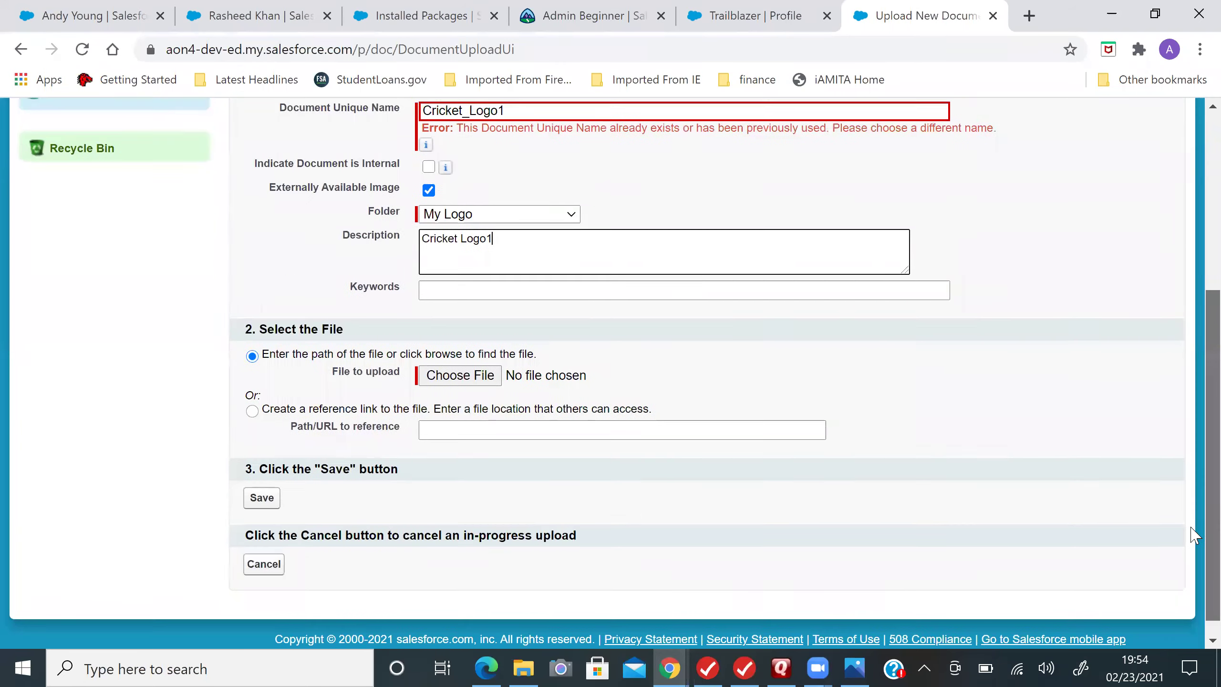
left_click(459, 368)
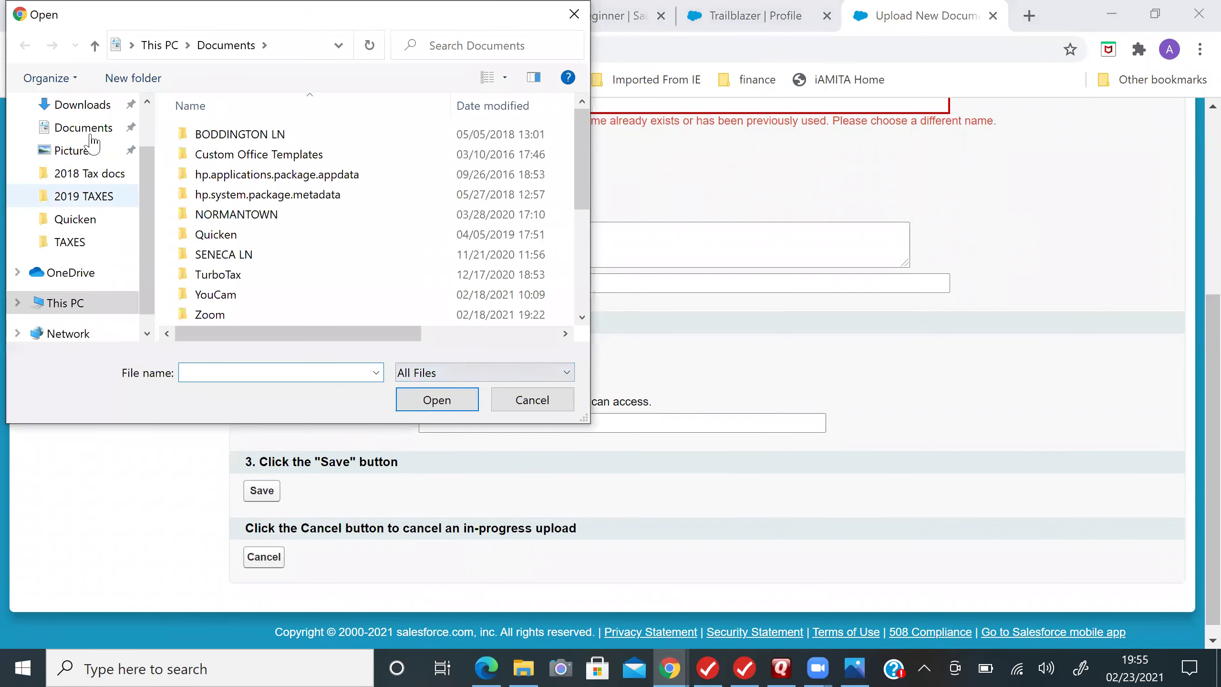
left_click(246, 259)
scroll(247, 259, "down", 3)
left_click(251, 236)
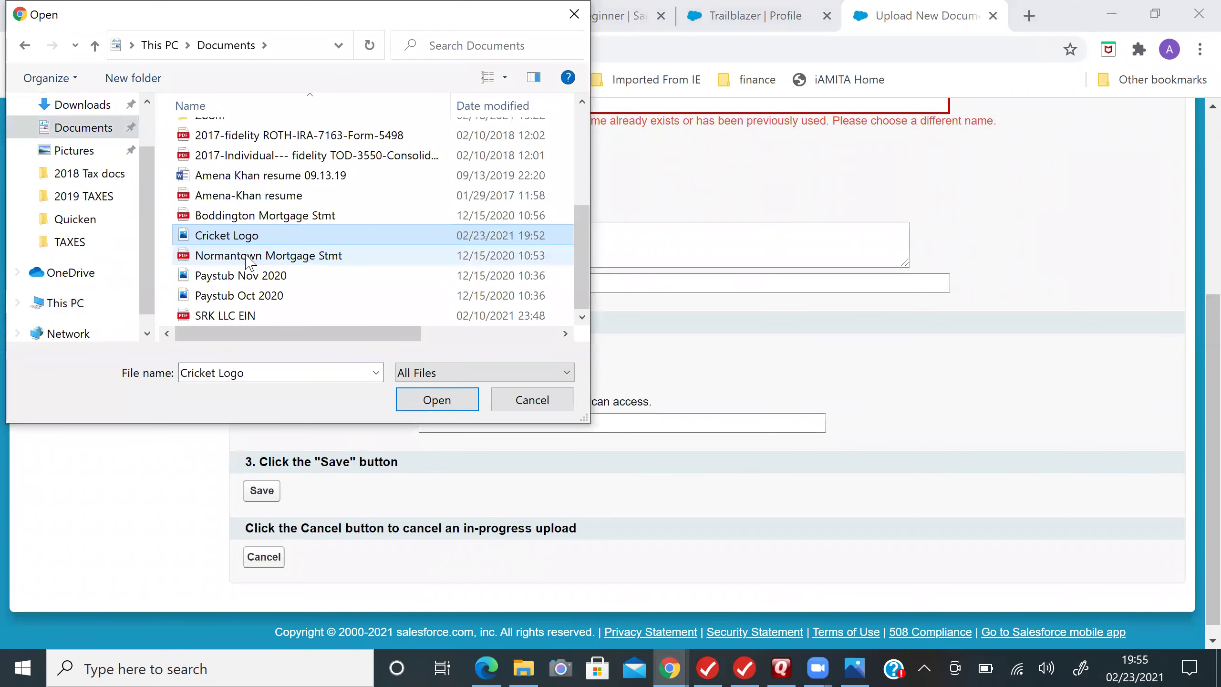
double_click(251, 236)
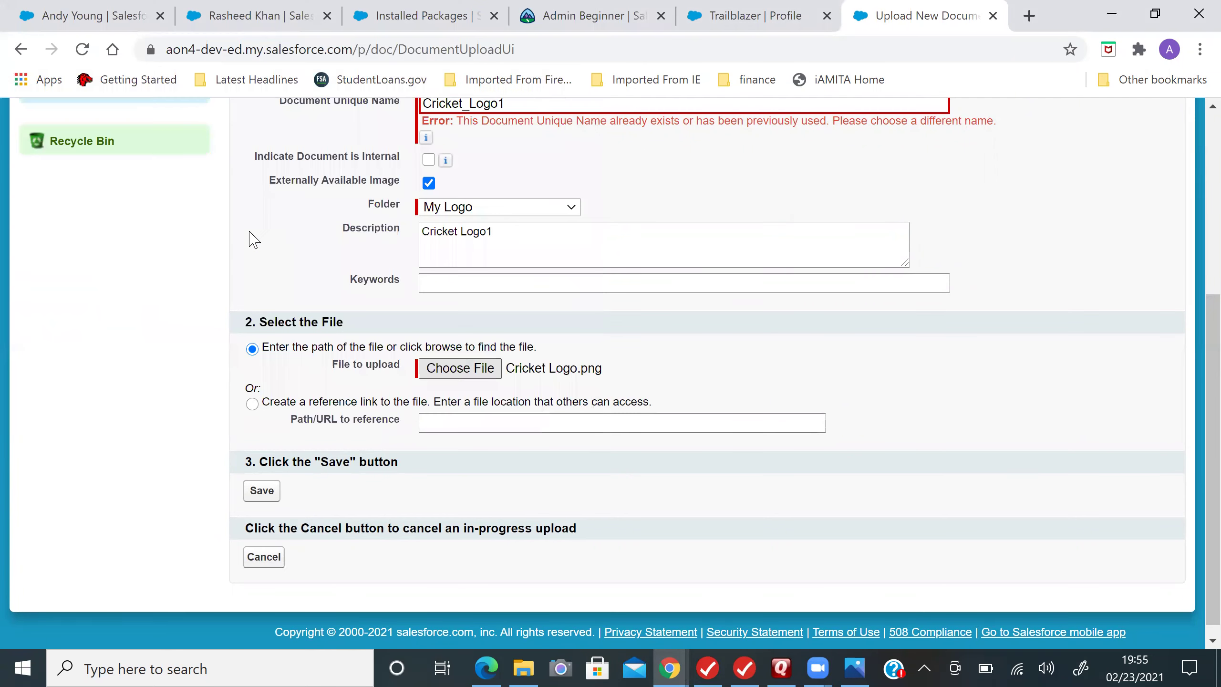
left_click(262, 490)
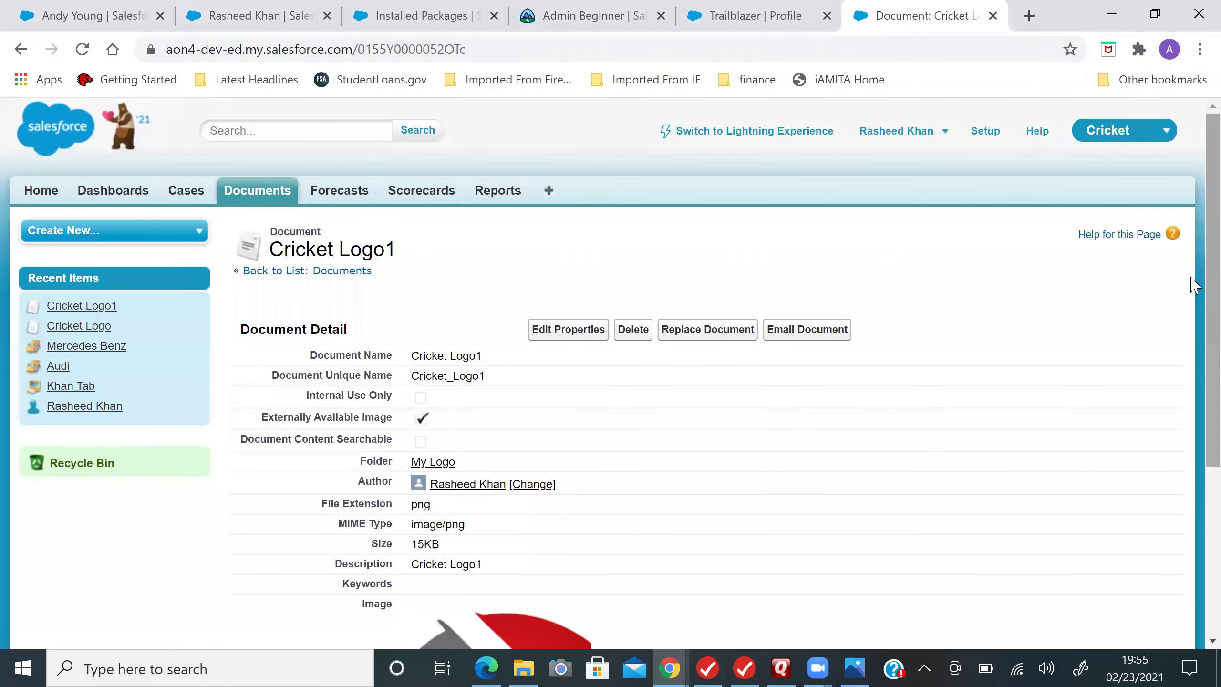
scroll(1195, 288, "down", 5)
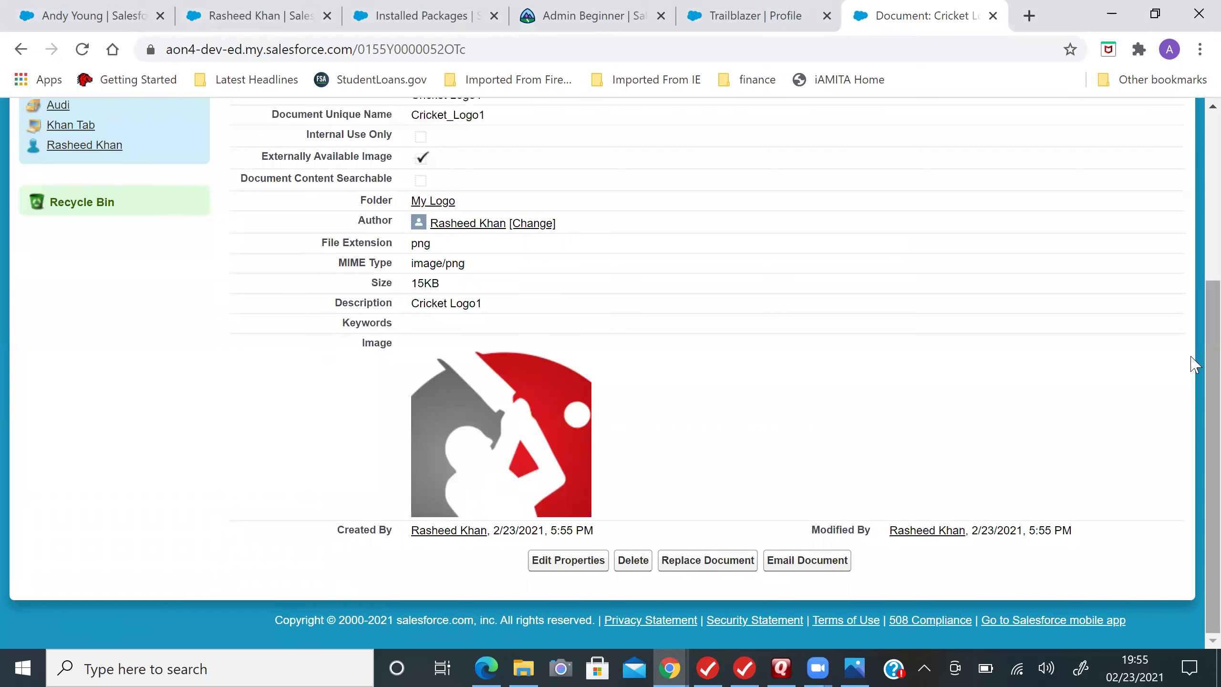
scroll(1194, 356, "up", 5)
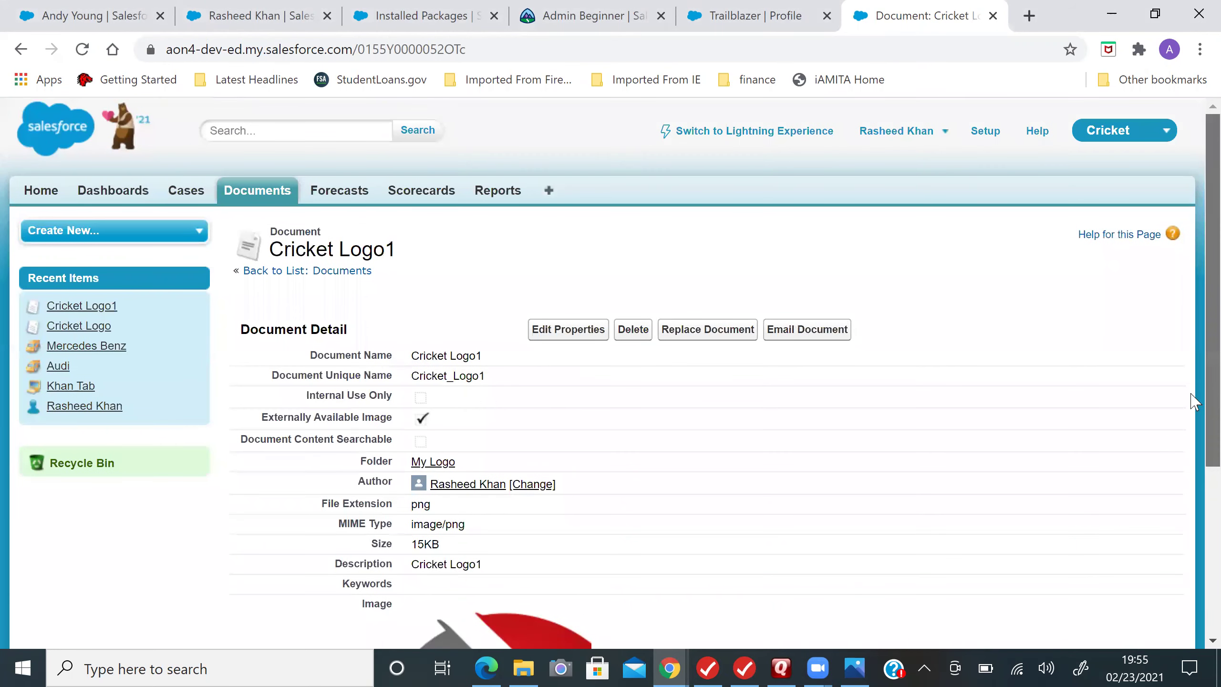
scroll(1195, 404, "down", 5)
scroll(1194, 142, "up", 5)
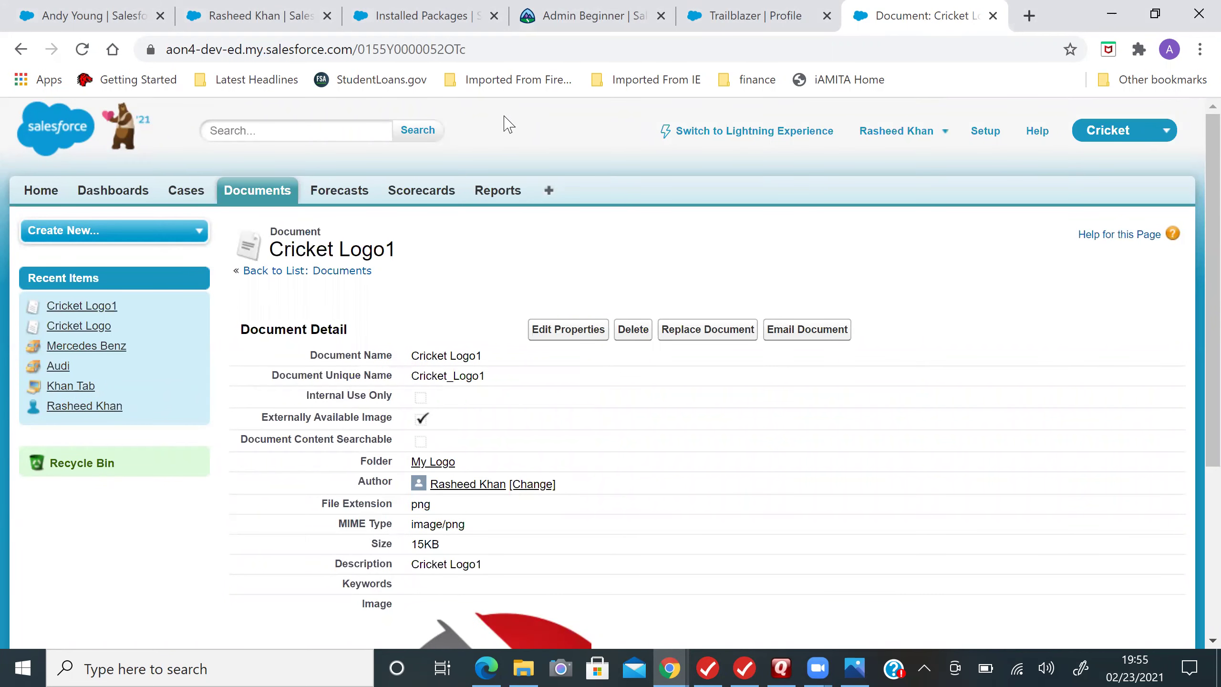
Step: Return to Setup and open the Cricket custom app for editing
left_click(49, 197)
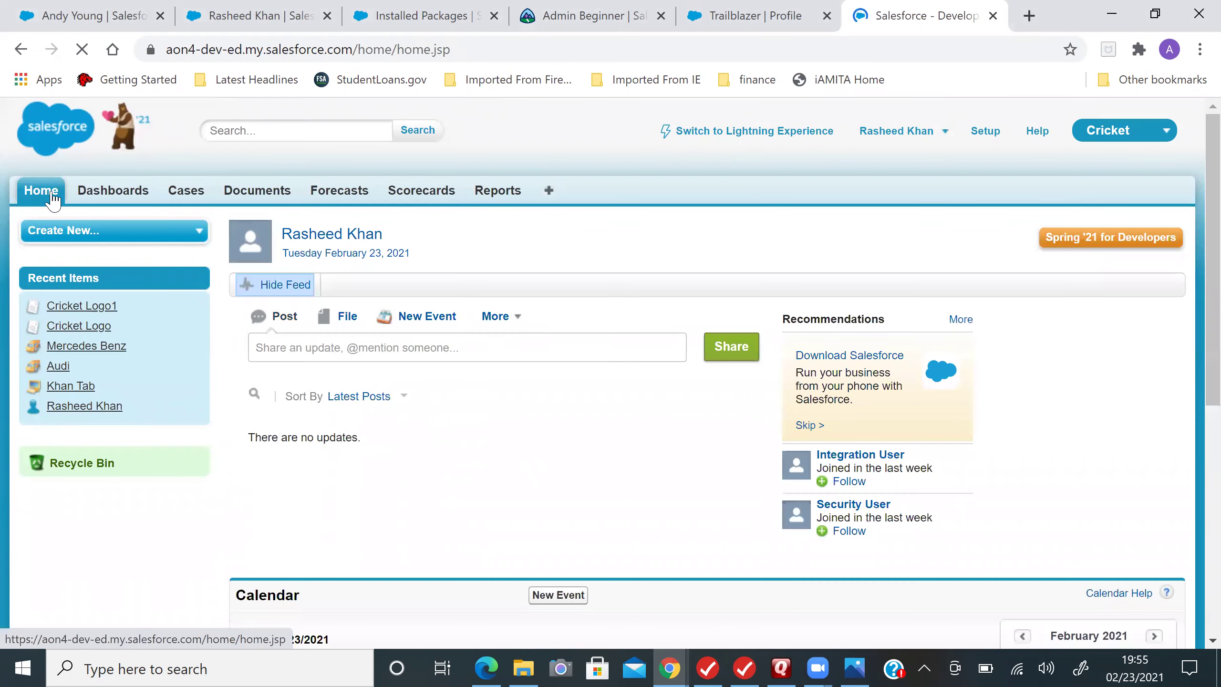
left_click(981, 132)
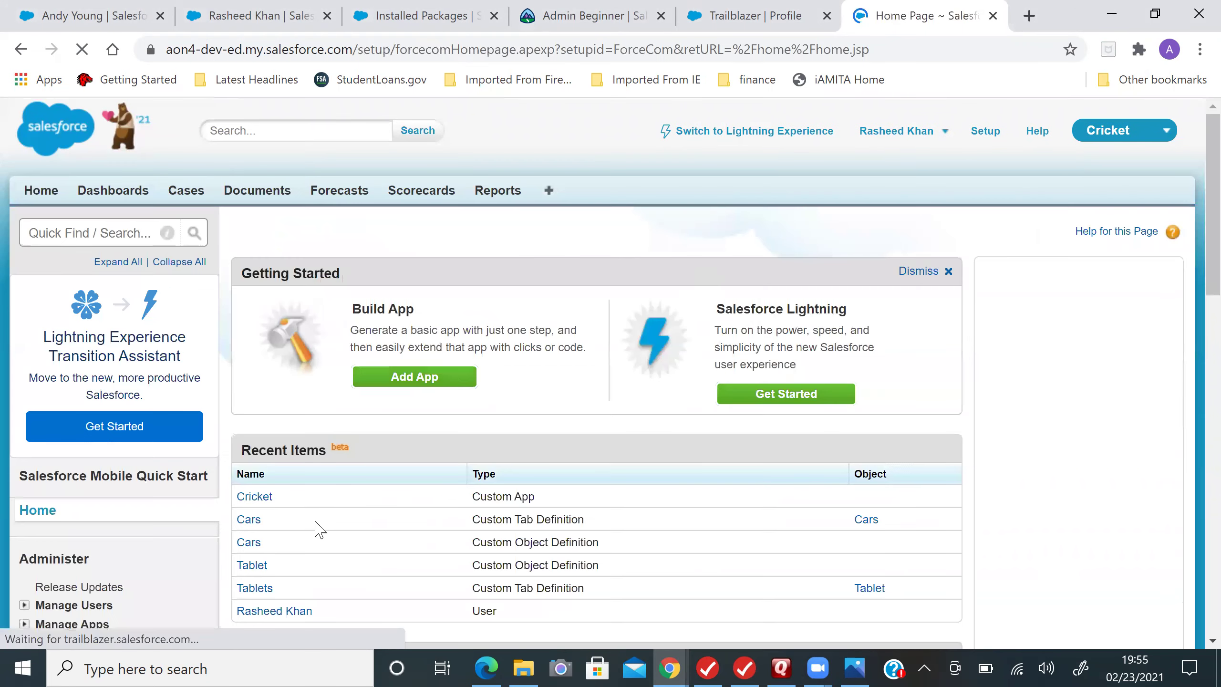
left_click(257, 499)
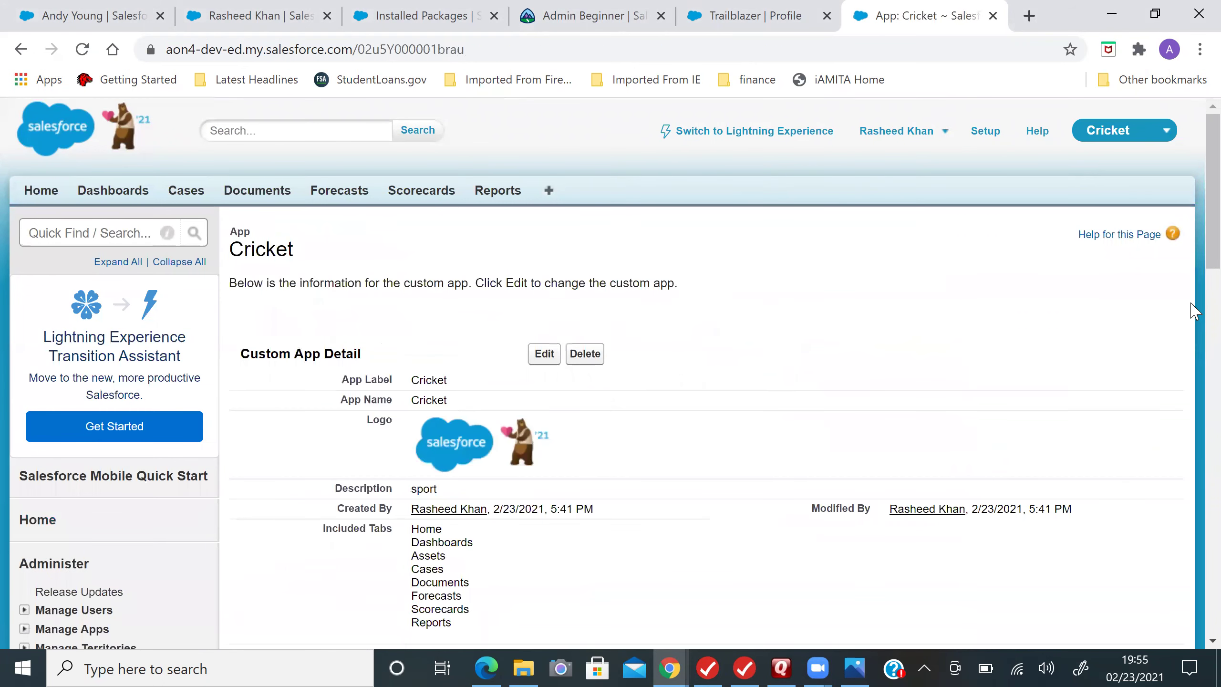
scroll(1197, 260, "down", 5)
scroll(1195, 264, "up", 5)
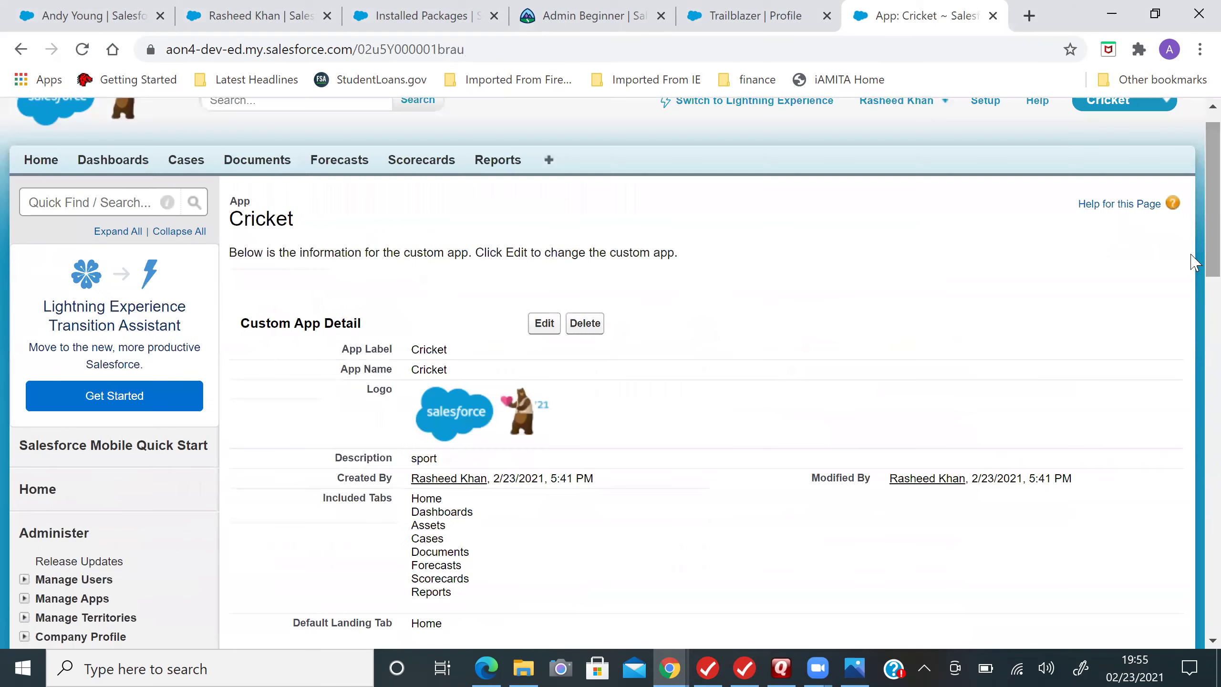
left_click(544, 328)
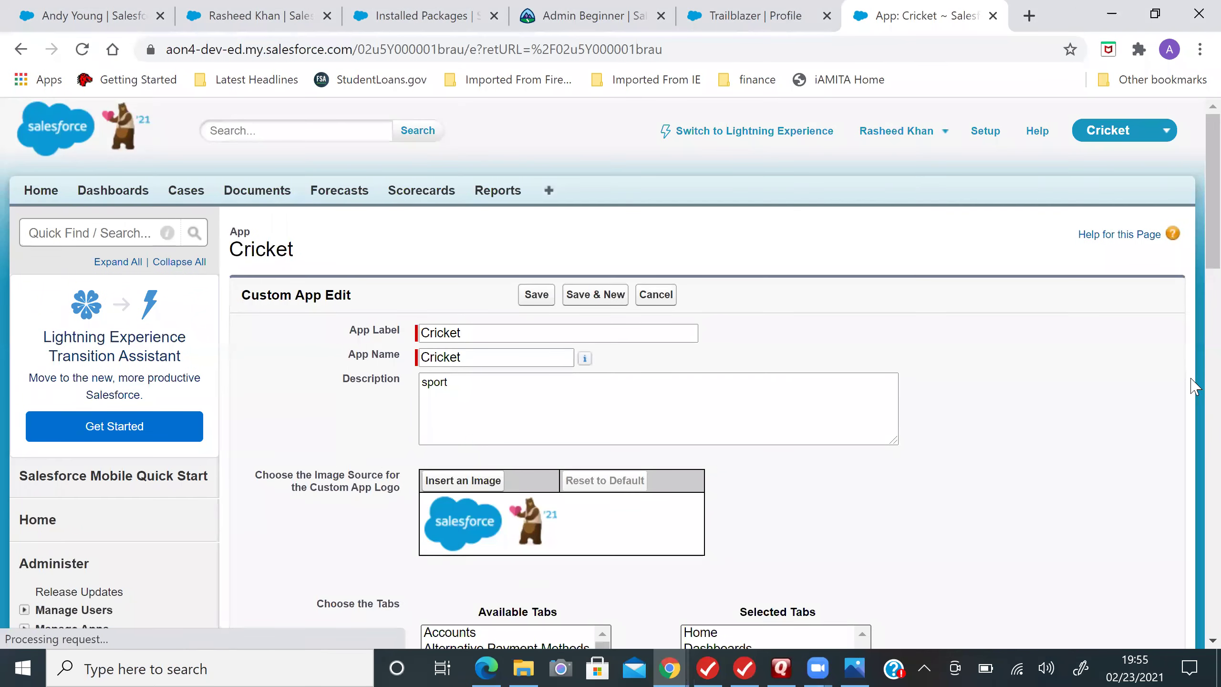
Step: Insert Cricket Logo1 from the My Logo folder as the Cricket app's logo and save the app
scroll(1195, 289, "down", 10)
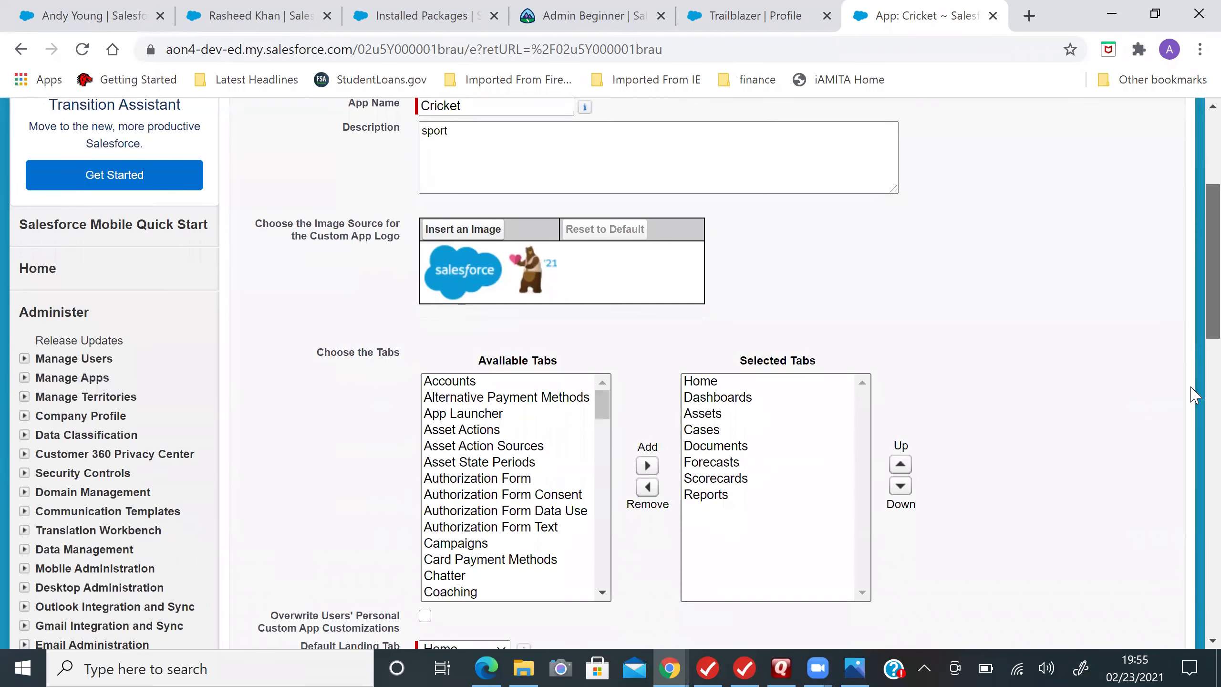
scroll(1191, 541, "down", 8)
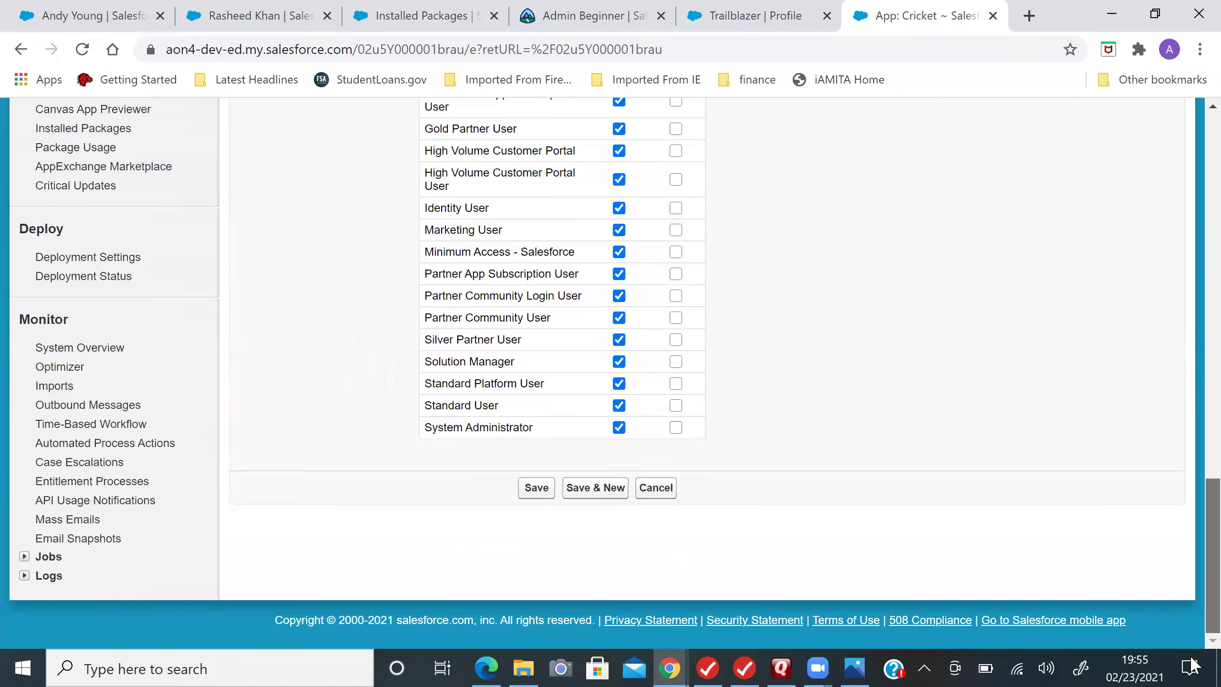
scroll(1195, 332, "up", 20)
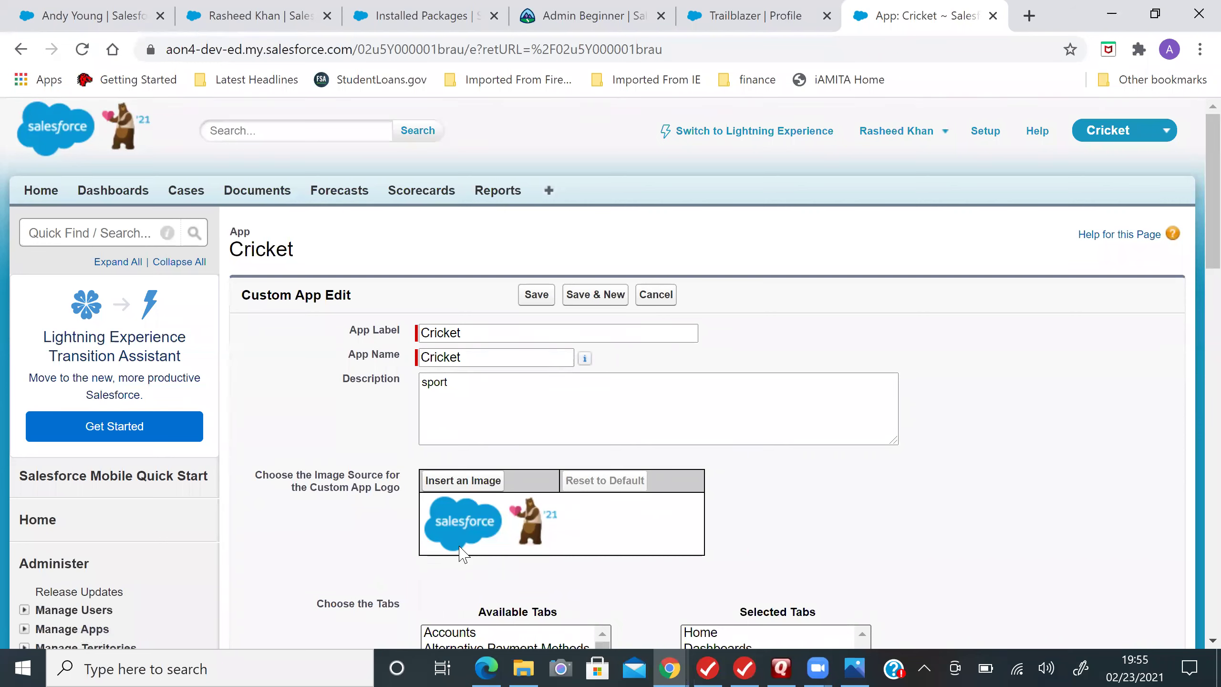
left_click(465, 481)
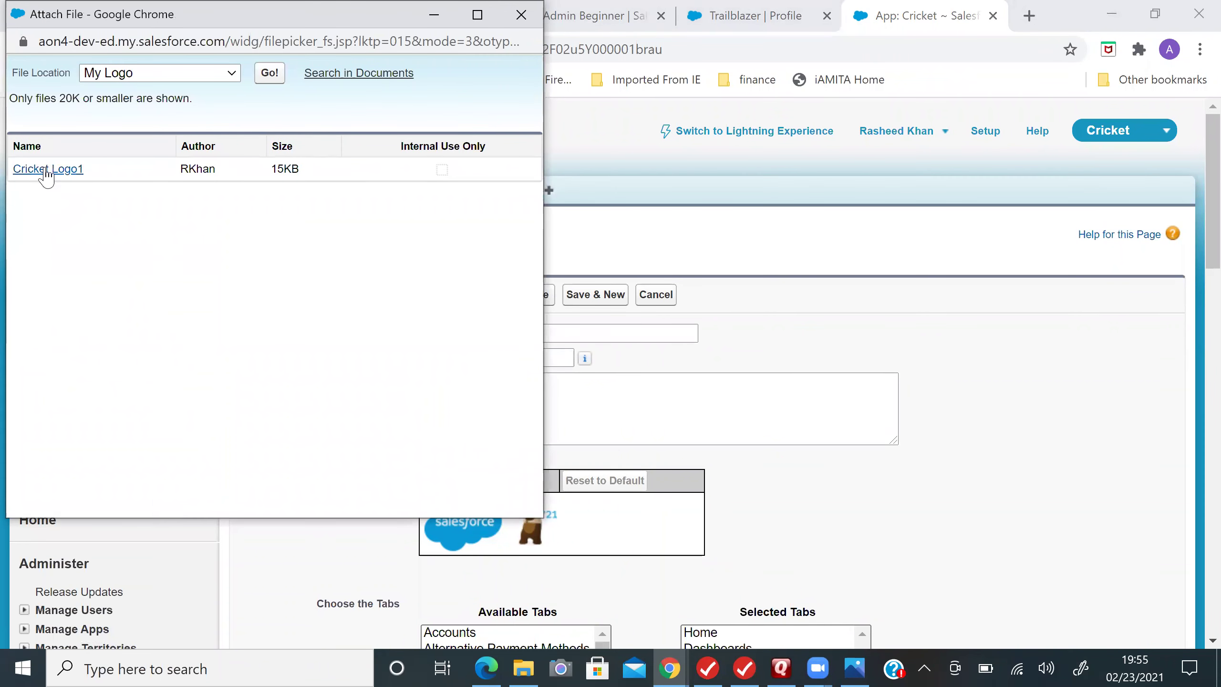
left_click(46, 169)
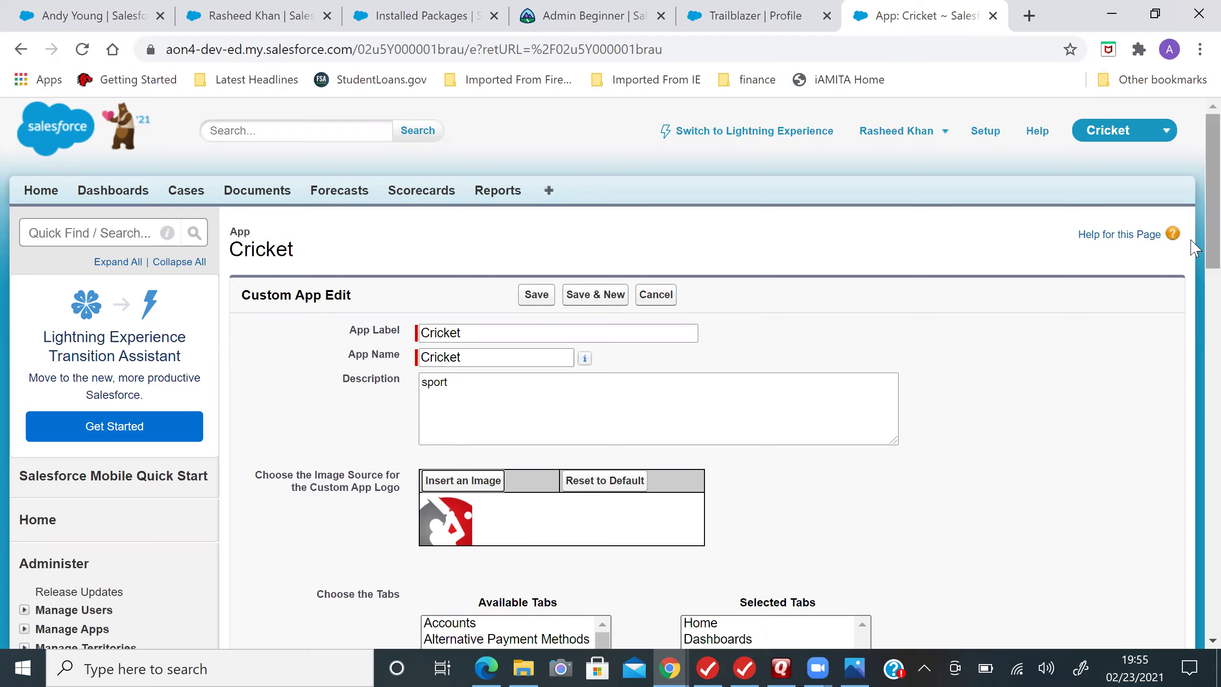
scroll(1193, 337, "down", 1)
scroll(1194, 418, "down", 15)
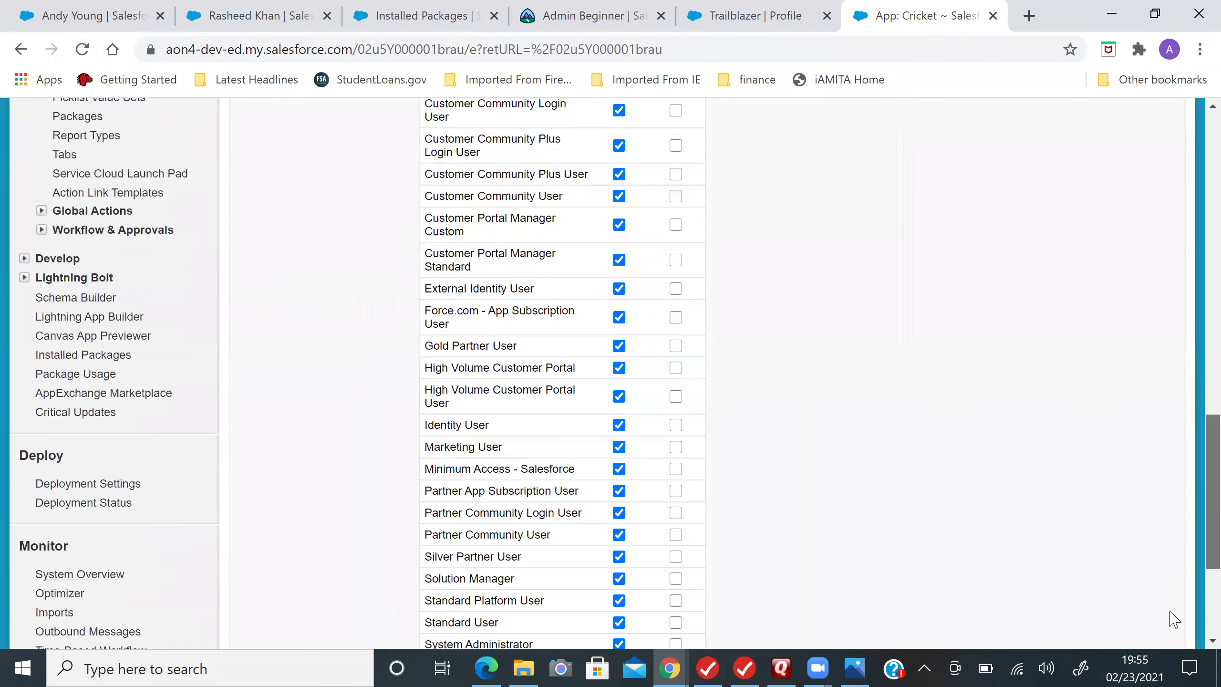
scroll(1156, 427, "up", 10)
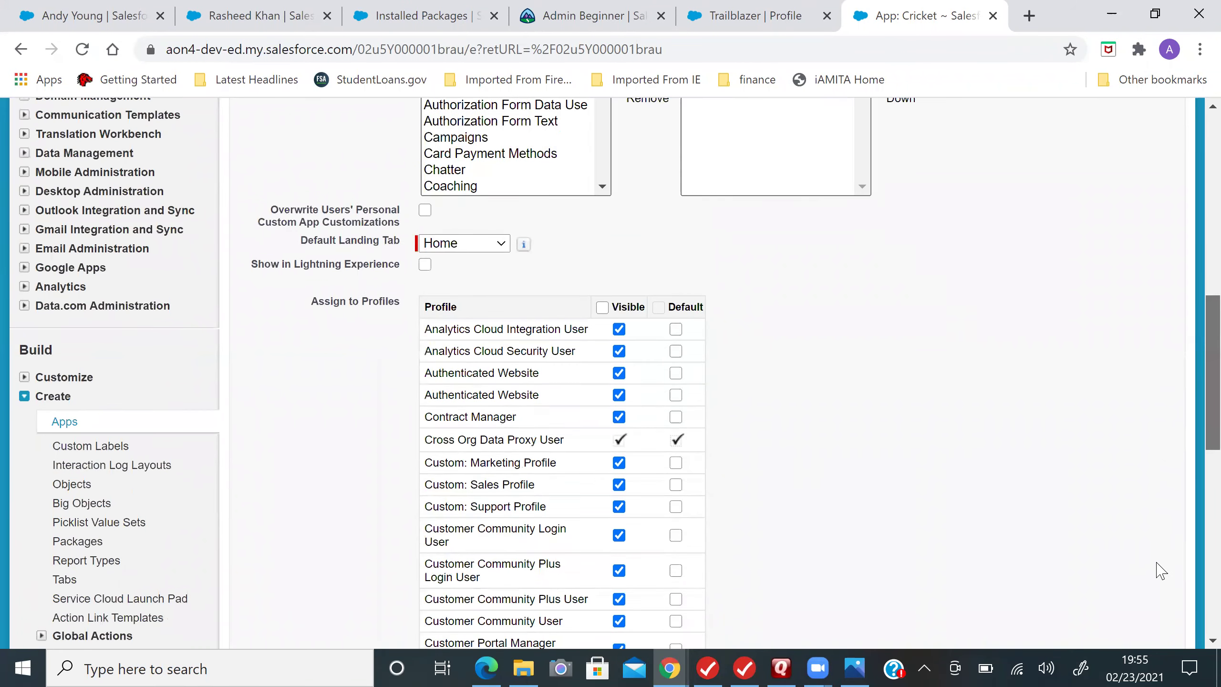
scroll(1155, 570, "down", 9)
left_click(537, 525)
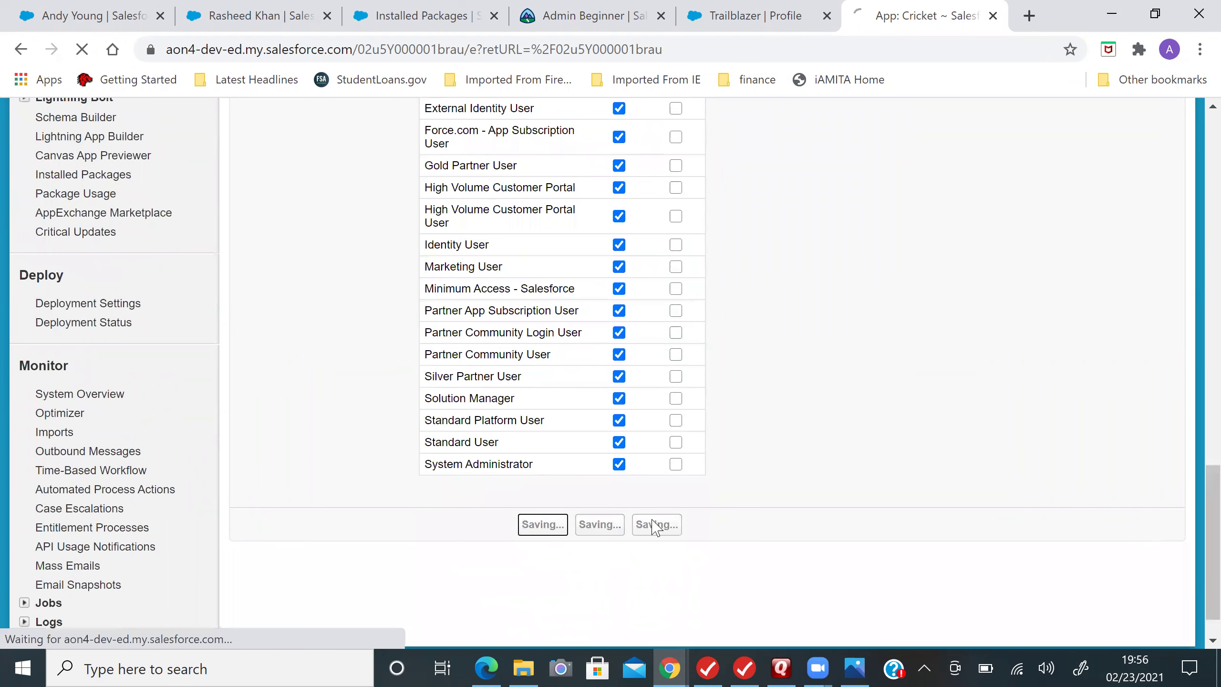
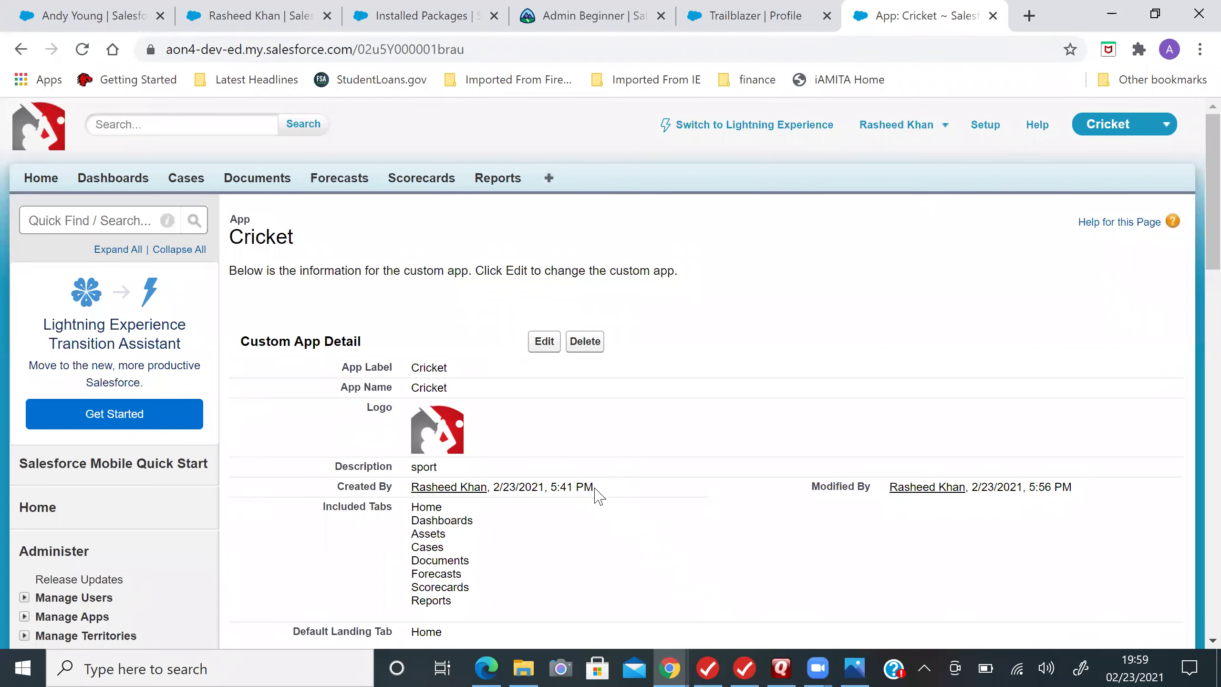
Step: Open Documents from the list of all tabs and look at the available document folders
left_click(551, 182)
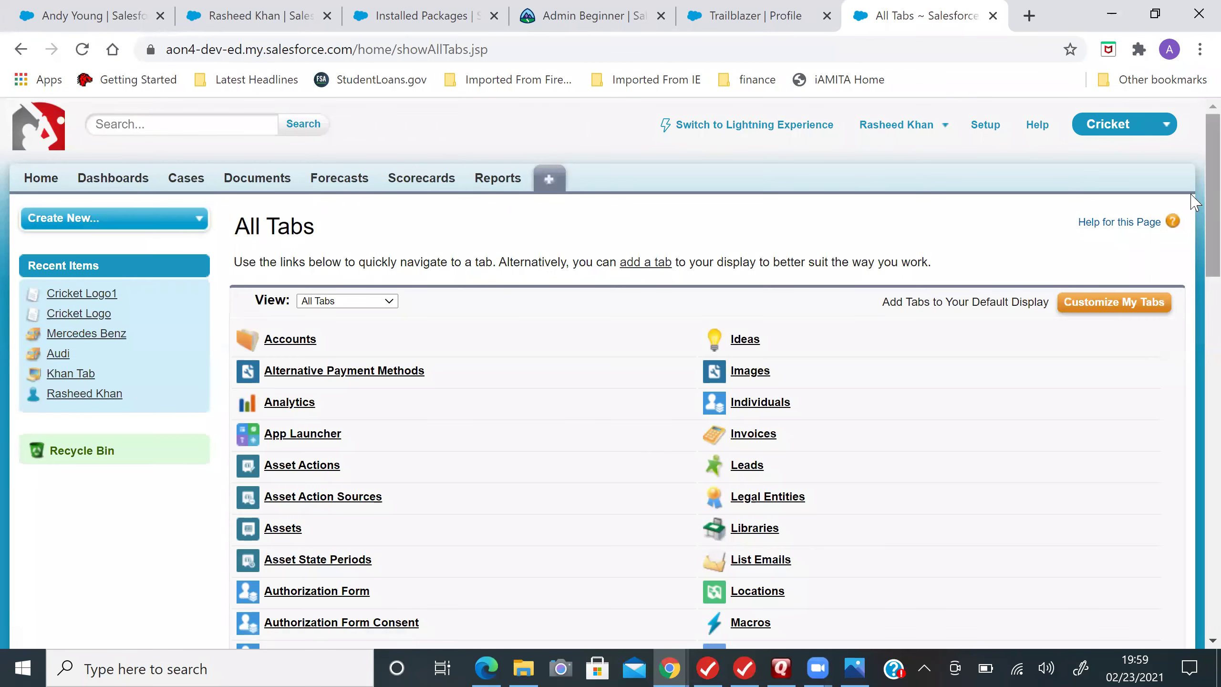
scroll(1194, 207, "down", 12)
scroll(1195, 457, "down", 6)
scroll(1193, 513, "up", 2)
scroll(545, 486, "down", 1)
left_click(281, 399)
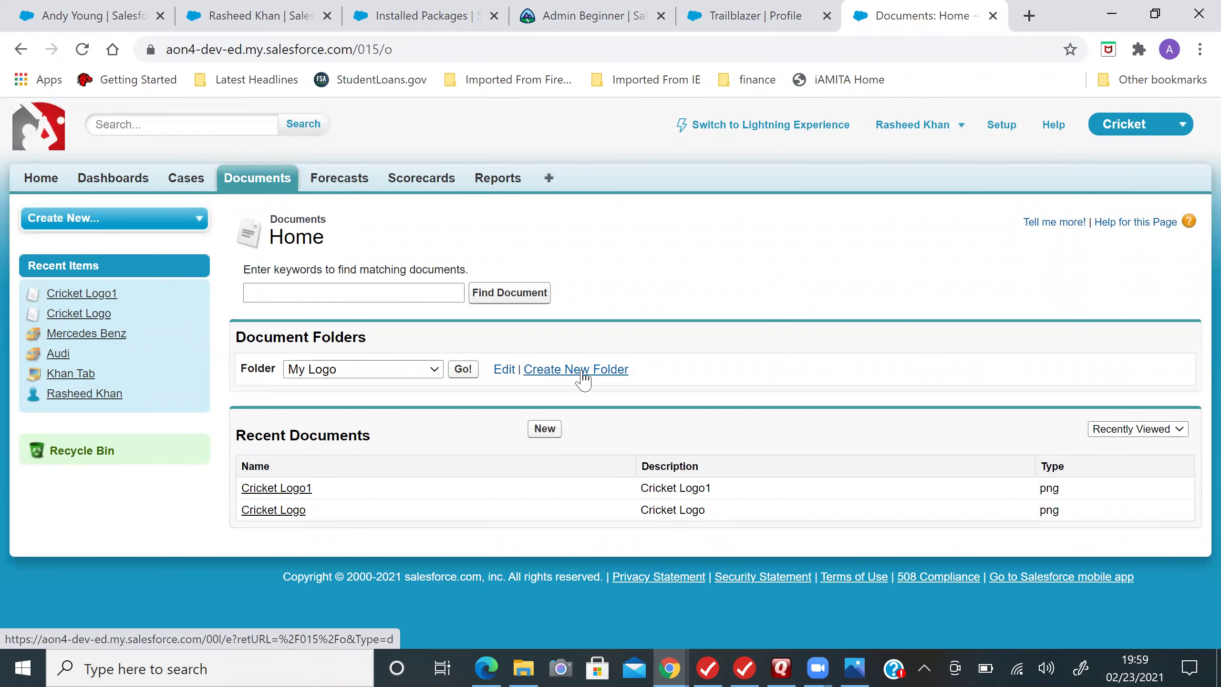
left_click(439, 369)
left_click(439, 369)
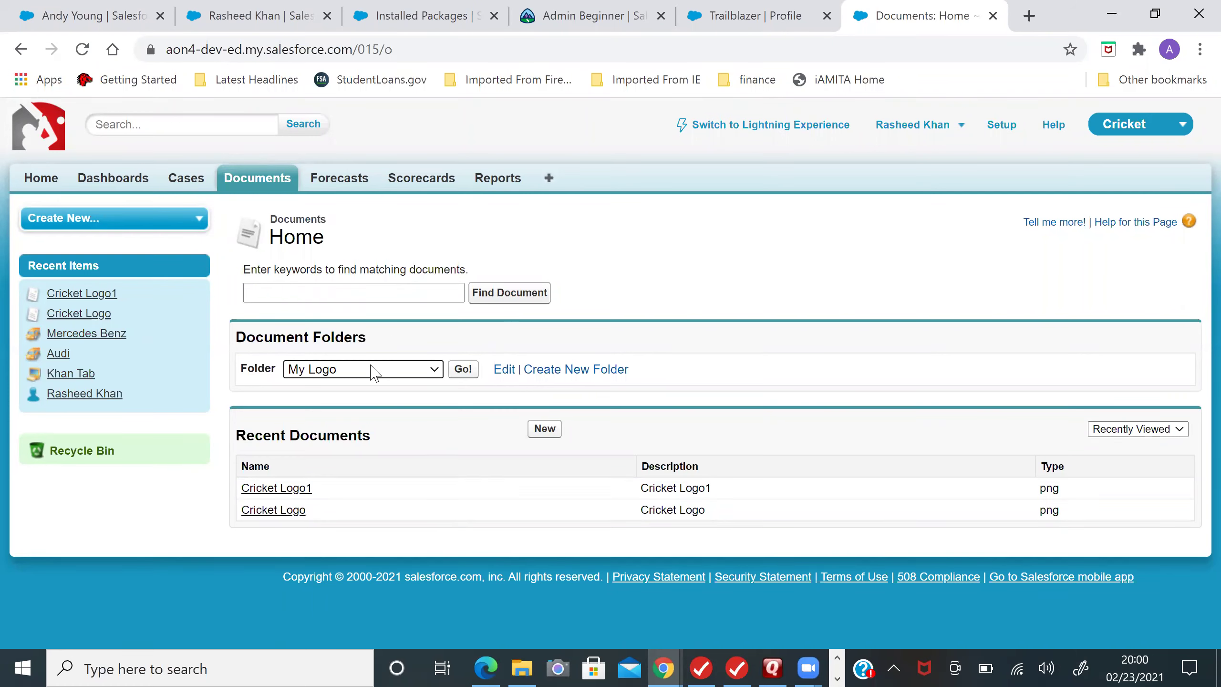
left_click(434, 378)
left_click(434, 378)
Step: Start a new document folder, try its hidden and restricted access options, and list Roles and Subordinates for sharing
left_click(602, 371)
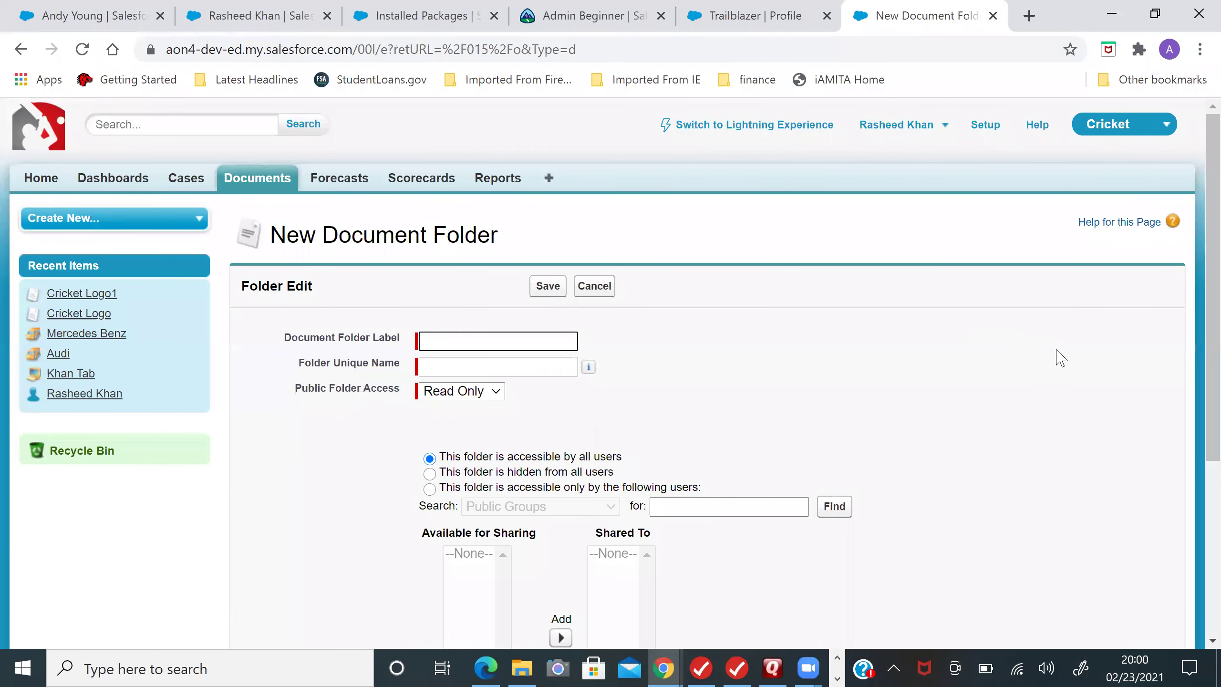
scroll(1193, 312, "down", 4)
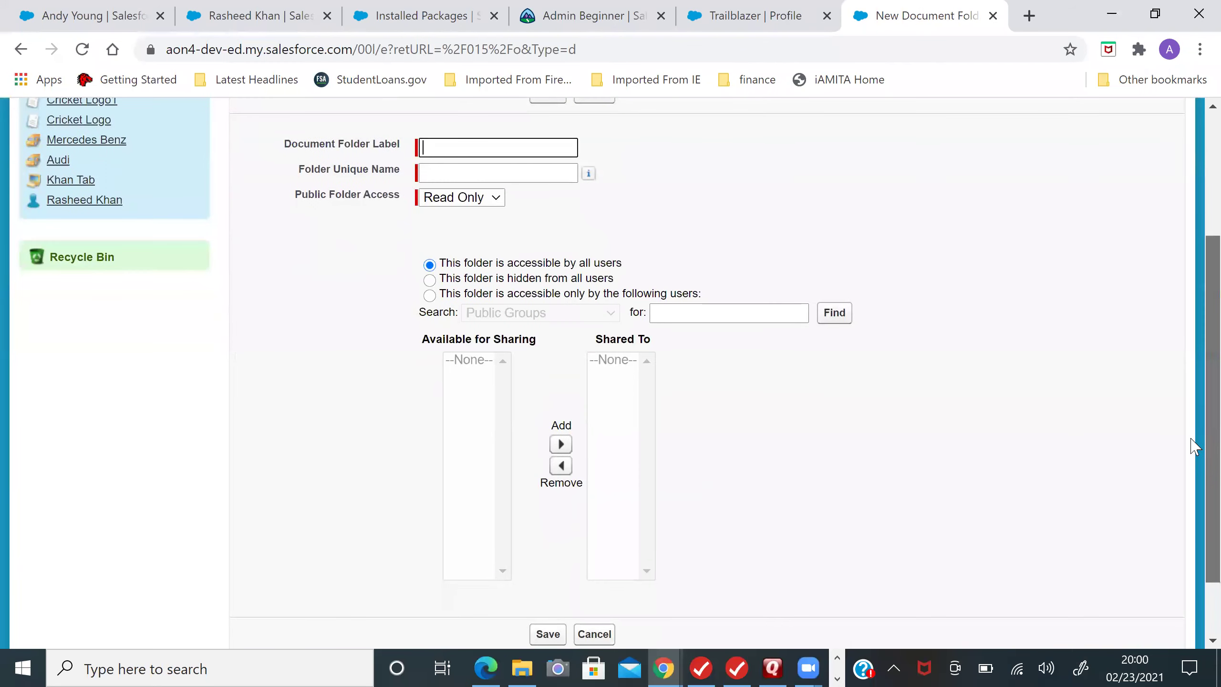
scroll(1193, 495, "down", 2)
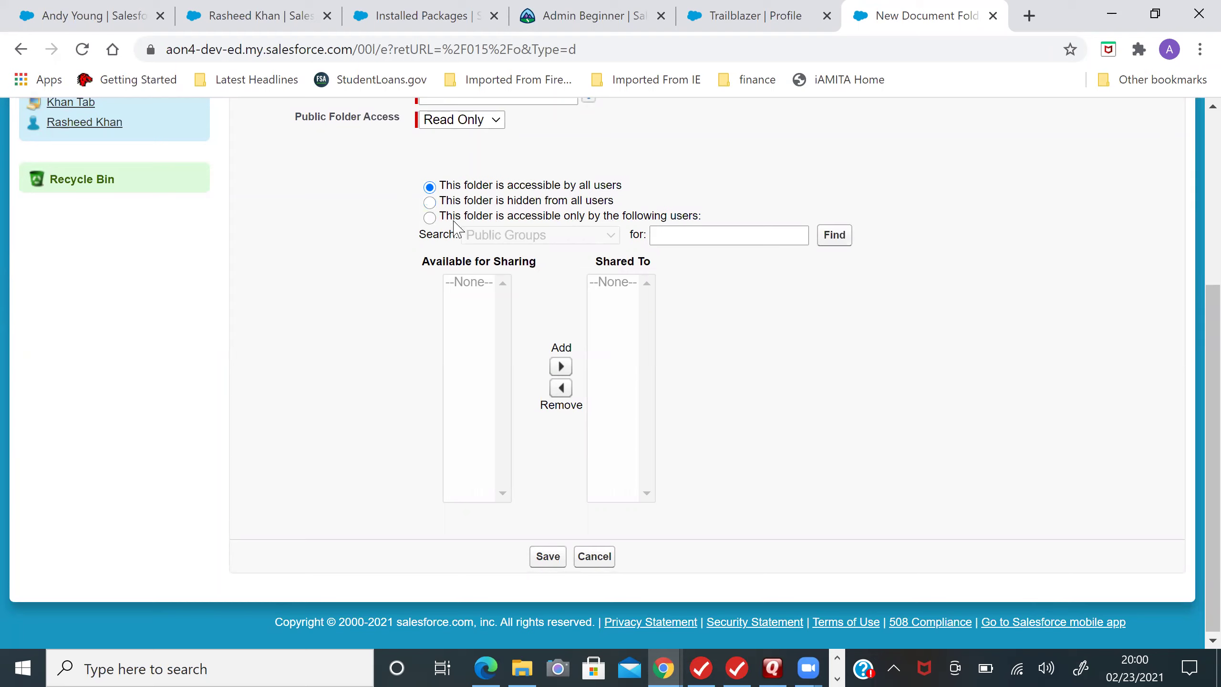
left_click(432, 203)
left_click(432, 217)
left_click(614, 238)
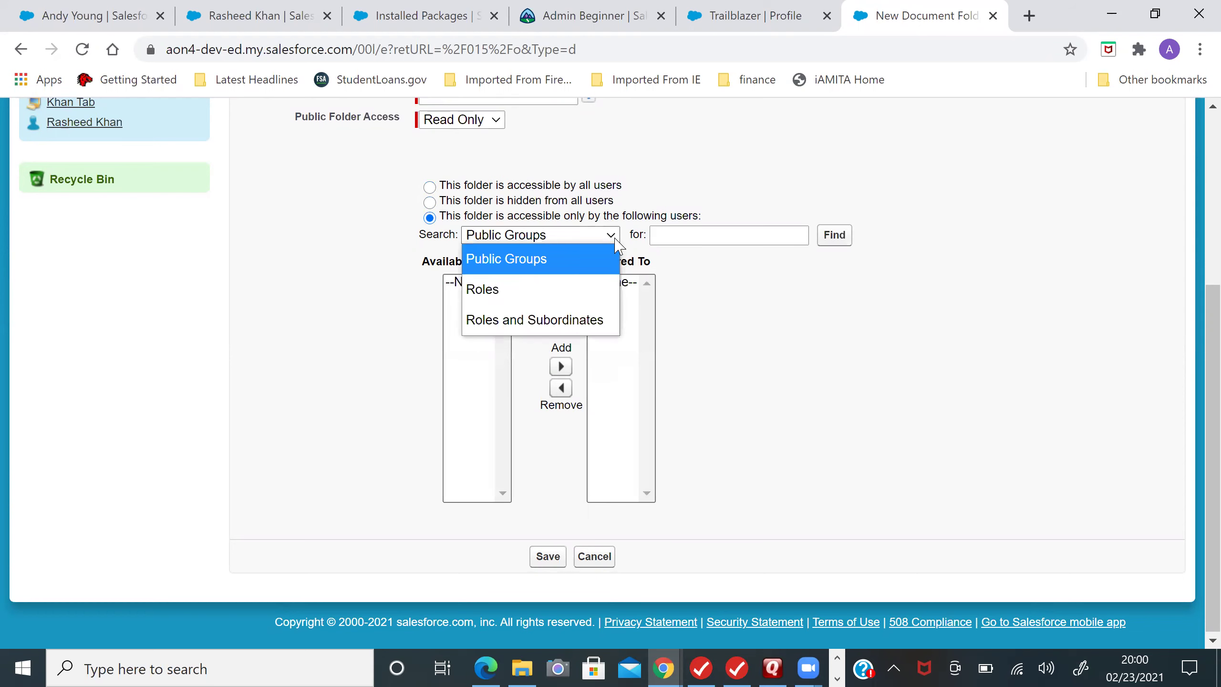
left_click(617, 244)
left_click(611, 235)
left_click(581, 321)
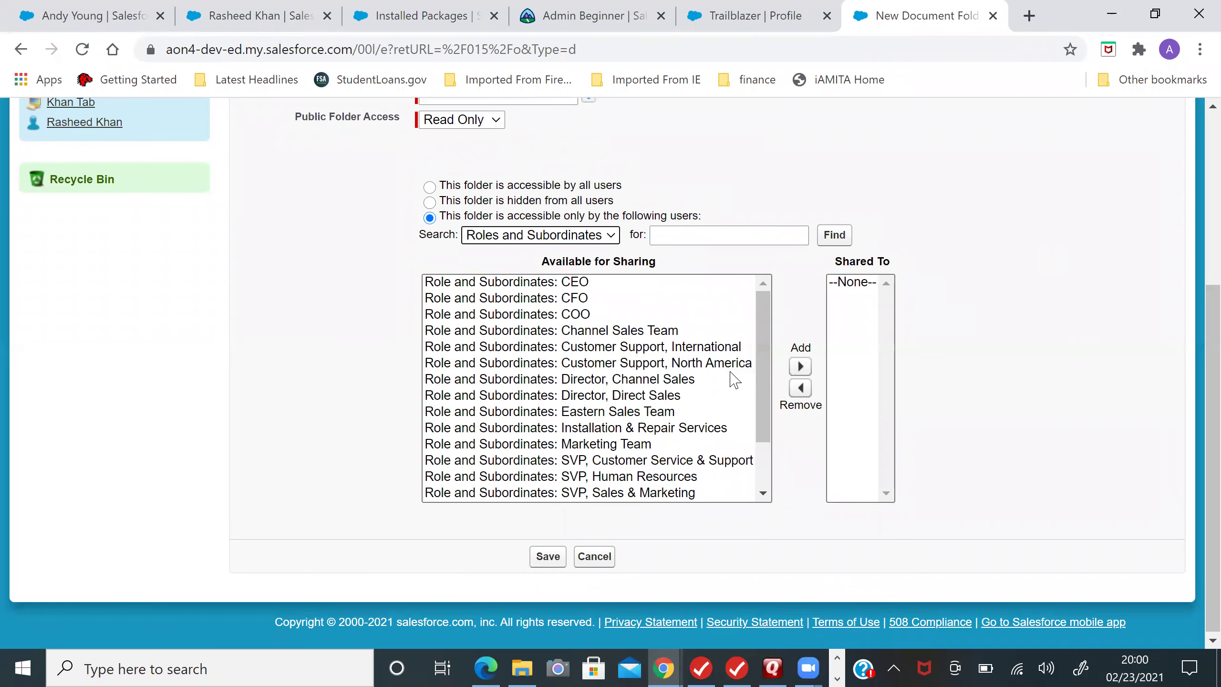
Step: Set the new document folder back to accessible by all users and cancel its creation
left_click(429, 187)
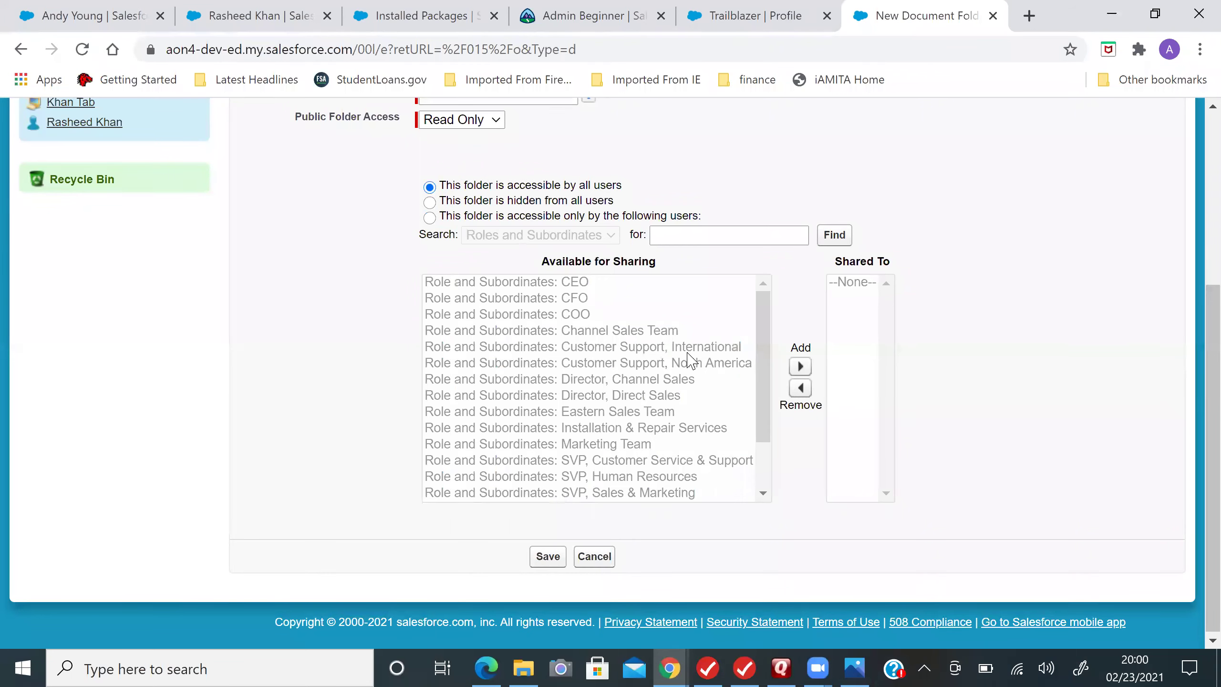
left_click_drag(1208, 398, 725, 198)
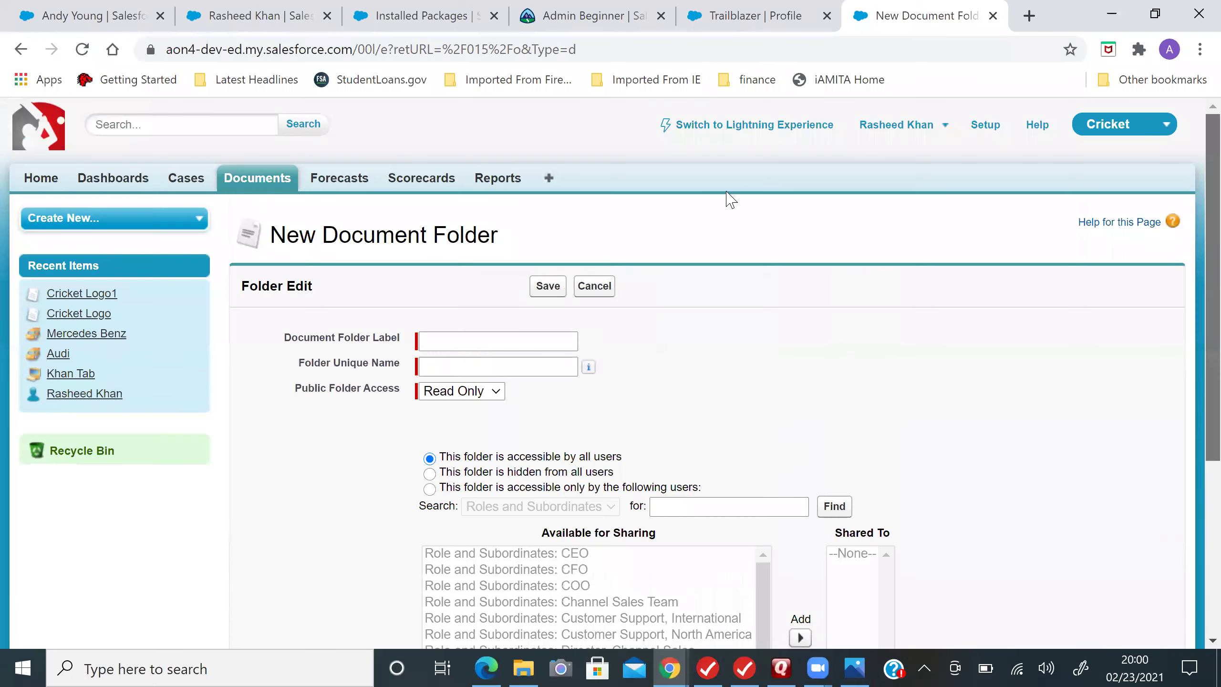
left_click(594, 285)
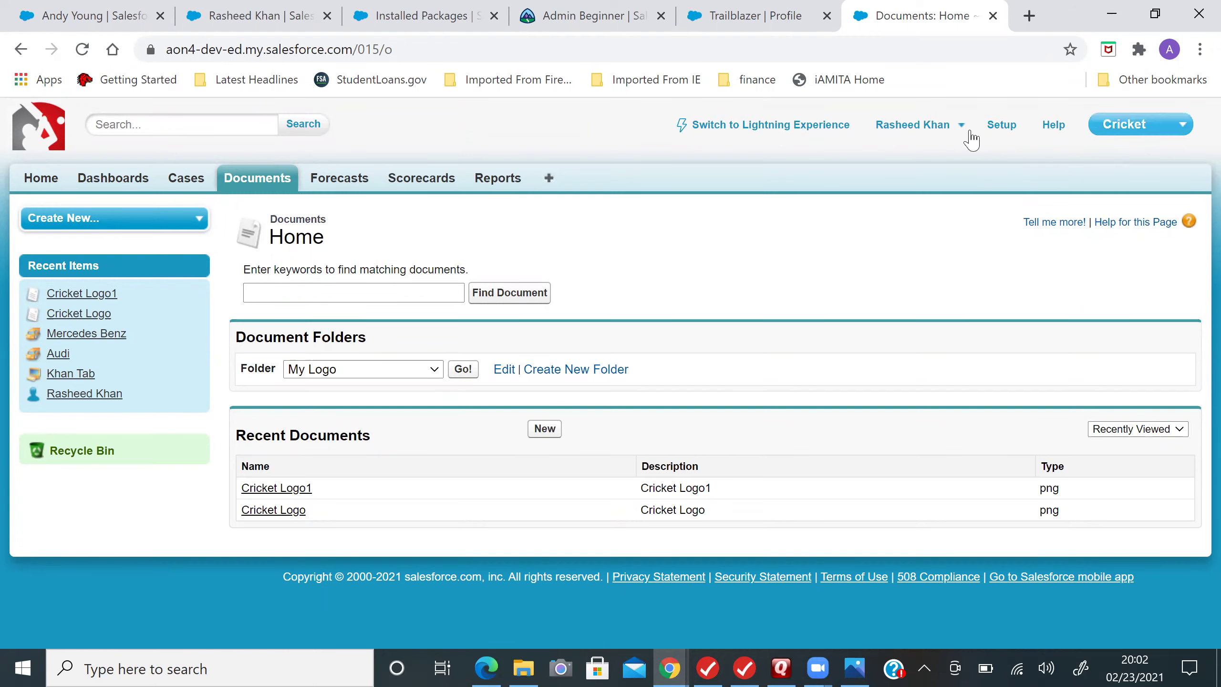
Step: Find the custom Objects page in Setup, view the blank new custom object form and cancel it
left_click(1002, 127)
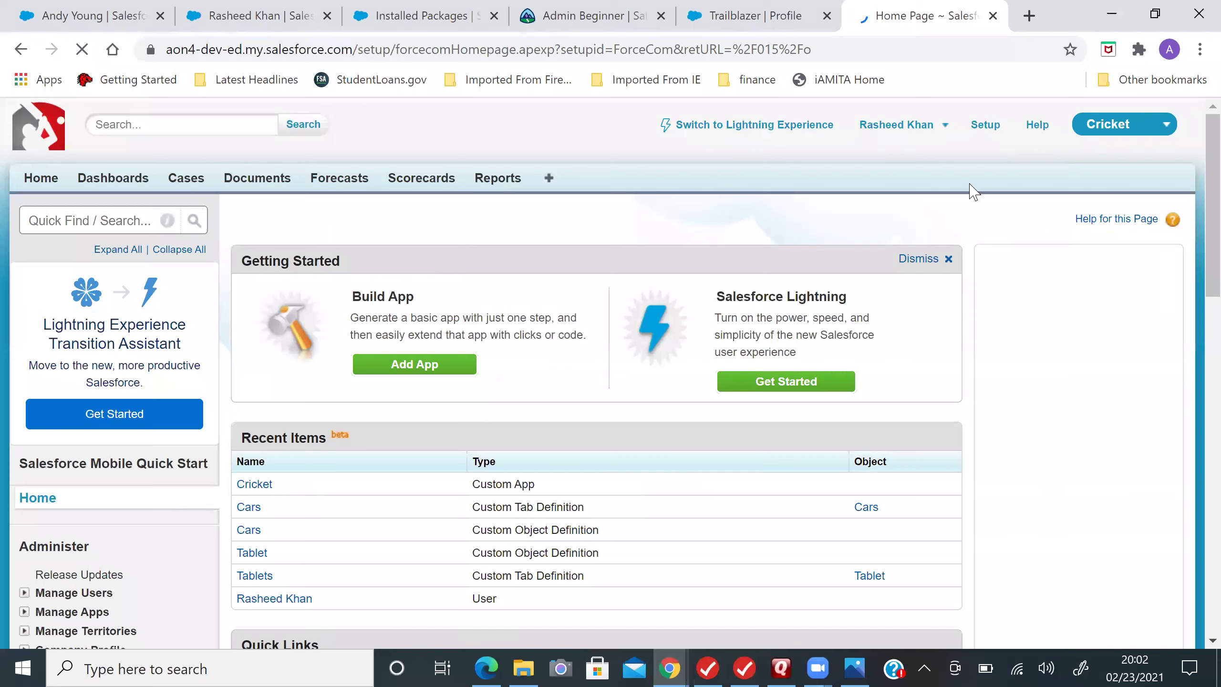
type("object")
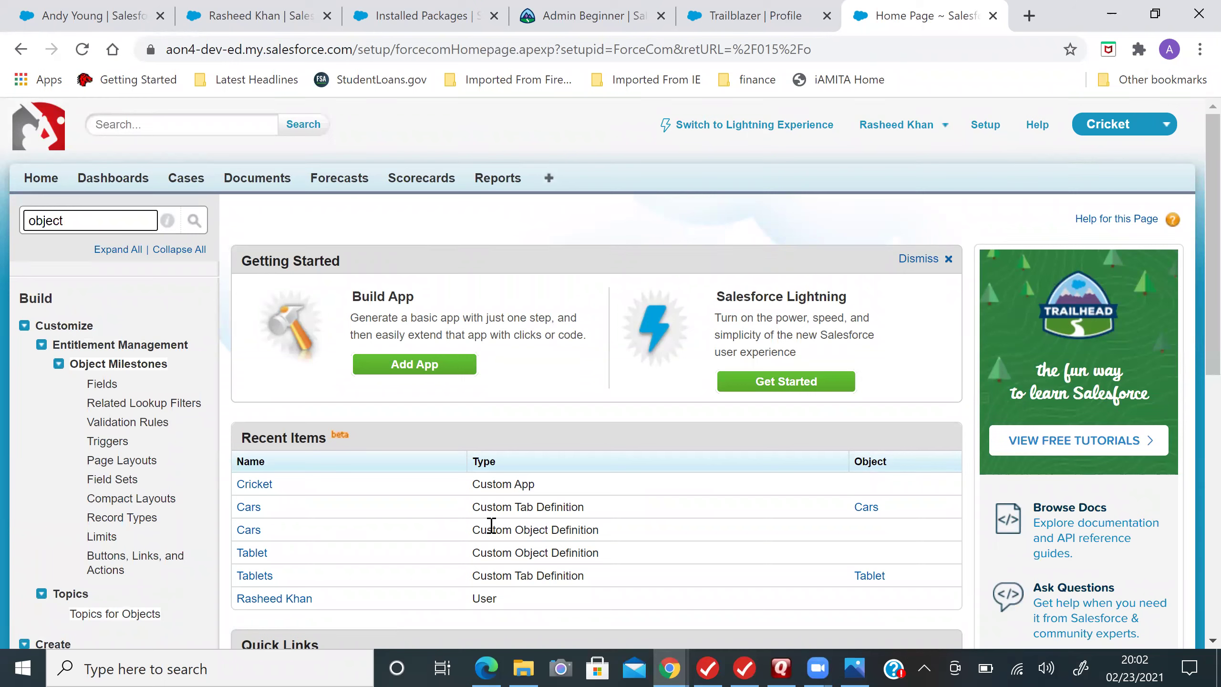
type("s")
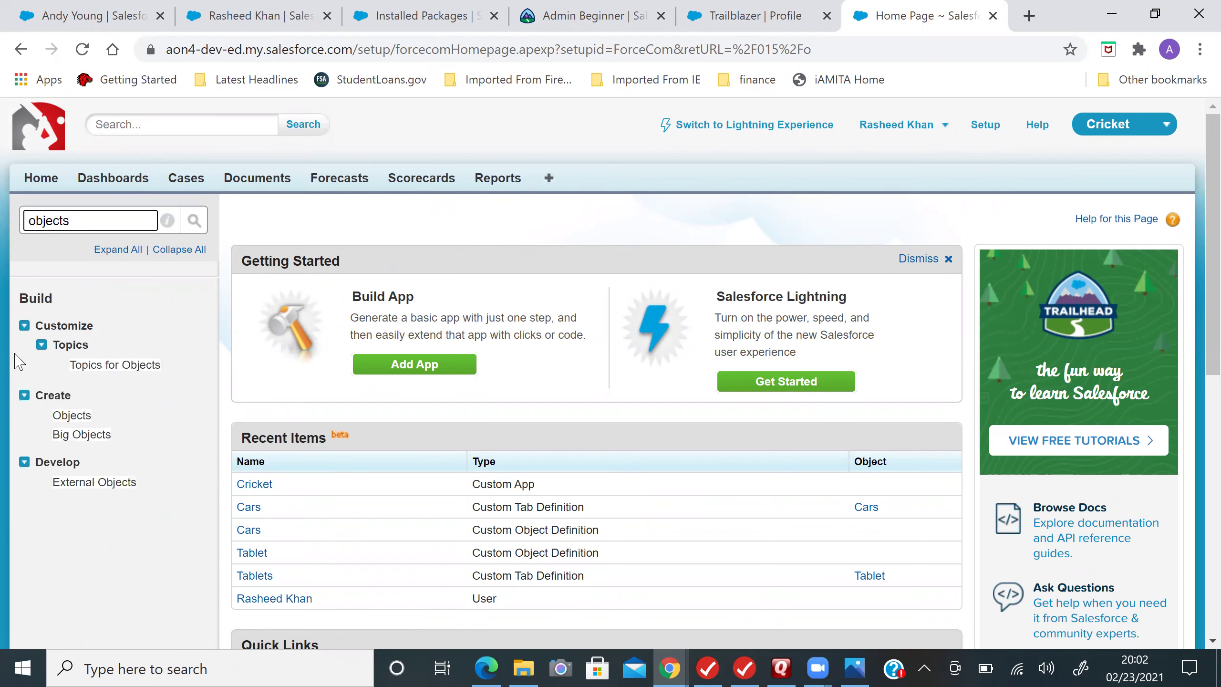
left_click(71, 416)
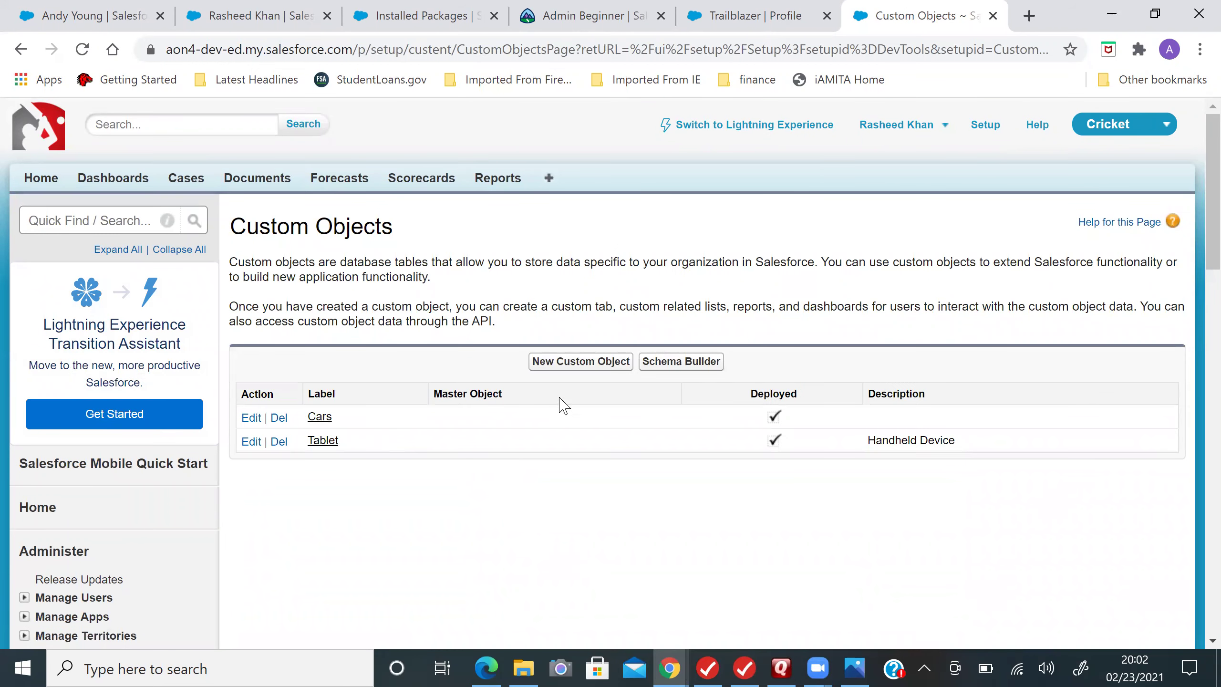
left_click(589, 362)
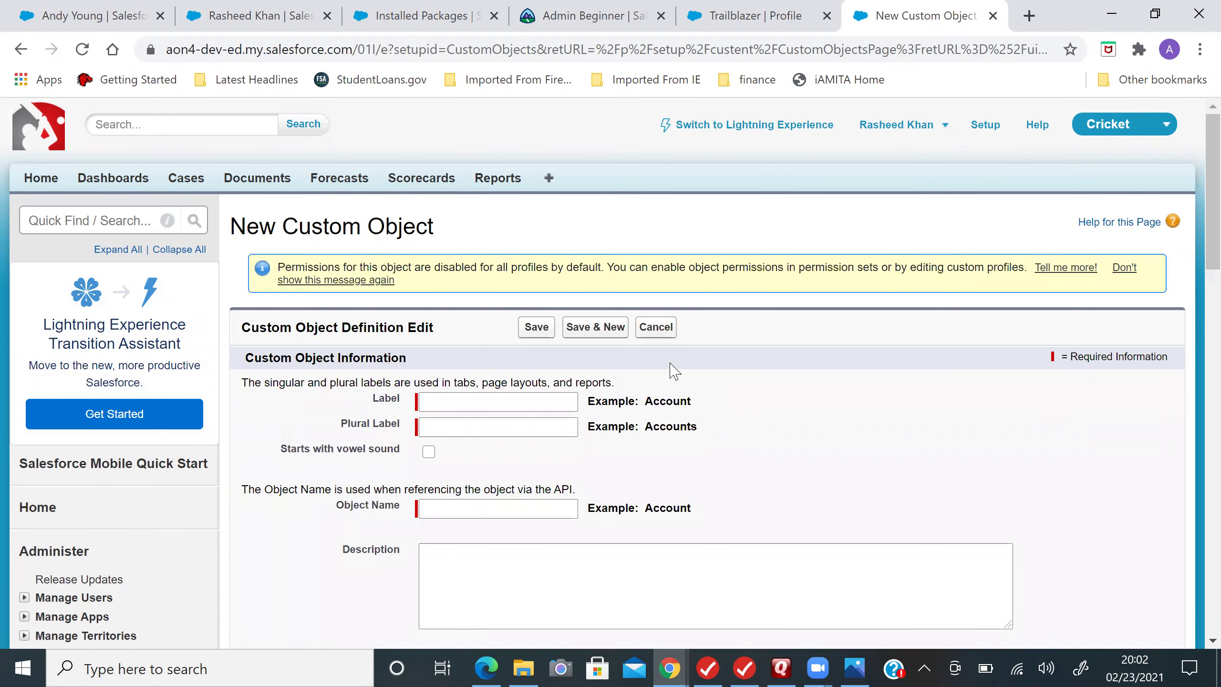
left_click(655, 327)
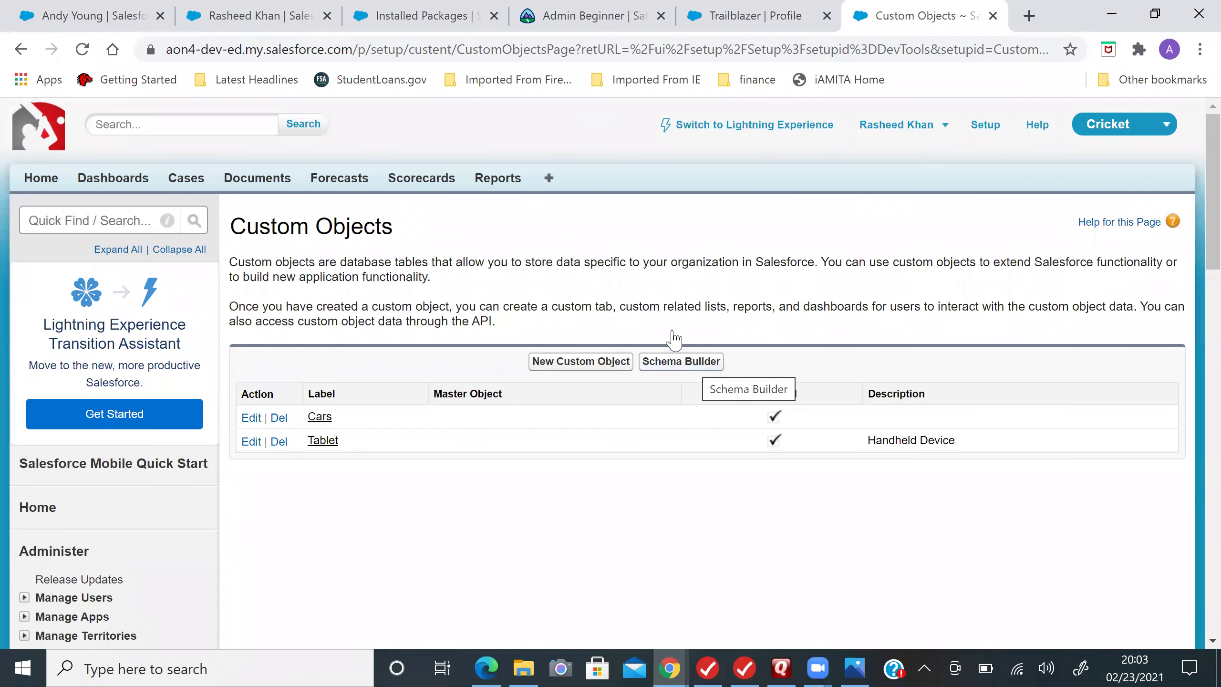
Step: Find Schema Builder in Setup by searching for schema and open it to view the object diagram
left_click(983, 126)
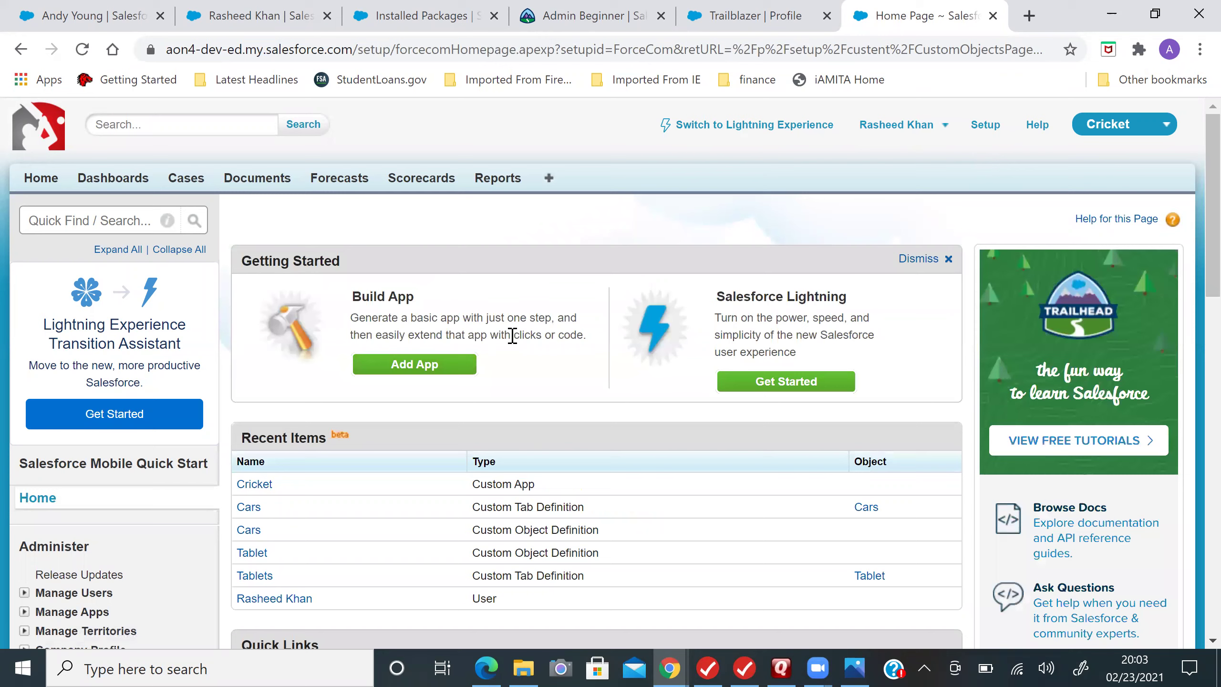
left_click(72, 220)
type("schema")
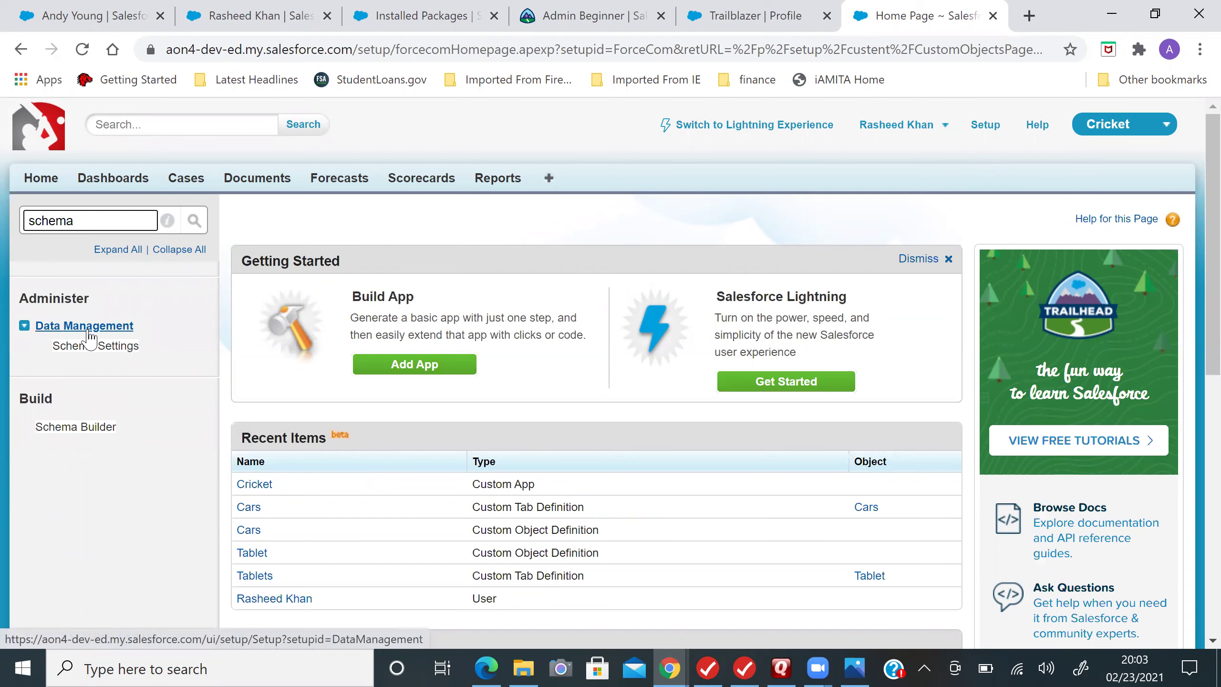
left_click(70, 427)
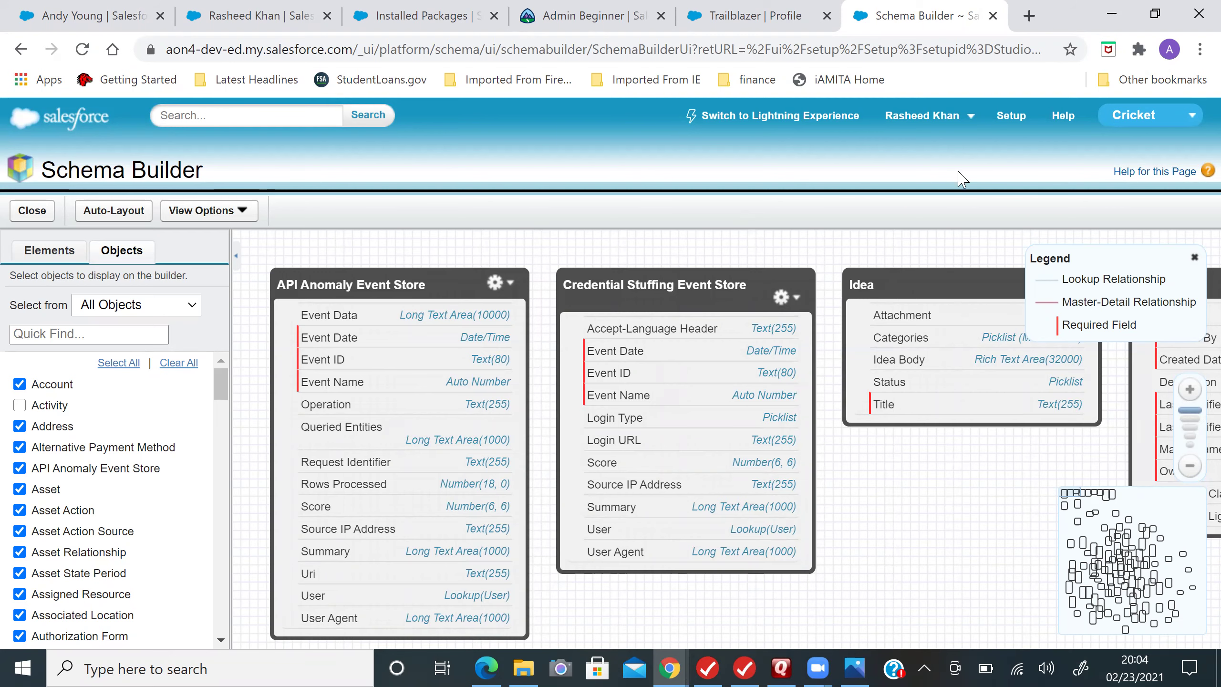
Step: Return to Setup, find the custom Objects page and start a new custom object
left_click(1012, 116)
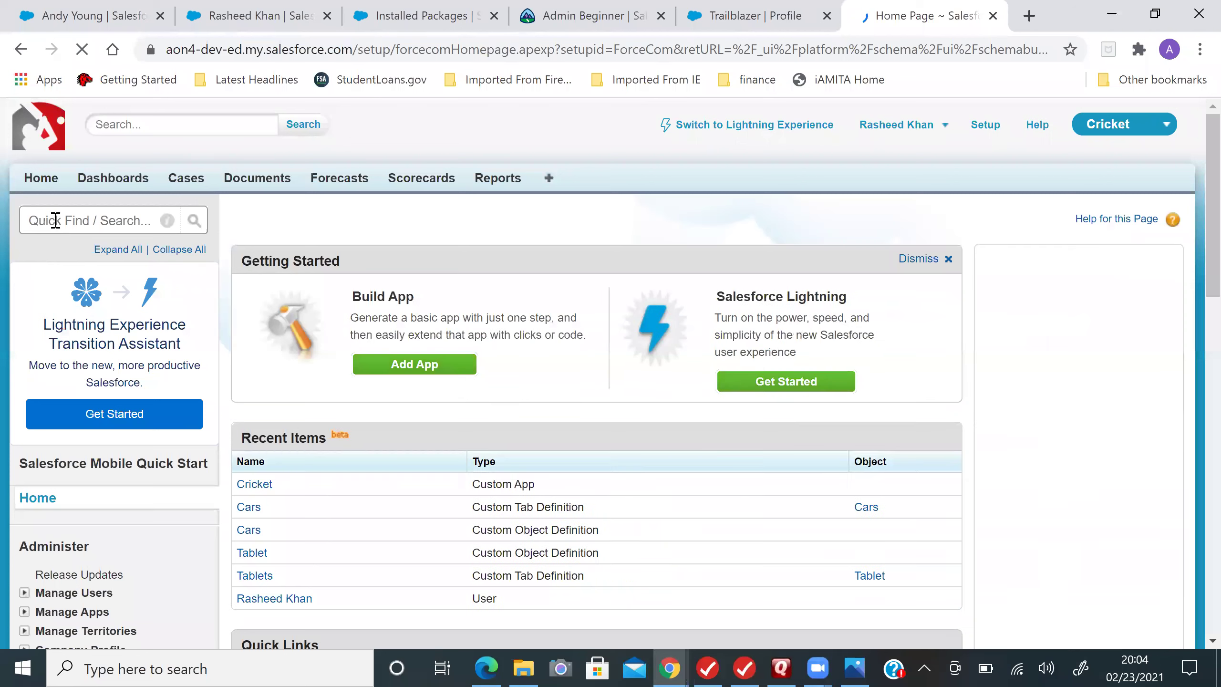
left_click(56, 221)
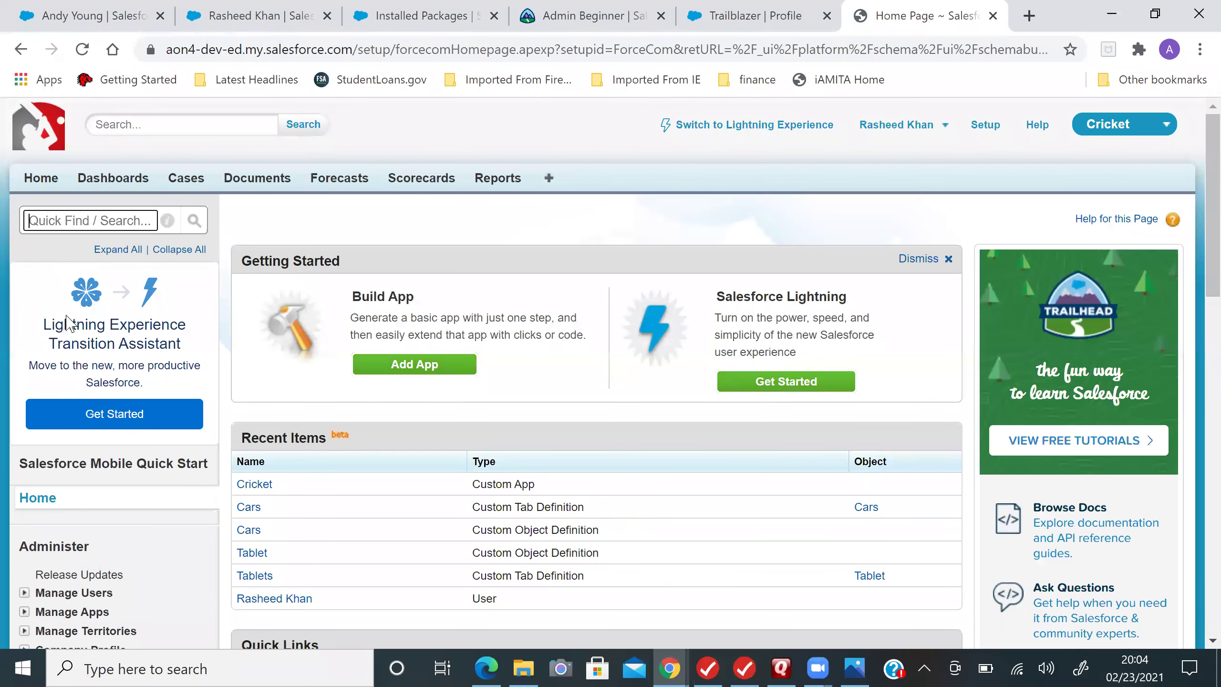
type("objects")
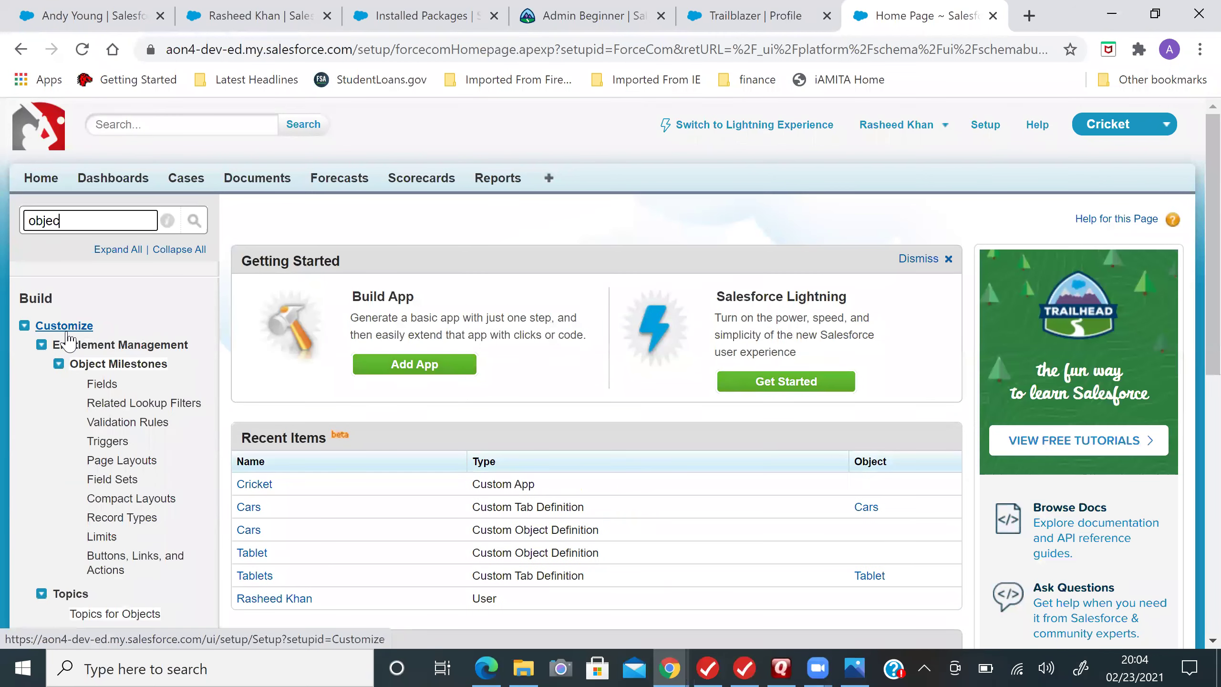
left_click(70, 415)
left_click(558, 361)
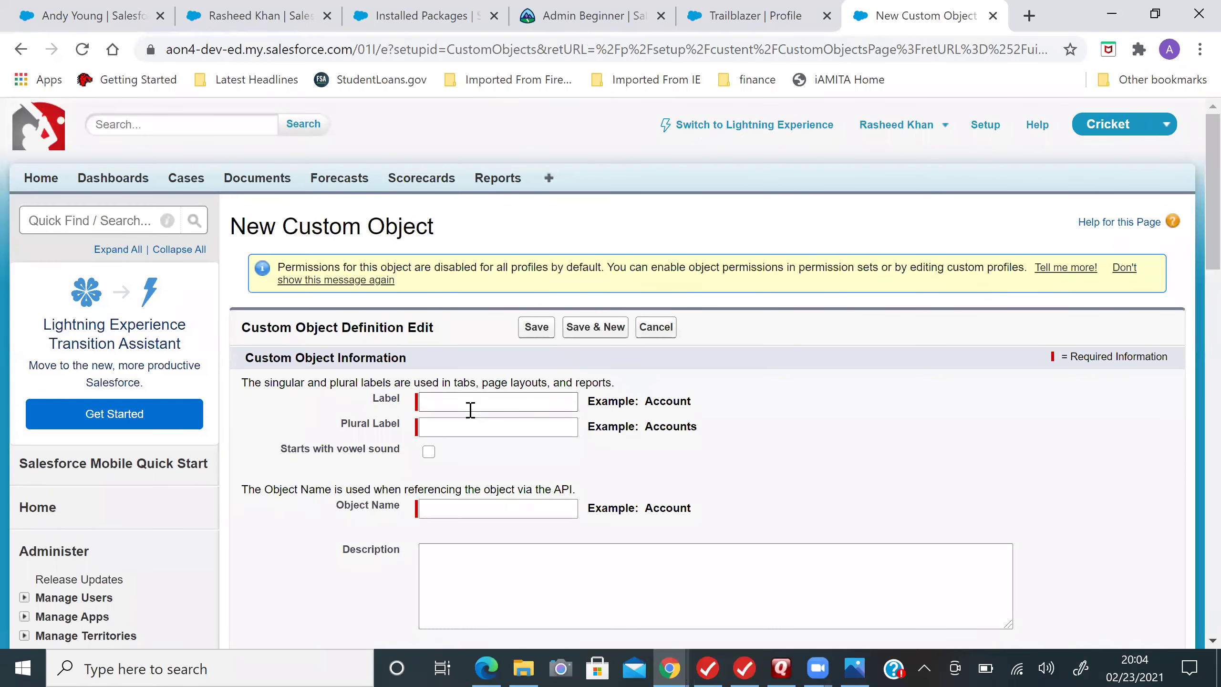
left_click(470, 401)
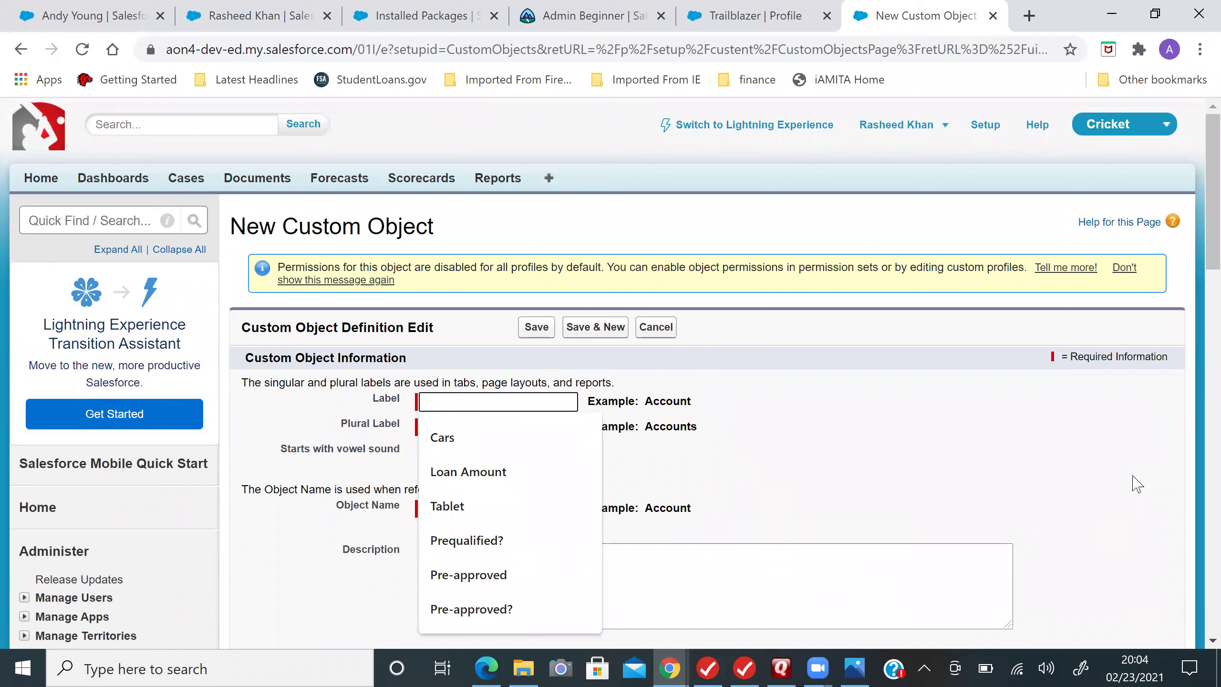
type("Player")
key("BackSpace")
key("BackSpace")
type("er ")
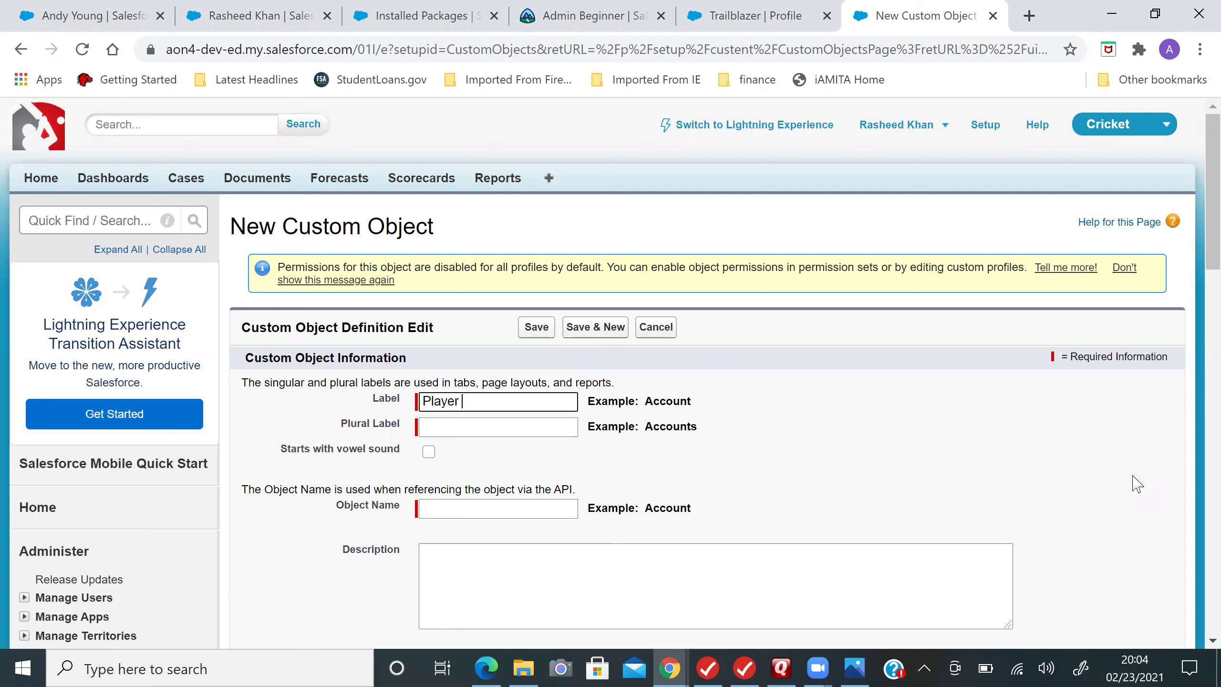
type("1")
key("BackSpace")
key("BackSpace")
key("BackSpace")
key("BackSpace")
key("BackSpace")
type("T")
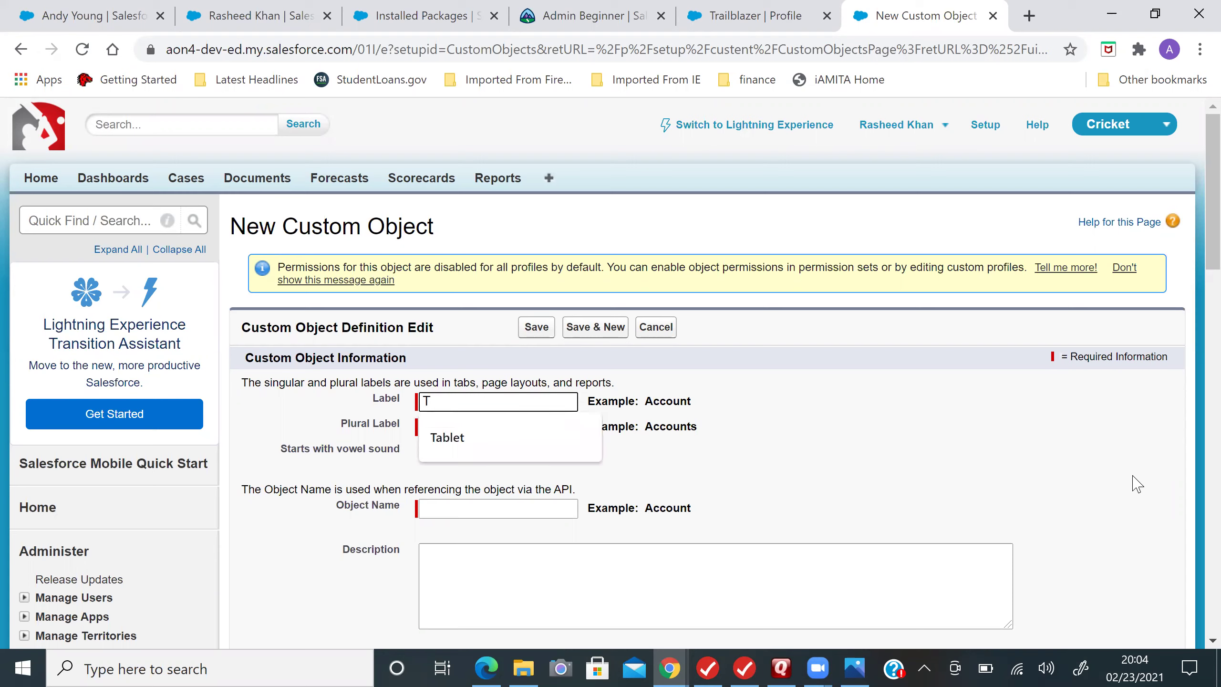
key("BackSpace")
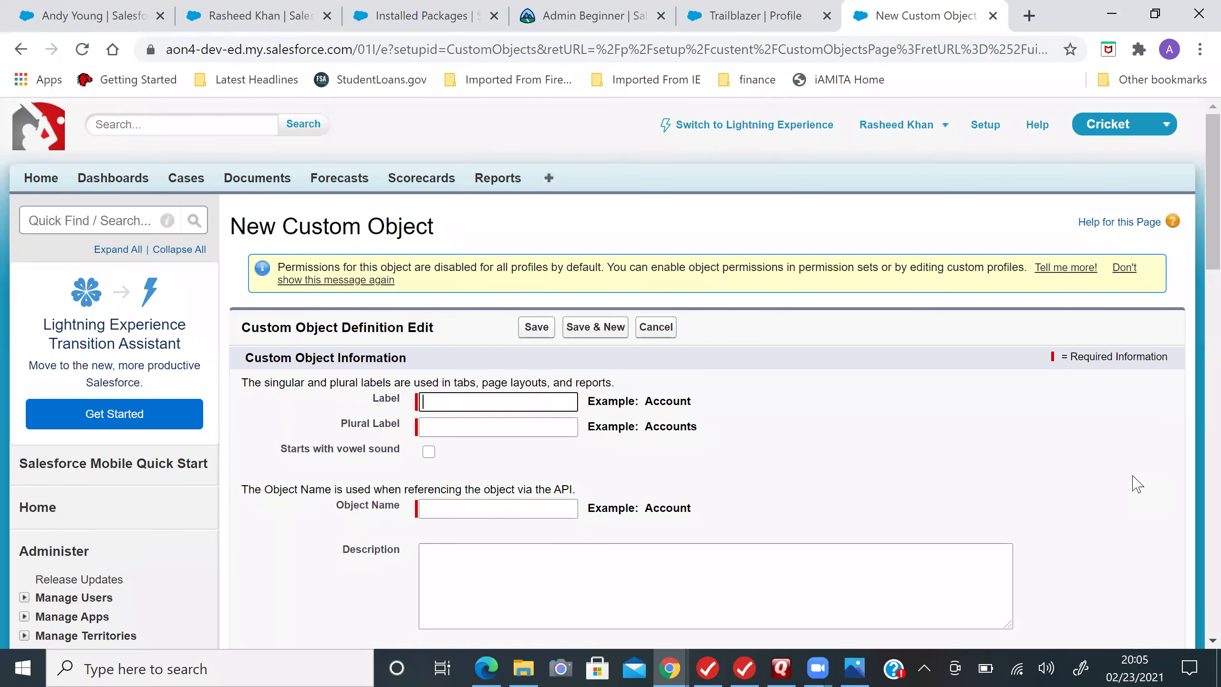
Step: Set the new custom object's label to Player and its plural label to Players
type("P")
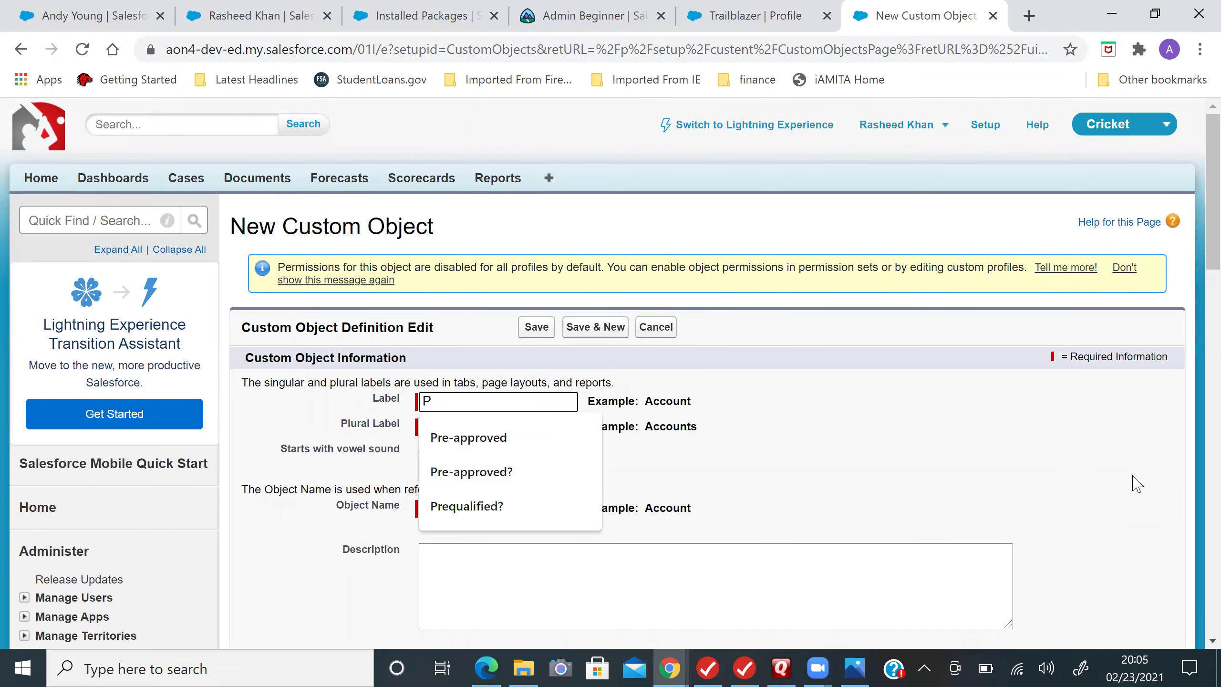
type("layer")
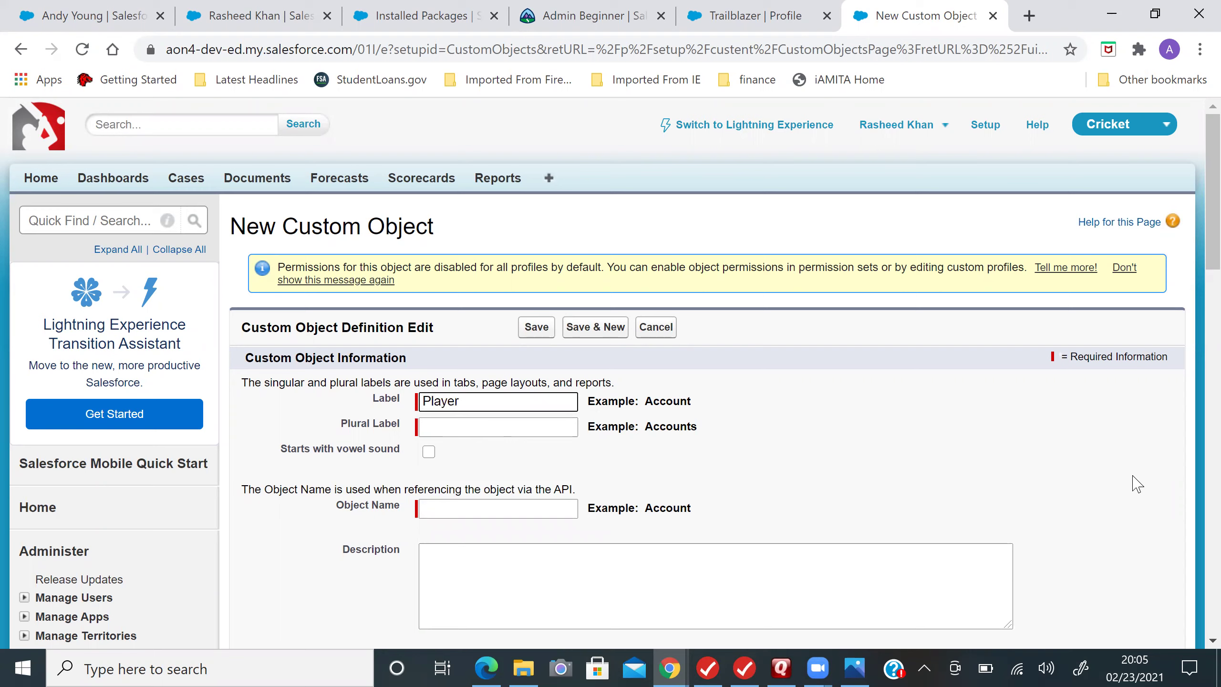
left_click(562, 426)
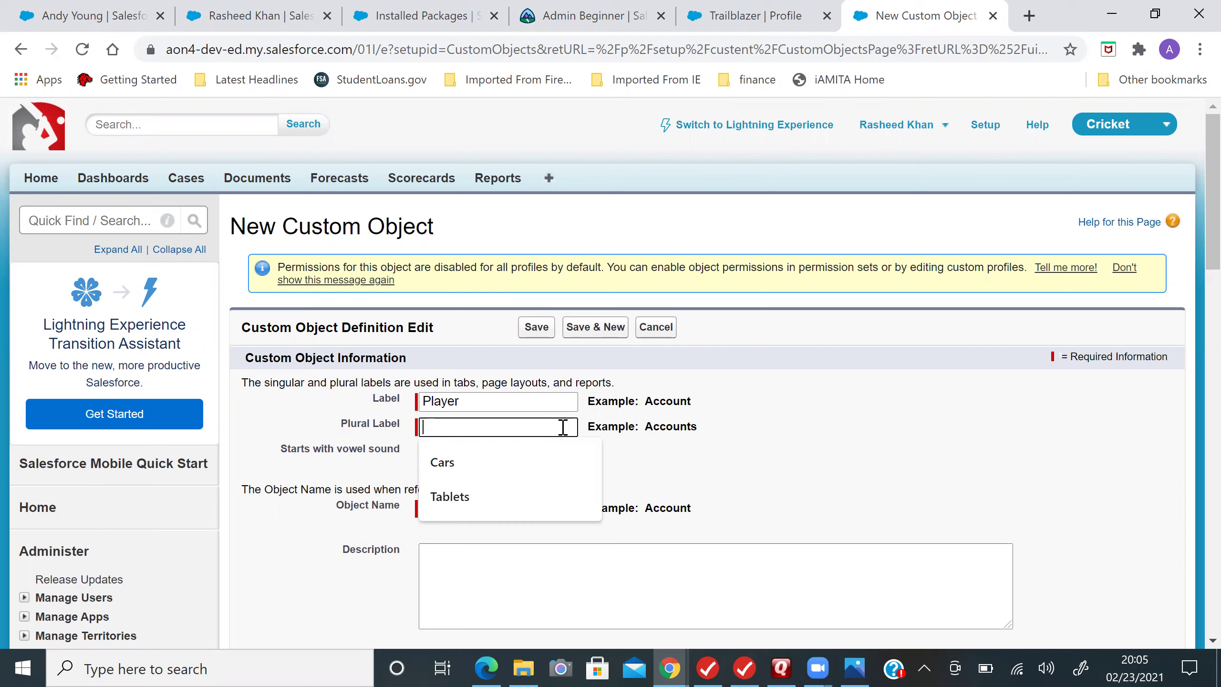
type("Play")
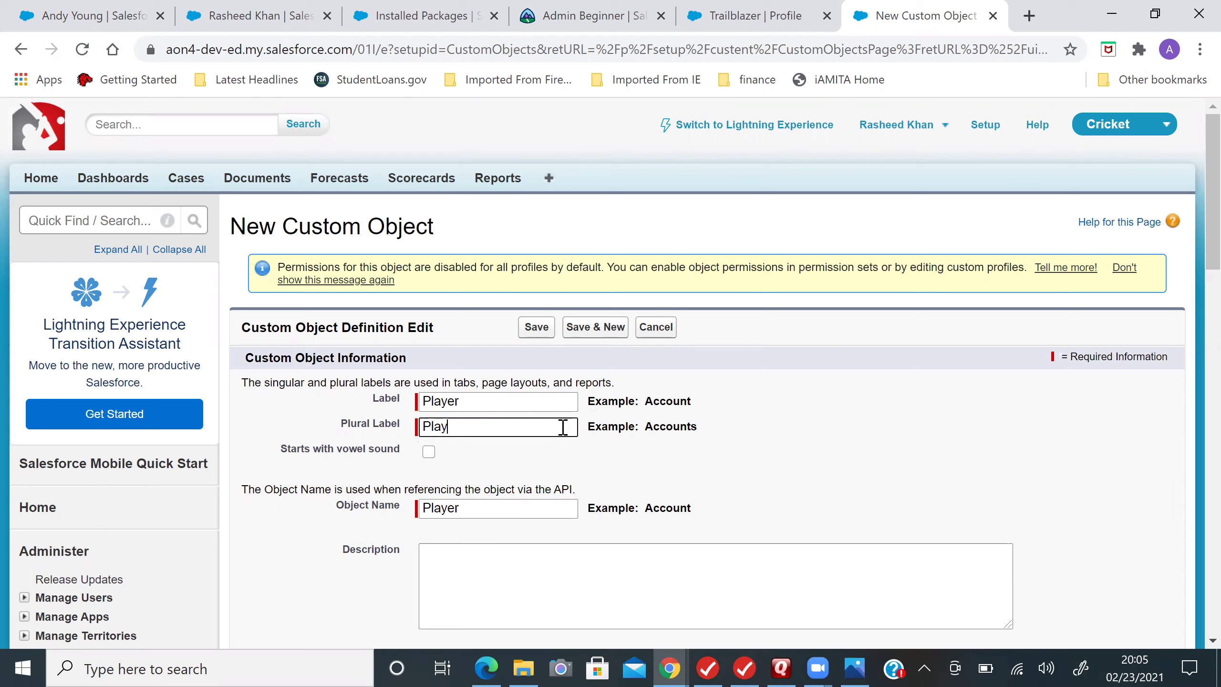
type("ers")
left_click(750, 459)
Step: Enter "Displays Player Name" as the description of the Player object
left_click(428, 574)
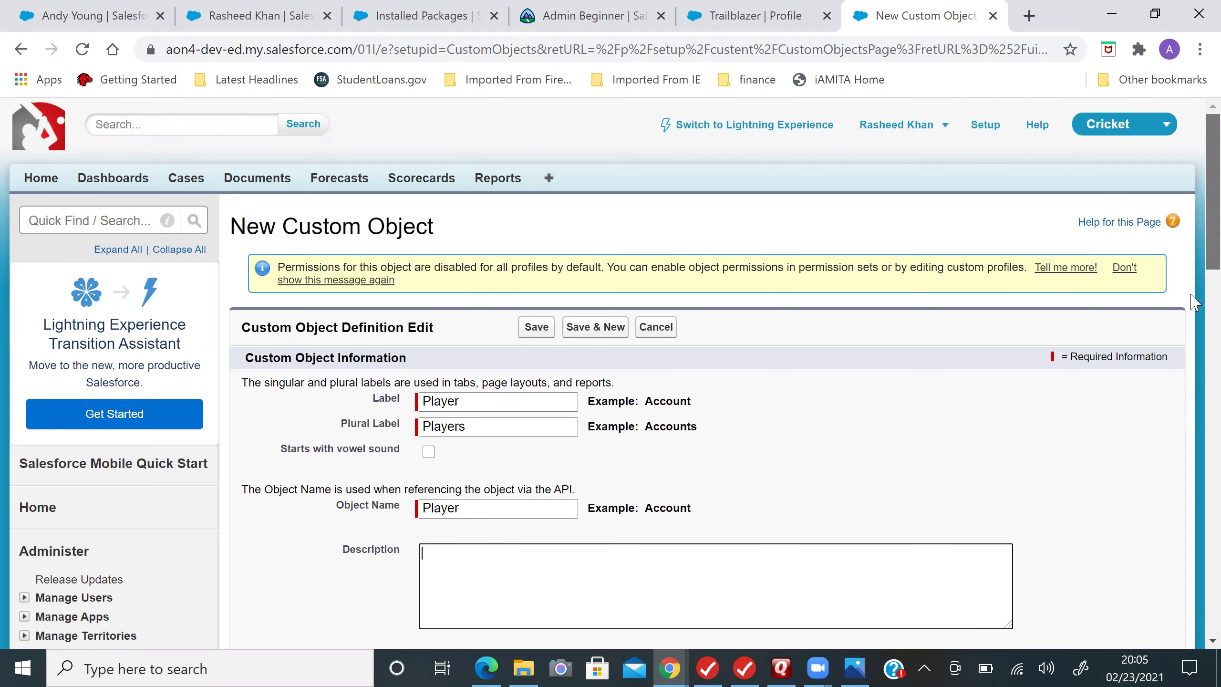
scroll(1196, 303, "down", 4)
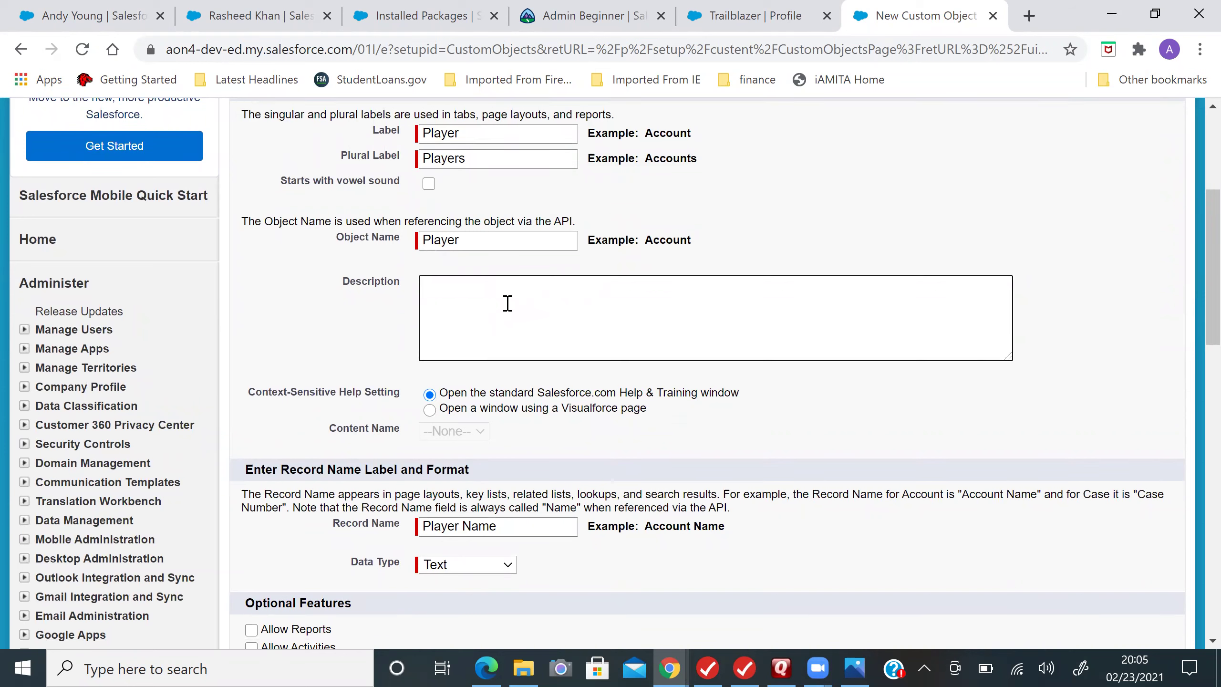
type("Displays Player Name")
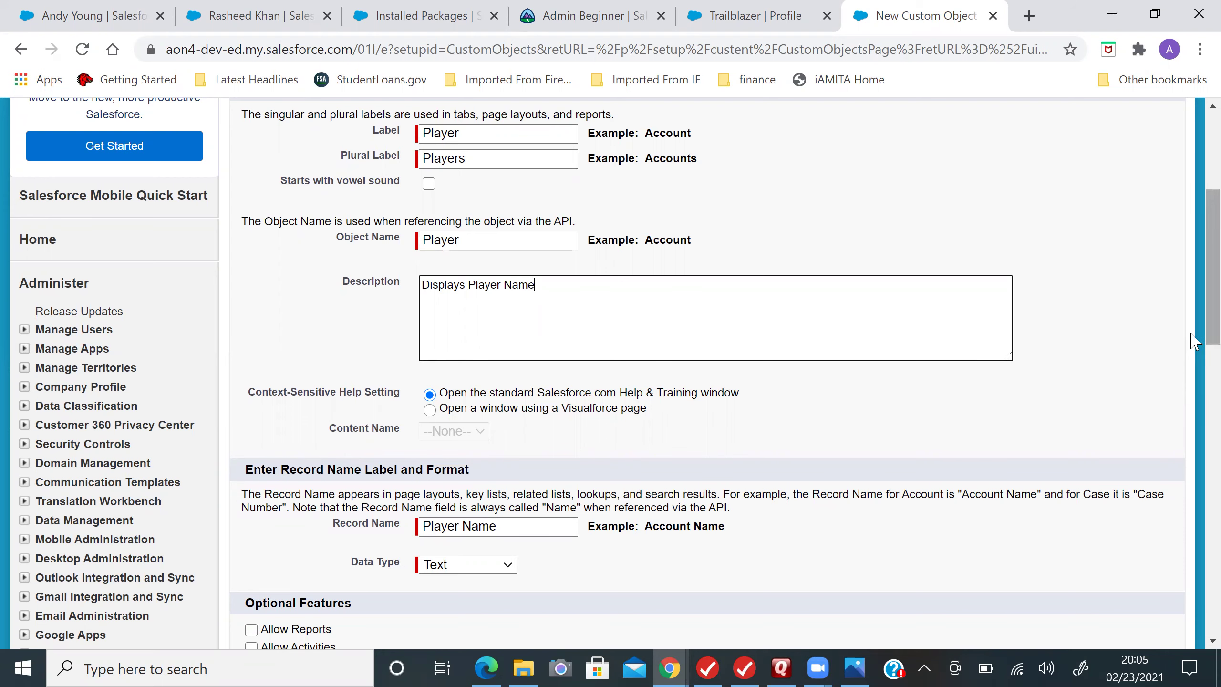
Step: Try Auto Number as the data type of the Player Name record name and set it back to Text
scroll(1192, 342, "down", 2)
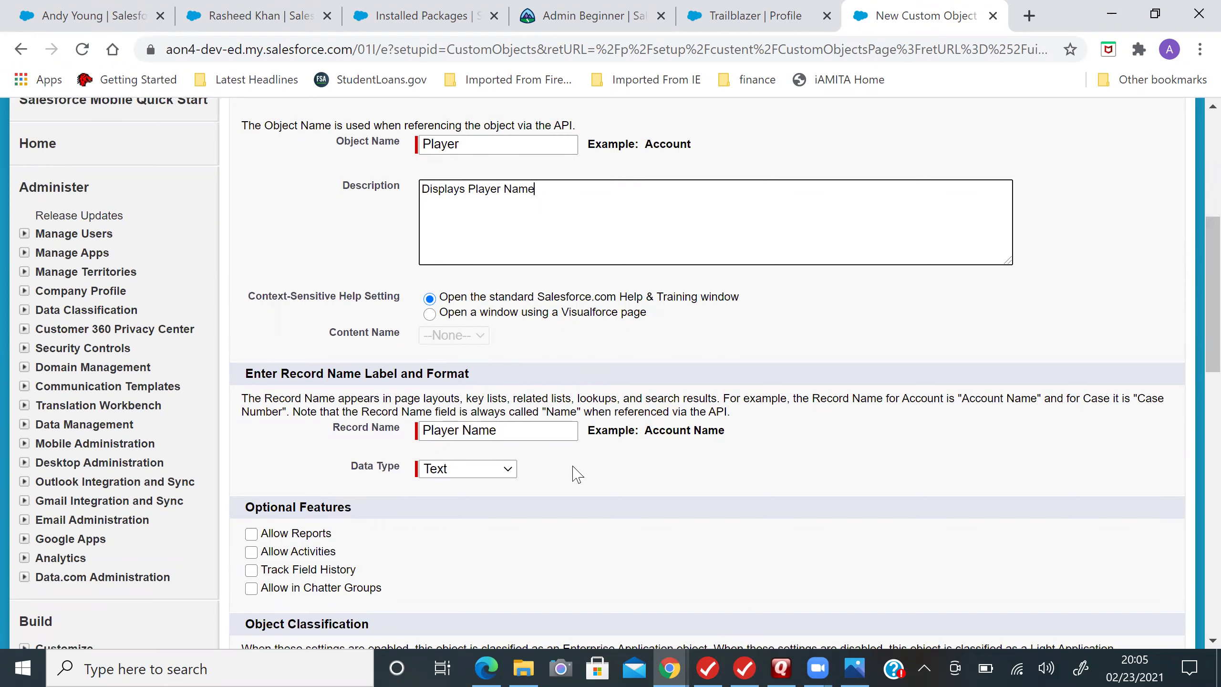
scroll(1194, 327, "down", 1)
left_click_drag(1191, 345, 1191, 390)
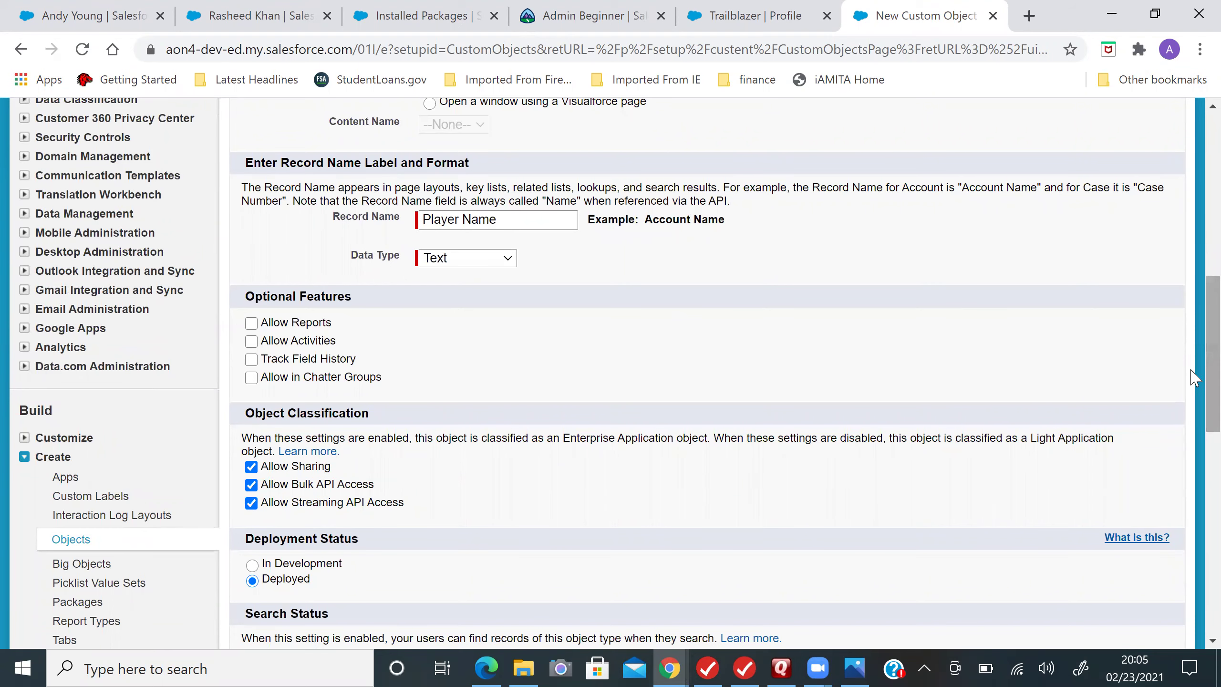
scroll(1193, 394, "down", 1)
scroll(1194, 406, "down", 1)
scroll(577, 240, "up", 2)
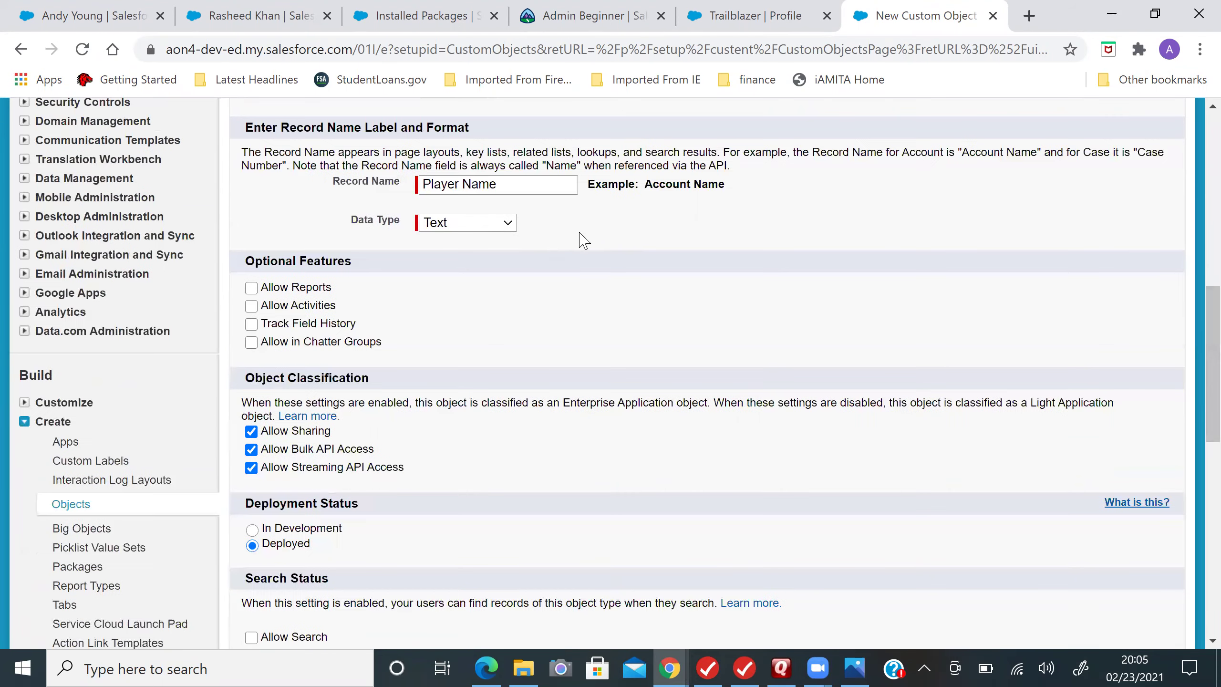
left_click(507, 224)
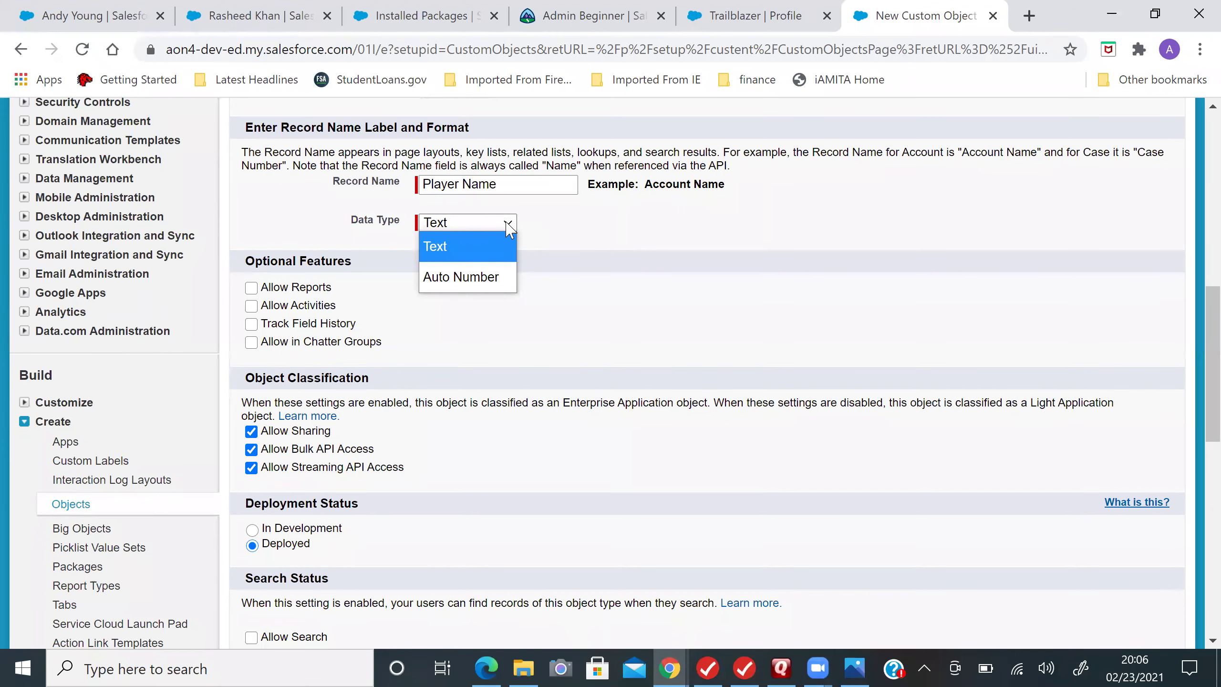
left_click(503, 245)
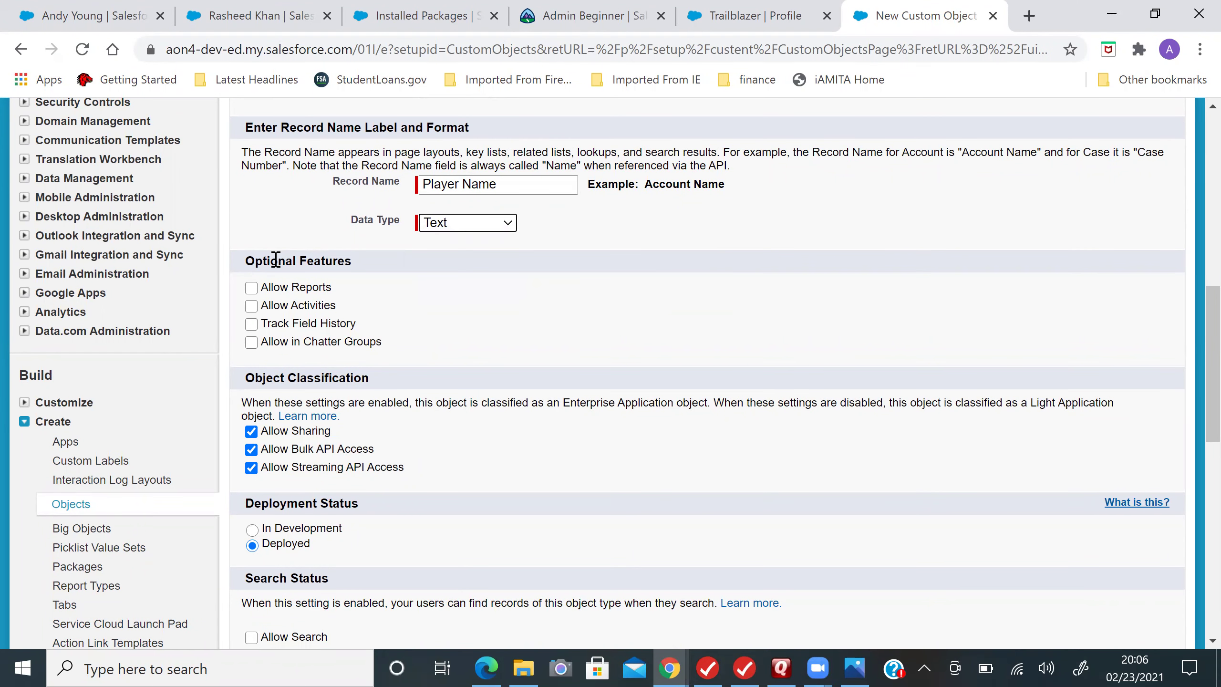
left_click(506, 222)
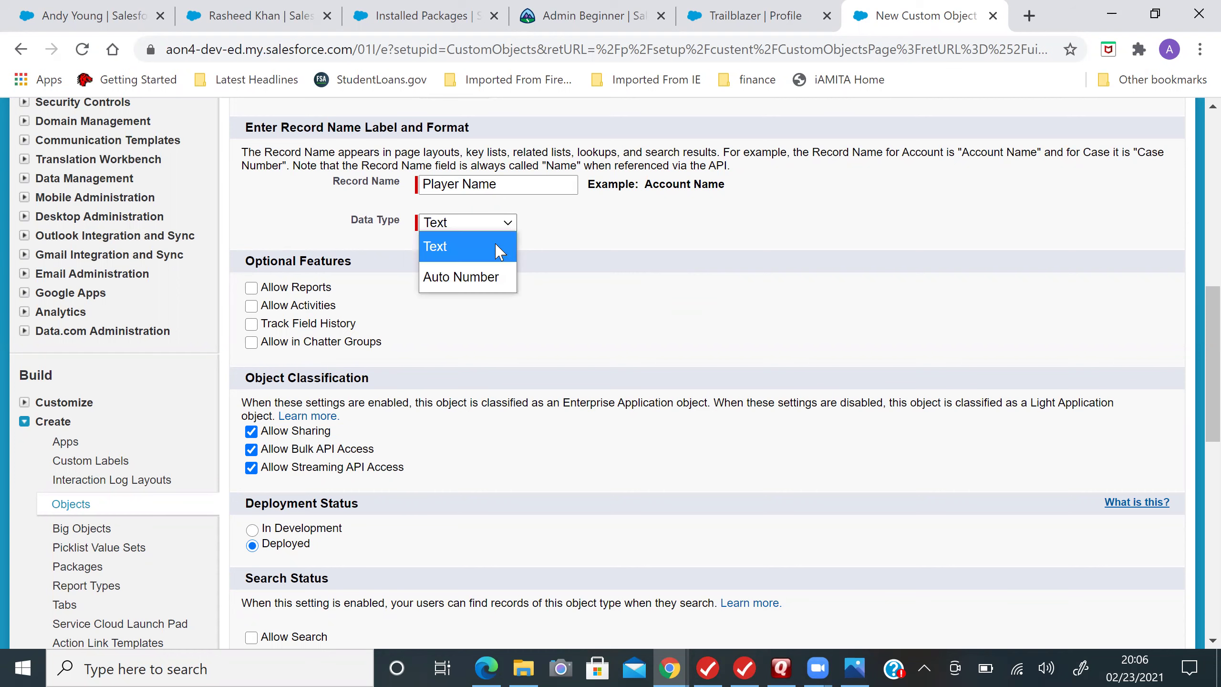
left_click(485, 277)
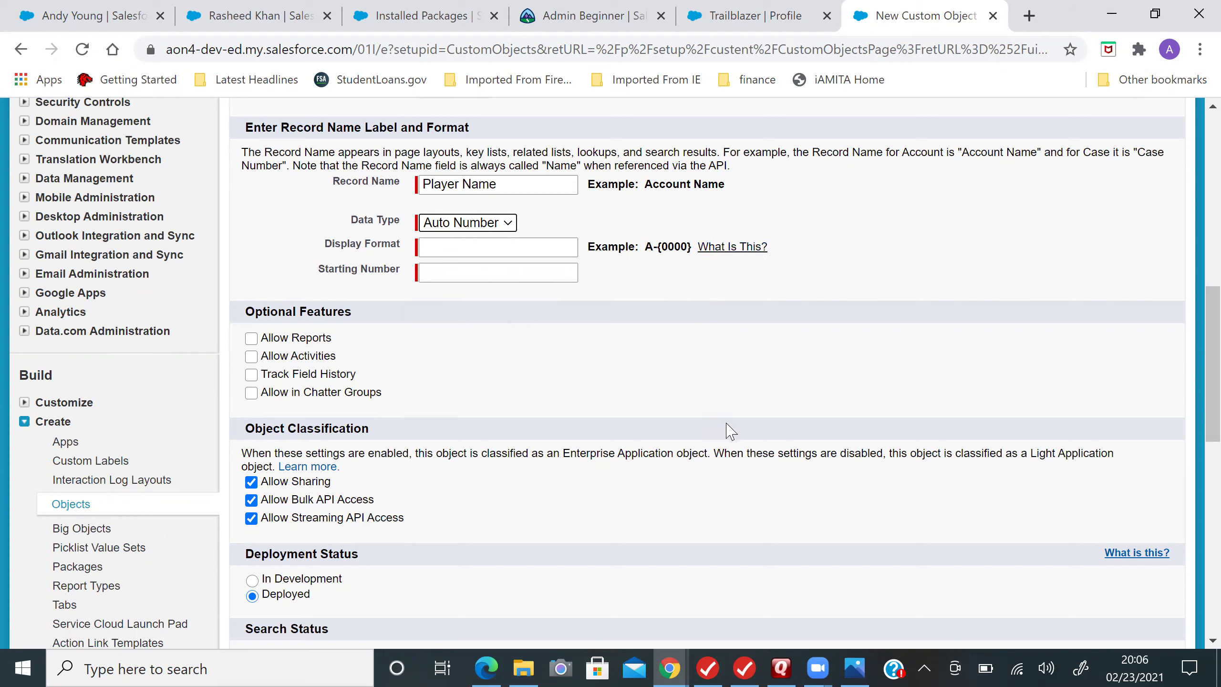
left_click(508, 223)
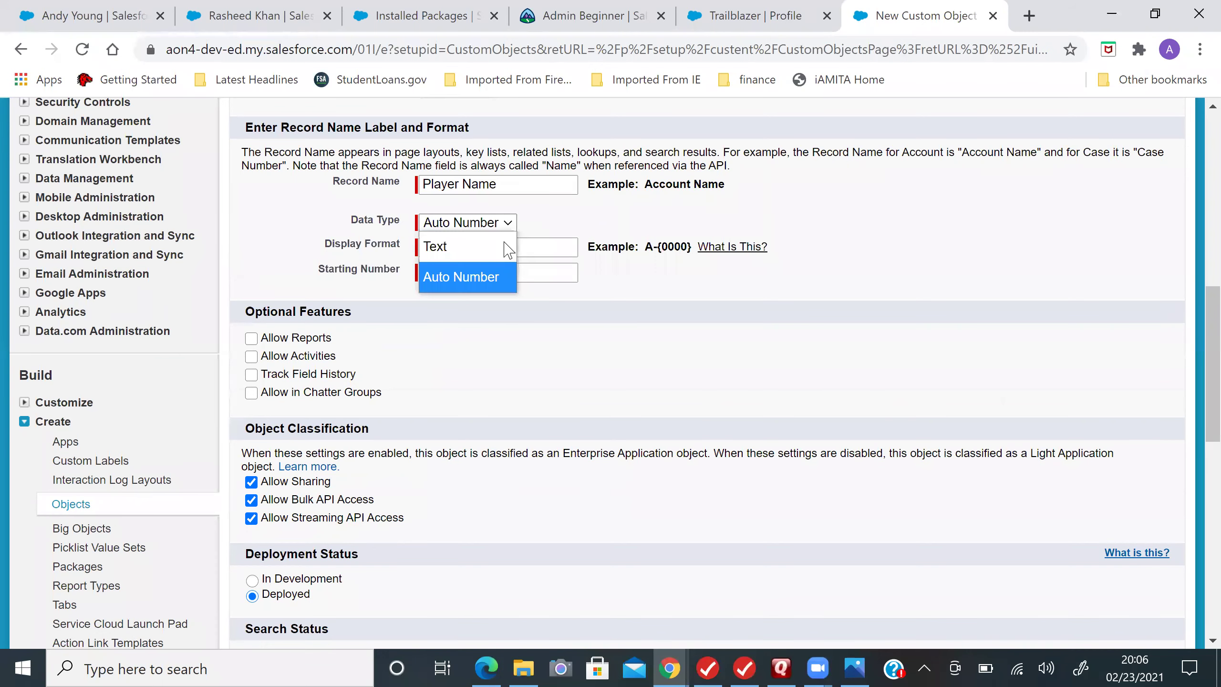
left_click(503, 251)
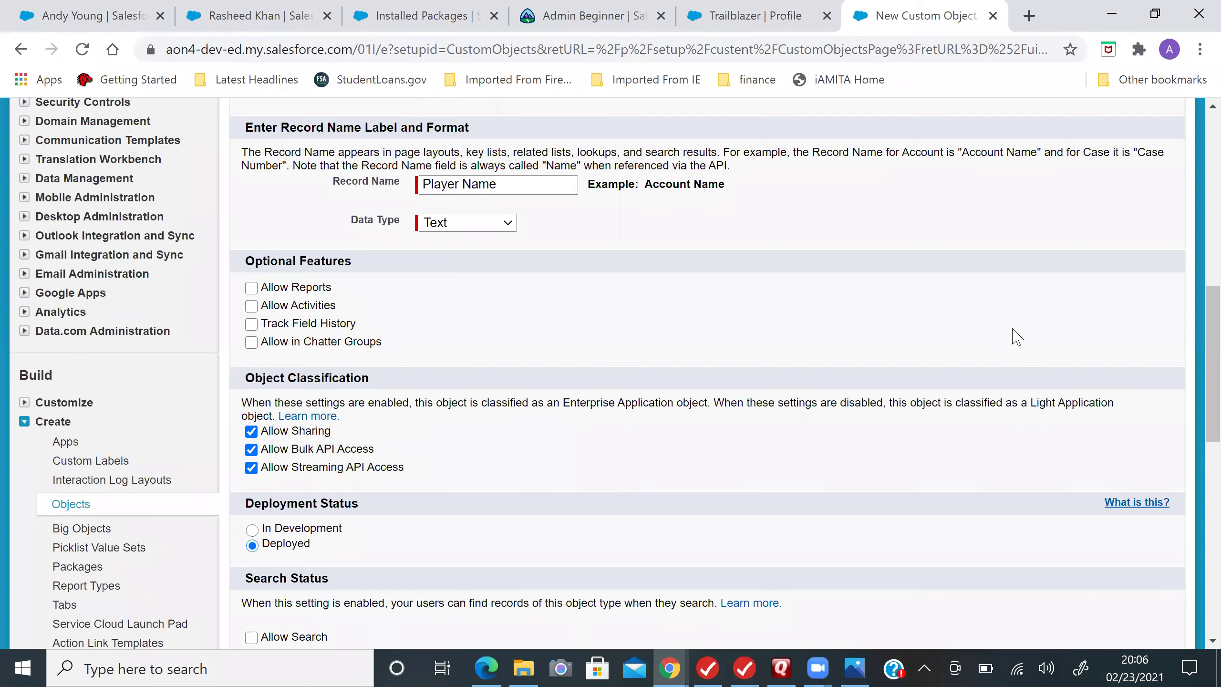
Step: Enable Allow Reports, Allow Activities, Track Field History and Allow in Chatter Groups for the Player object
left_click(251, 287)
left_click(251, 306)
left_click(251, 324)
left_click(251, 342)
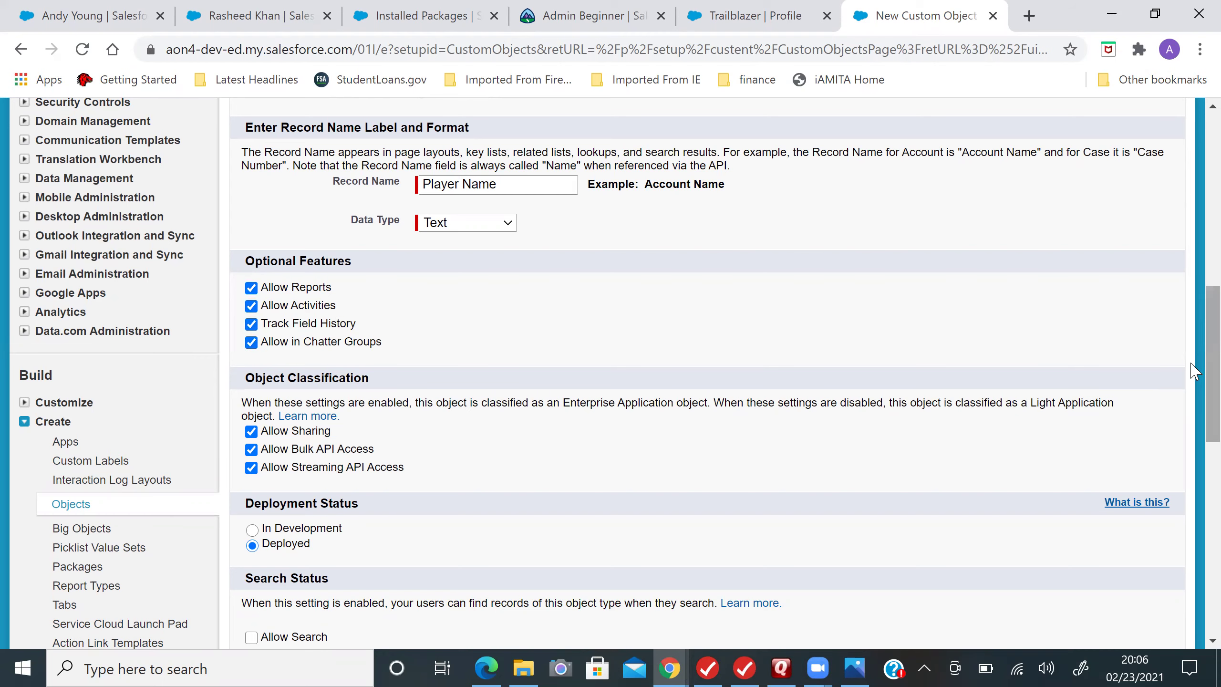
Step: Allow search for the Player object and save the new custom object
scroll(1194, 417, "down", 2)
scroll(1194, 418, "down", 5)
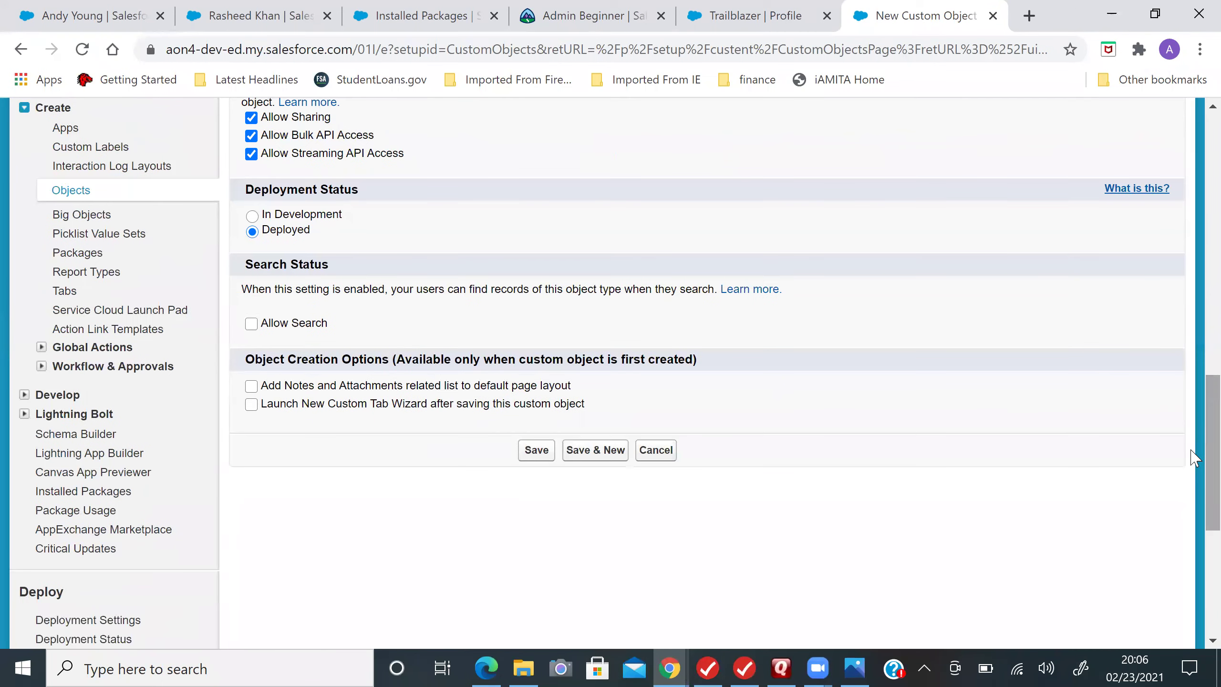
left_click(251, 325)
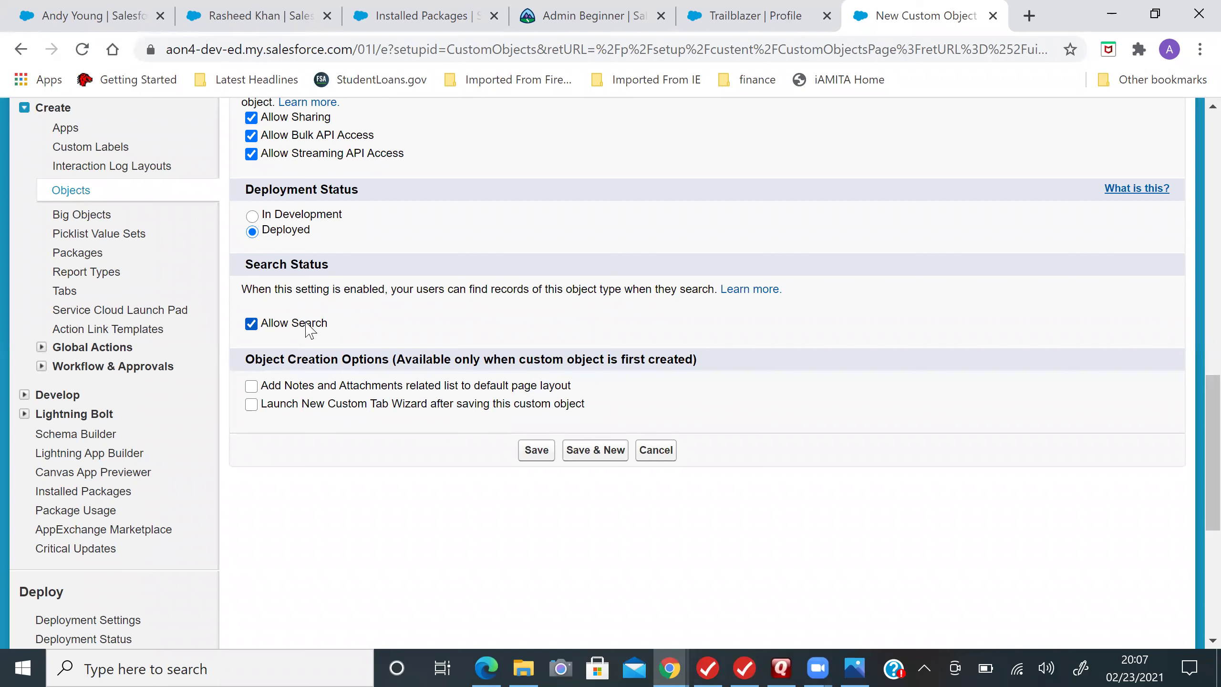
left_click(527, 454)
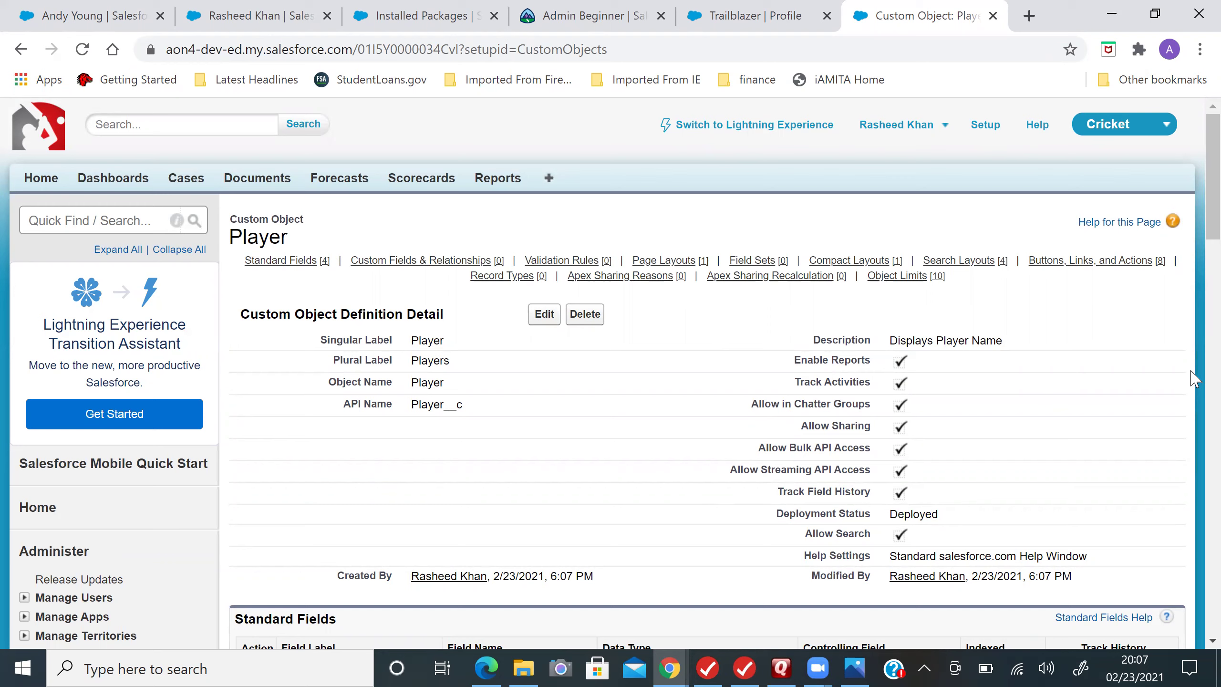
Step: Find the custom Objects page in Setup by searching for objects and start another new custom object
left_click(95, 215)
type("objects")
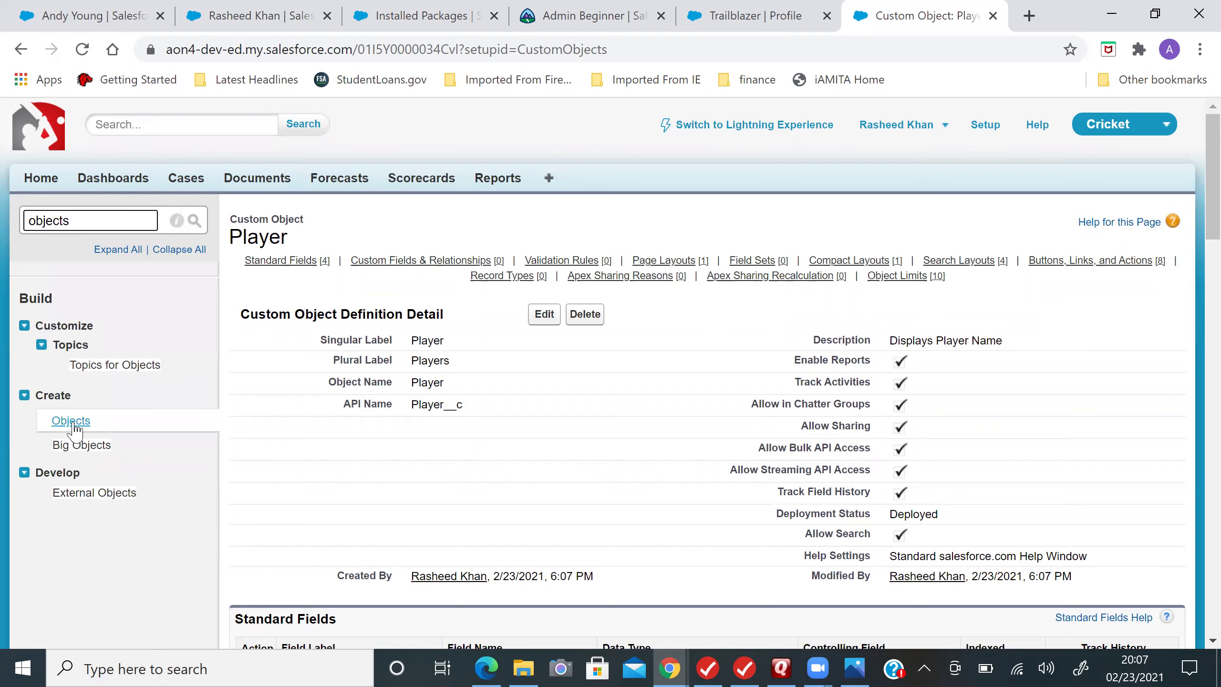
left_click(71, 421)
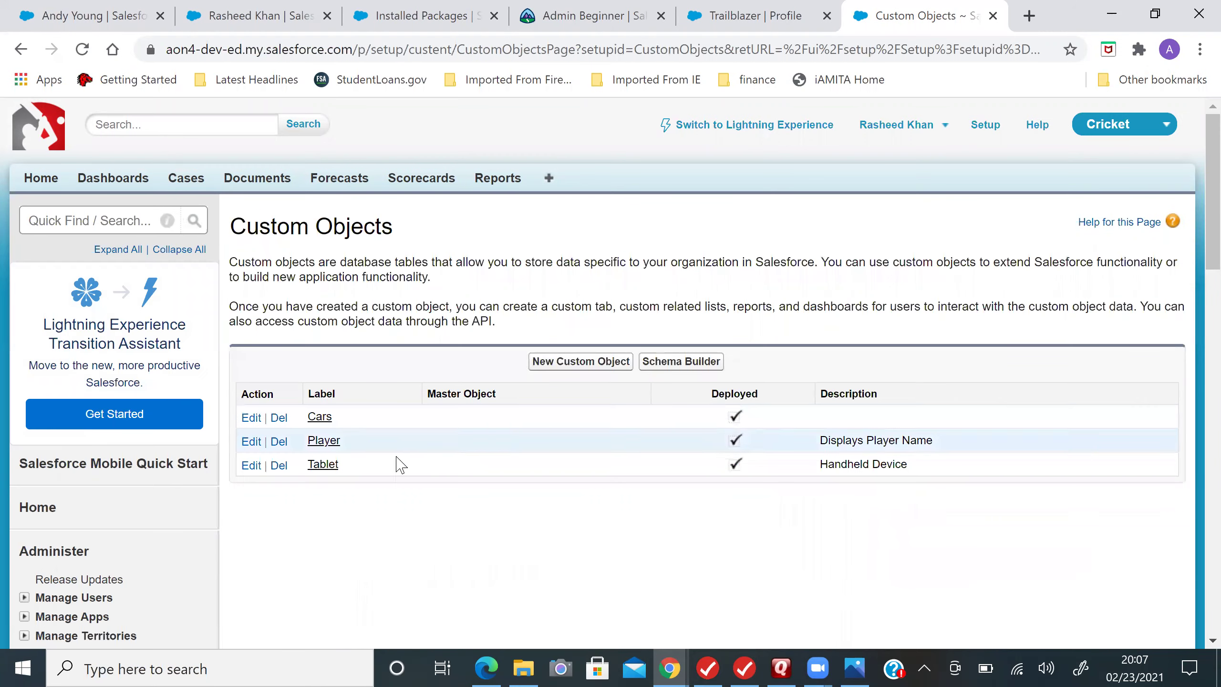
left_click(557, 363)
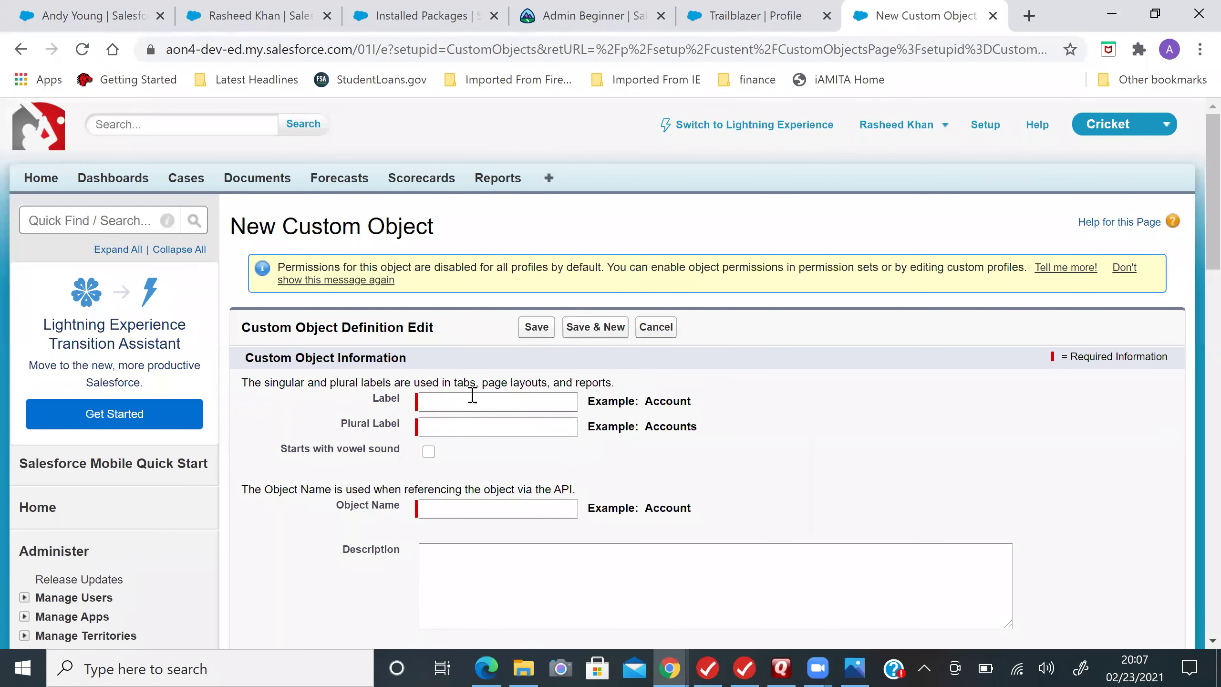
left_click(518, 400)
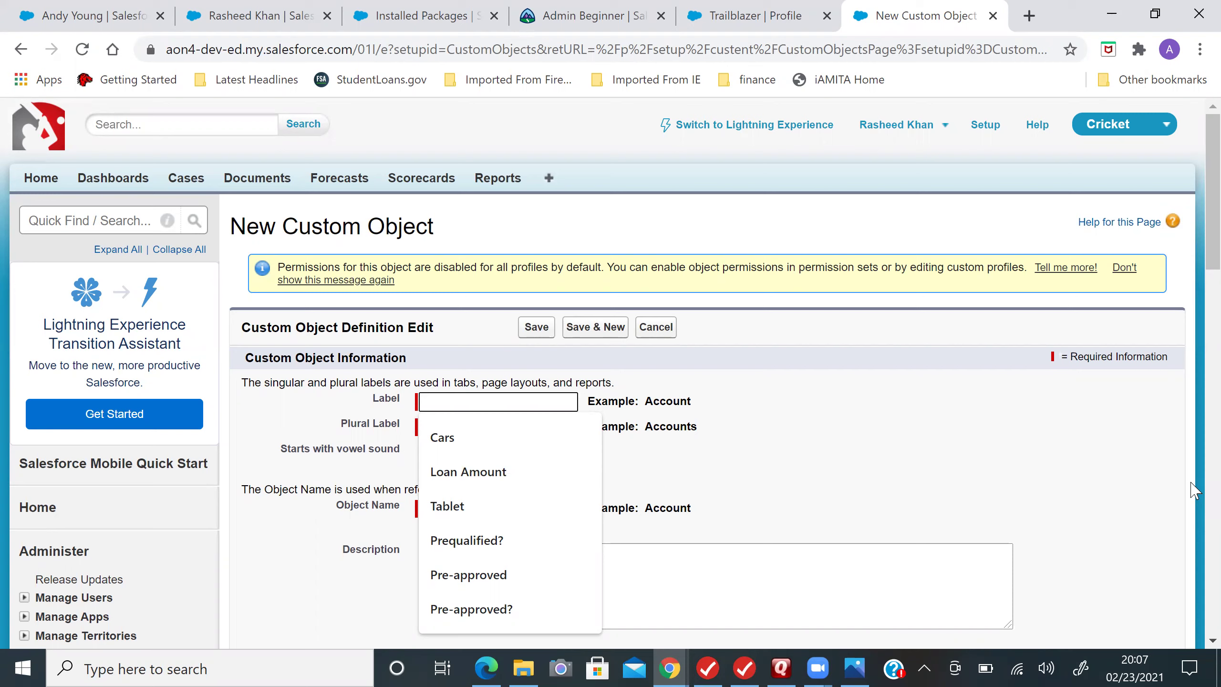
type("Scre")
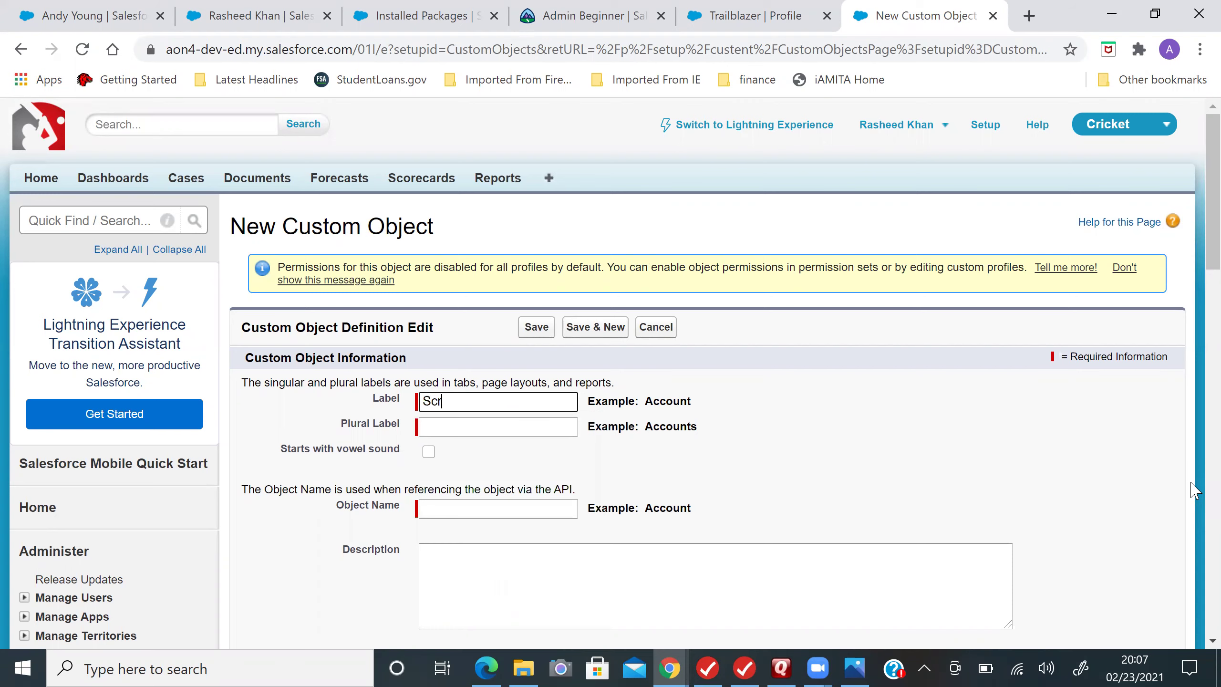
key("BackSpace")
type("or")
key("BackSpace")
key("BackSpace")
key("BackSpace")
key("BackSpace")
Step: Enter Batsmen as both the label and the plural label of the new custom object
type("Batsmen")
left_click(500, 425)
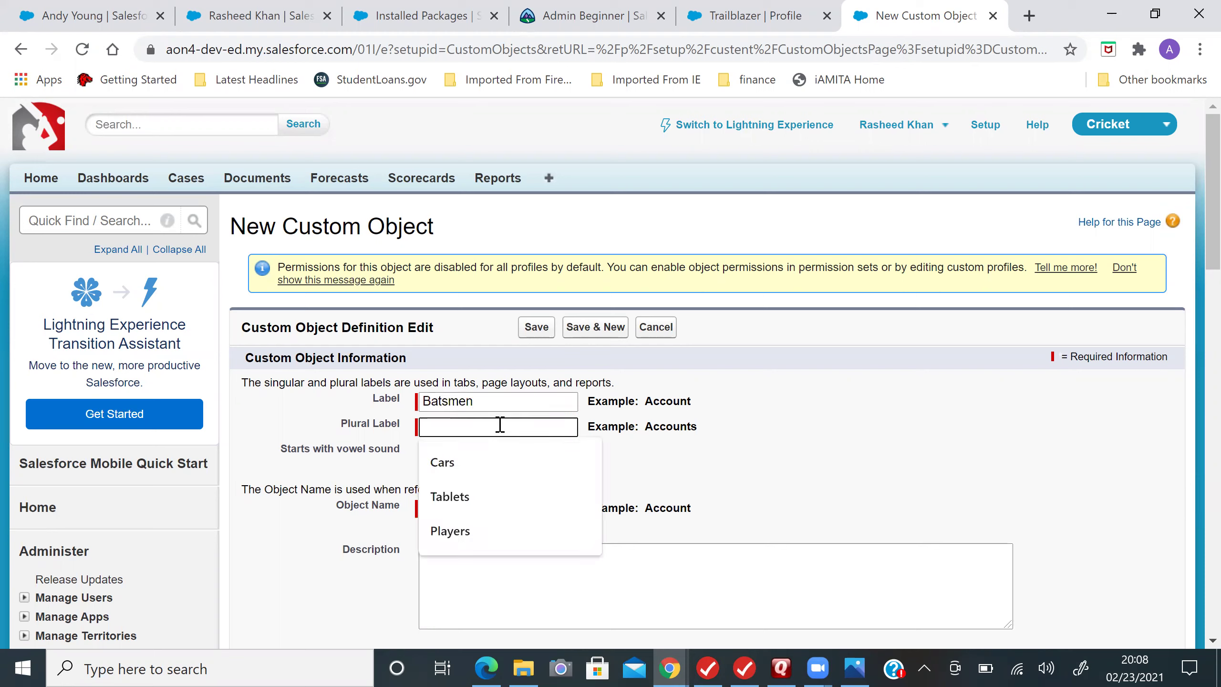
type("Batsmen")
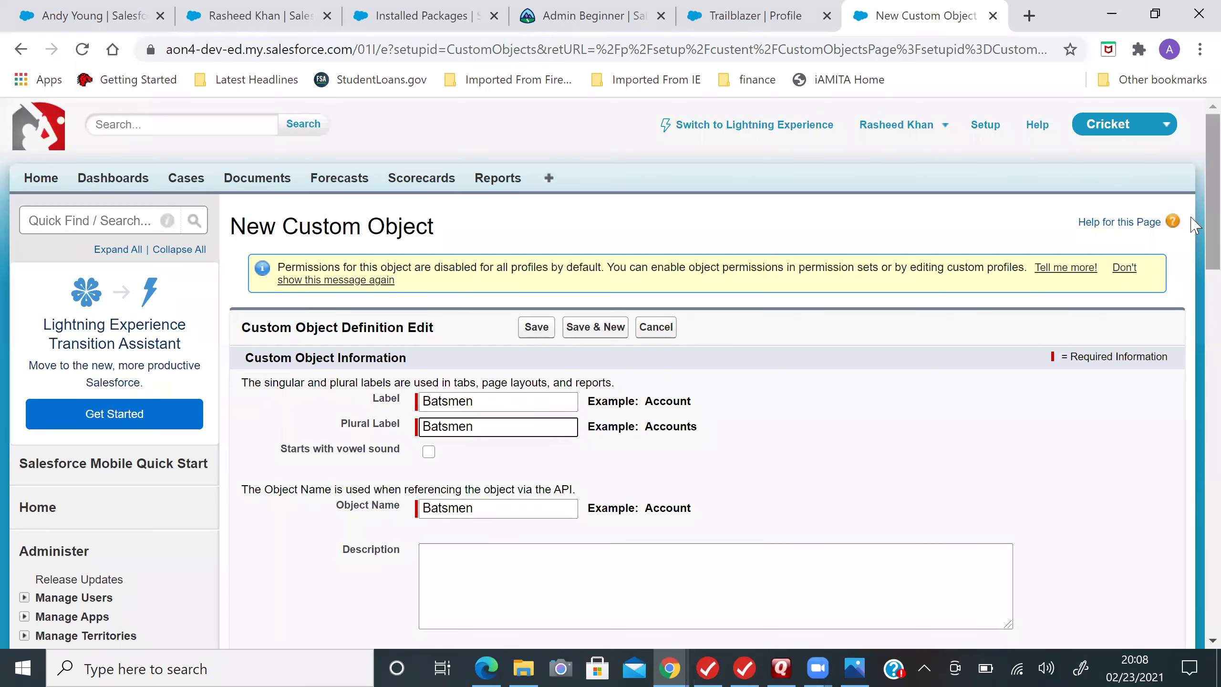
Step: Change the plural label to Batsmens and enter "Will Bat" as the object's description
scroll(1194, 278, "down", 2)
left_click(487, 368)
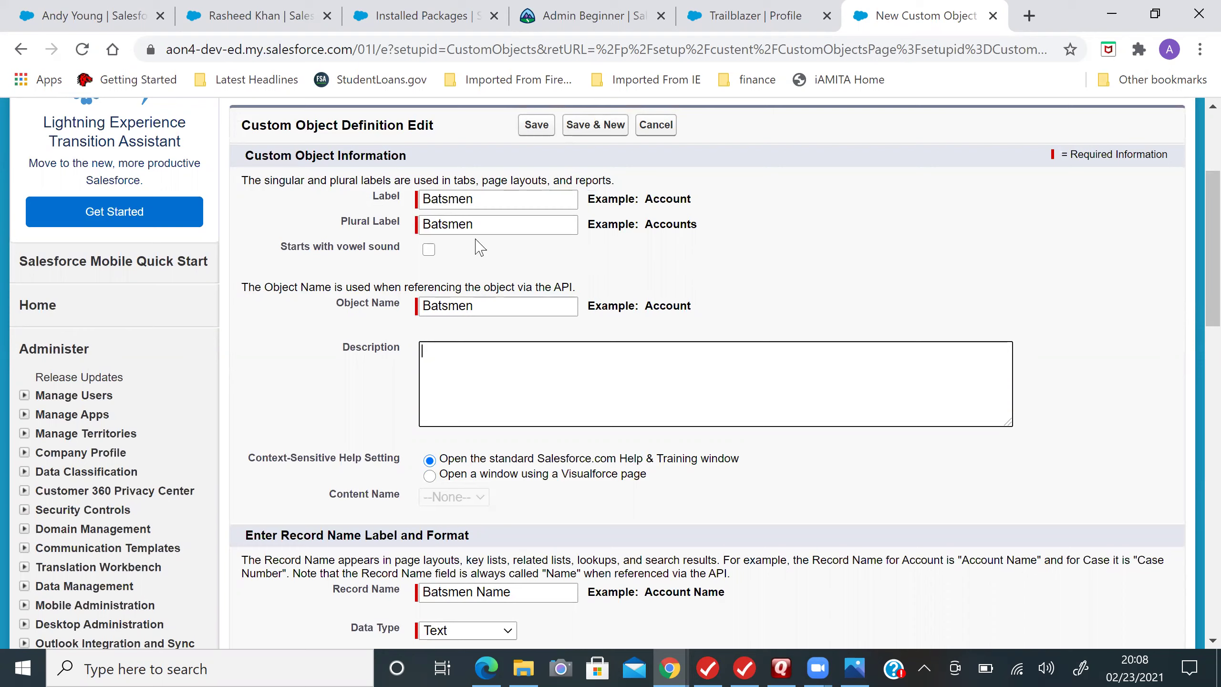
left_click(487, 223)
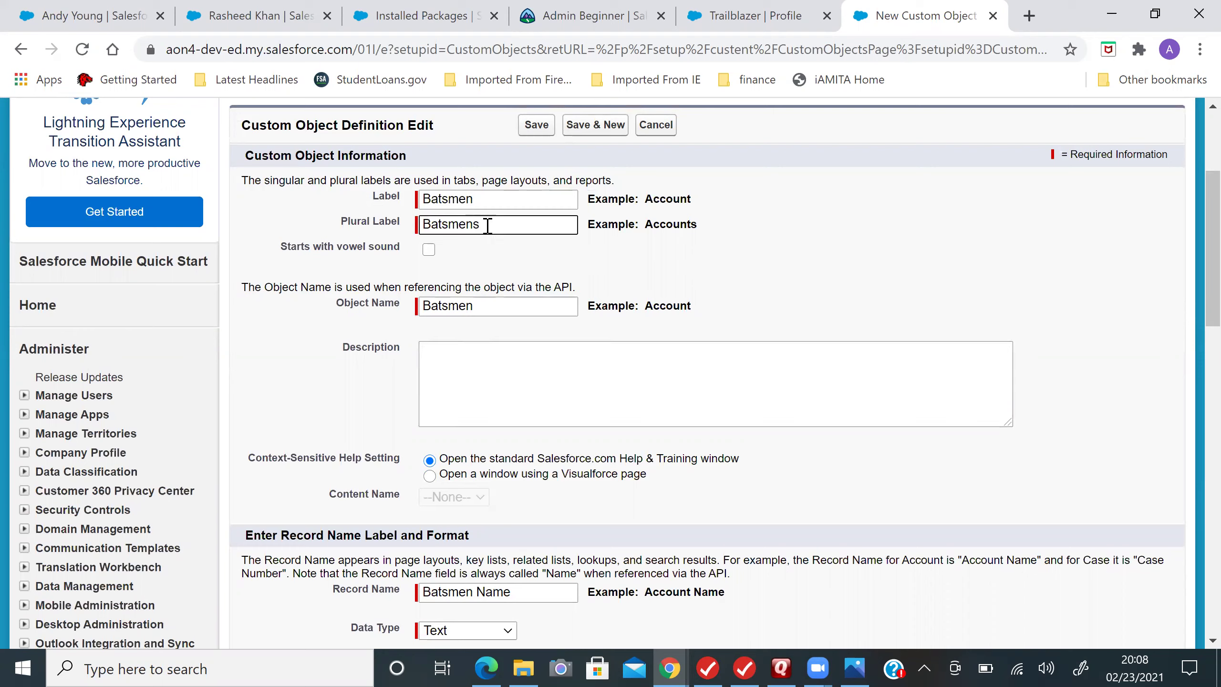
left_click(481, 387)
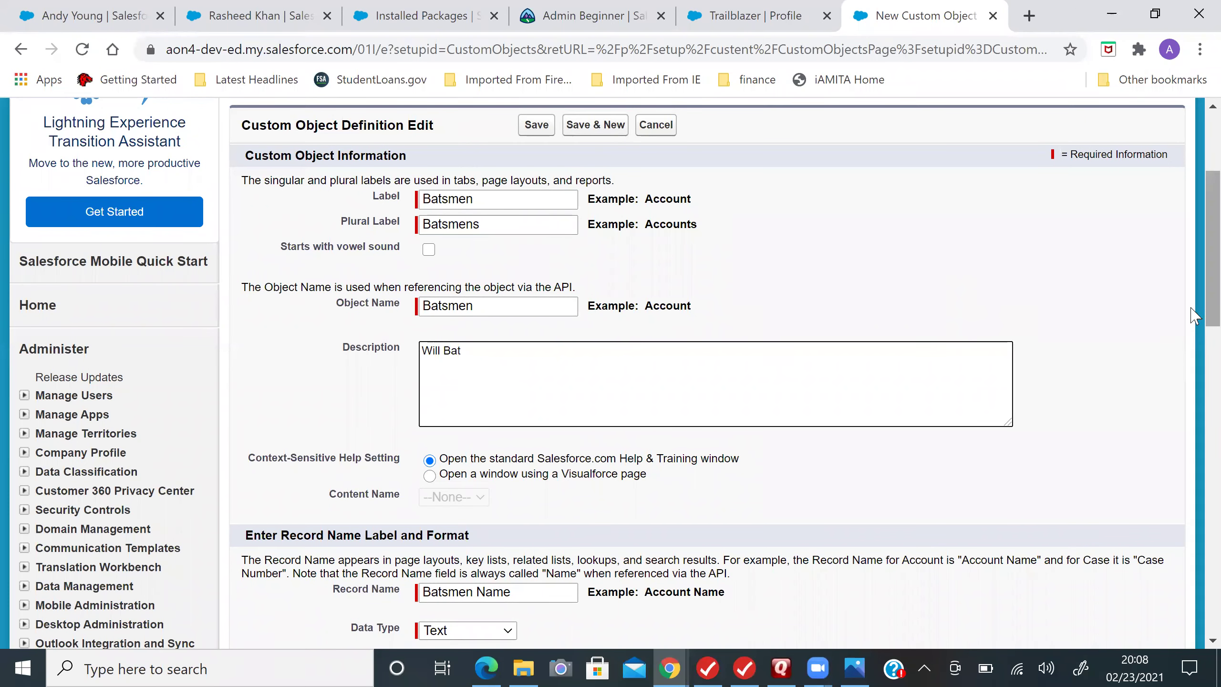
scroll(1194, 317, "down", 2)
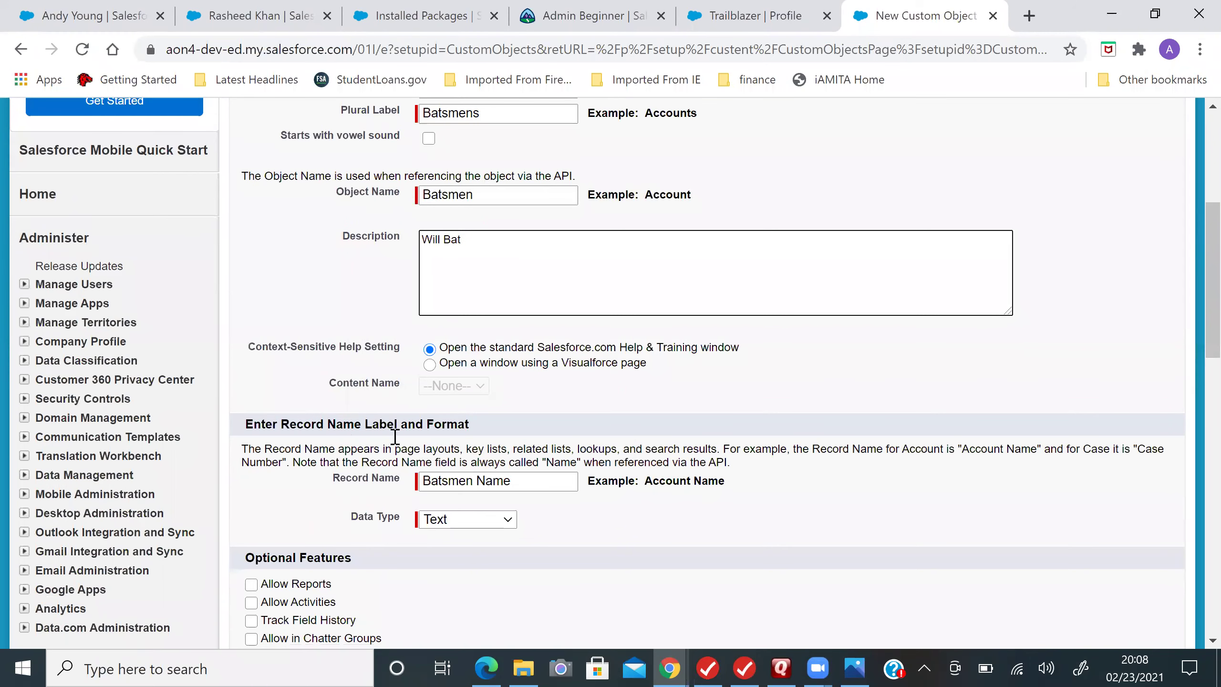
Step: Enable reports, activities, field history tracking and Chatter groups for the Batsmen object
scroll(1194, 380, "down", 1)
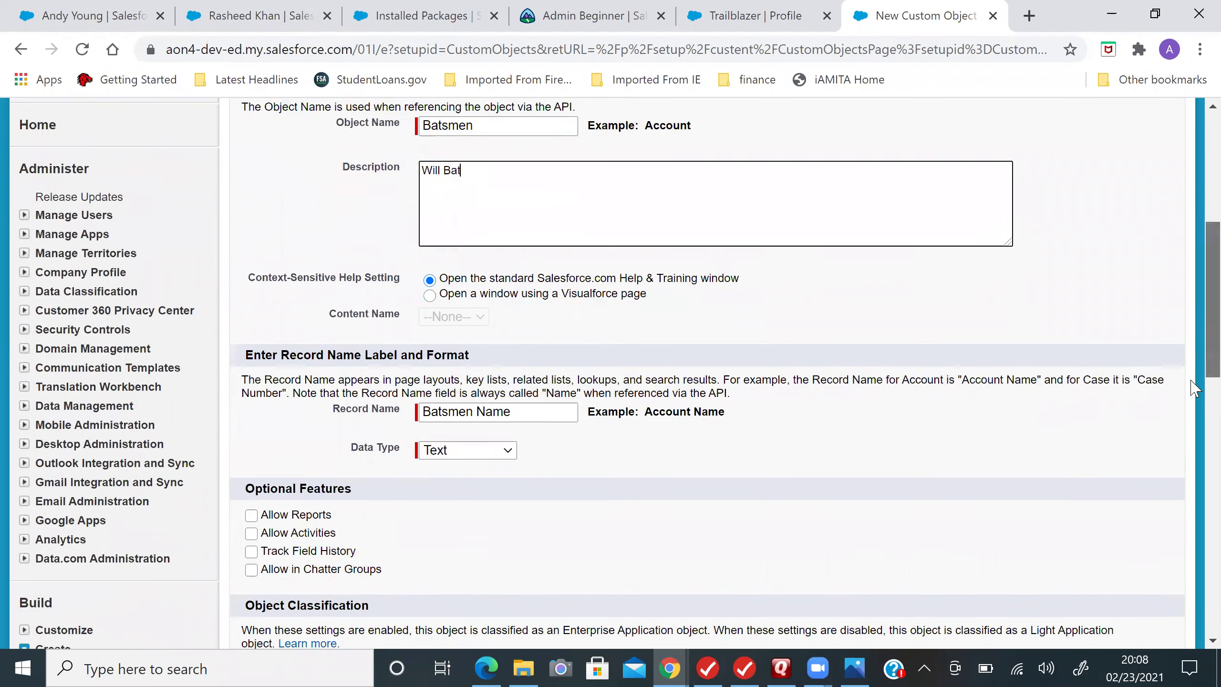
scroll(1194, 389, "down", 2)
left_click(251, 392)
left_click(251, 410)
left_click(251, 428)
left_click(251, 447)
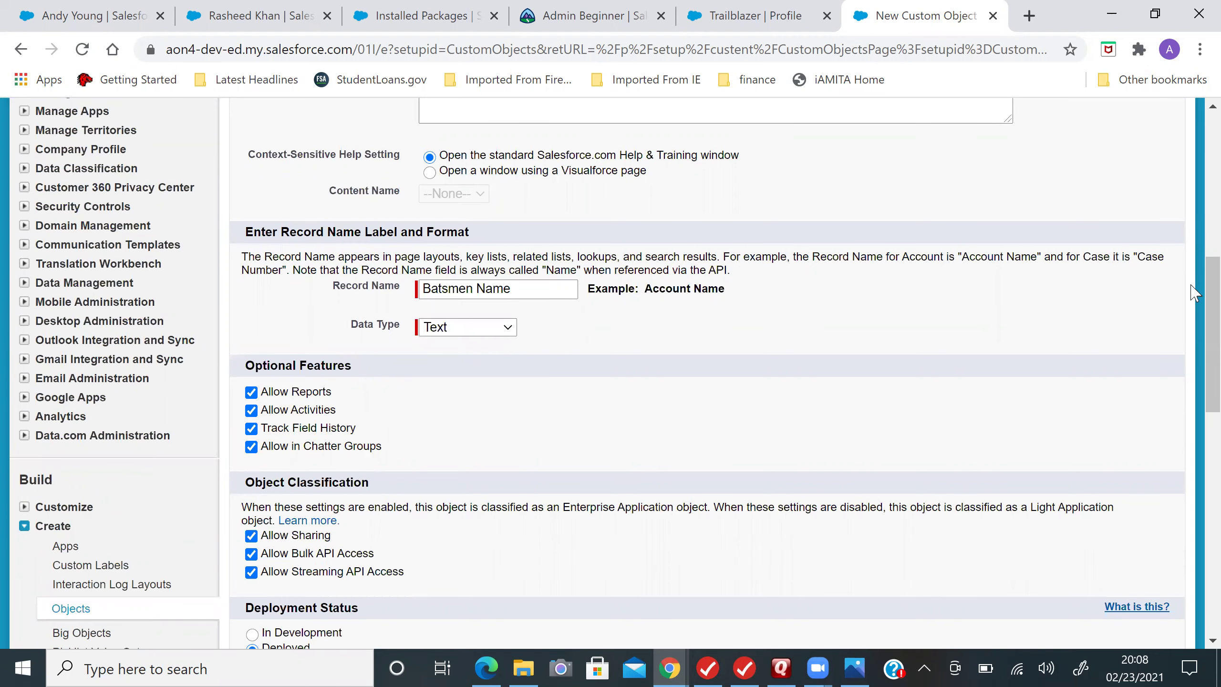
Step: Allow search for the Batsmen object and save the new custom object
scroll(1196, 380, "down", 6)
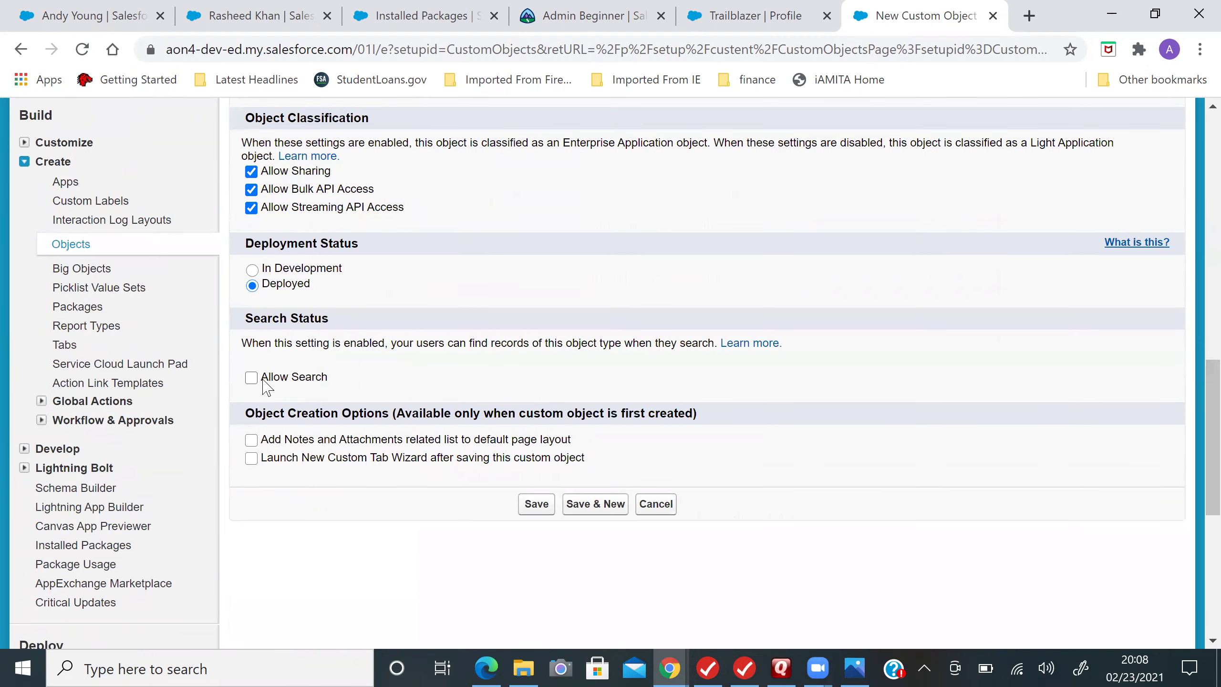
left_click(250, 378)
left_click(529, 506)
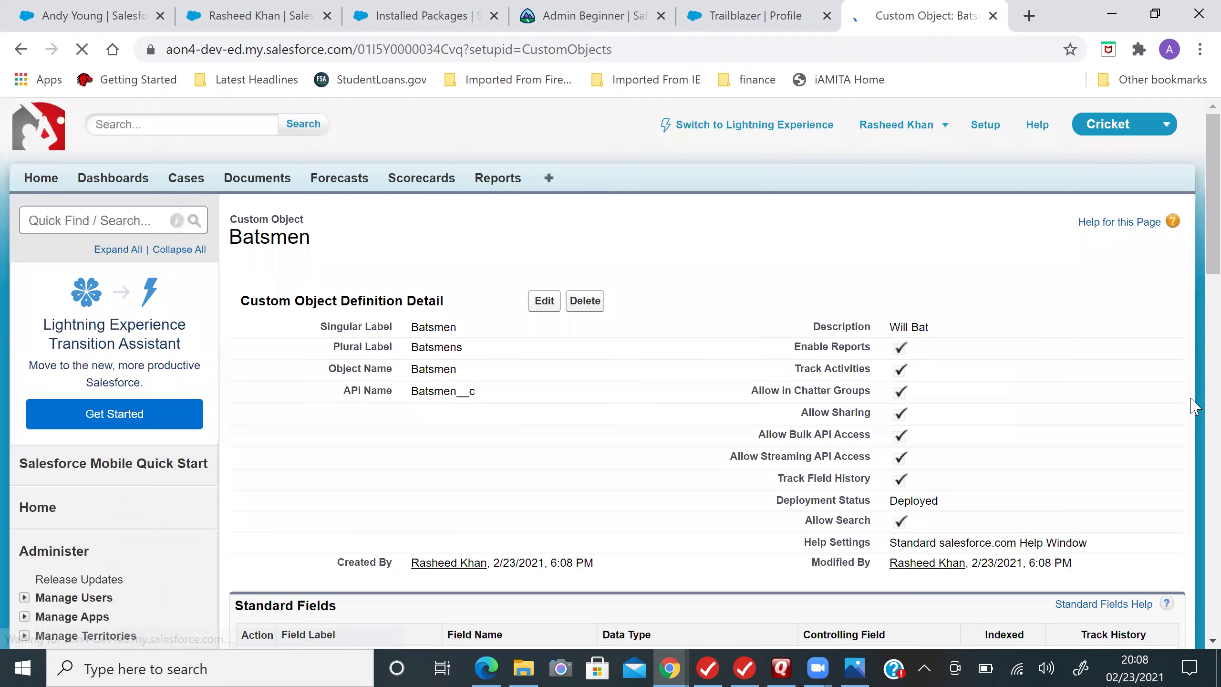
Step: Search Setup for objects, open the custom Objects page and start a new custom object
left_click(44, 222)
type("dbject")
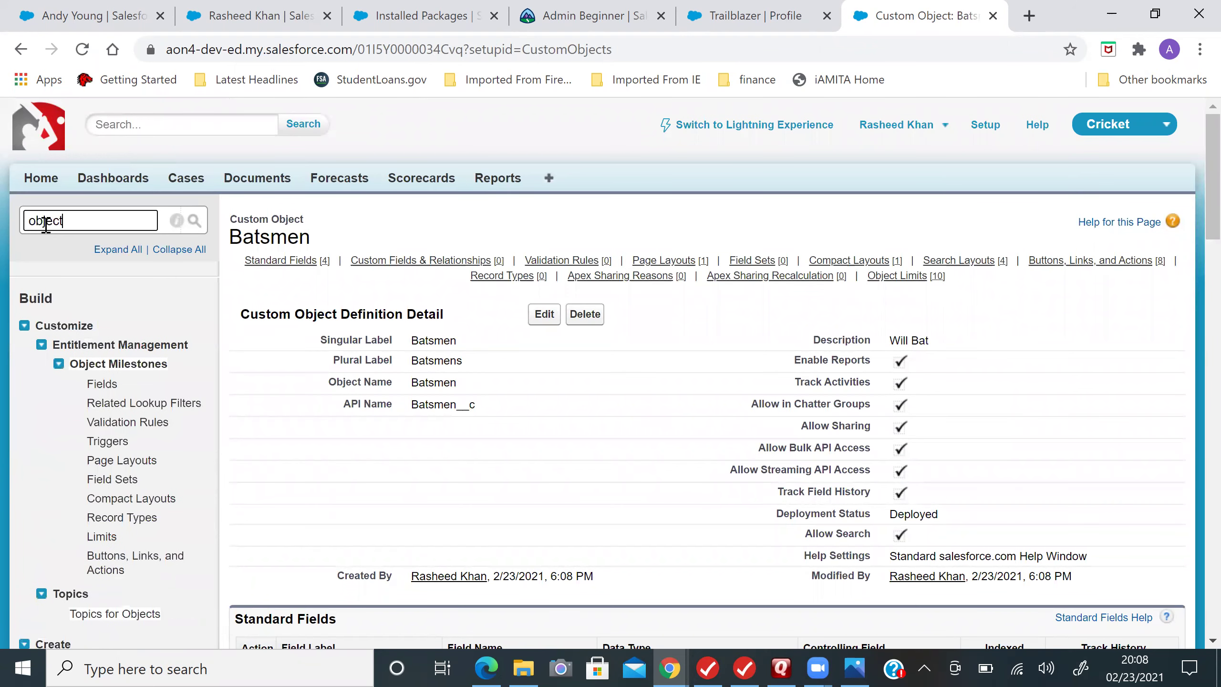
type("s")
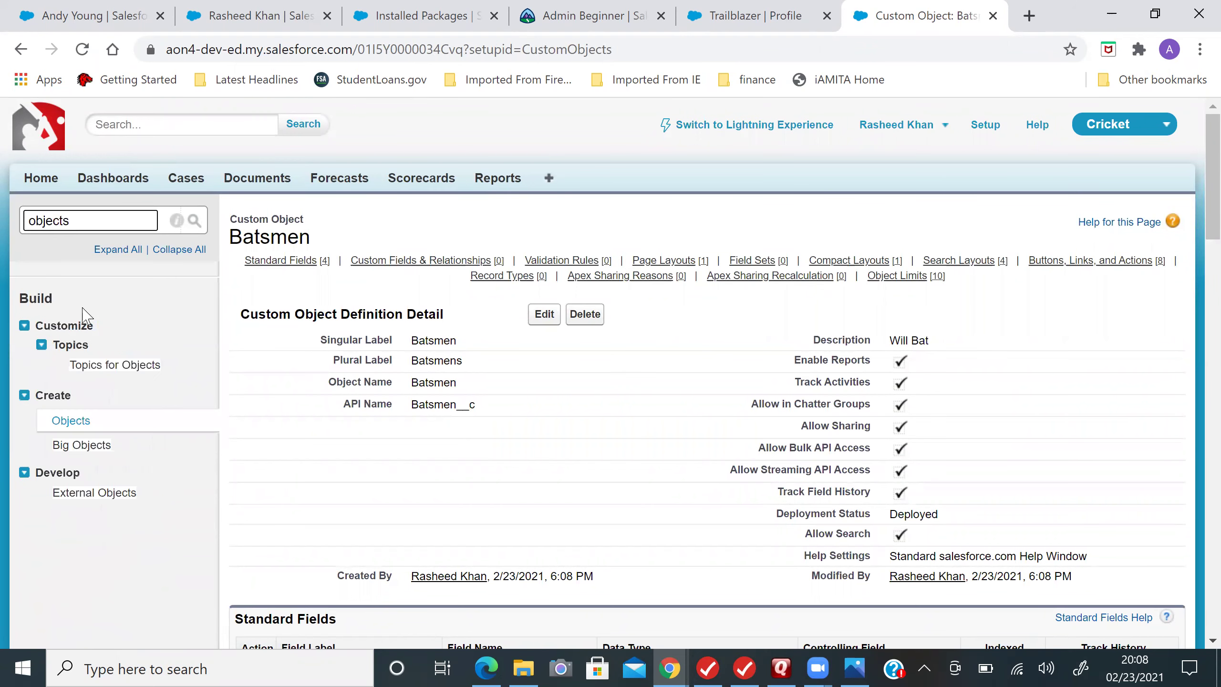
left_click(70, 421)
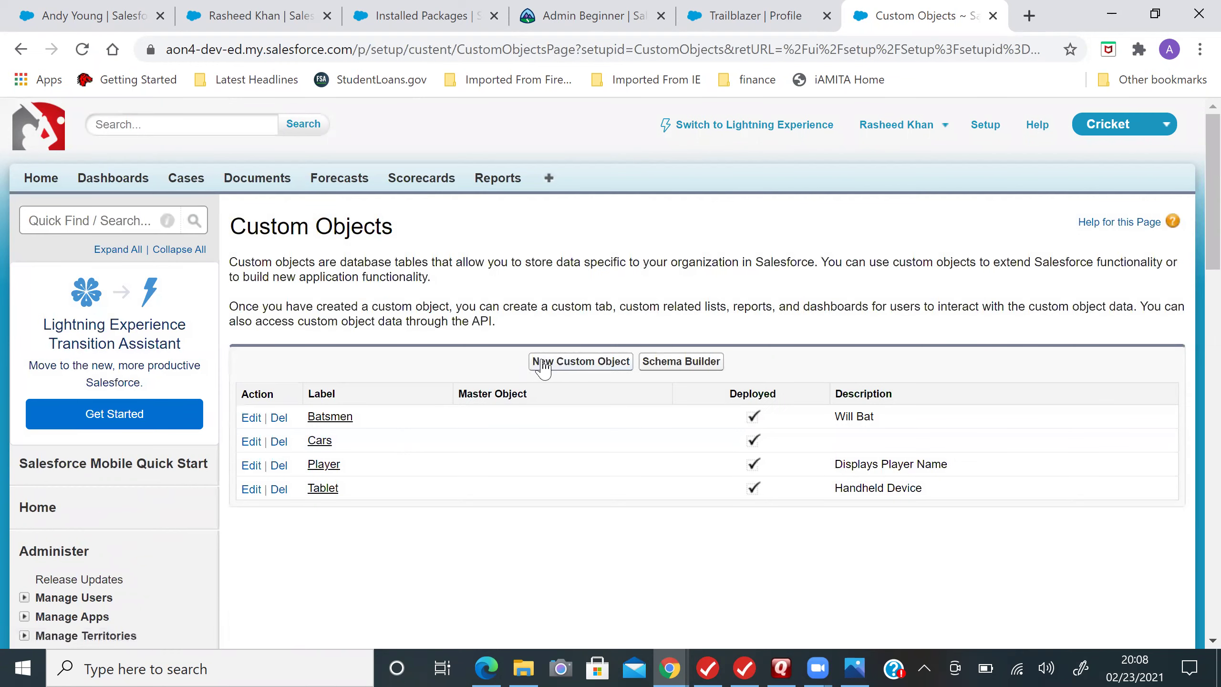
left_click(560, 370)
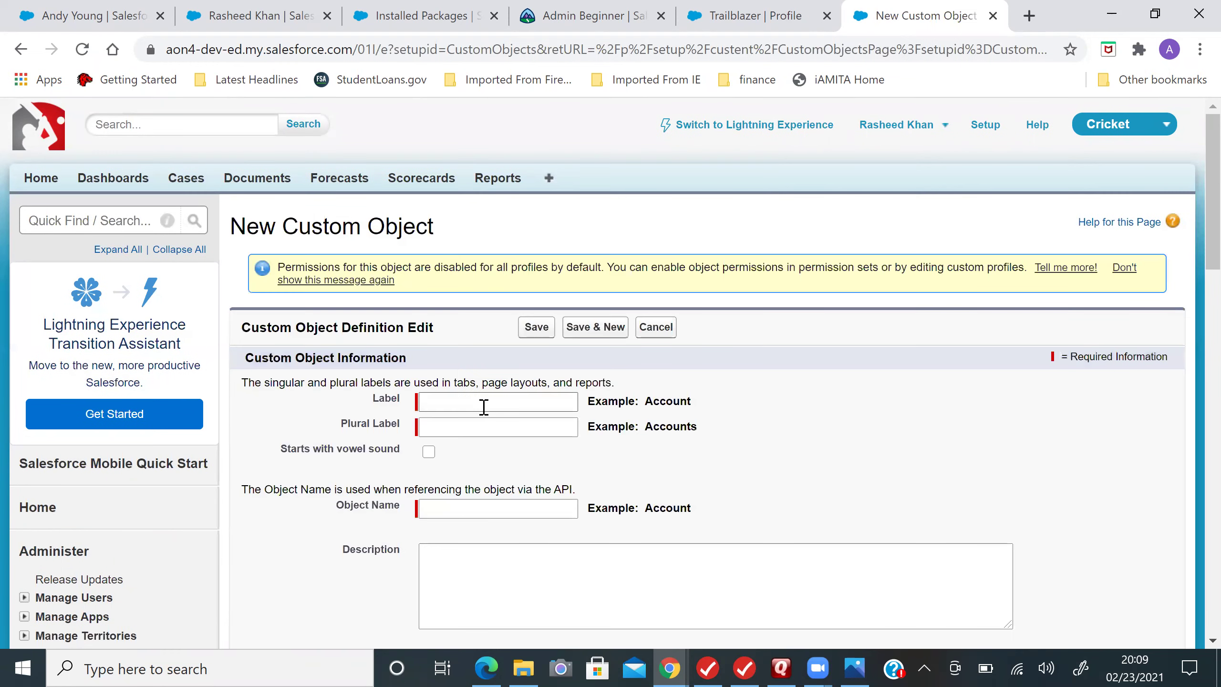
Step: Enter Bowler as the new object's label, Bowlers as its plural label and "Will Bowl" as its description
left_click(485, 404)
type("Bl")
key("BackSpace")
type("o")
left_click(478, 427)
type("Bowlers")
left_click(462, 547)
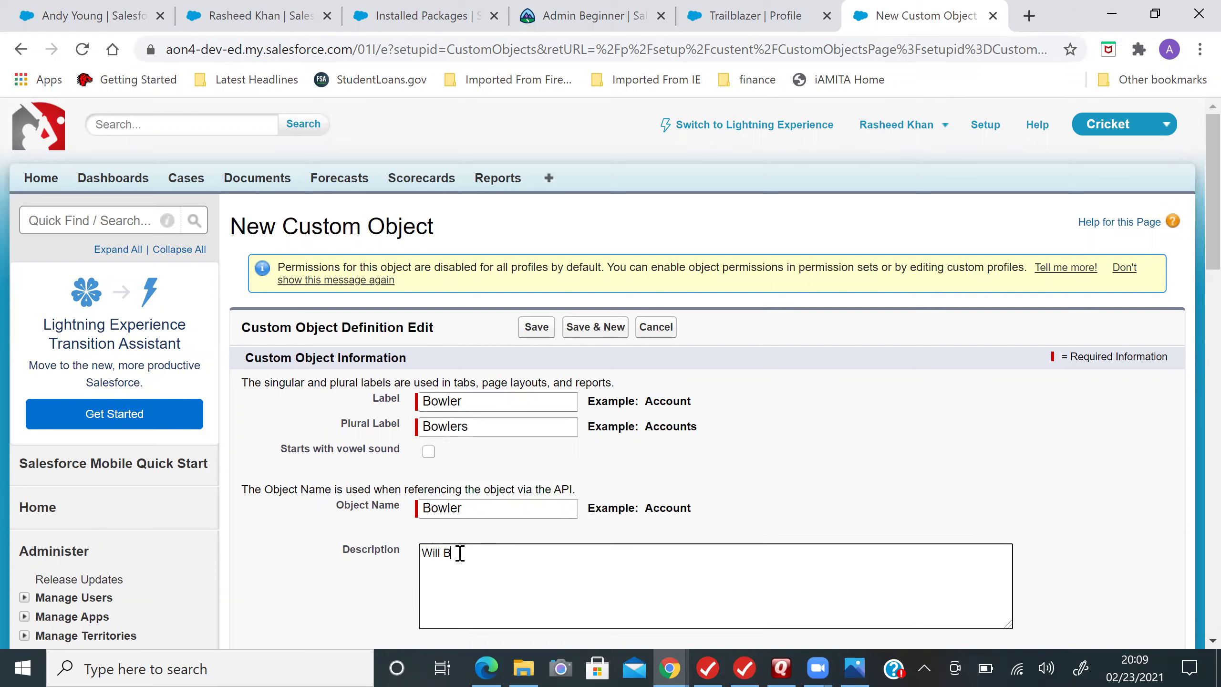
type("Will Bowl")
Step: Enable reports, activities, field history tracking and Chatter groups for the Bowler object
scroll(1195, 293, "down", 5)
scroll(731, 417, "down", 3)
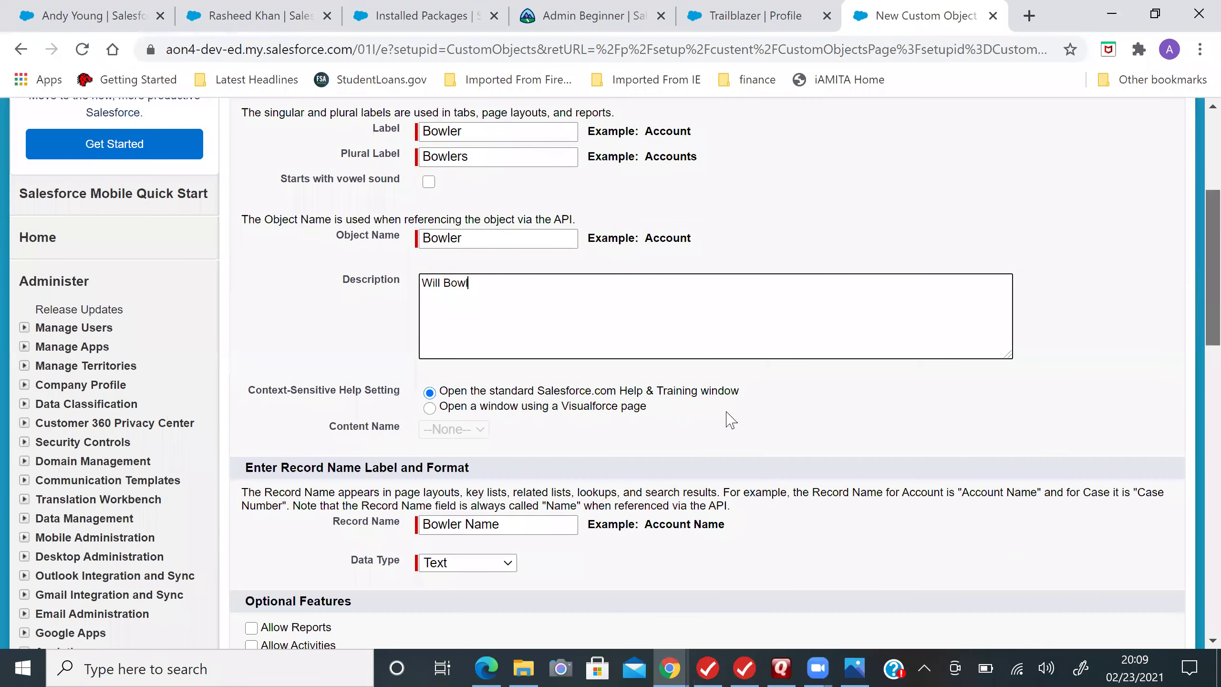
left_click(251, 465)
left_click(250, 500)
left_click(252, 483)
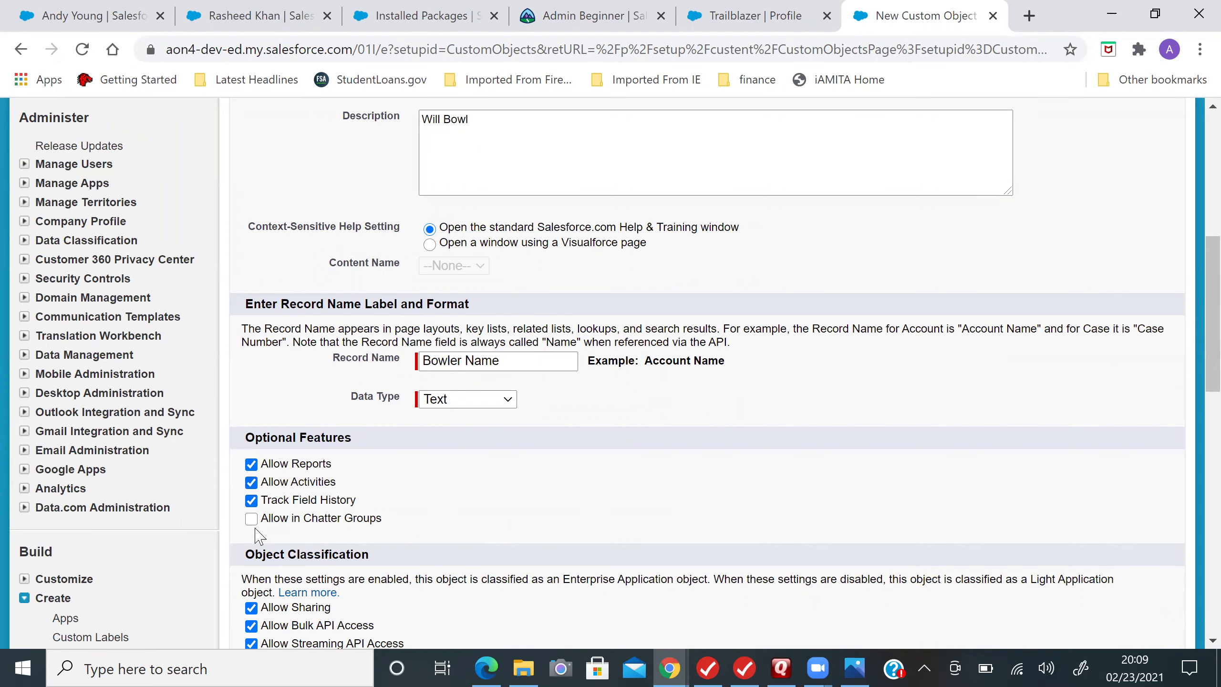
double_click(272, 518)
left_click(251, 518)
Step: Allow search for the Bowler object and save the new custom object
scroll(1194, 398, "down", 10)
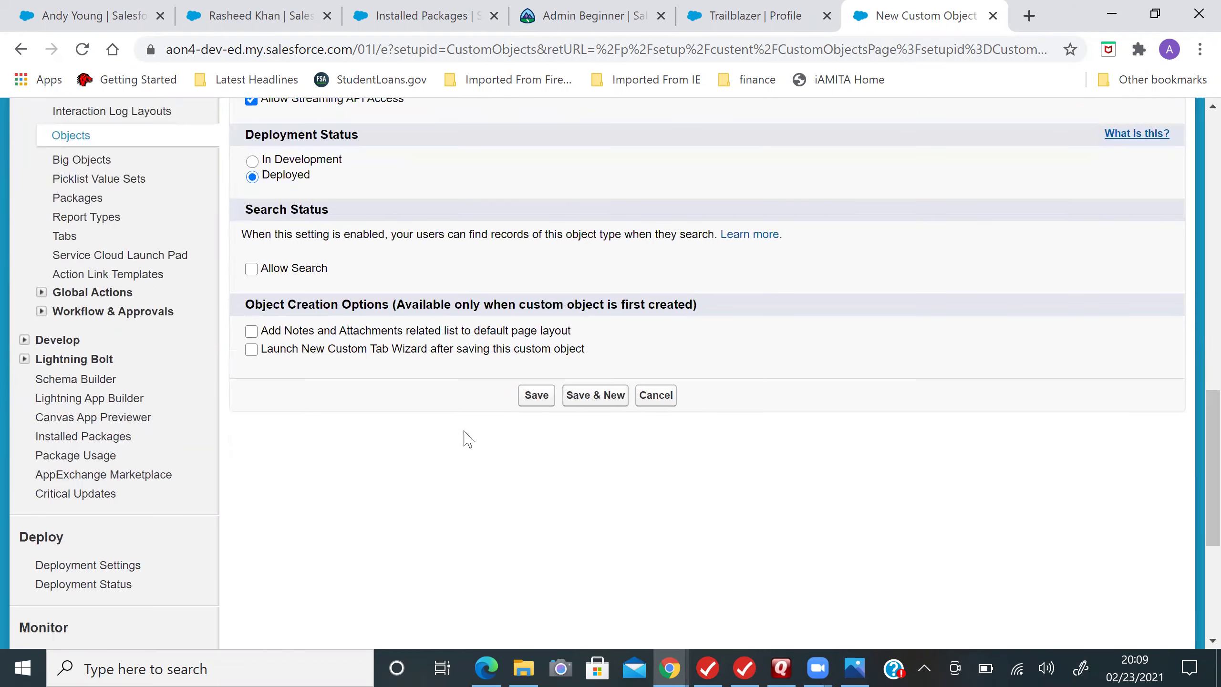
left_click(251, 270)
left_click(551, 403)
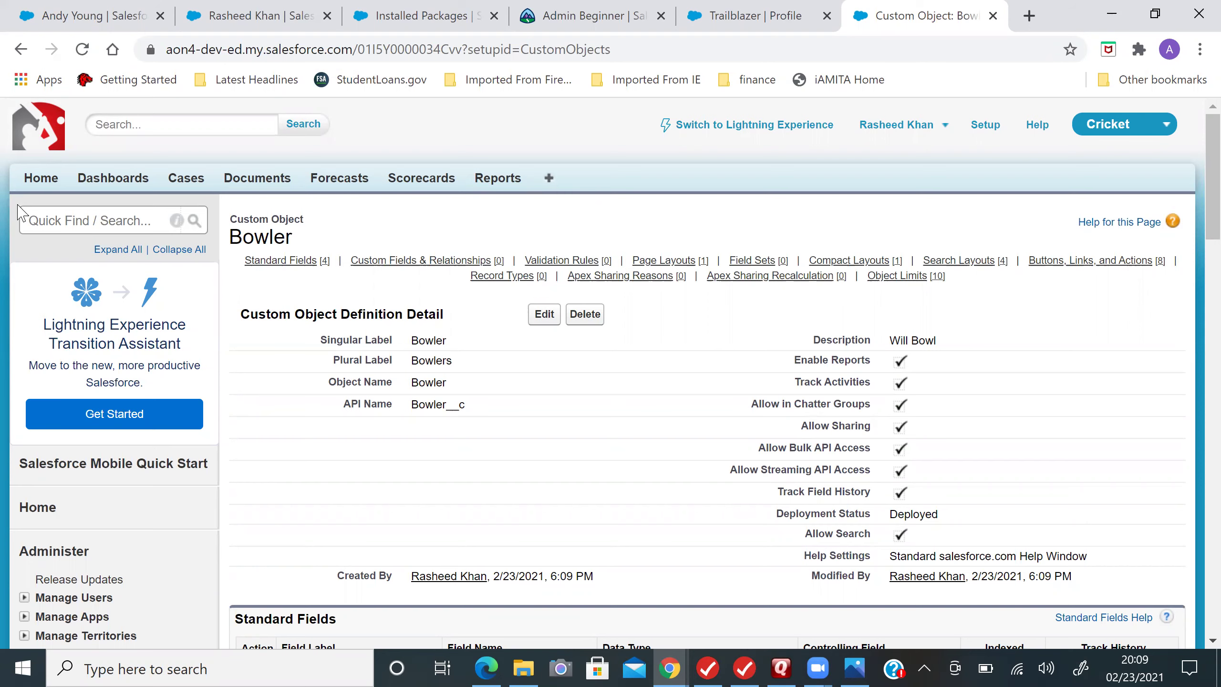
Step: Search Setup for tab, open the custom Tabs page and start a new custom object tab
left_click(63, 227)
type("tab")
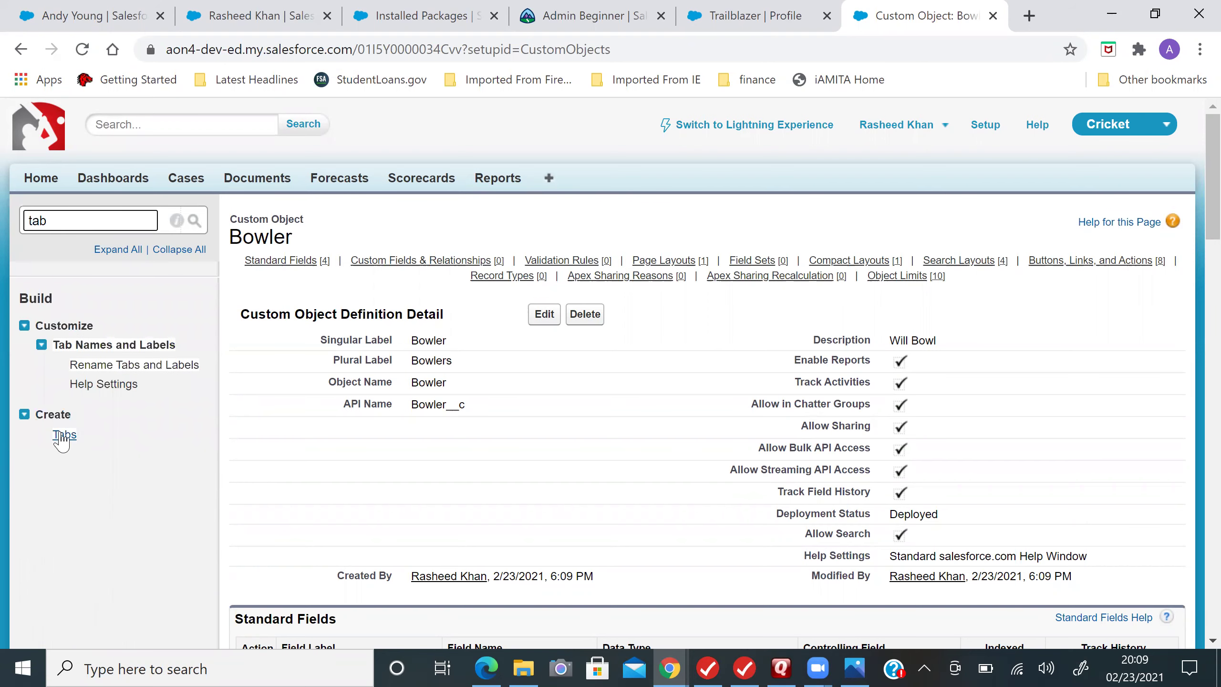
left_click(63, 436)
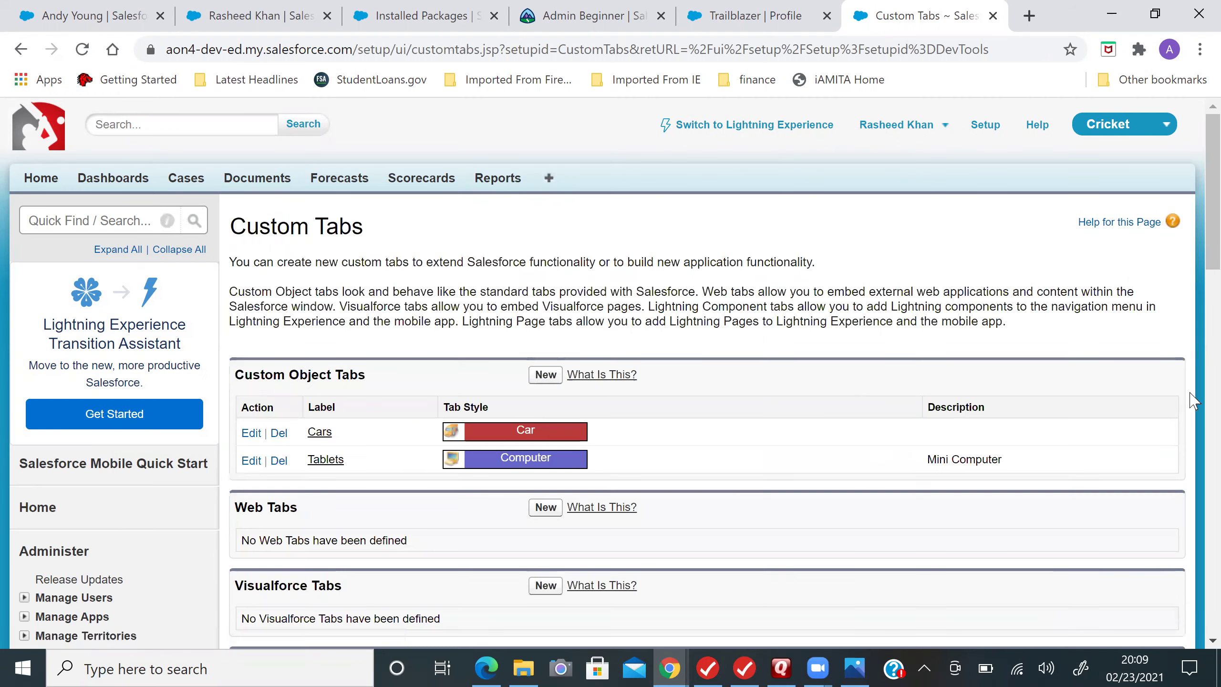
scroll(1195, 245, "down", 2)
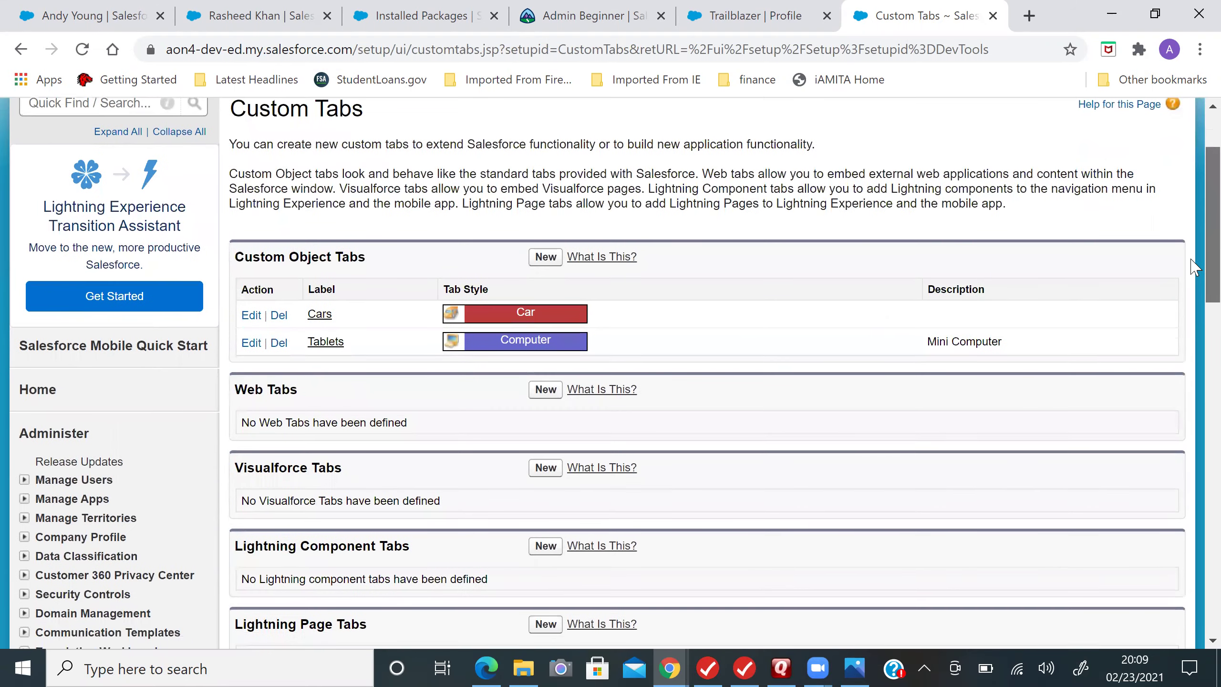
scroll(604, 299, "up", 2)
left_click(546, 347)
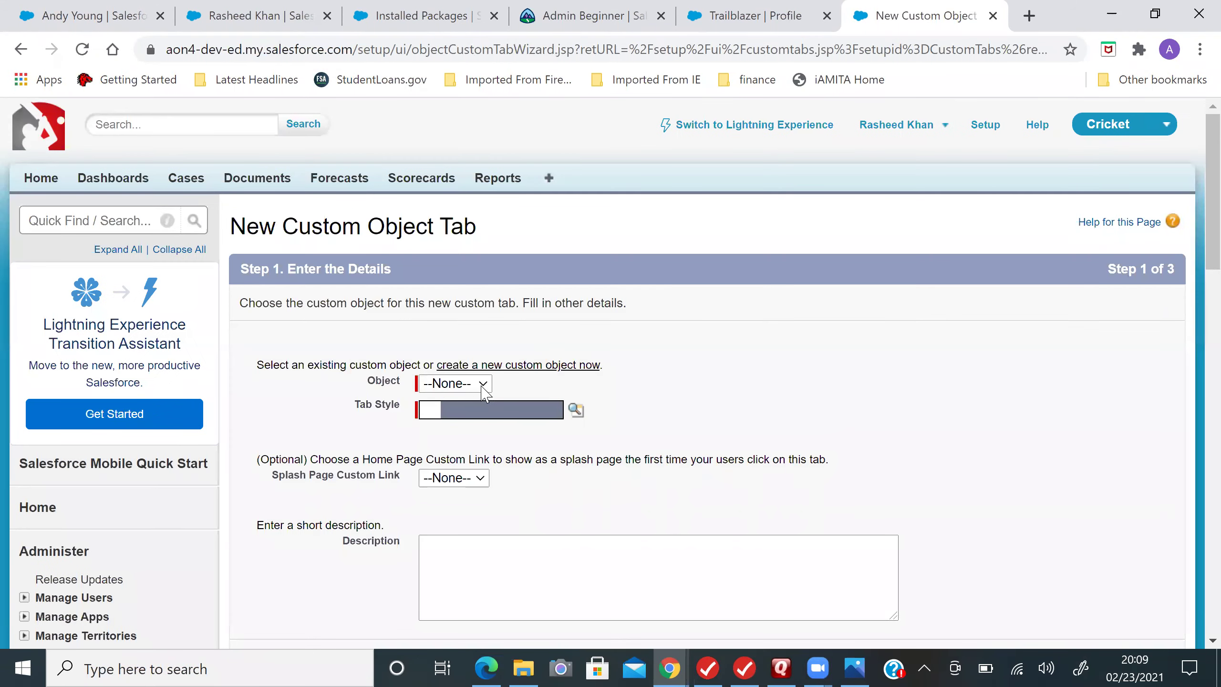
Step: Choose Player as the object for the new tab and open the tab style selector in a maximized window
left_click(483, 384)
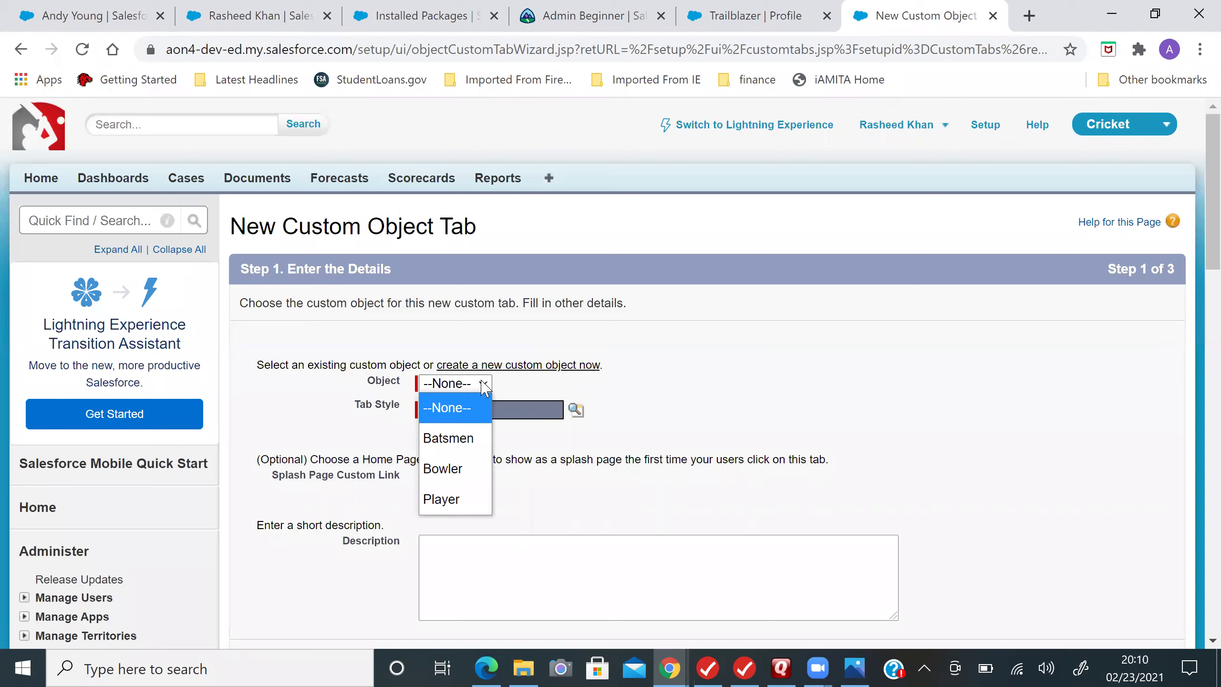
left_click(459, 499)
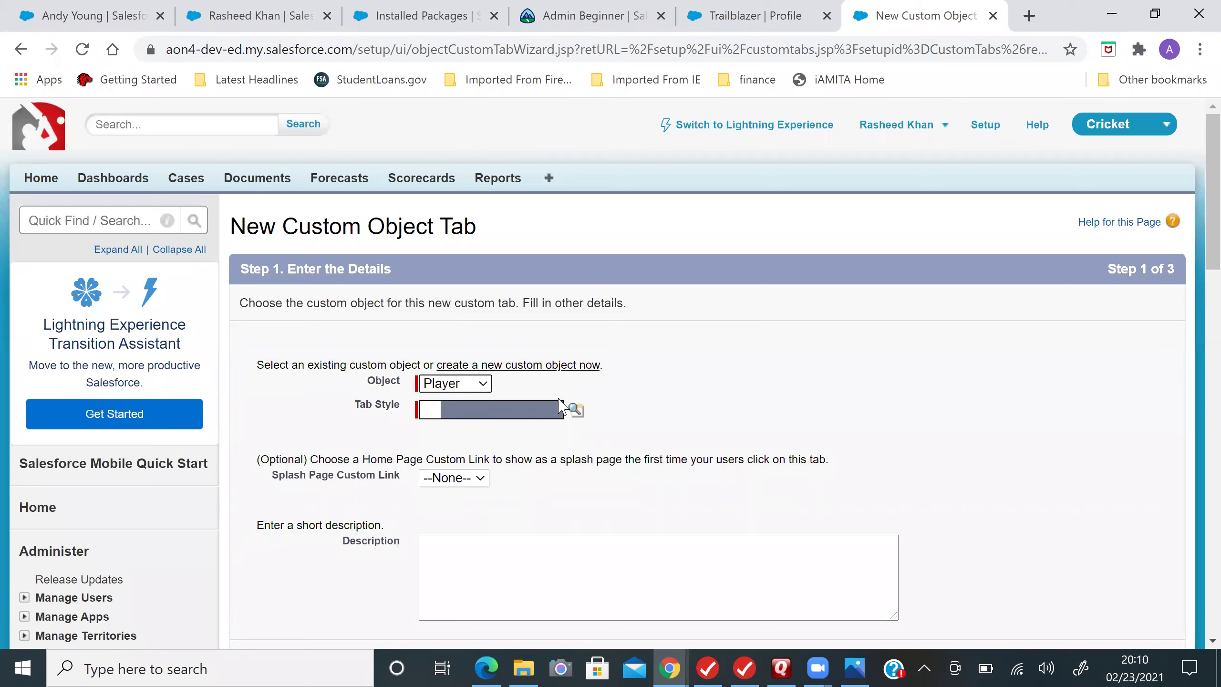
left_click(576, 410)
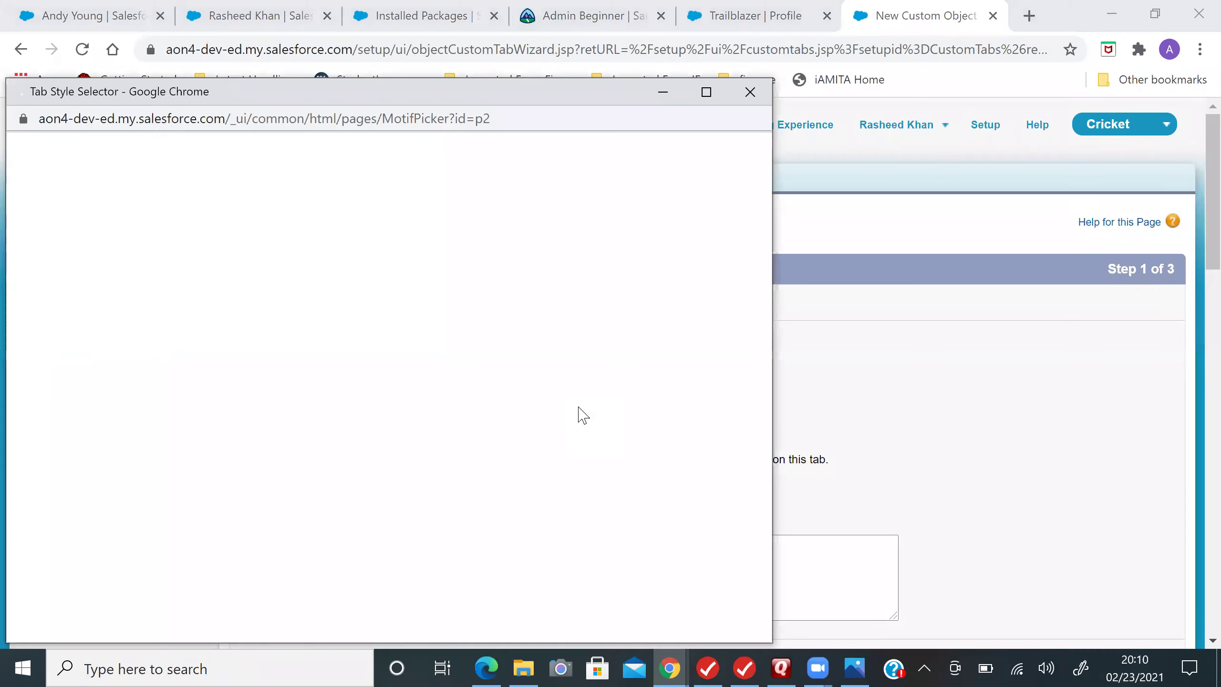
left_click(690, 90)
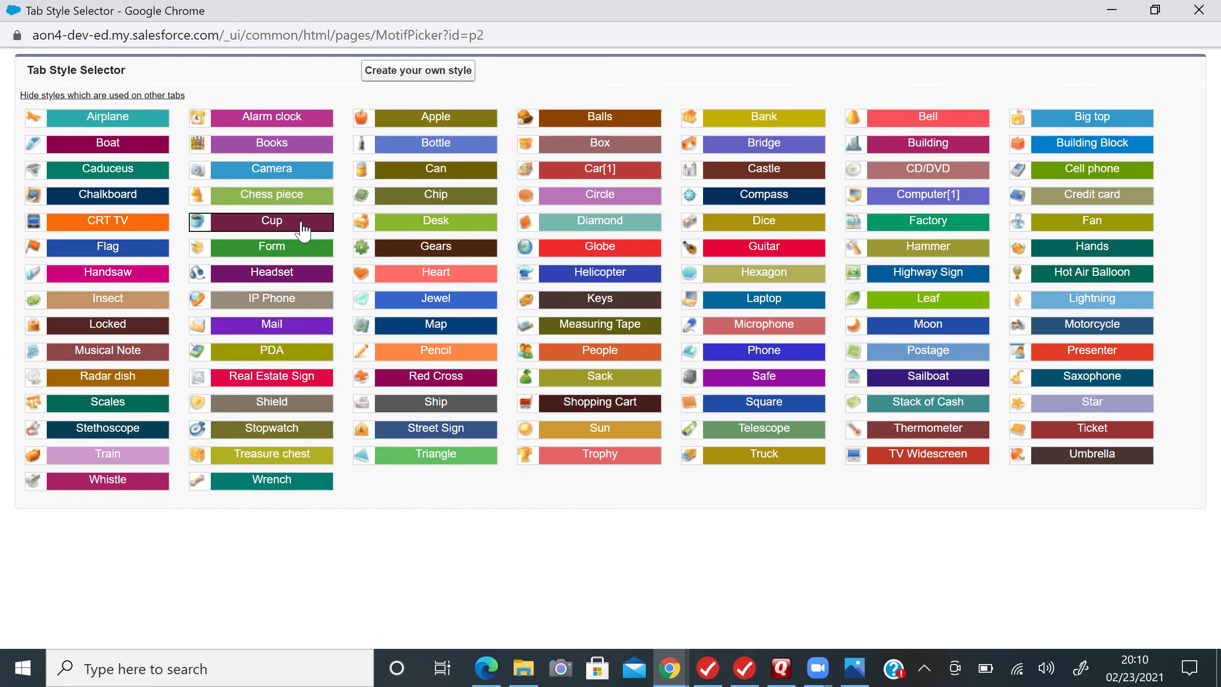
Step: Set the tab style of the new Player object tab to People
left_click(411, 71)
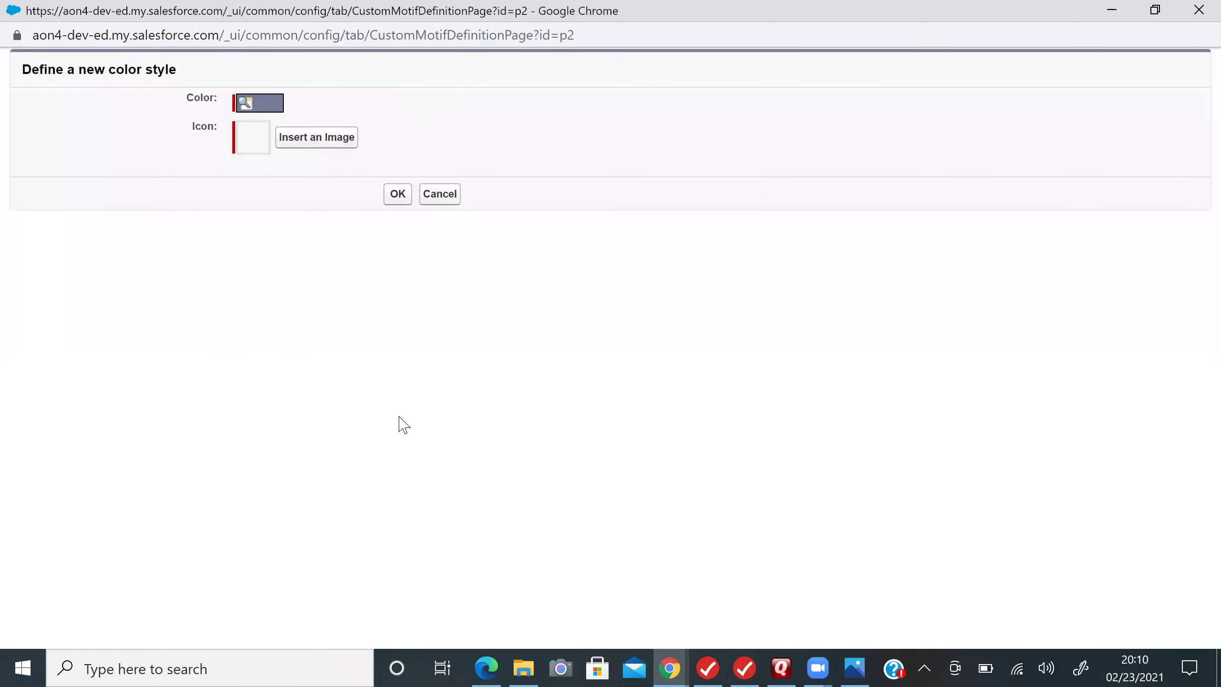
left_click(440, 193)
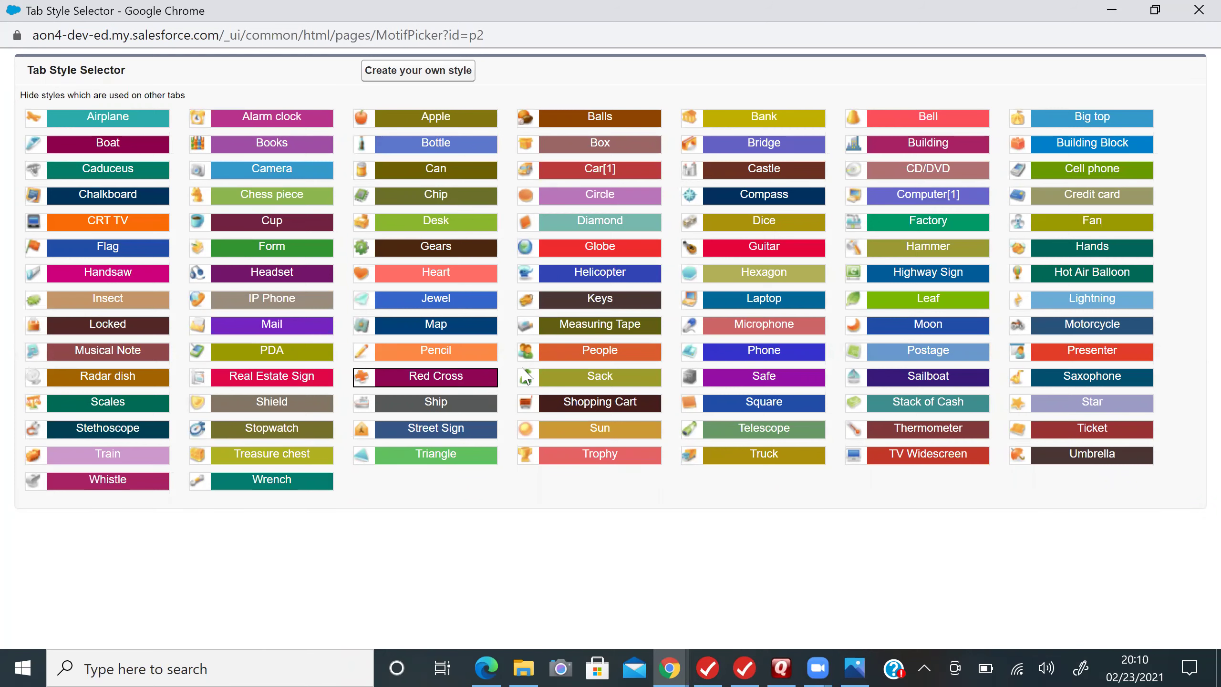
left_click(572, 355)
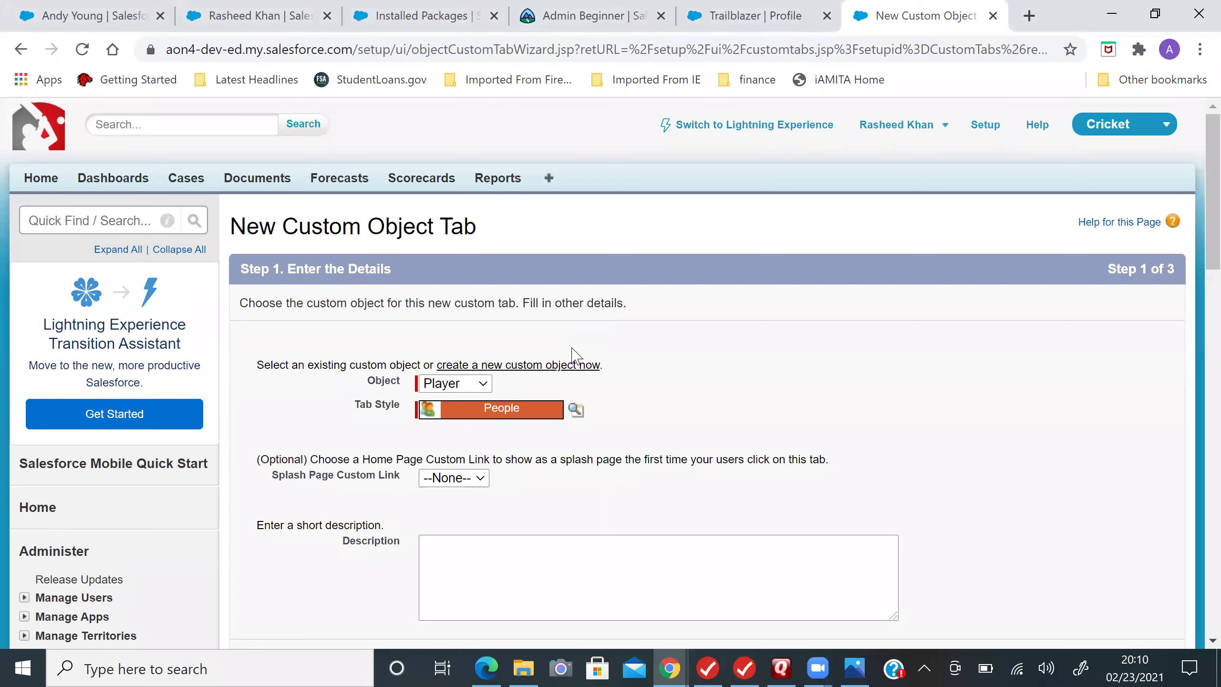
Step: Enter the description Players with no splash page link, and accept Default On visibility for all profiles
scroll(1194, 264, "down", 3)
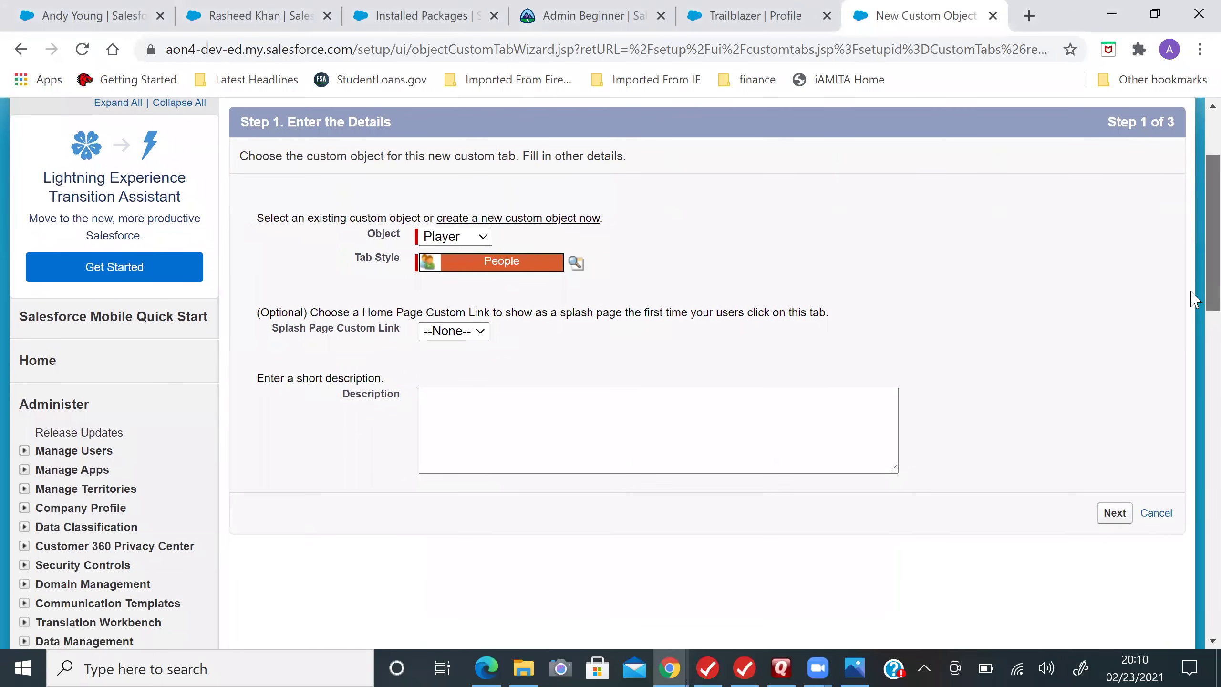
left_click(482, 337)
left_click(442, 355)
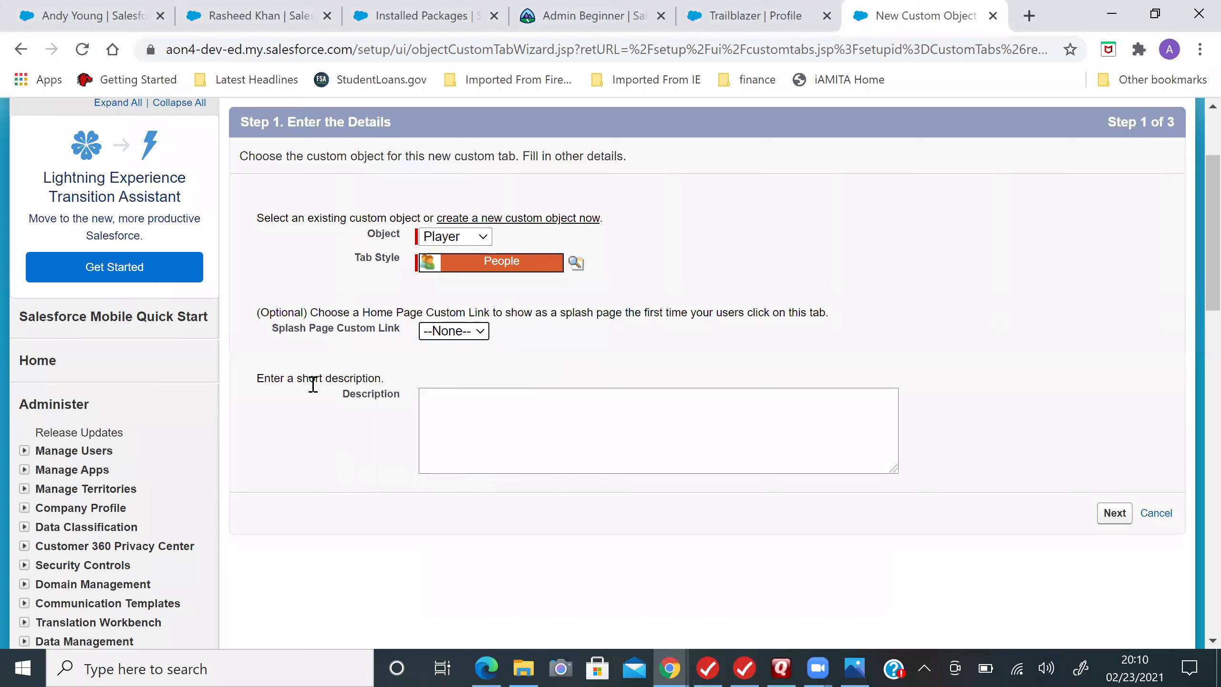
left_click(469, 441)
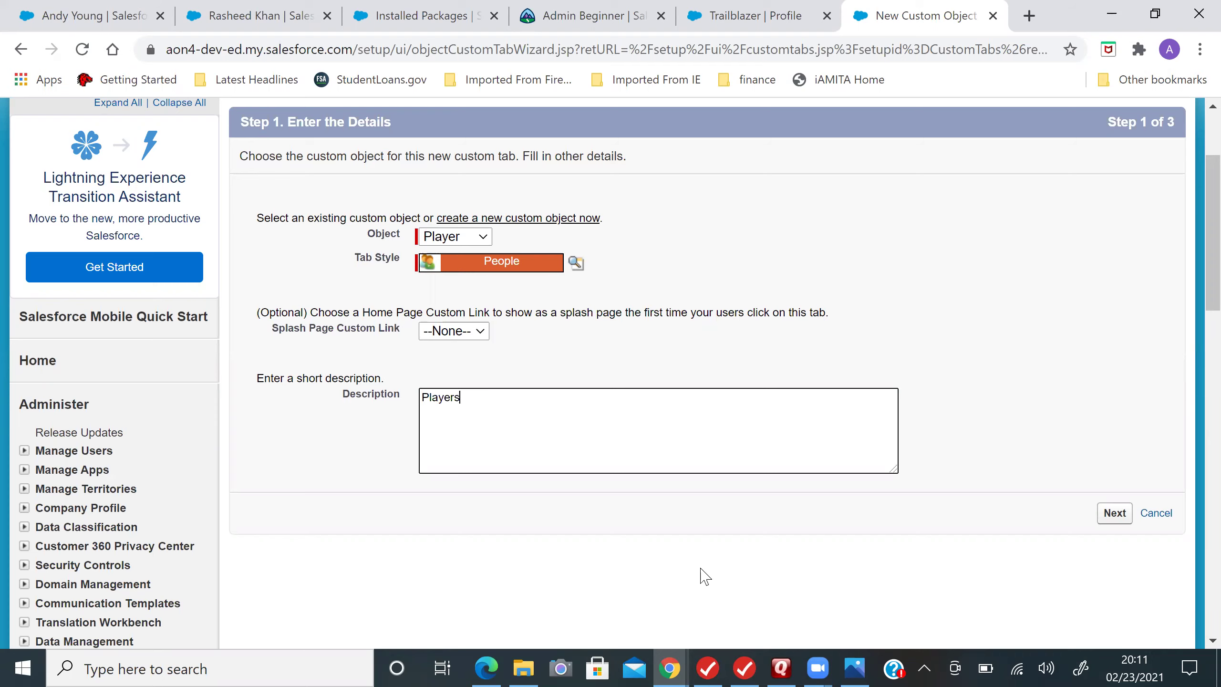
left_click(1114, 514)
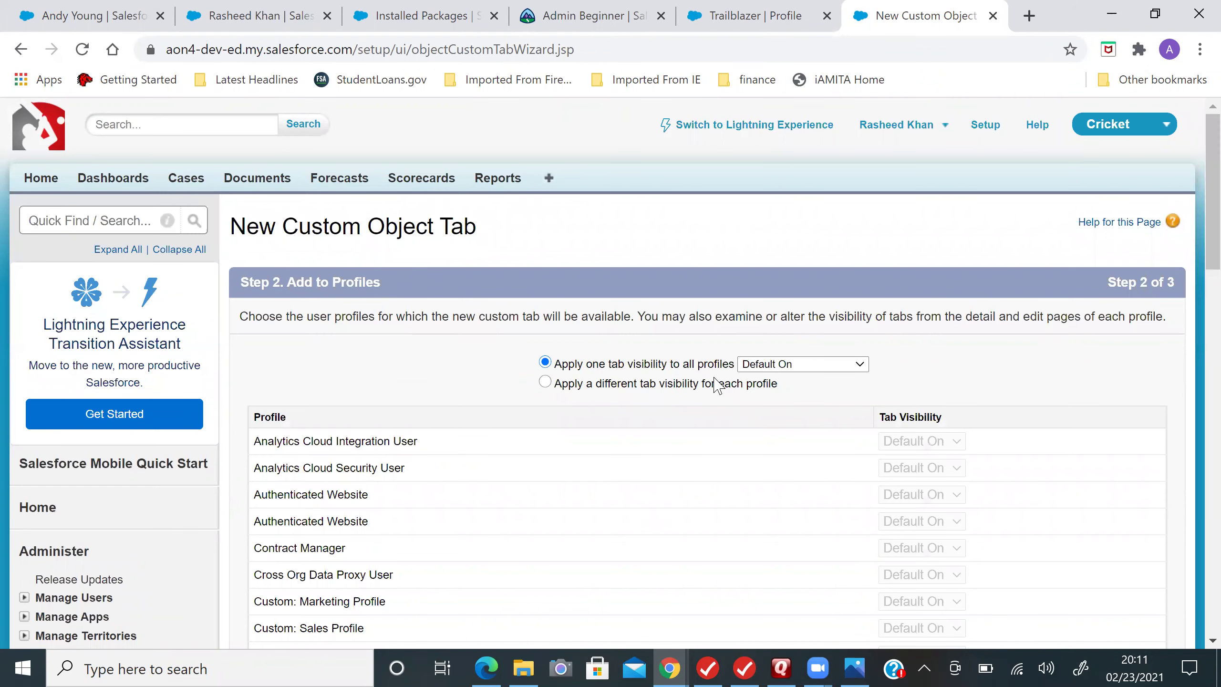
left_click_drag(1195, 283, 1195, 483)
left_click(1114, 515)
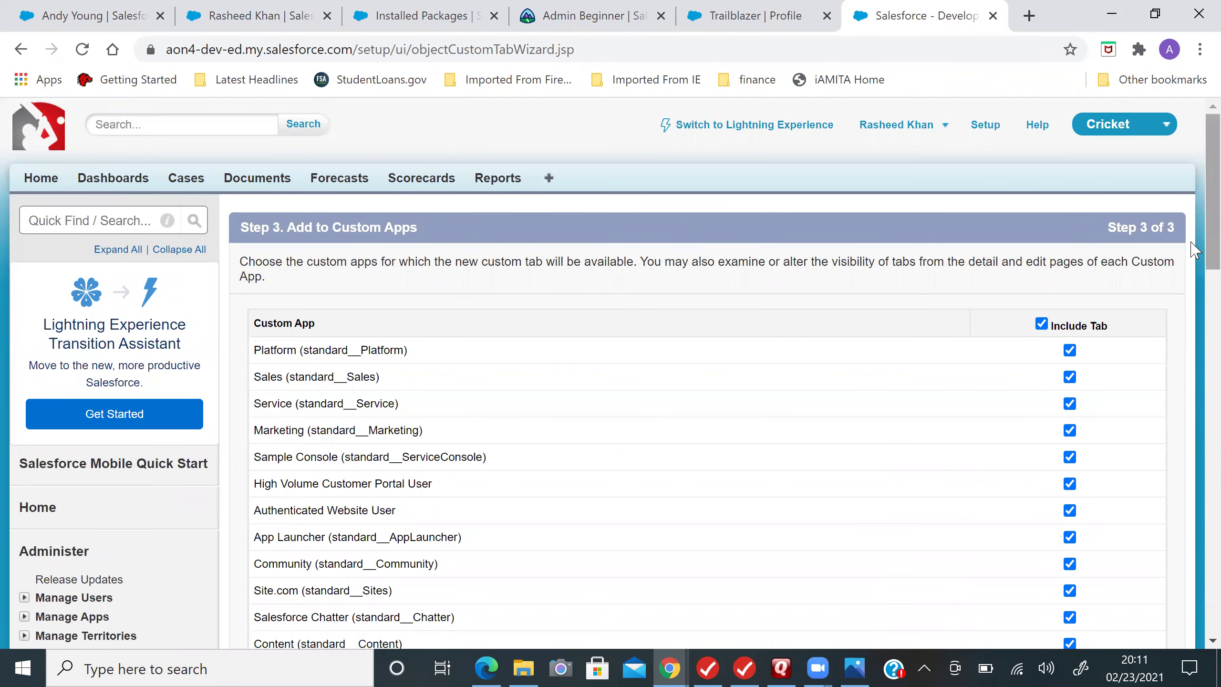
Step: Include the new tab in the Cricket app only, excluding it from all other custom apps
scroll(1194, 260, "down", 2)
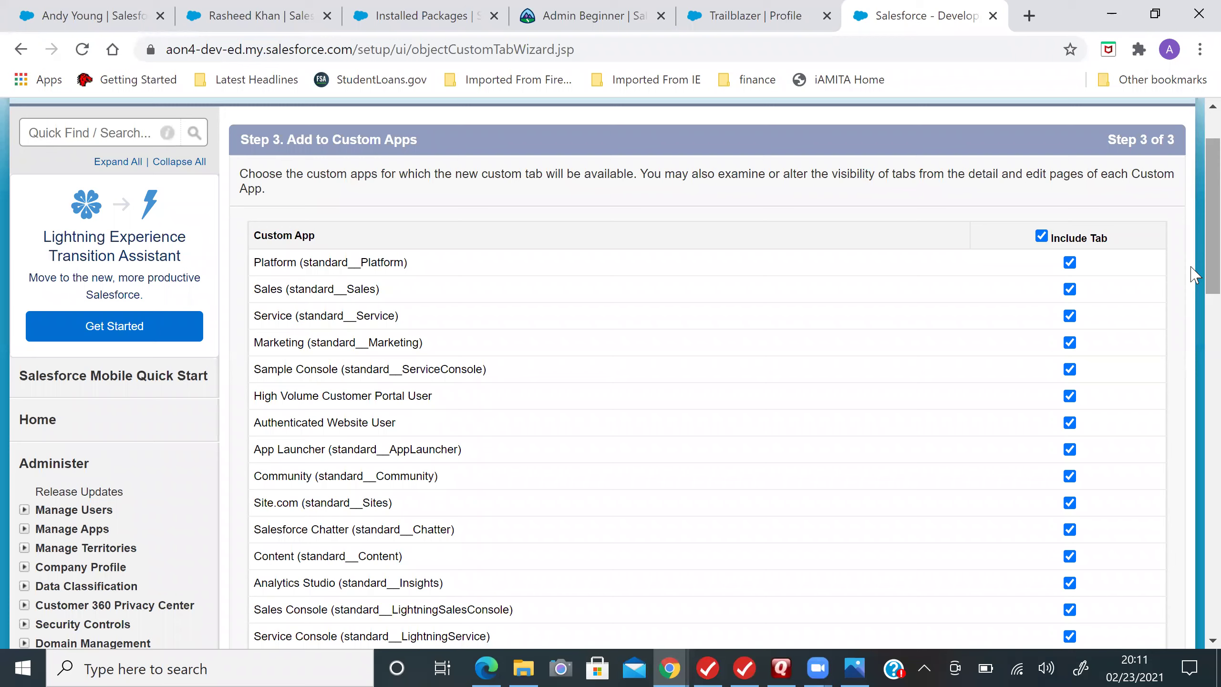
left_click(1041, 235)
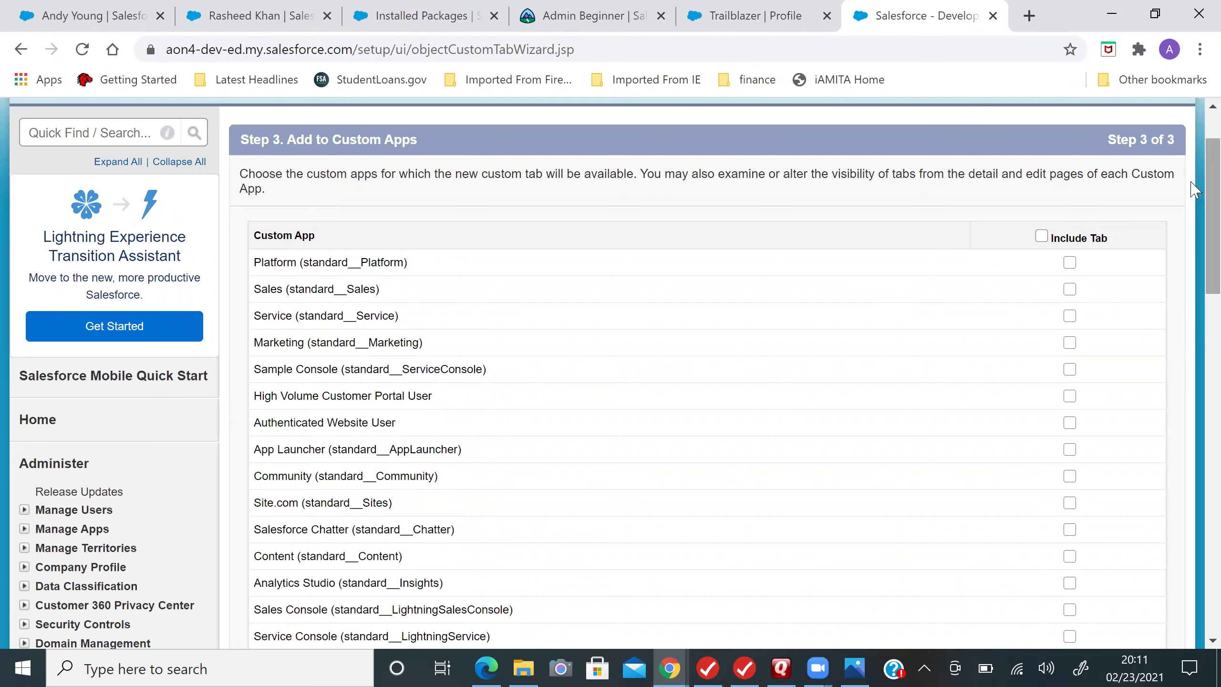
scroll(1175, 231, "down", 4)
scroll(1195, 236, "down", 3)
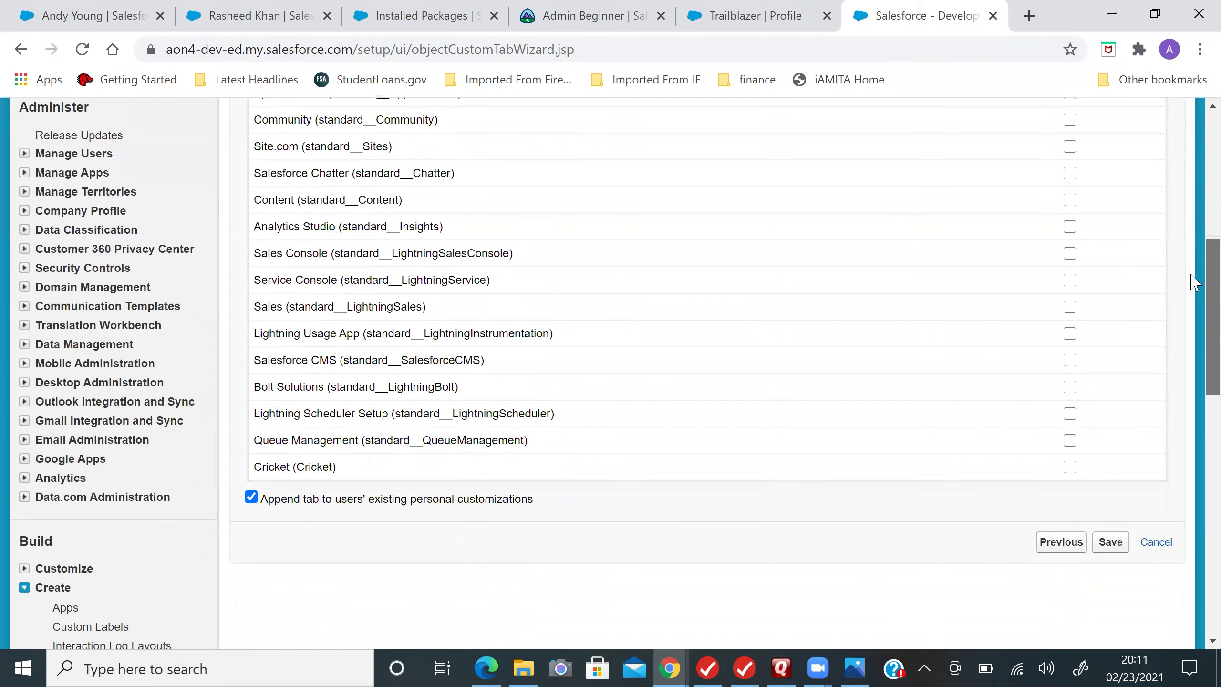
left_click(1070, 467)
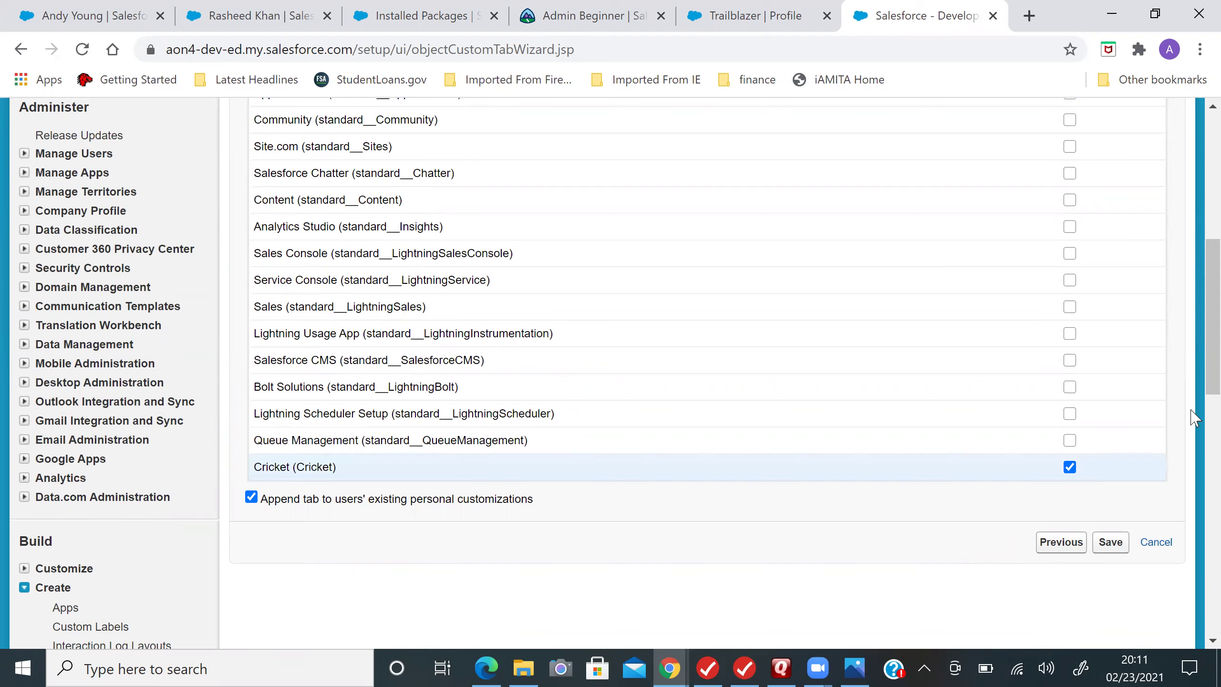
Step: Review the app selection and the option to append the tab to users' personal customizations, and save the Players tab
scroll(1194, 221, "up", 5)
scroll(1194, 222, "up", 3)
scroll(1194, 270, "down", 1)
scroll(1194, 291, "down", 6)
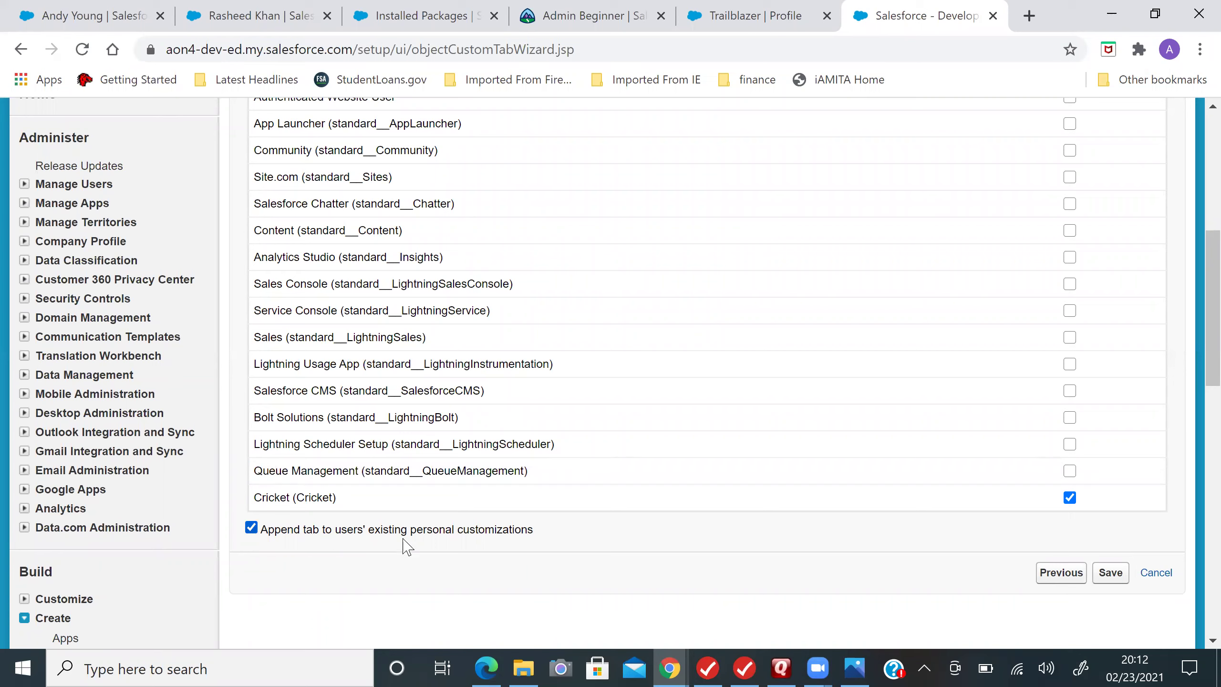
left_click_drag(548, 539, 254, 556)
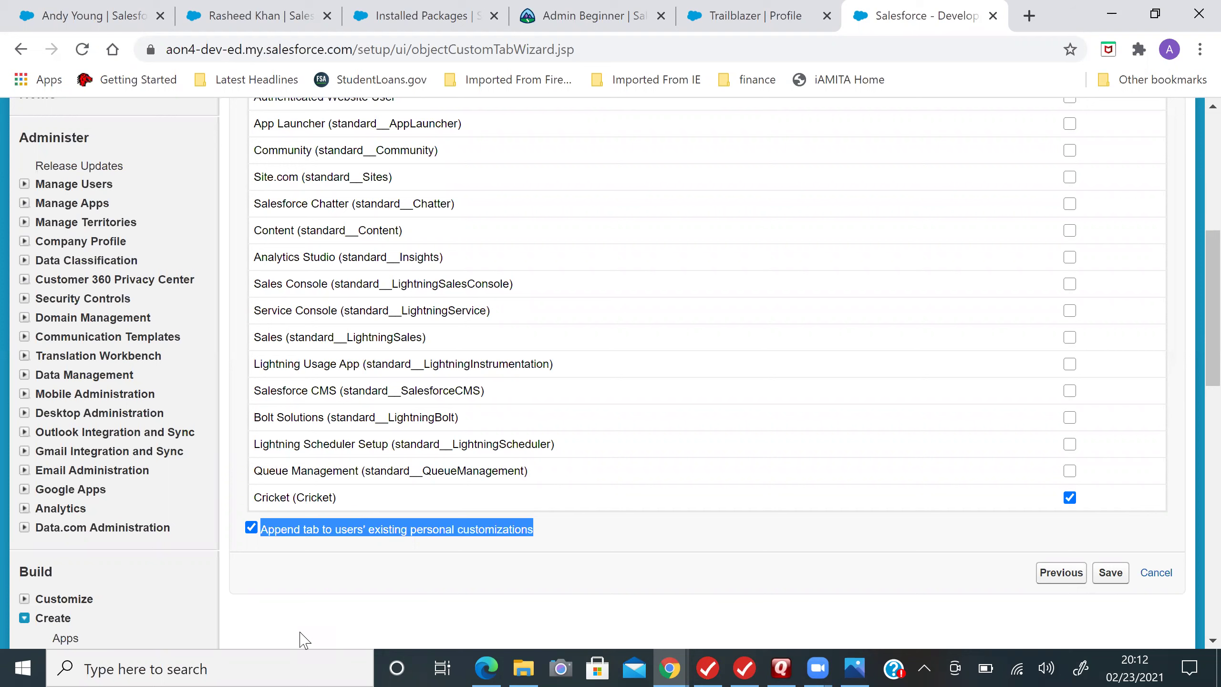
left_click(326, 618)
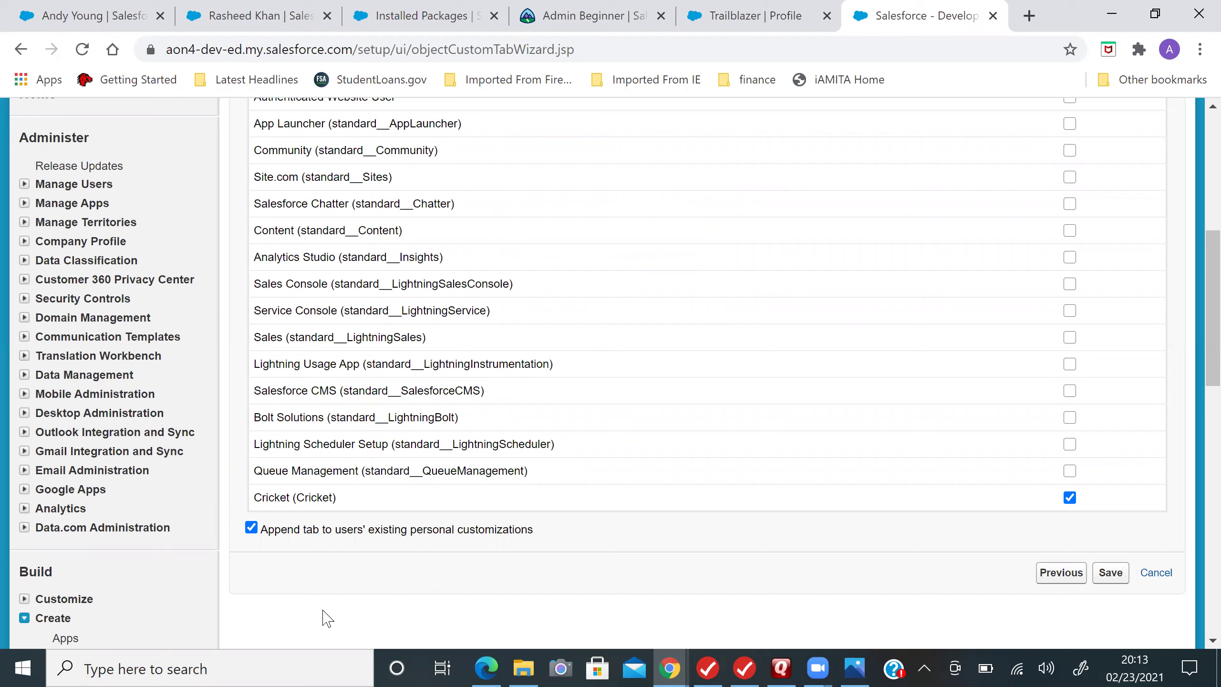
left_click(1116, 582)
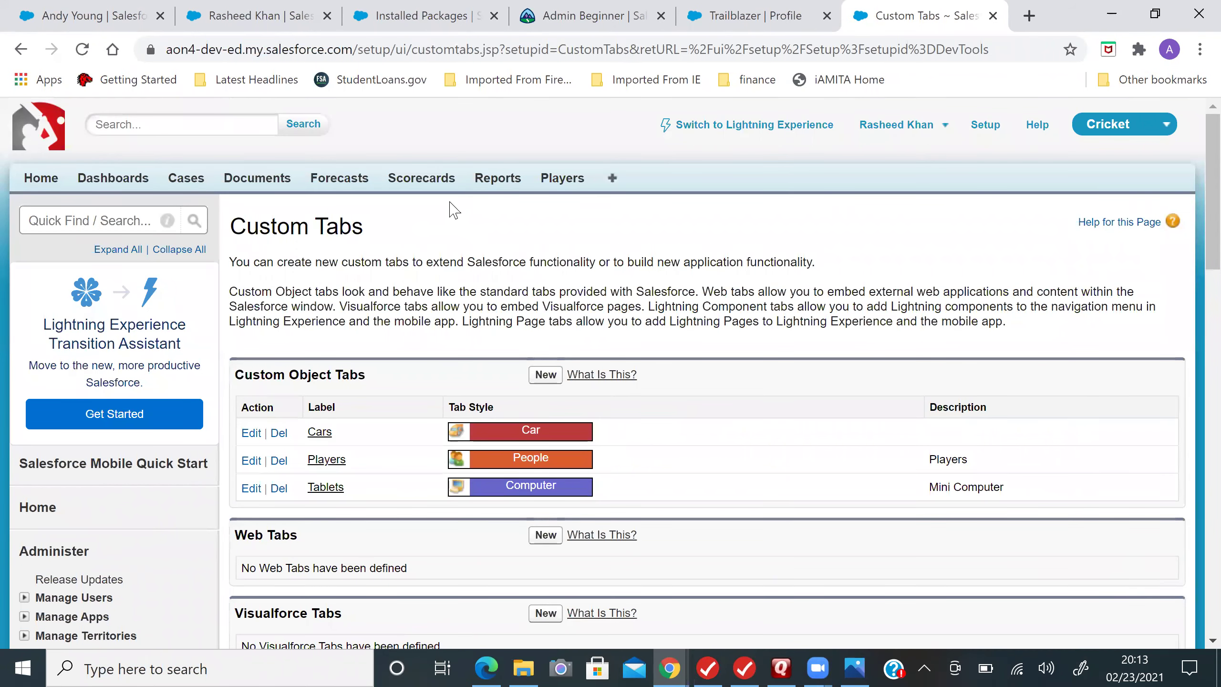
Step: Create a player record named Sachin Tendulkar from the Players tab and return to the Players home page
left_click(570, 186)
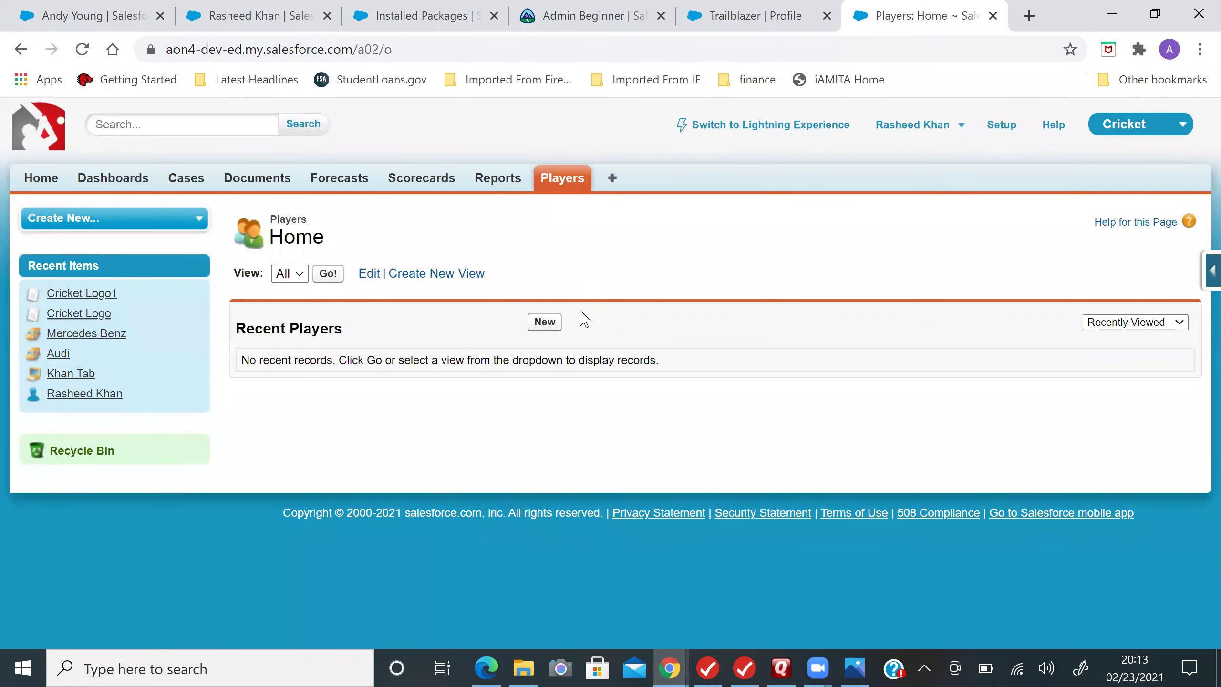
left_click(543, 322)
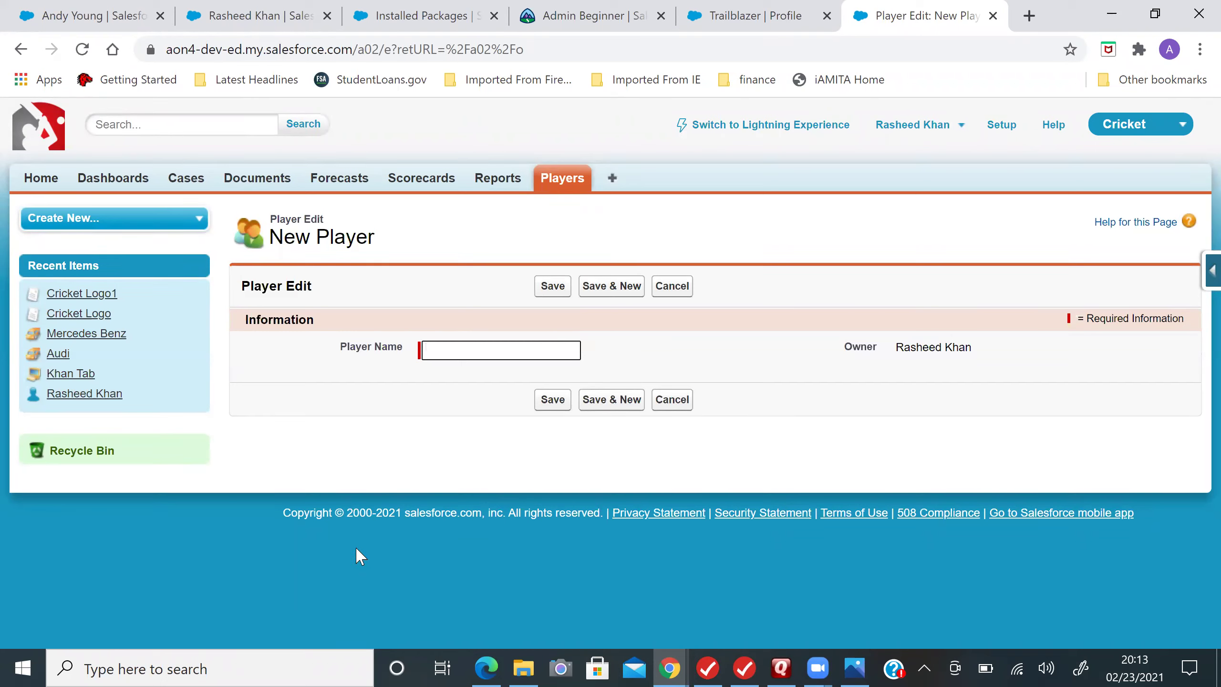
type("Sachin Tendulkar")
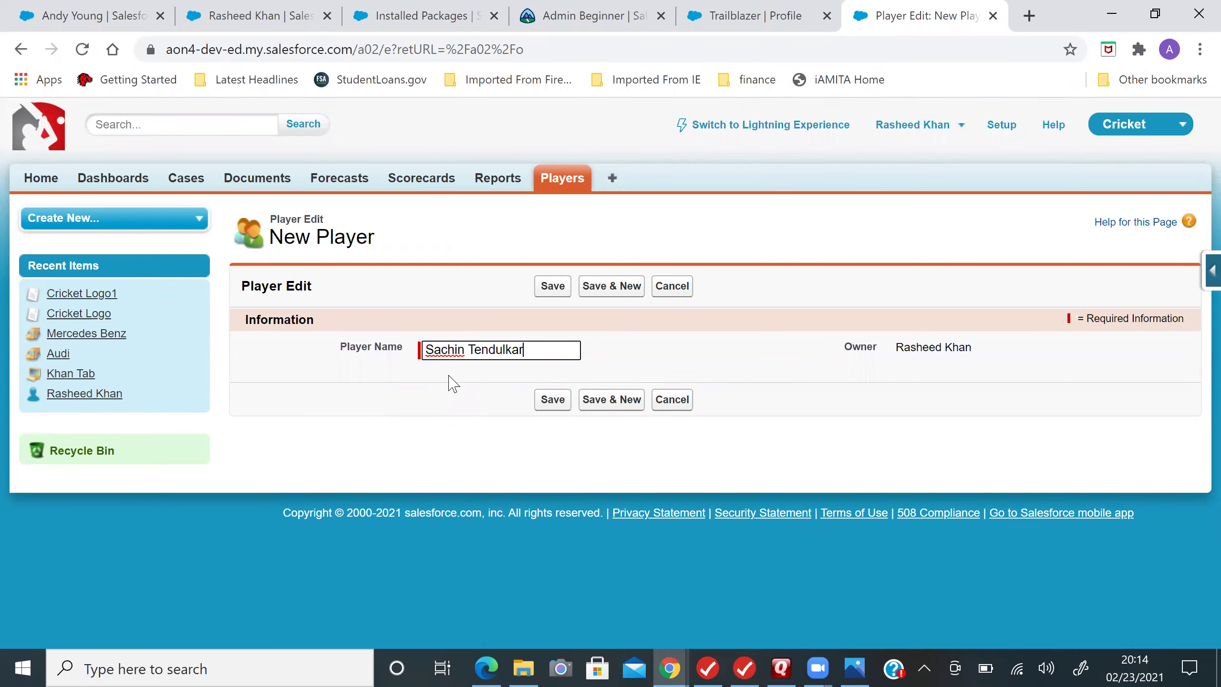
left_click(552, 400)
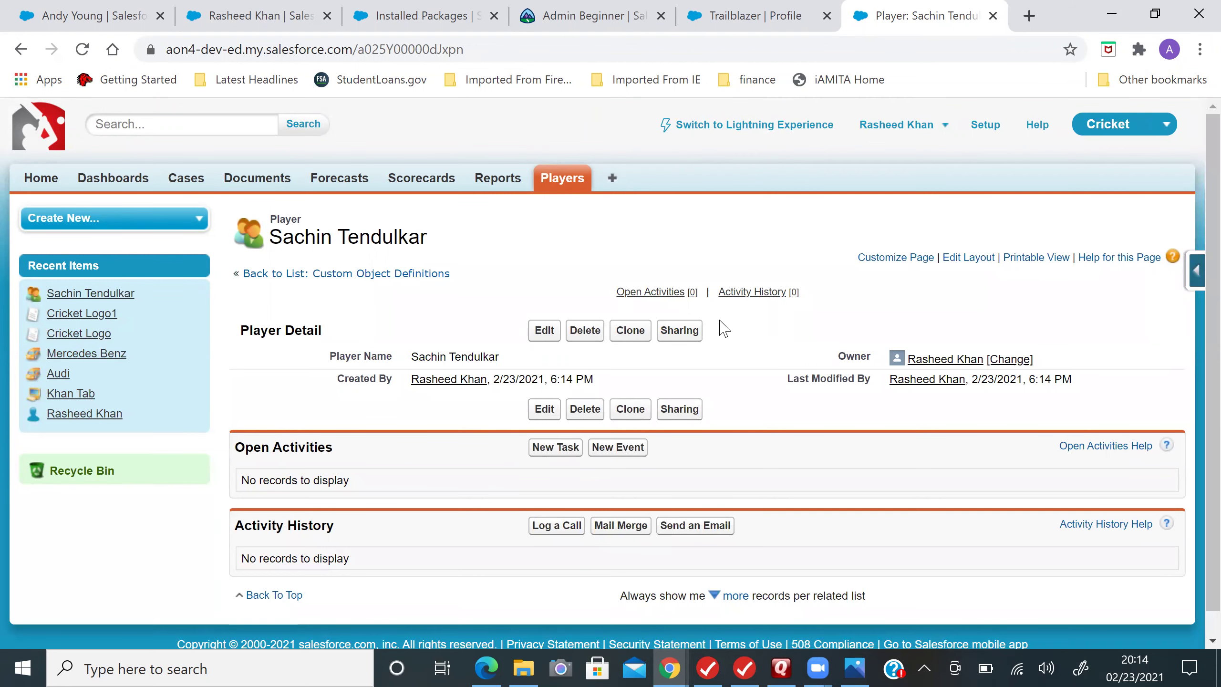
left_click(552, 187)
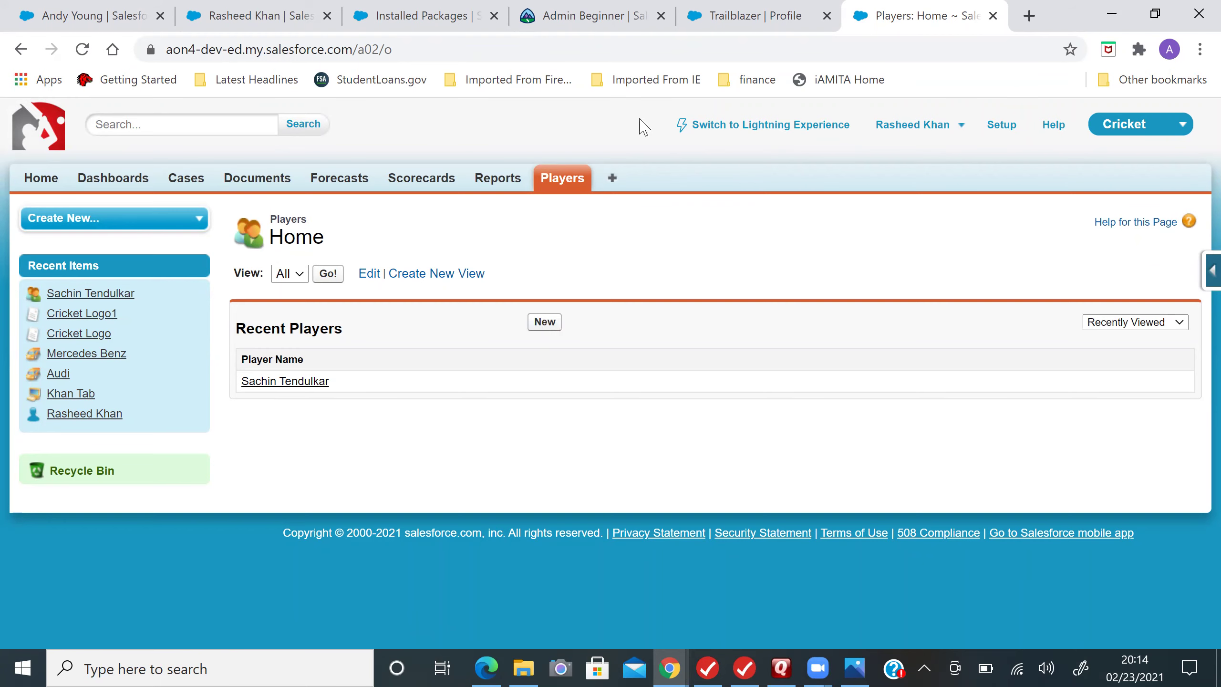
Step: Search Setup for "tabs" and open the Custom Tabs page
left_click(1000, 126)
left_click(84, 222)
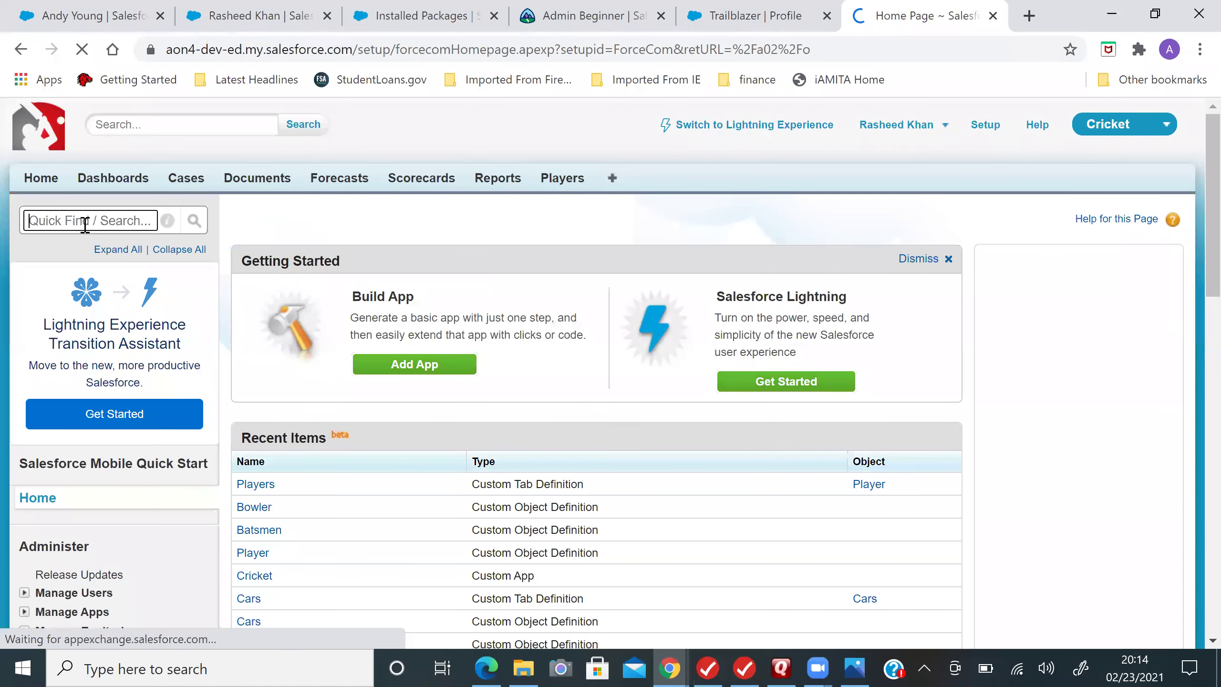
type("tabs")
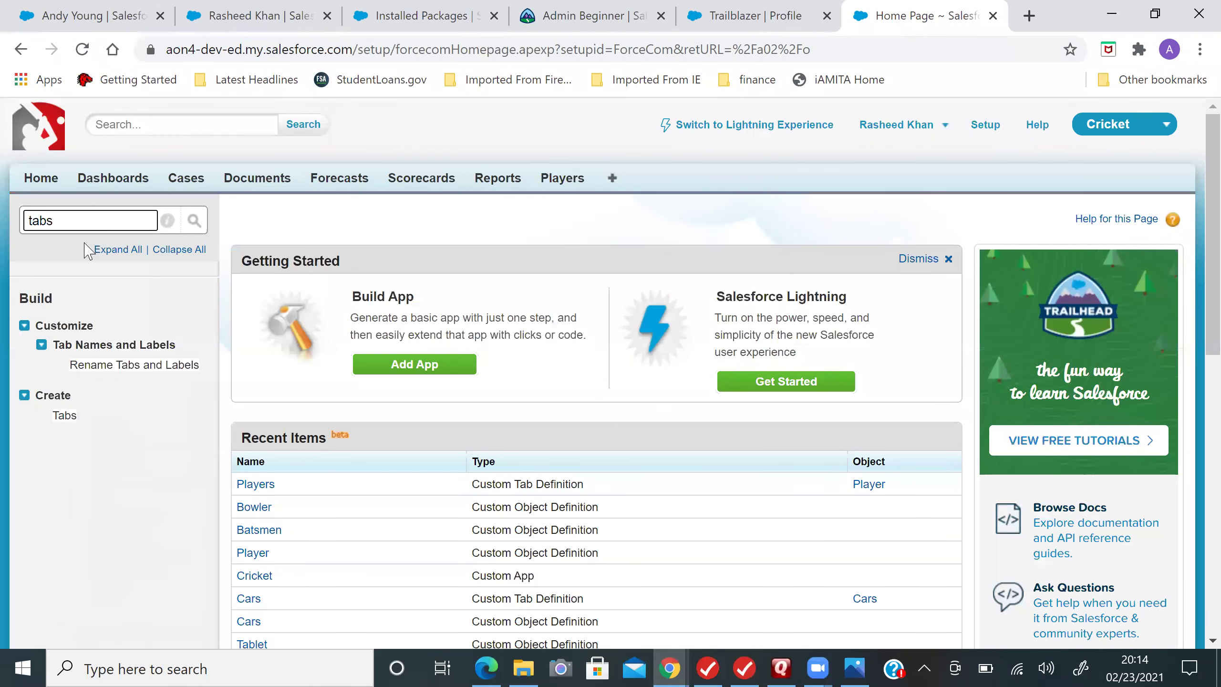
left_click(67, 417)
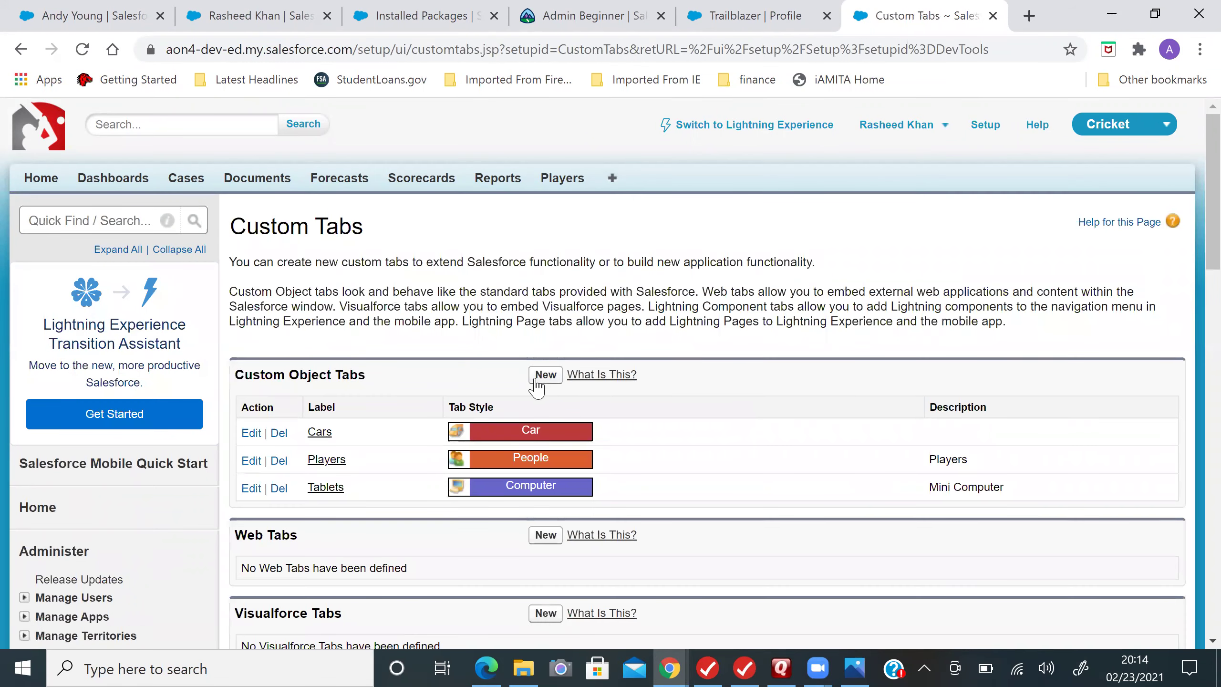
Step: Start a new custom object tab for the Batsmen object and give it the People tab style
left_click(545, 375)
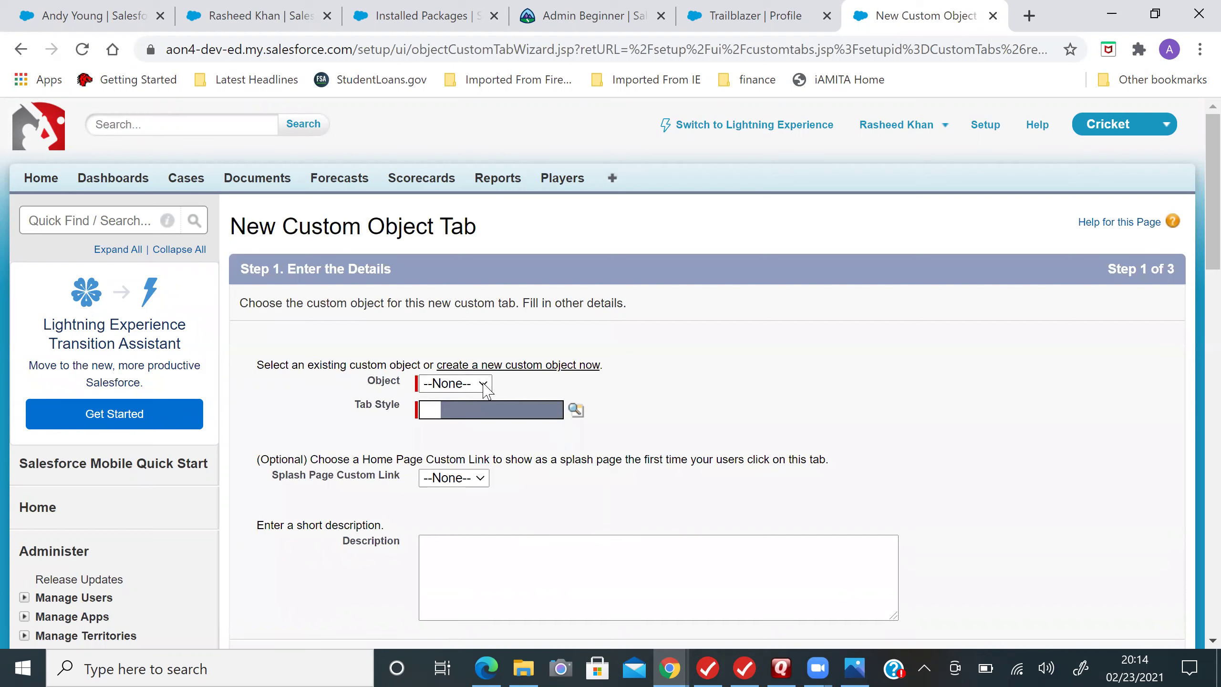
left_click(483, 384)
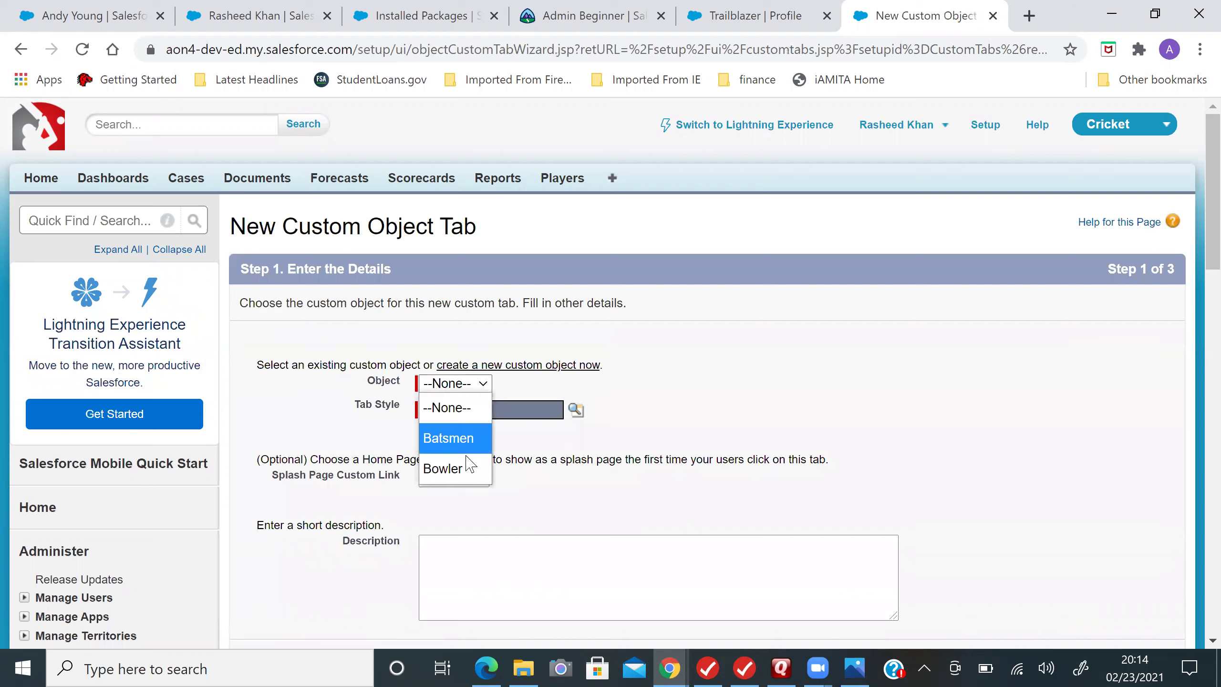
left_click(469, 439)
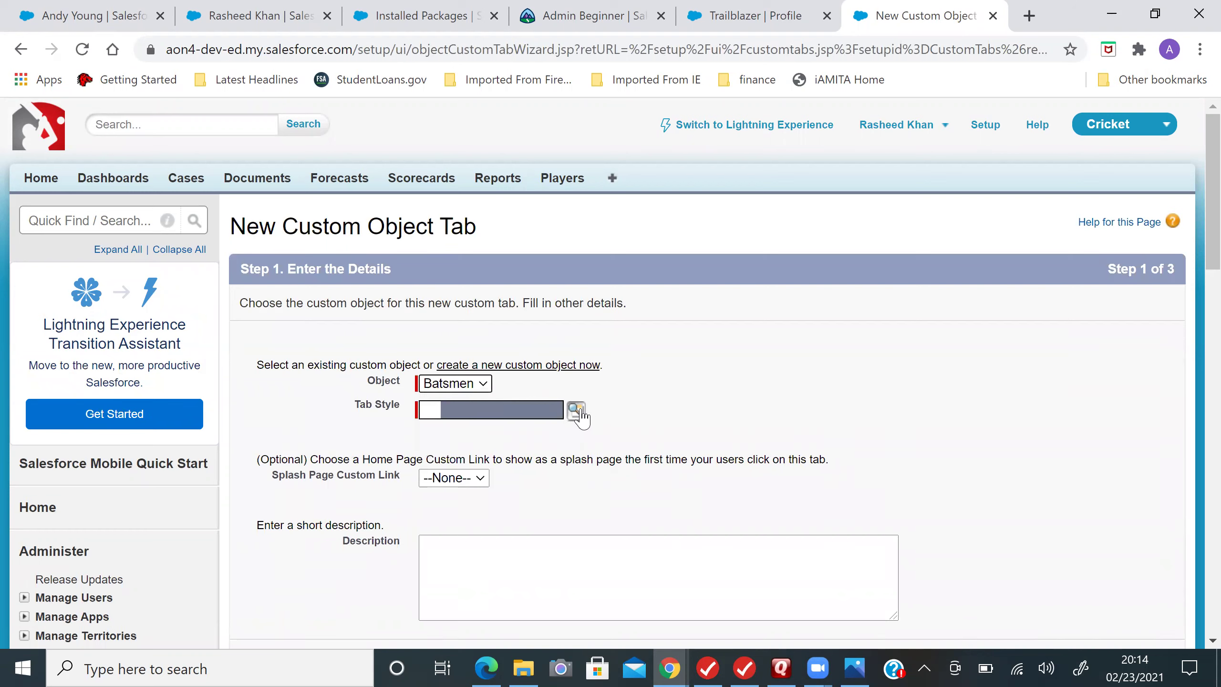
left_click(577, 410)
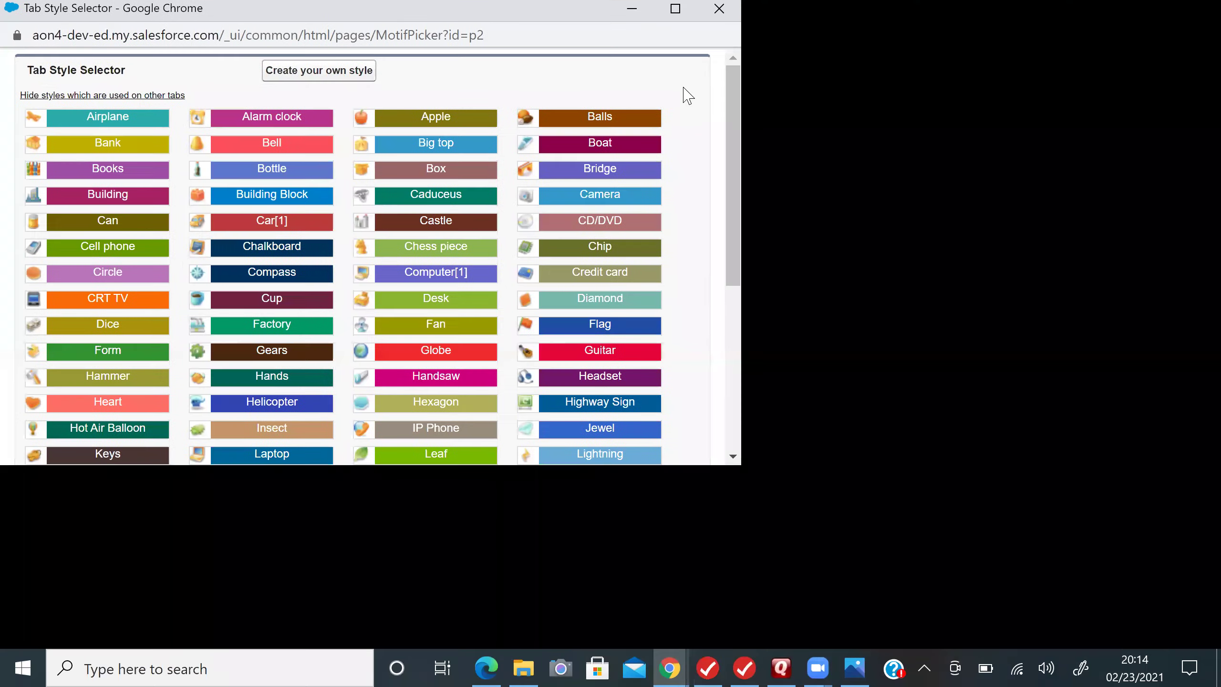
left_click(682, 92)
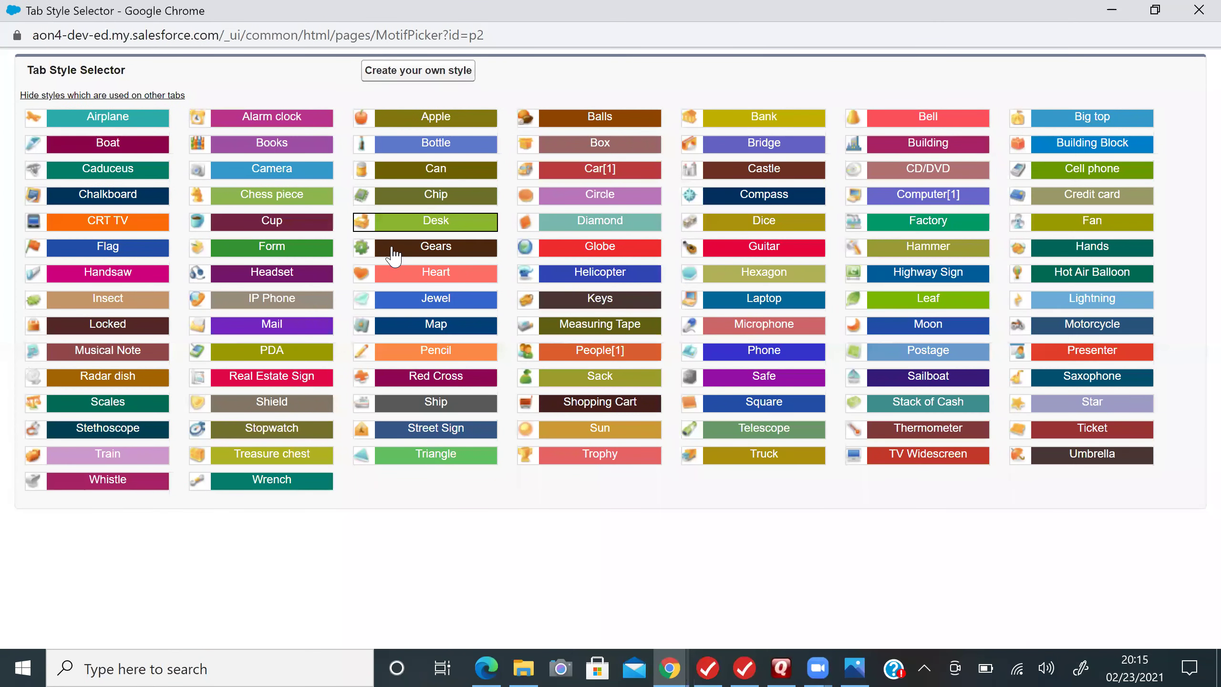
left_click(599, 354)
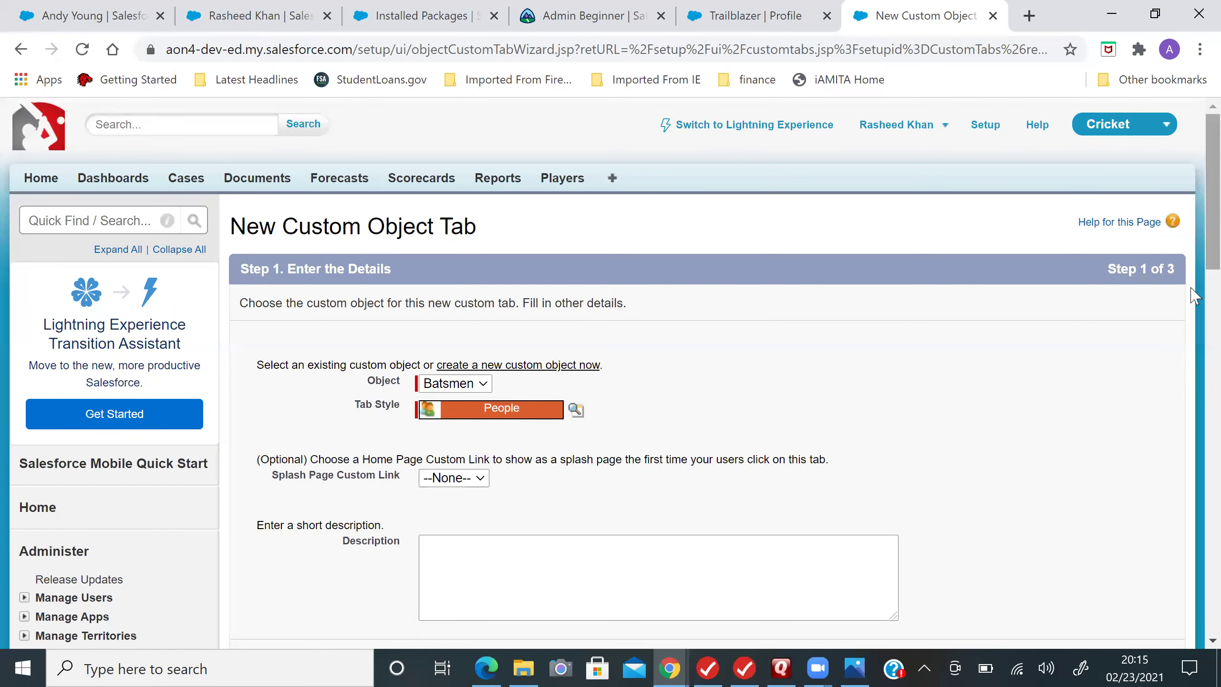
Step: Enter Batsmen as the tab's short description and continue to the profile settings
scroll(504, 379, "down", 3)
left_click(501, 438)
type("Bat")
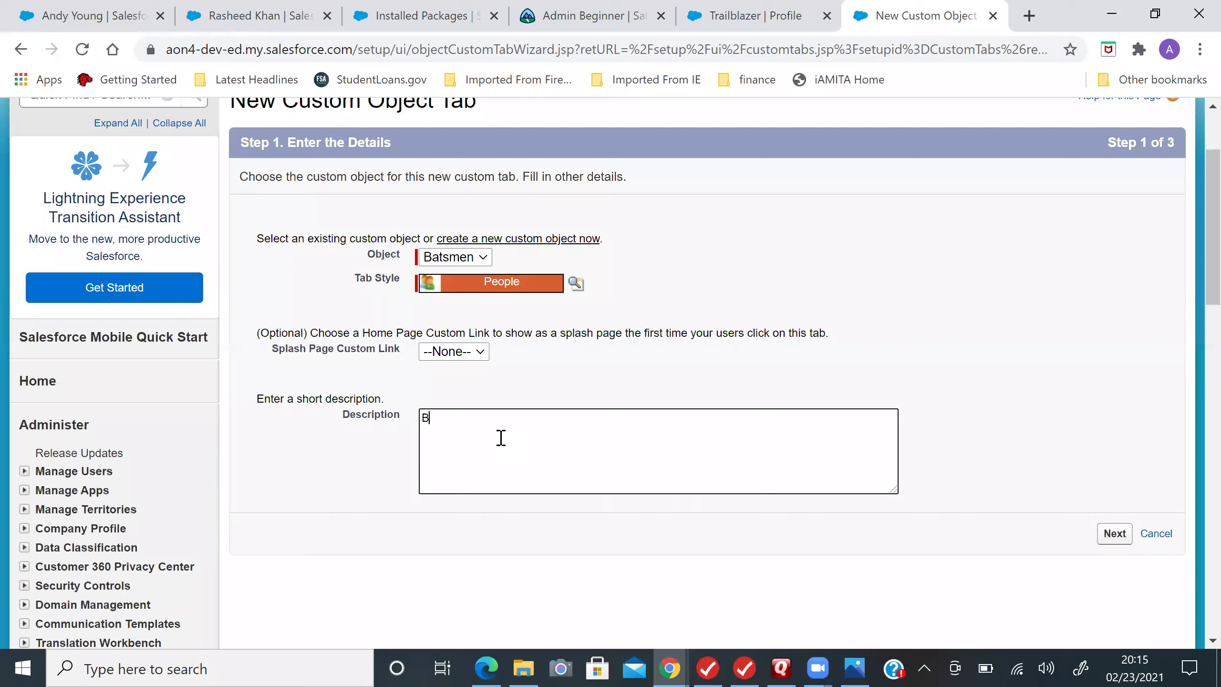
type("smen")
left_click(1114, 533)
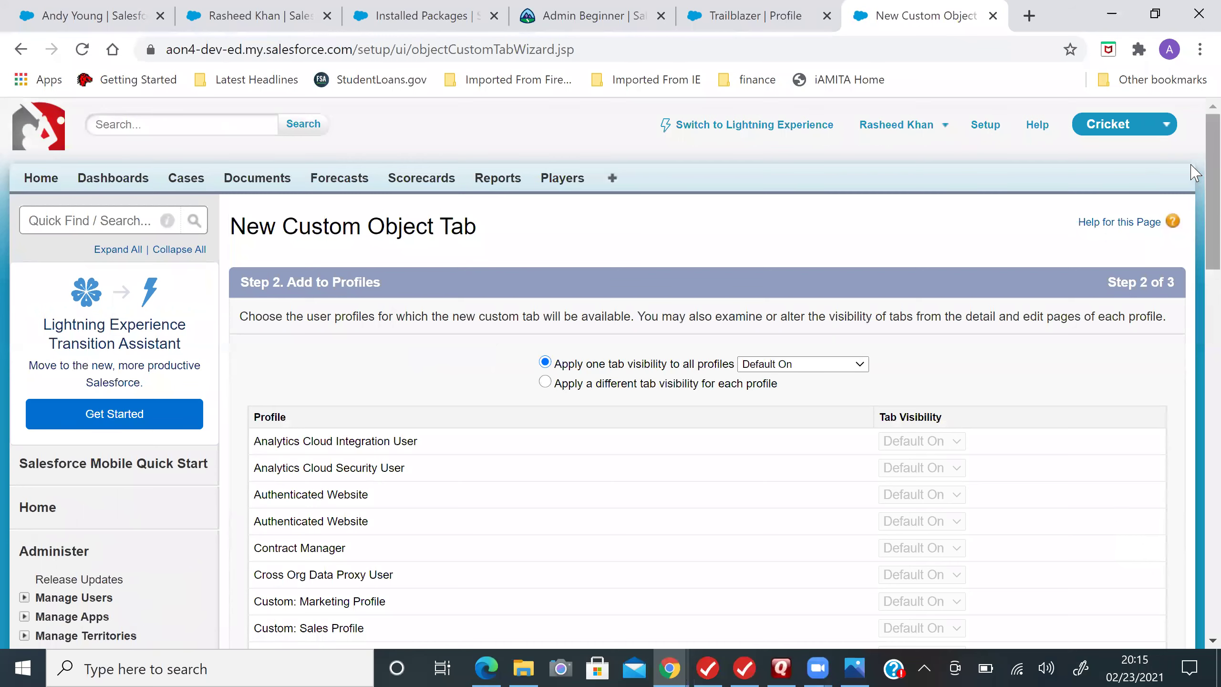
Step: Accept Default On visibility of the Batsmen tab for all profiles and continue to the custom app selection
scroll(1192, 226, "down", 15)
scroll(1193, 384, "up", 8)
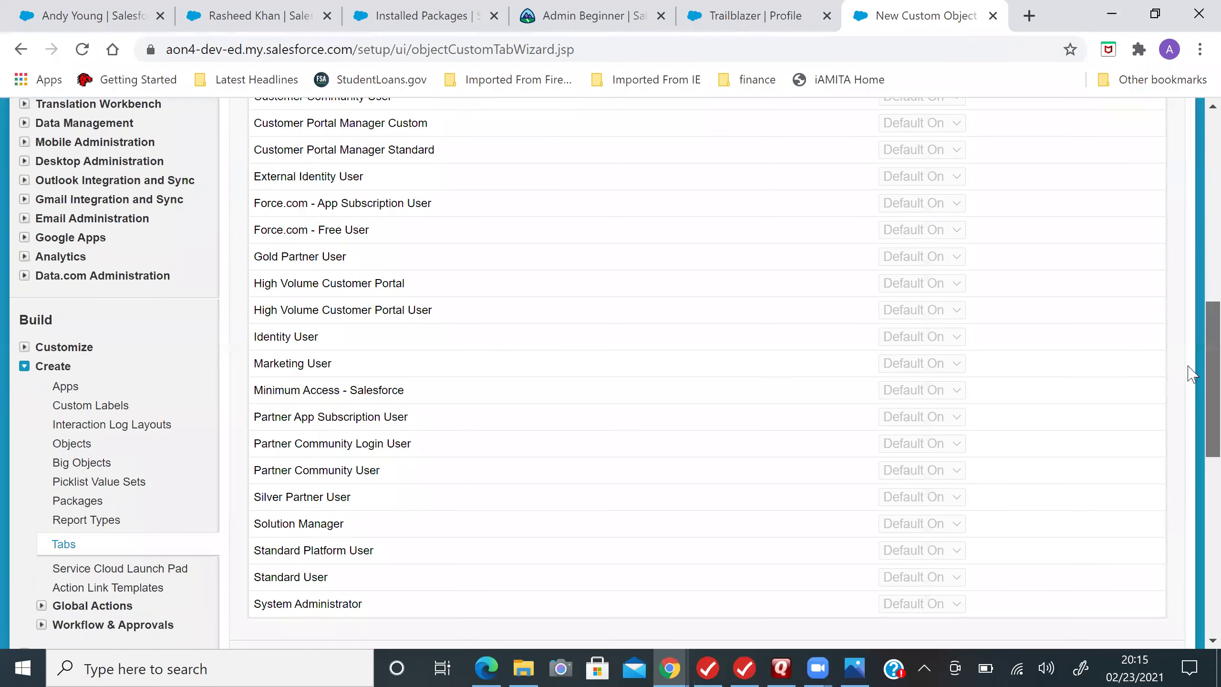
scroll(1173, 428, "down", 3)
left_click(1107, 477)
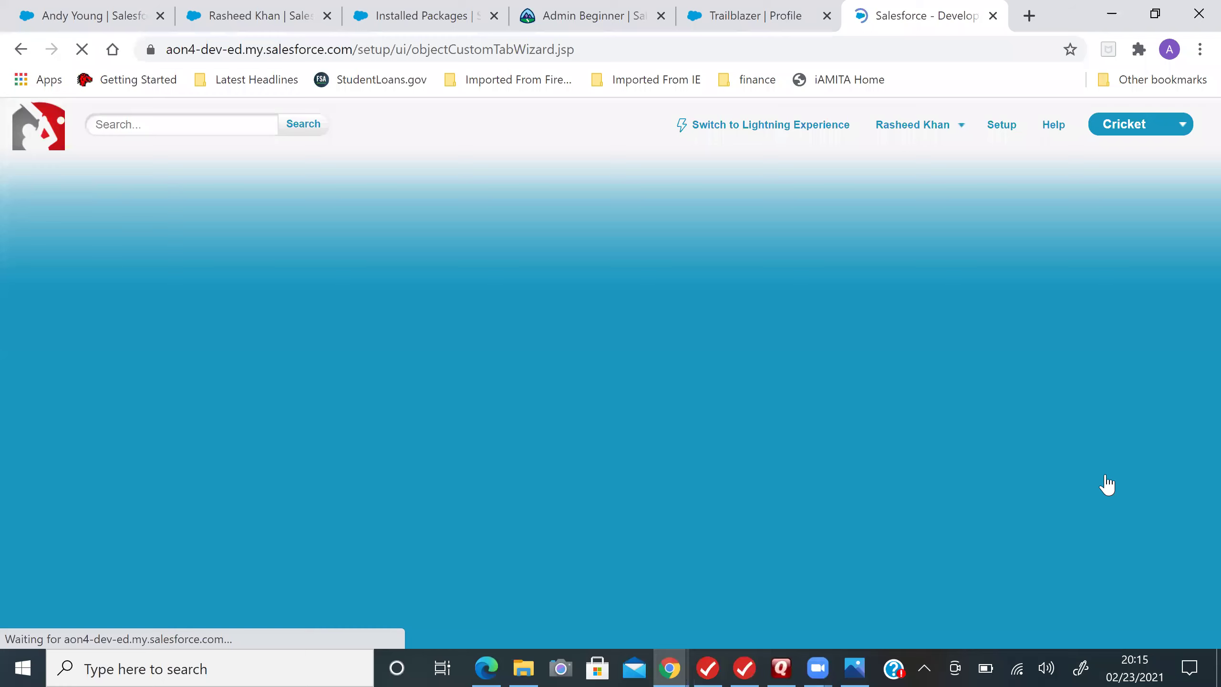
Step: Include the Batsmen tab only in the Cricket custom app and save the new tab
left_click(1041, 325)
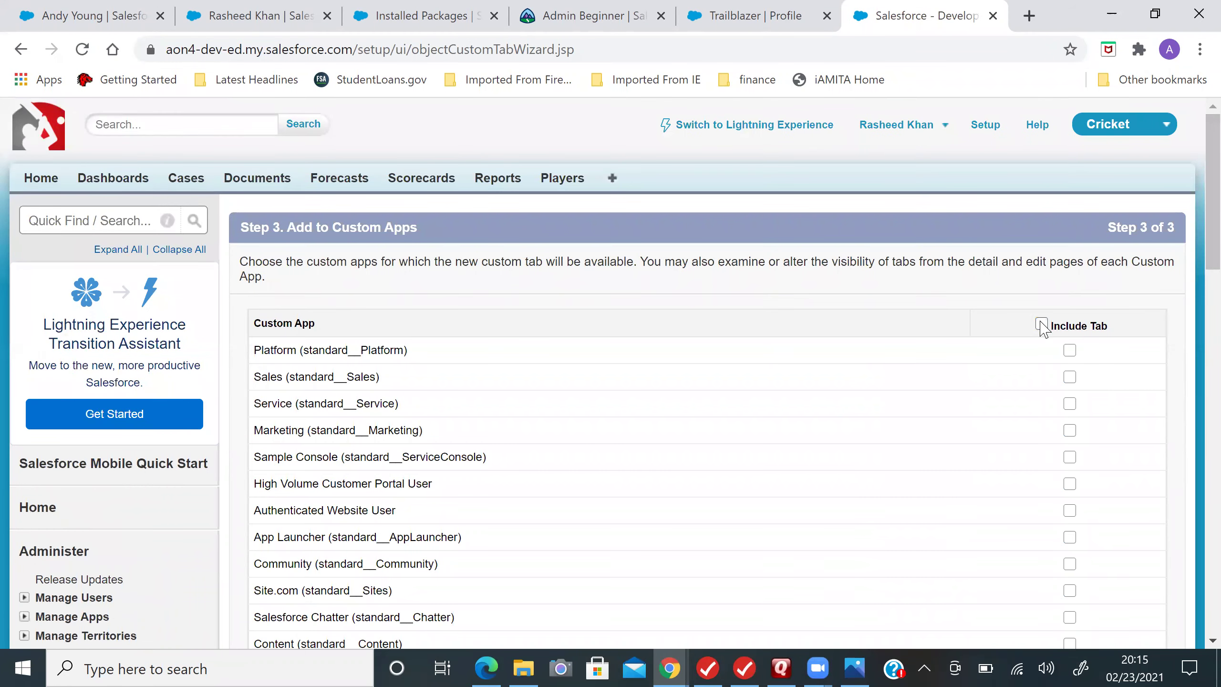
scroll(1195, 340, "down", 10)
scroll(1194, 340, "up", 1)
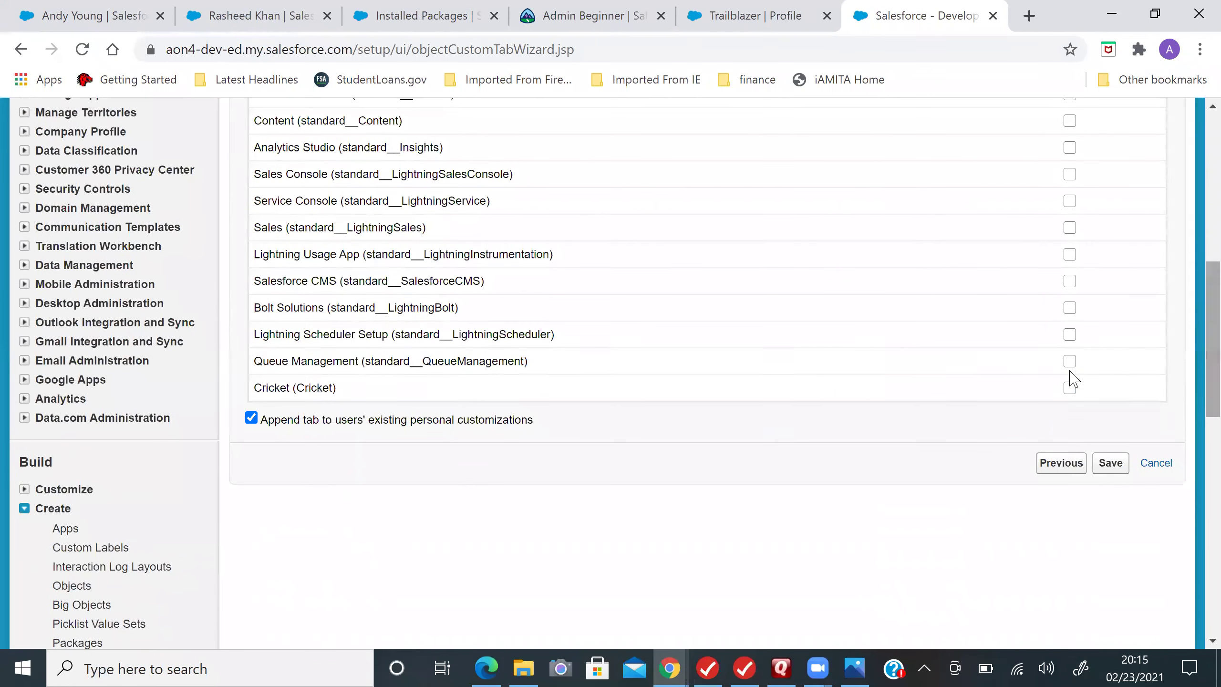
left_click(1070, 387)
left_click(1112, 467)
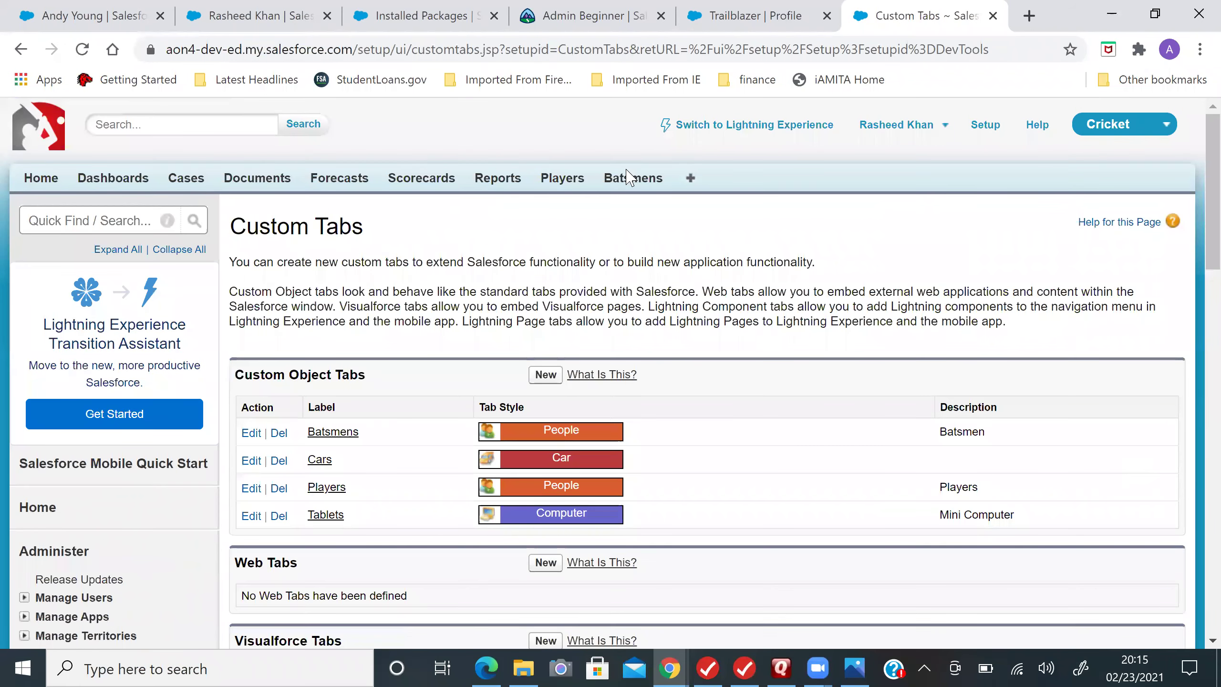
Step: Create a Batsmen record named Virat Kohli, save it and return to the Batsmens home page
left_click(619, 183)
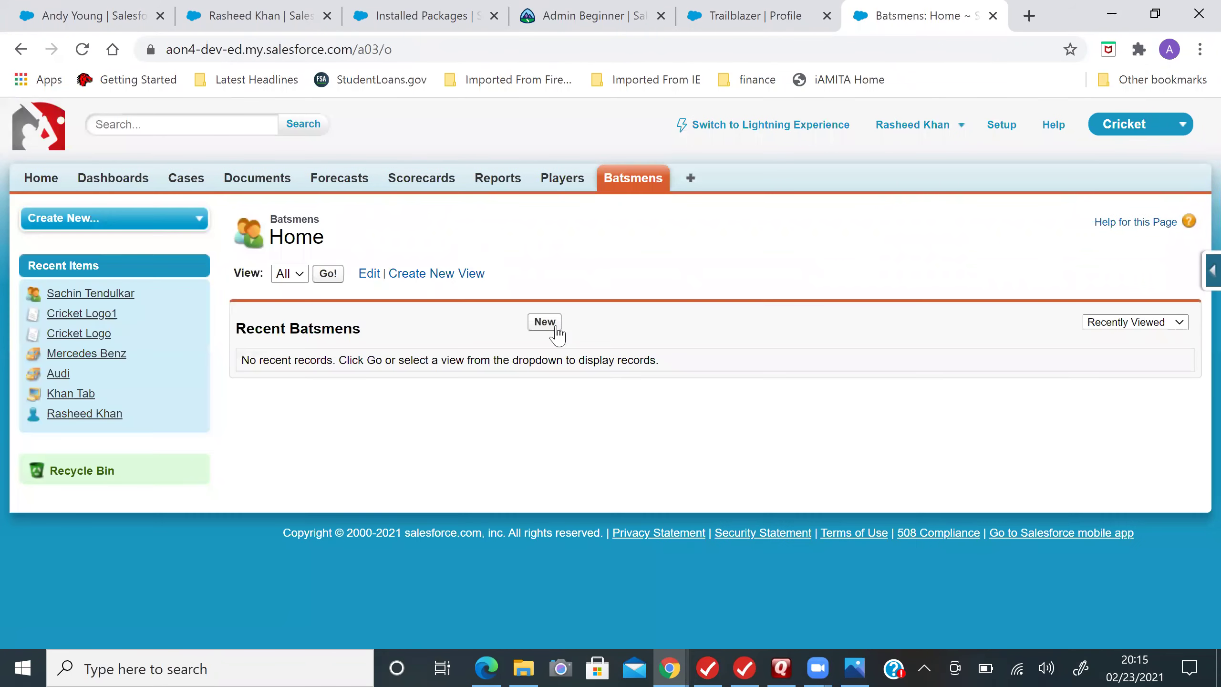
left_click(556, 330)
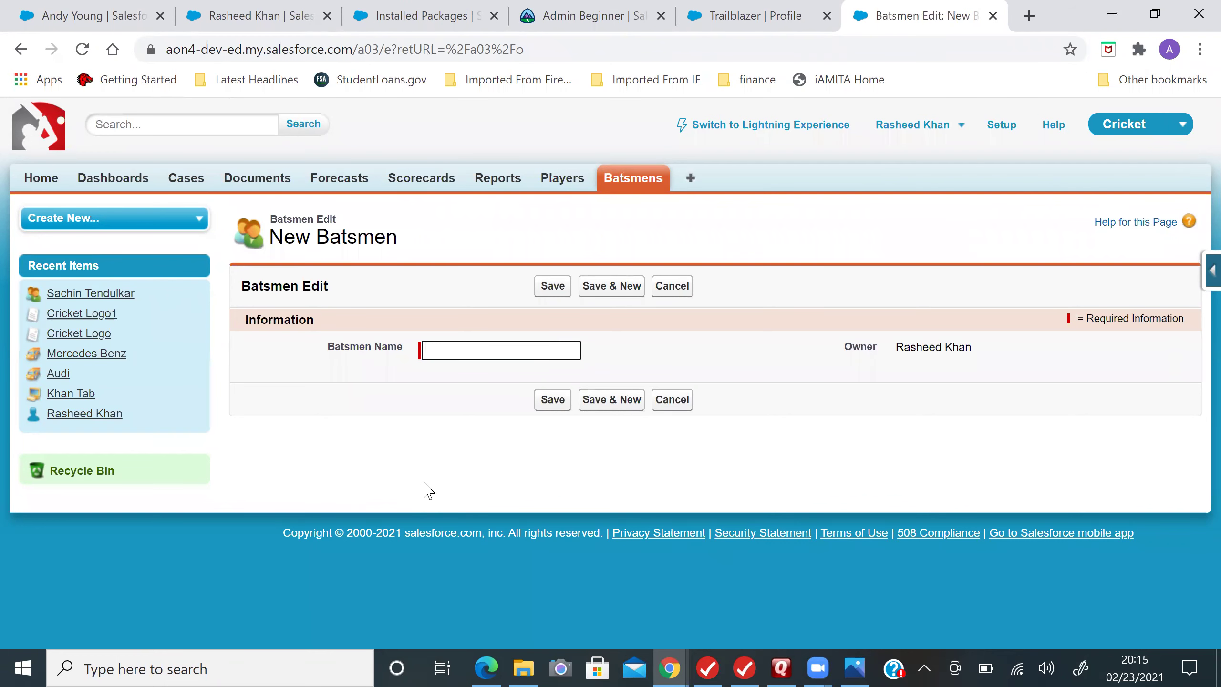
type("Virat Kohli")
left_click(546, 403)
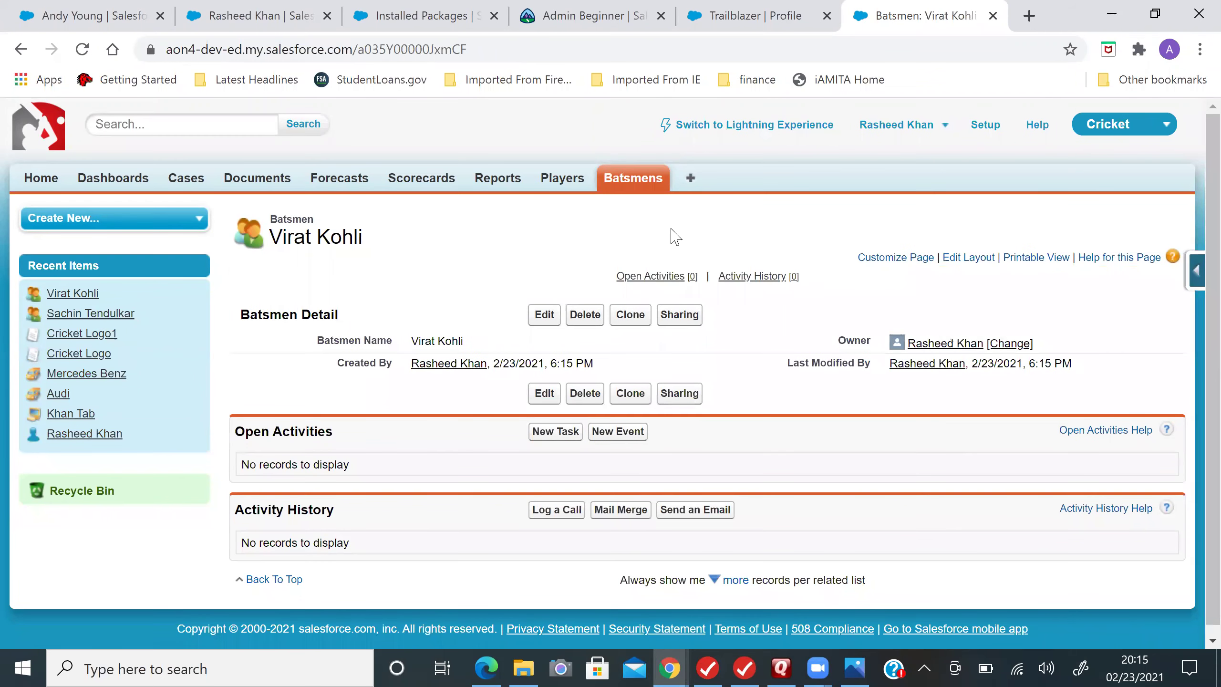
left_click(647, 189)
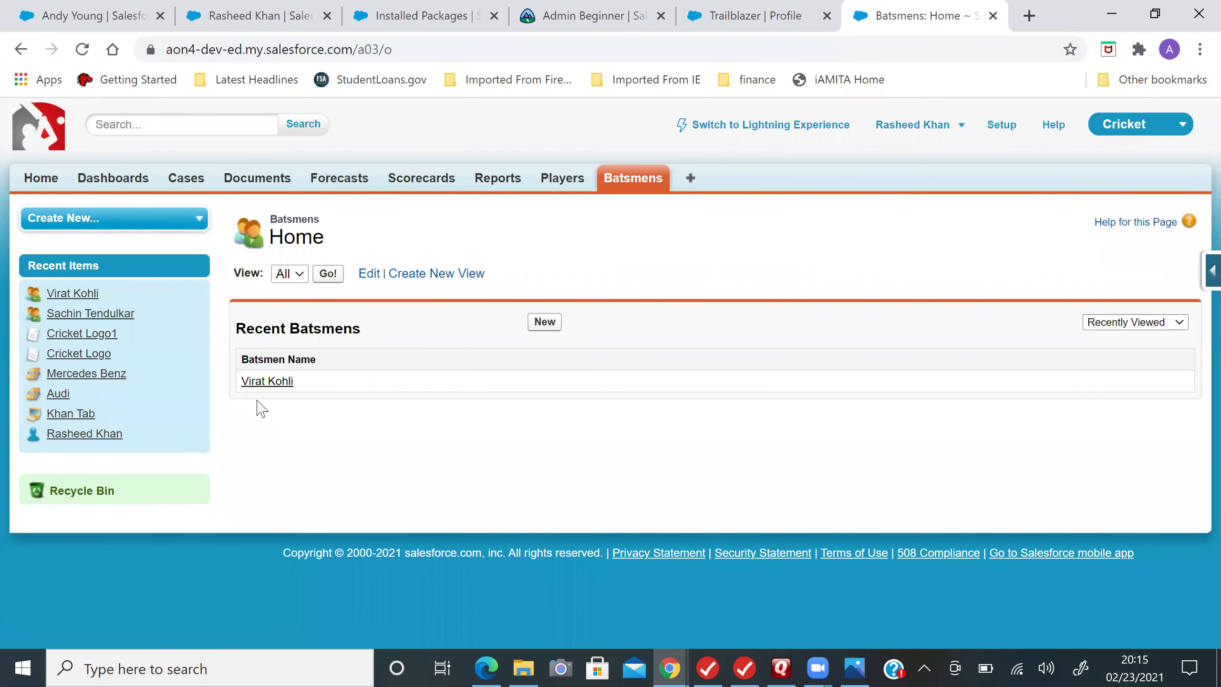
left_click(1005, 128)
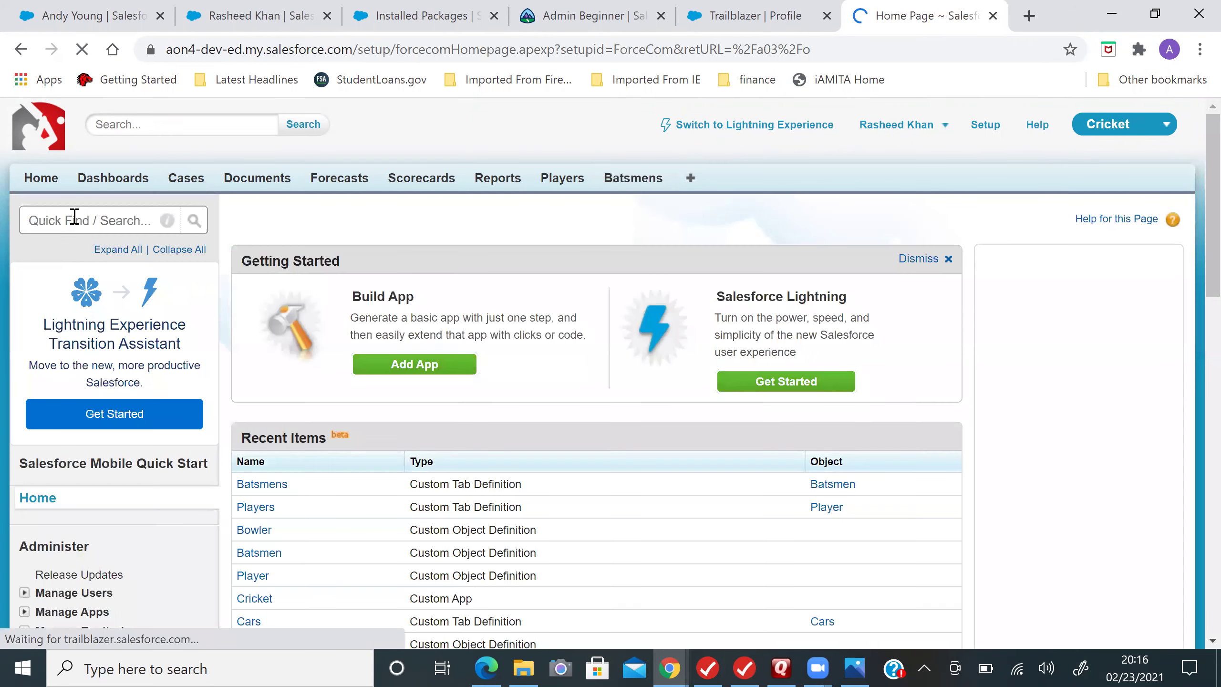
type("object")
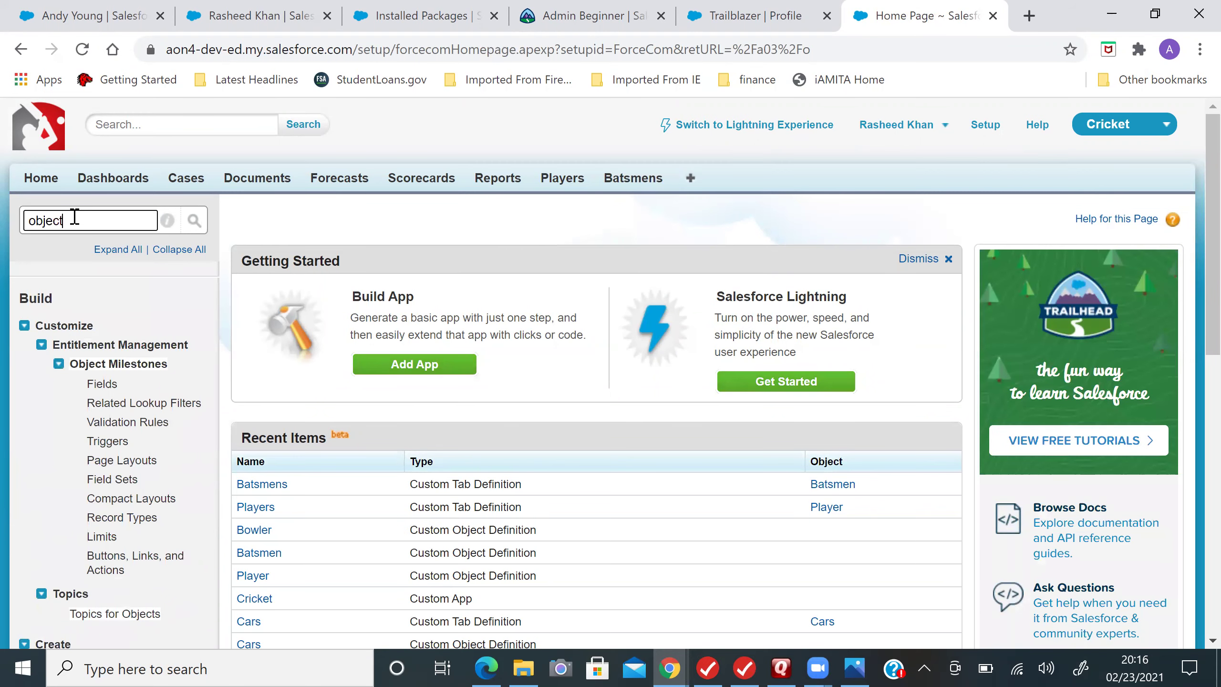
type("s")
left_click(87, 417)
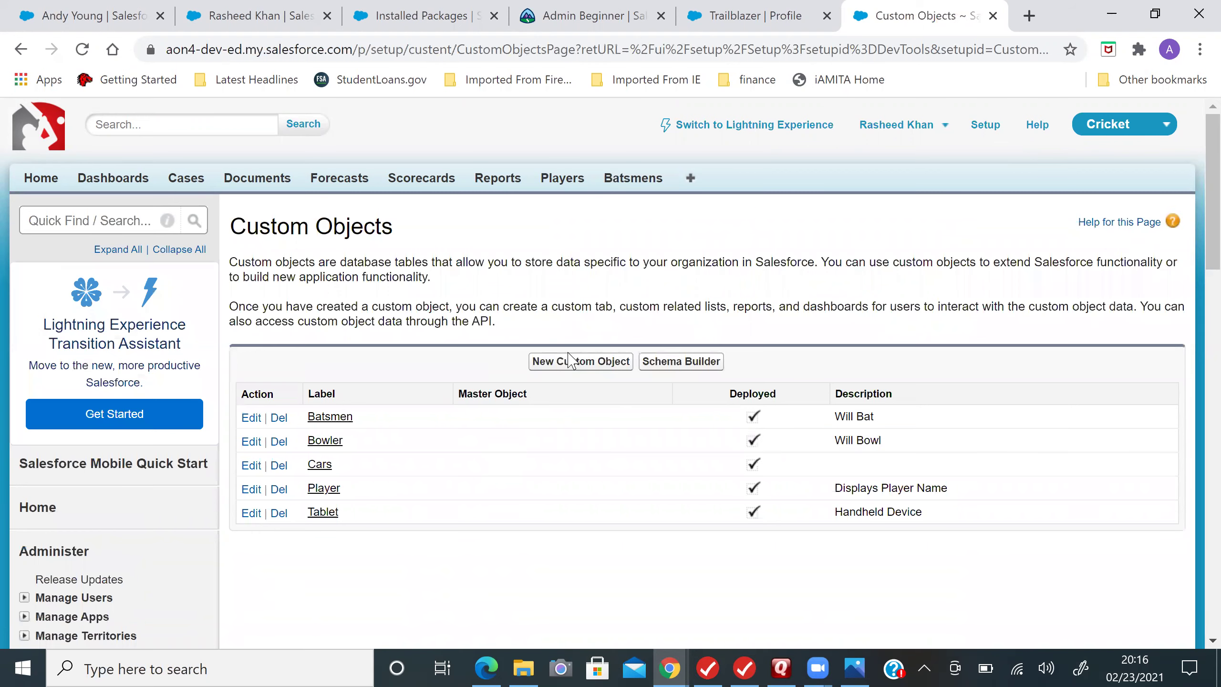
left_click(570, 363)
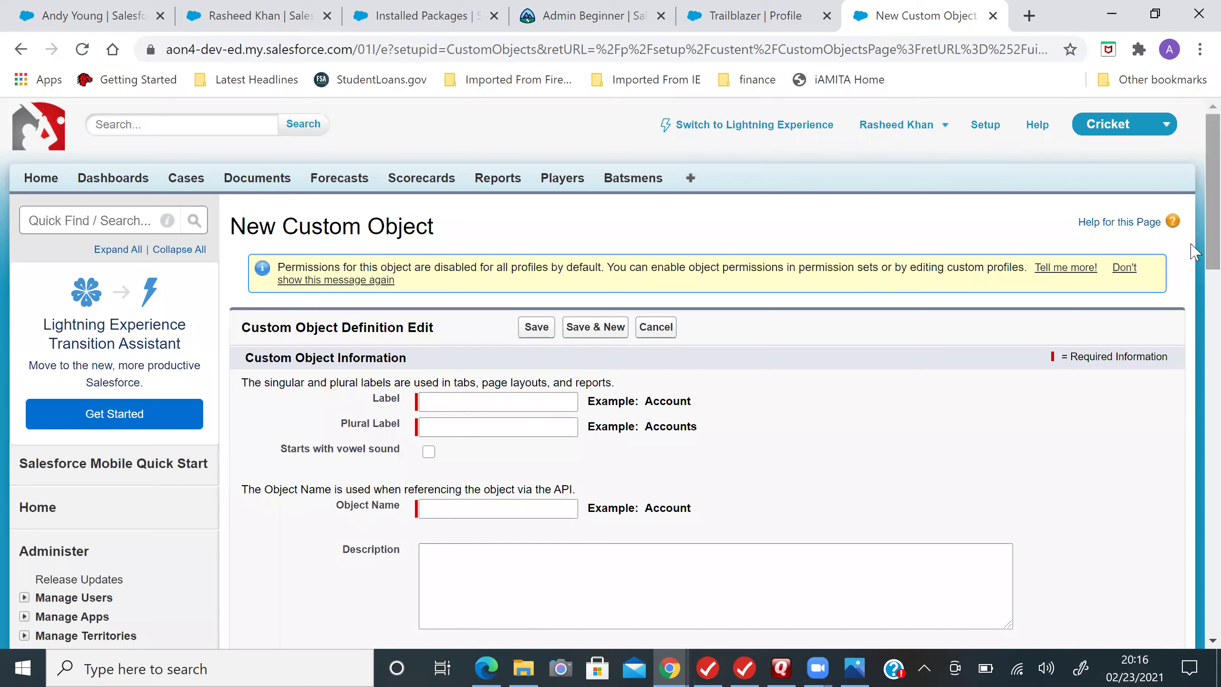
Step: Search Setup for "tabs" and open the Custom Tabs page
left_click(113, 215)
type("tabs")
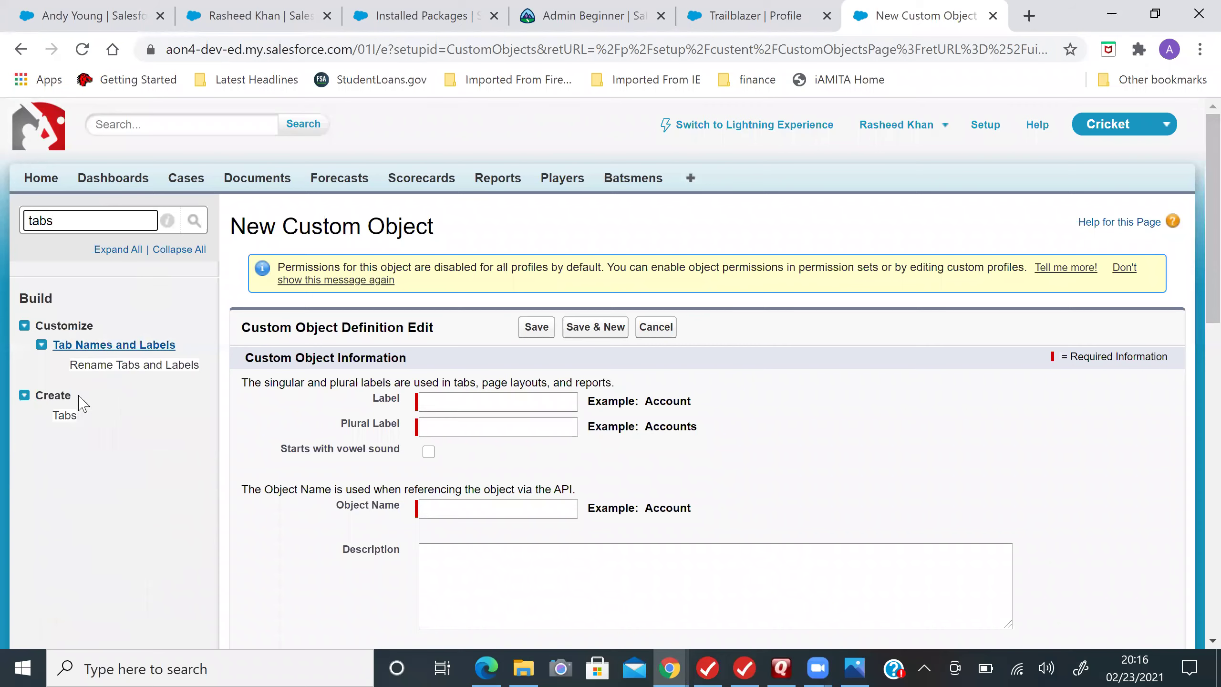
left_click(64, 415)
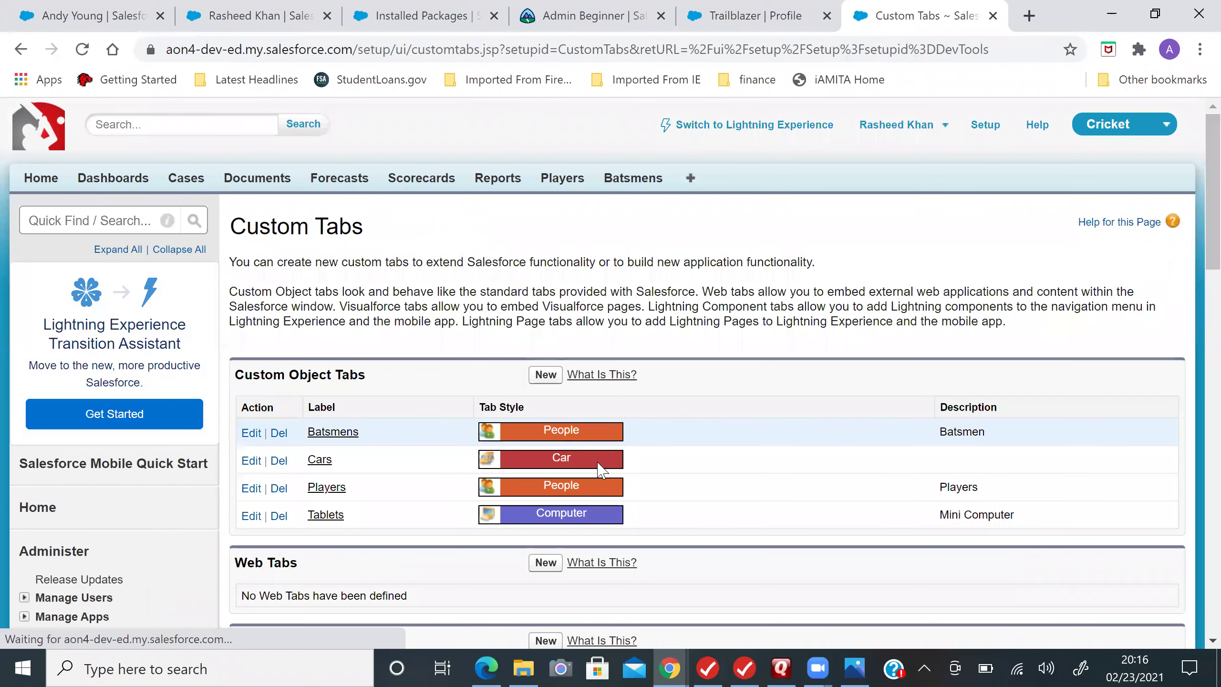
Step: Start a new custom object tab for the Bowler object and give it the People tab style
left_click(542, 377)
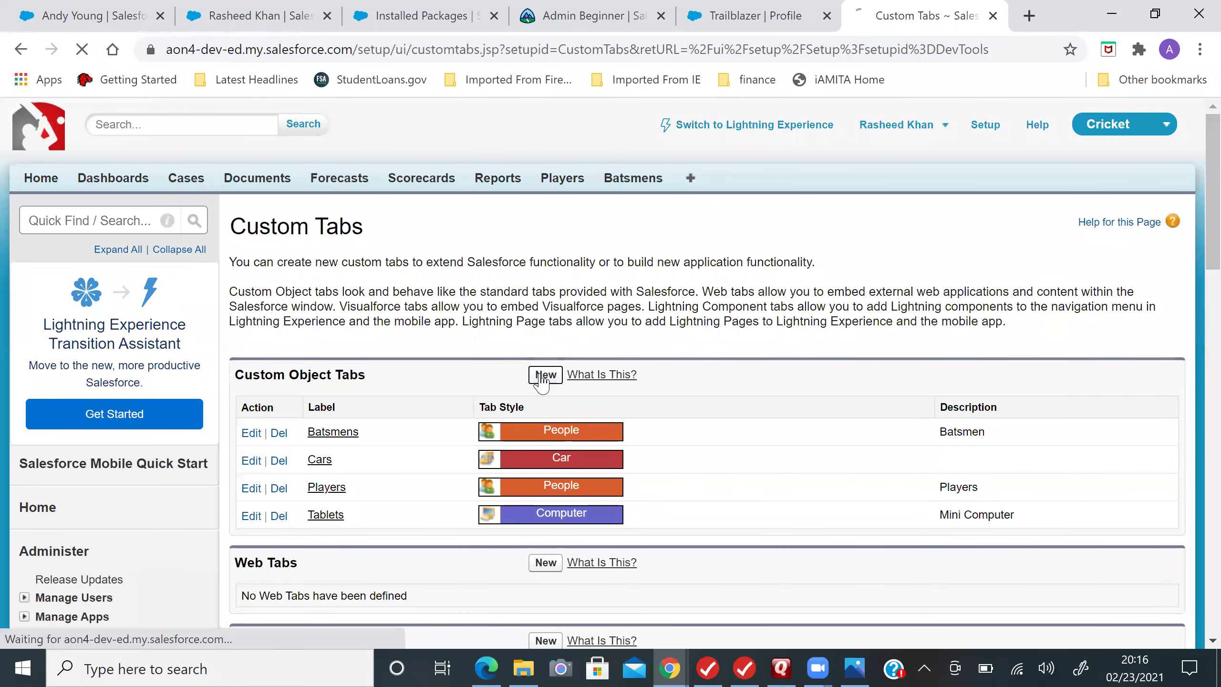
left_click(475, 383)
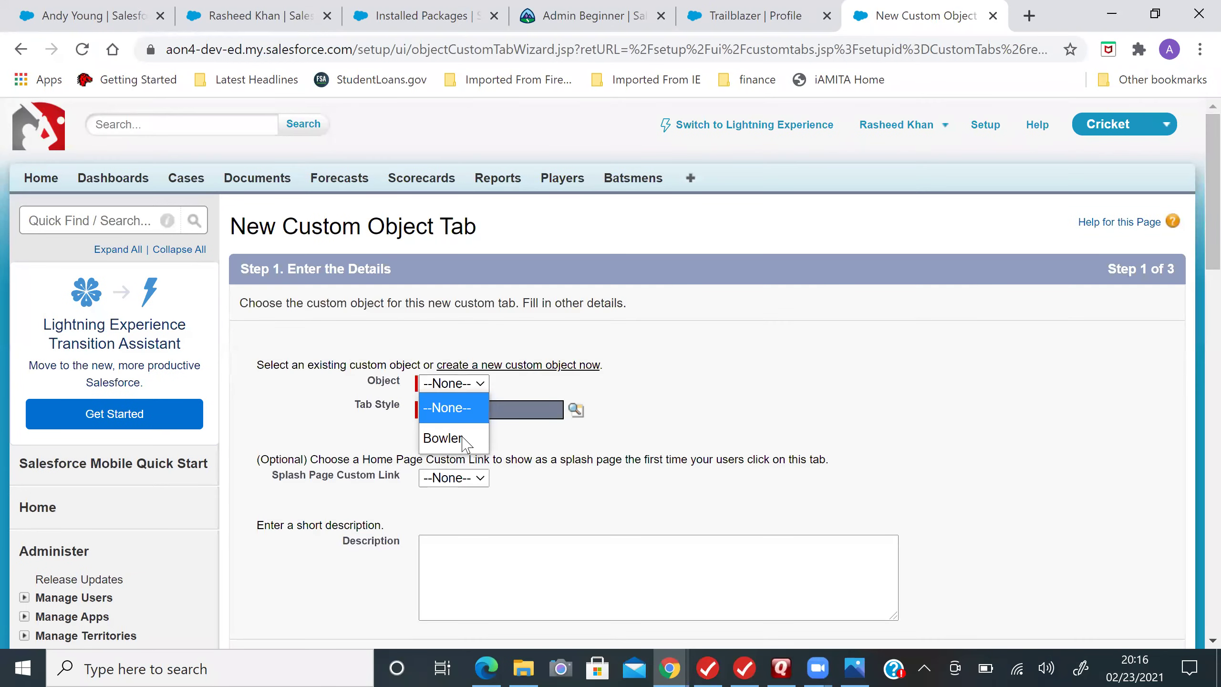
left_click(462, 438)
left_click(576, 410)
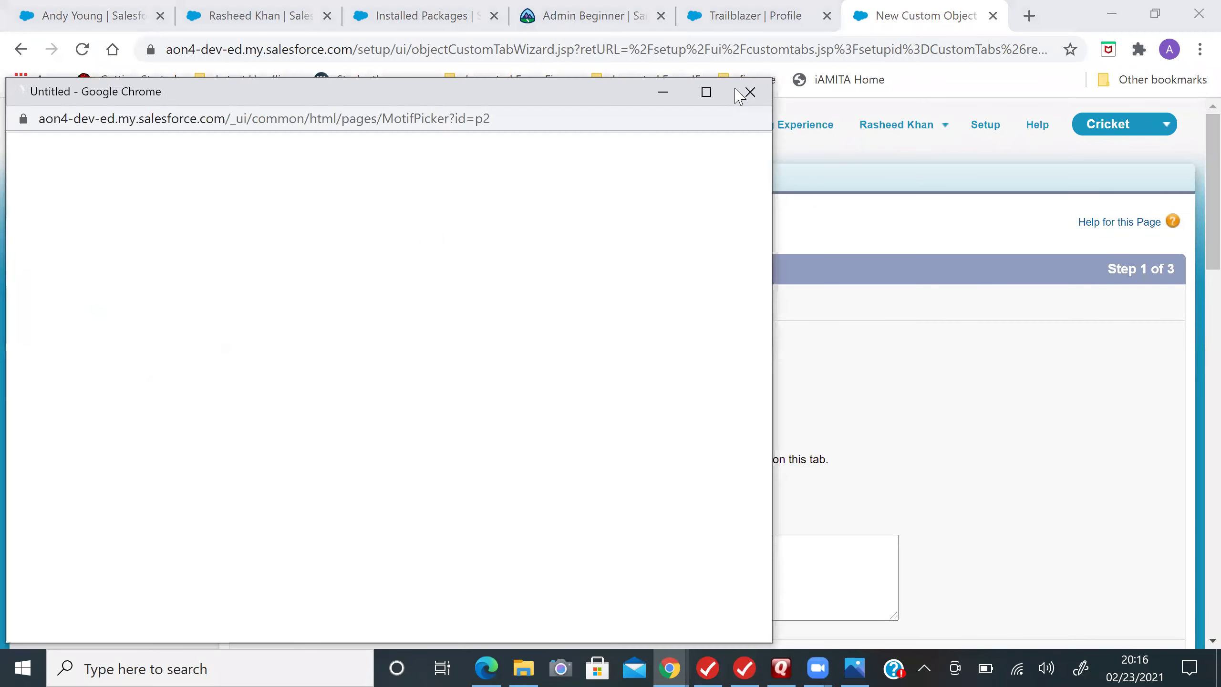
left_click(707, 92)
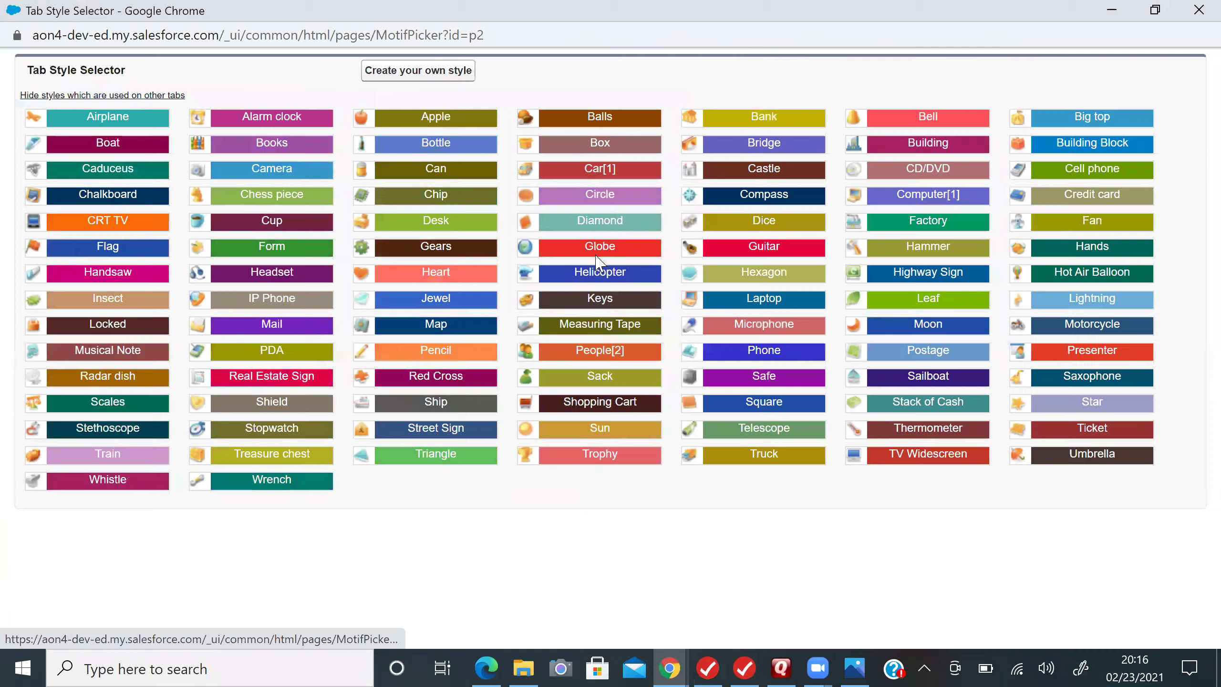
left_click(600, 355)
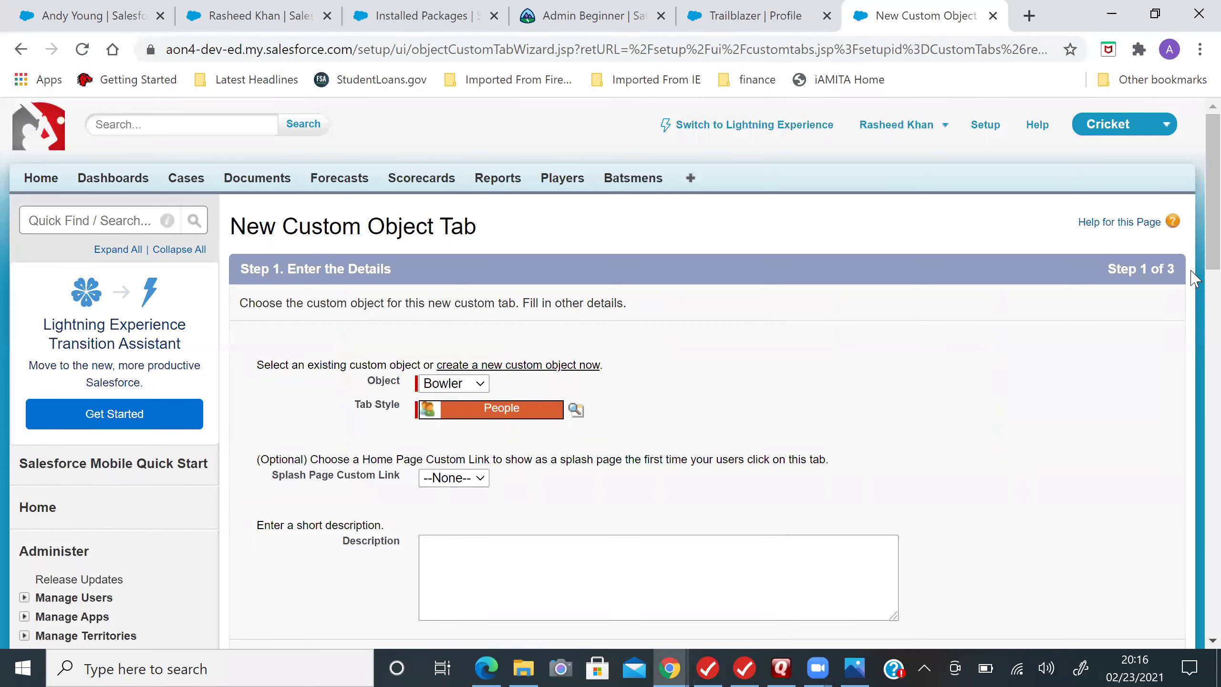
Step: Enter Bowler as the tab's short description and accept Default On visibility for all profiles, continuing to the custom app selection
scroll(602, 385, "down", 4)
left_click(601, 377)
type("Bowler")
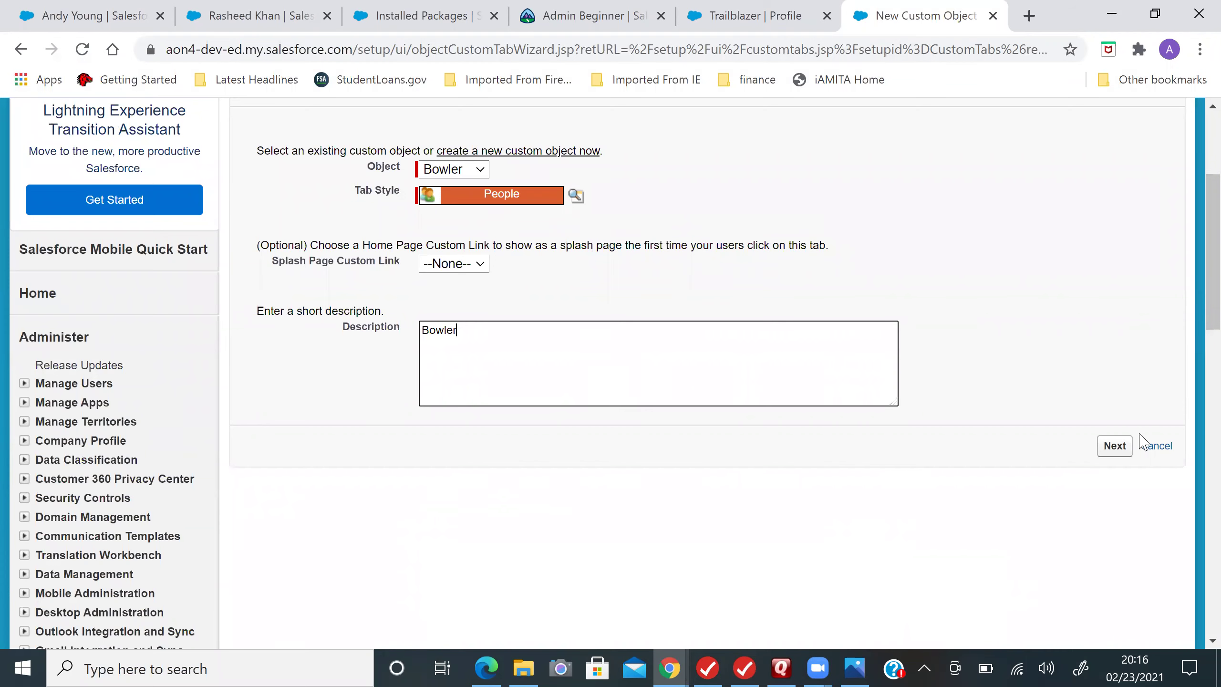
left_click(1112, 452)
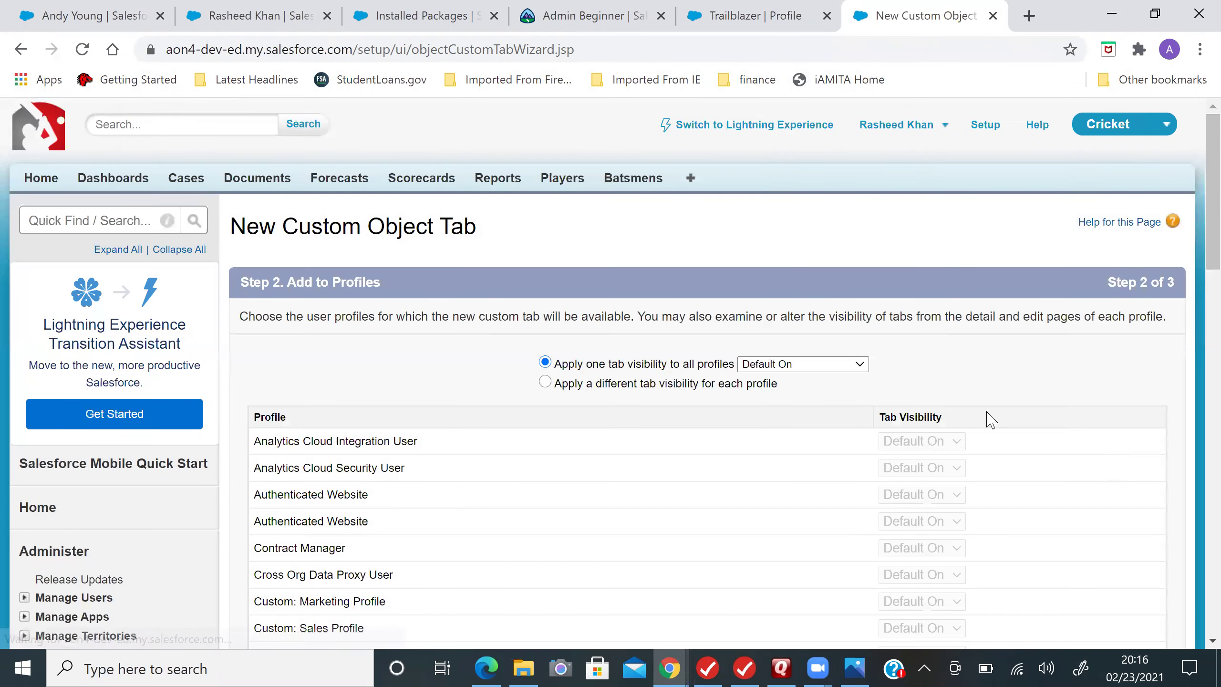
scroll(1167, 490, "down", 10)
left_click(1114, 452)
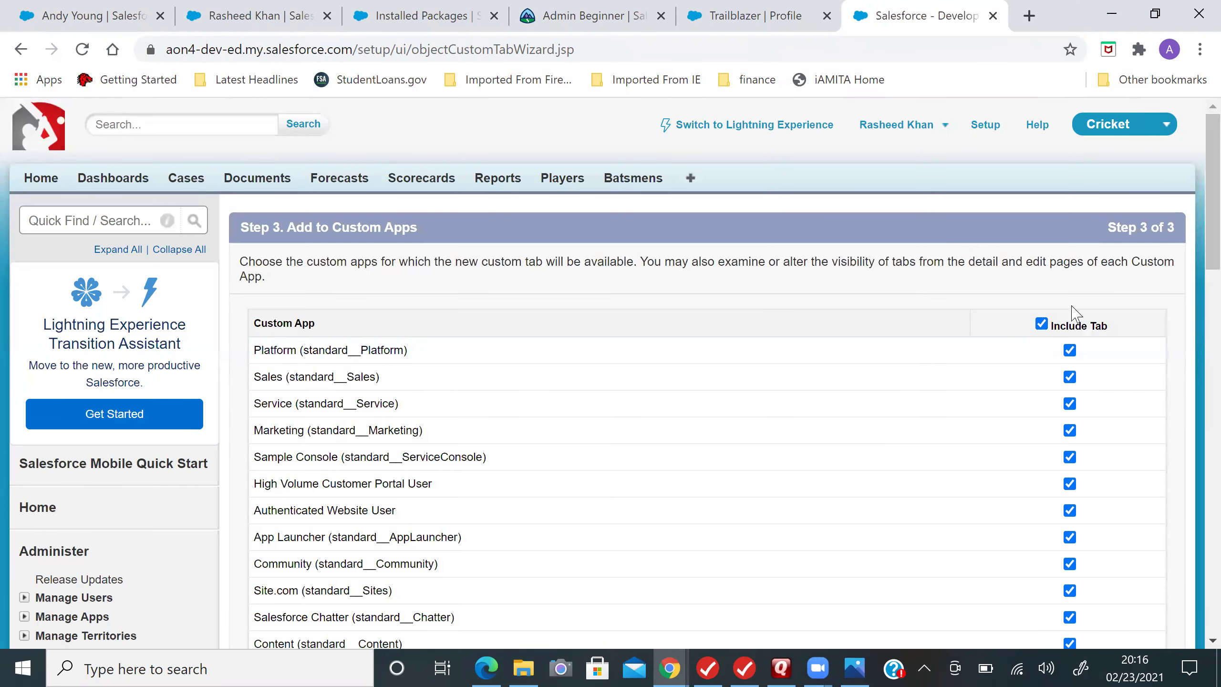
Step: Include the Bowler tab only in the Cricket custom app and save the new tab
left_click(1041, 324)
scroll(1194, 348, "down", 3)
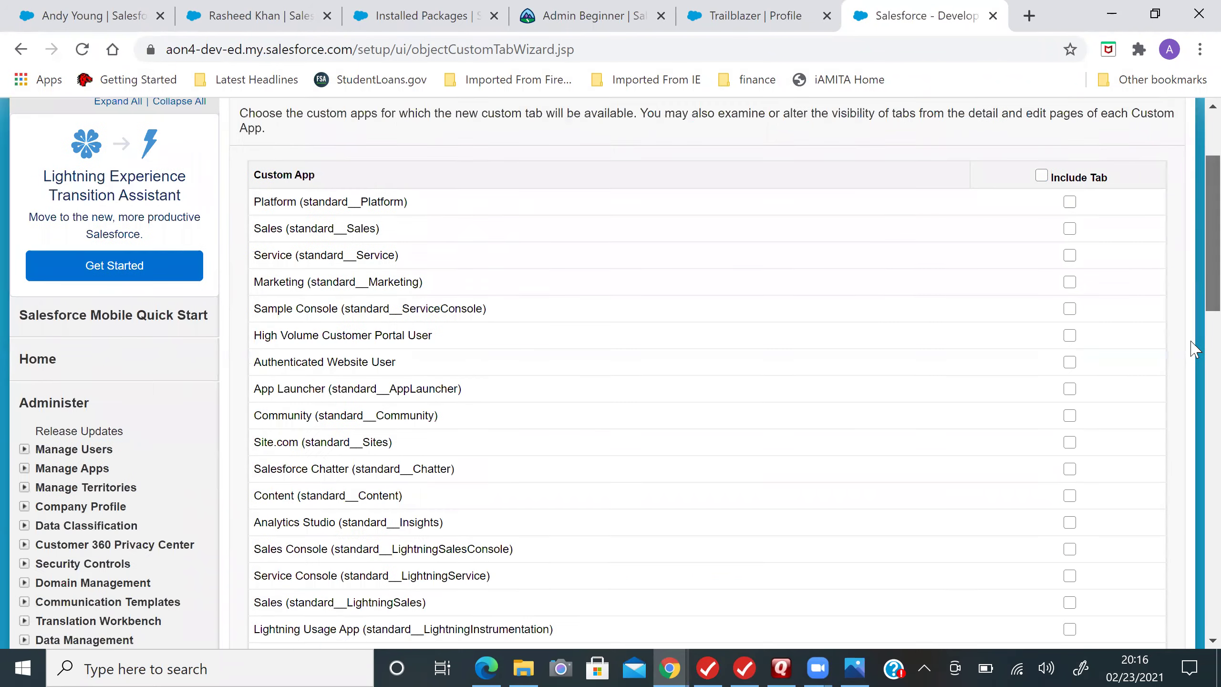
scroll(1195, 348, "down", 8)
left_click(1070, 381)
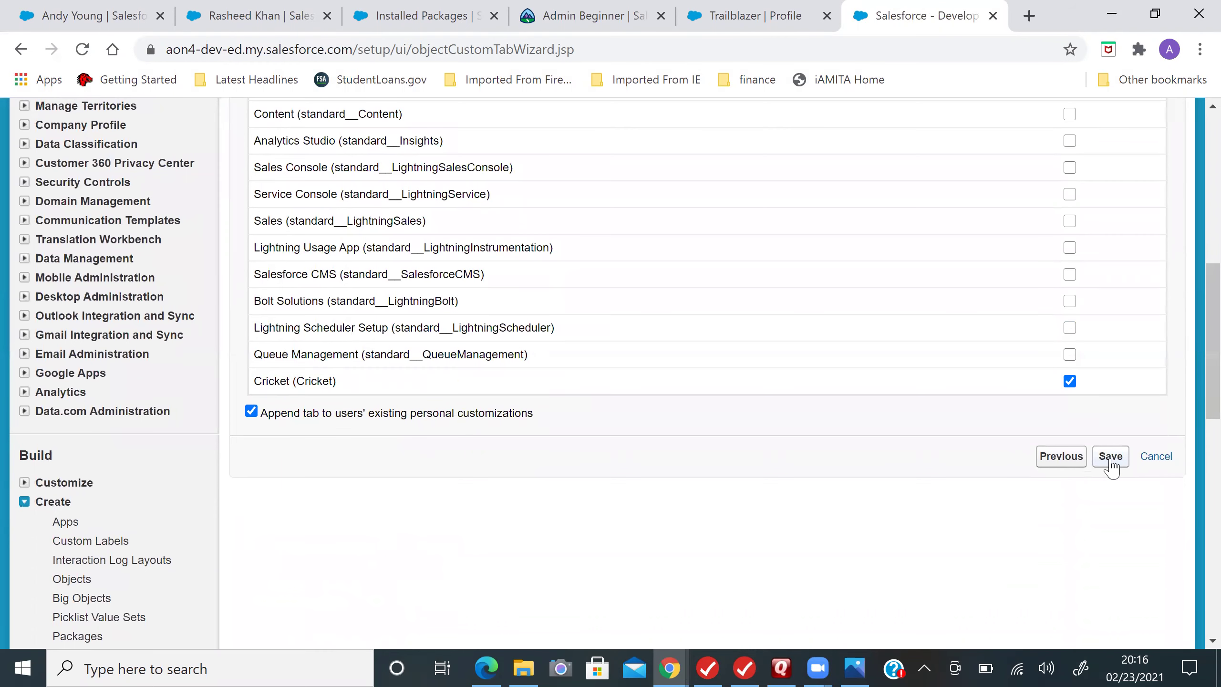
left_click(1110, 456)
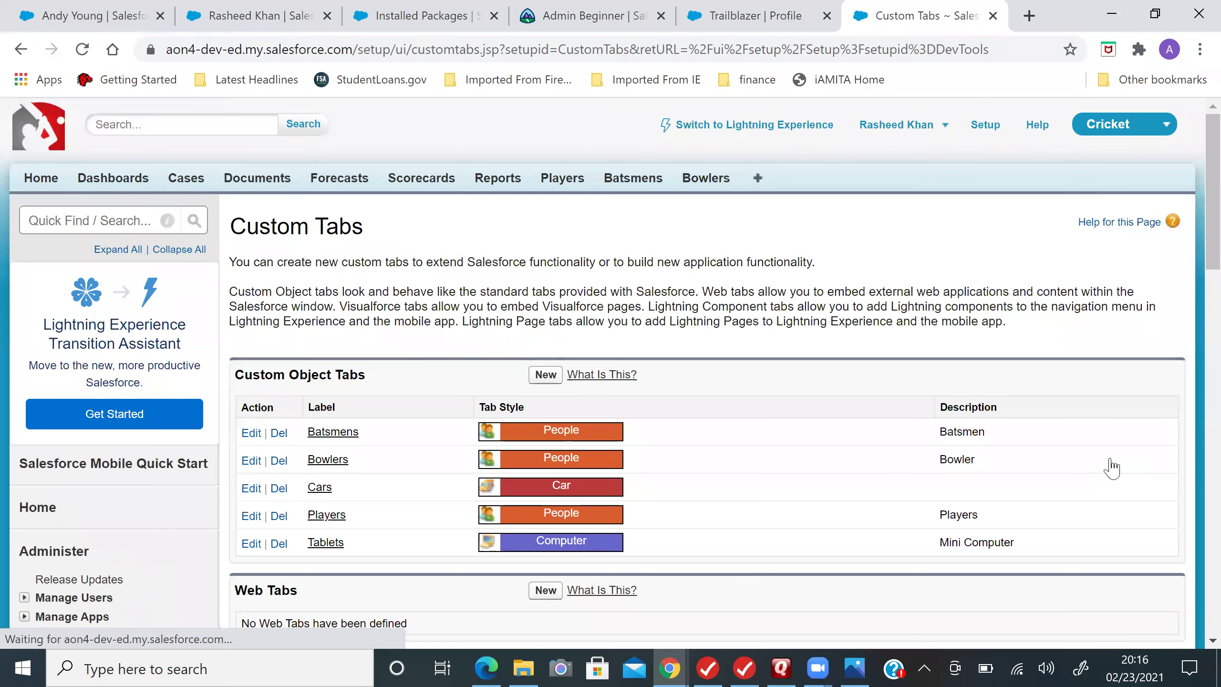
Step: Create a Bowler record named Bumrah, save it and return to the Bowlers home page
left_click(703, 179)
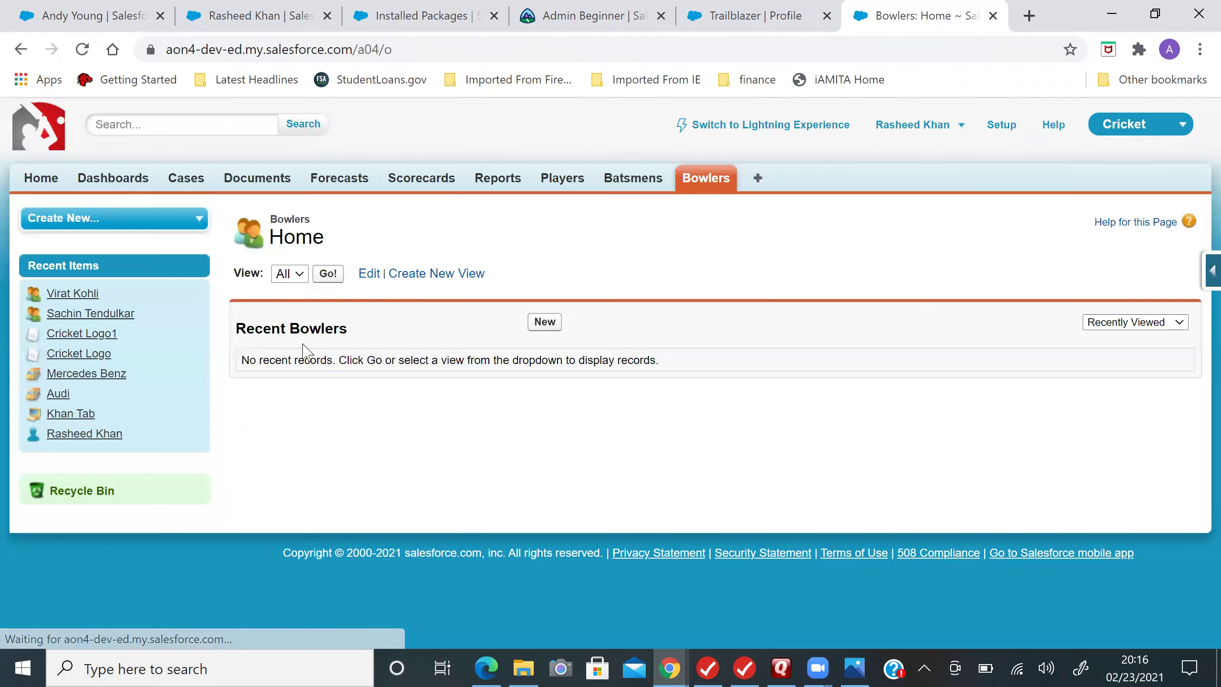
left_click(543, 322)
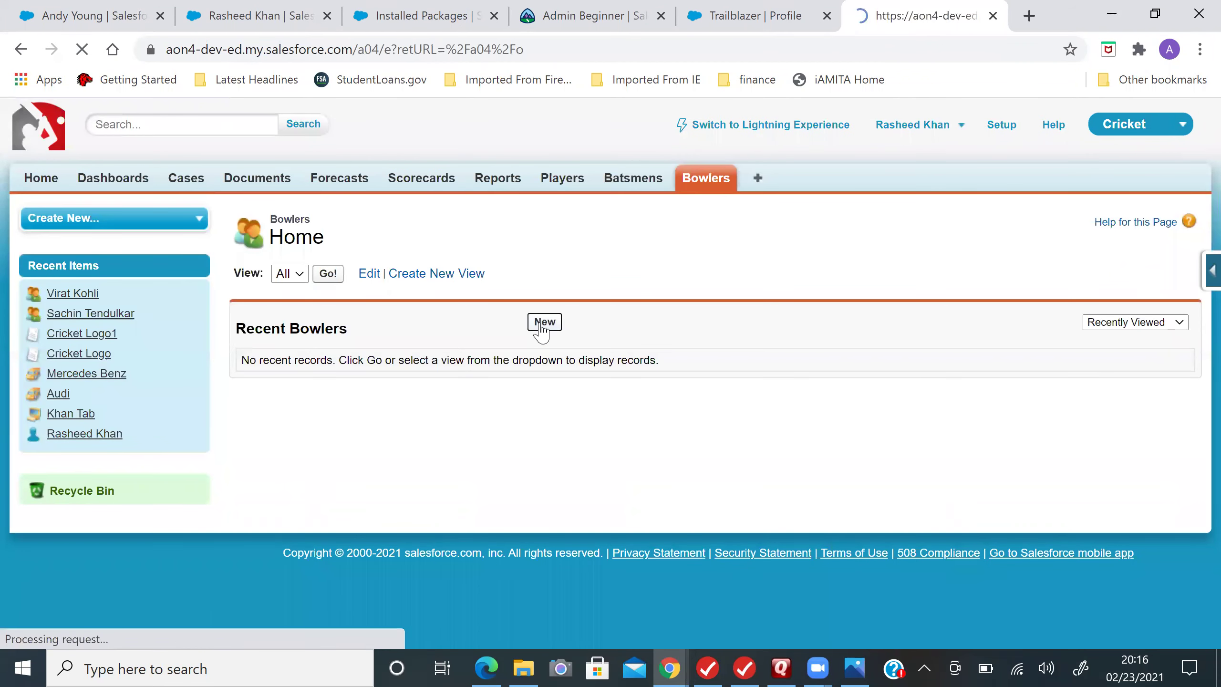
left_click(463, 355)
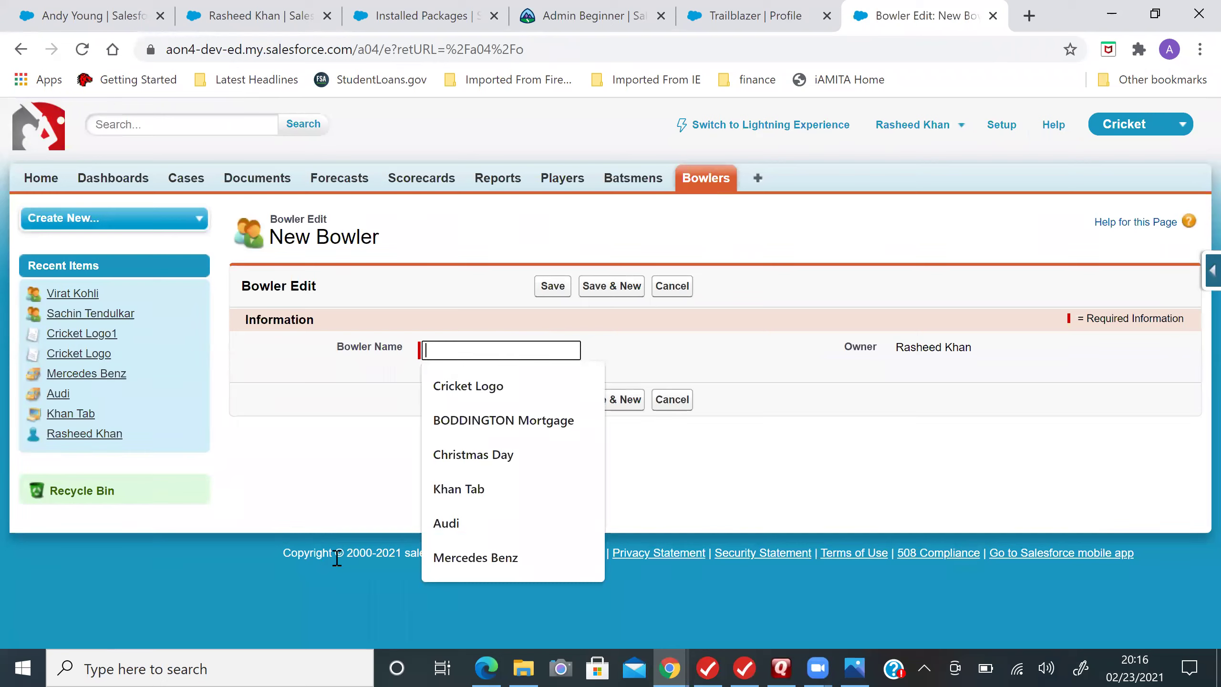
type("Bum")
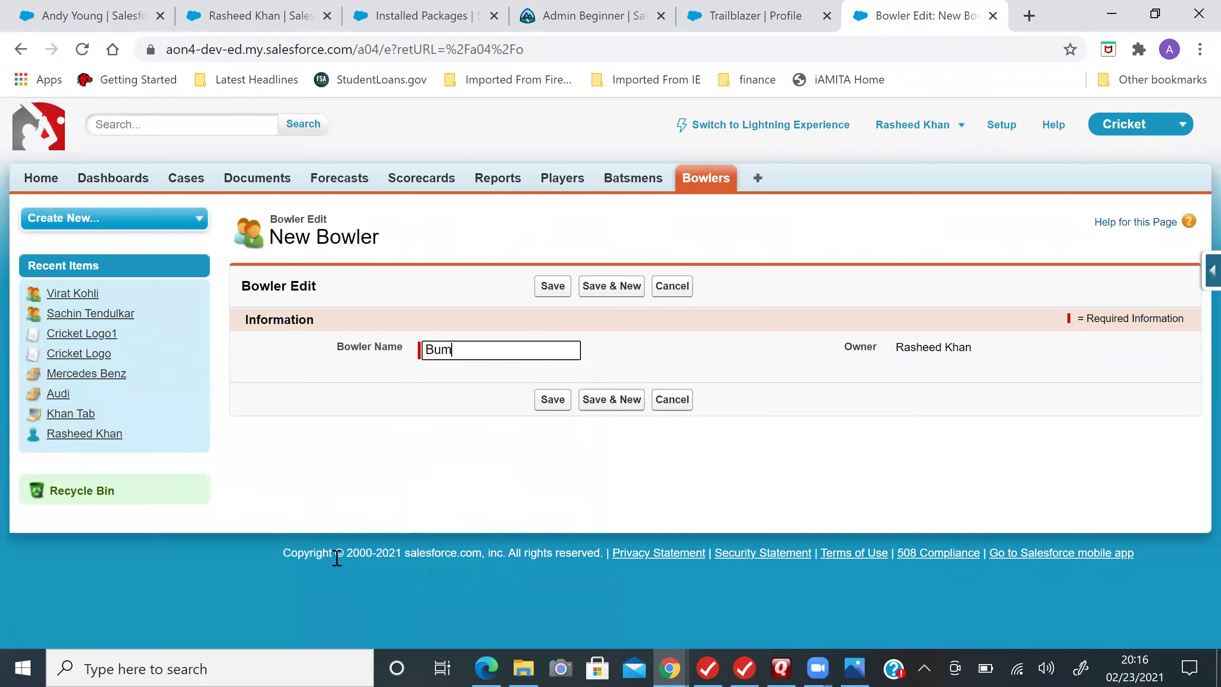
type("rah")
left_click(553, 400)
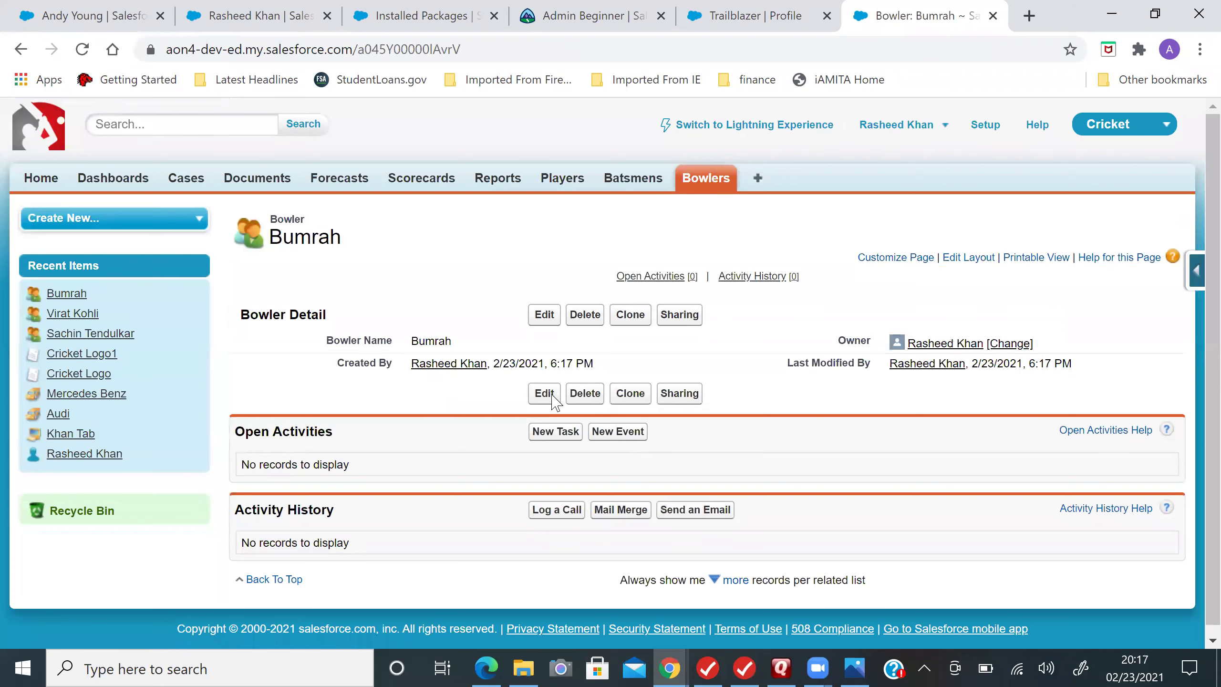
left_click(705, 181)
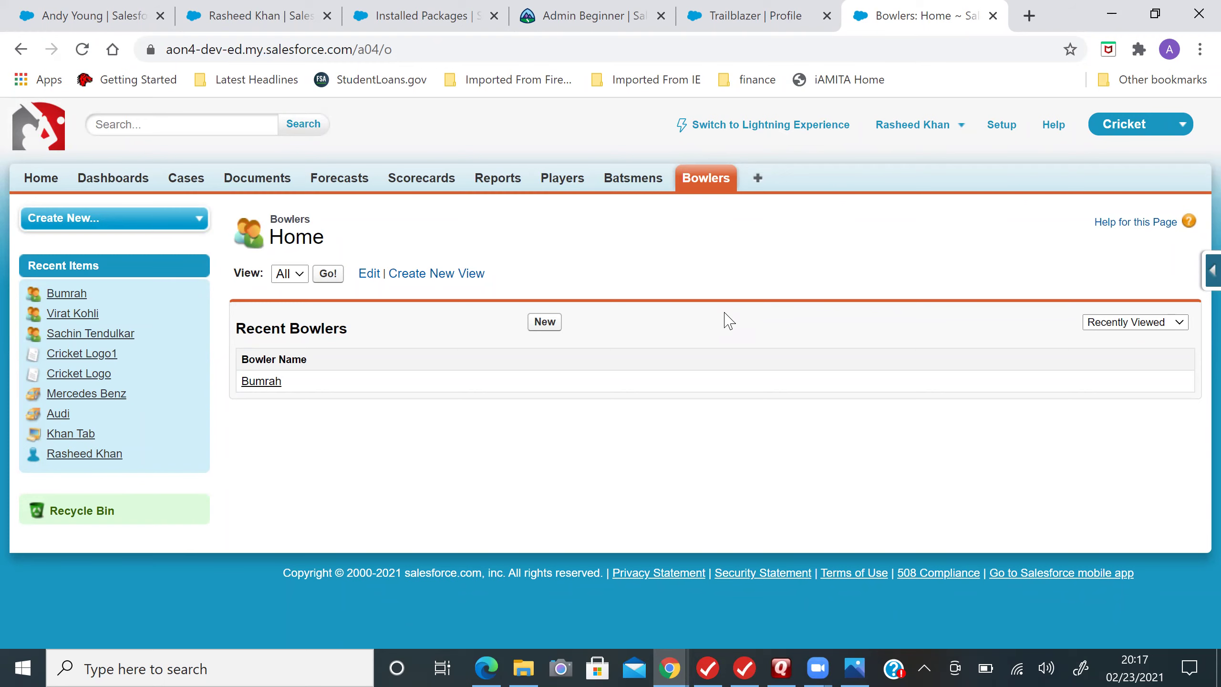
Step: Open the Players home page to review its recent records at normal page size
key("ctrl+plus")
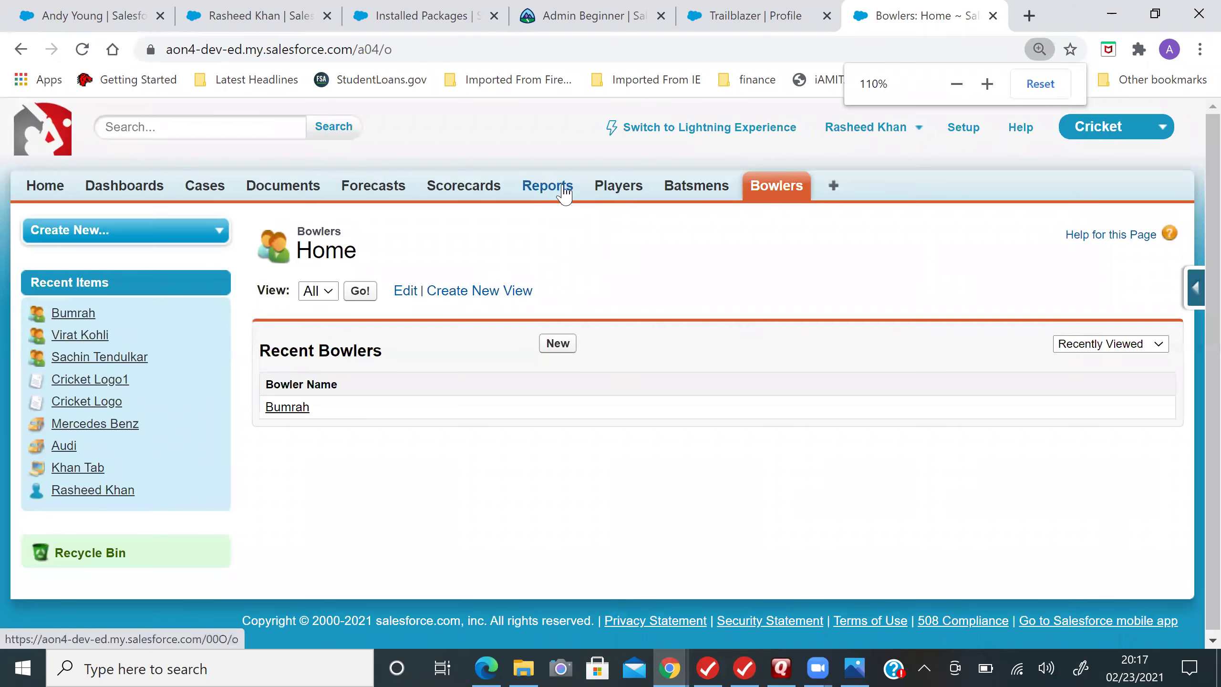
left_click(621, 195)
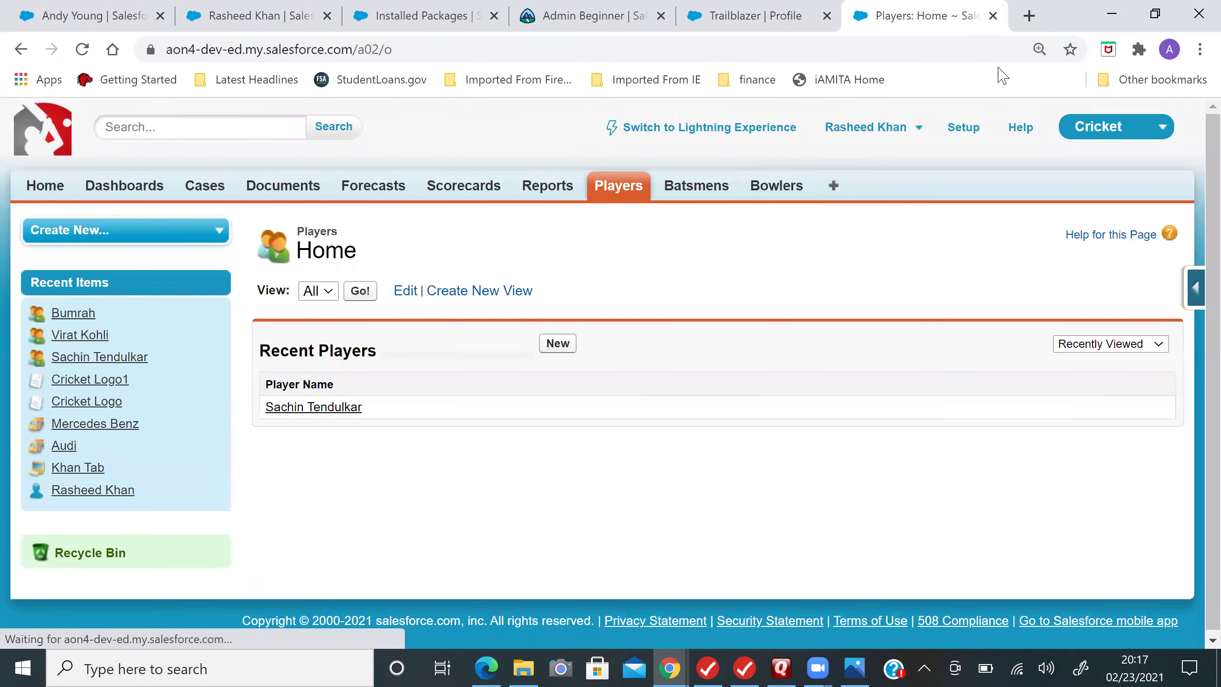
left_click(1040, 49)
left_click(1040, 84)
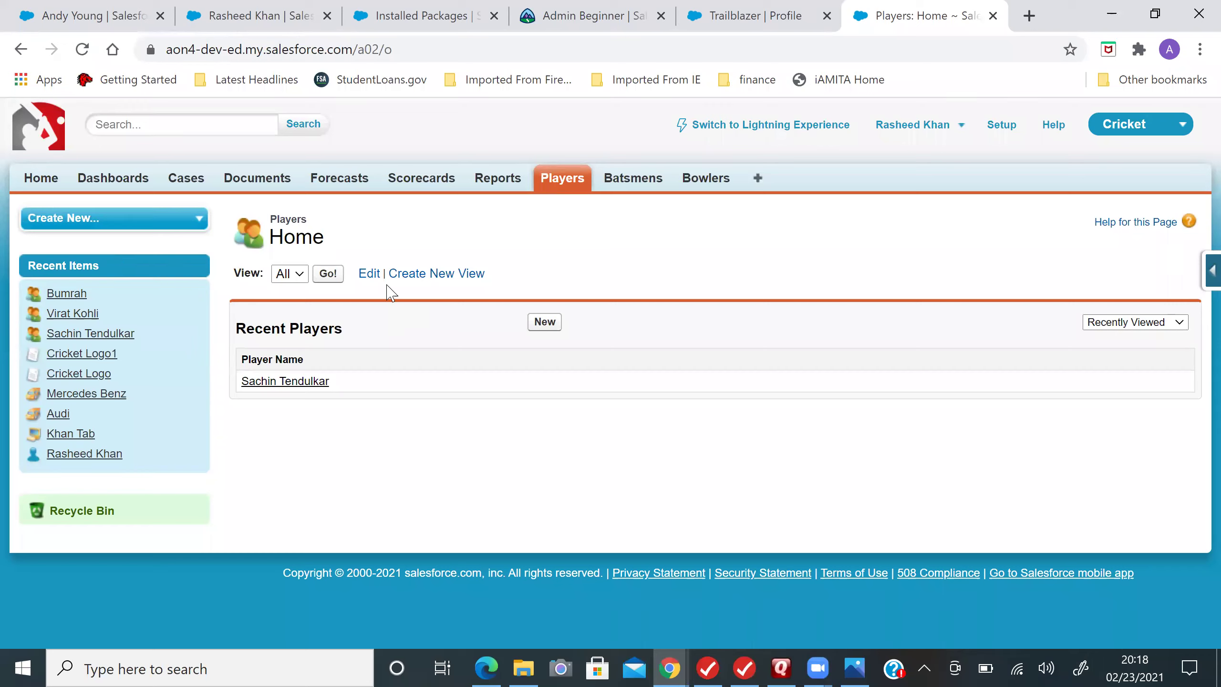
Step: Open Setup and search its navigation for obj
left_click(1001, 128)
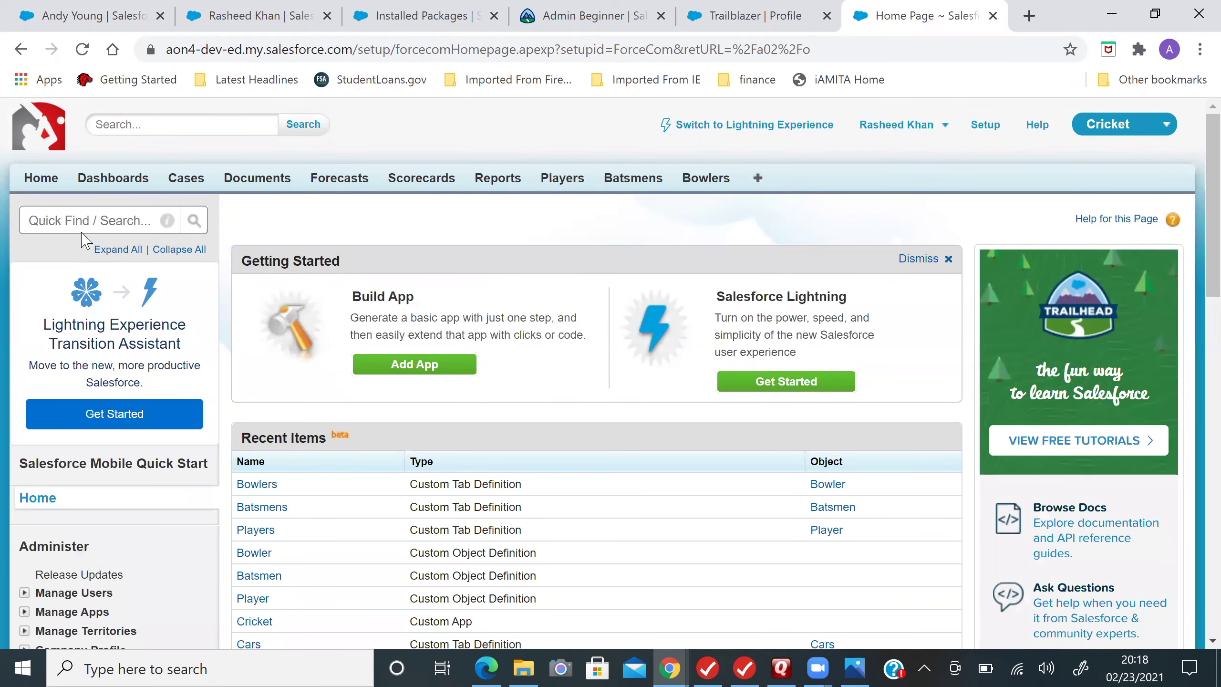
left_click(82, 217)
type("obj")
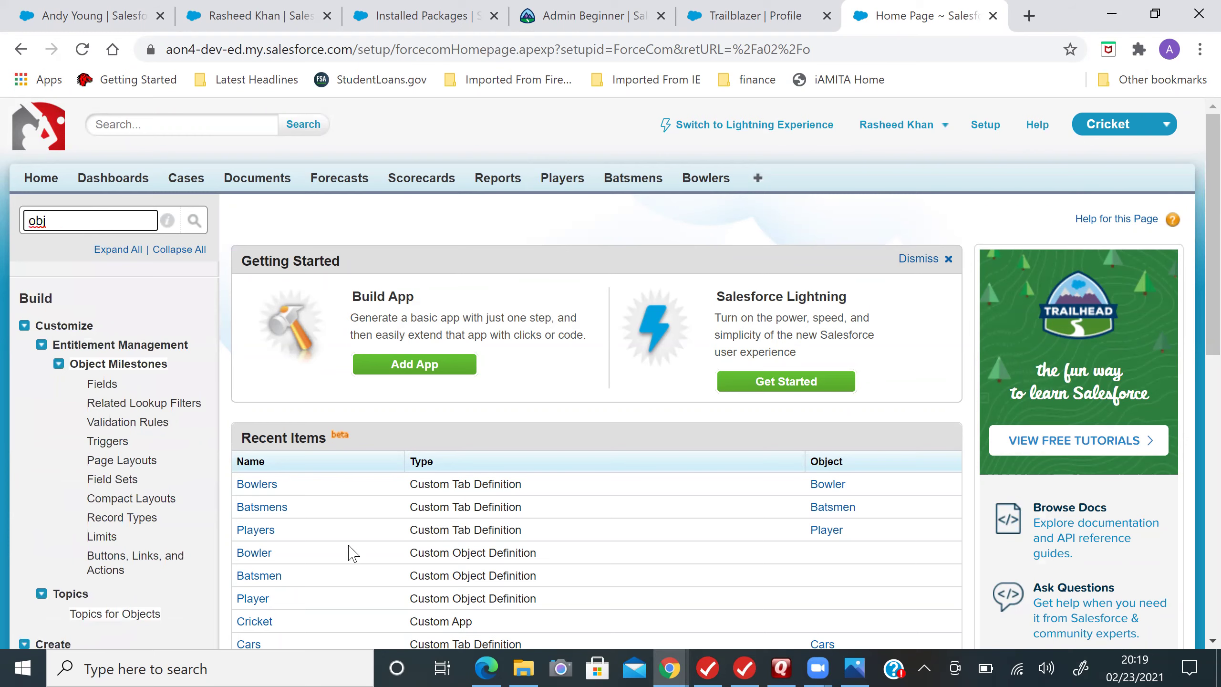
left_click(258, 531)
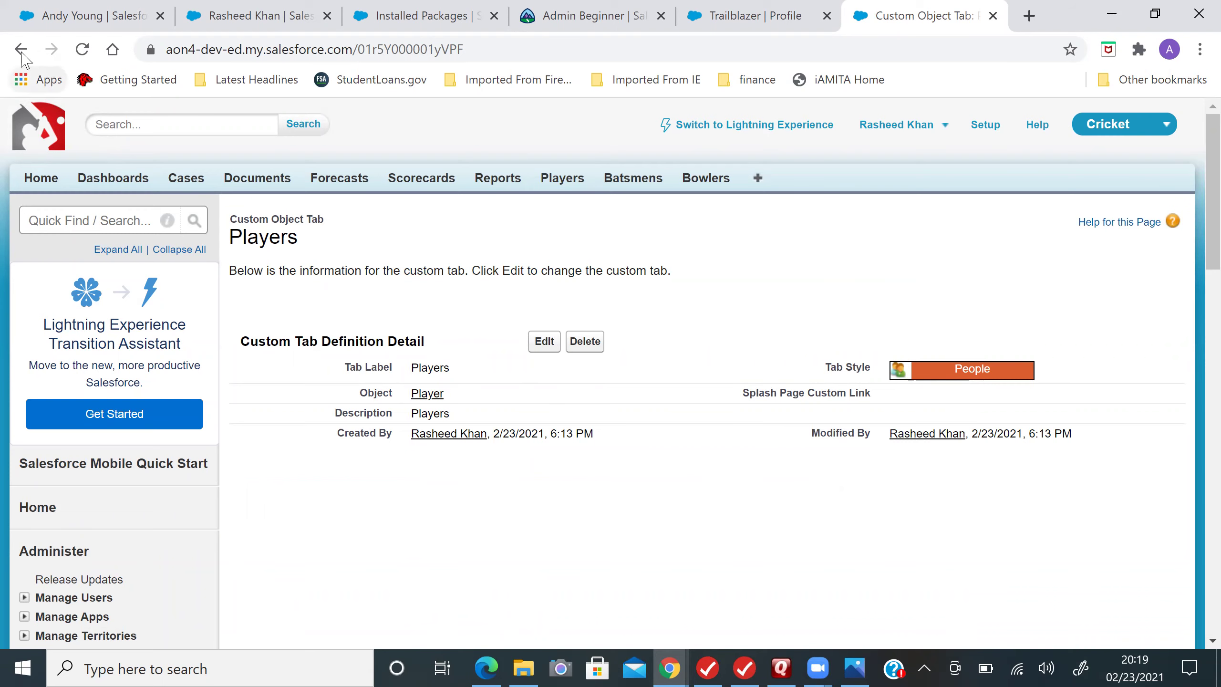
left_click(20, 49)
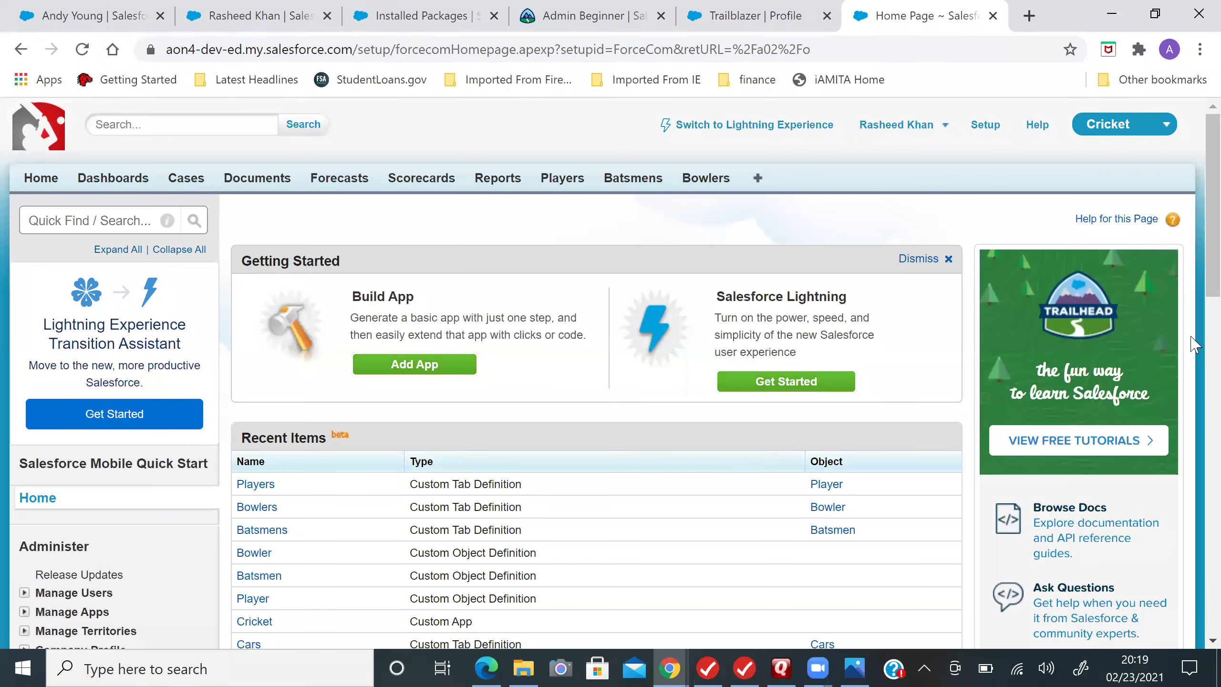
scroll(1195, 332, "down", 3)
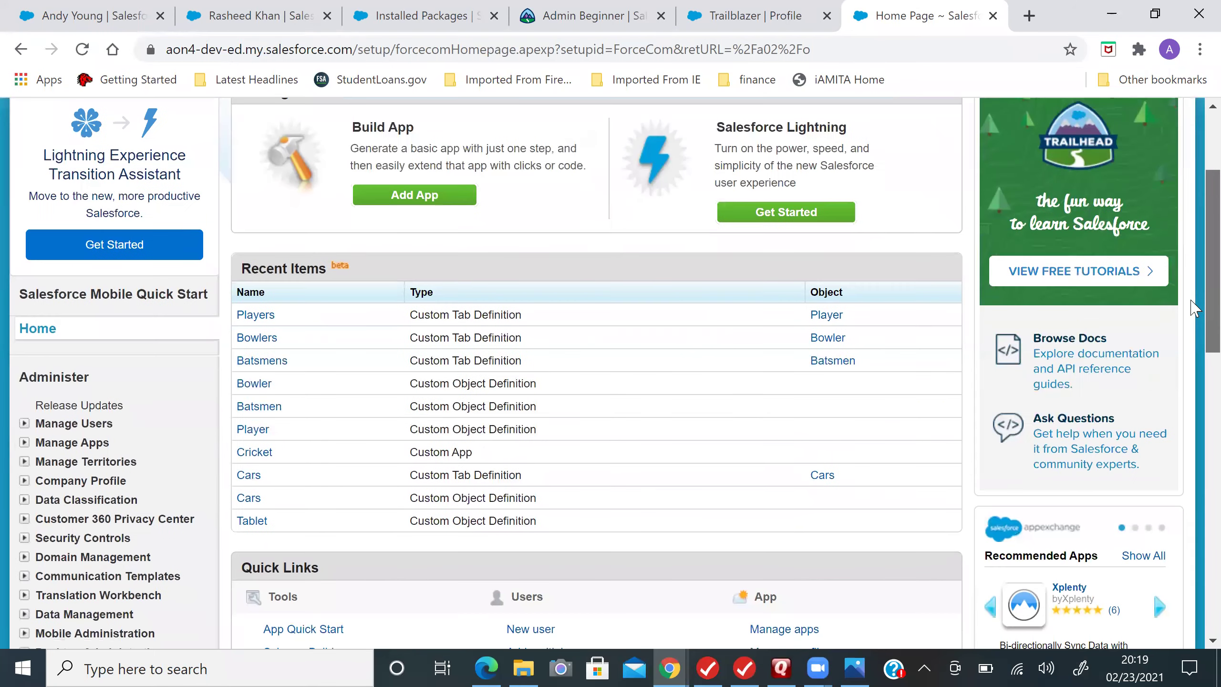
scroll(1196, 173, "up", 3)
left_click(54, 213)
type("o")
key("BackSpace")
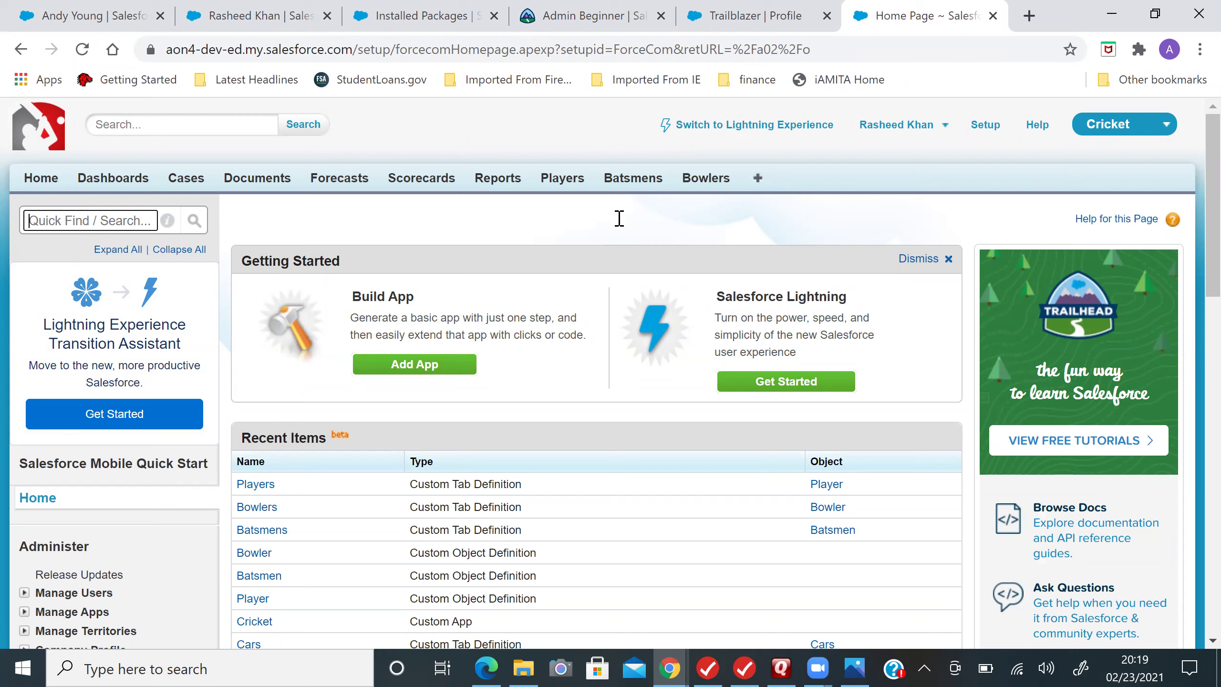
Step: Open the Player custom object definition from the recent setup items and go to its Custom Fields & Relationships section
scroll(298, 332, "down", 2)
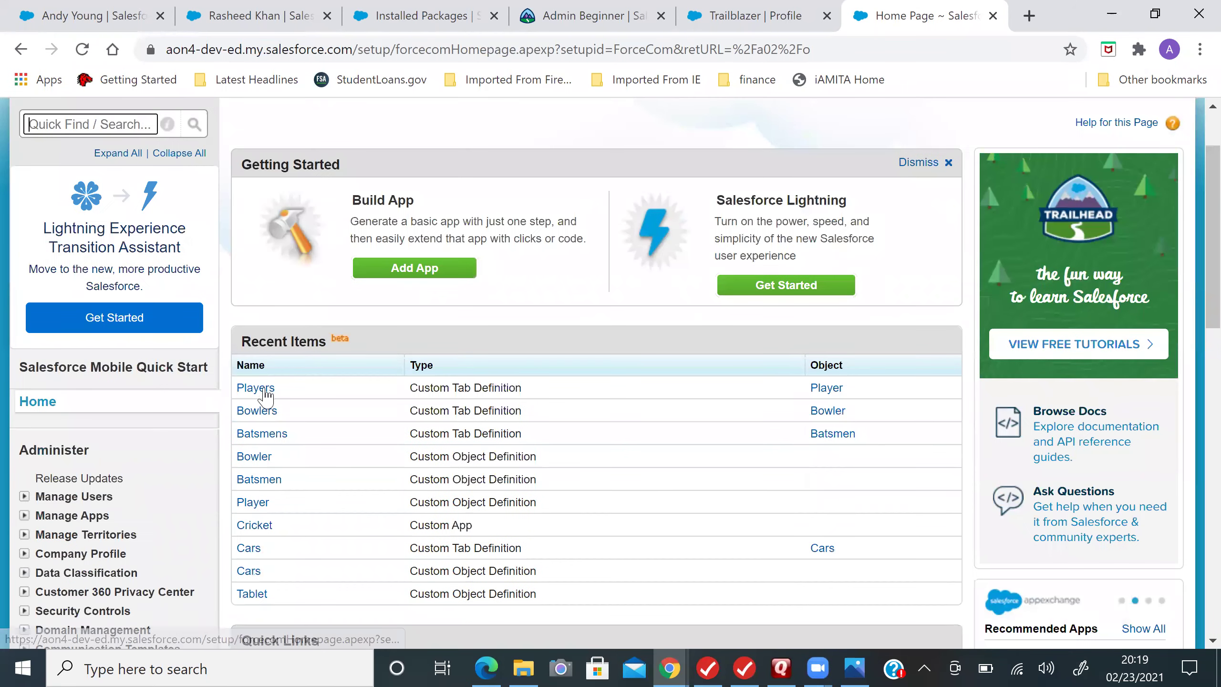
left_click(253, 503)
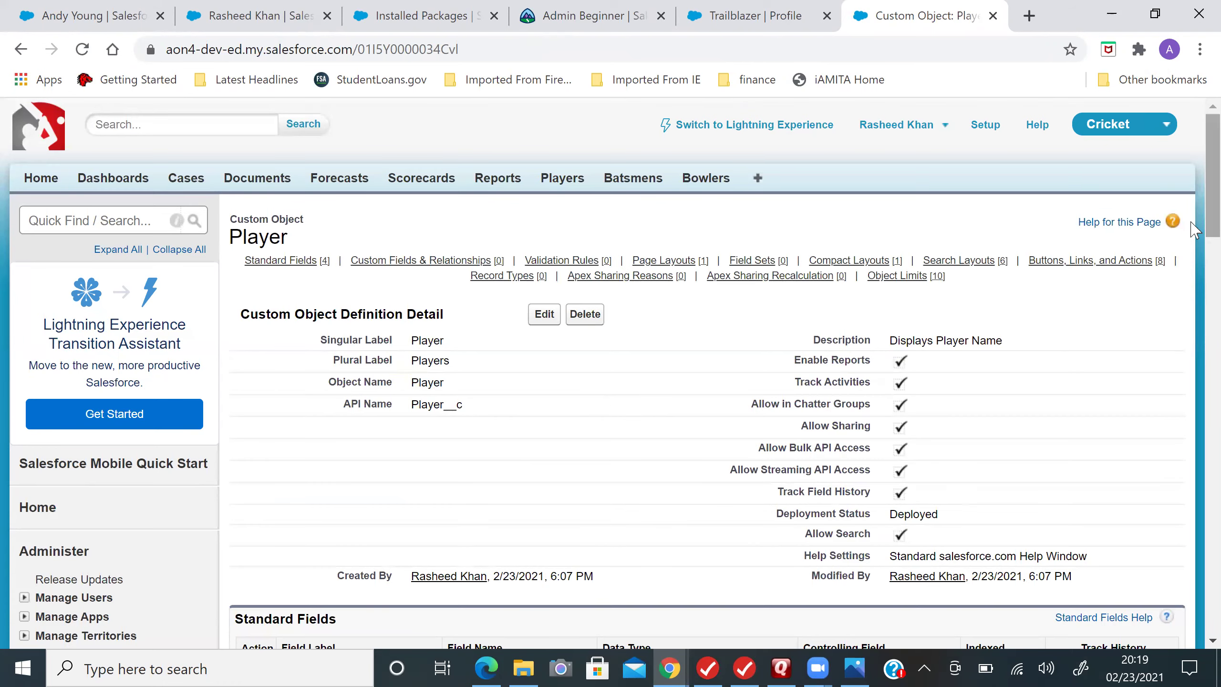
scroll(1195, 239, "down", 5)
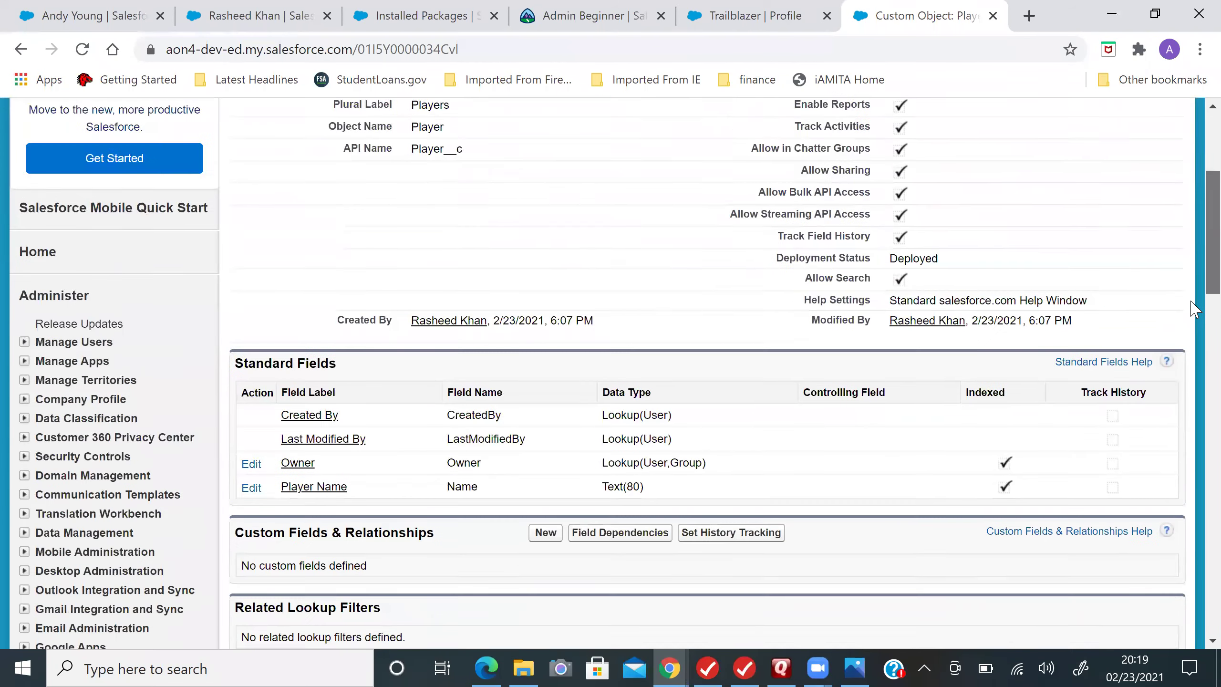
scroll(1192, 317, "down", 2)
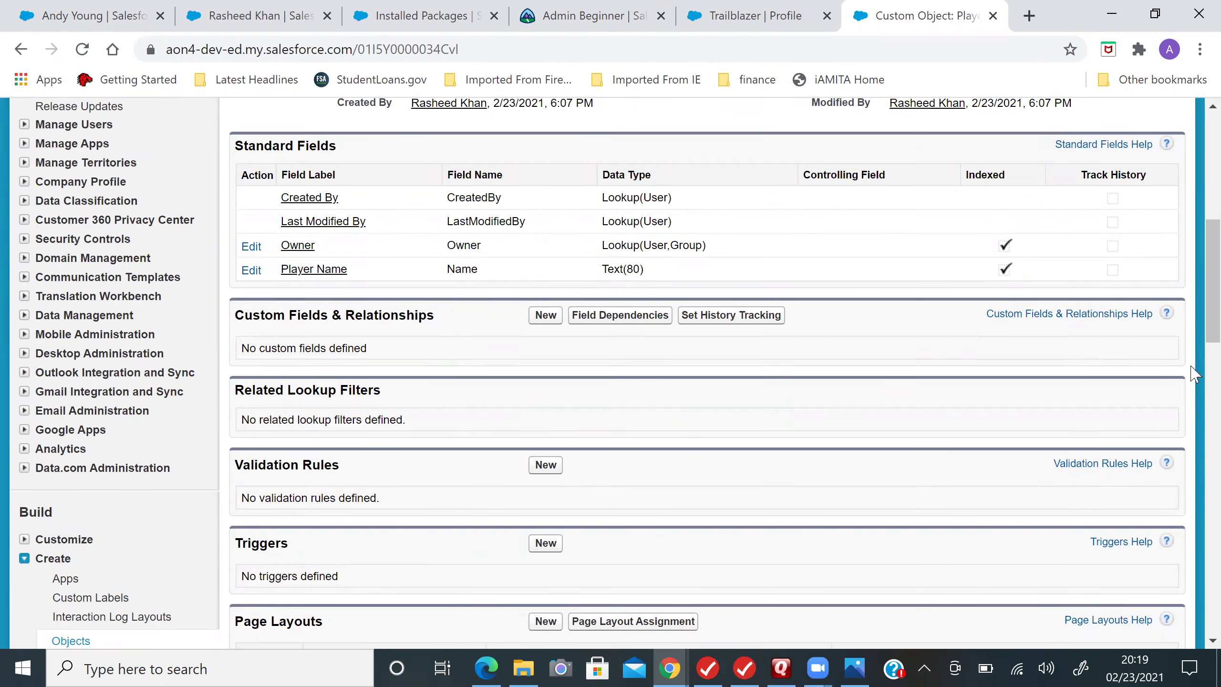
scroll(1194, 366, "down", 4)
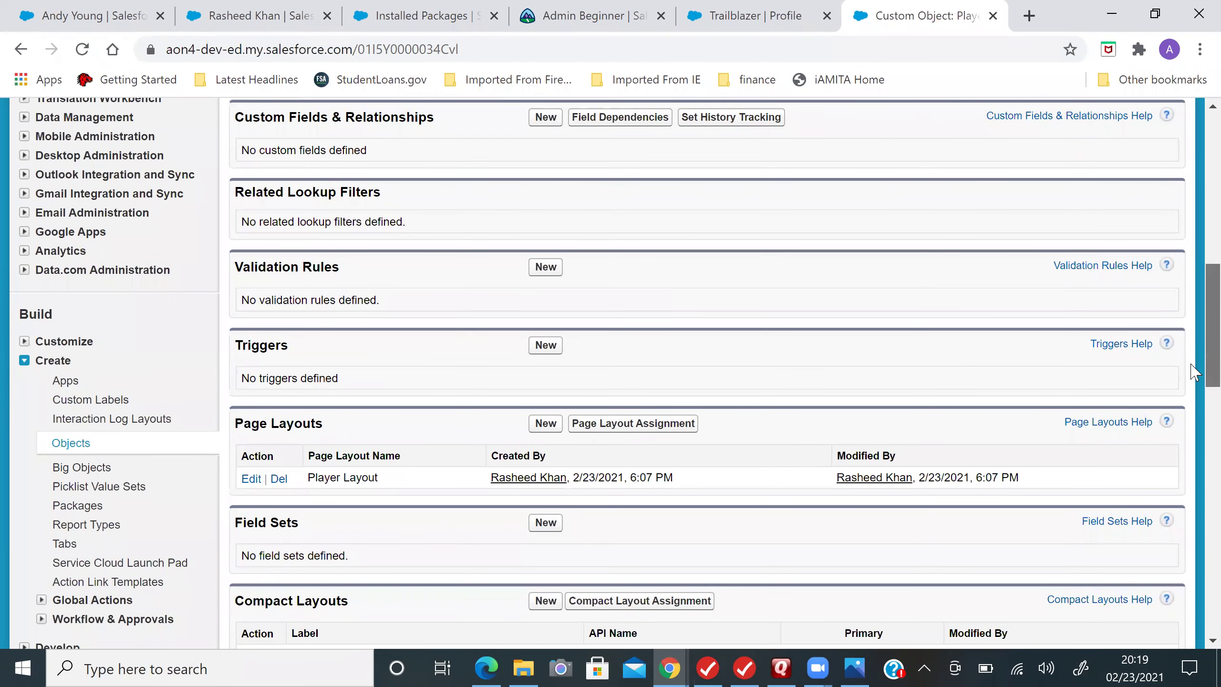
Step: Start a new custom field on the Player object with the Text data type and continue to the field details
left_click(546, 121)
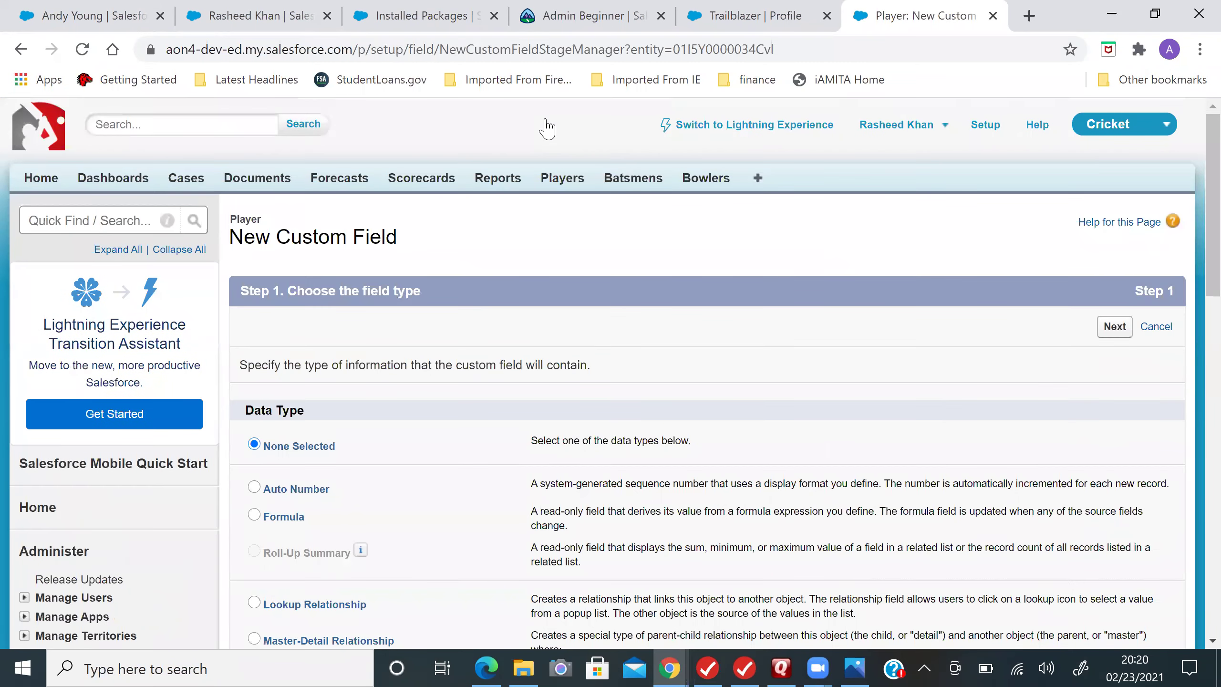
scroll(1195, 294, "down", 1)
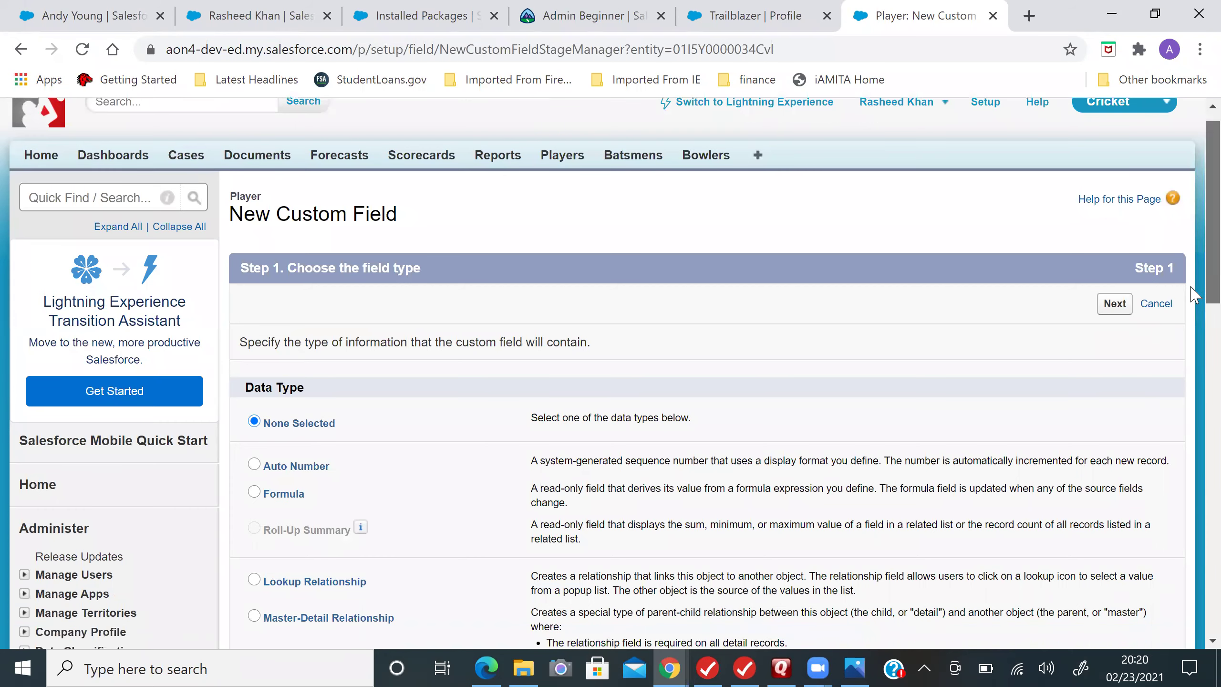
scroll(1195, 294, "down", 5)
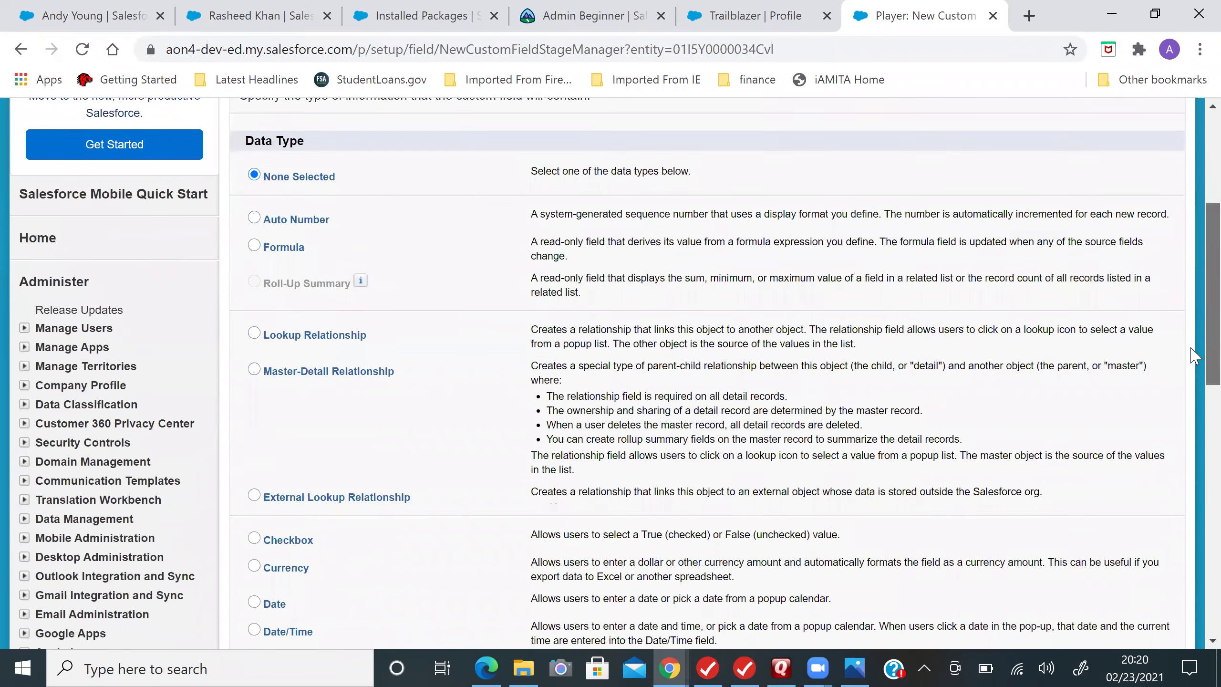
scroll(1195, 356, "down", 1)
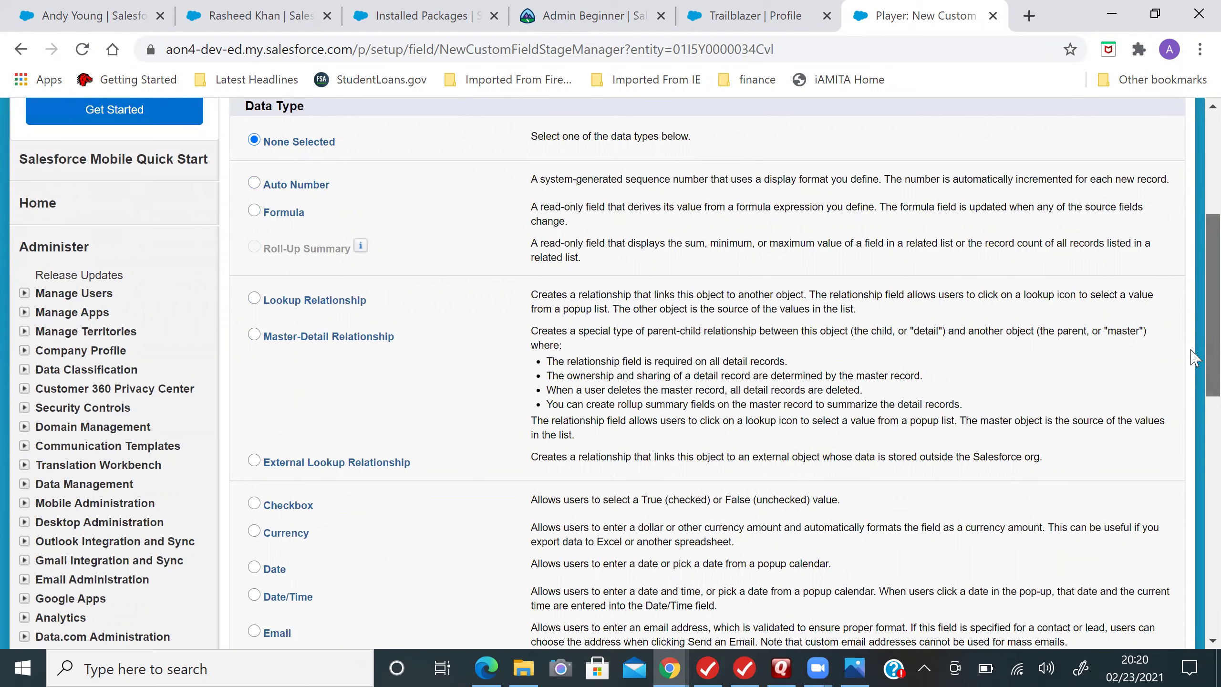
scroll(1194, 358, "down", 4)
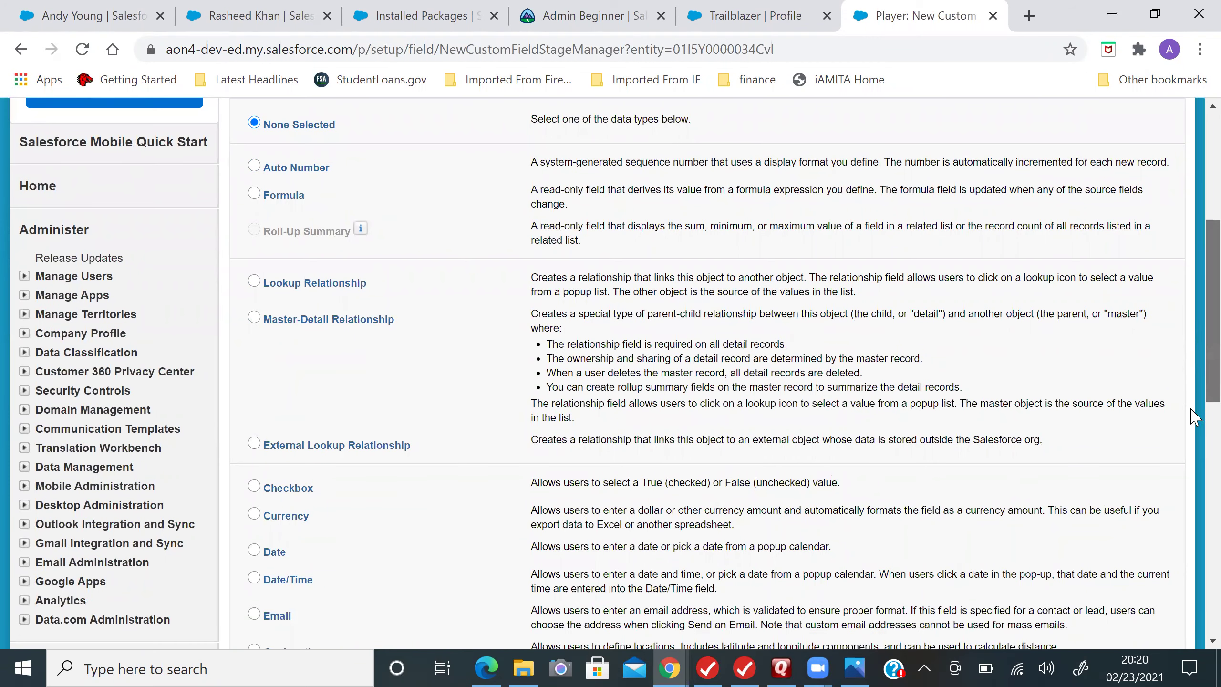
scroll(1194, 438, "down", 4)
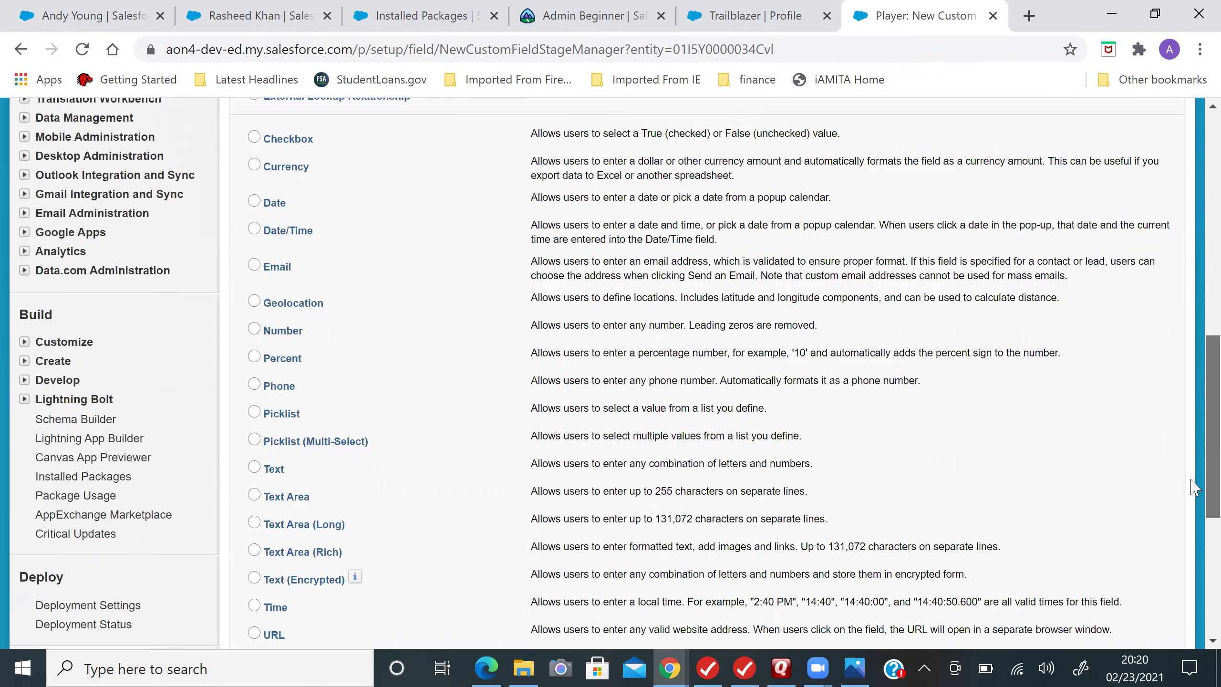
scroll(1195, 496, "down", 1)
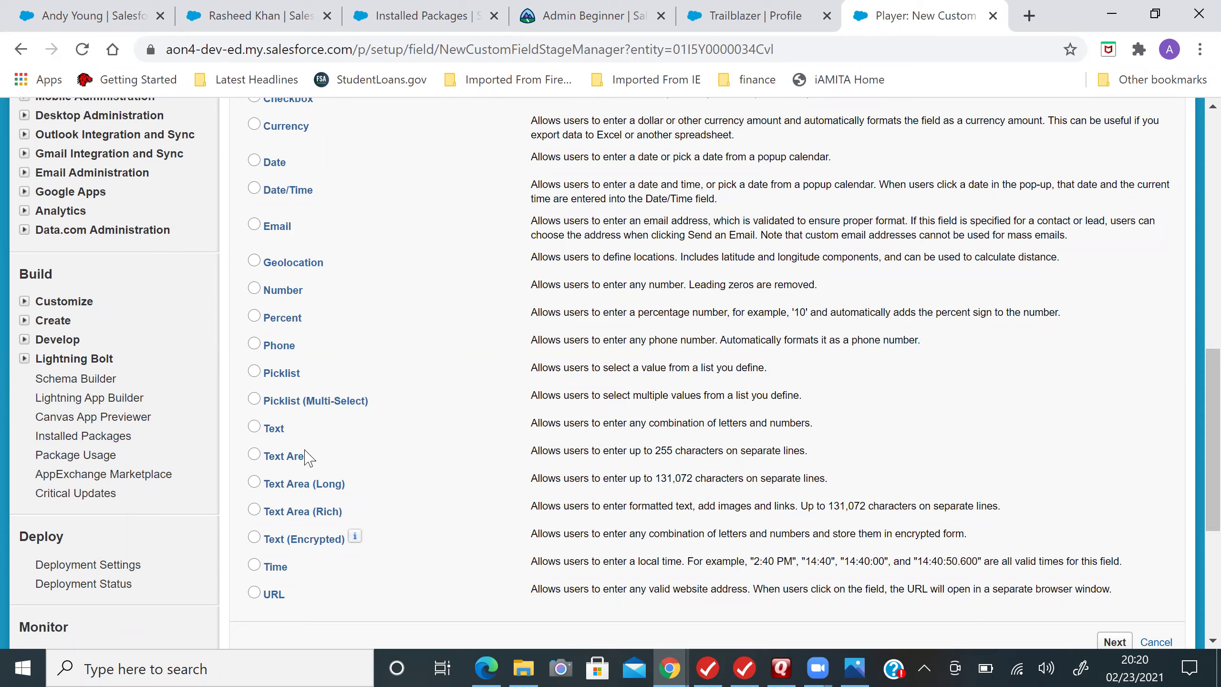
left_click(254, 427)
scroll(1196, 467, "down", 2)
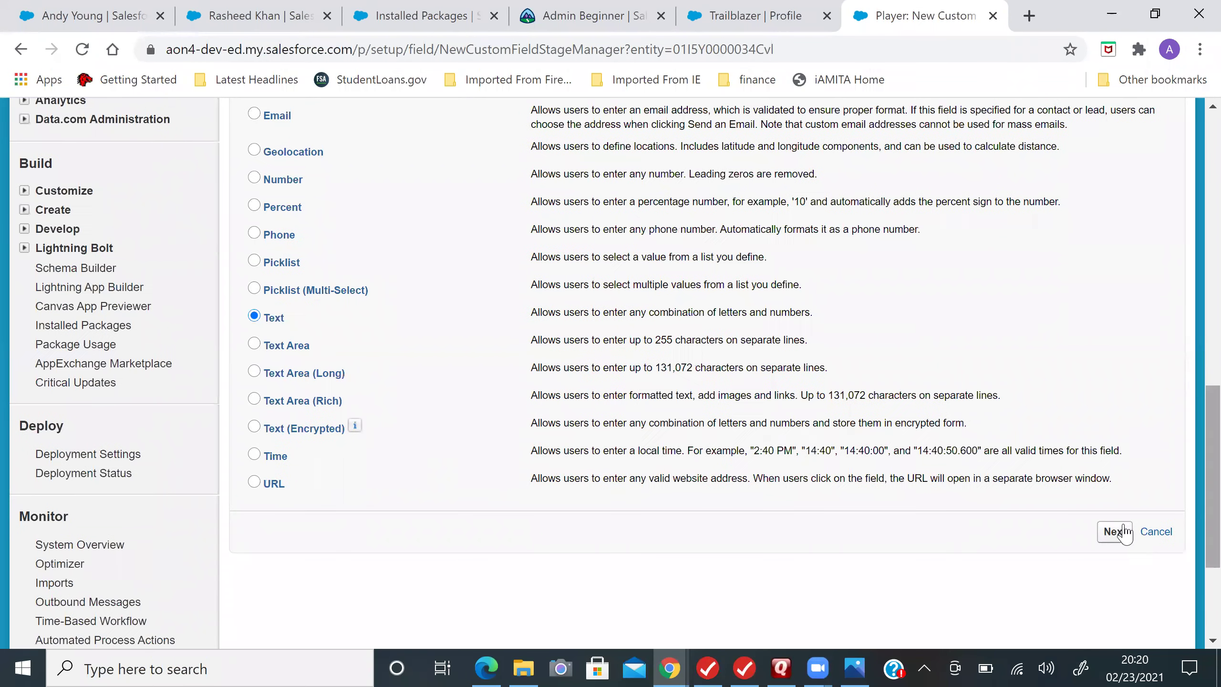
left_click(1115, 532)
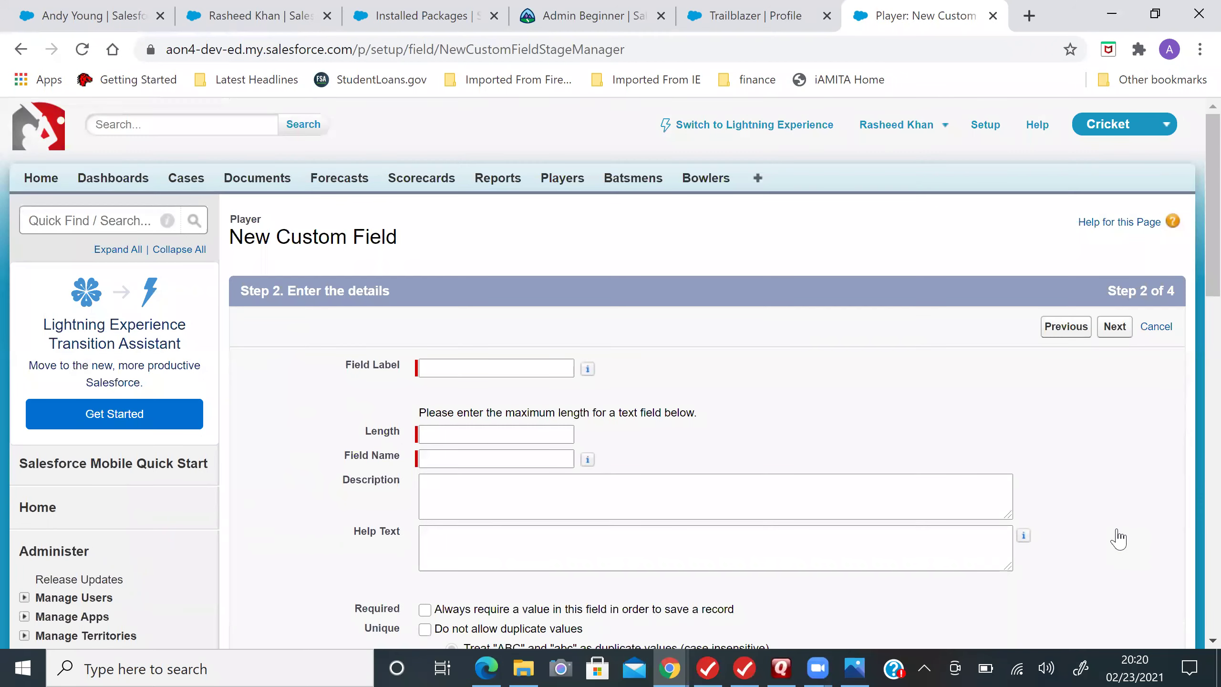
Step: Label the new field Batting Style, with the field name Batting_Style, and set its maximum length to 20
mouse_move(588, 371)
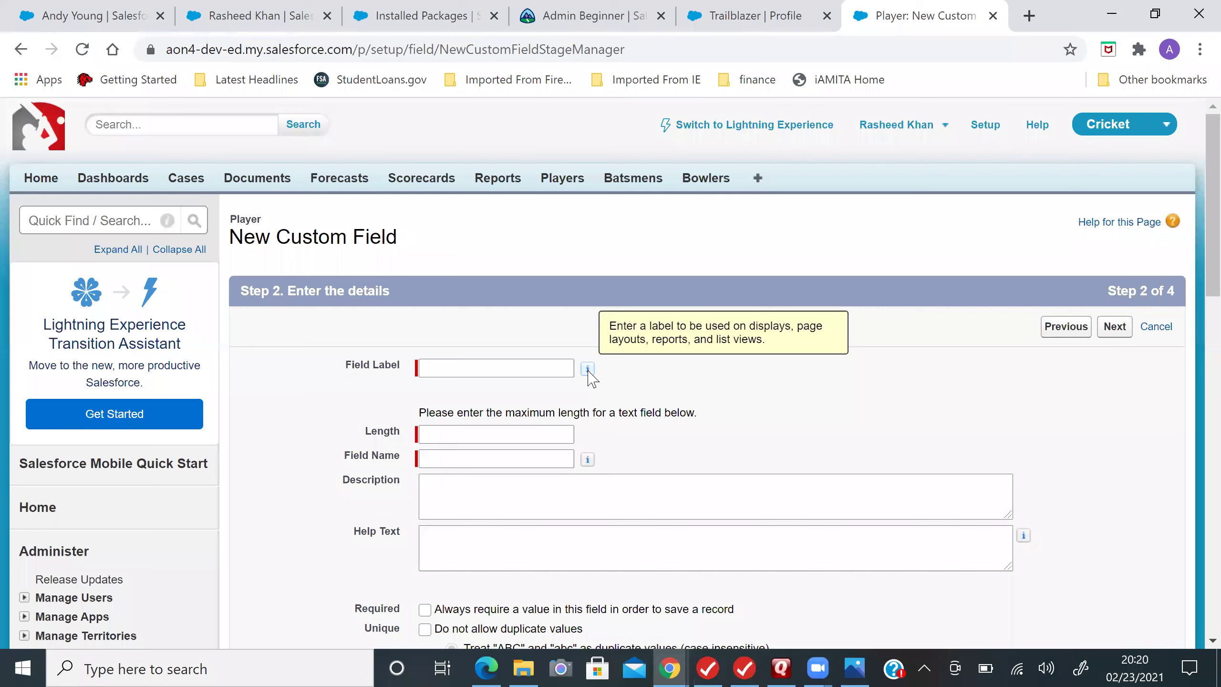
left_click(477, 369)
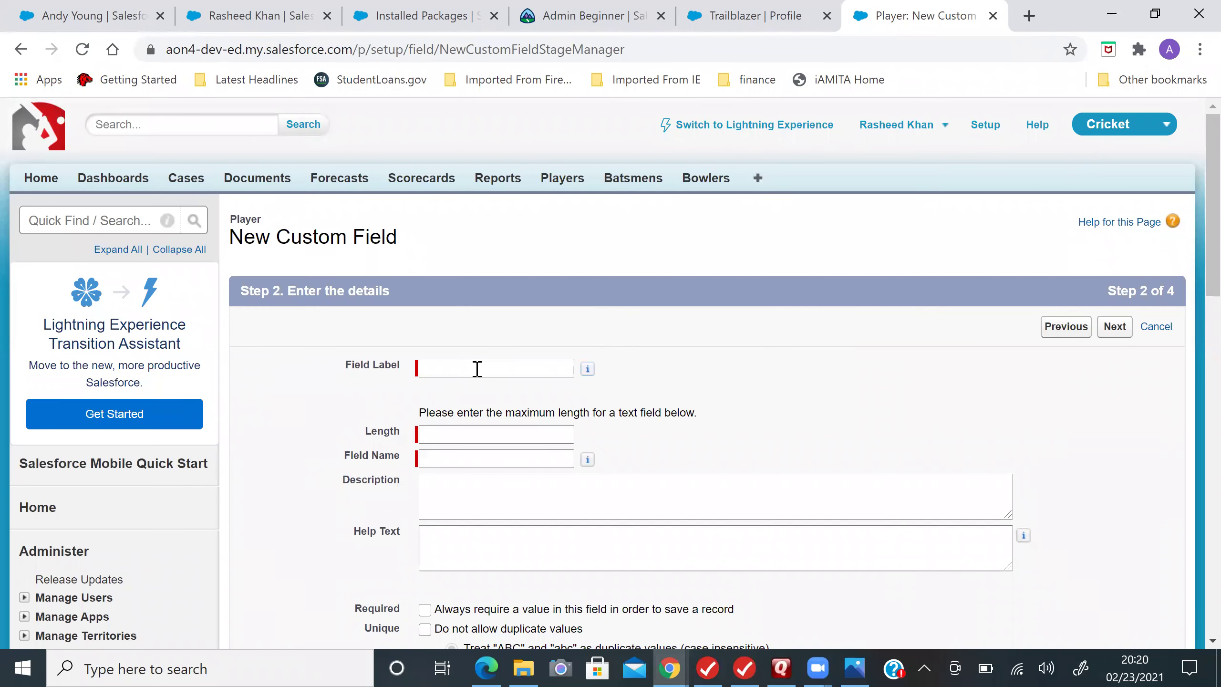
left_click(478, 368)
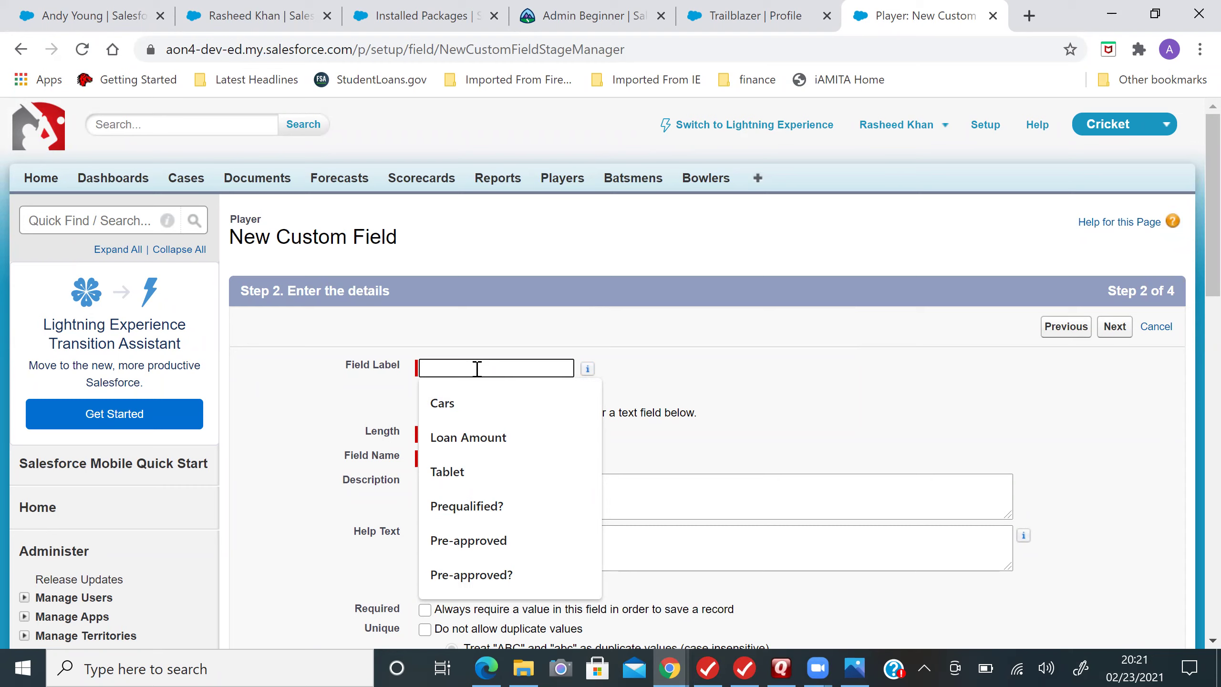
type("B")
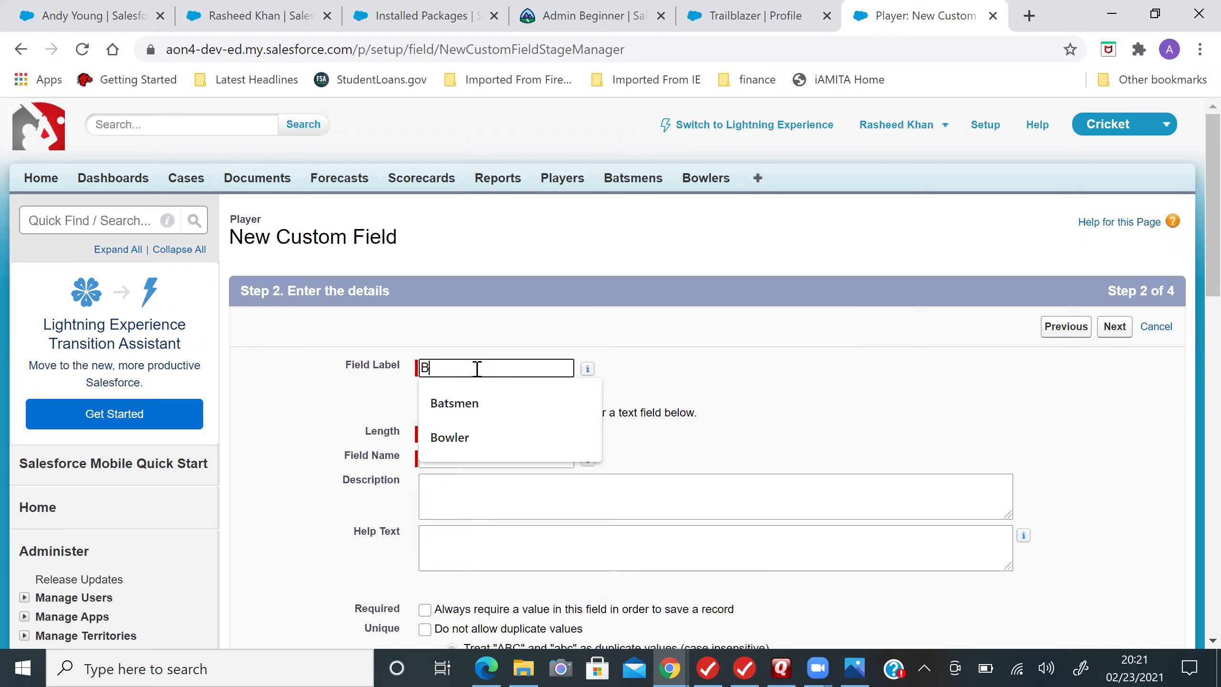
type("atting")
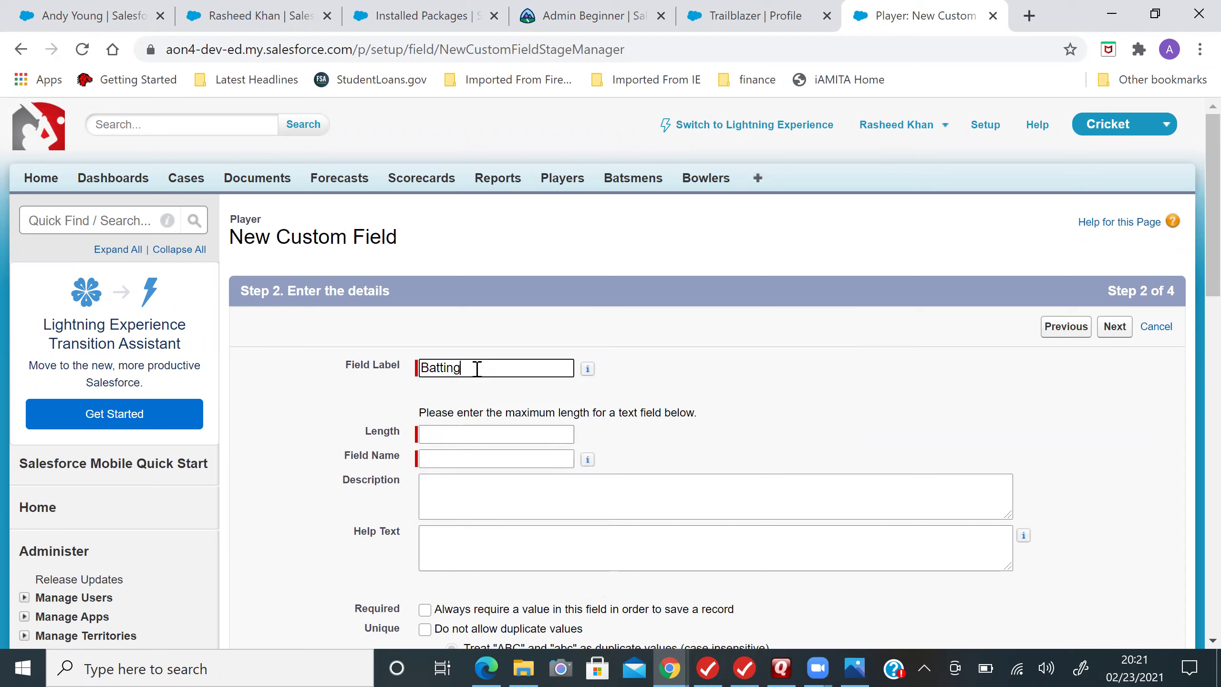
type(" Style")
left_click(494, 436)
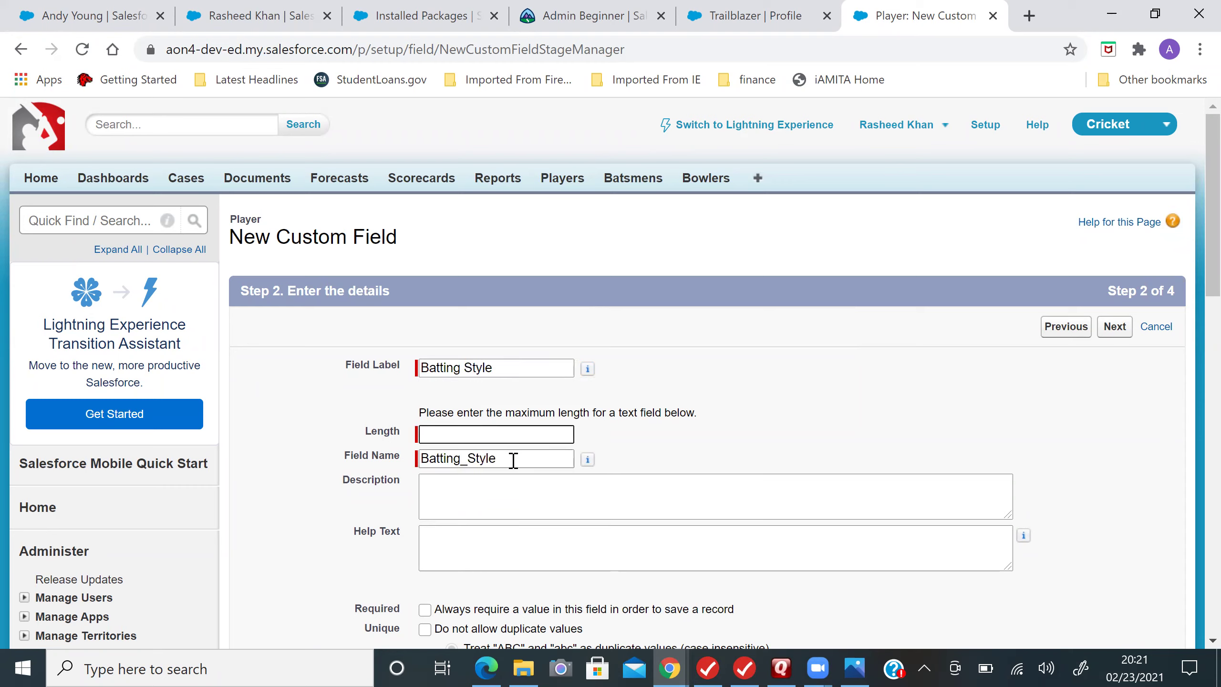
type("20")
left_click(901, 401)
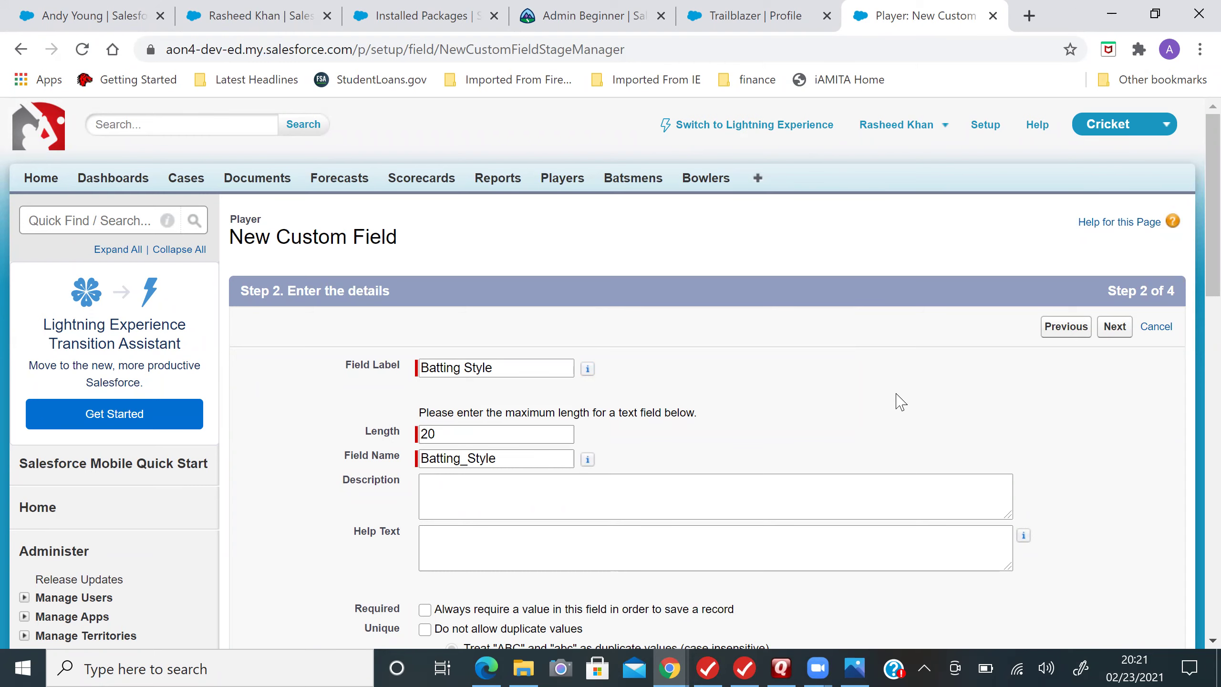
scroll(621, 349, "down", 2)
left_click(539, 361)
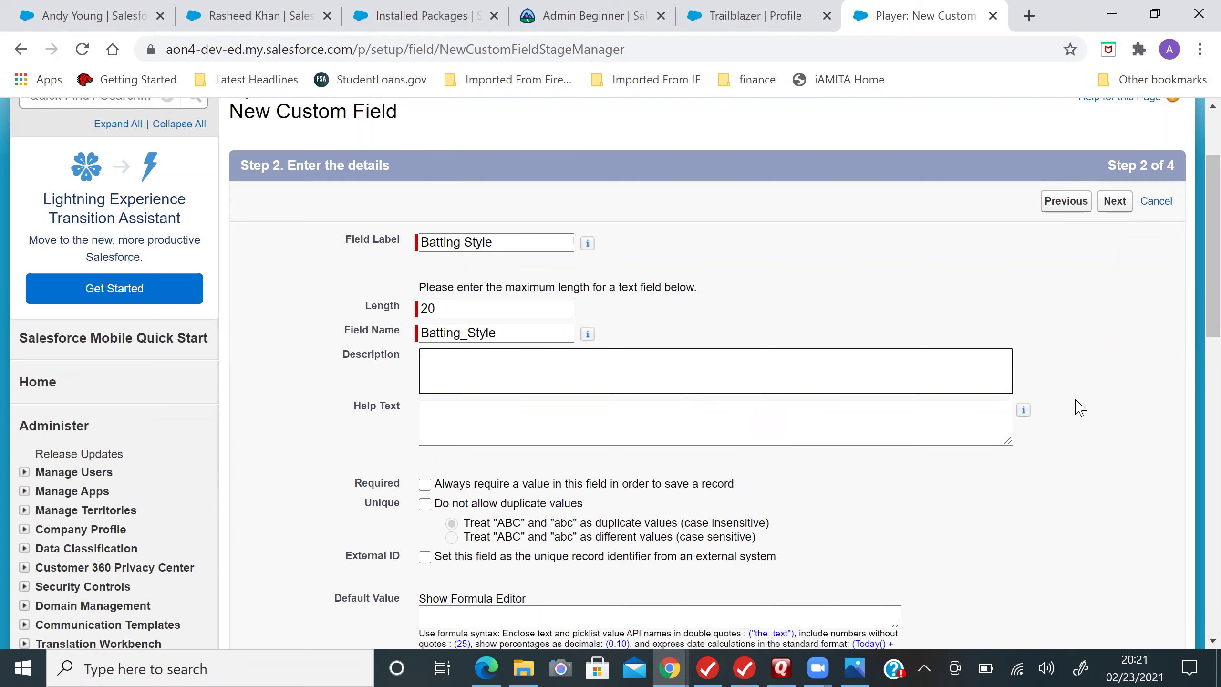
scroll(1195, 293, "down", 1)
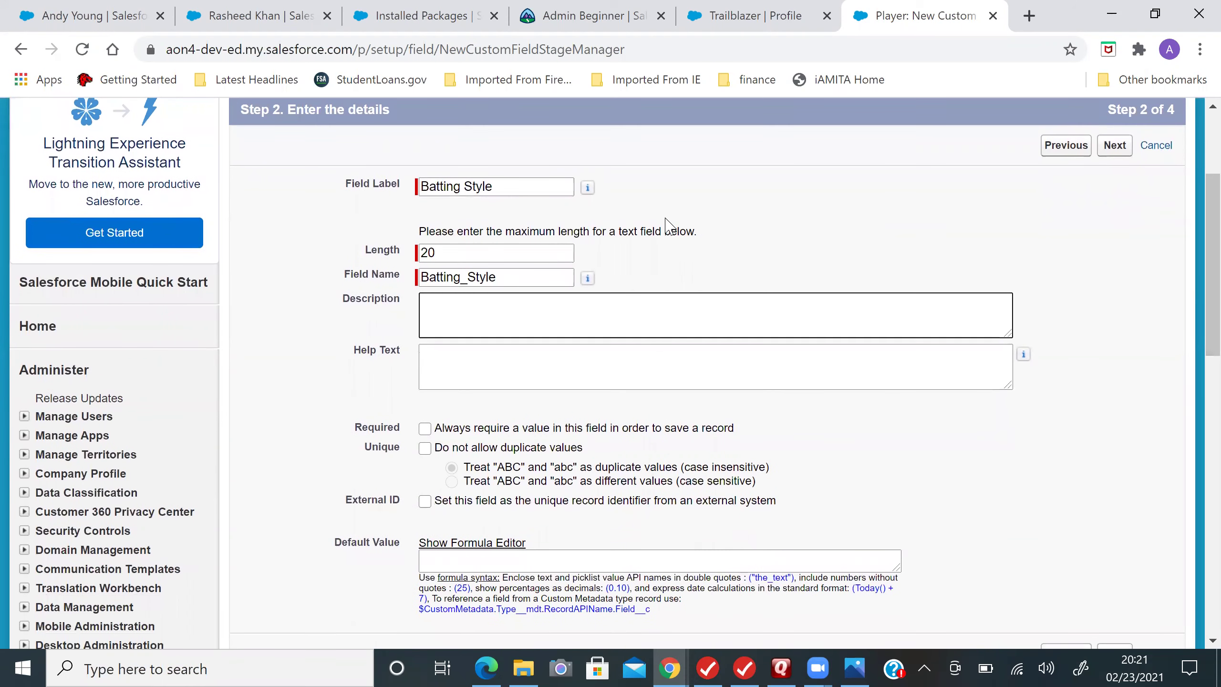
left_click(425, 428)
left_click(425, 428)
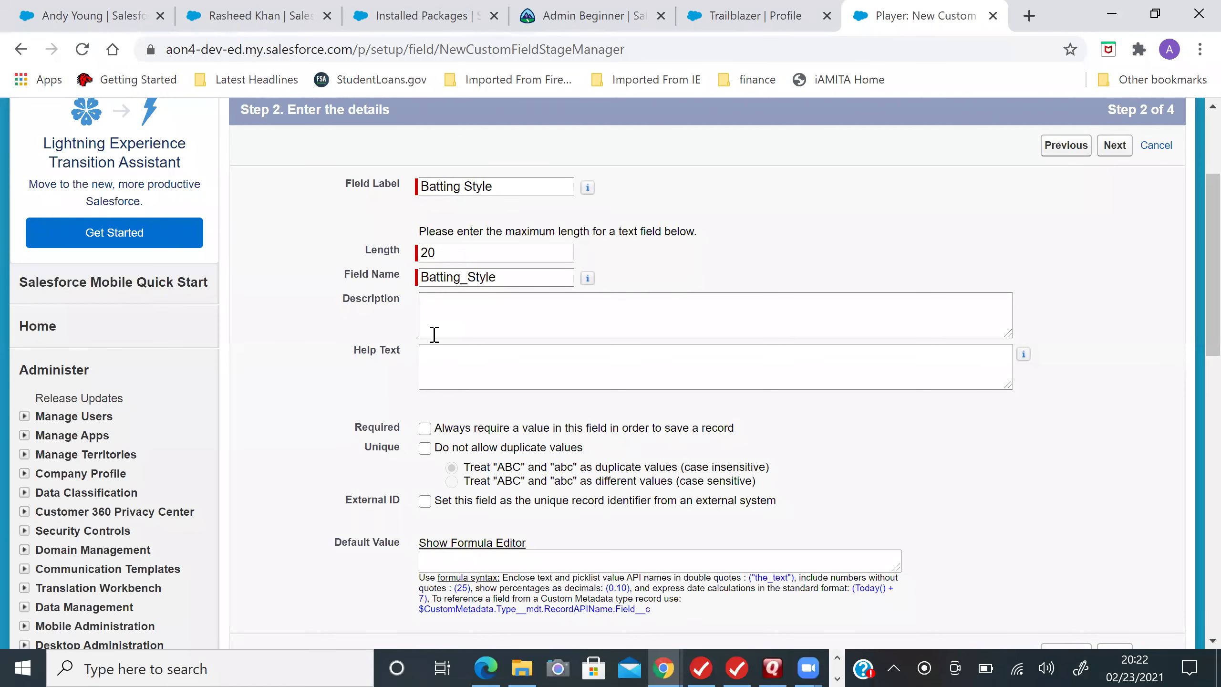
left_click(524, 367)
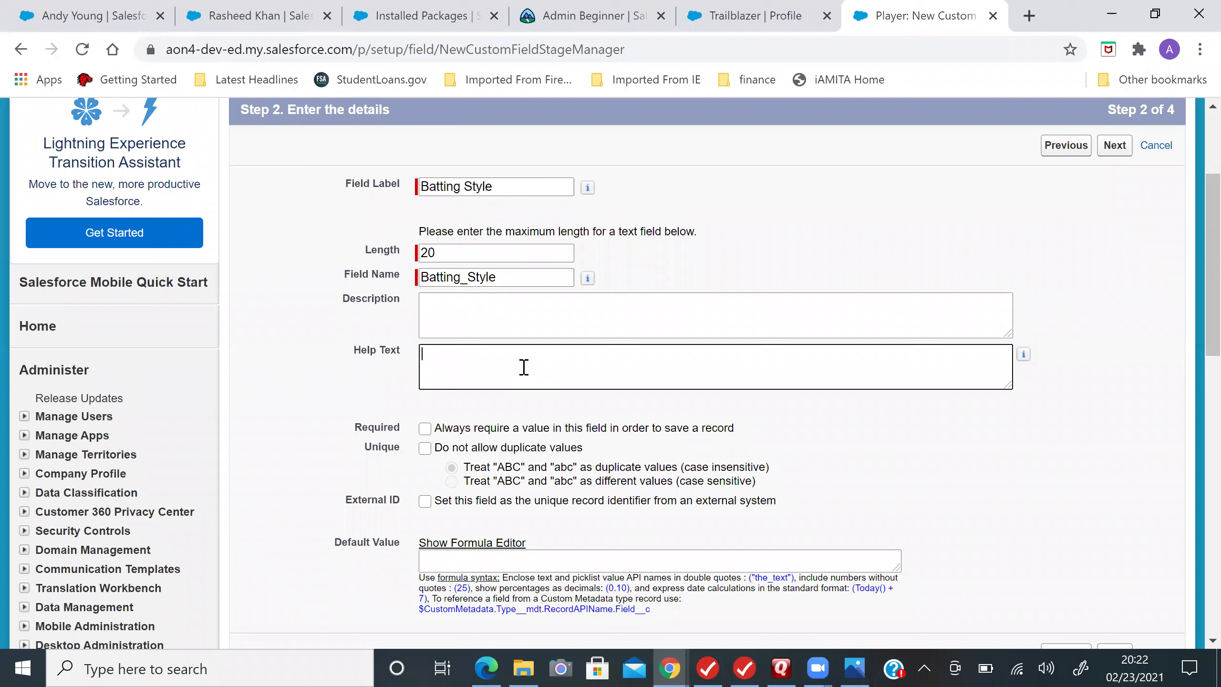
left_click(425, 429)
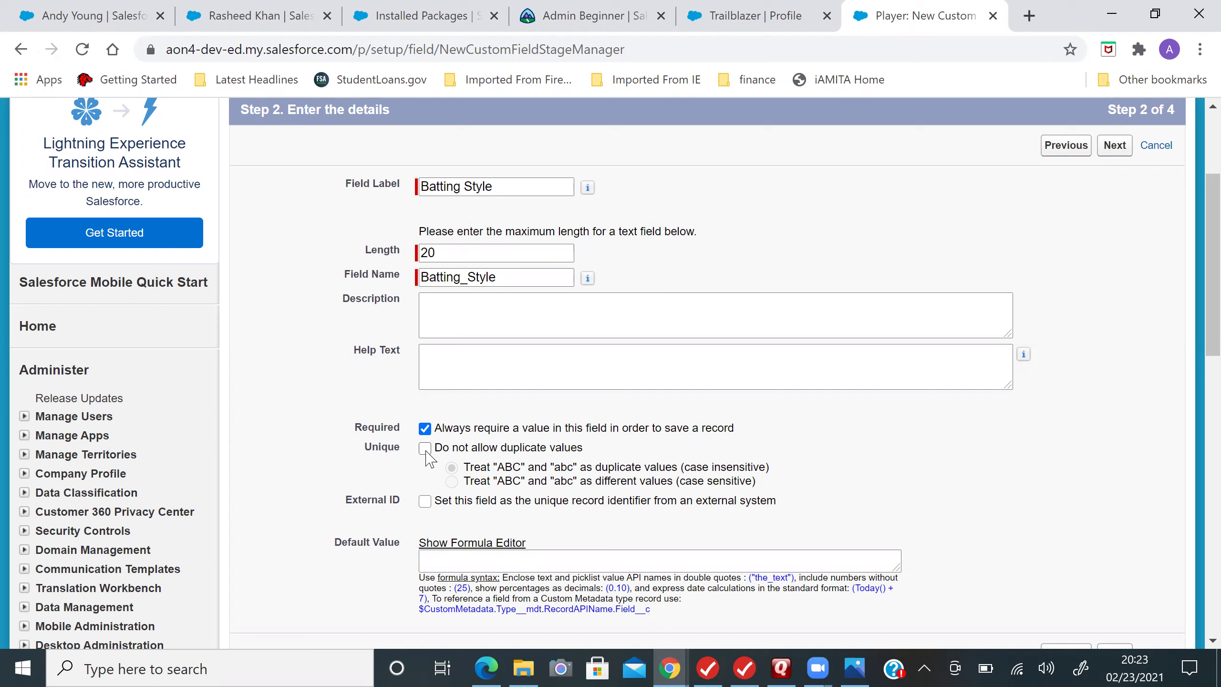
left_click(425, 449)
left_click(426, 450)
left_click(426, 430)
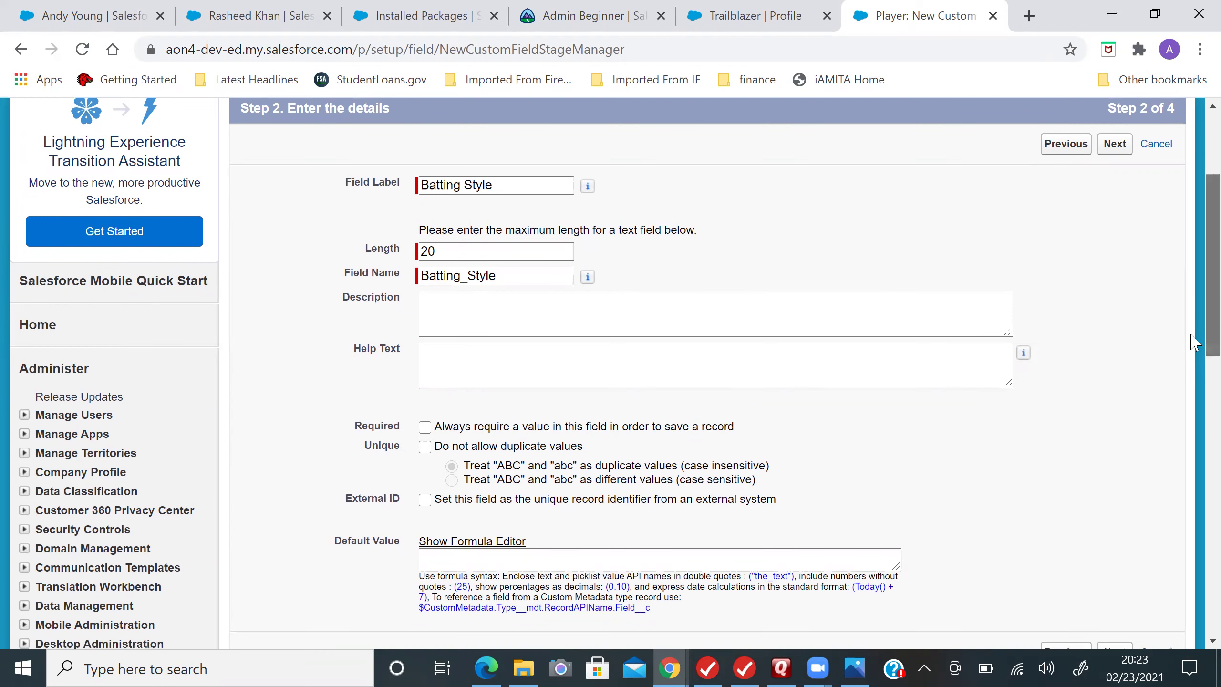
Step: Accept the Batting Style field details and continue to field-level security
scroll(1194, 308, "down", 3)
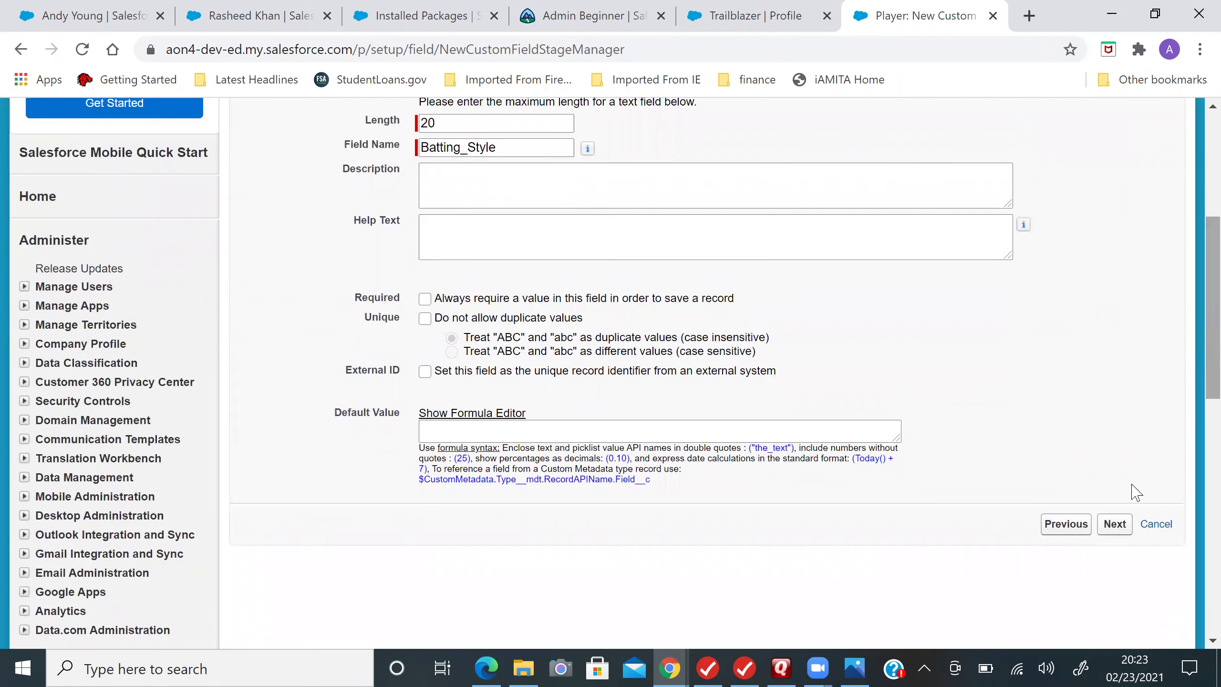
left_click(1115, 525)
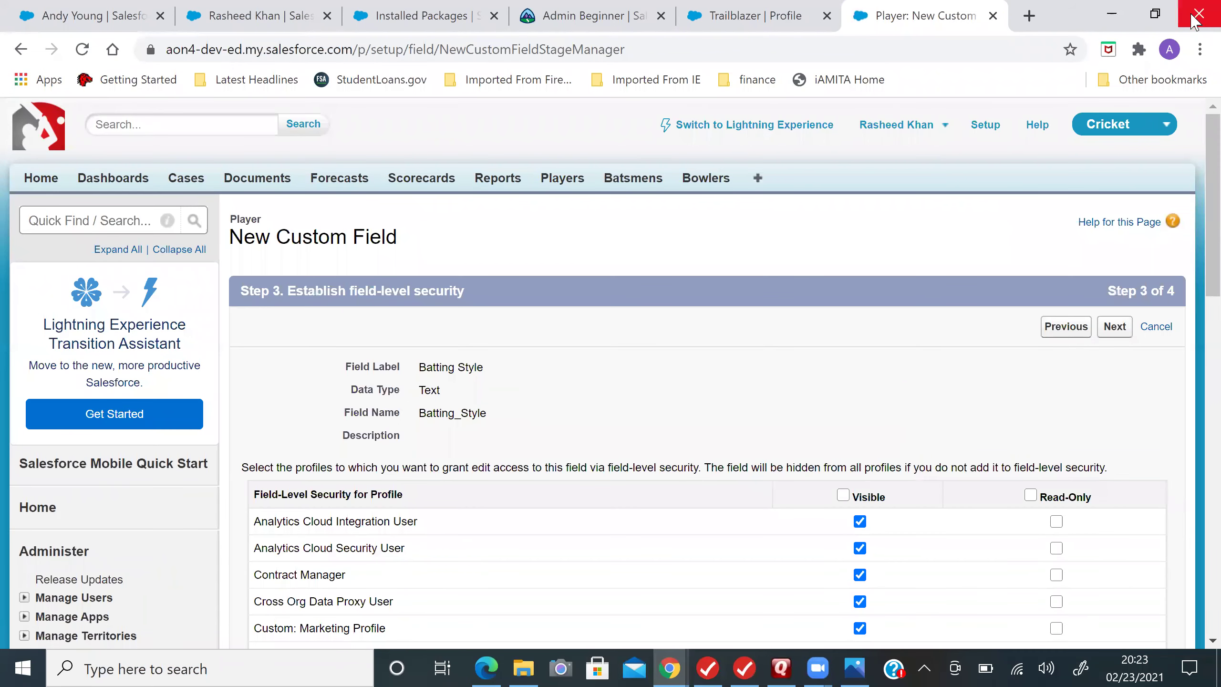
Step: Review the profiles in the Batting Style field-level security and clear the Visible setting for all of them
scroll(1195, 298, "down", 2)
scroll(1194, 300, "down", 6)
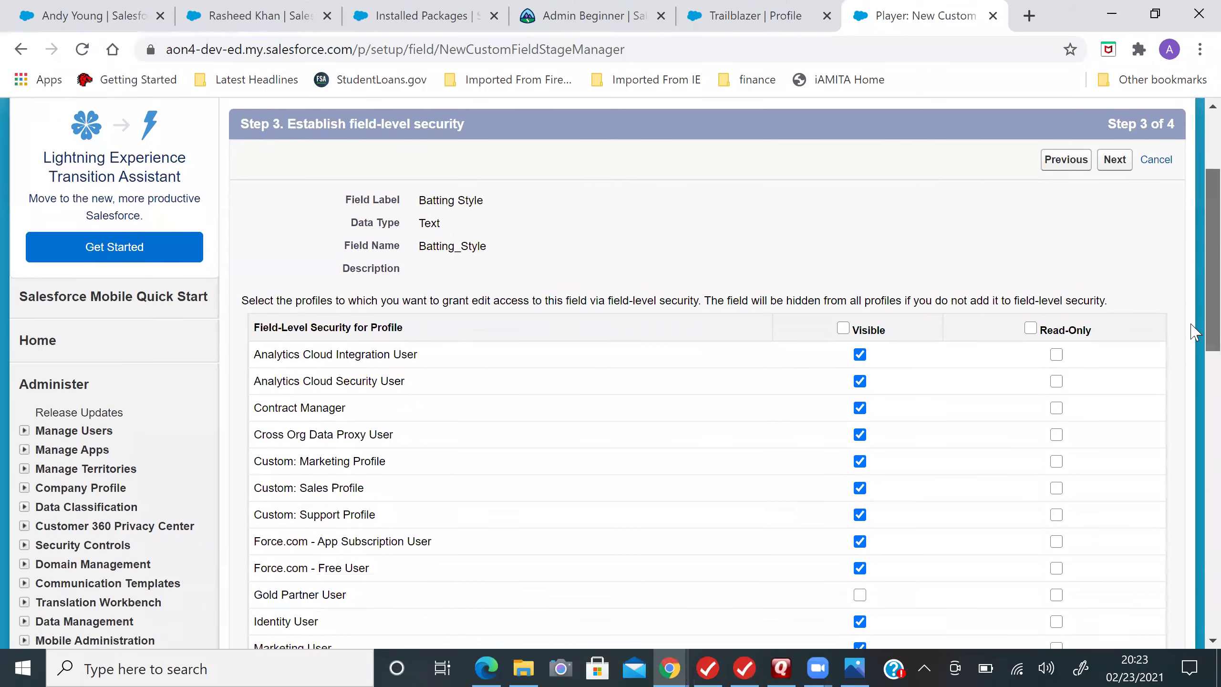
scroll(1195, 397, "down", 4)
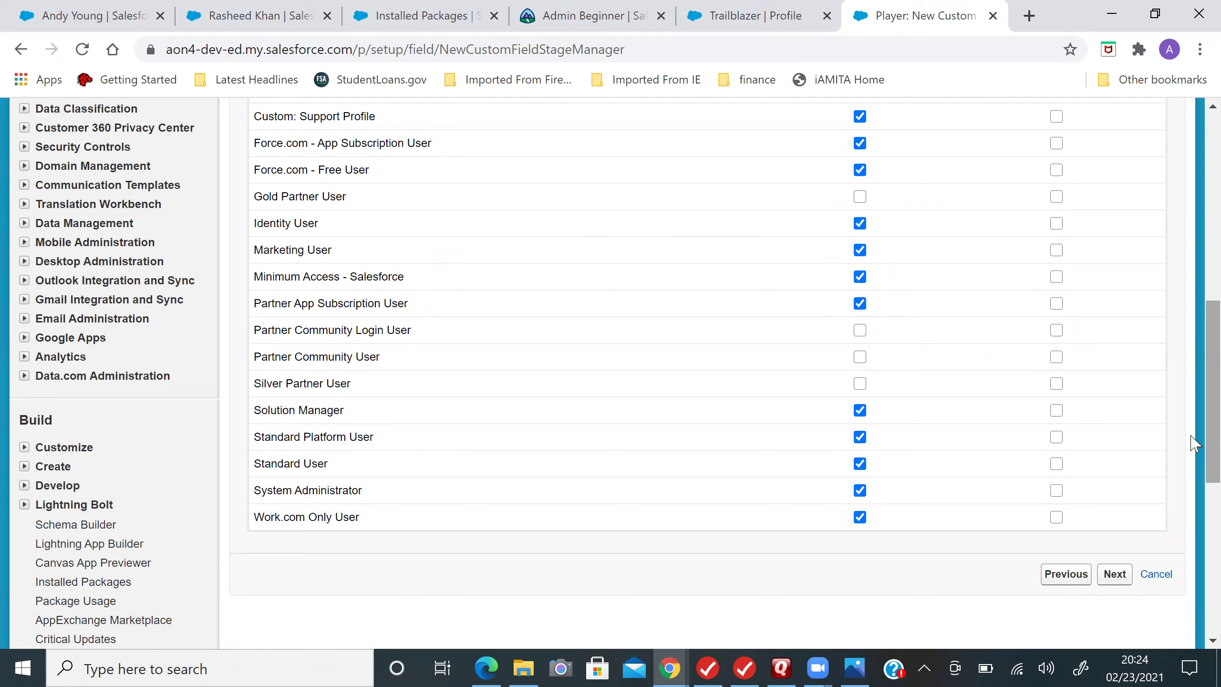
scroll(1195, 322, "up", 8)
scroll(902, 471, "up", 3)
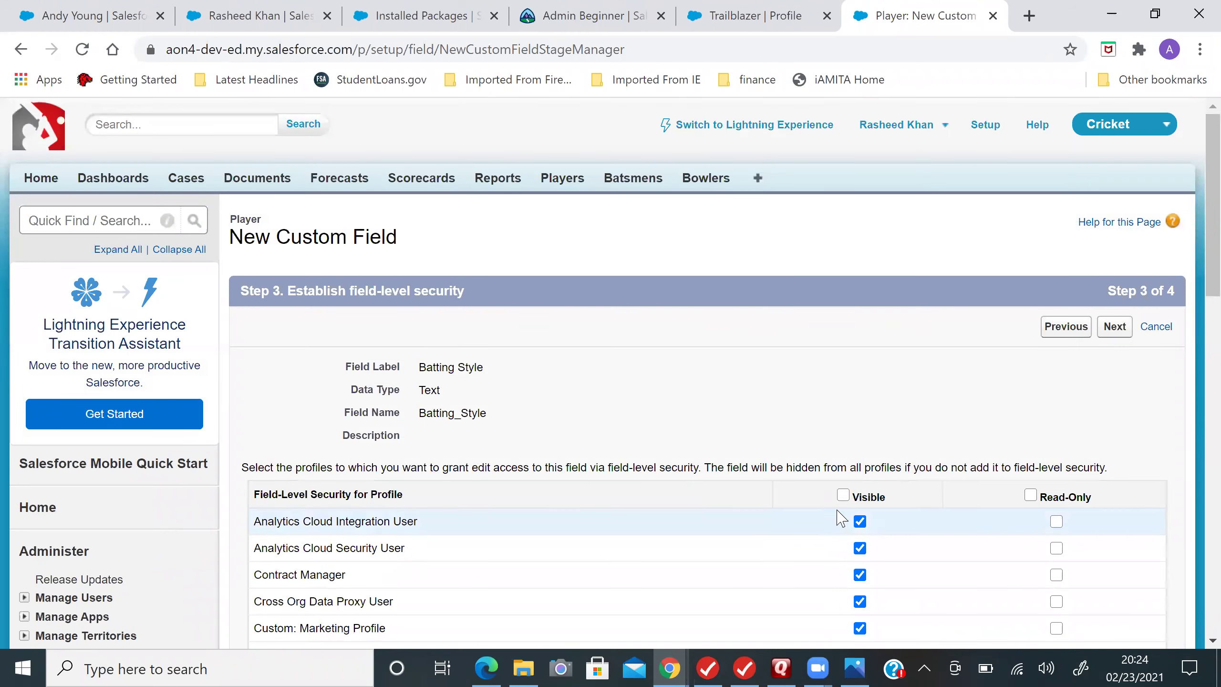
left_click(843, 494)
left_click(843, 495)
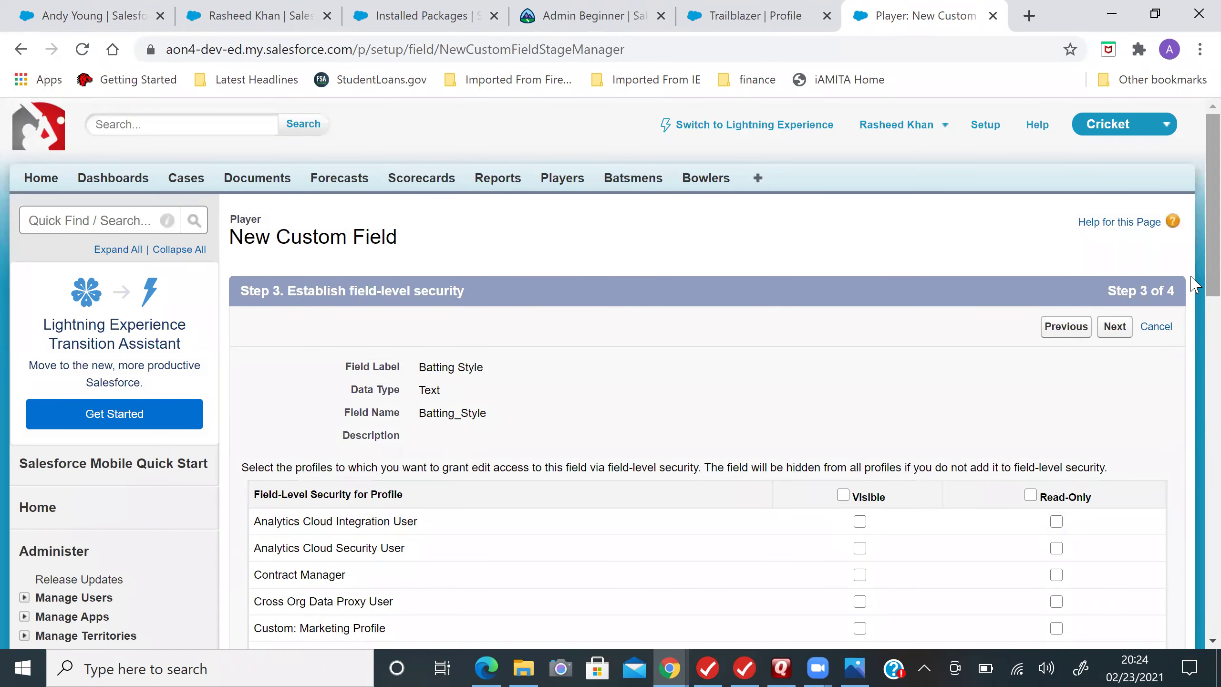
Step: Make the field visible only to System Administrator and Standard User, and continue to the page layouts
scroll(1194, 318, "down", 6)
scroll(1194, 450, "down", 2)
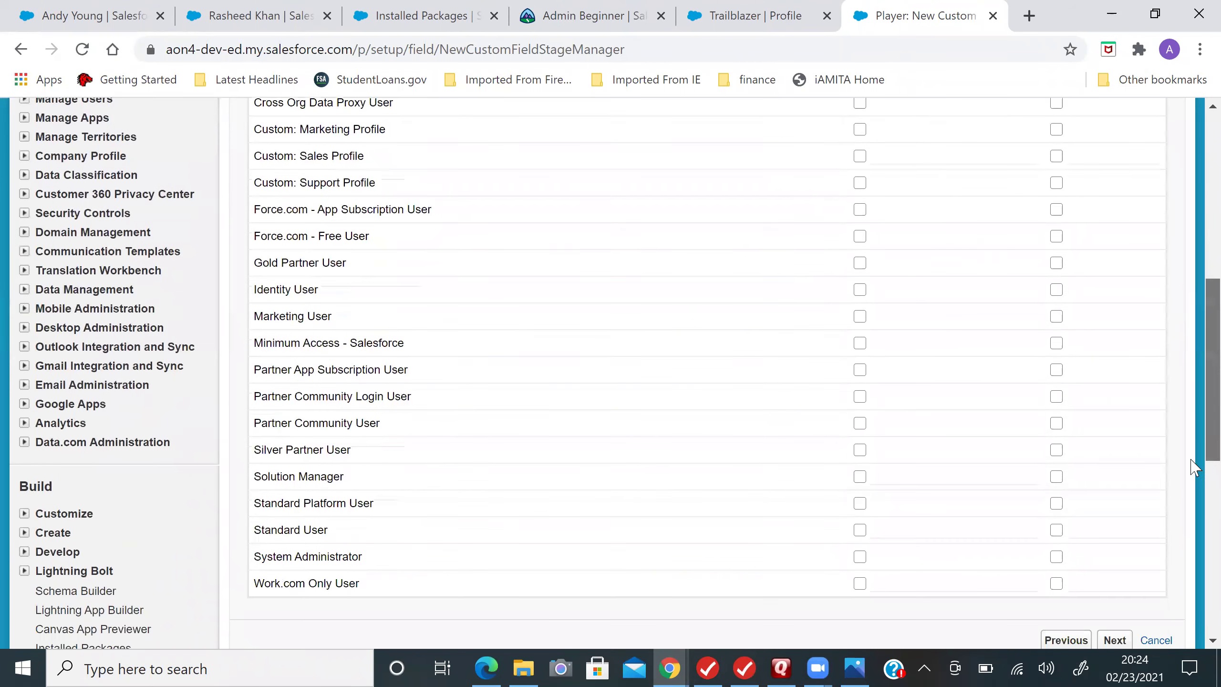
left_click(860, 521)
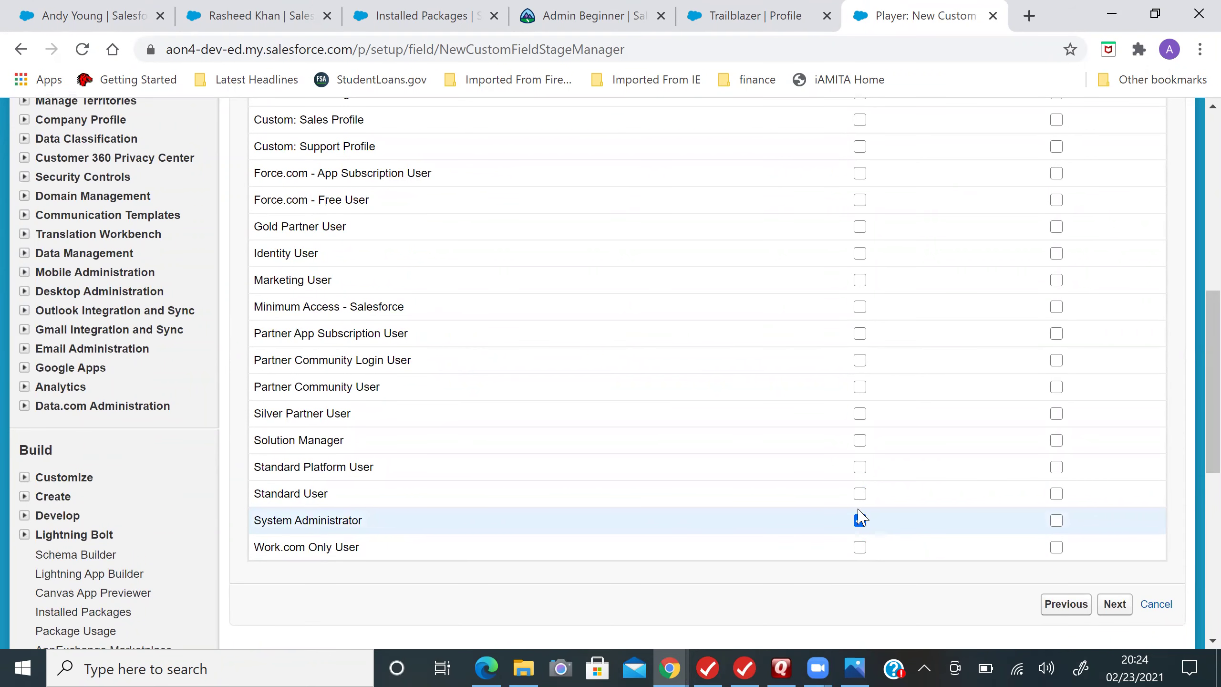
left_click(860, 494)
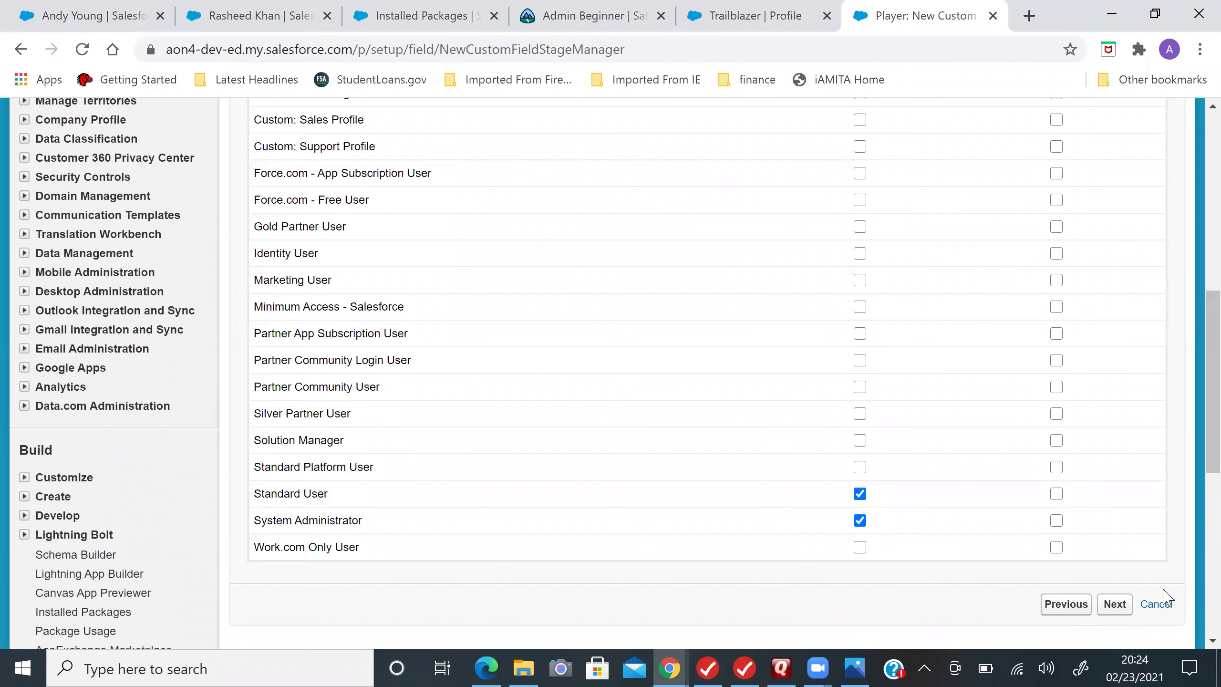
left_click(1122, 608)
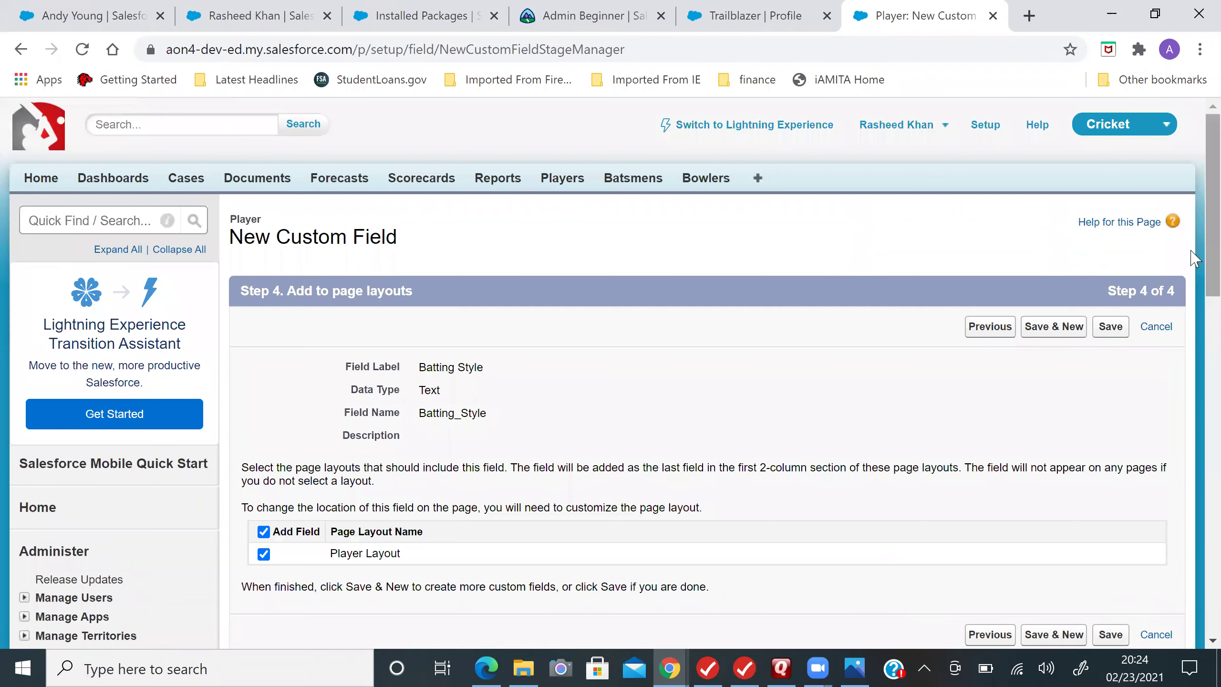
Step: Save the Batting Style field with Player Layout included, and review the Player object's Custom Fields & Relationships list
scroll(1194, 262, "down", 1)
scroll(1195, 305, "down", 2)
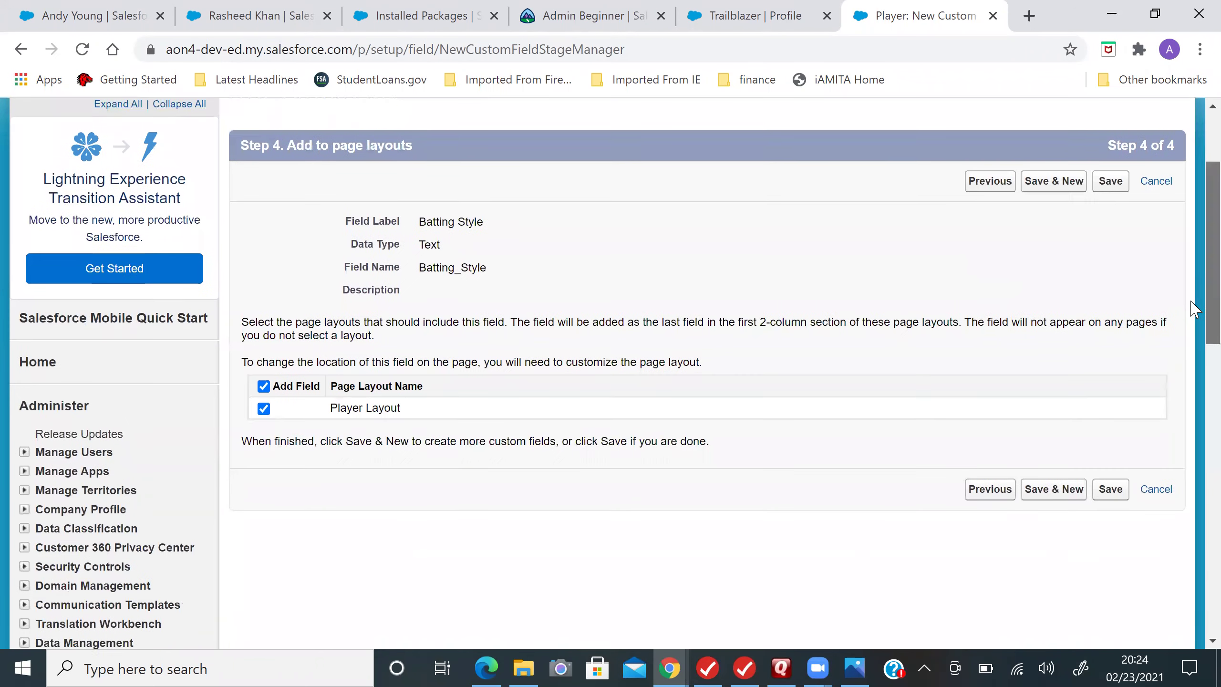
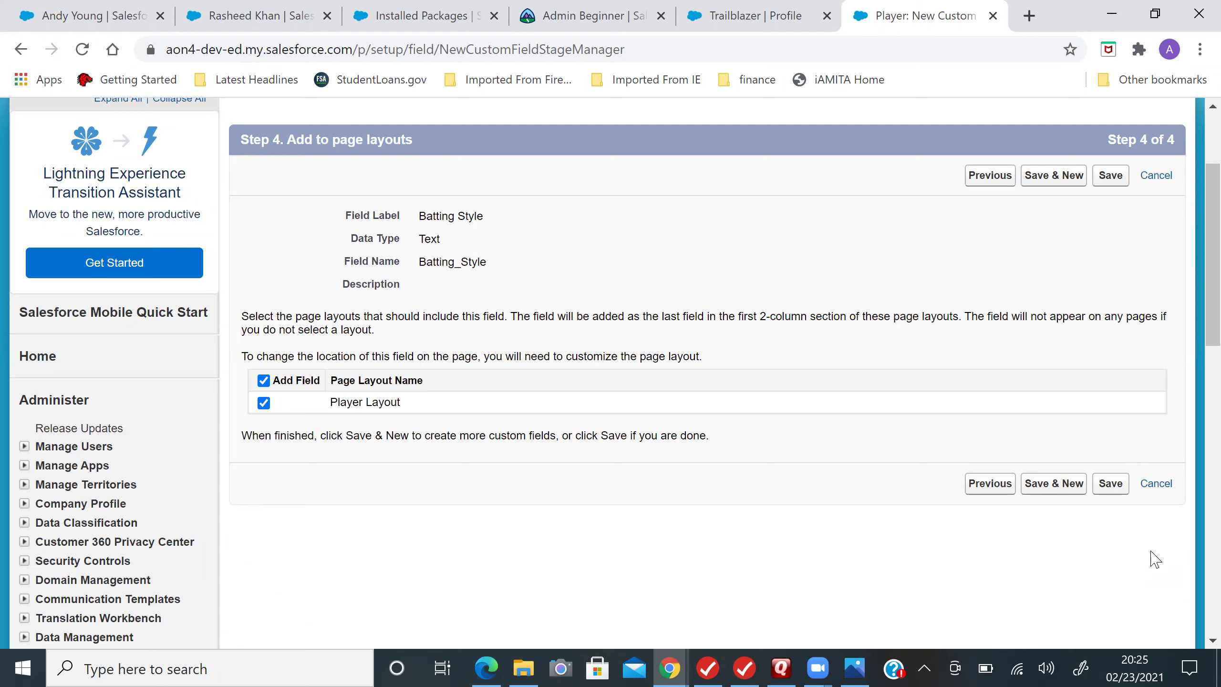
left_click(1112, 492)
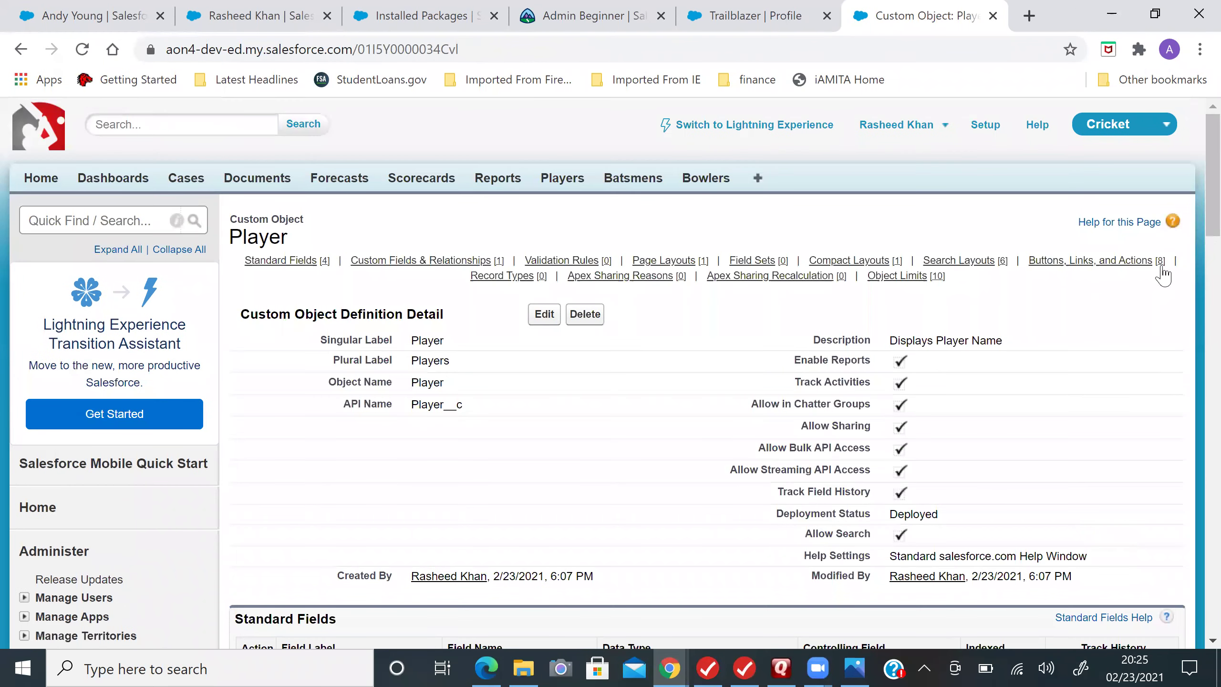
scroll(1195, 236, "down", 1)
scroll(1196, 257, "down", 1)
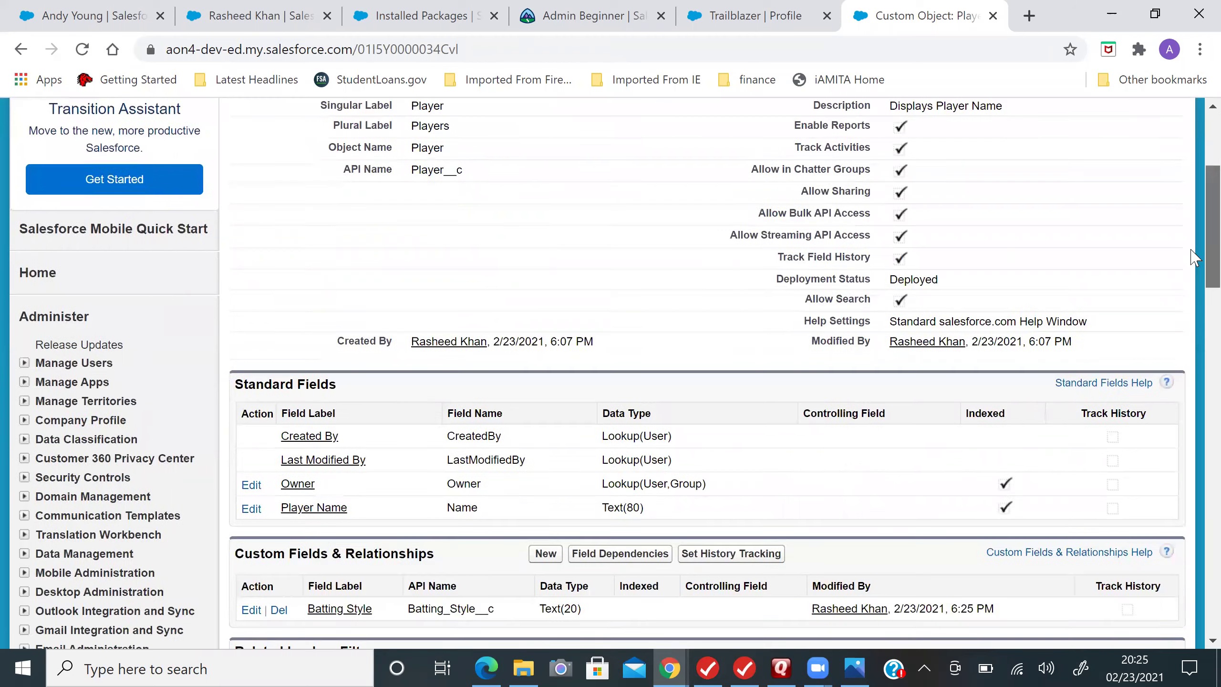
scroll(1196, 269, "down", 4)
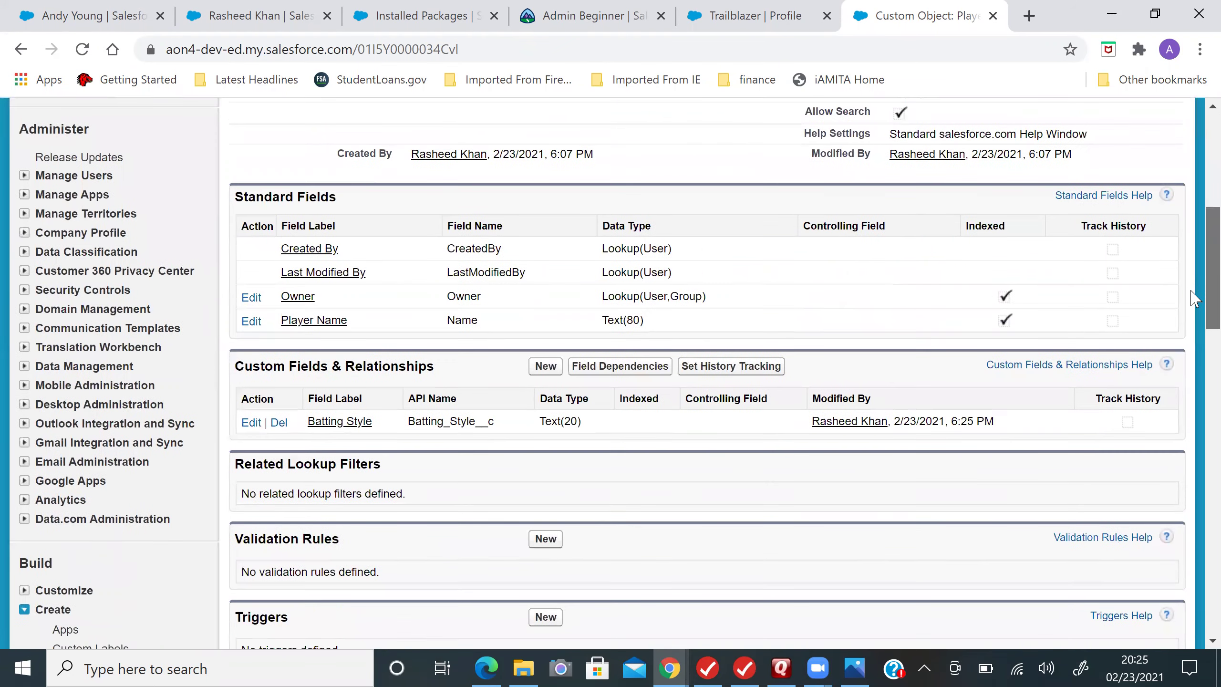
scroll(1195, 318, "down", 1)
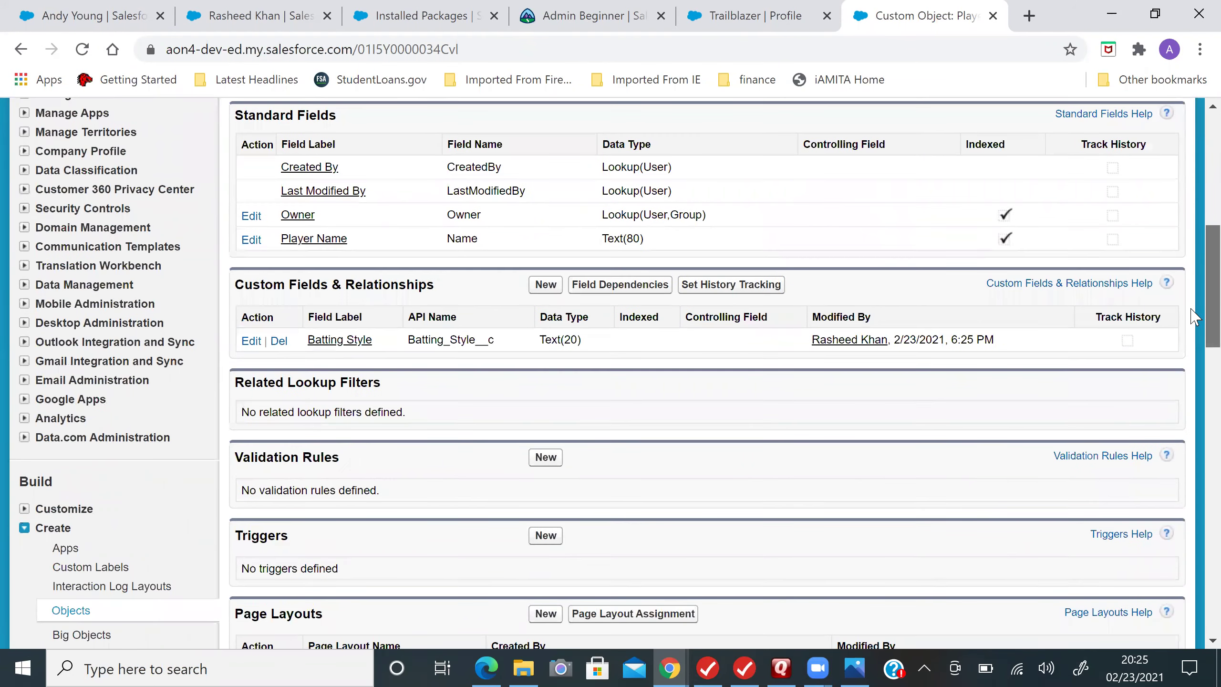
scroll(1193, 192, "up", 8)
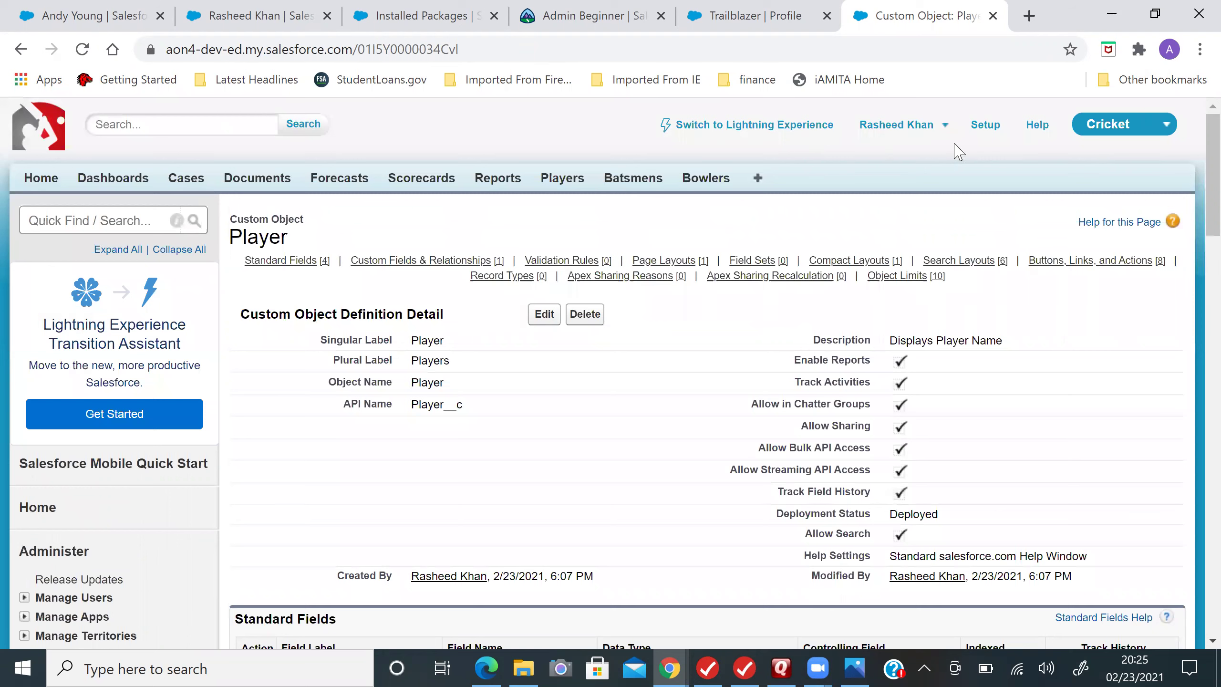
Step: Check the Batting Style field on the Sachin Tendulkar player record and return to the Players home page
left_click(564, 182)
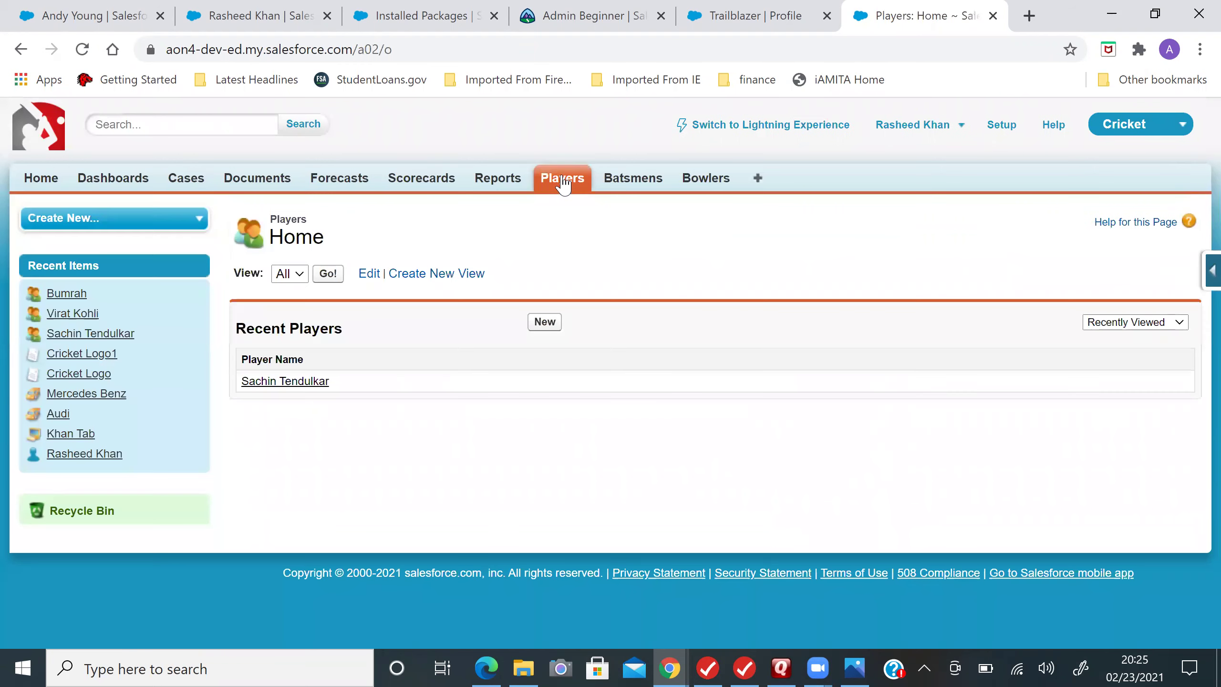
left_click(283, 385)
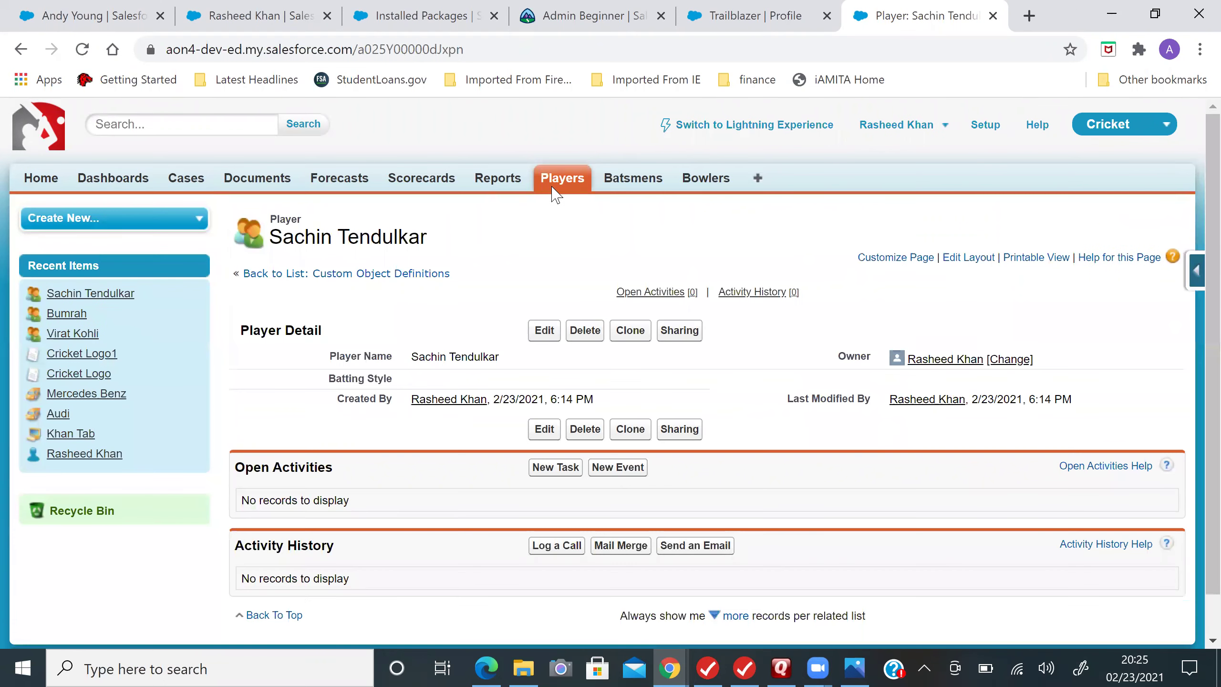
left_click(557, 192)
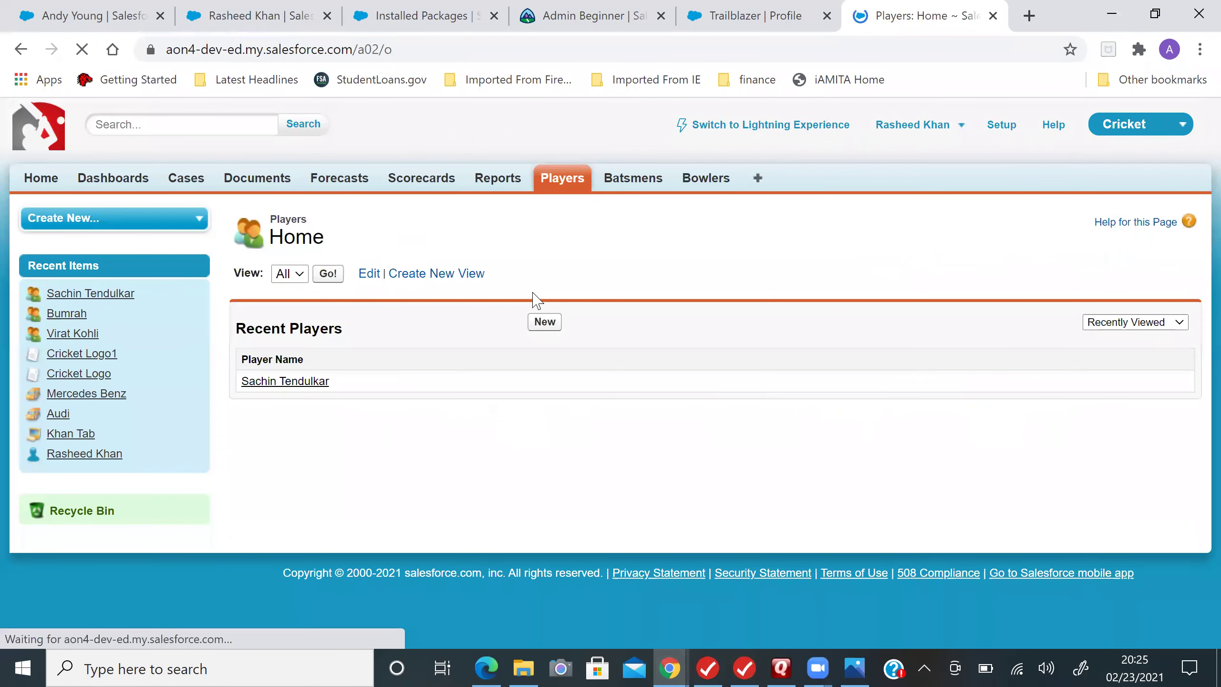
Step: Try out a new player entry for Sachin Tendulkar with Batting Style Right Hand Bat, and discard it without saving
left_click(543, 322)
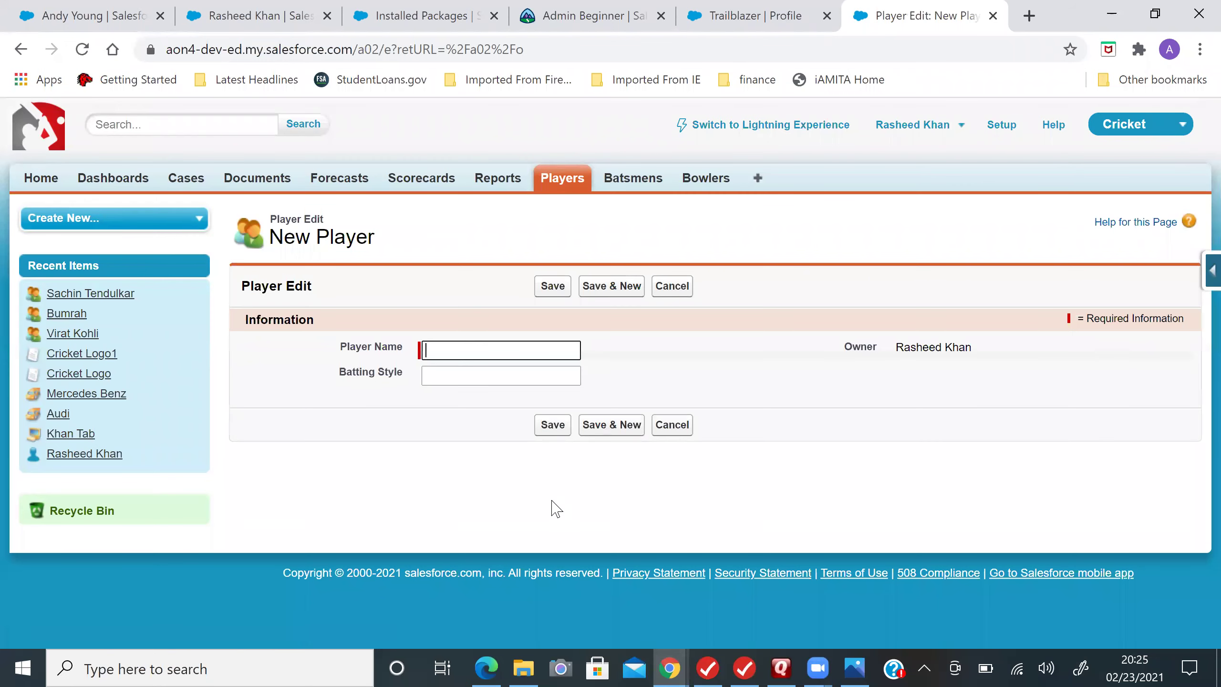
left_click(500, 371)
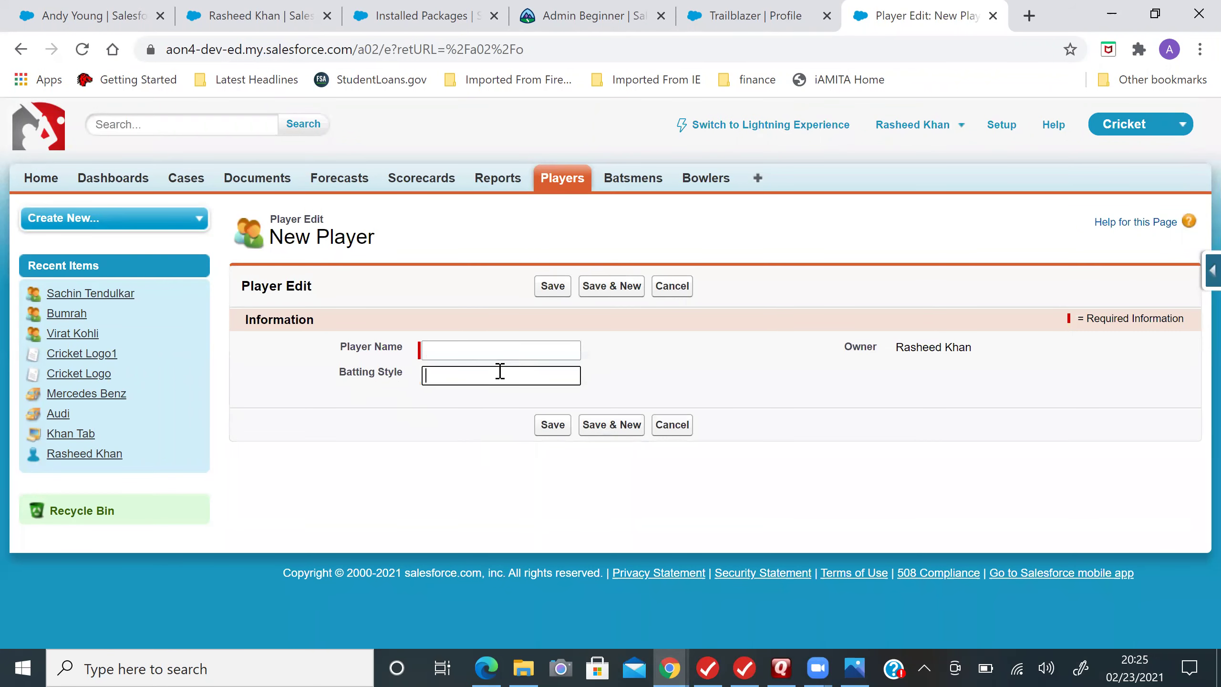
left_click(485, 356)
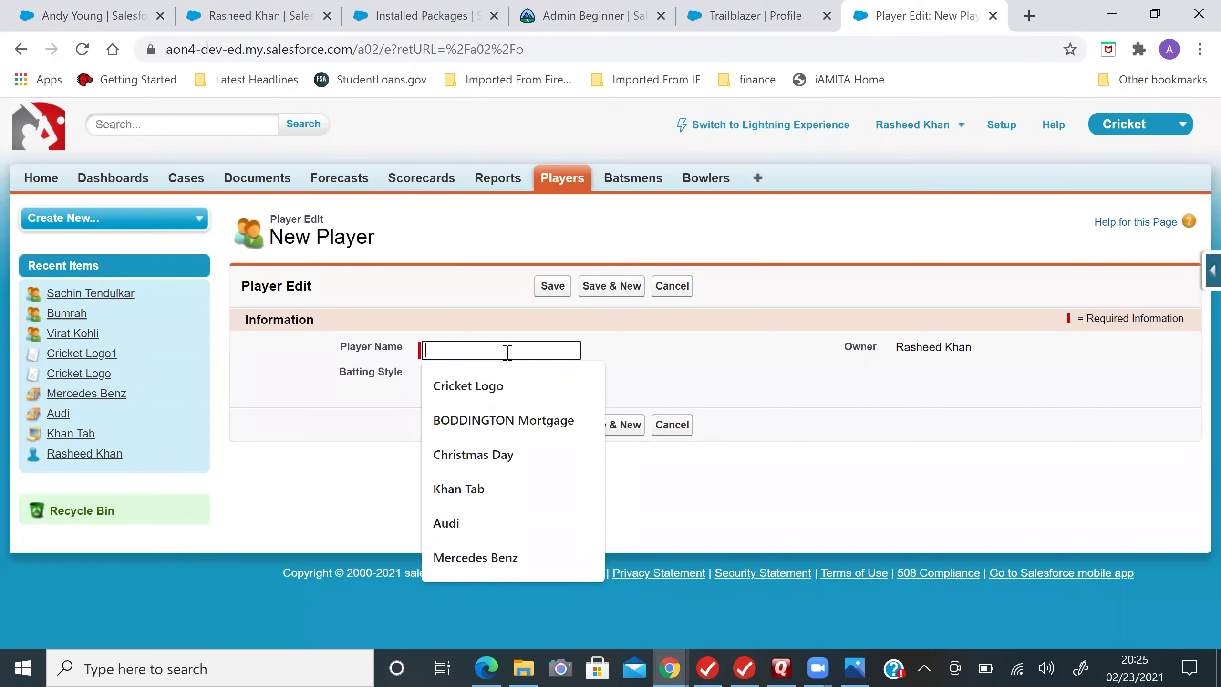
type("Sad")
key("Down")
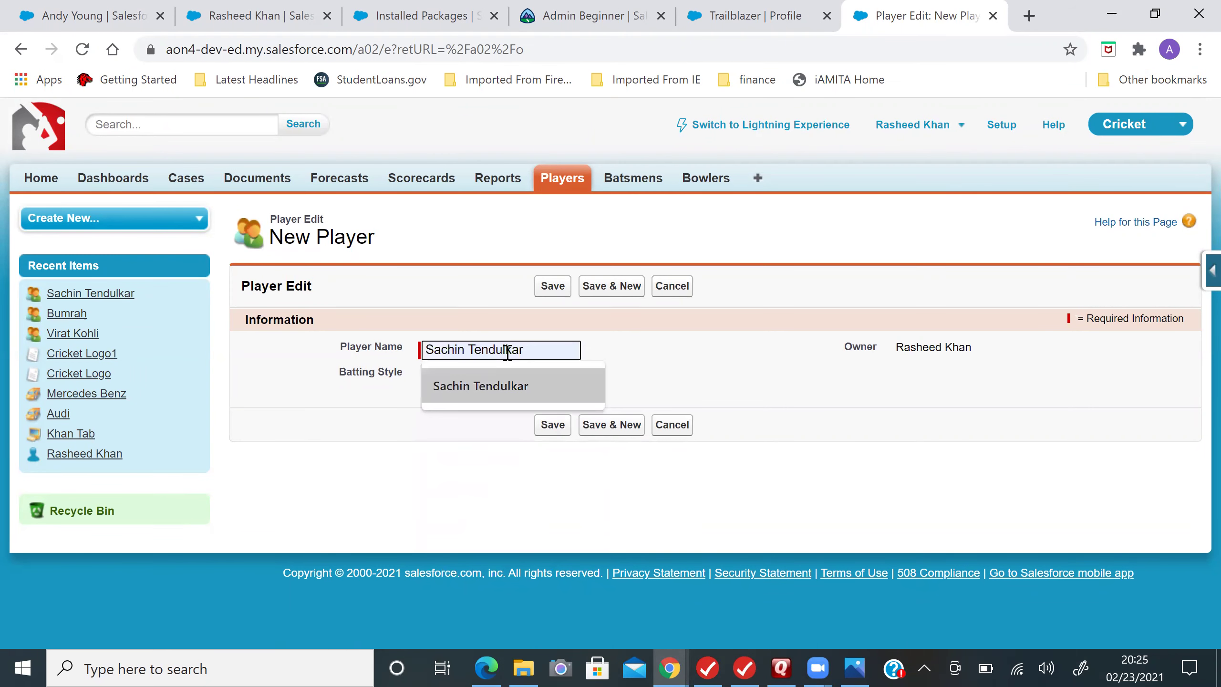
key("Return")
left_click(475, 383)
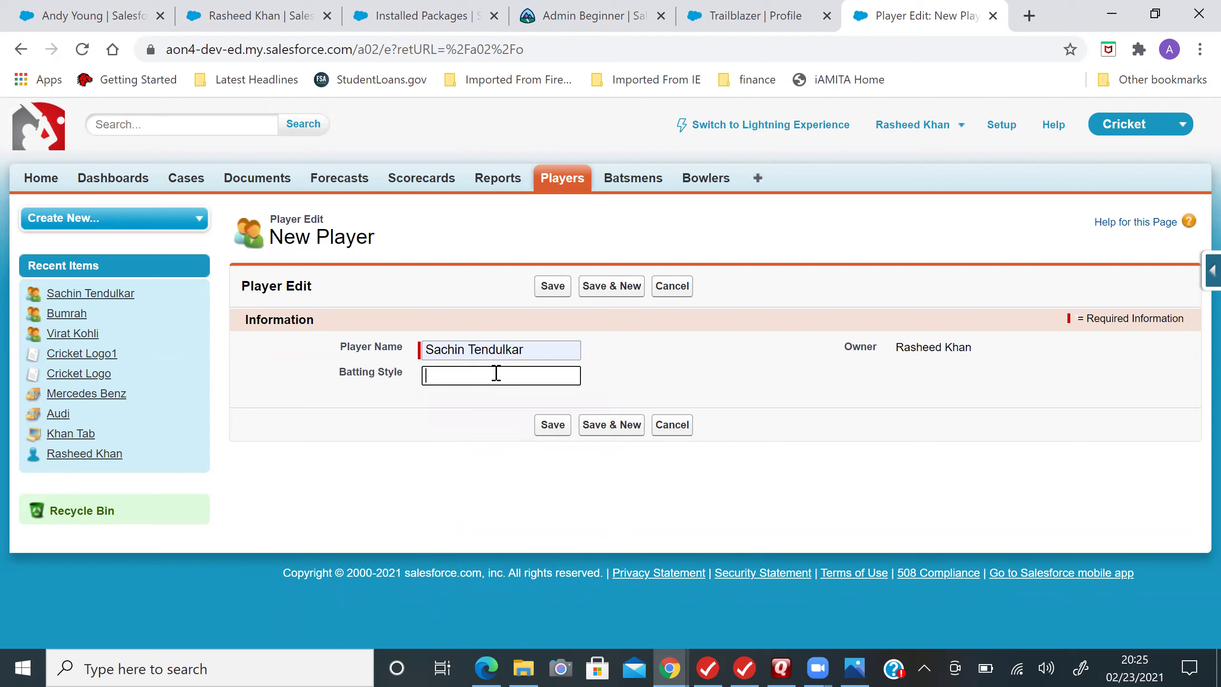
type("Right Hand Bat")
left_click_drag(531, 375, 370, 390)
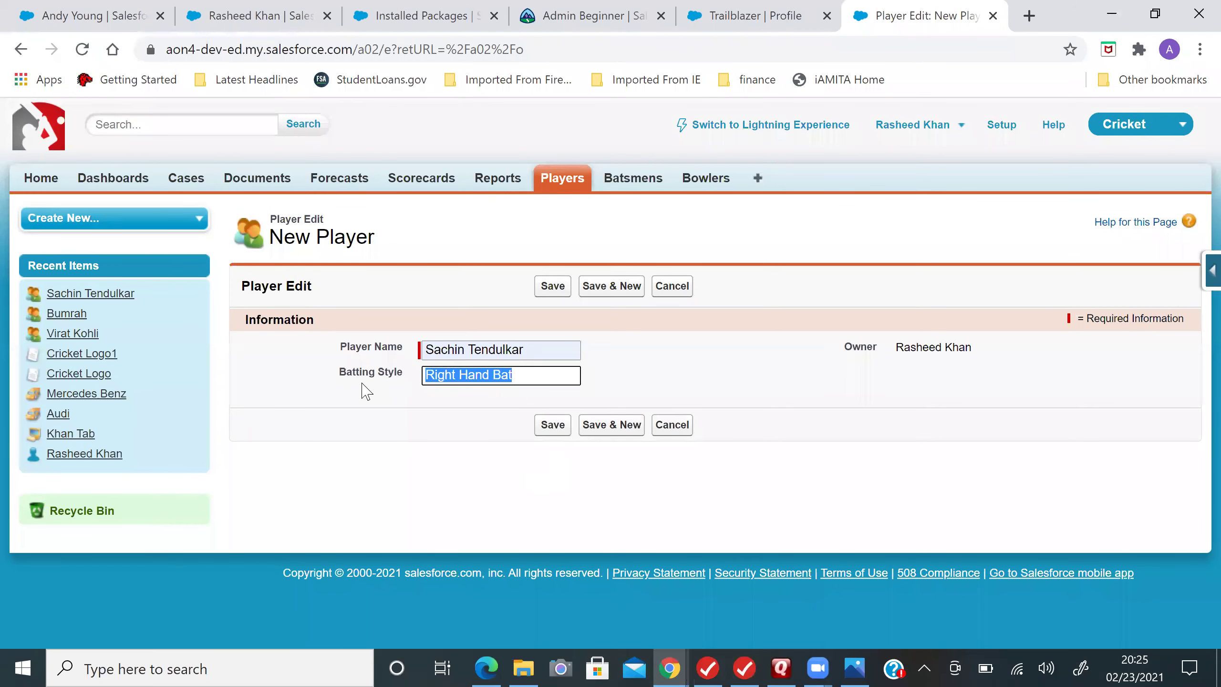
left_click(673, 425)
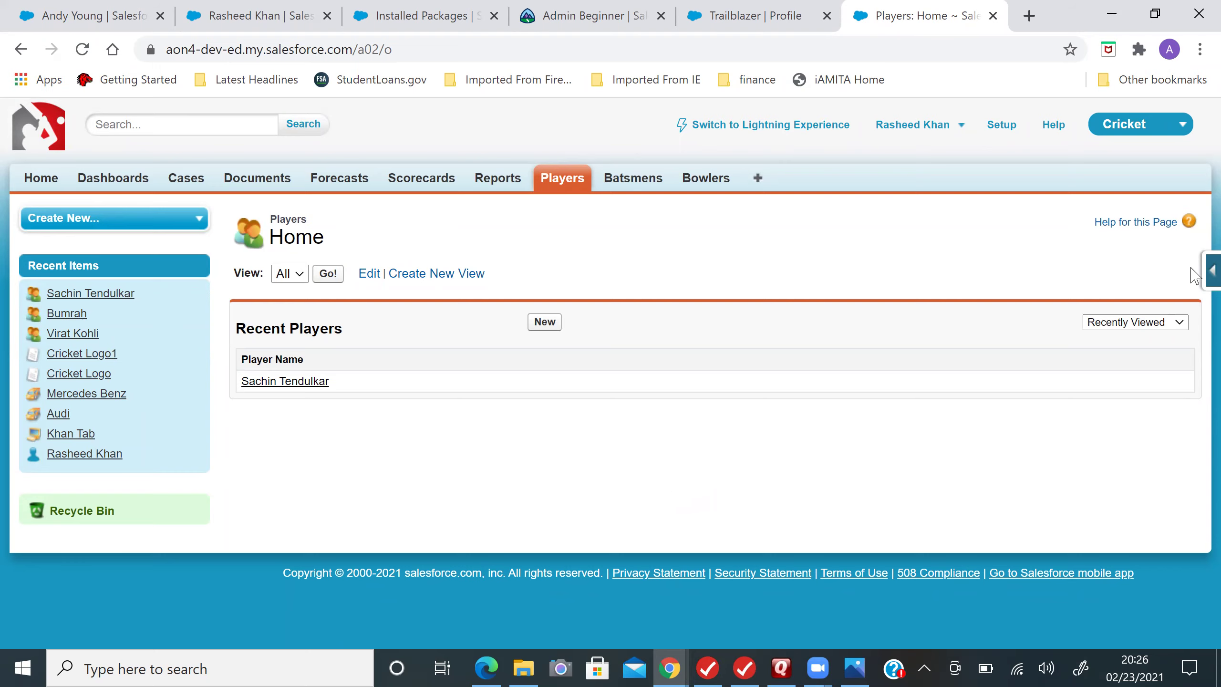
Step: View the Player object's fields from the Players page and start another new custom field
left_click(1208, 279)
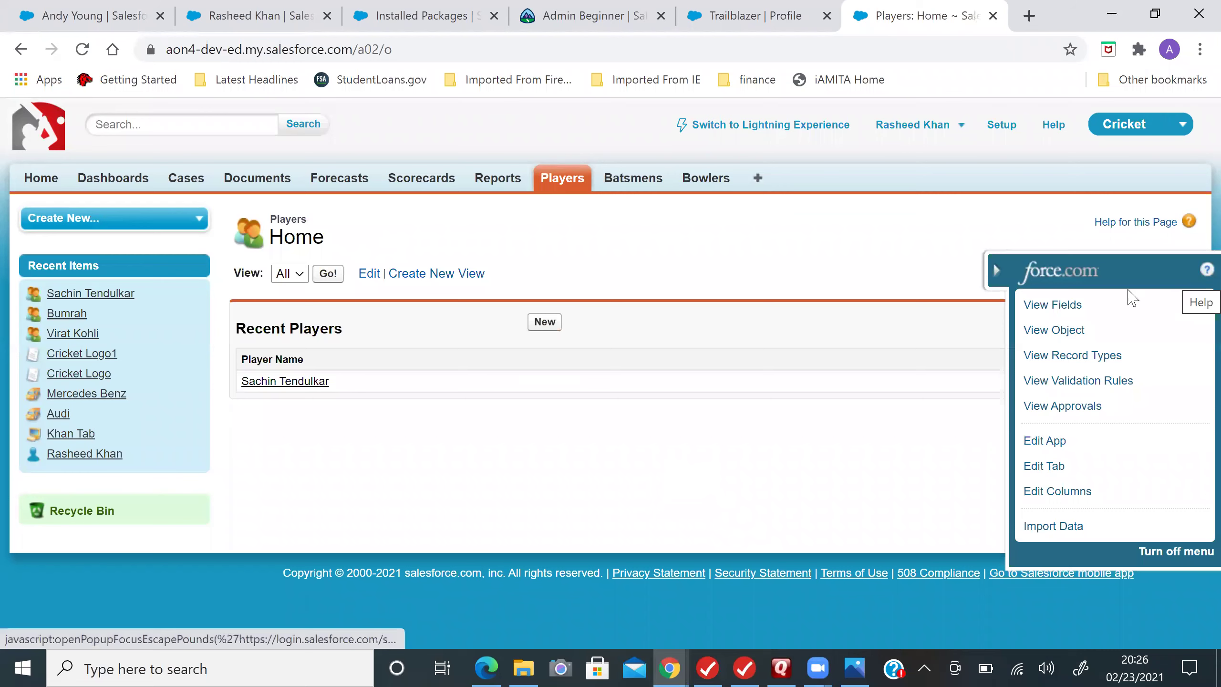
left_click(1061, 307)
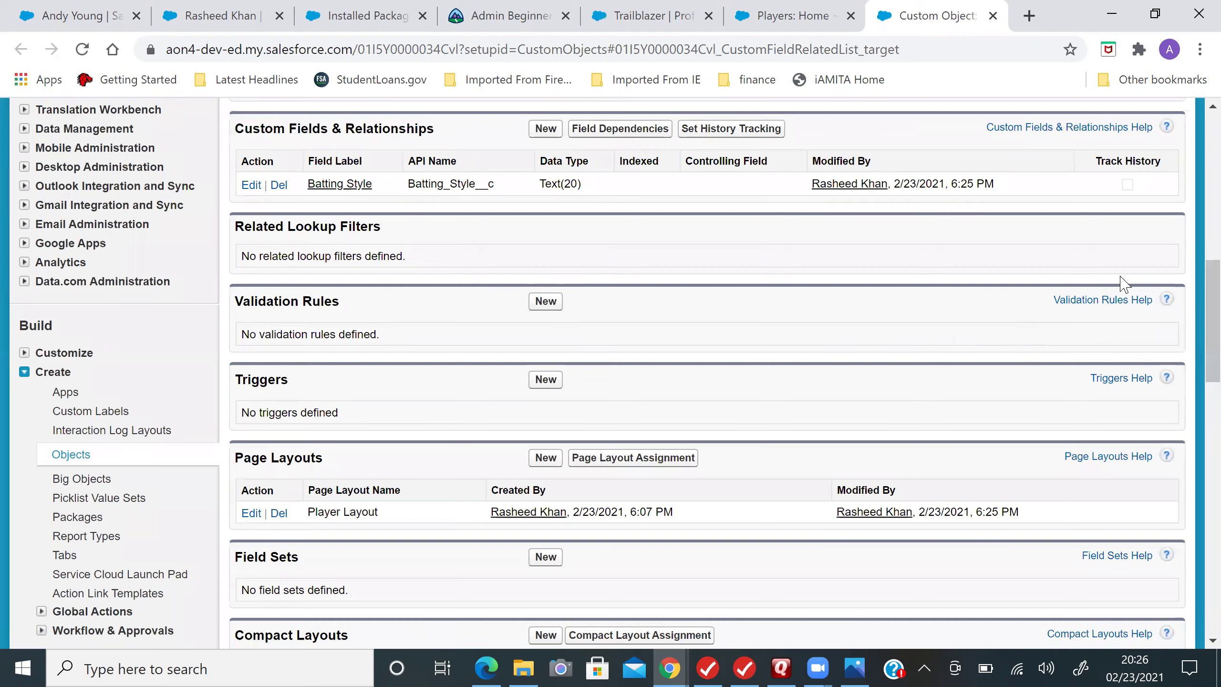
left_click(551, 130)
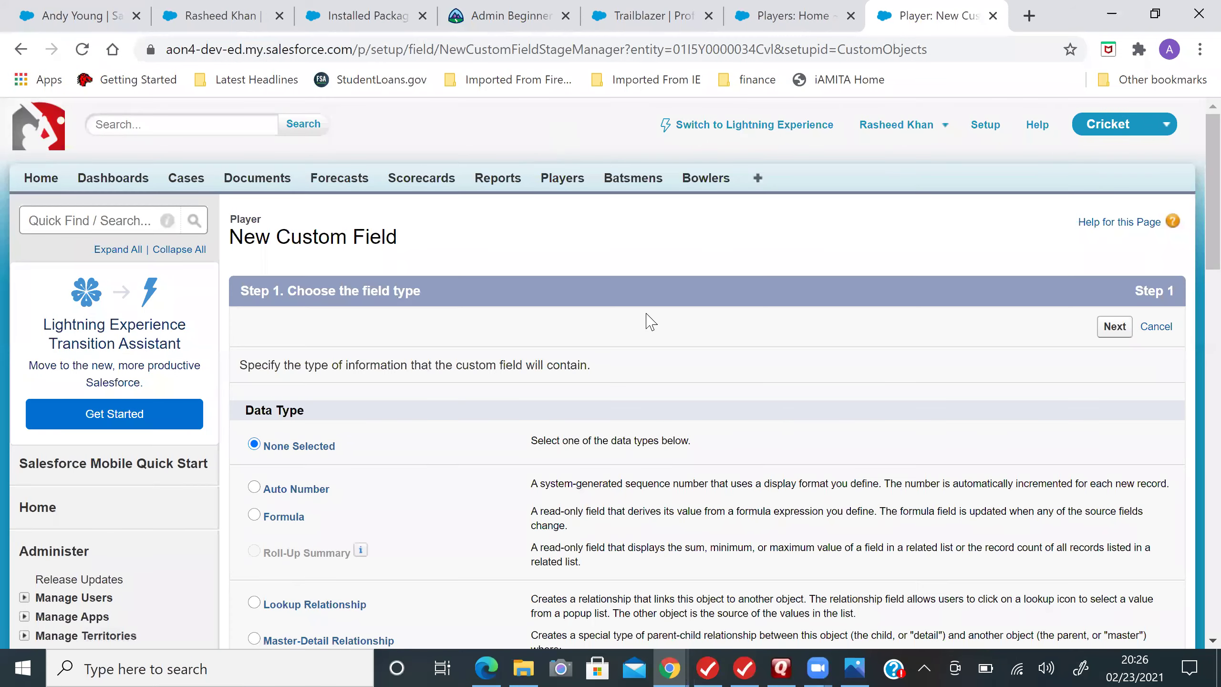
Step: Look through the available data types and select Picklist for the new Player field
scroll(1196, 270, "down", 5)
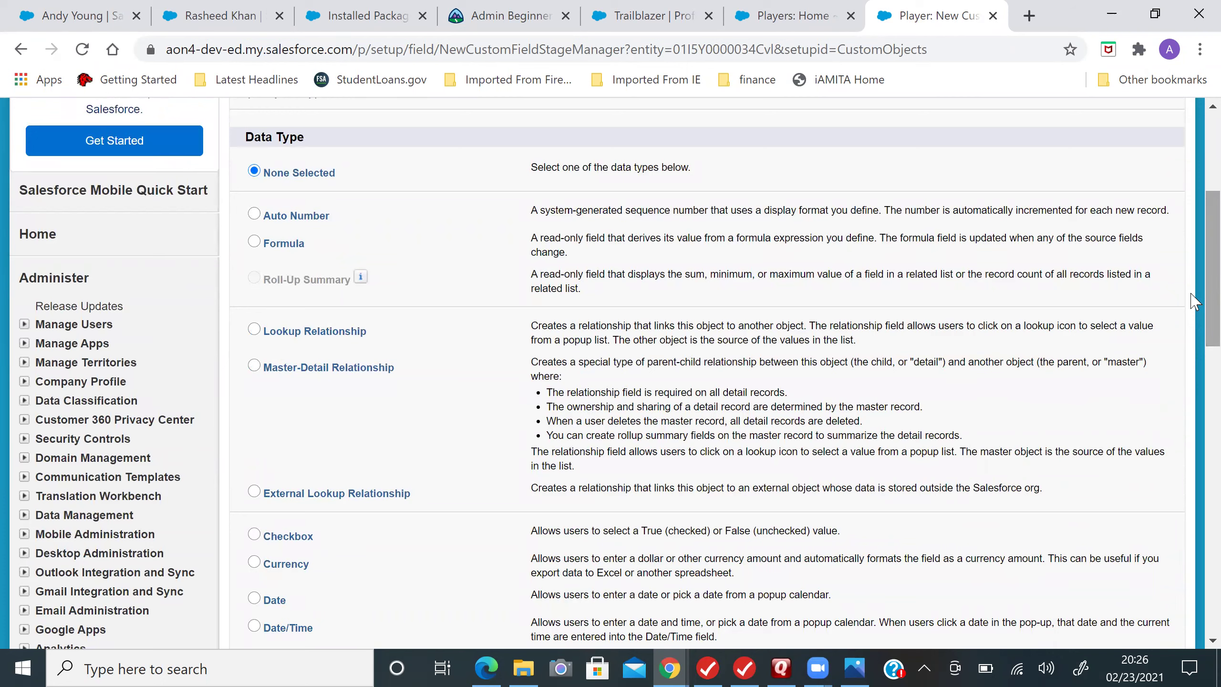
scroll(1196, 308, "down", 1)
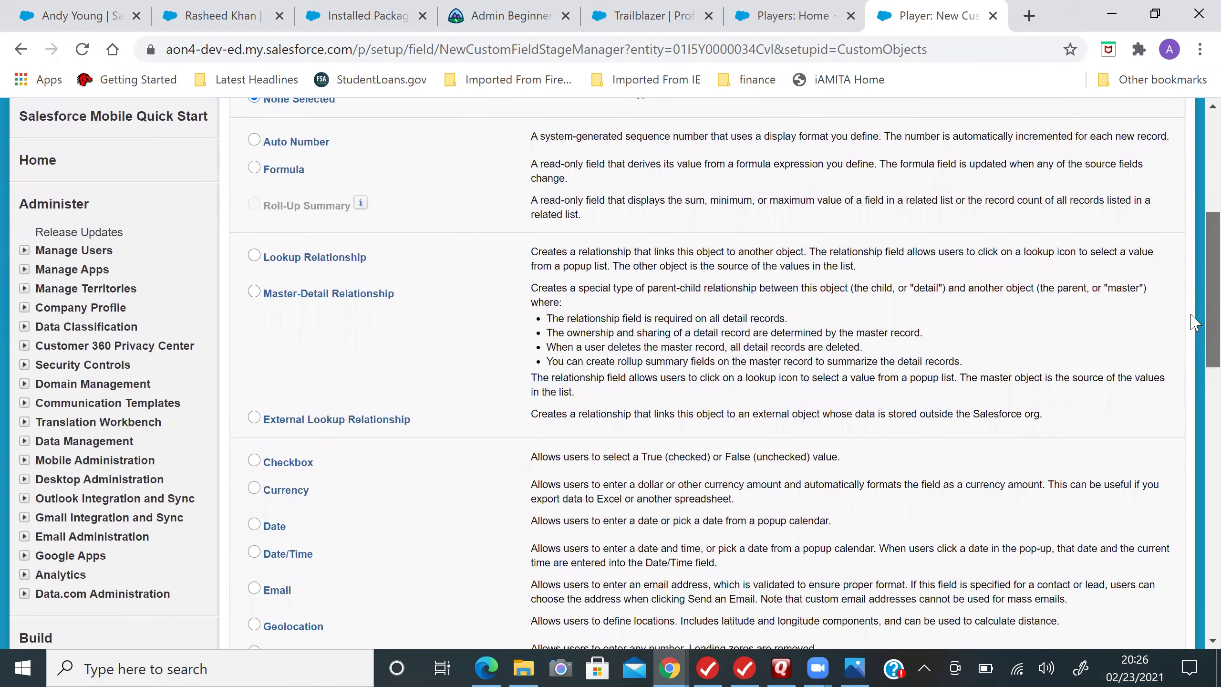
scroll(1196, 327, "down", 1)
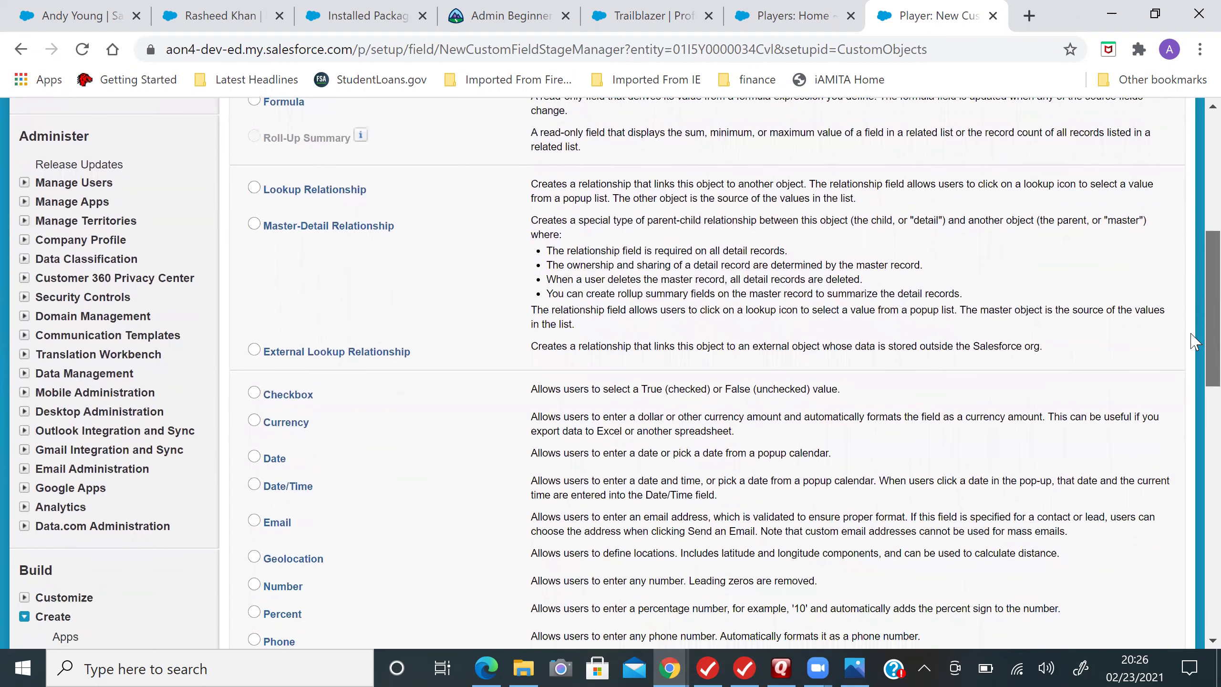
scroll(1196, 341, "down", 2)
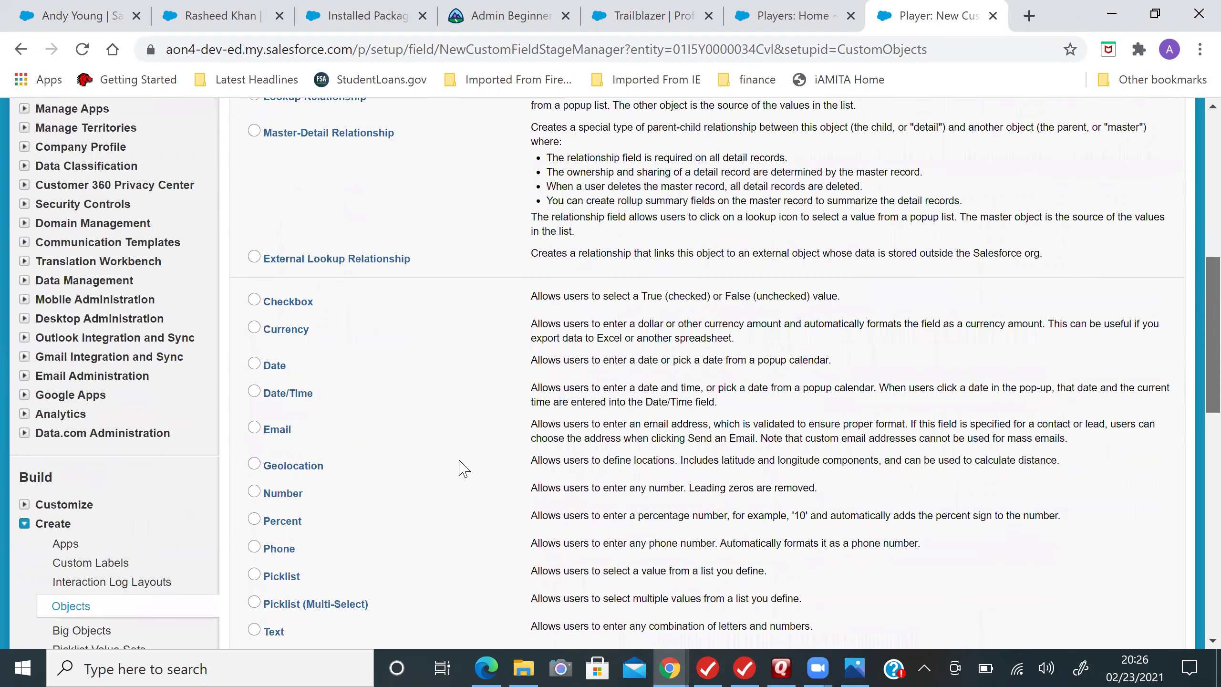
left_click(253, 456)
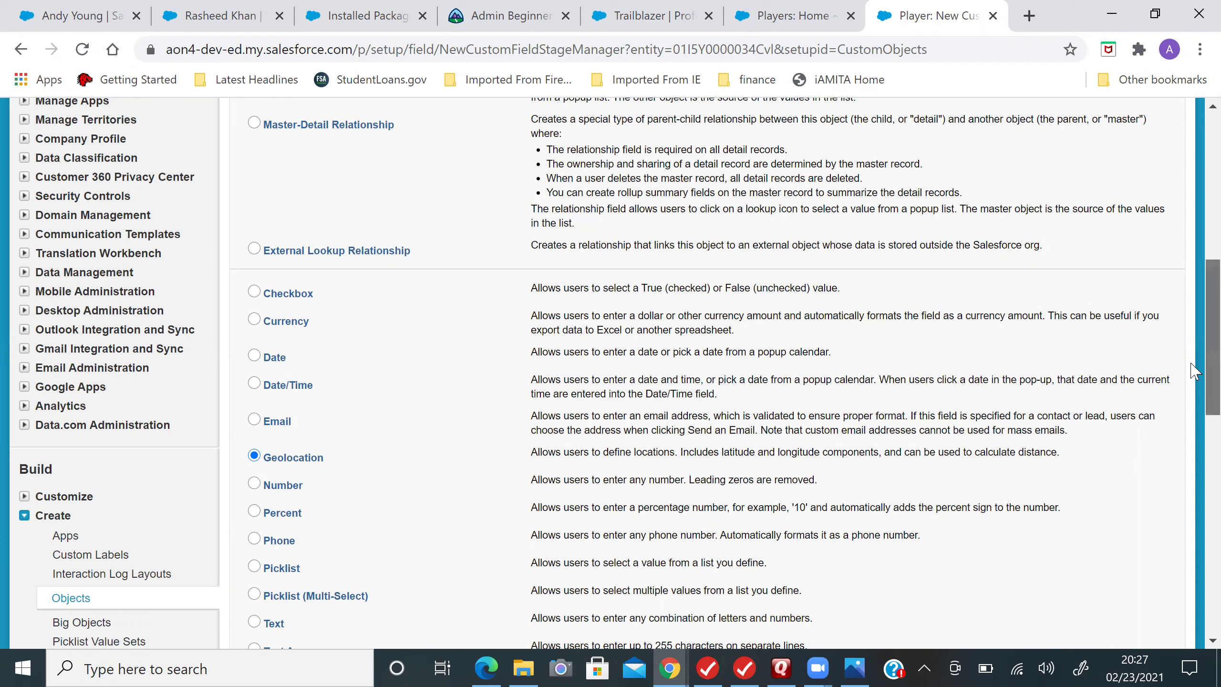
scroll(1195, 373, "down", 2)
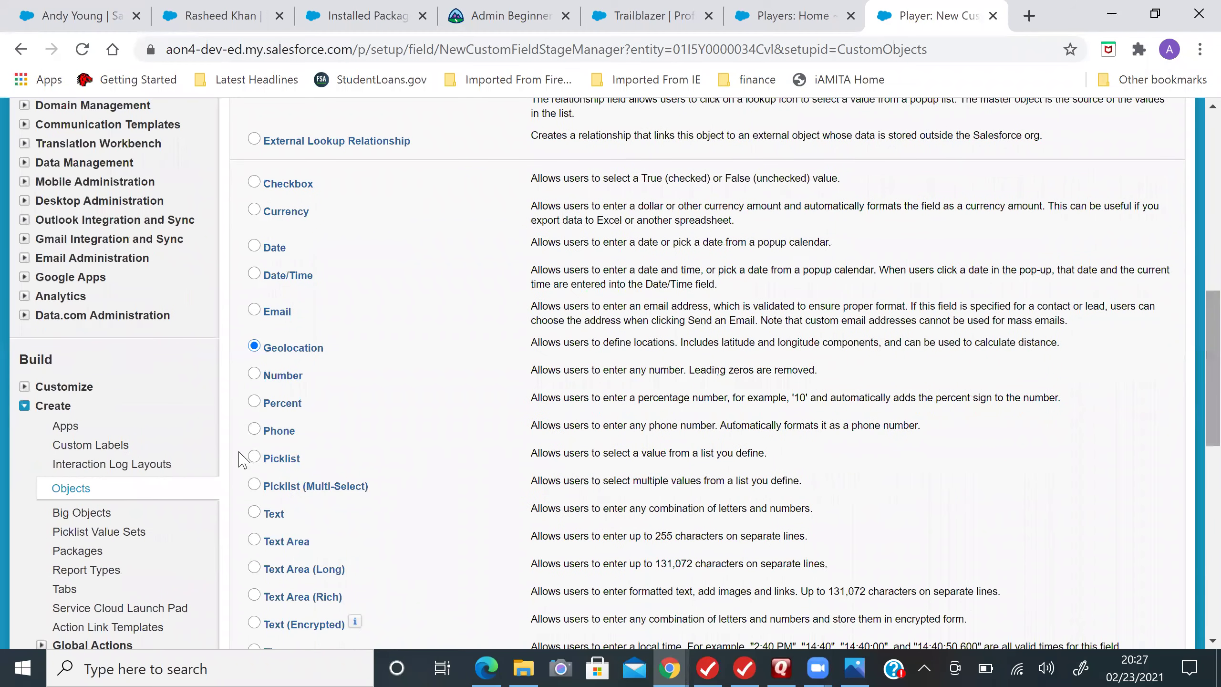
left_click(254, 456)
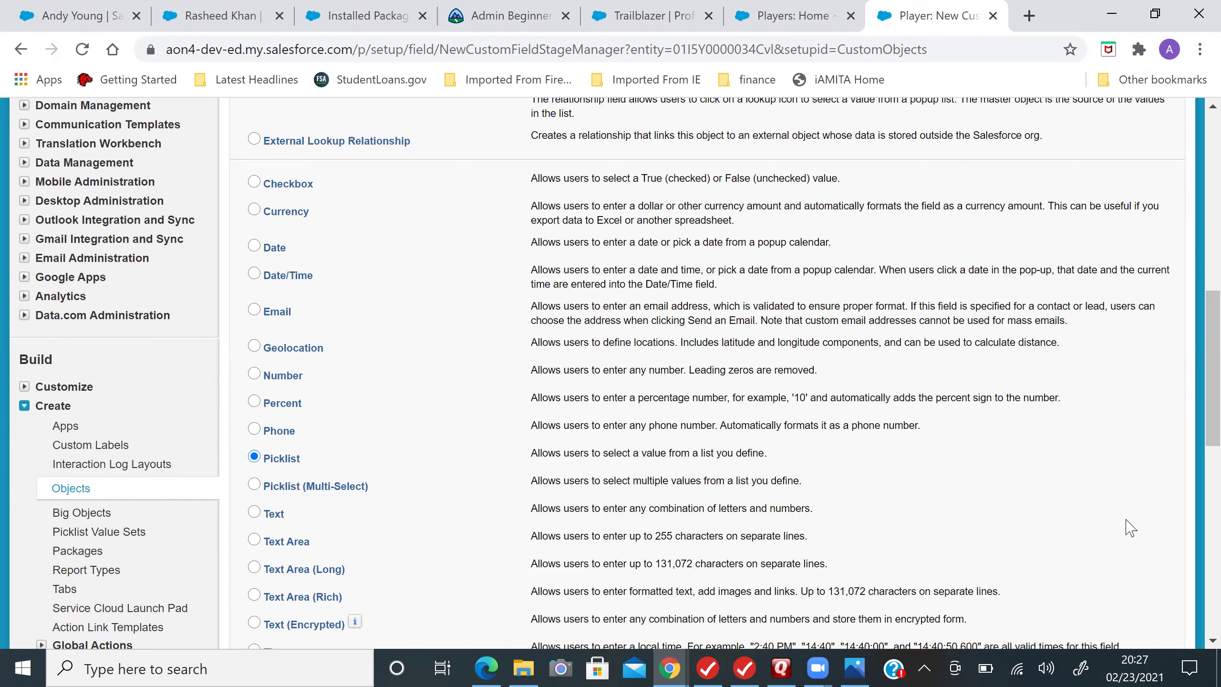
Step: Proceed with the Picklist data type and label the new Player field Country
scroll(1194, 401, "down", 2)
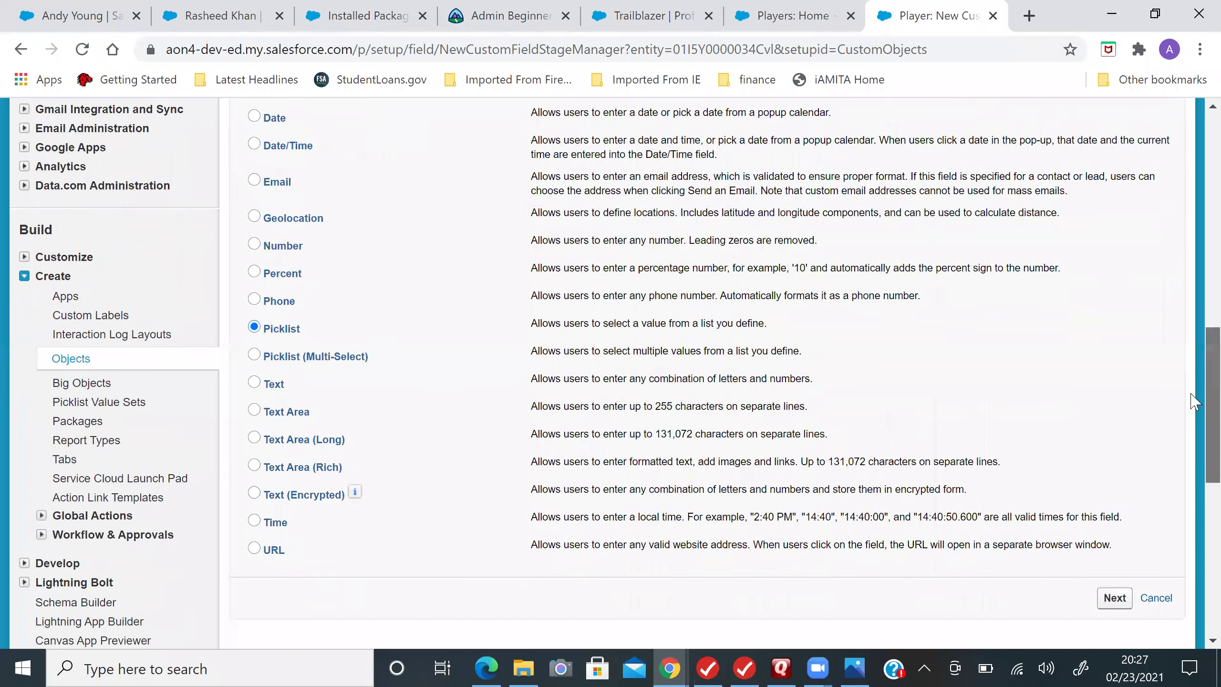
left_click(1113, 576)
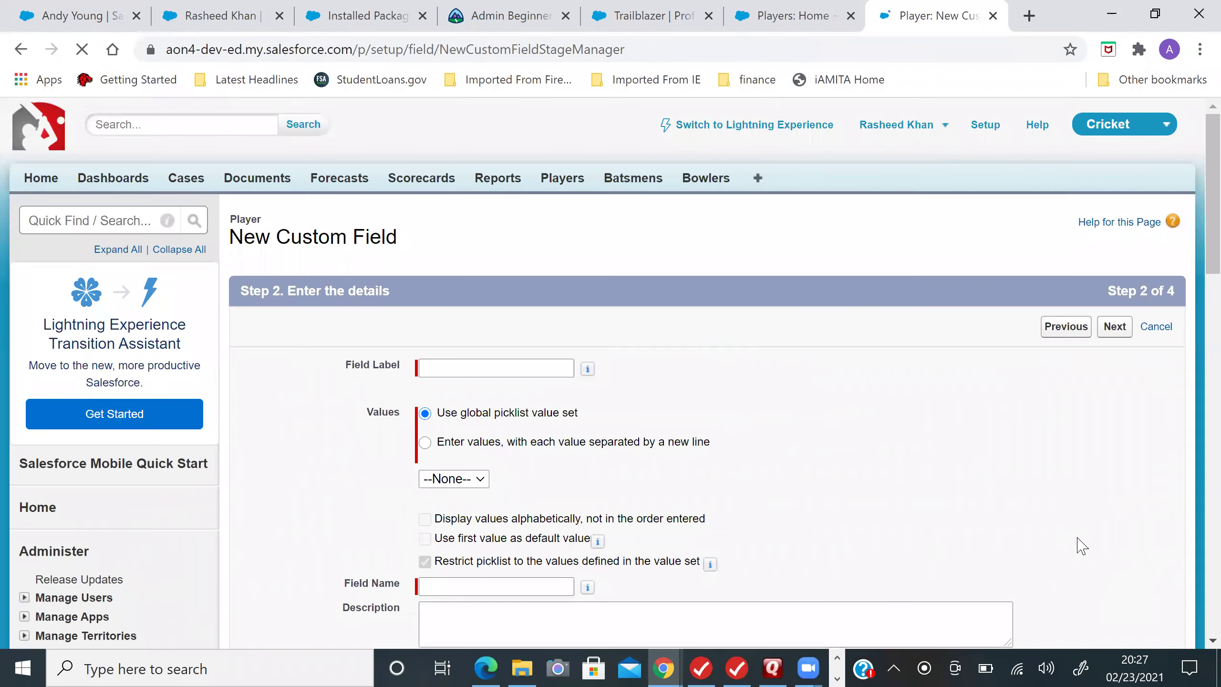
left_click(477, 366)
type("Country")
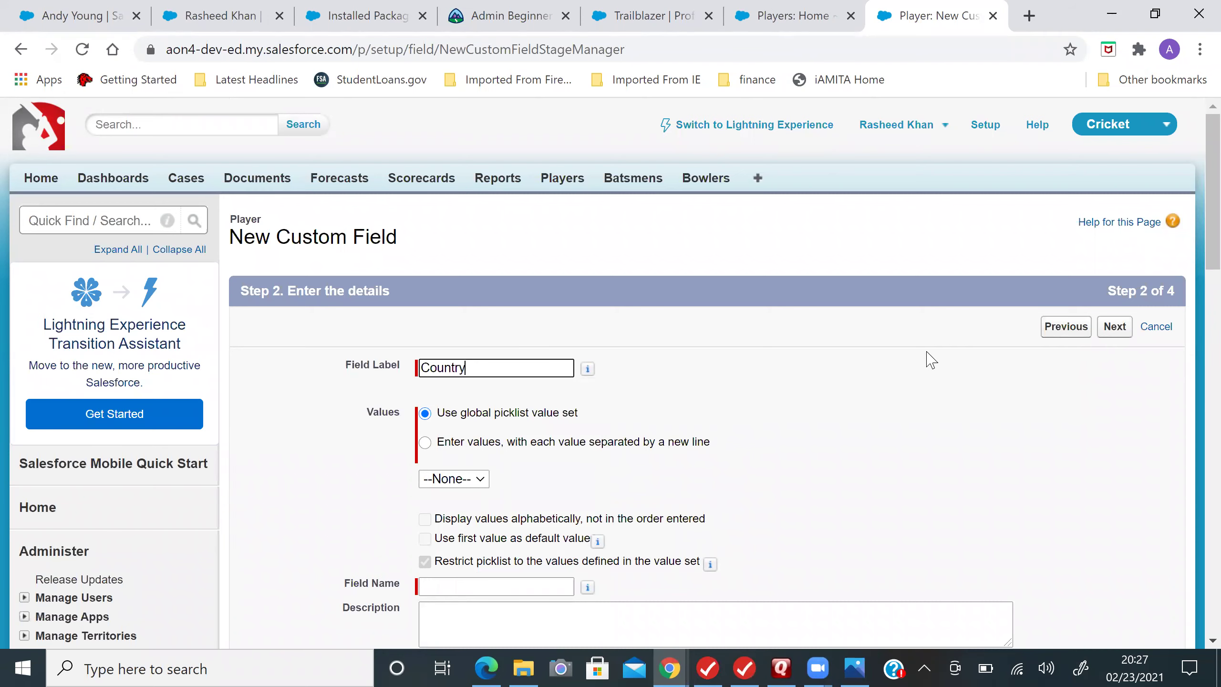
left_click(956, 414)
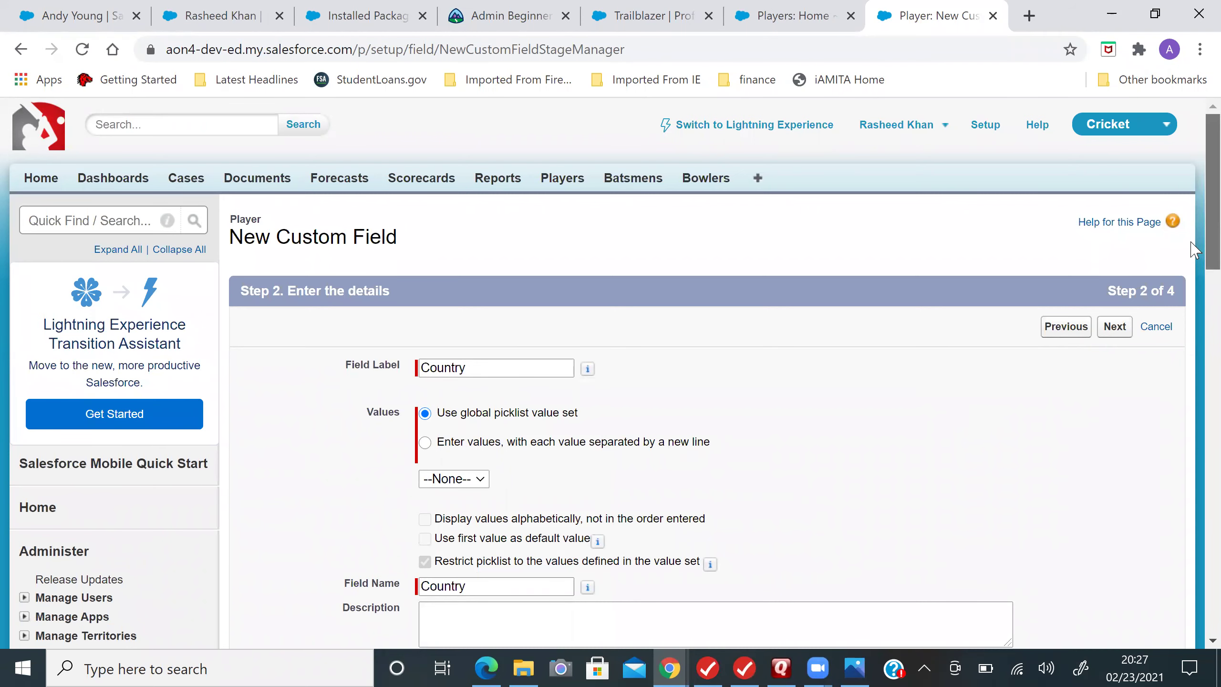
scroll(1194, 250, "down", 3)
left_click(531, 228)
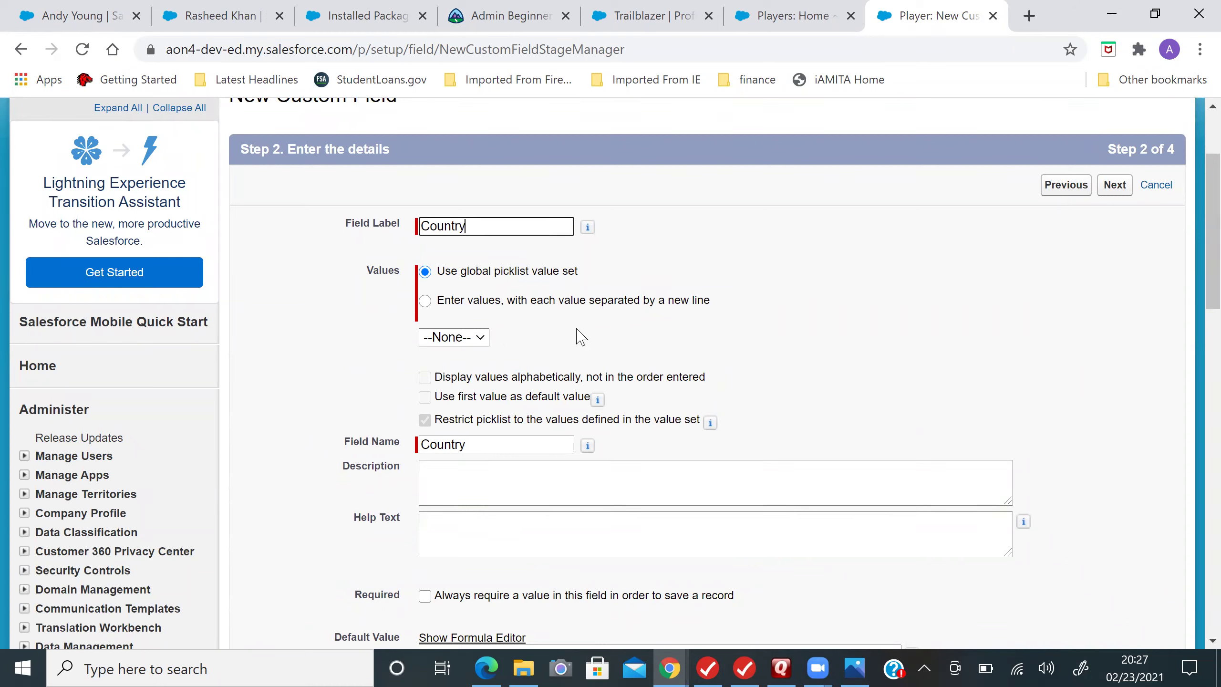
Step: Choose to enter the picklist's own values and list INDIA, ENGLAND and AUSTRALIA on separate lines
left_click(481, 337)
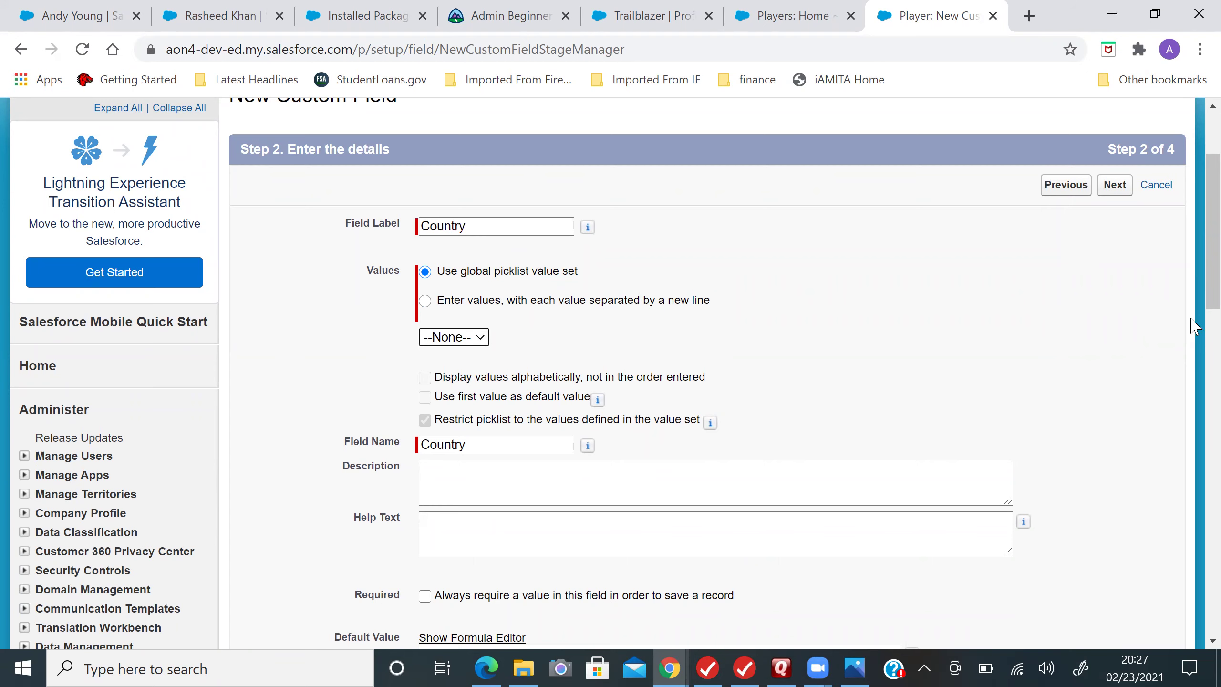
left_click(426, 301)
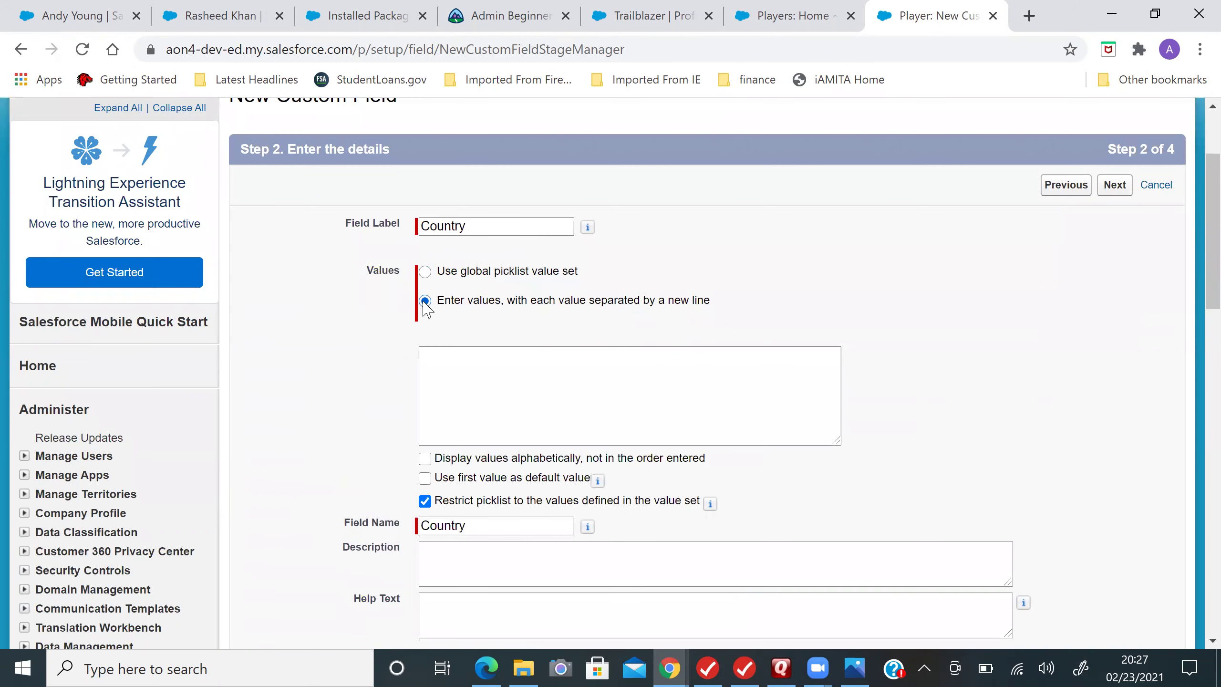
left_click(463, 379)
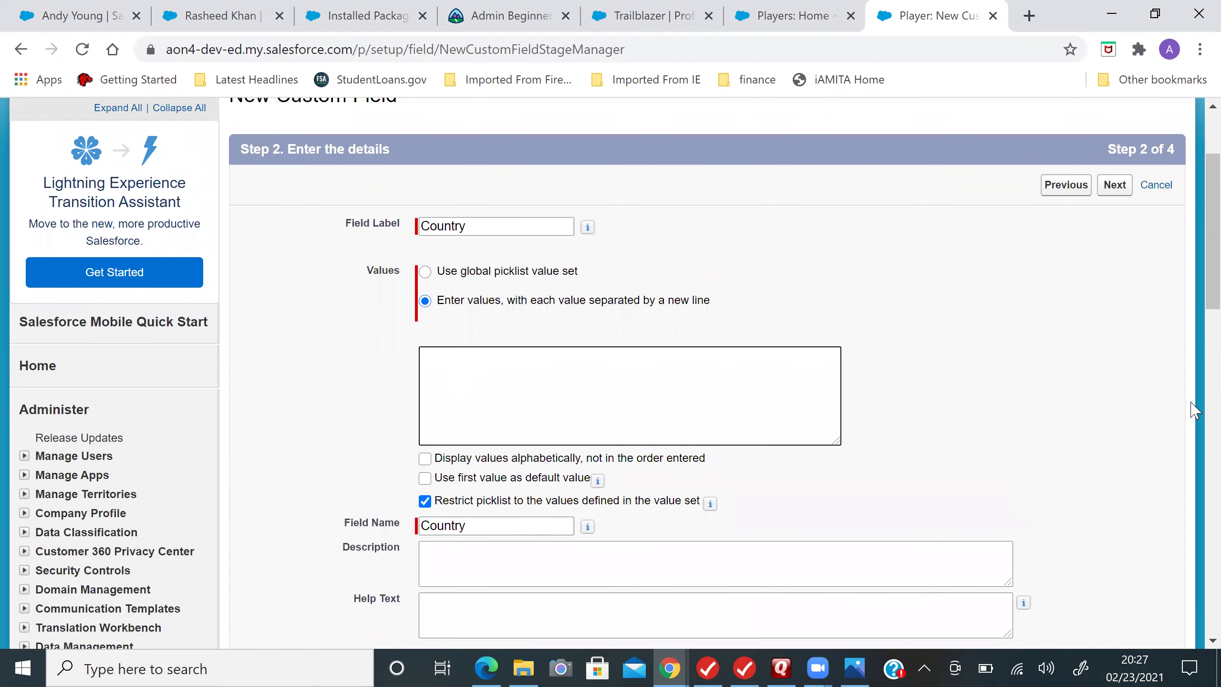
type("India")
key("BackSpace")
key("BackSpace")
key("BackSpace")
key("BackSpace")
type("NDIA")
key("Return")
type("ENGLAND AUSTRALIA")
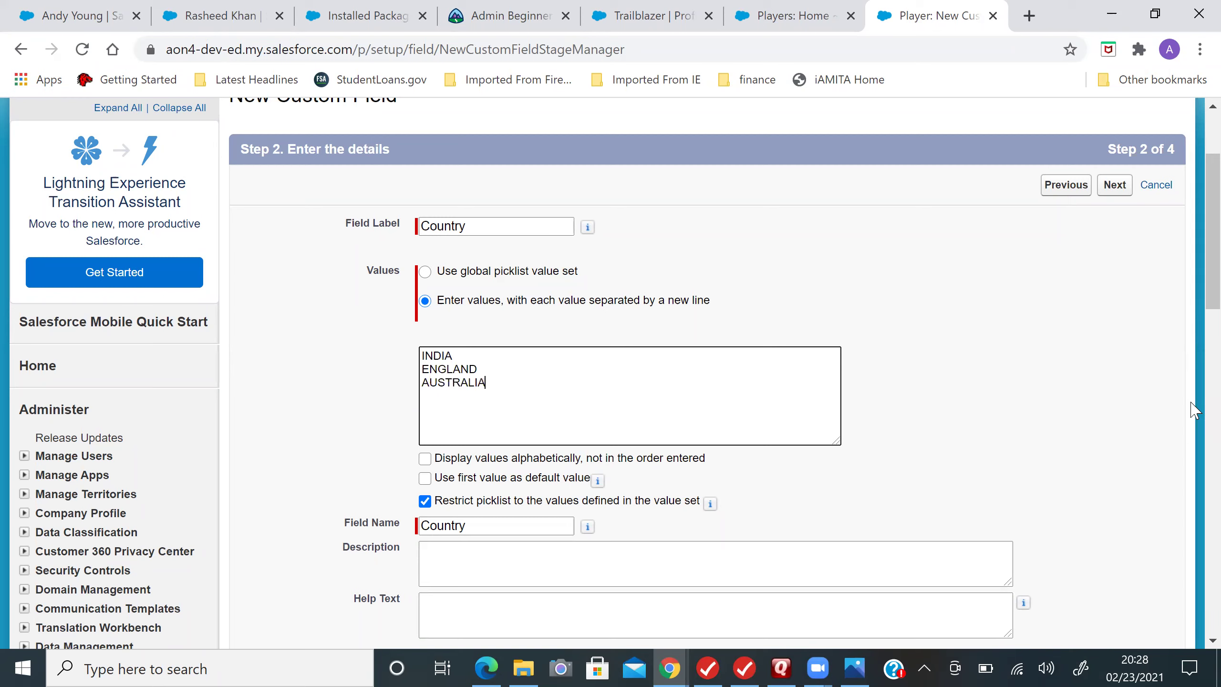
Step: Add NEW ZEALAND, SRI LANKA, BANGLADESH and PAKISTAN to the Country picklist values
key("Return")
type("NEW ZEALAND")
key("Return")
type("SRI LA")
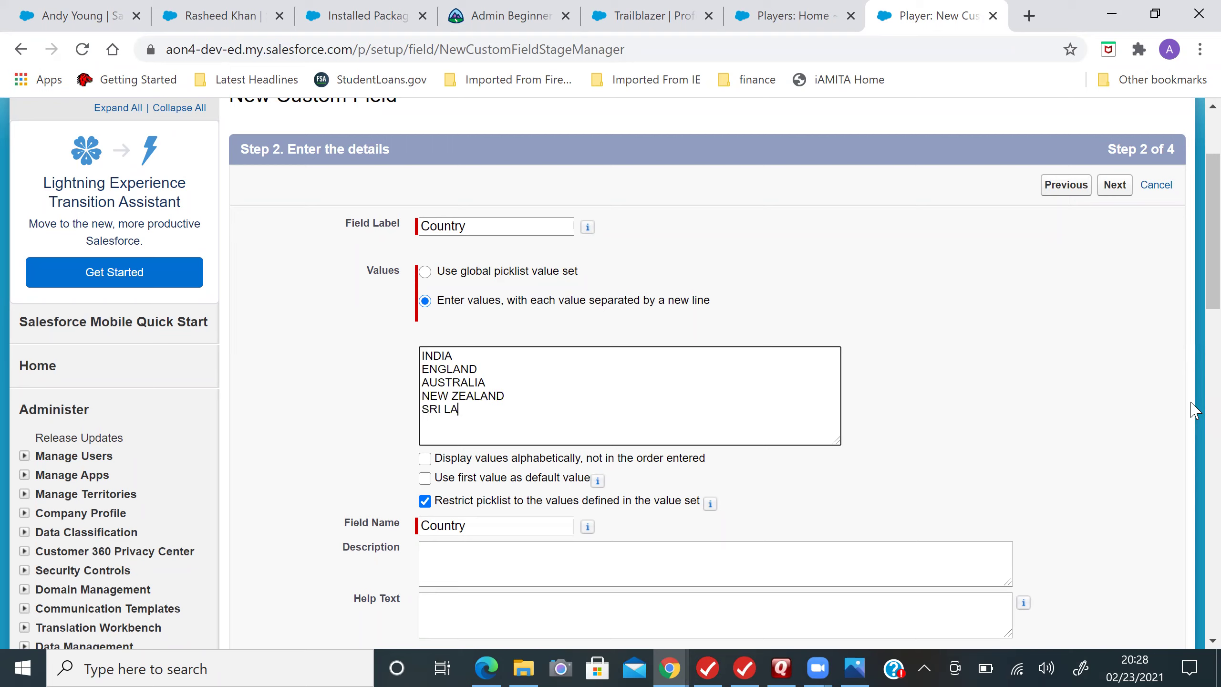
type("NKA BANGLADESH")
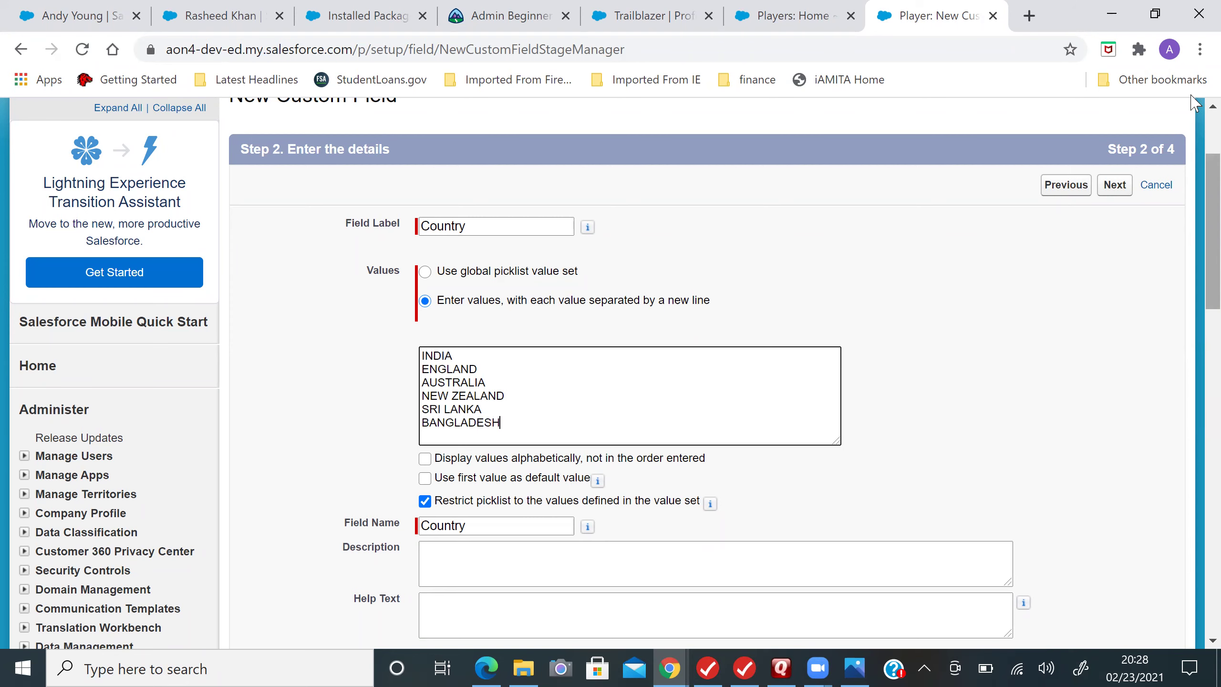
scroll(1194, 298, "down", 1)
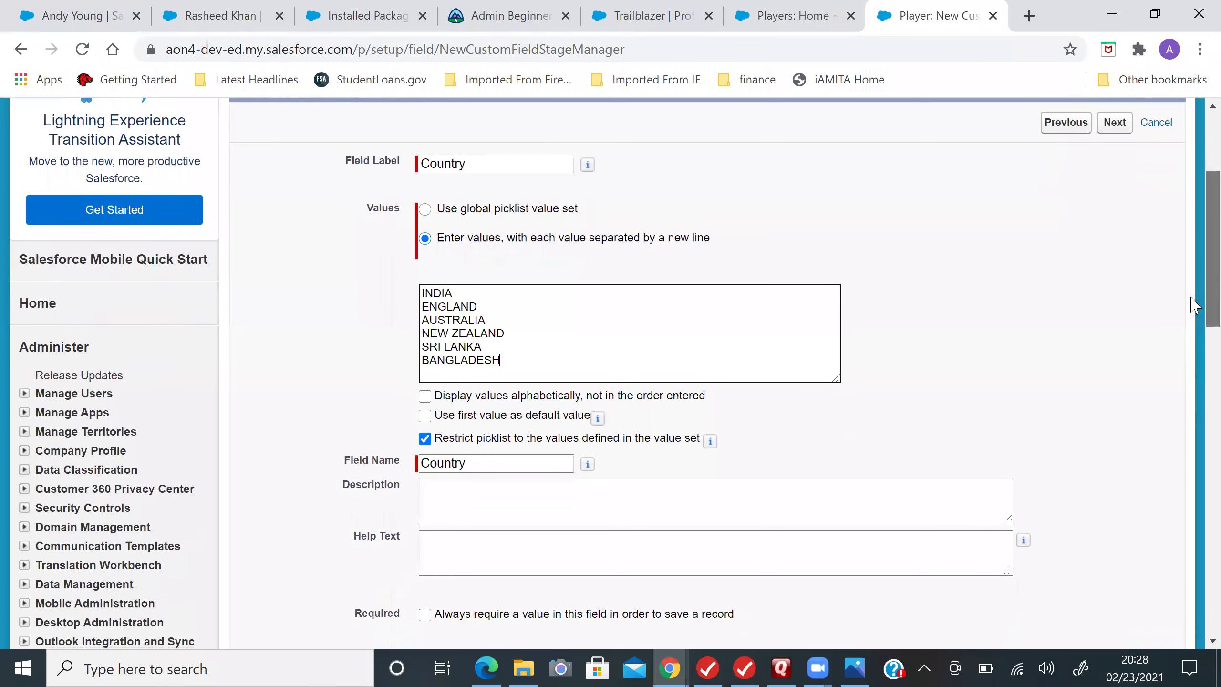
key("Return")
type("PAKISTAN")
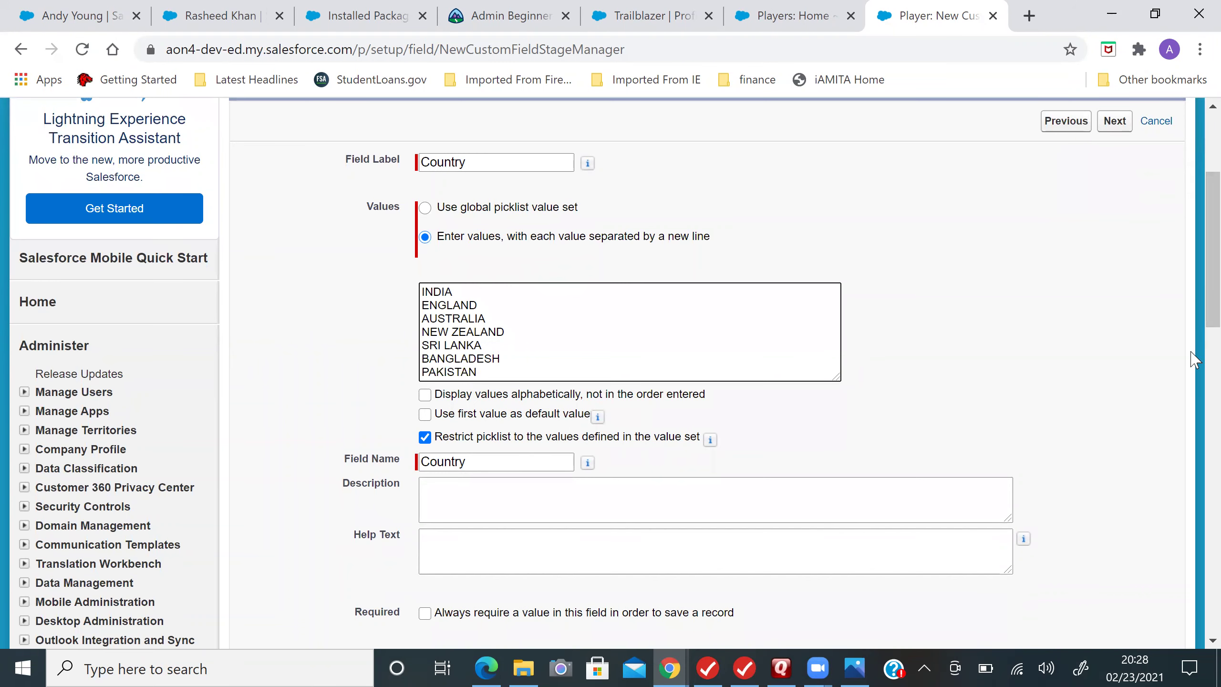
Step: Describe the field as Country Name, make it always required, and continue to field-level security
scroll(1194, 337, "down", 1)
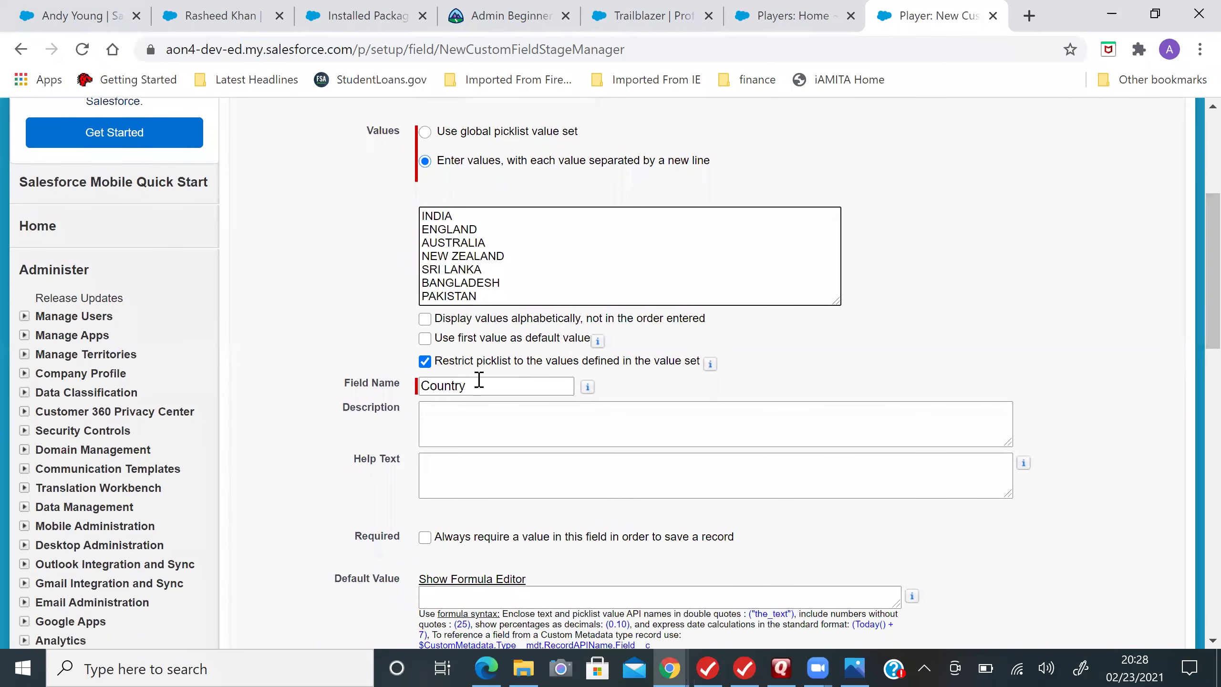
left_click(481, 428)
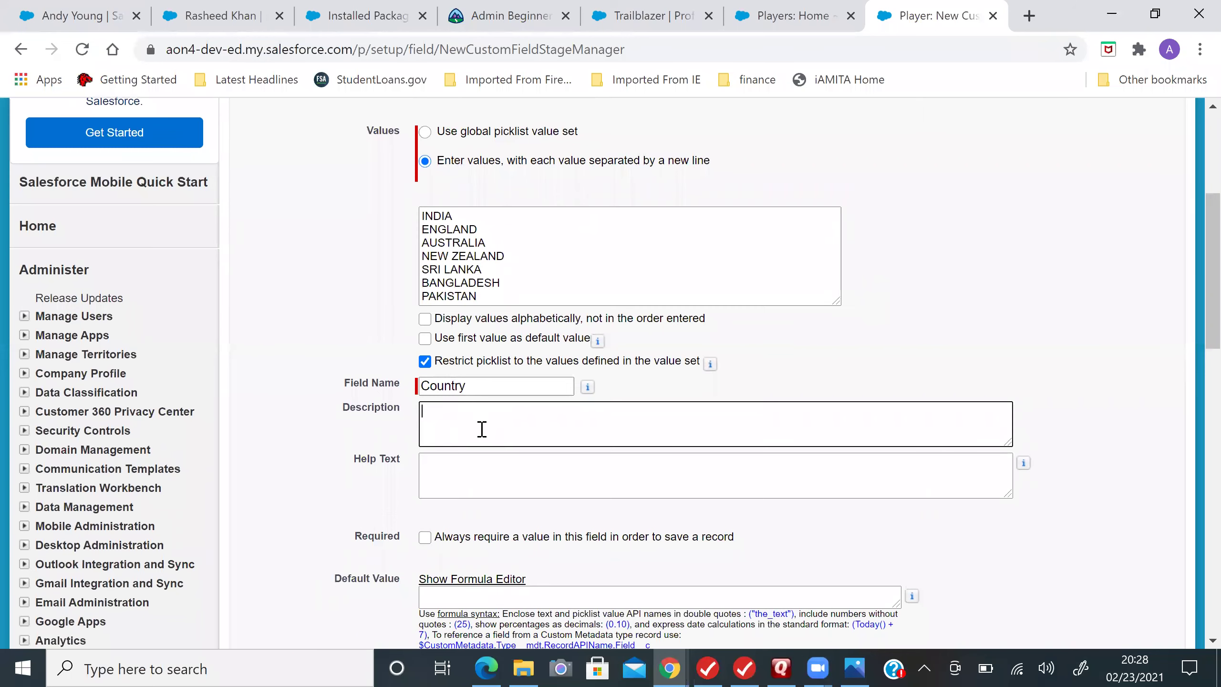
type("Coun")
type("try Name")
scroll(1195, 327, "down", 3)
scroll(1194, 326, "down", 1)
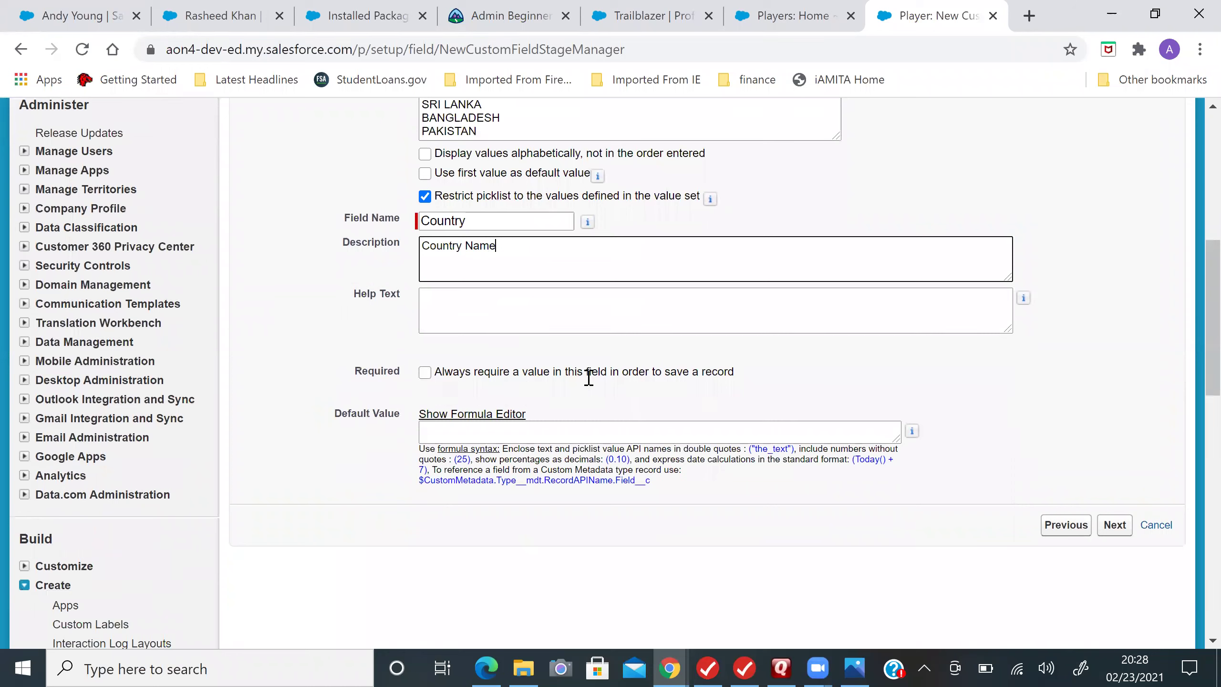
left_click(425, 373)
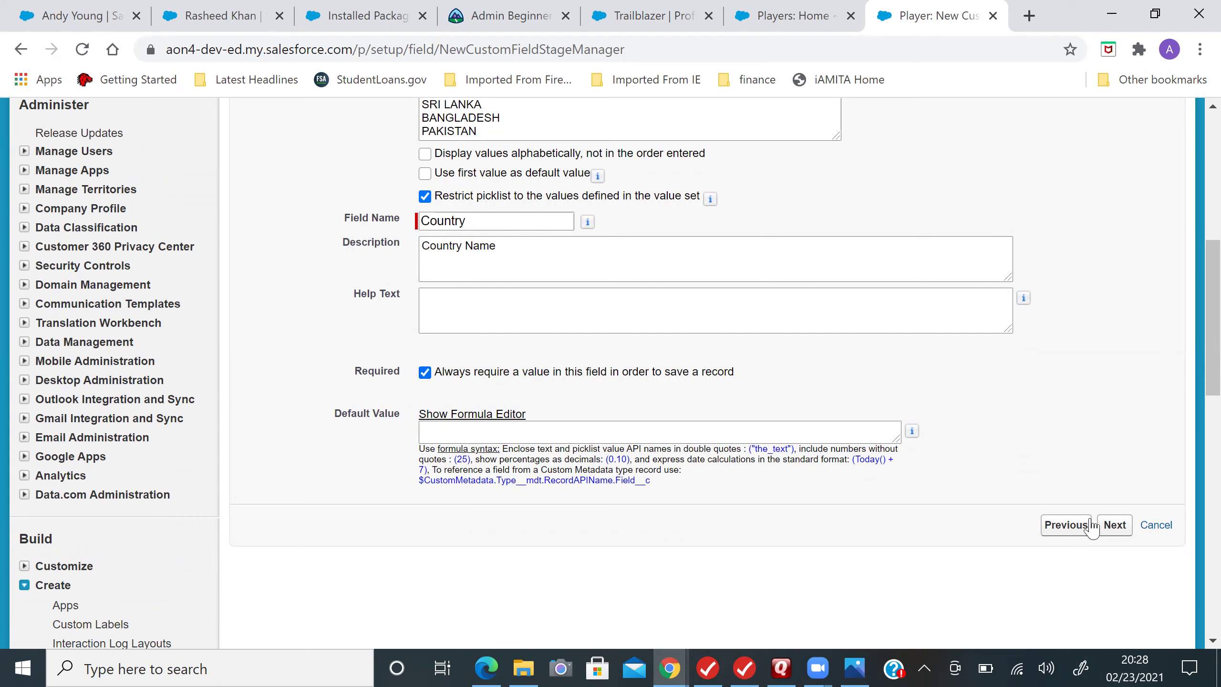
left_click(1116, 525)
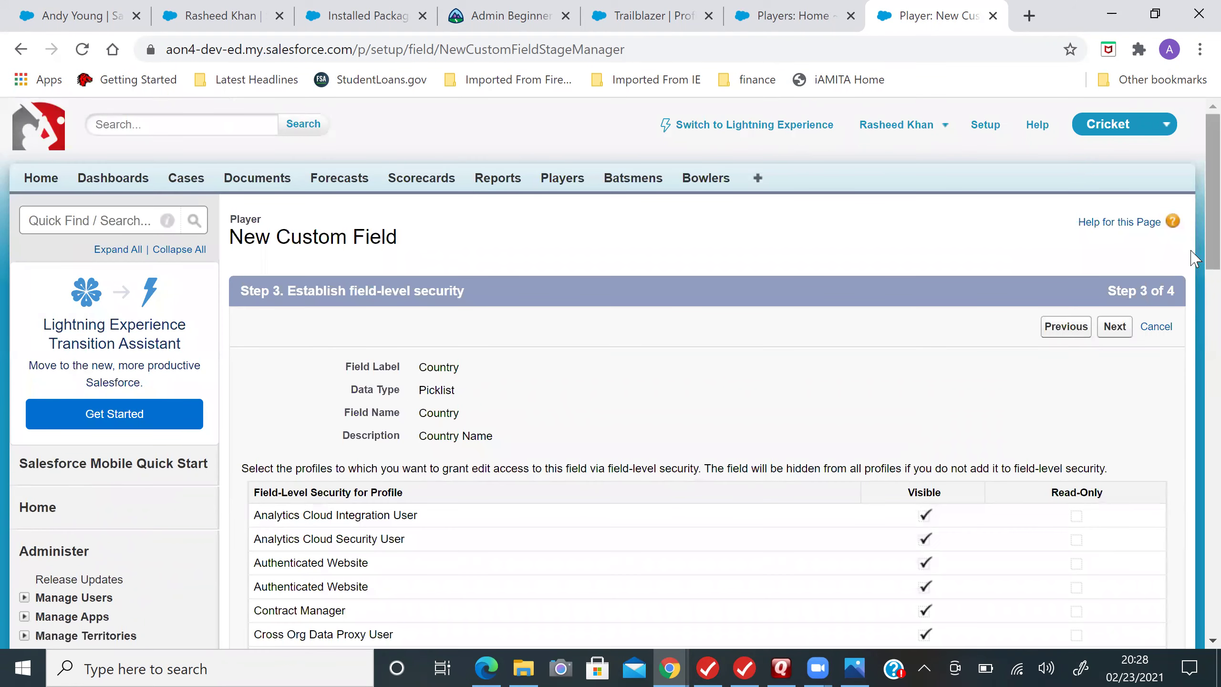
Step: Accept the default profile visibility and Player Layout placement, and save the Country field
scroll(1196, 270, "down", 2)
scroll(1194, 288, "down", 8)
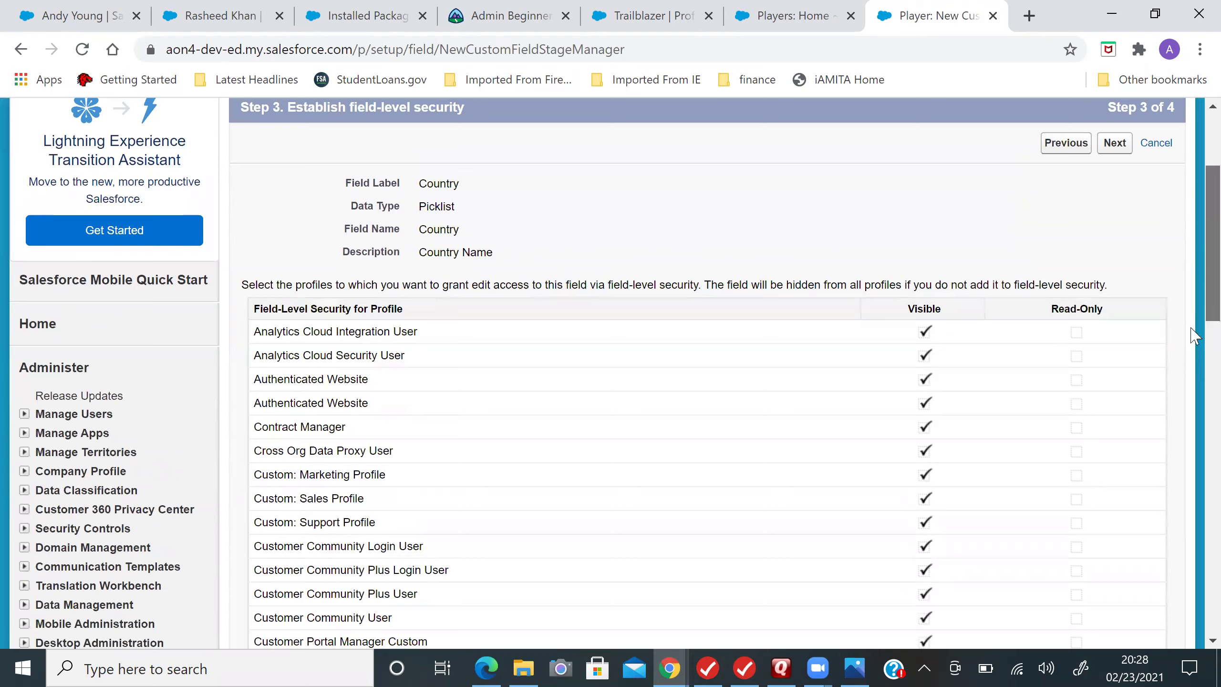
scroll(1195, 473, "down", 8)
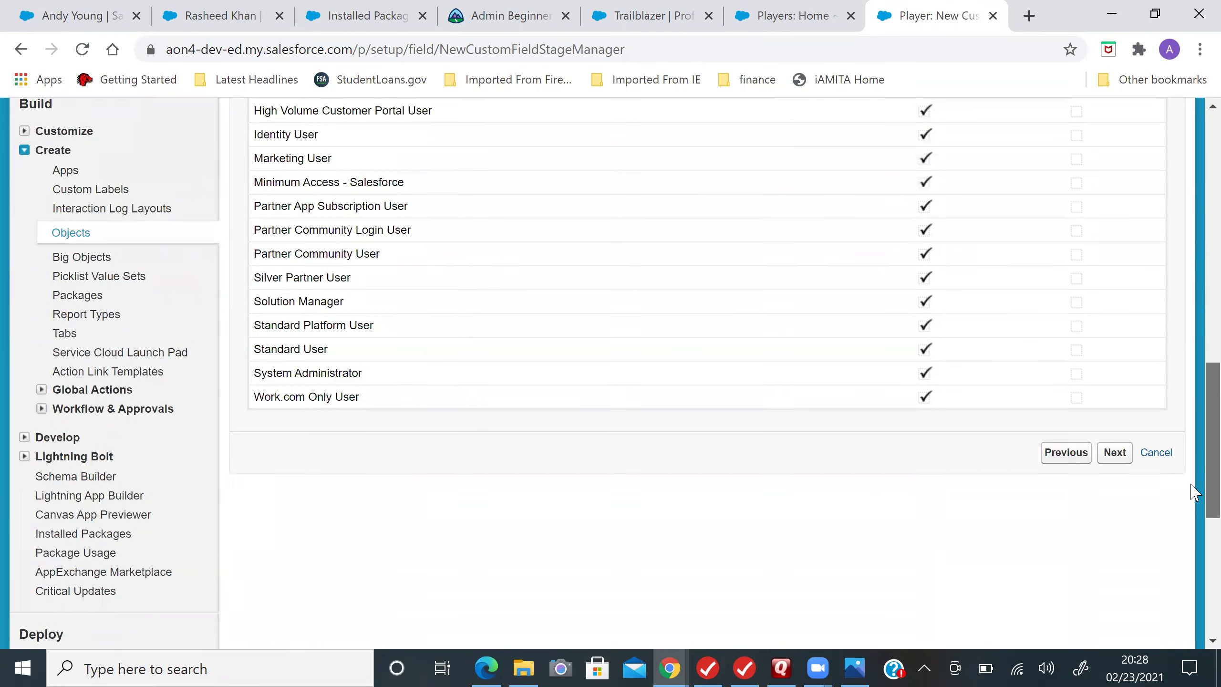
left_click(1119, 456)
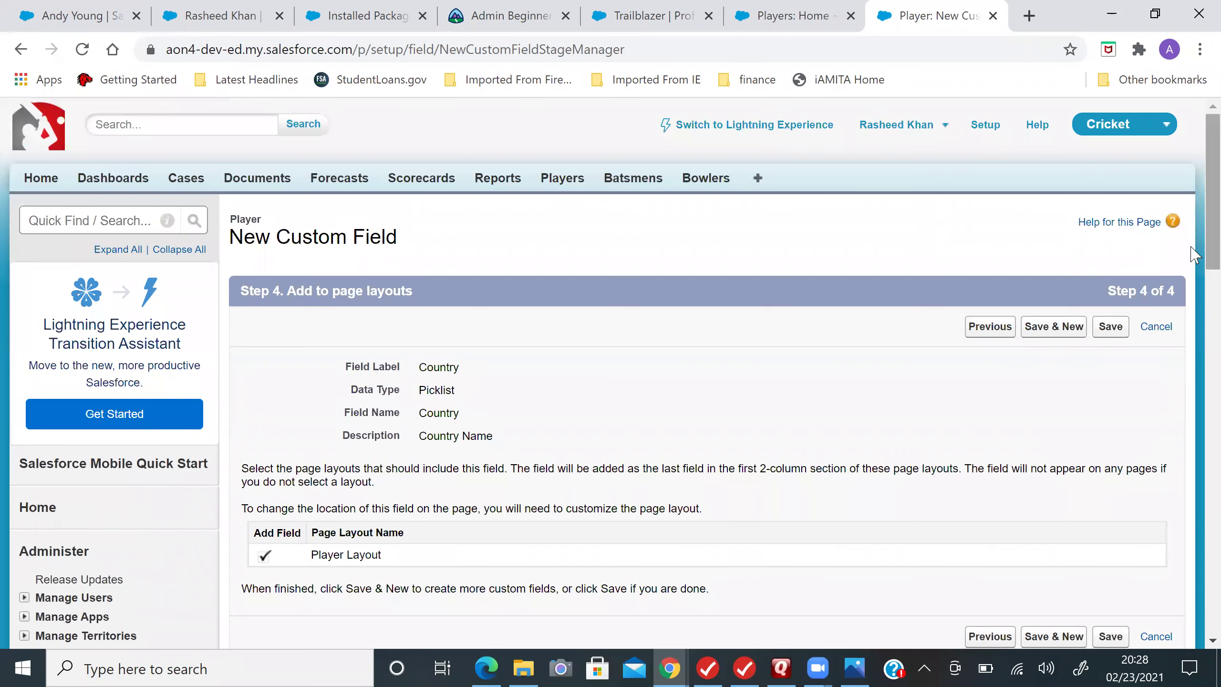
scroll(1195, 307, "down", 3)
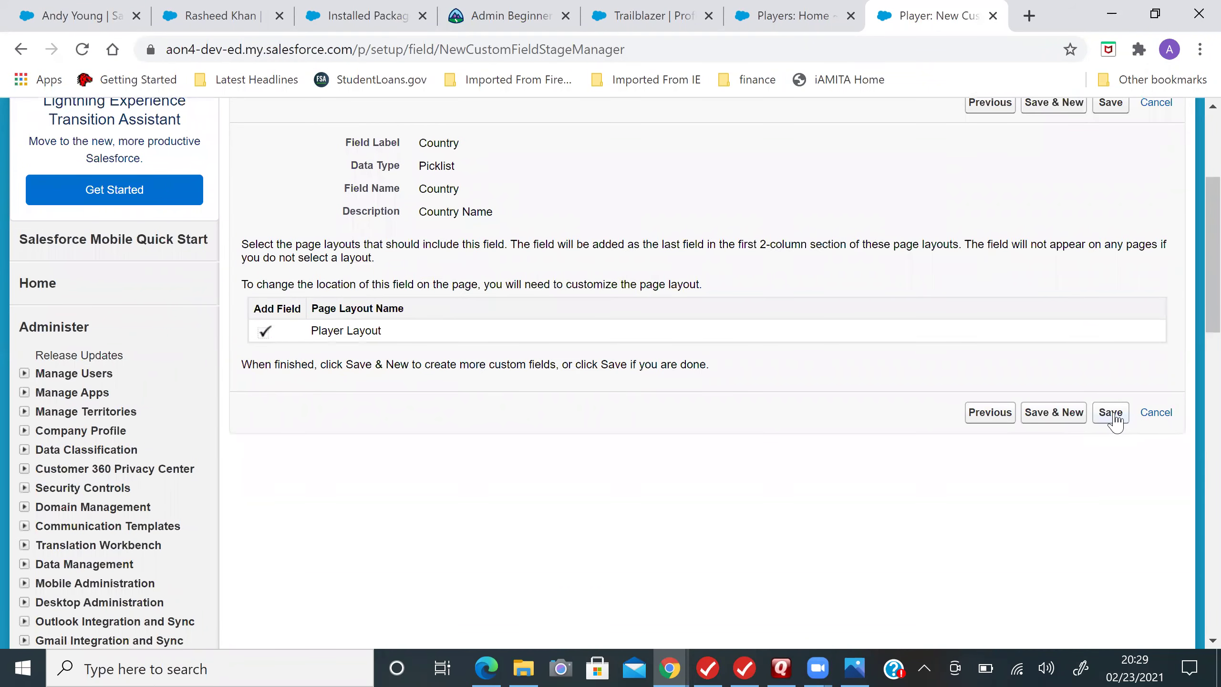
left_click(1113, 415)
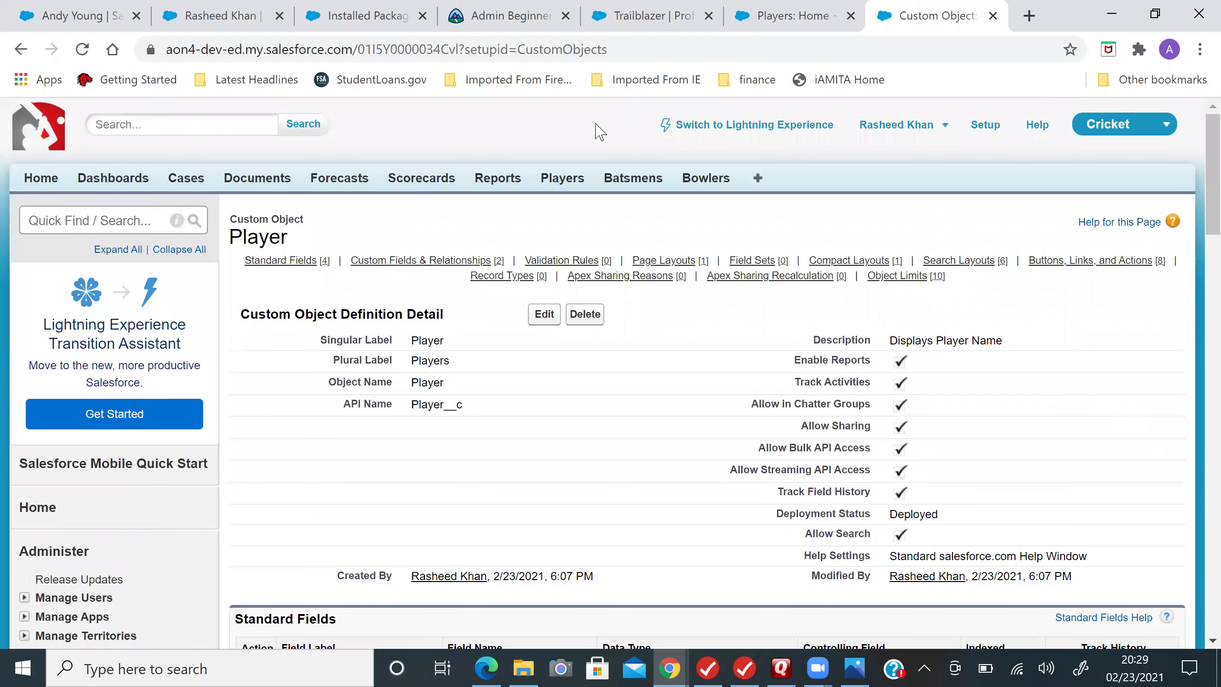
Step: Start a new player record, view the Country options, and set the player name to Sachin Tendulkar
left_click(565, 184)
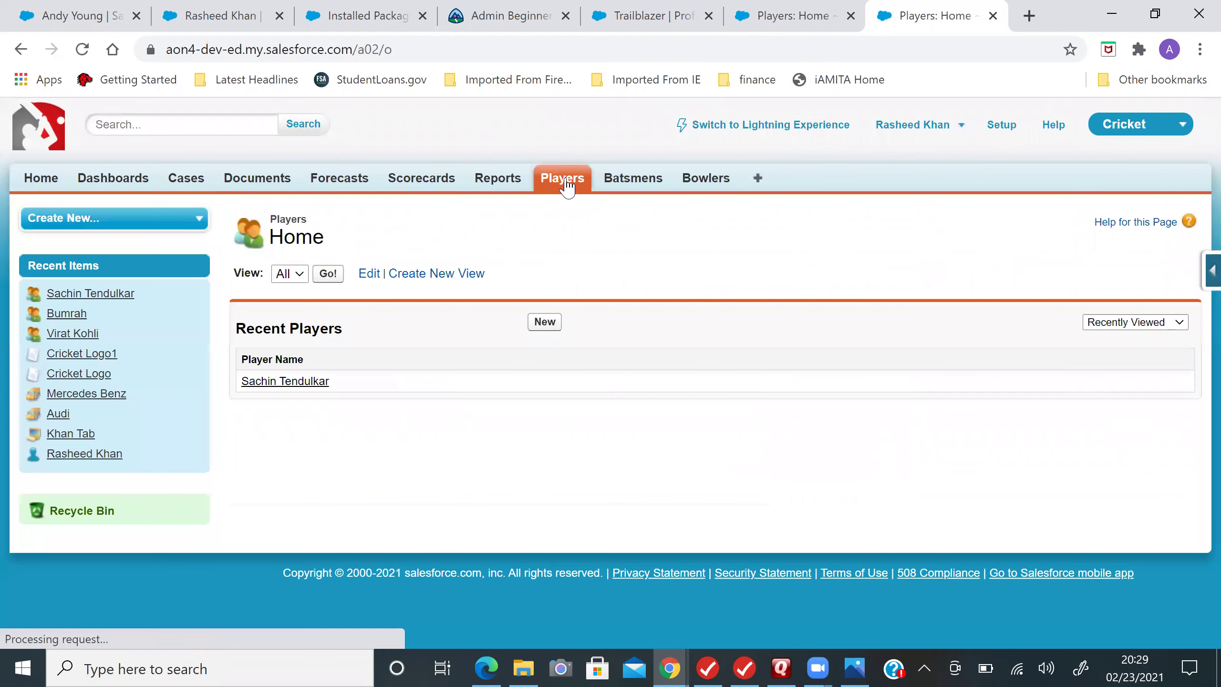
left_click(546, 322)
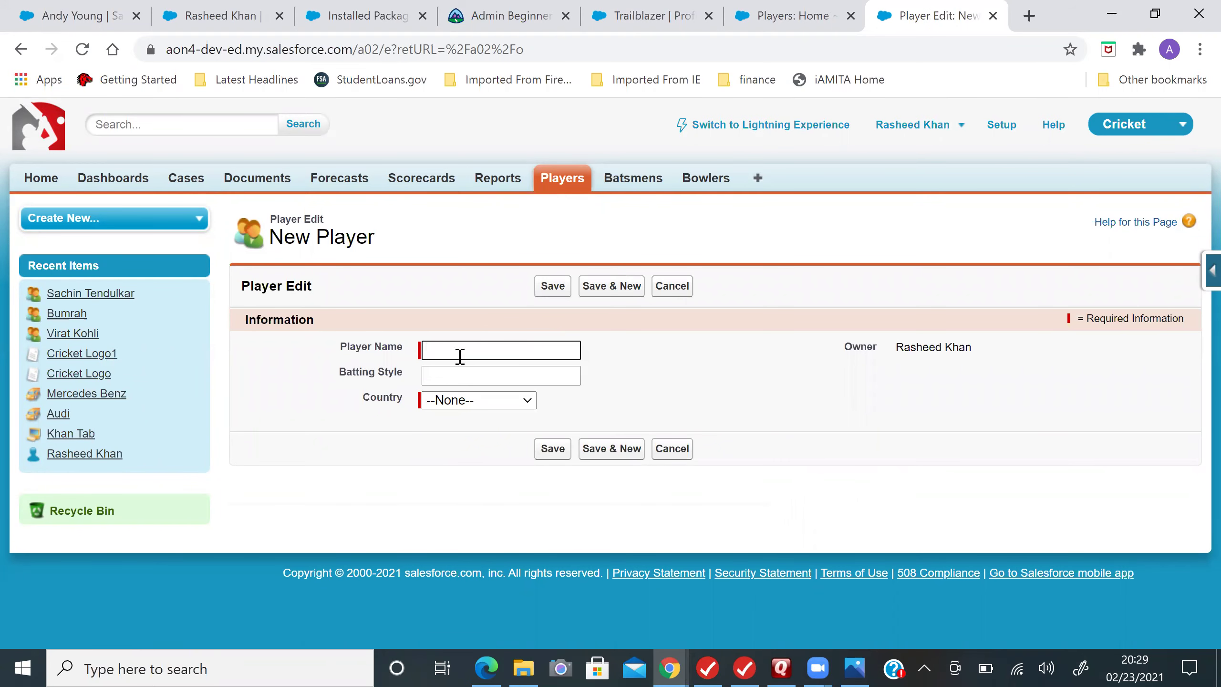
left_click(504, 405)
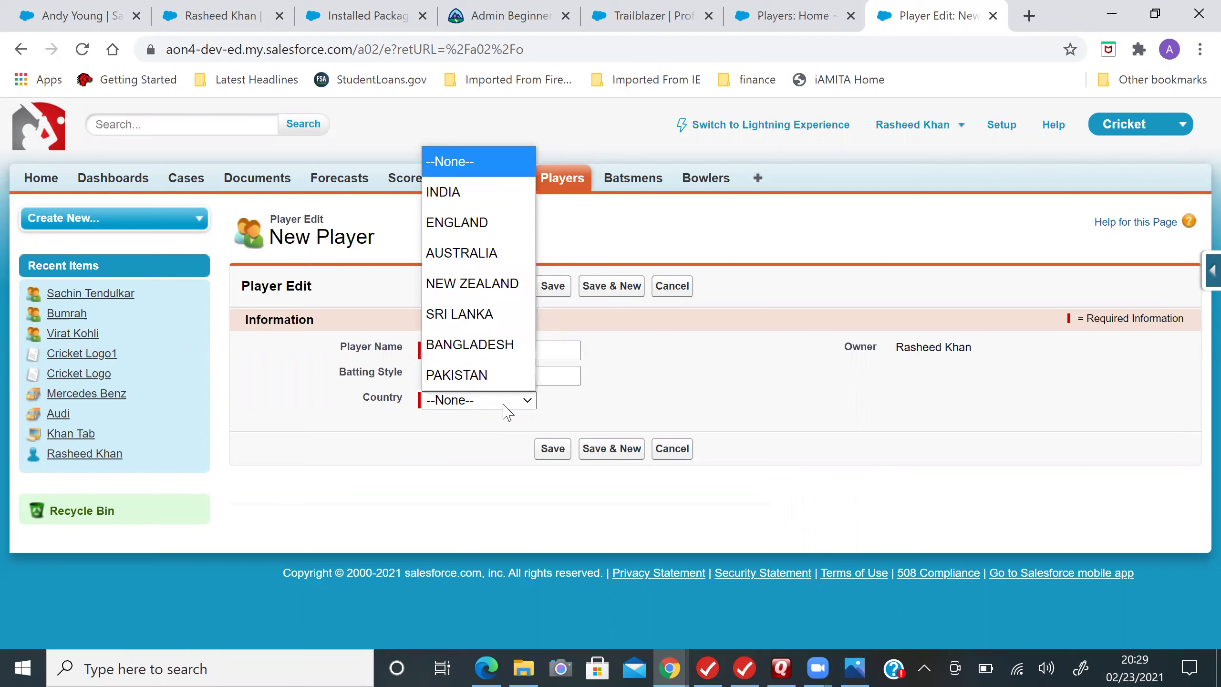
left_click(504, 407)
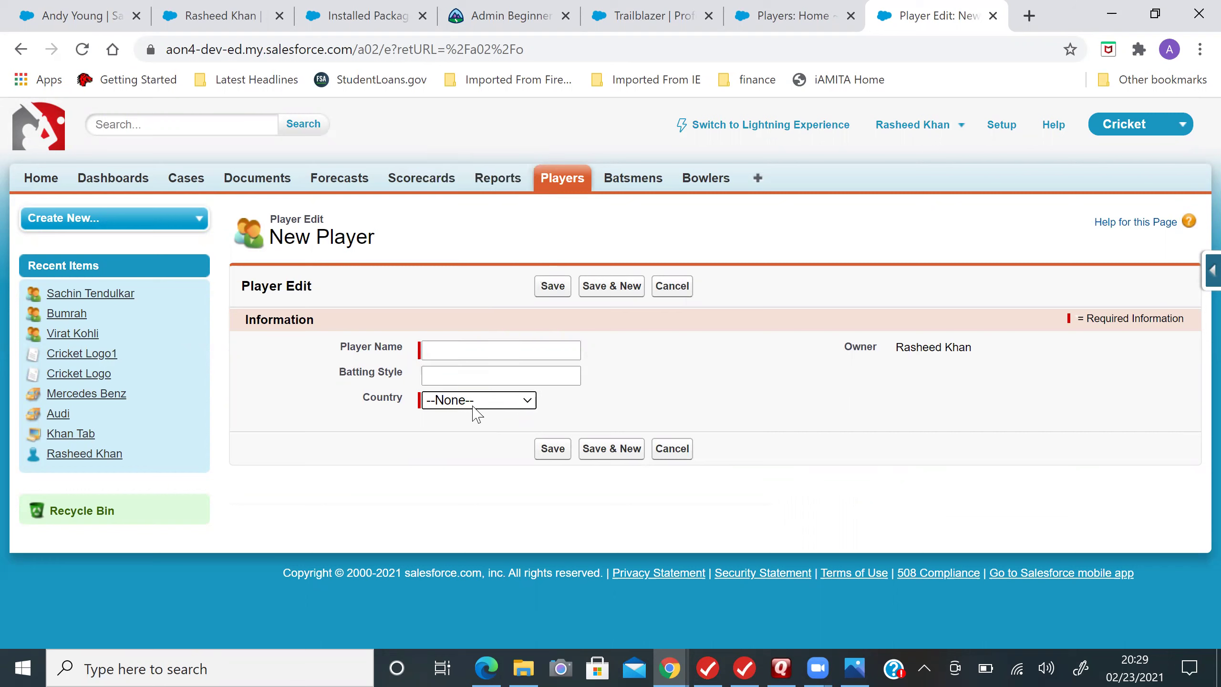
left_click(465, 351)
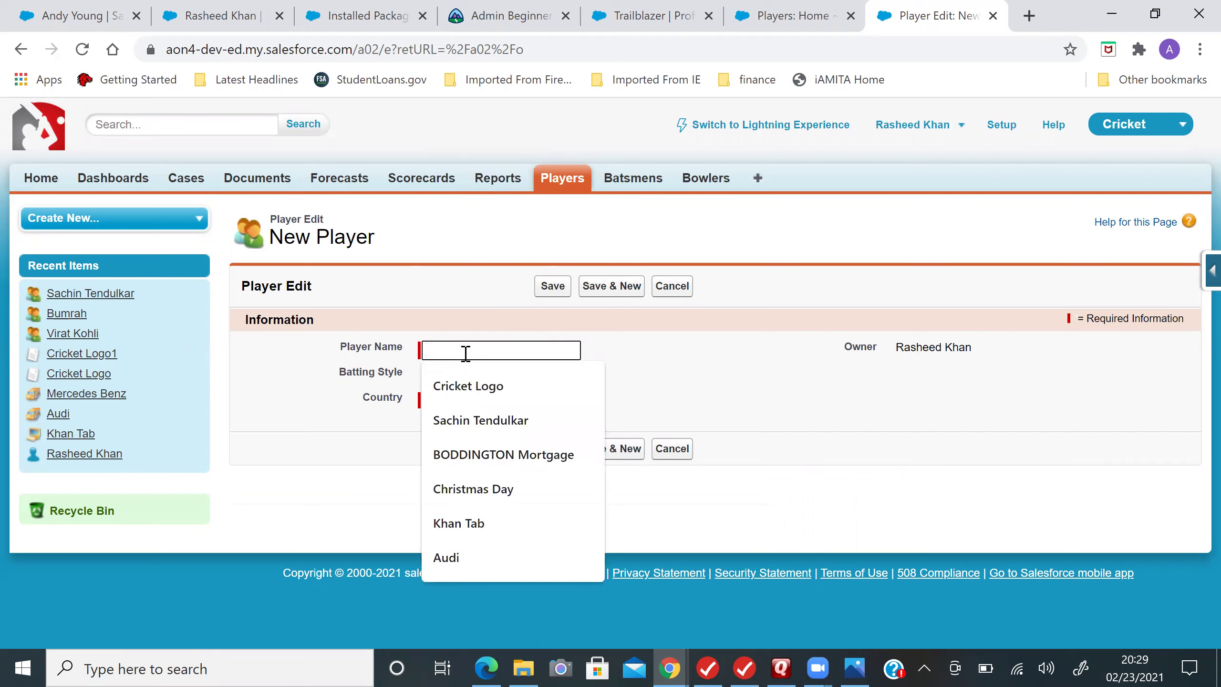
left_click(479, 423)
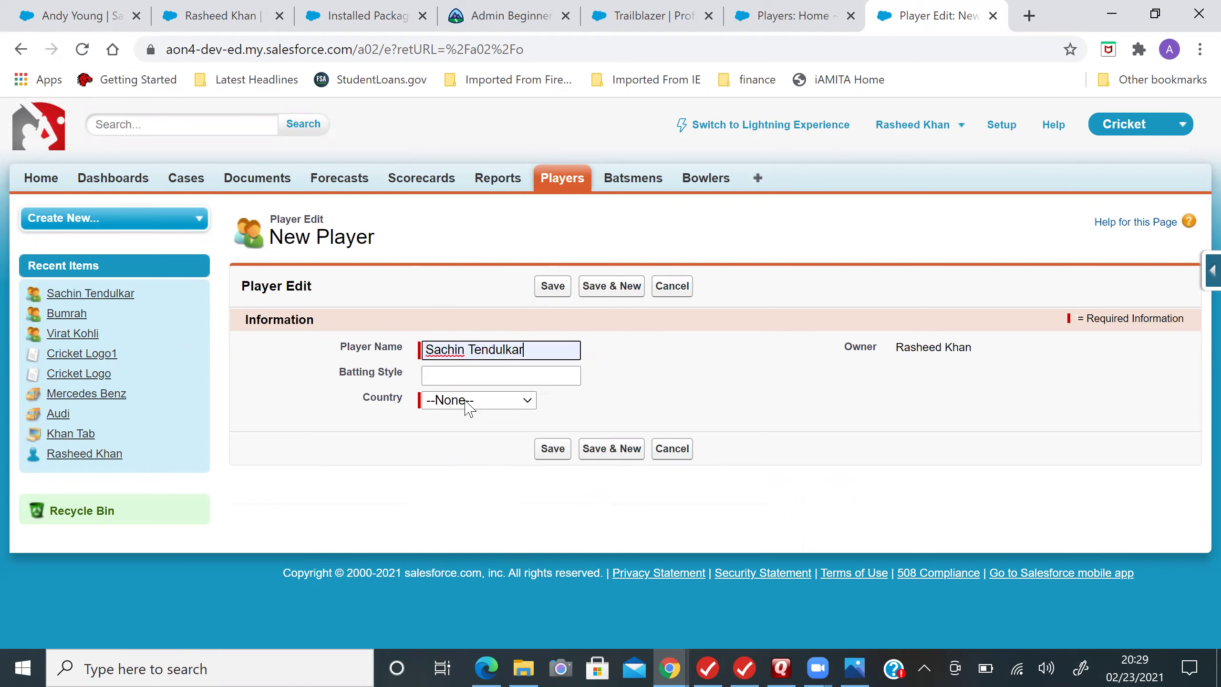
Step: Select INDIA as the Country, switch it back to --None--, and try to save the player
left_click(527, 401)
left_click(480, 188)
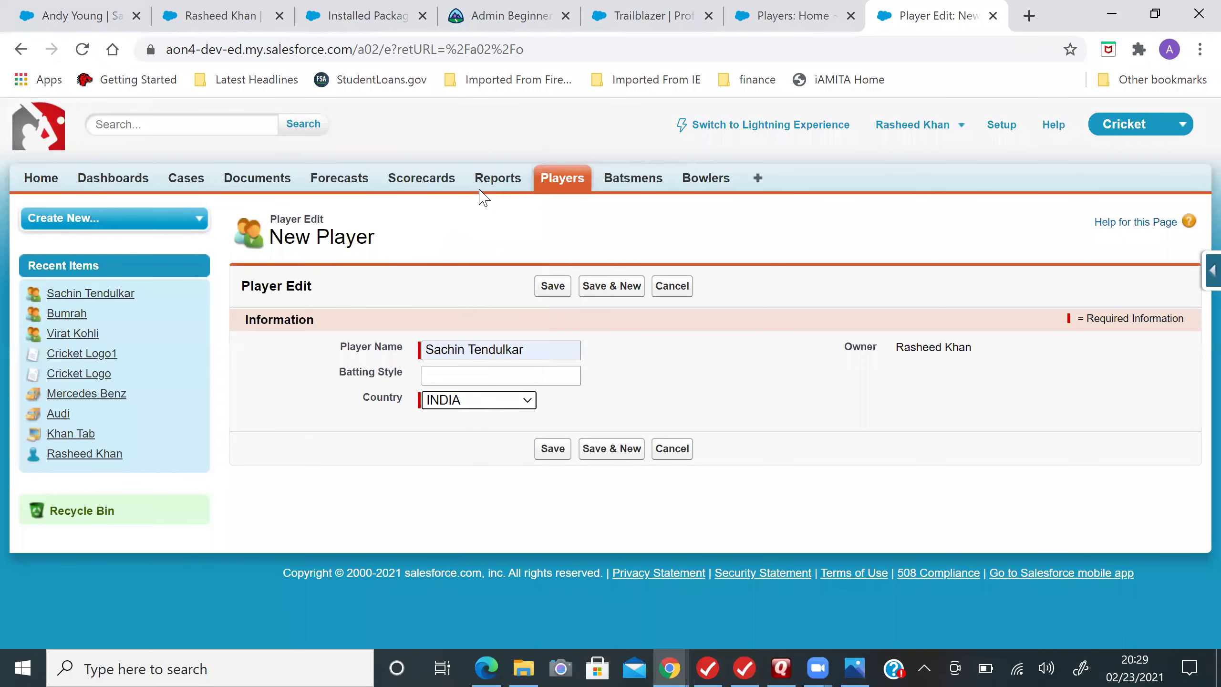
left_click(527, 402)
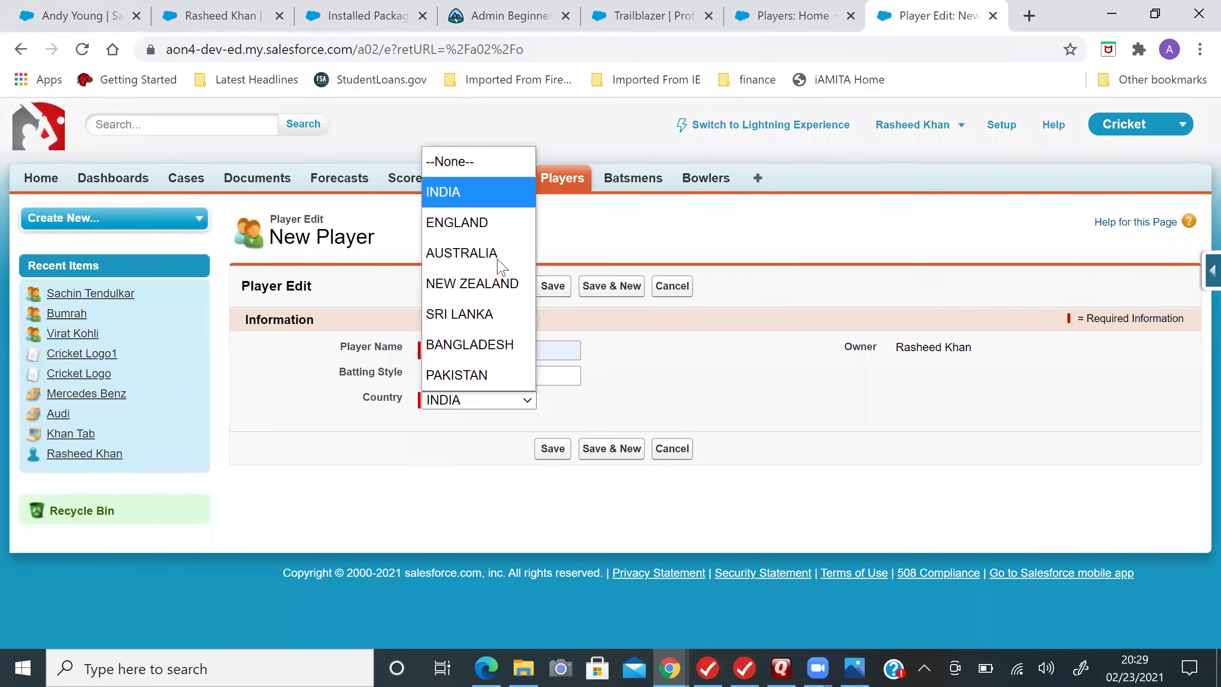
left_click(486, 165)
left_click(553, 450)
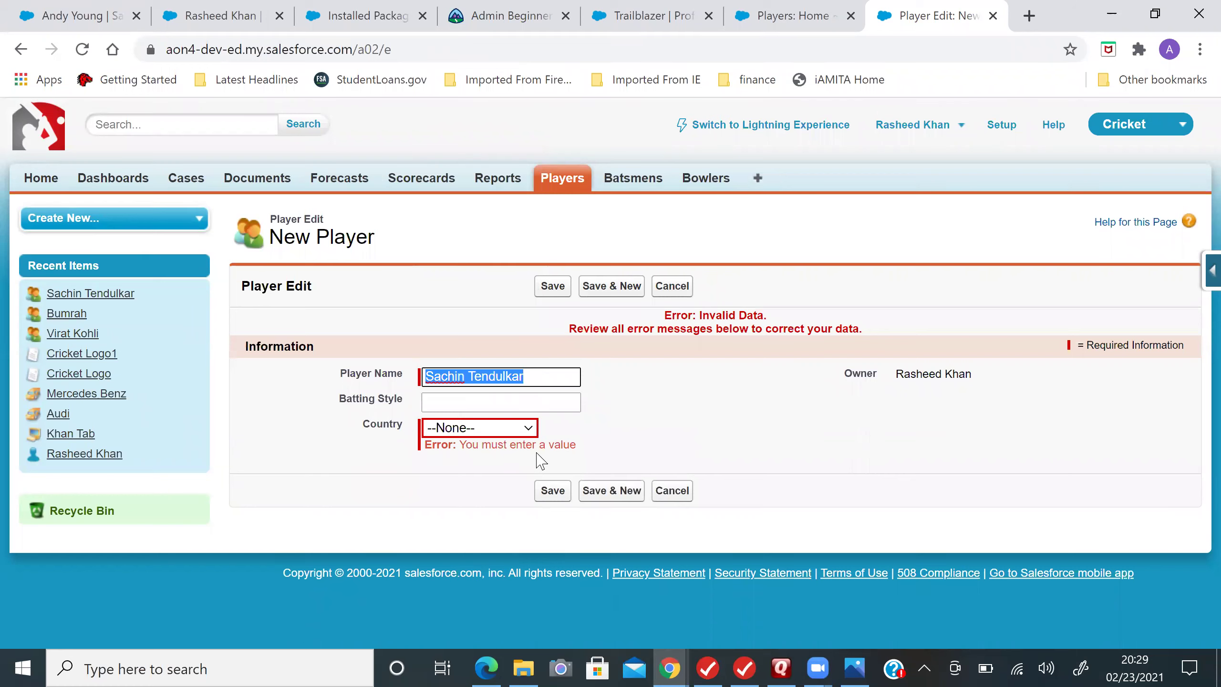
Step: Set the player's Country to INDIA and save the record
left_click(529, 429)
left_click(481, 227)
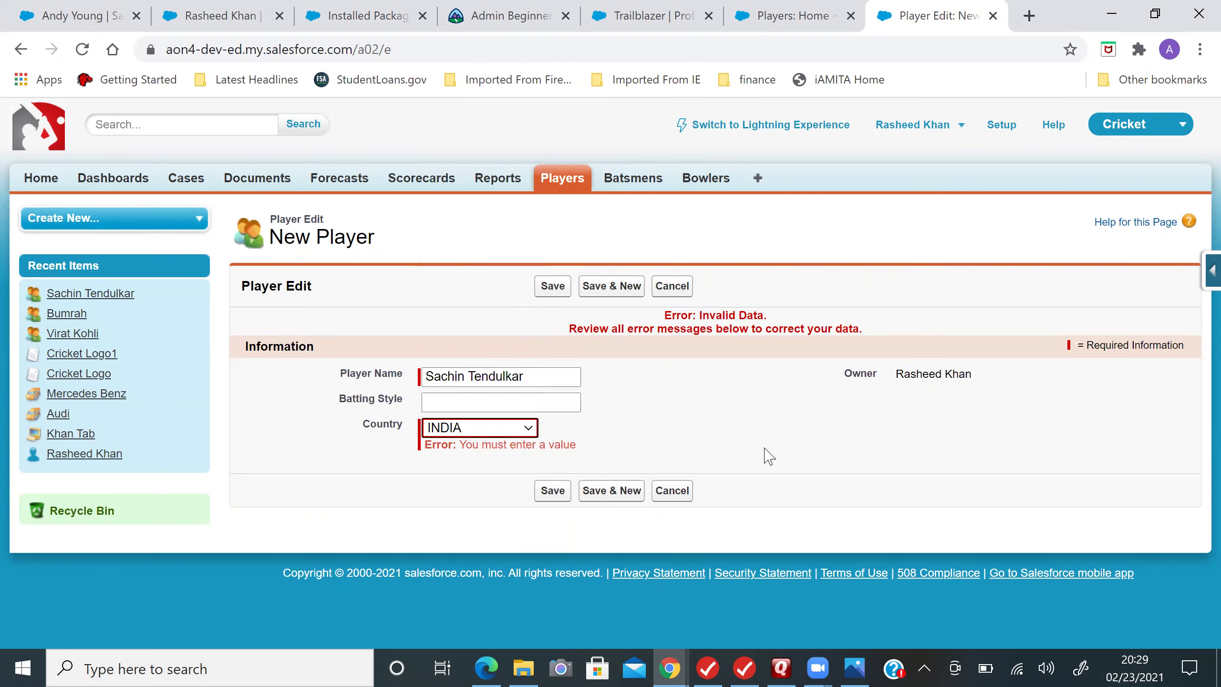
left_click(548, 491)
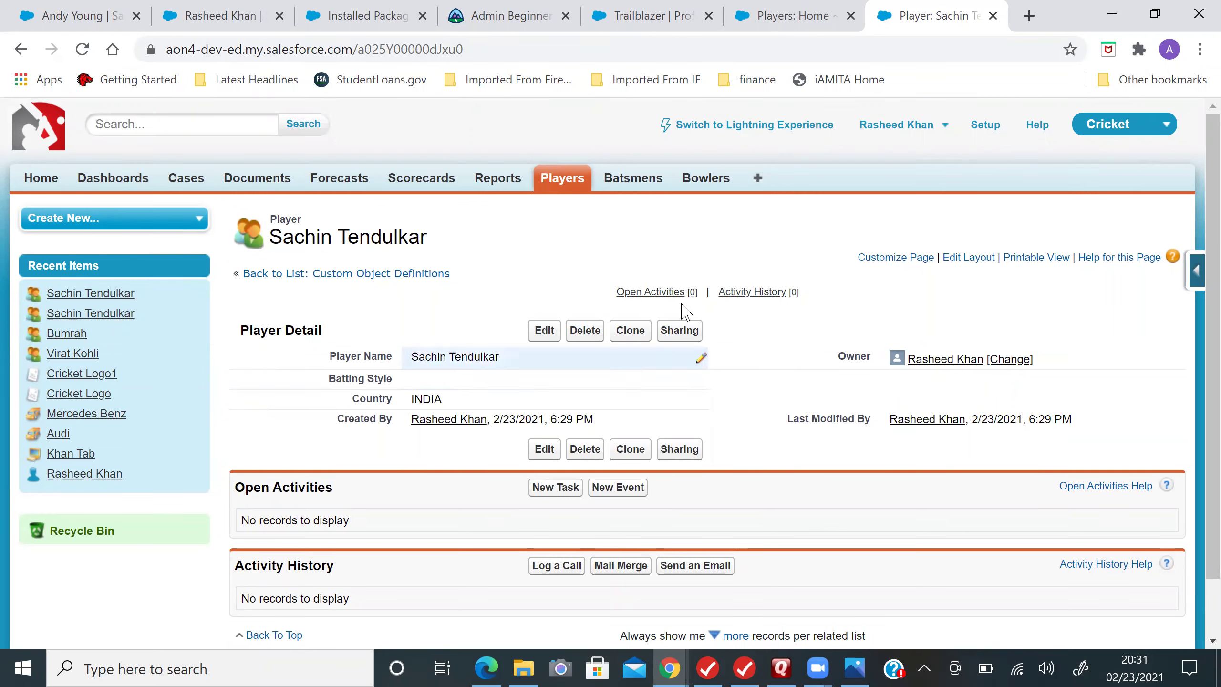
left_click(828, 663)
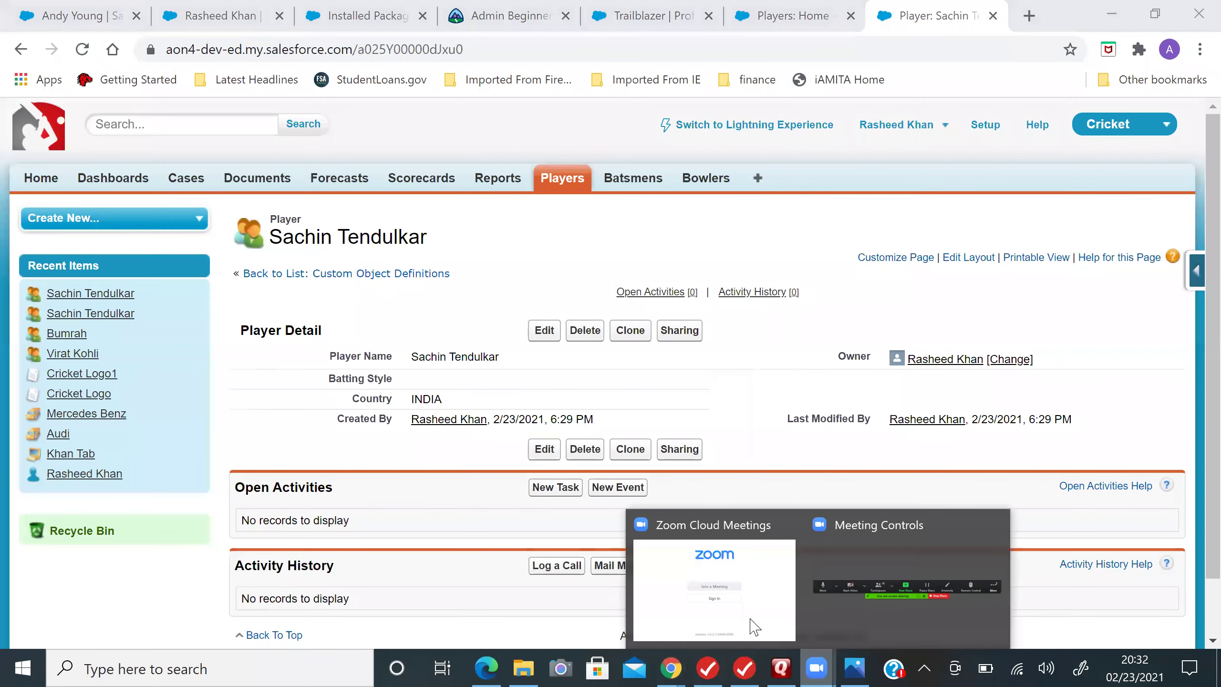
left_click(753, 626)
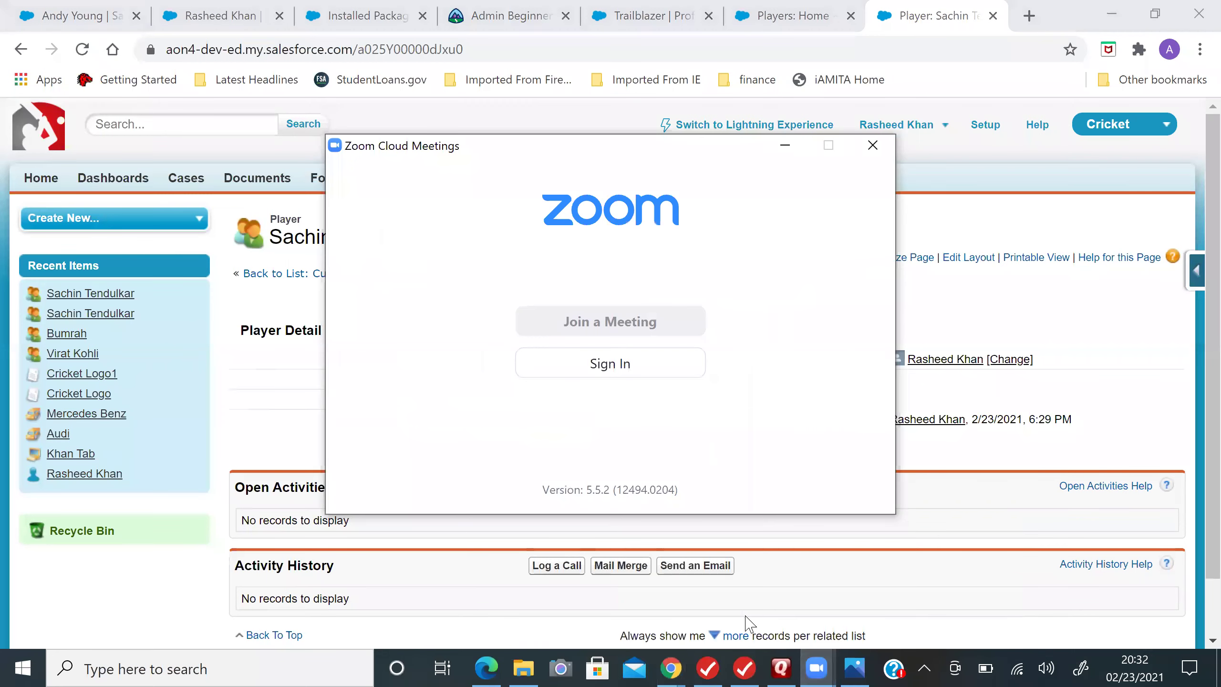
left_click(786, 146)
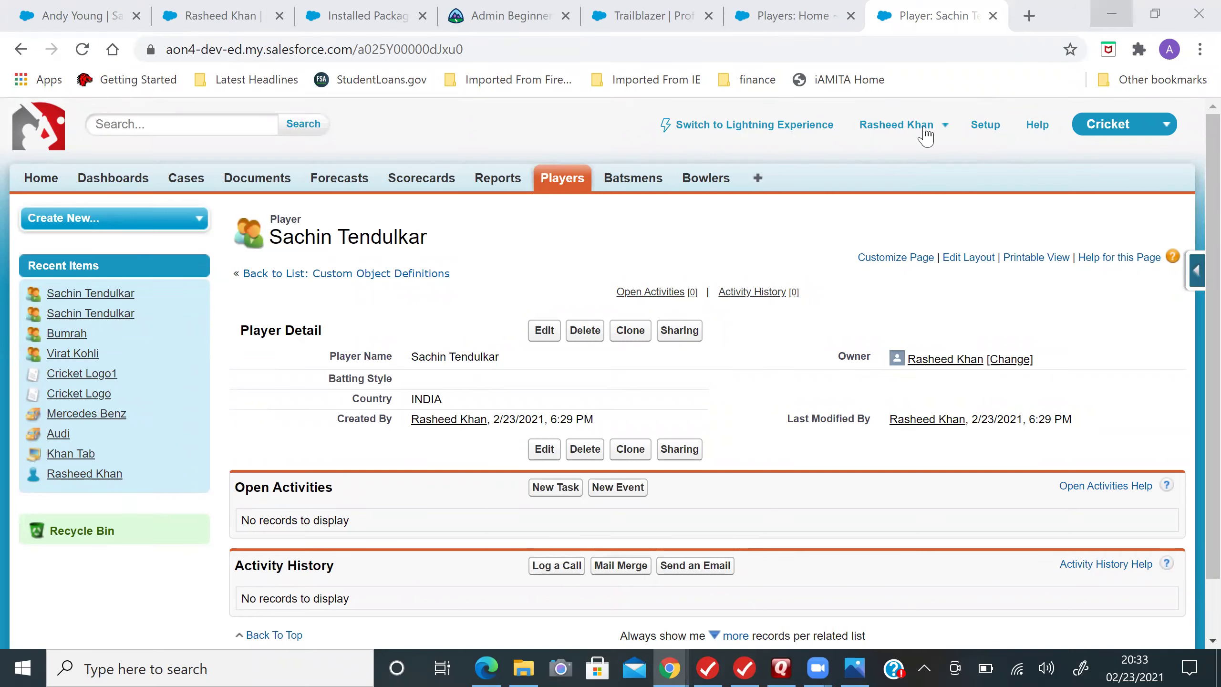
left_click_drag(850, 144, 779, 209)
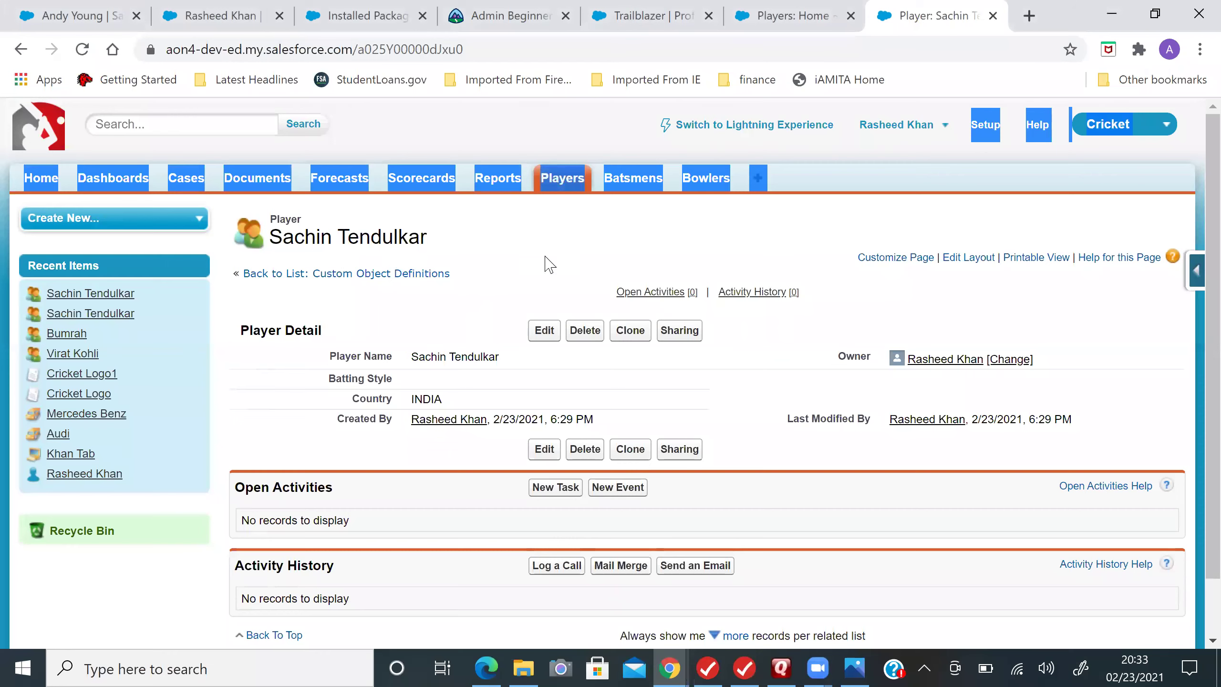
triple_click(503, 276)
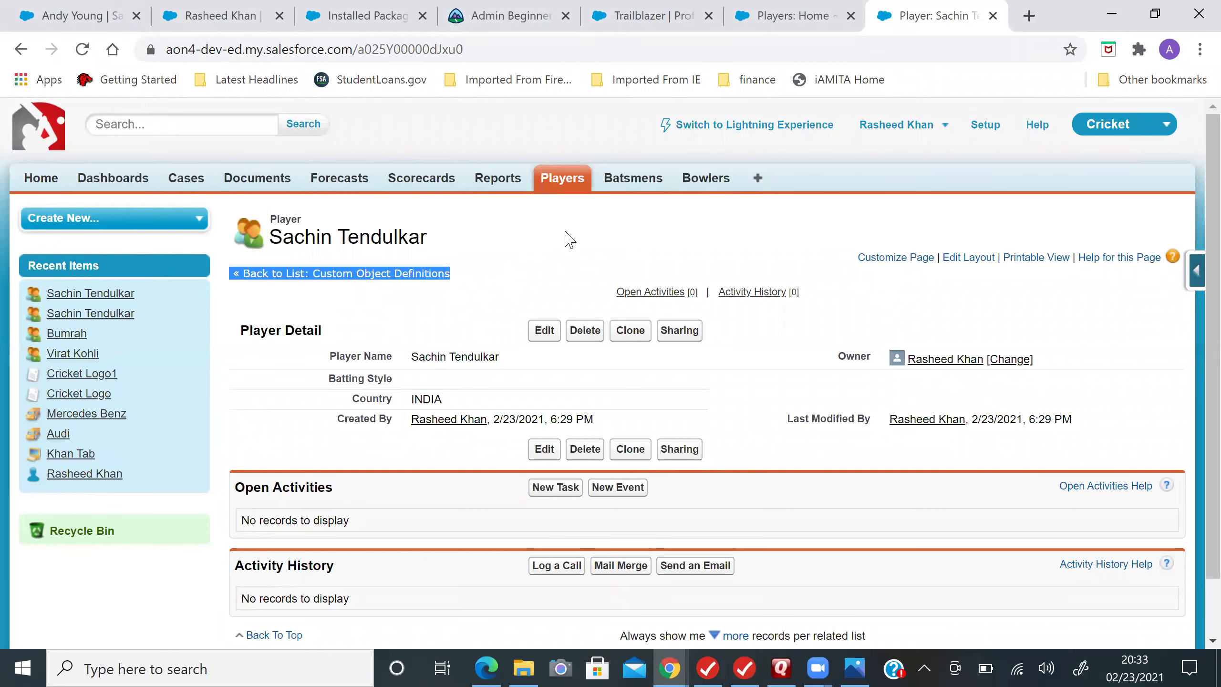
Step: View the Player object's field definitions and reopen the first Sachin Tendulkar record among the recent players
left_click(1196, 274)
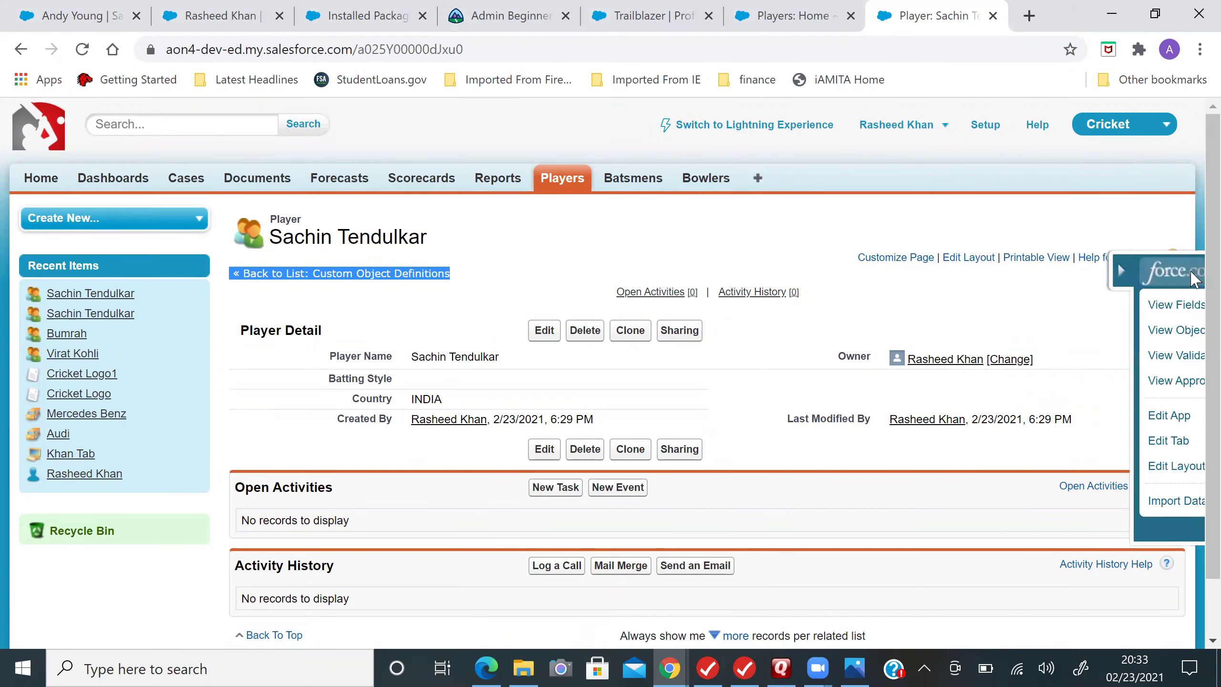
left_click(1034, 307)
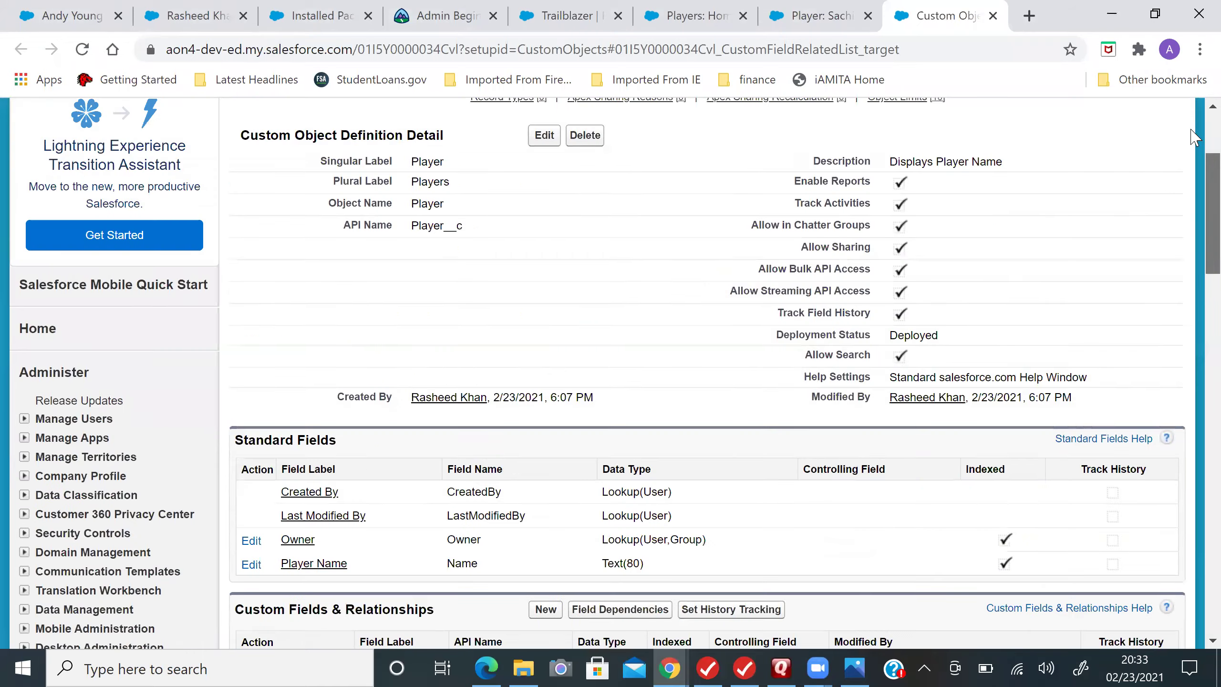
left_click(632, 183)
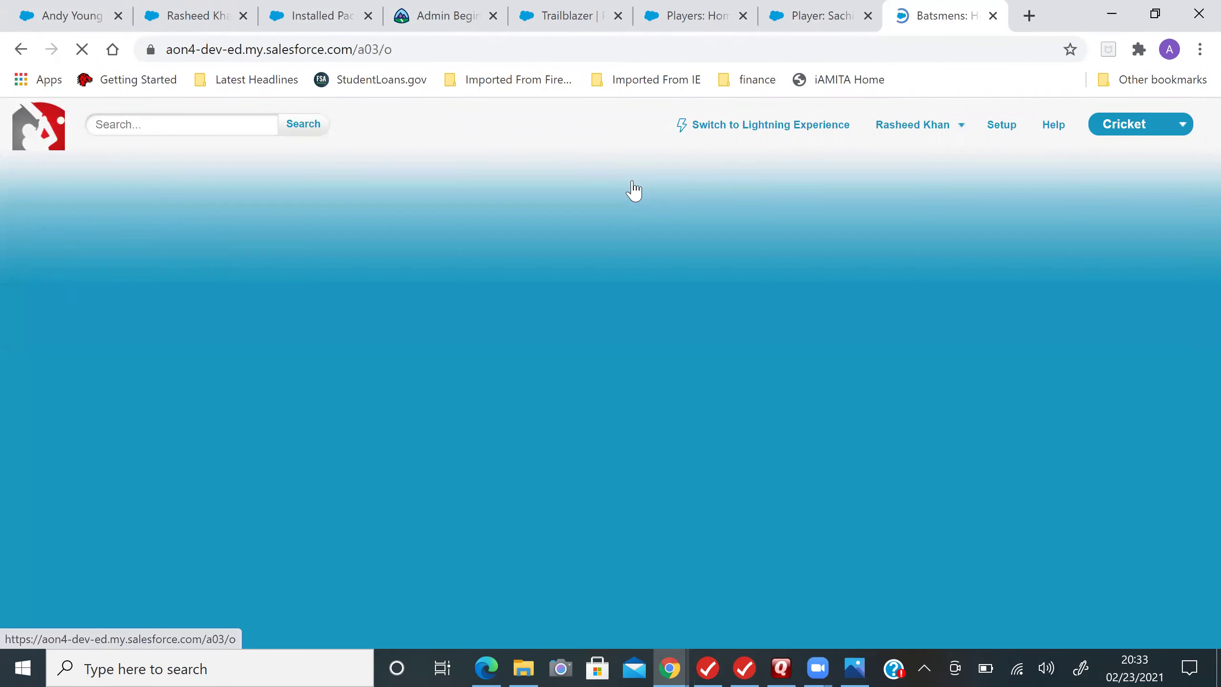
left_click(570, 183)
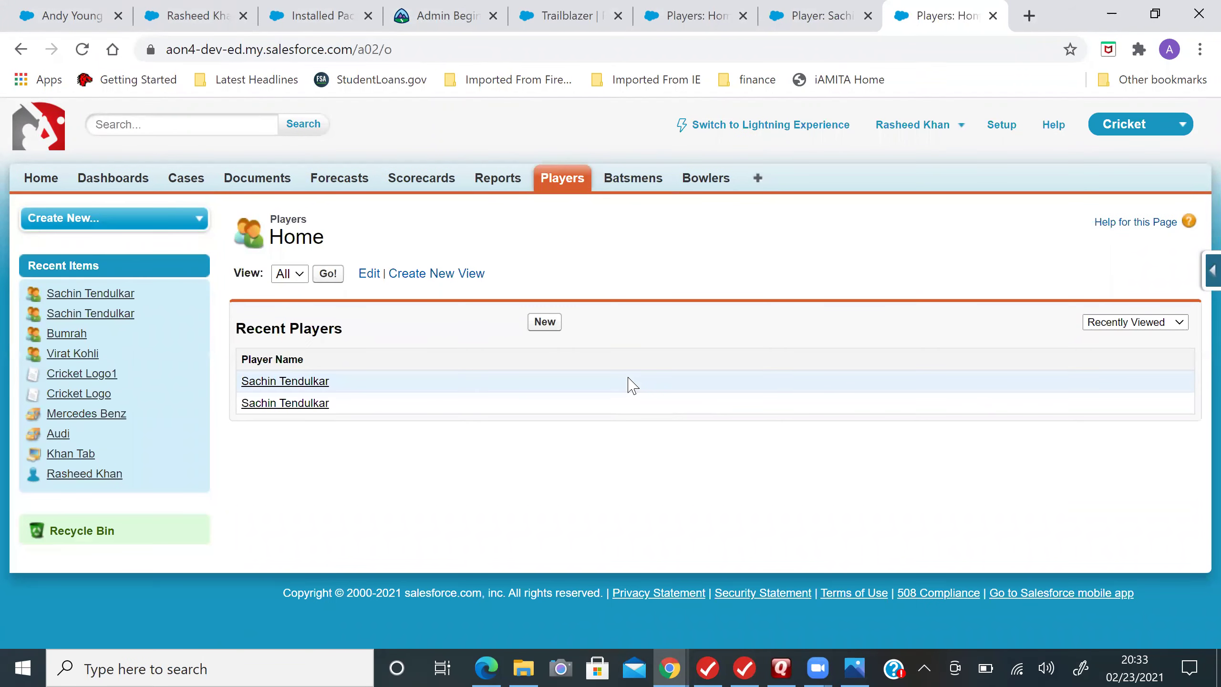
left_click(285, 382)
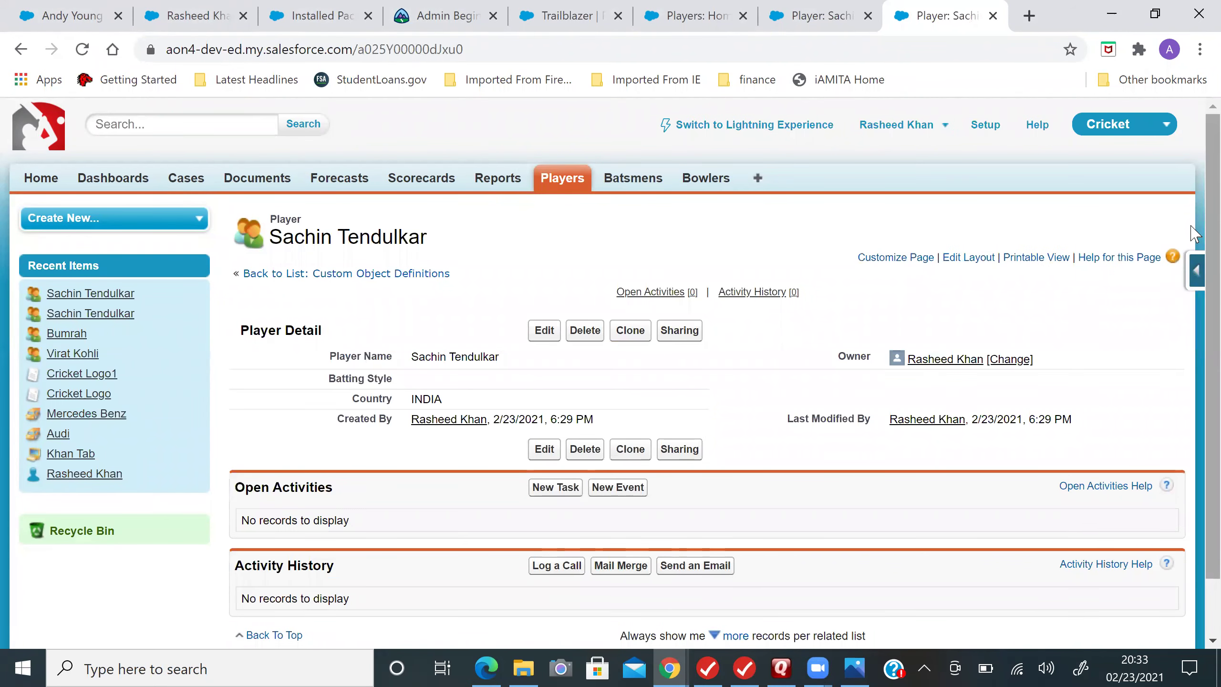
Step: Create a new Batsmen record with the name Virat Kohli and save it
left_click(639, 185)
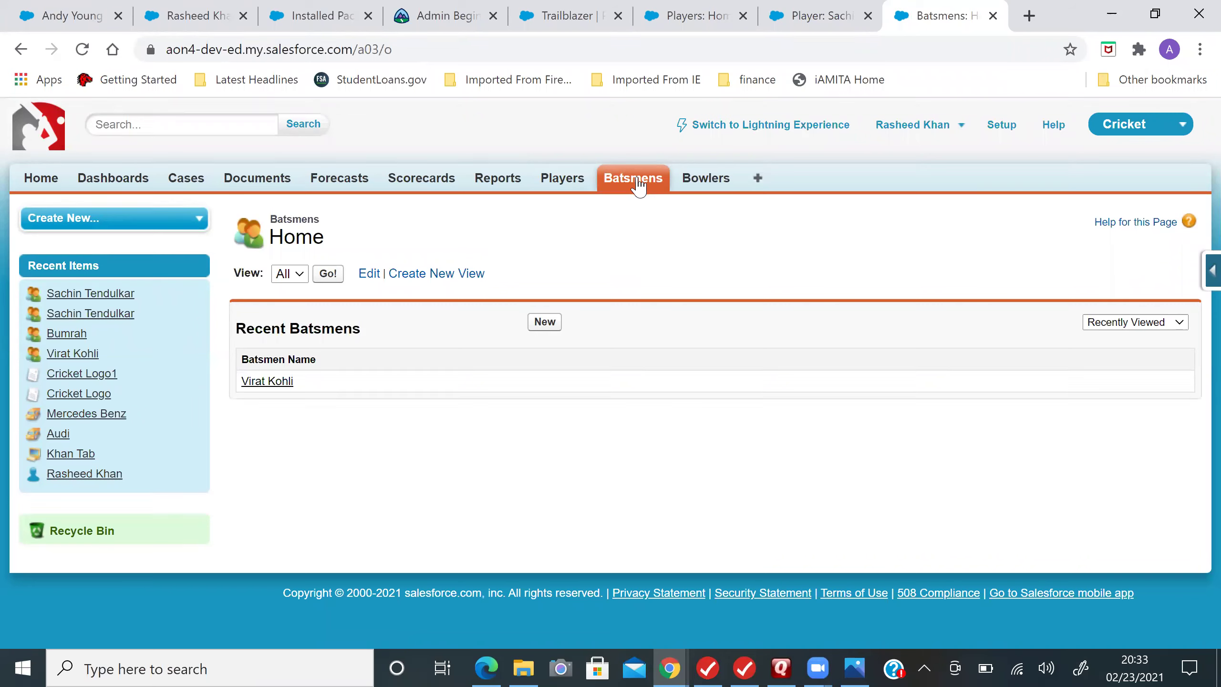
left_click(545, 321)
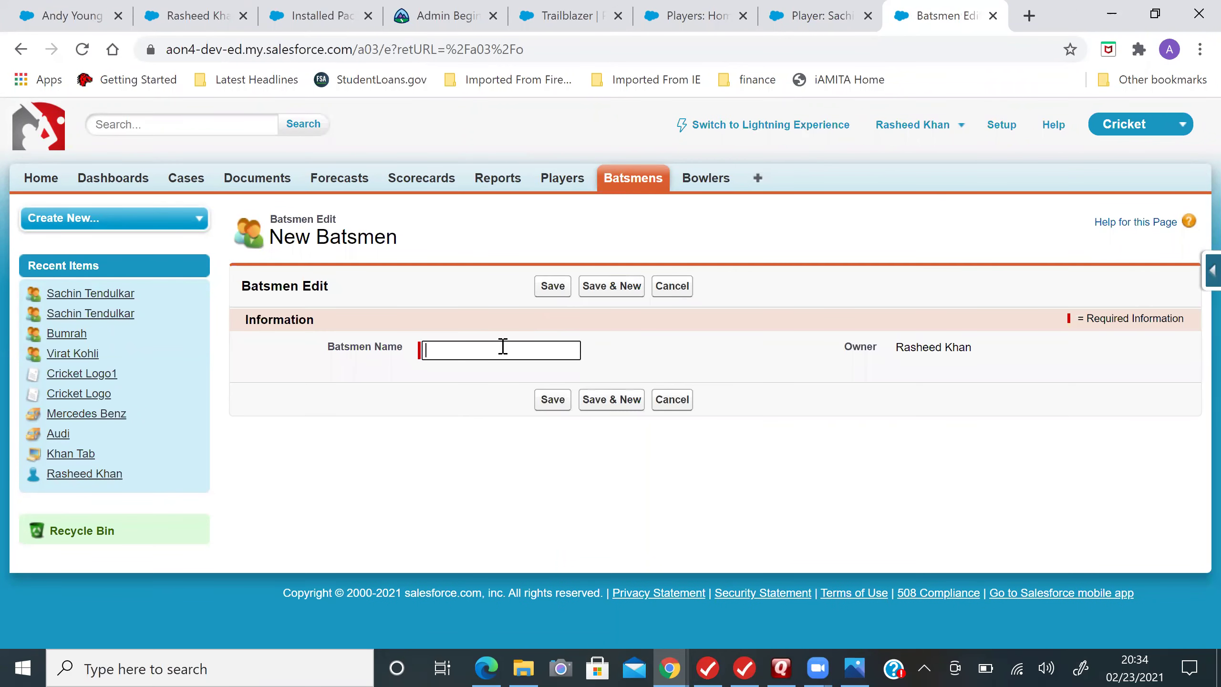
left_click(503, 347)
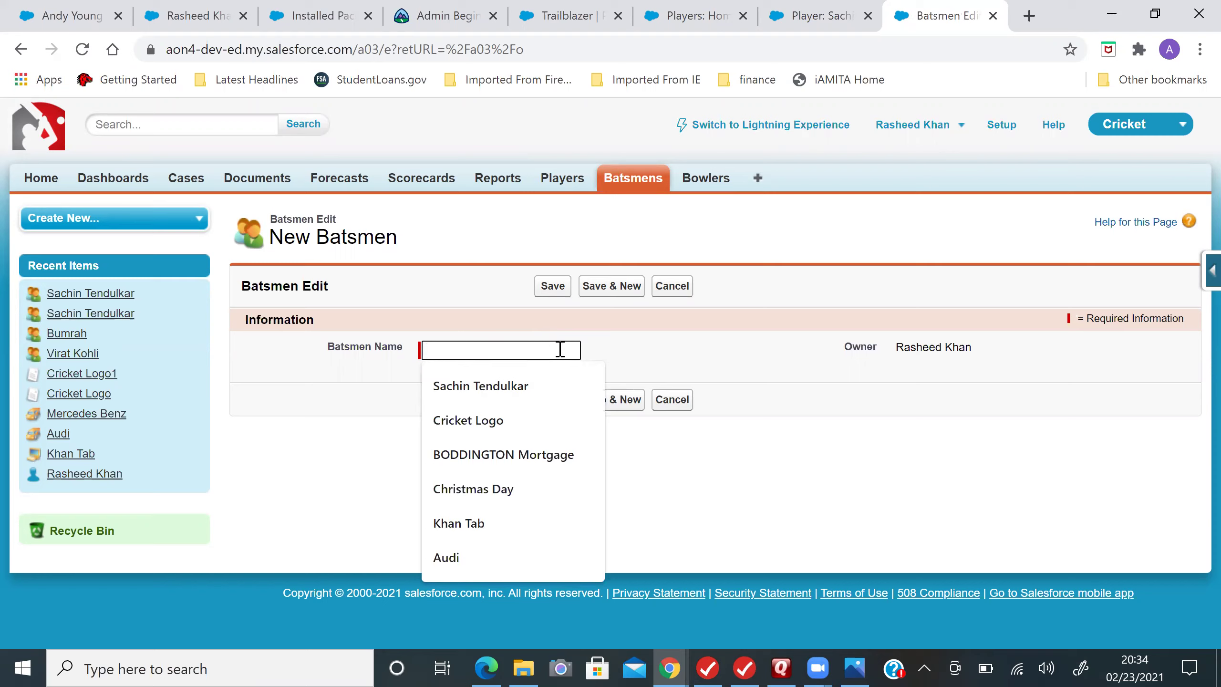
left_click(687, 346)
left_click(524, 348)
type("Virat")
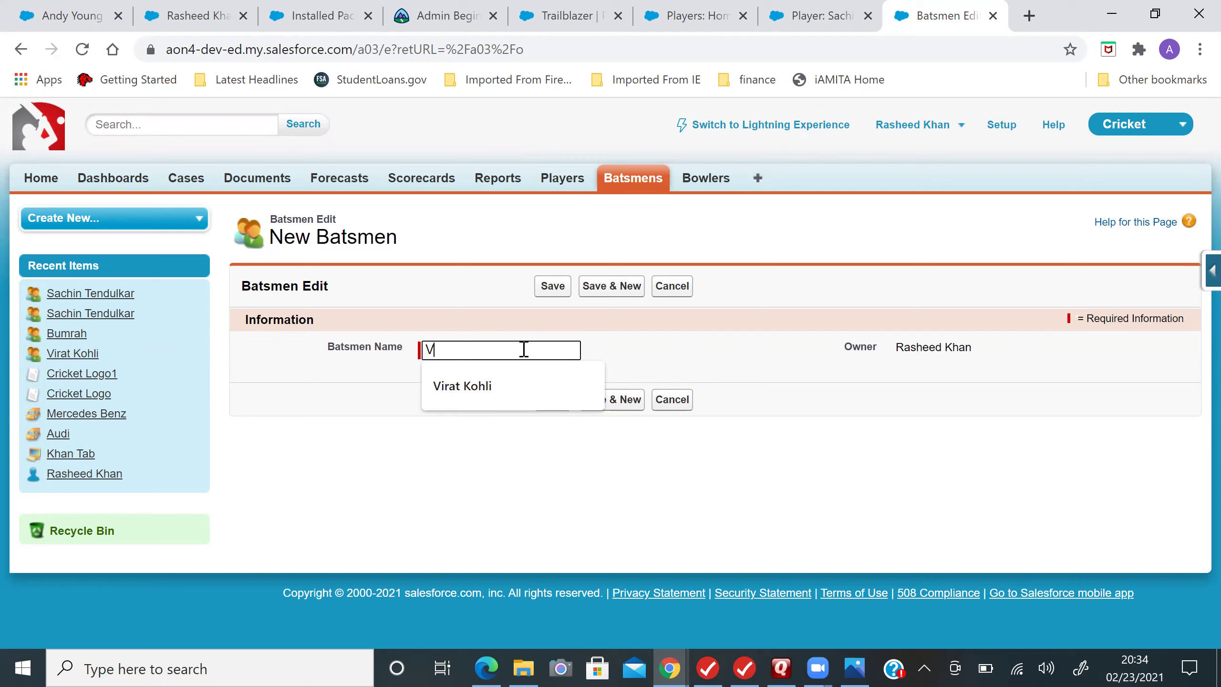
key("Down")
key("Return")
left_click(551, 402)
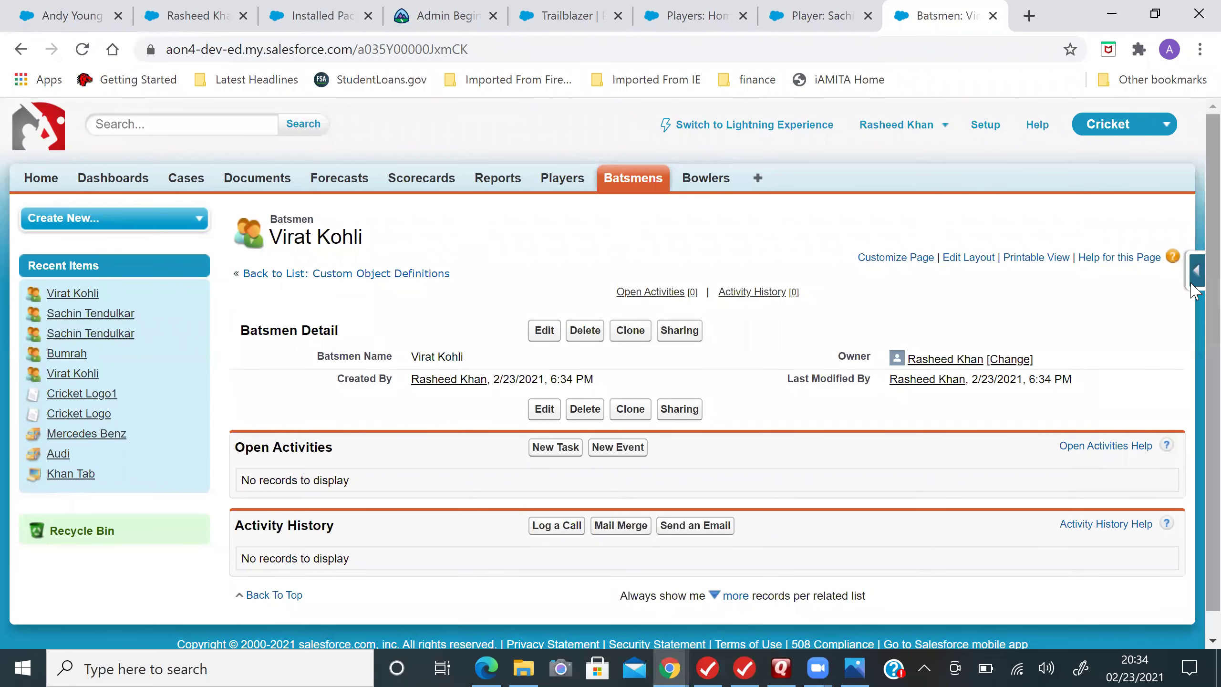
Step: Open the second Virat Kohli record in the recent Batsmens list and delete it
scroll(1195, 291, "down", 2)
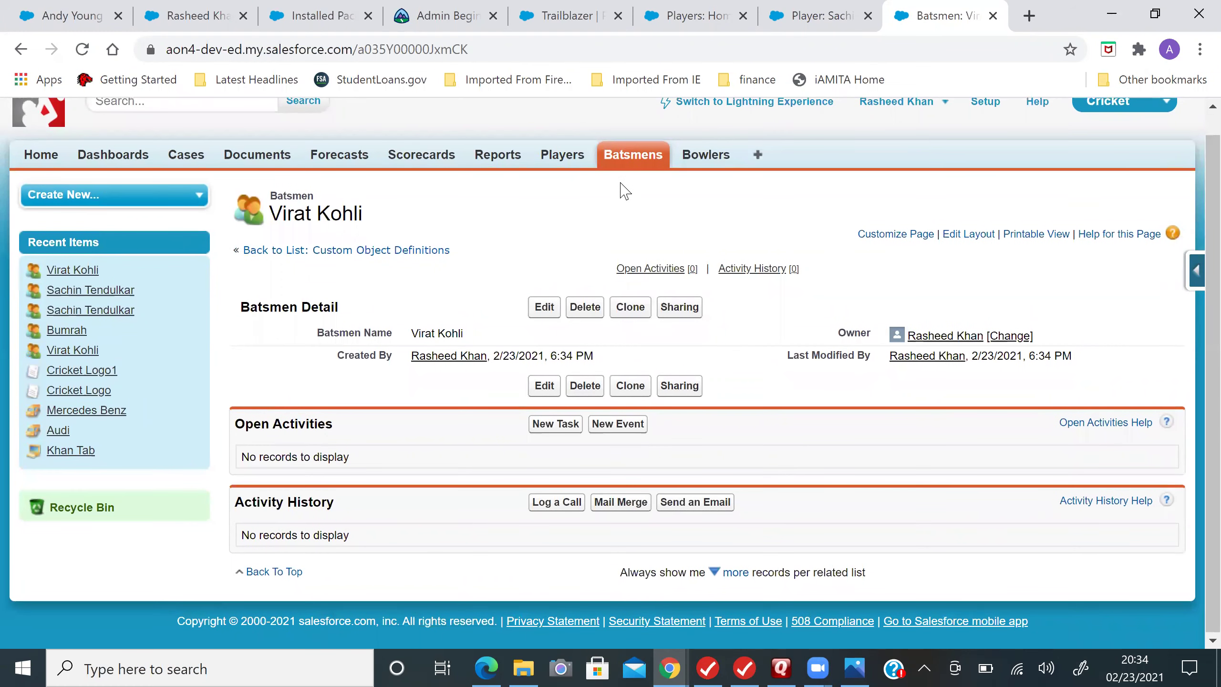
left_click(631, 163)
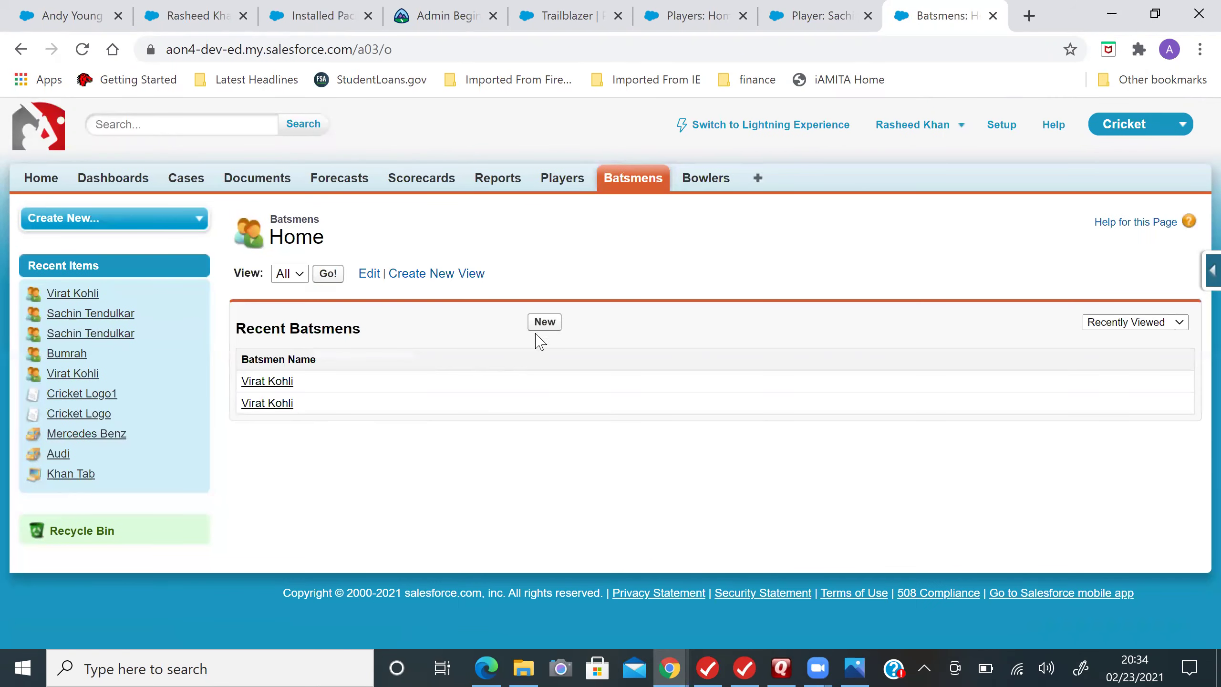
left_click(267, 407)
right_click(267, 407)
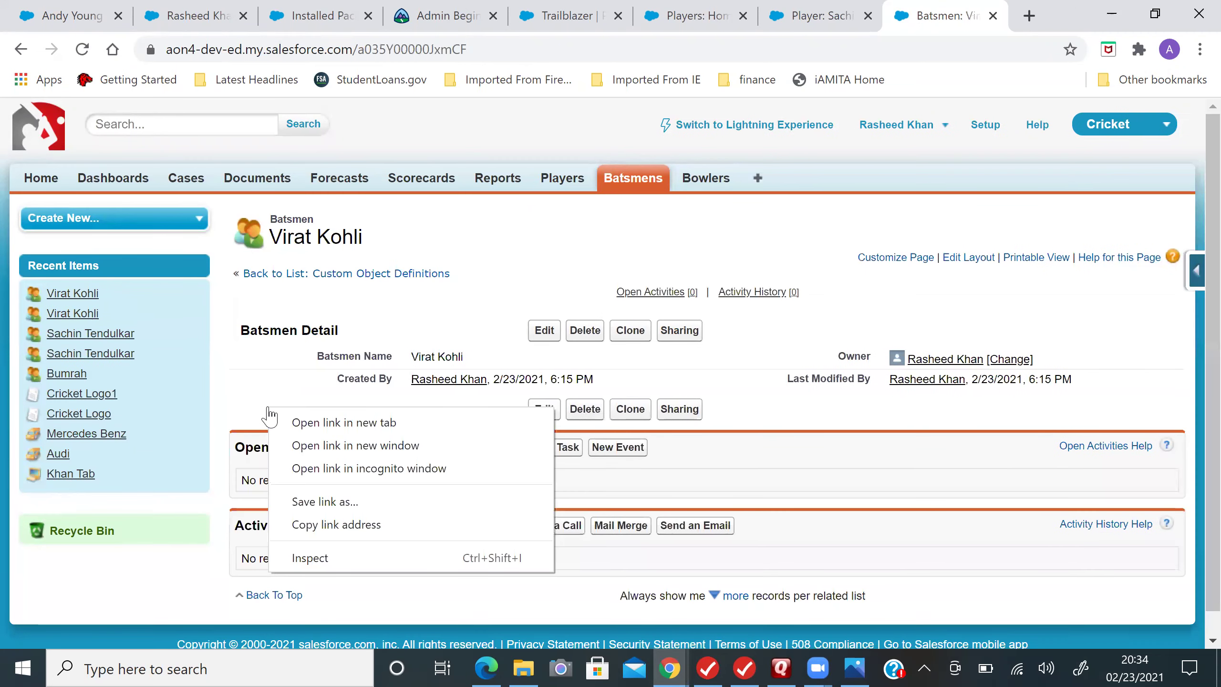
left_click(276, 361)
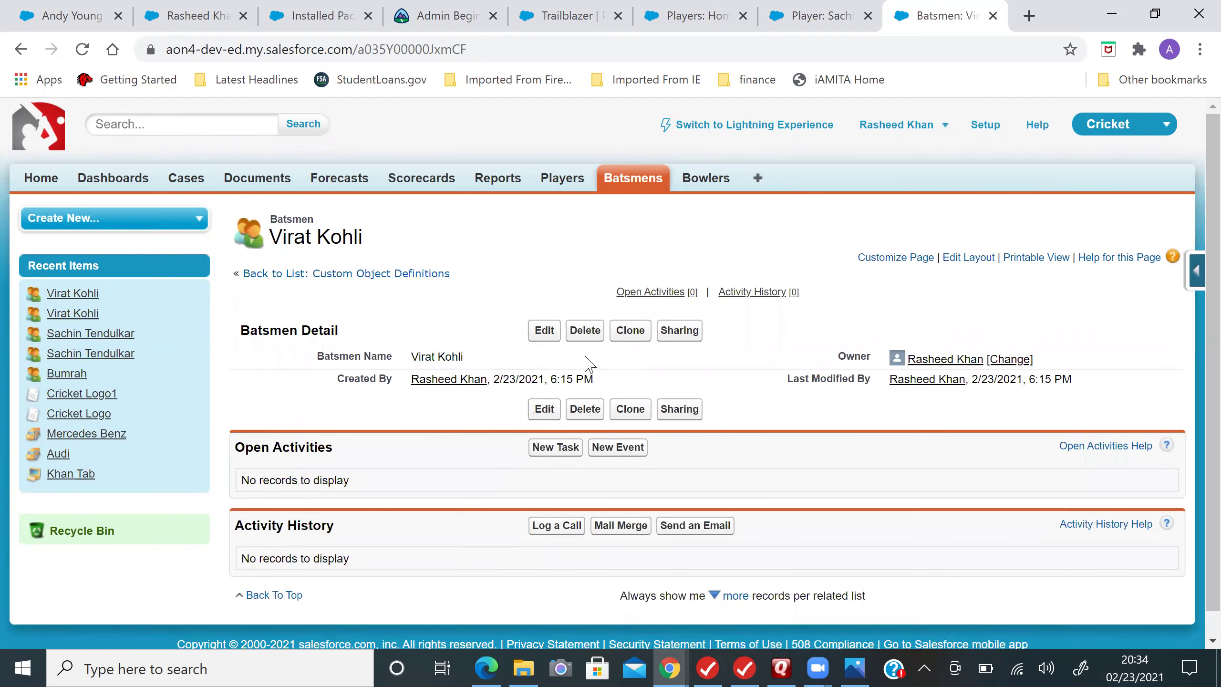
left_click(553, 332)
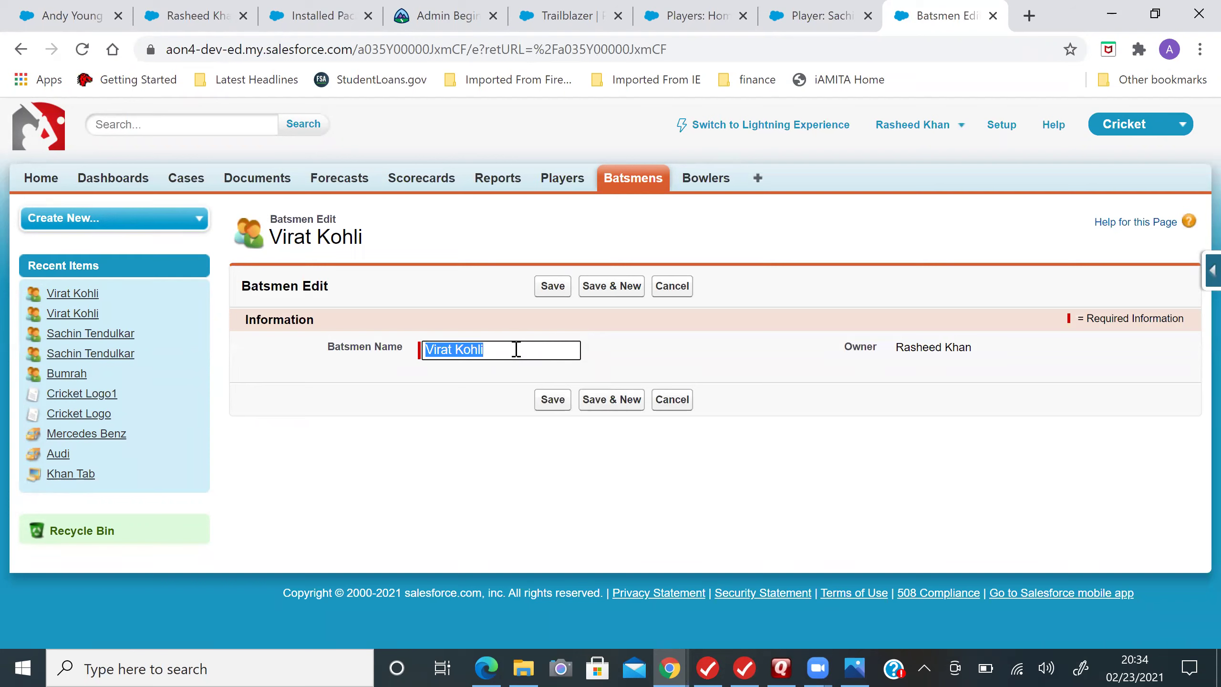
left_click(685, 406)
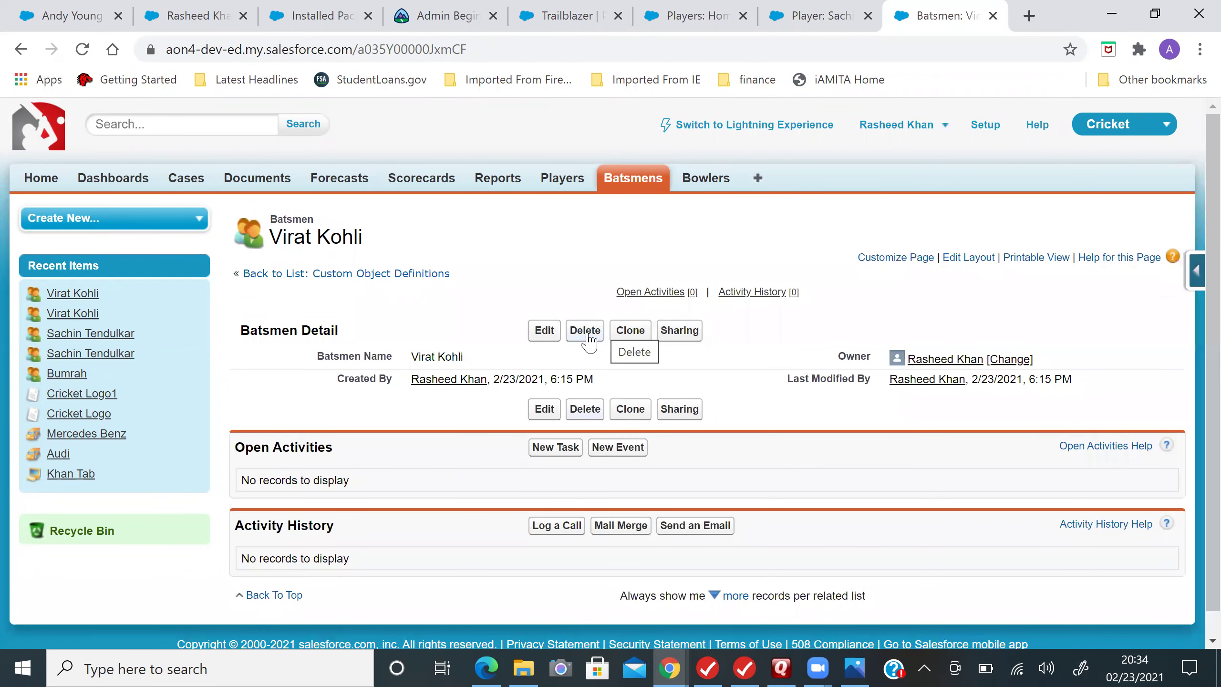
left_click(586, 331)
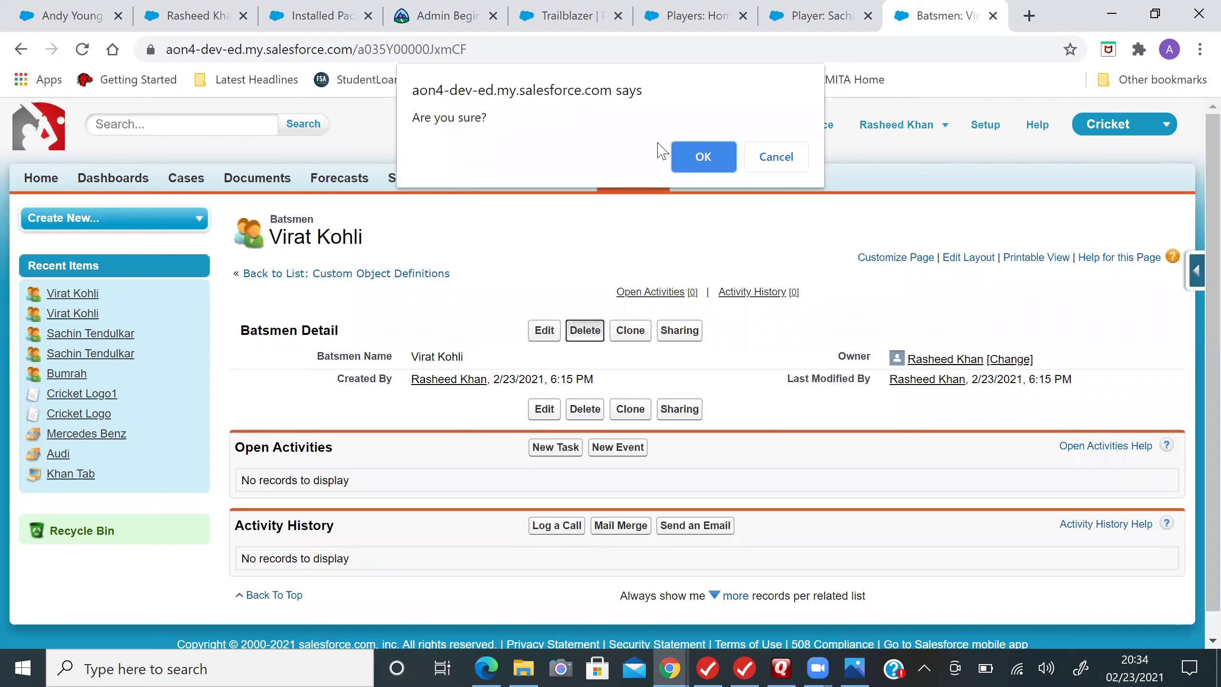
left_click(705, 156)
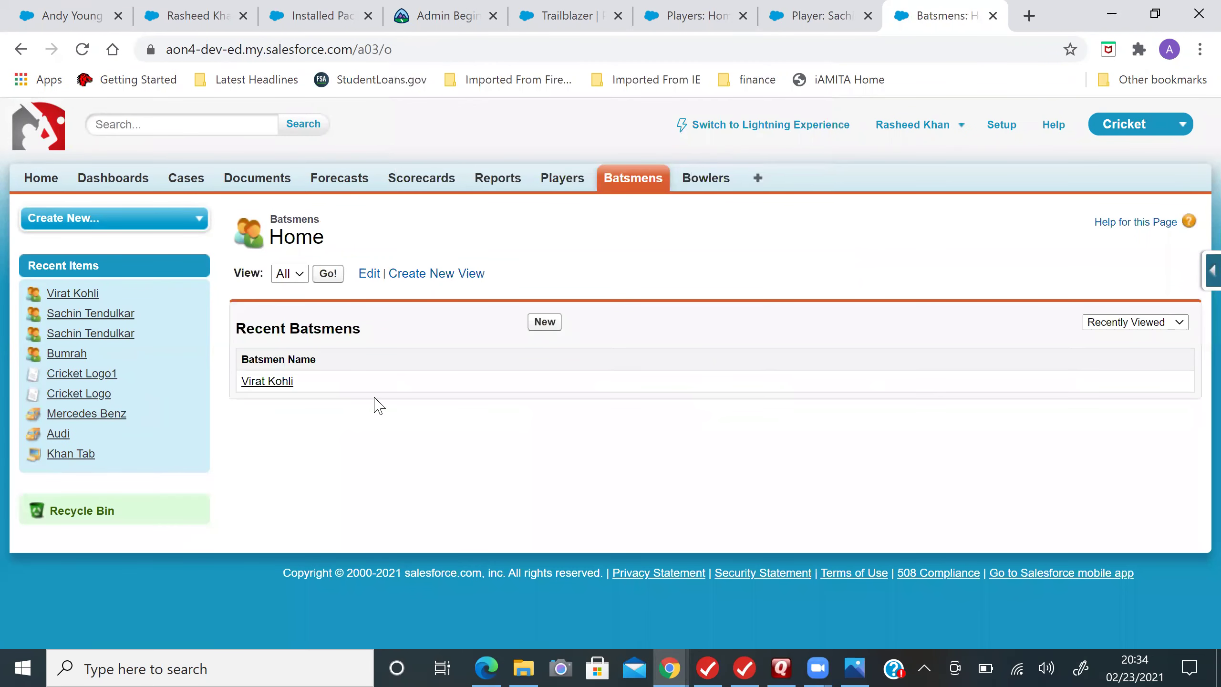
Step: Restore the deleted Virat Kohli Batsmen record from the Recycle Bin
mouse_move(118, 356)
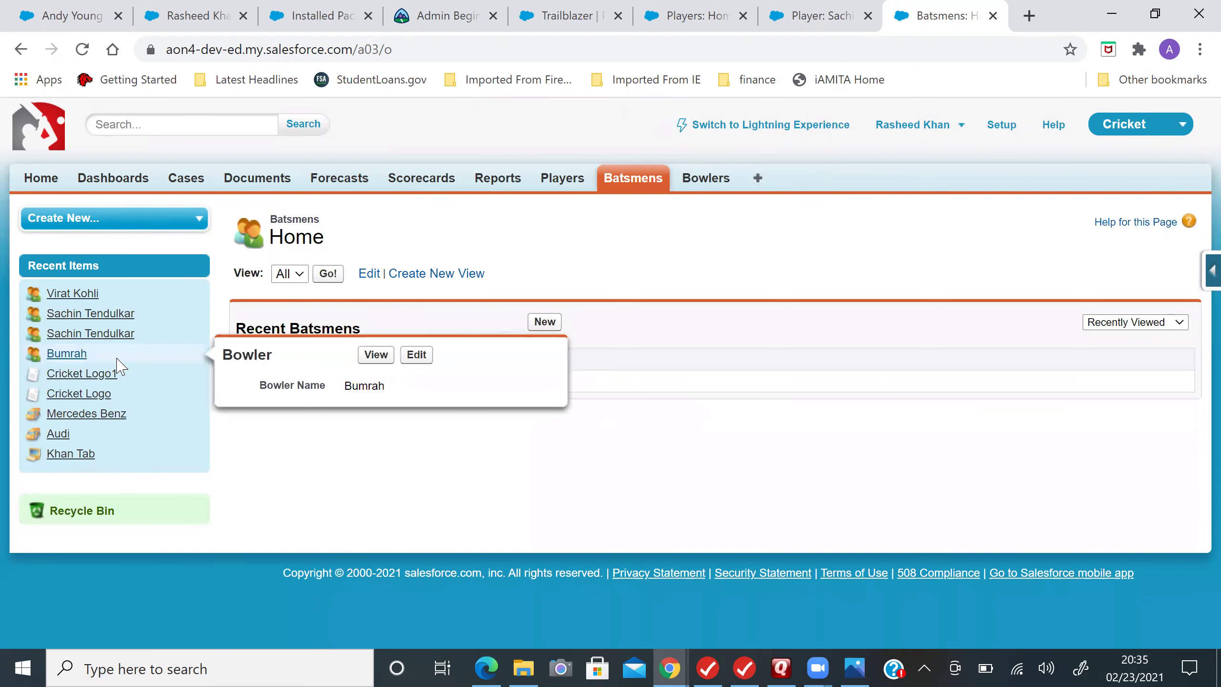
left_click(82, 512)
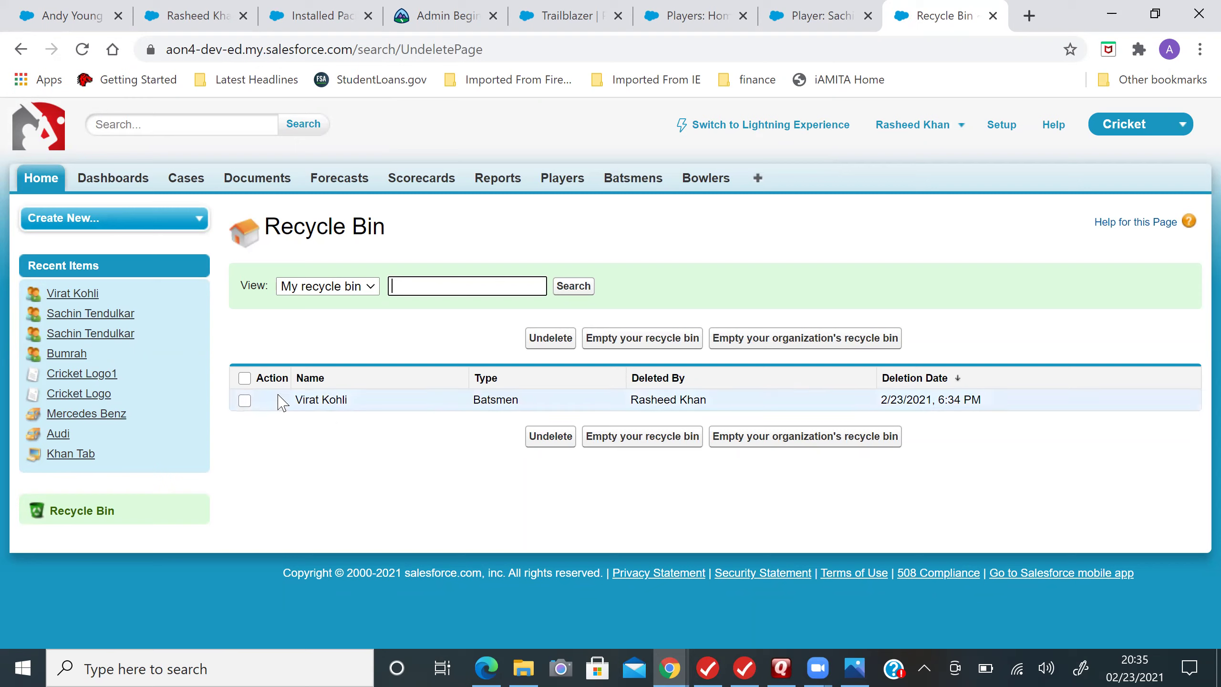
left_click(244, 401)
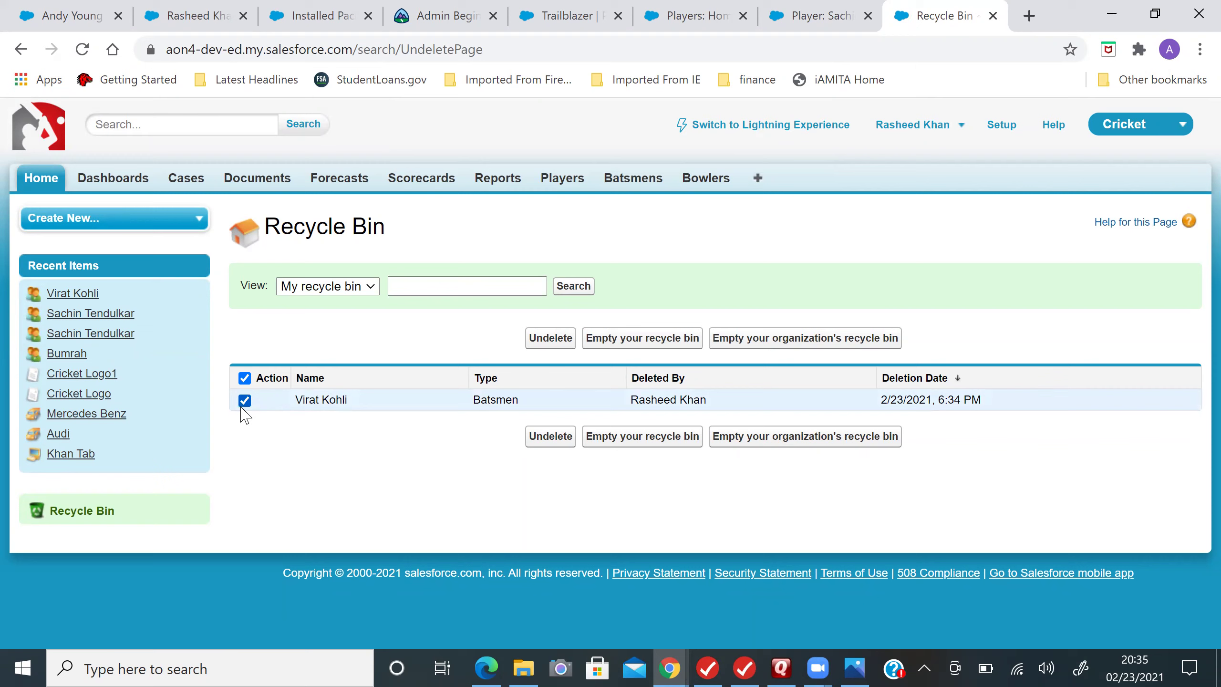
left_click(549, 437)
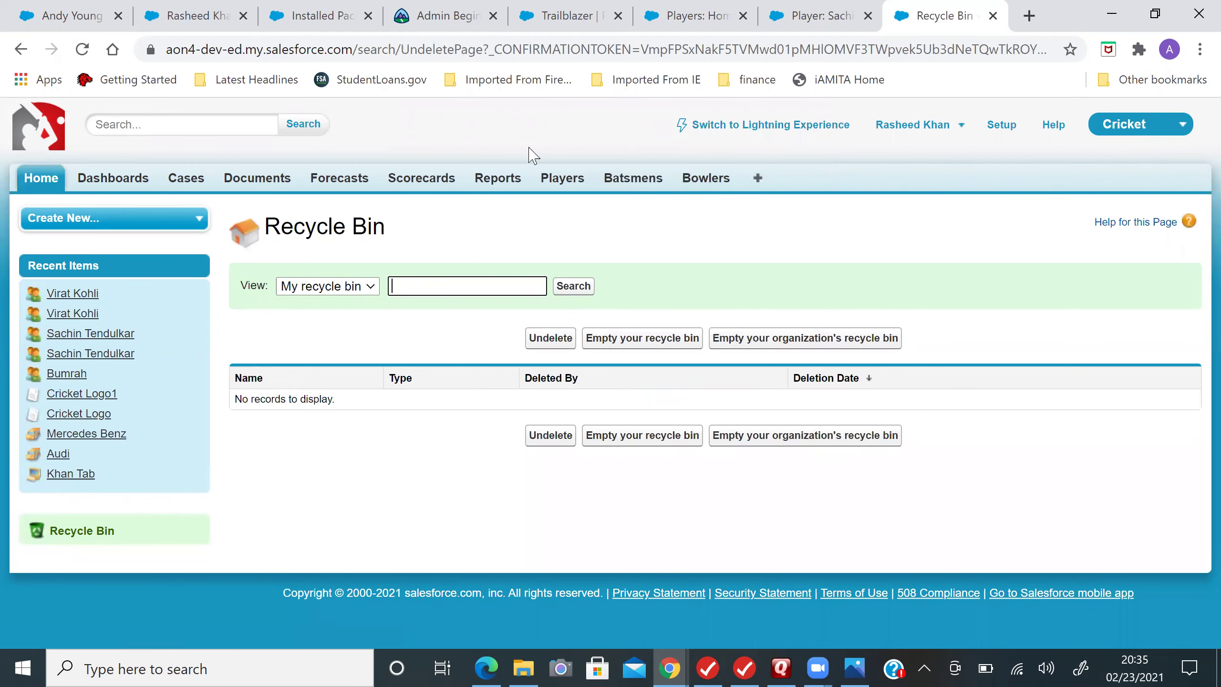
Step: Rename the second Virat Kohli record in the recent Batsmens list as Rohit Sharma, save it and return to the list
left_click(632, 179)
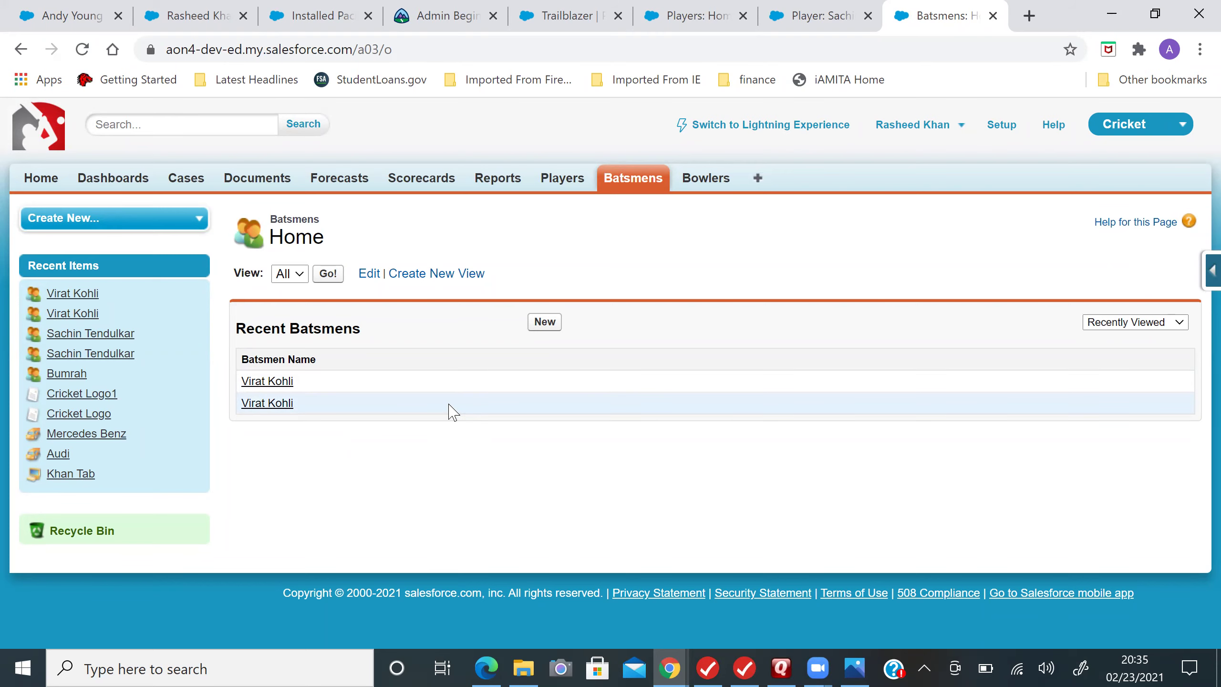
left_click(262, 404)
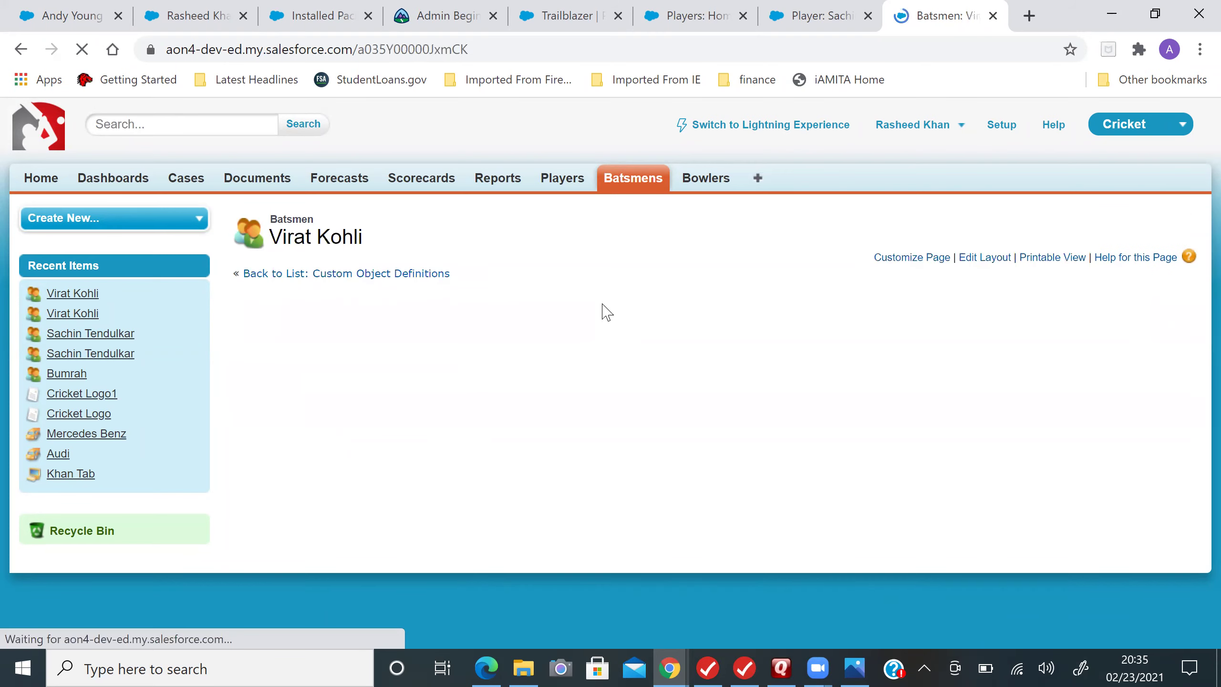
left_click(544, 331)
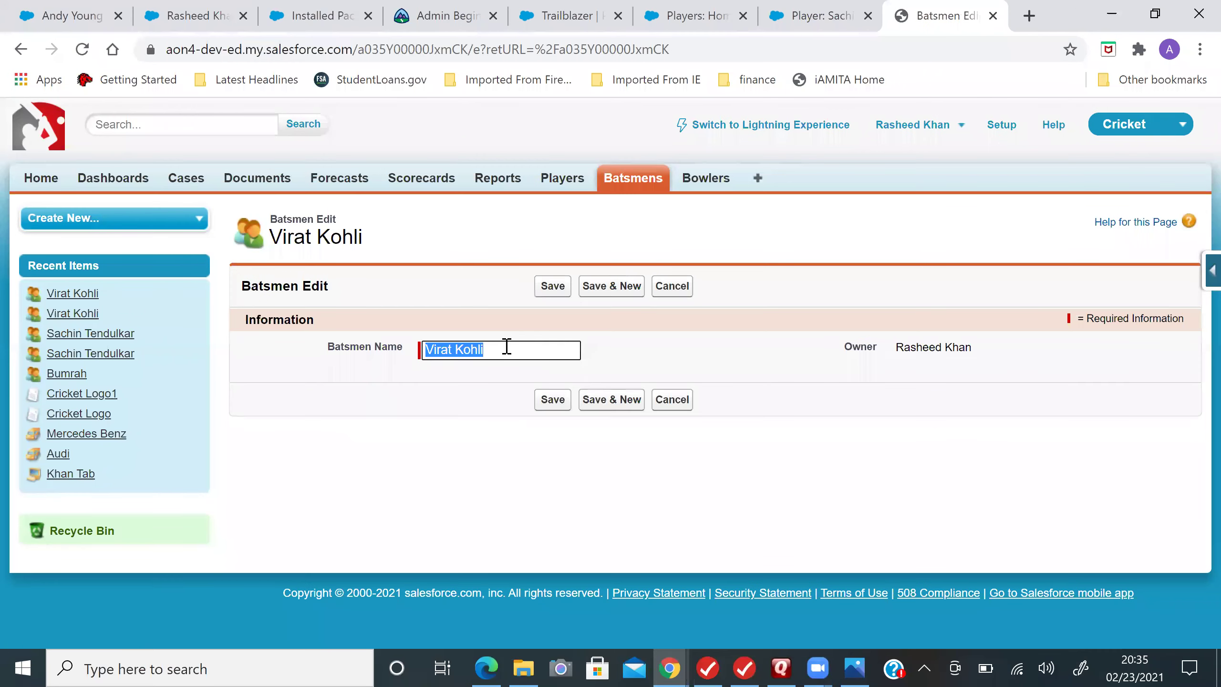
type("Rohit Sharma")
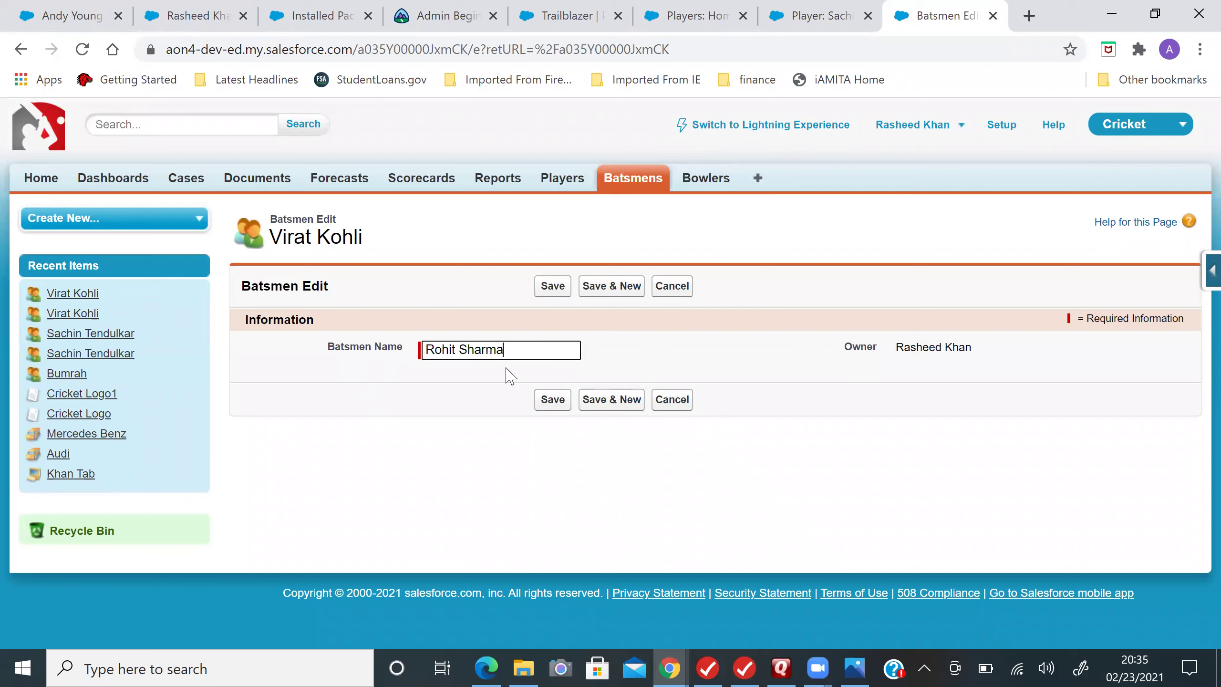
left_click(548, 401)
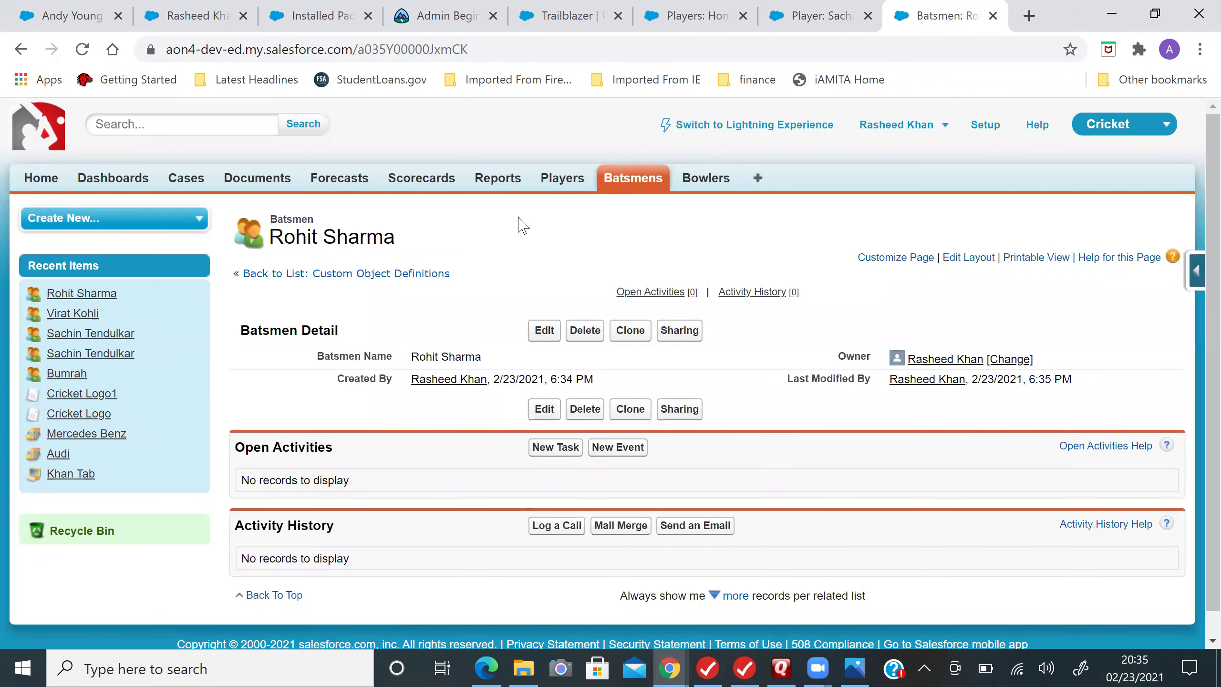
left_click(624, 185)
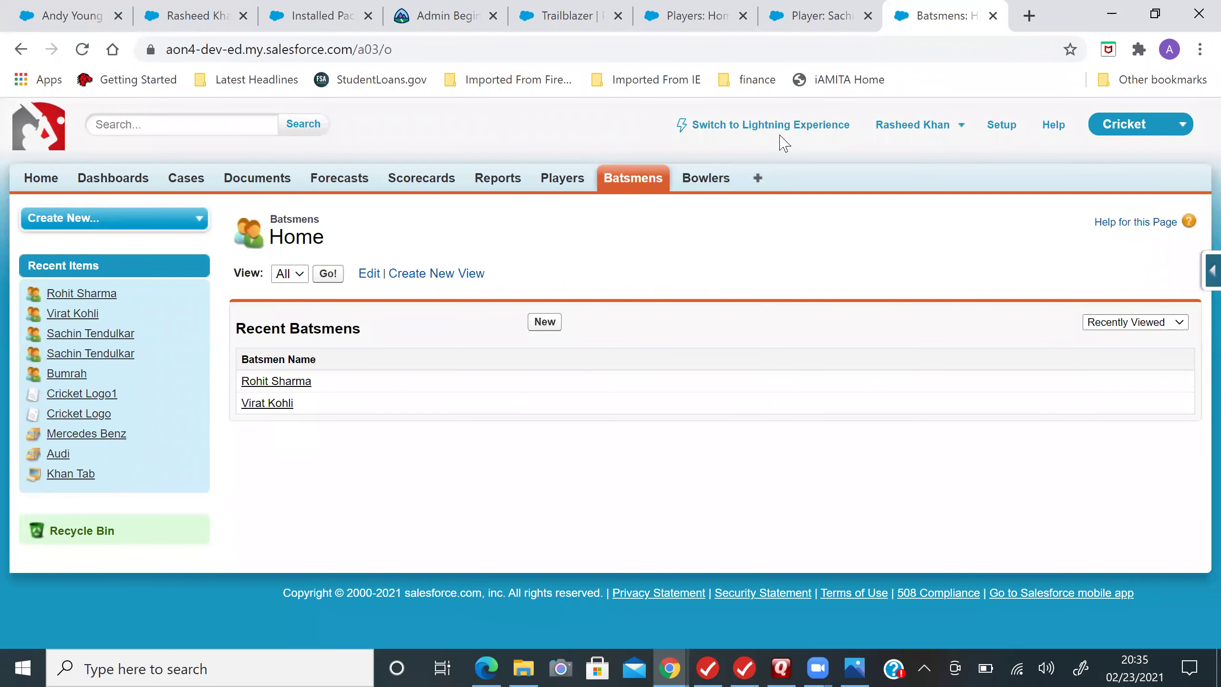
Step: Create a new Bowler record with the name Harbajan, save it and return to the Bowlers list
left_click(707, 184)
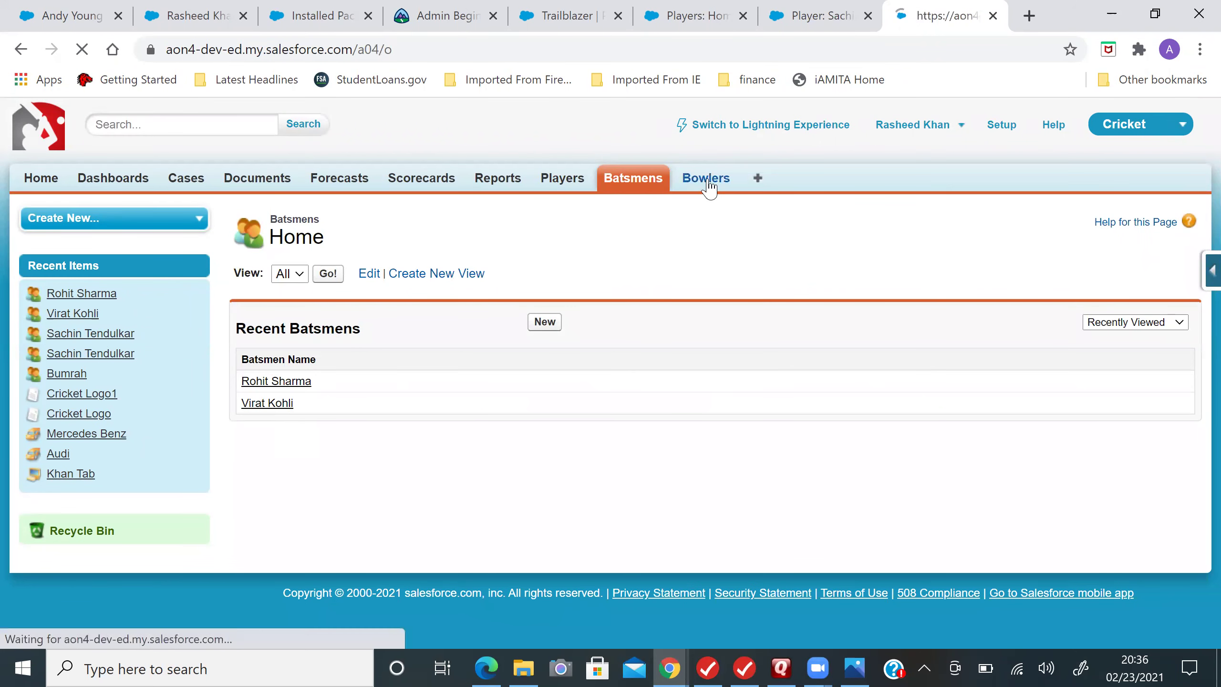
left_click(545, 322)
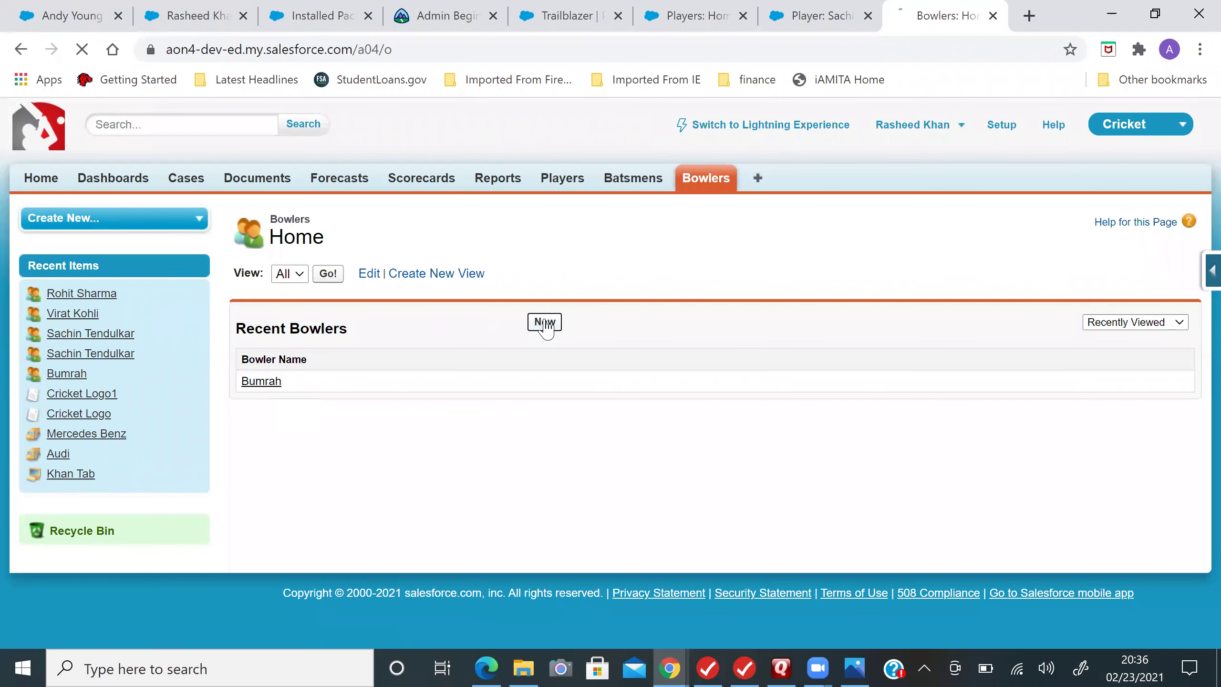
type("Harbajan")
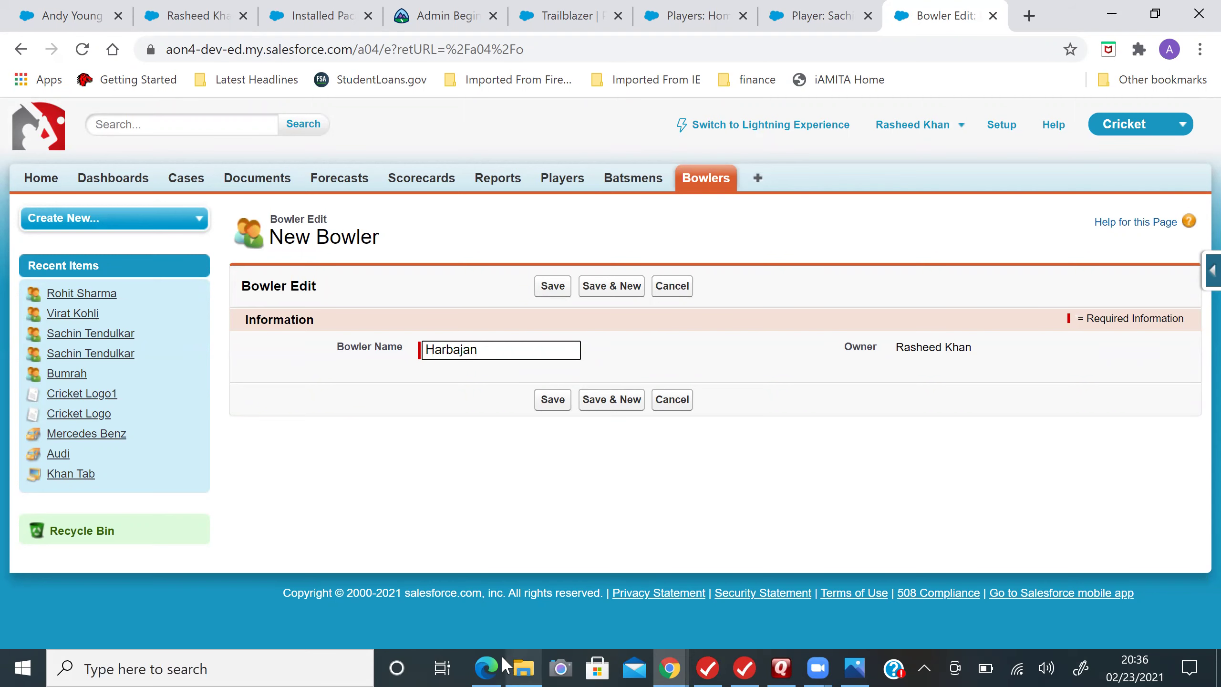
left_click(552, 377)
left_click(554, 409)
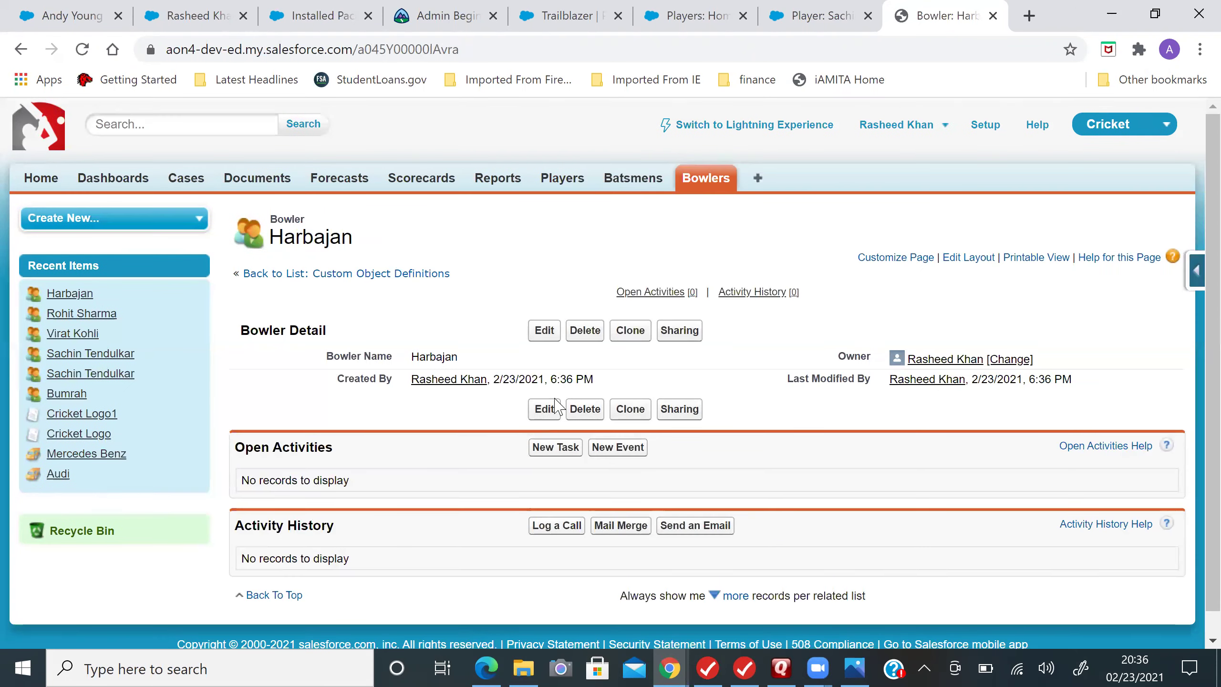
left_click(704, 188)
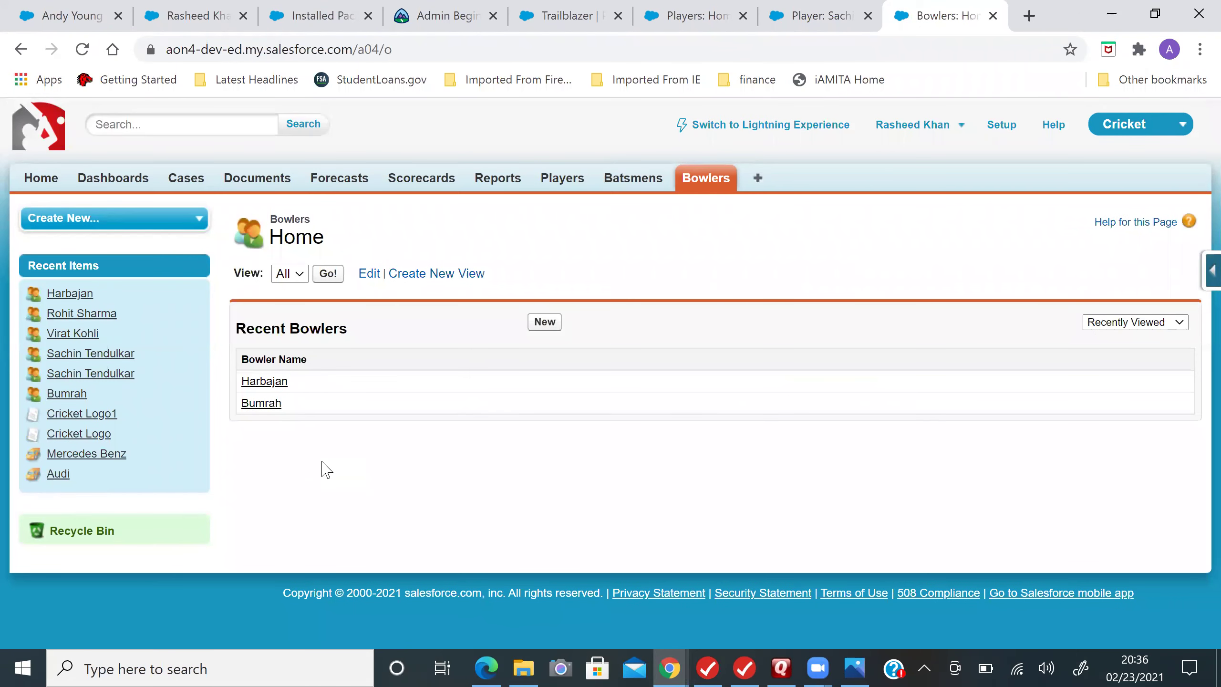
Step: Start a new Batsmen record and enter Virat Kohli as the Batsmen Name
left_click(649, 187)
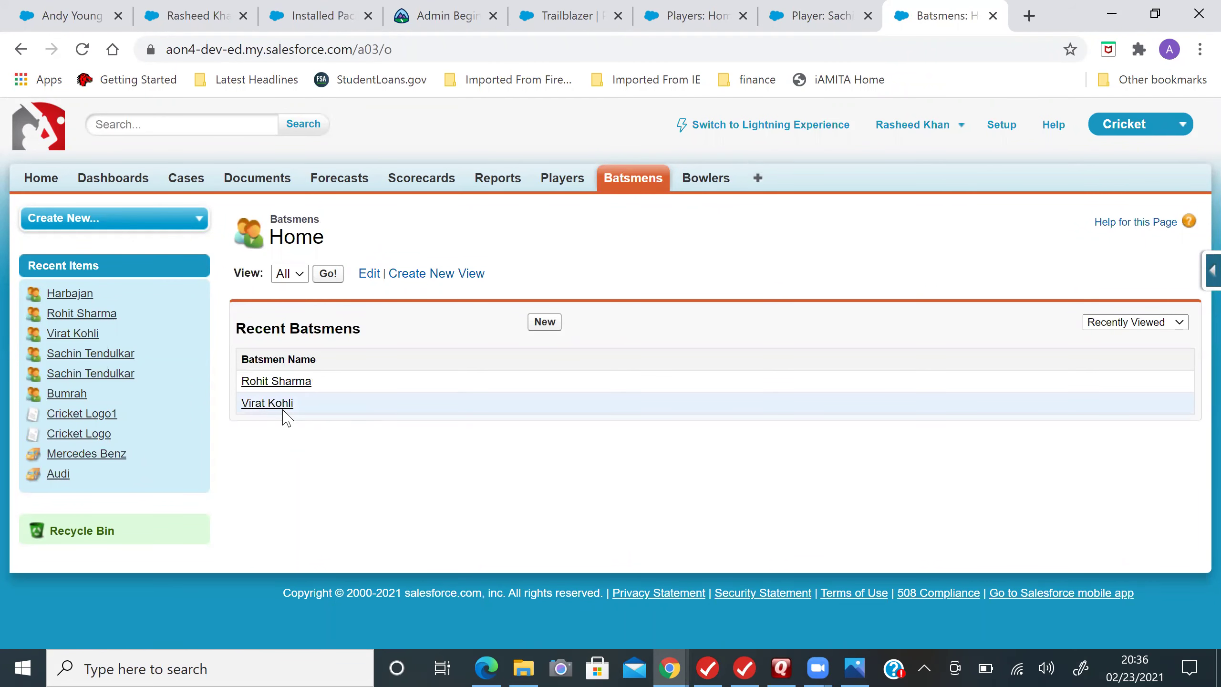
left_click(545, 322)
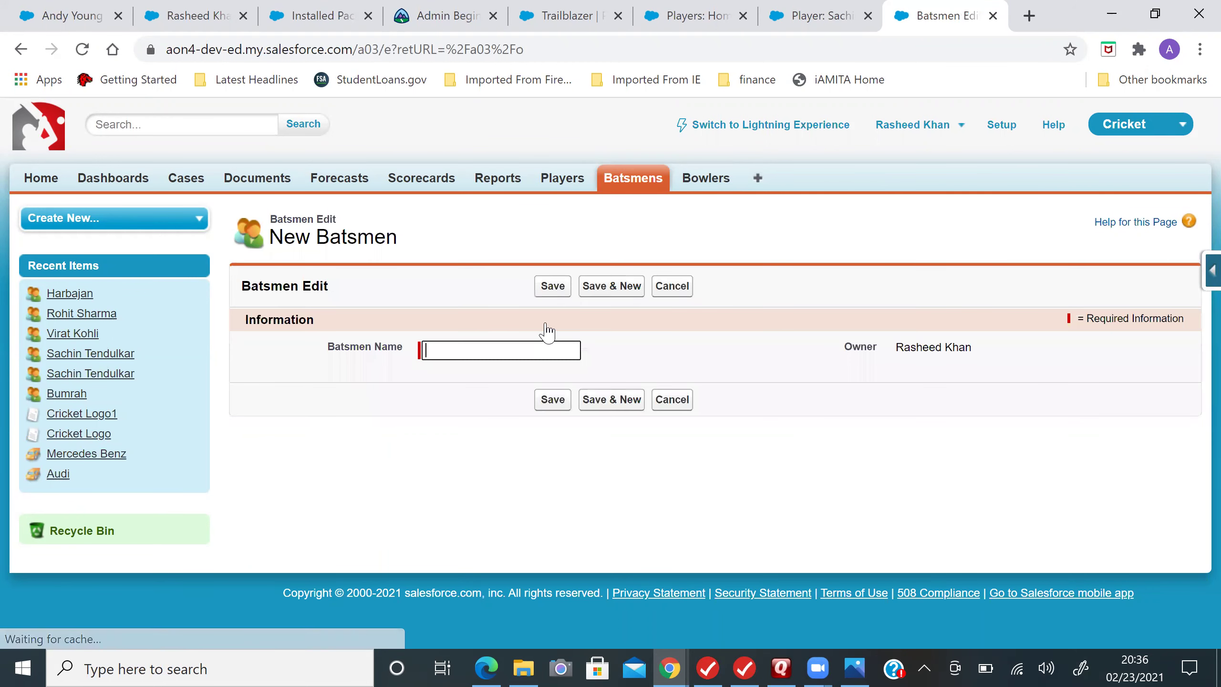
type("V")
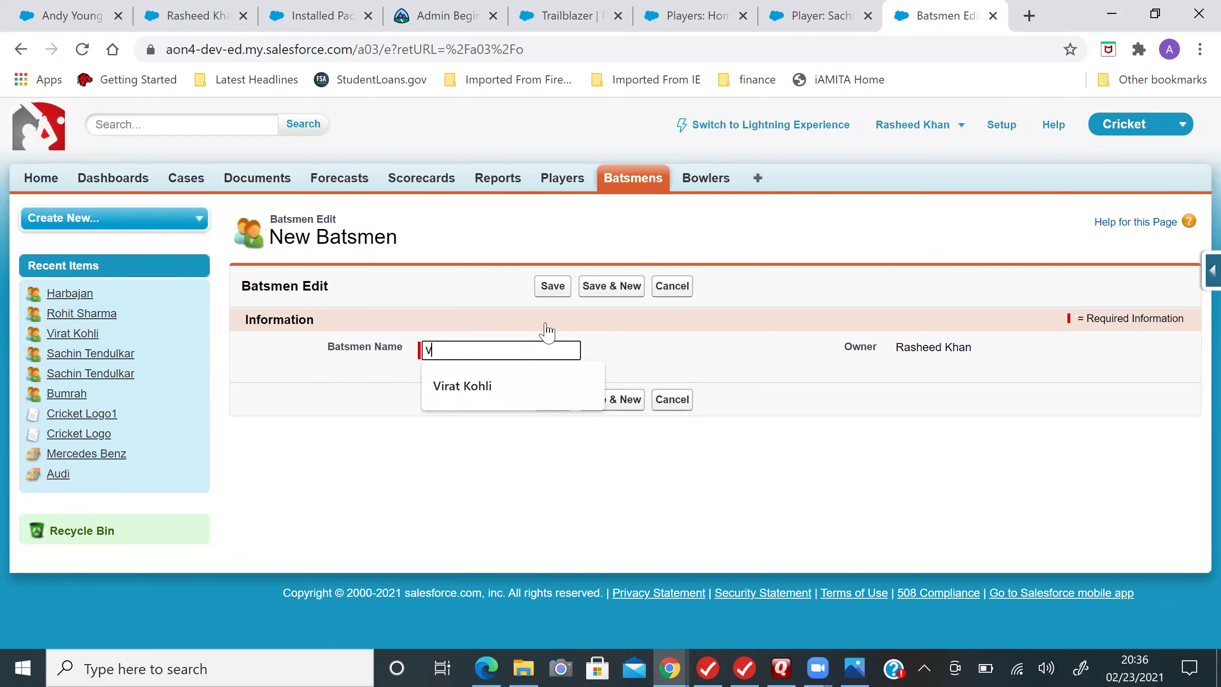
left_click(548, 332)
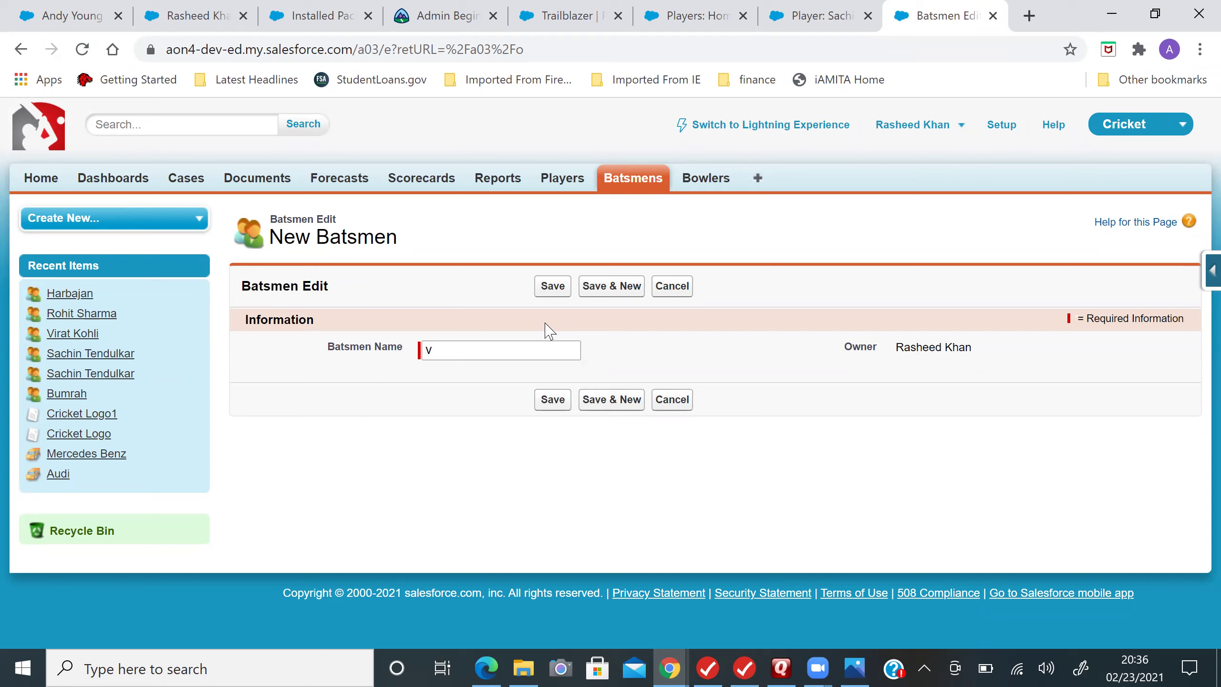
left_click(493, 345)
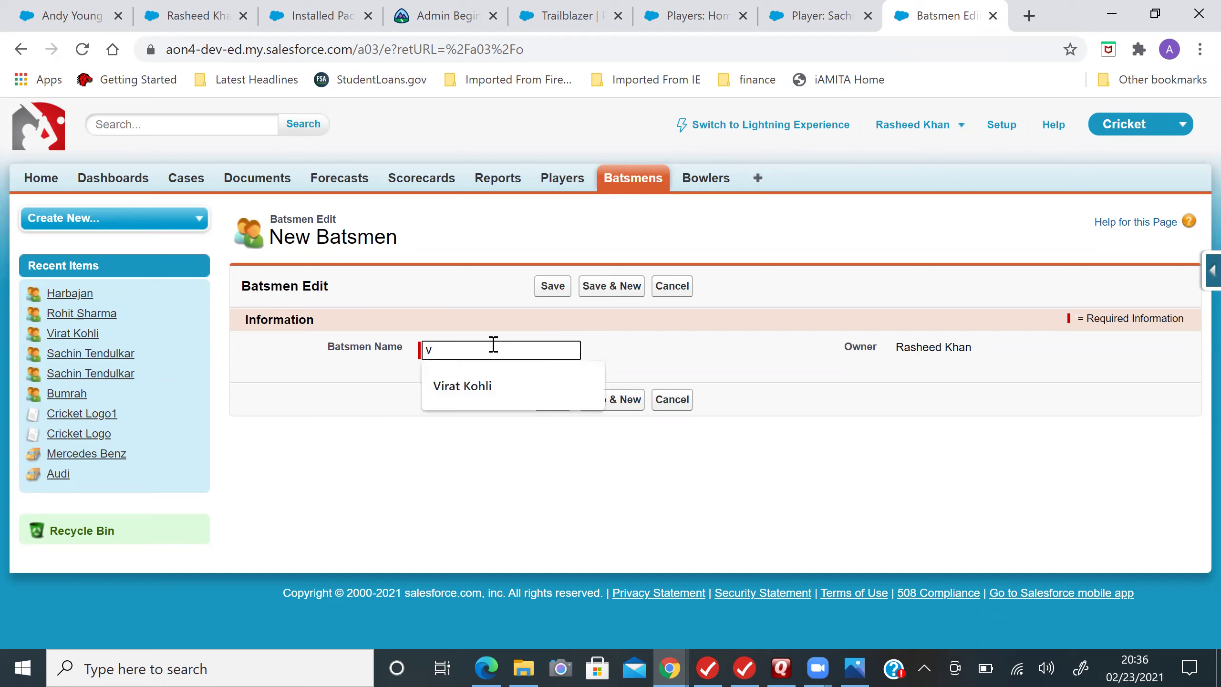
key("BackSpace")
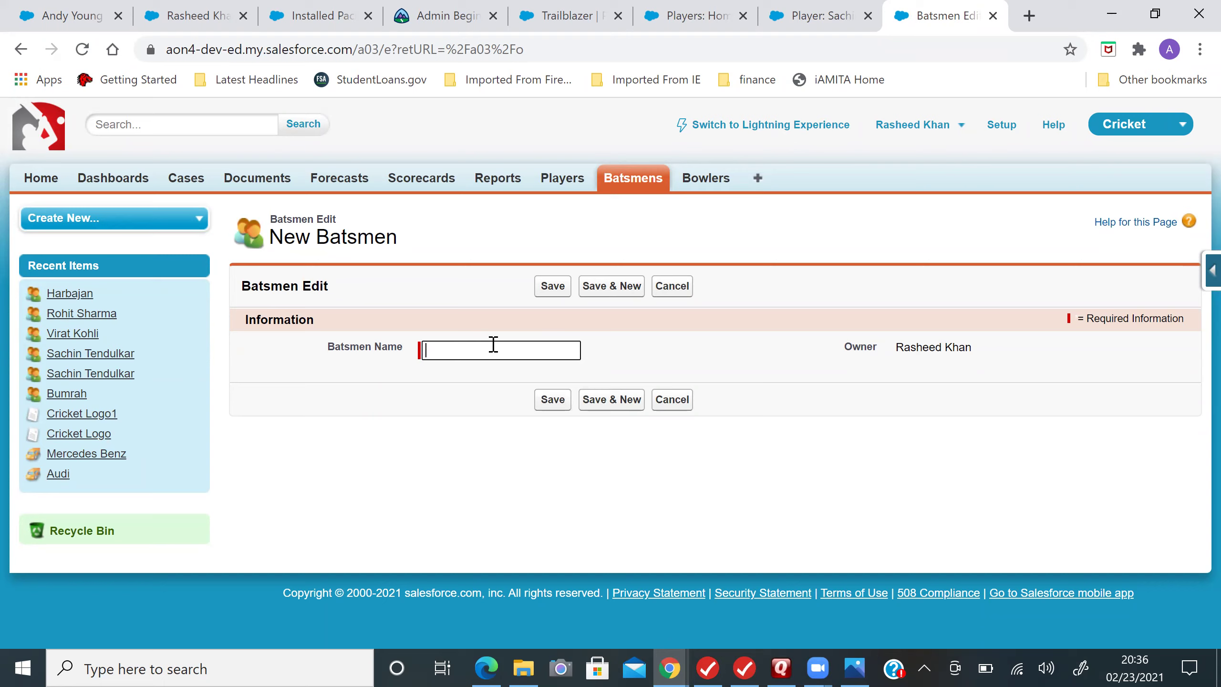
type("Virat Kohli")
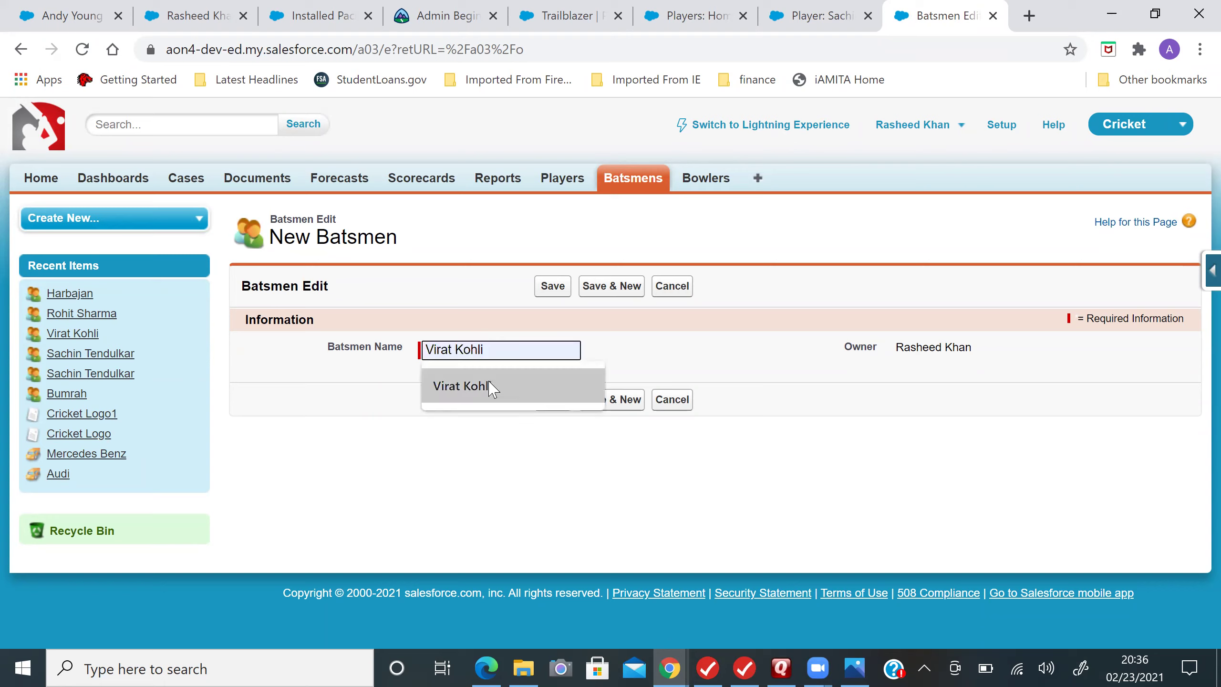
left_click(490, 387)
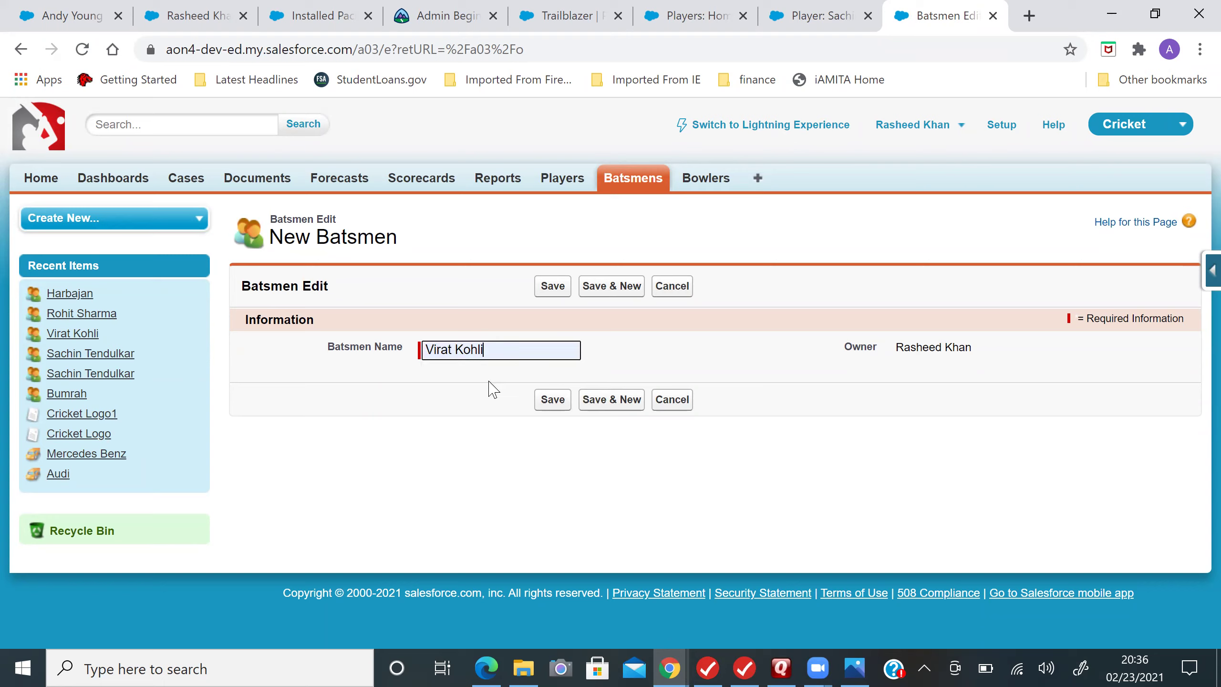
left_click(498, 385)
Step: Open the Batsmen object's field definitions and start a new custom field with the Number data type
left_click(1211, 271)
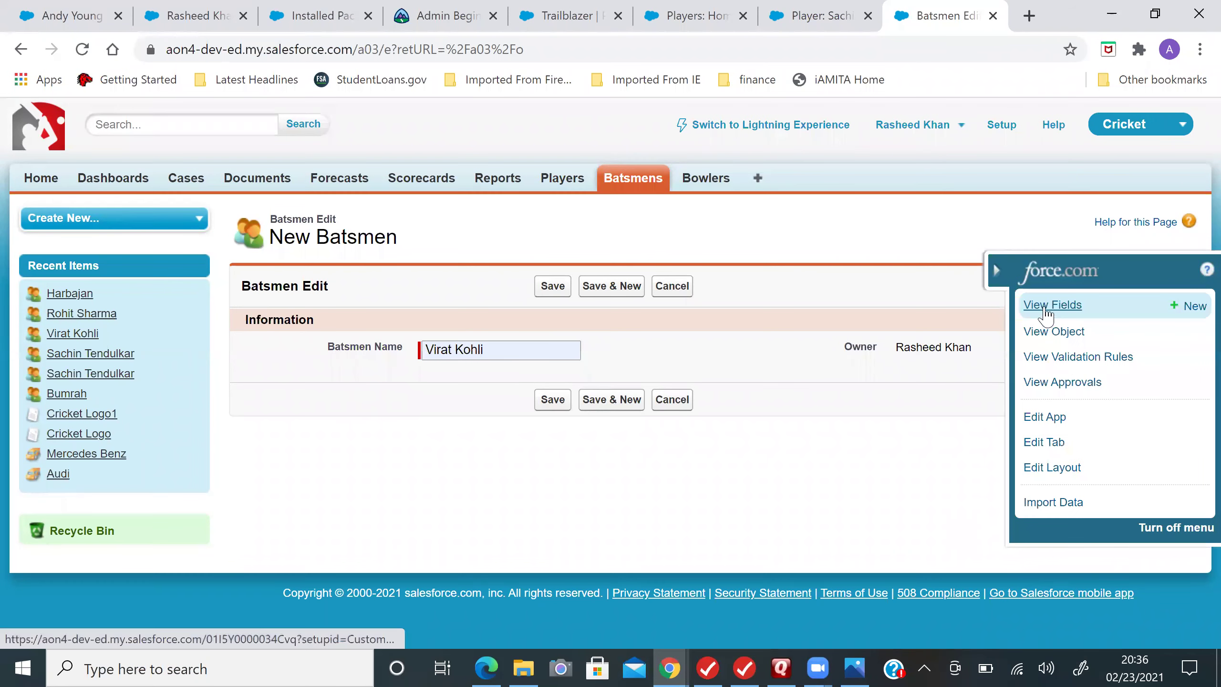
left_click(1048, 305)
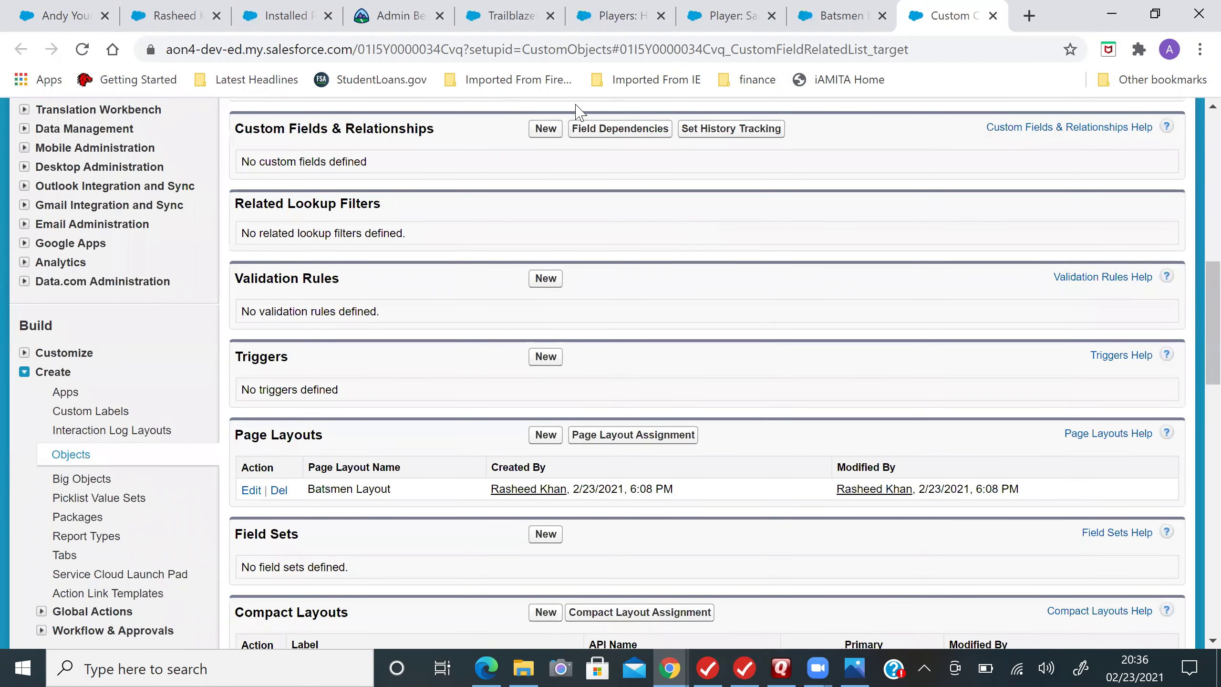
left_click(543, 129)
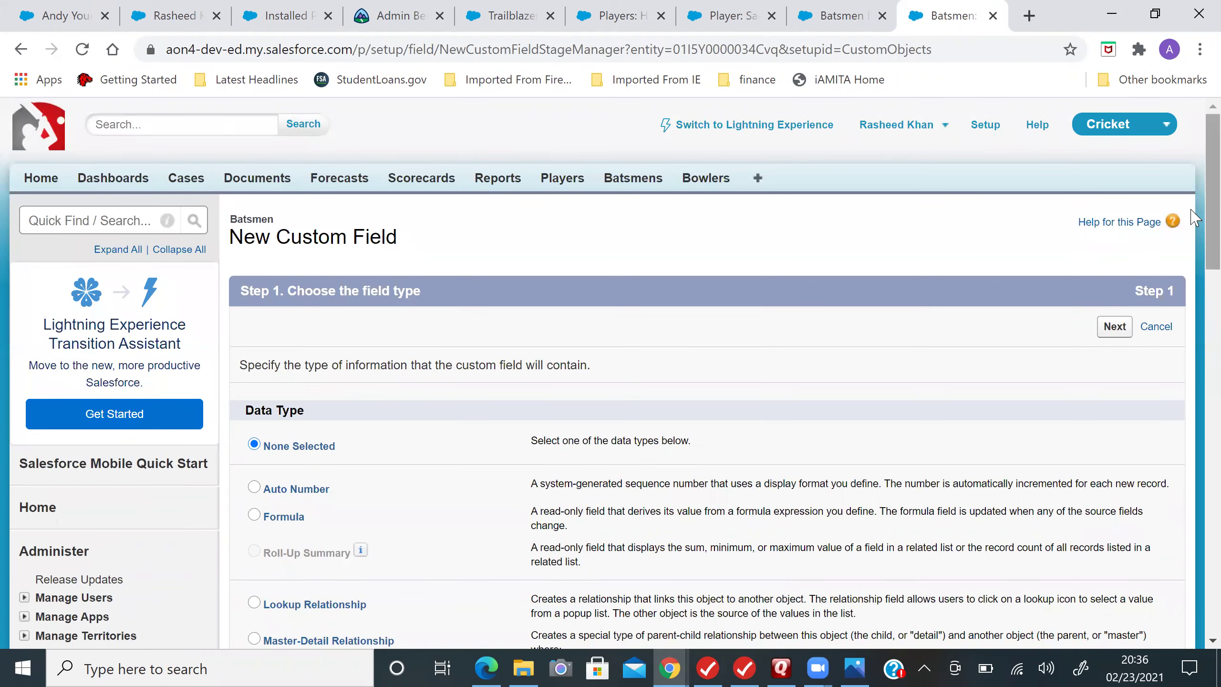
scroll(1195, 392, "down", 10)
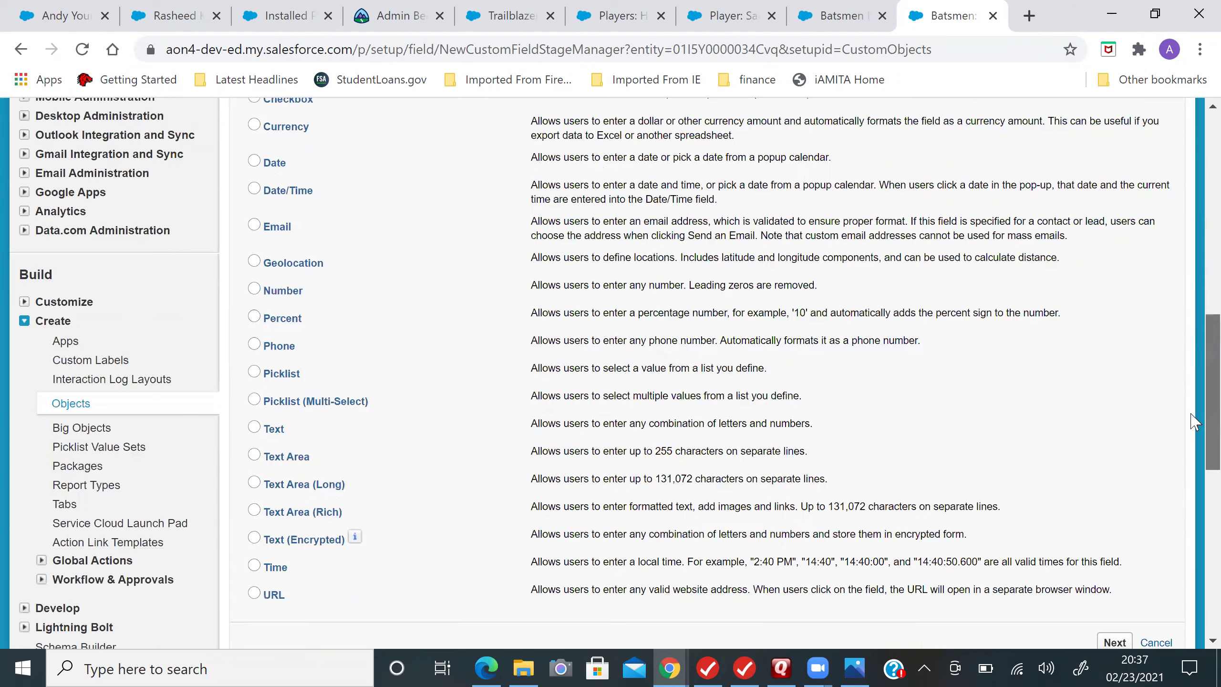
left_click(254, 428)
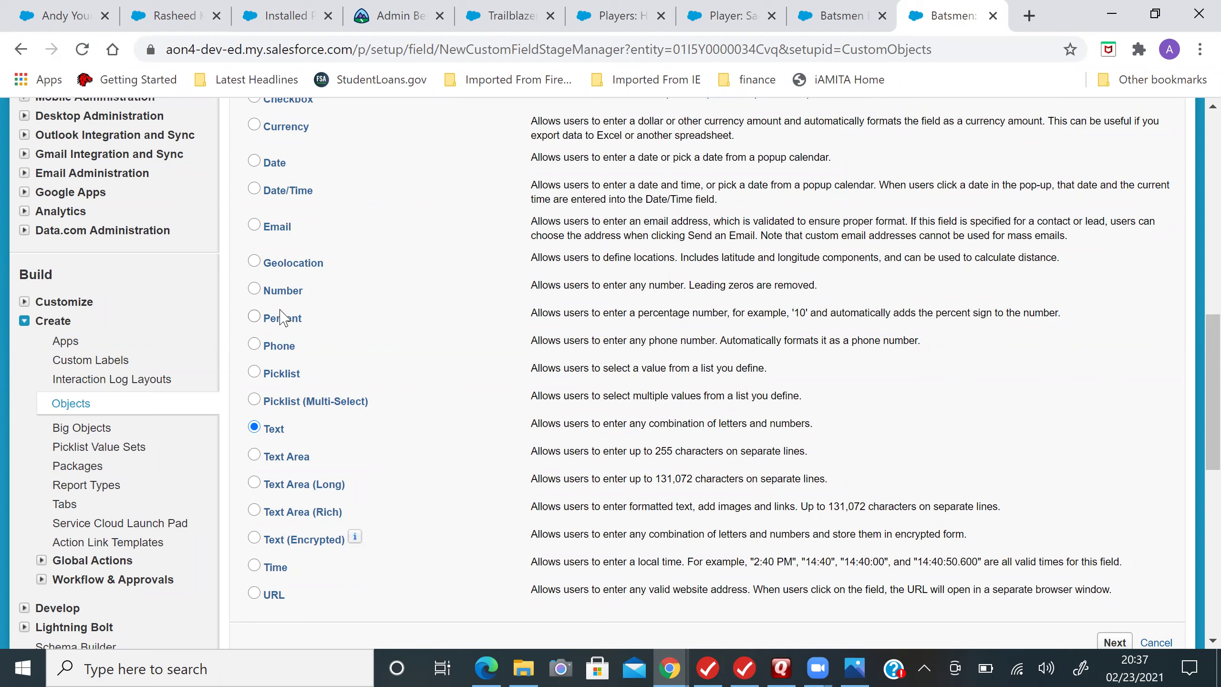
left_click_drag(280, 319, 270, 291)
left_click(254, 289)
left_click(394, 351)
scroll(1200, 355, "down", 3)
left_click(1120, 502)
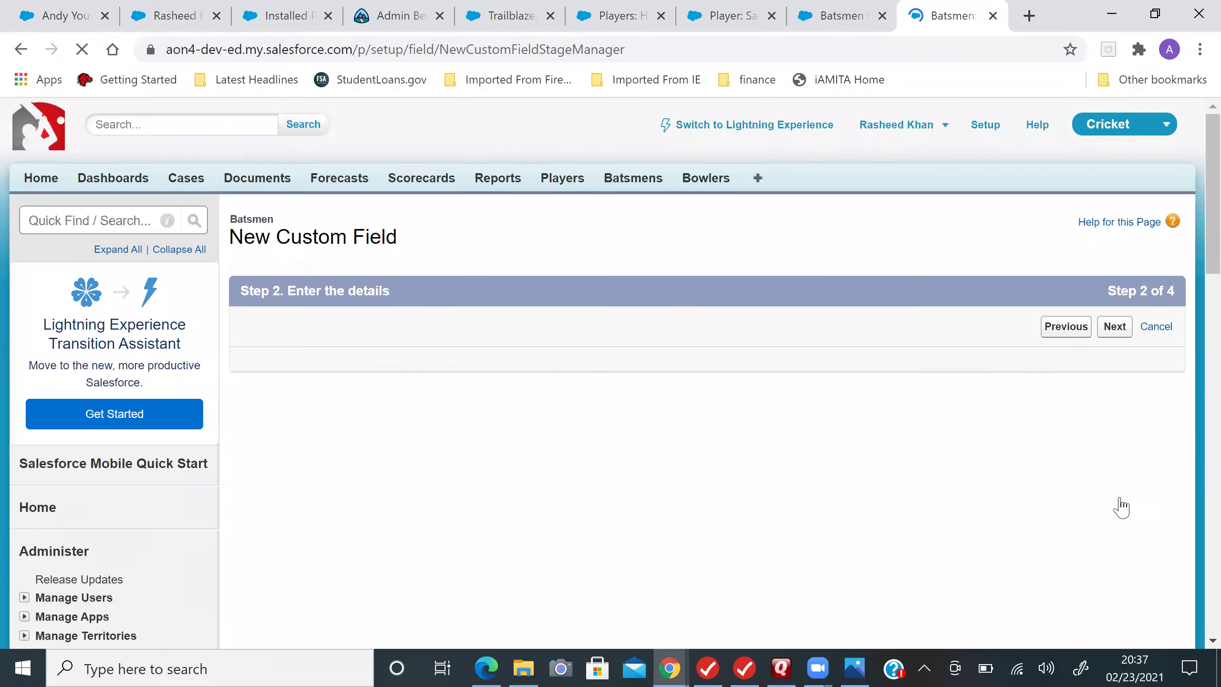
Step: Label the number field Scorecard, make it required and continue to the field-level security settings
mouse_move(592, 369)
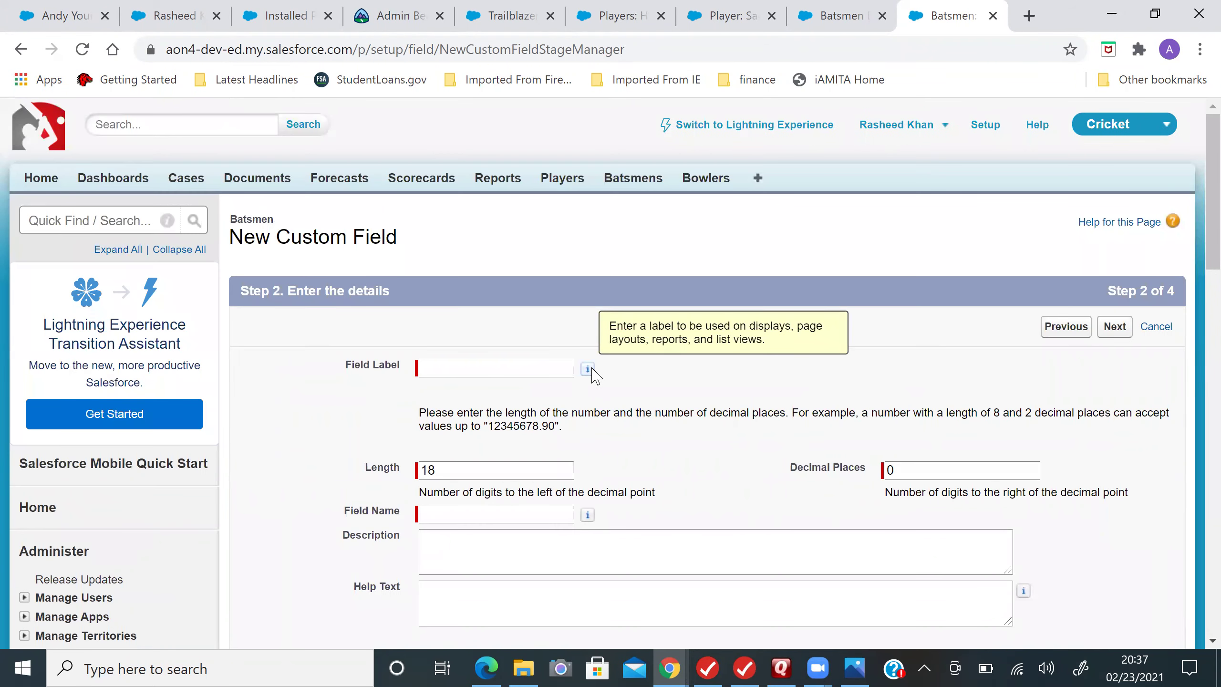
left_click(492, 366)
type("Scorecard")
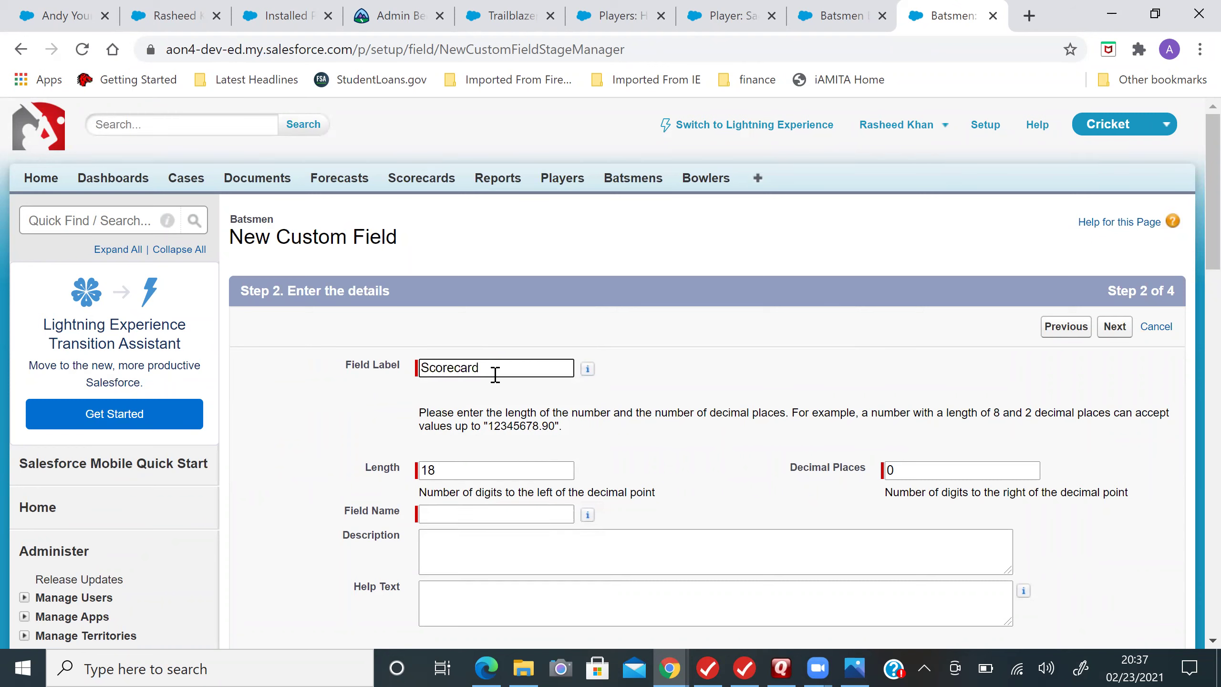
left_click(500, 468)
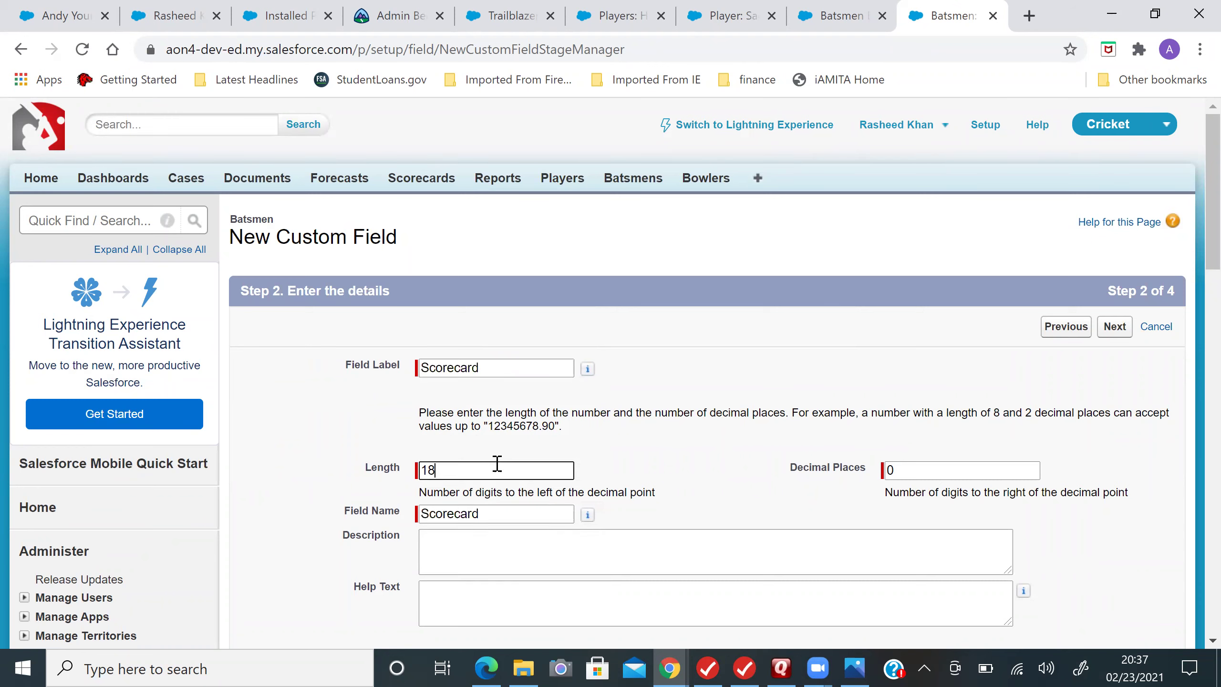
scroll(1194, 250, "down", 3)
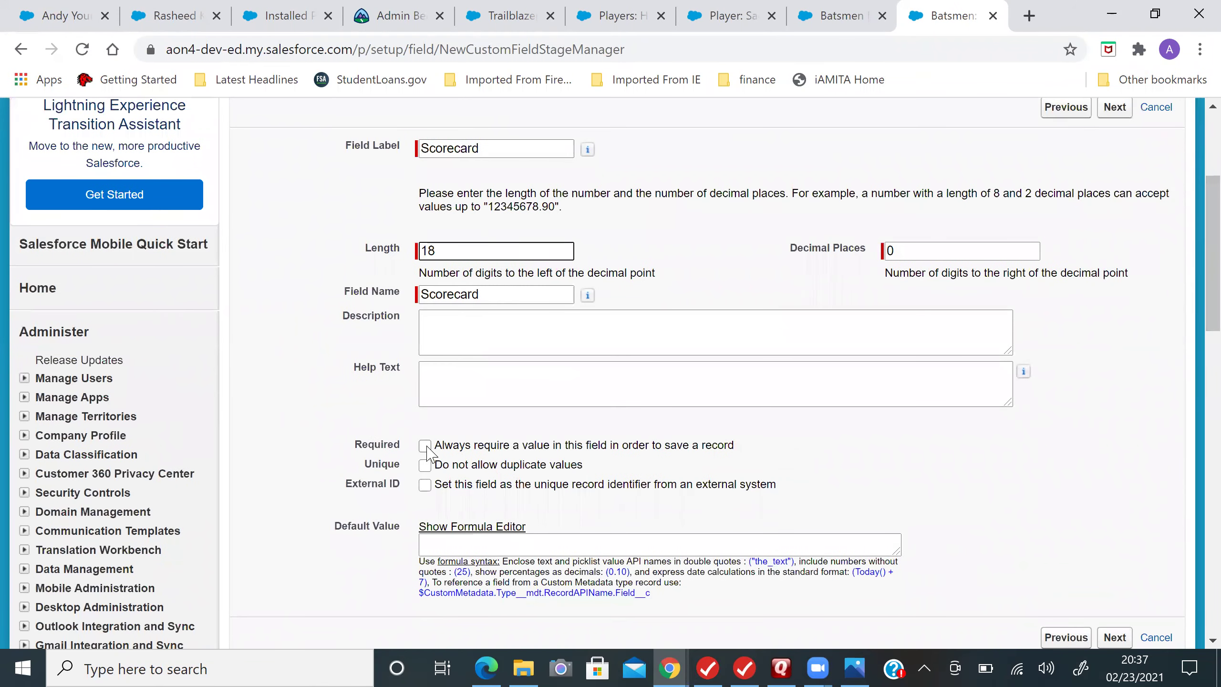
left_click(440, 450)
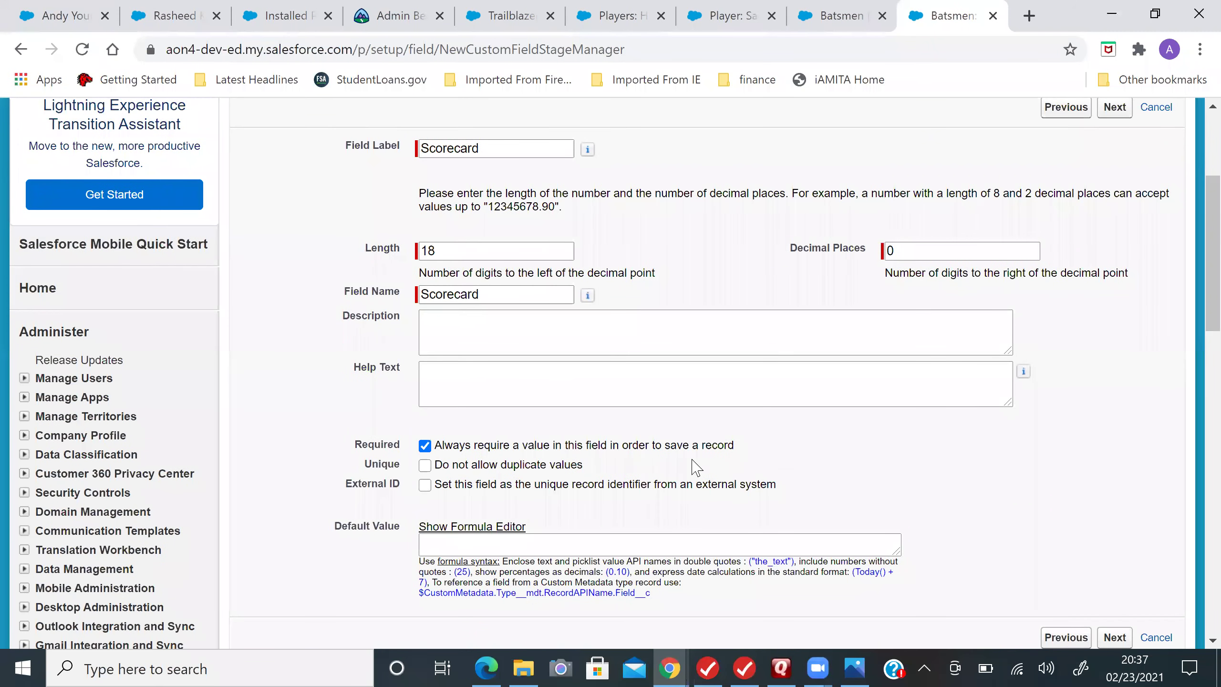
scroll(1194, 308, "down", 3)
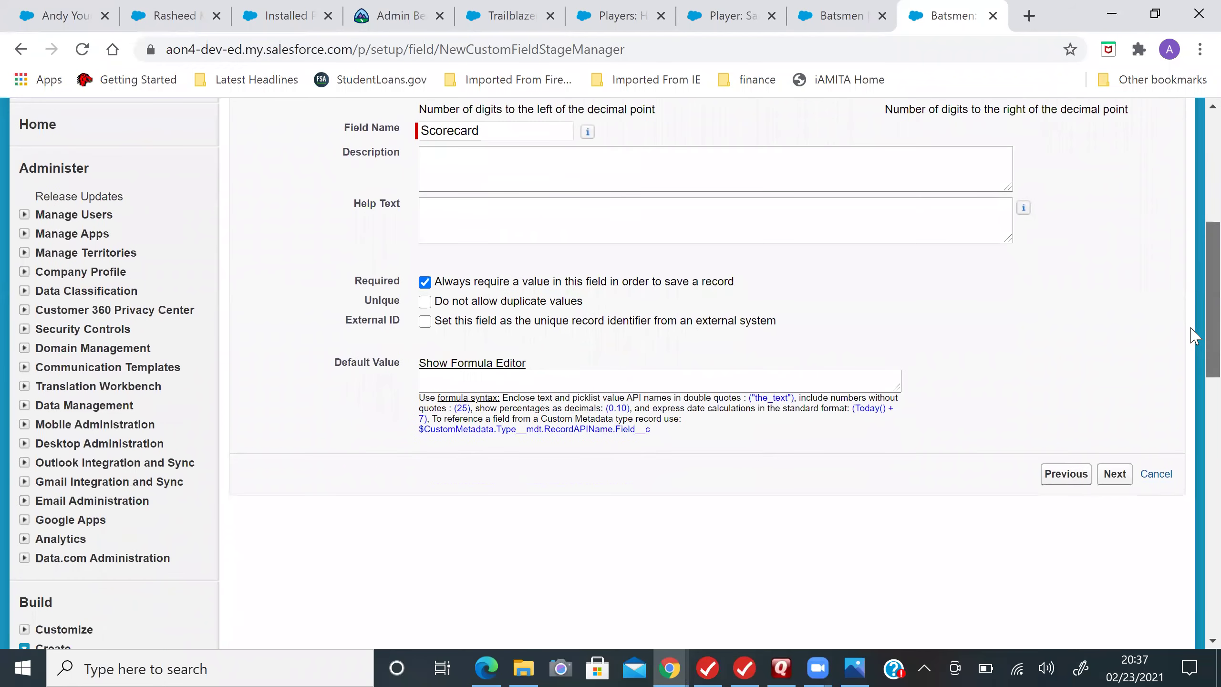
left_click(1120, 474)
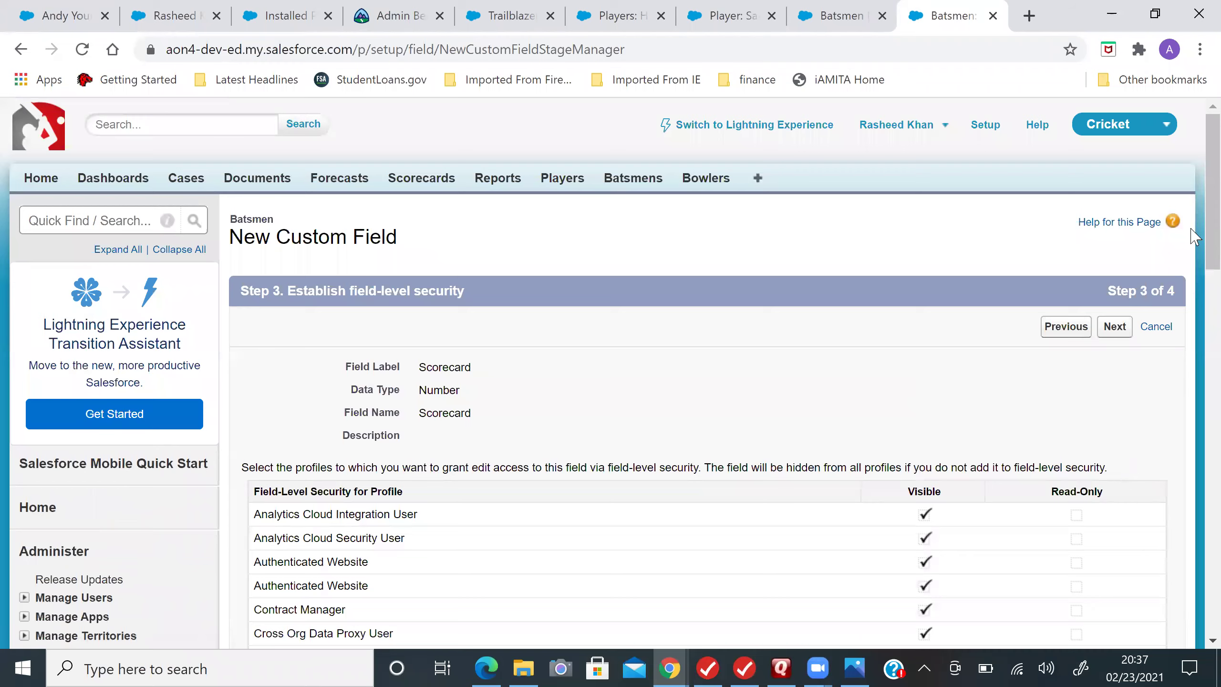
Step: Accept the default field-level security and the Batsmen Layout assignment, and save the Scorecard field
scroll(1192, 265, "down", 7)
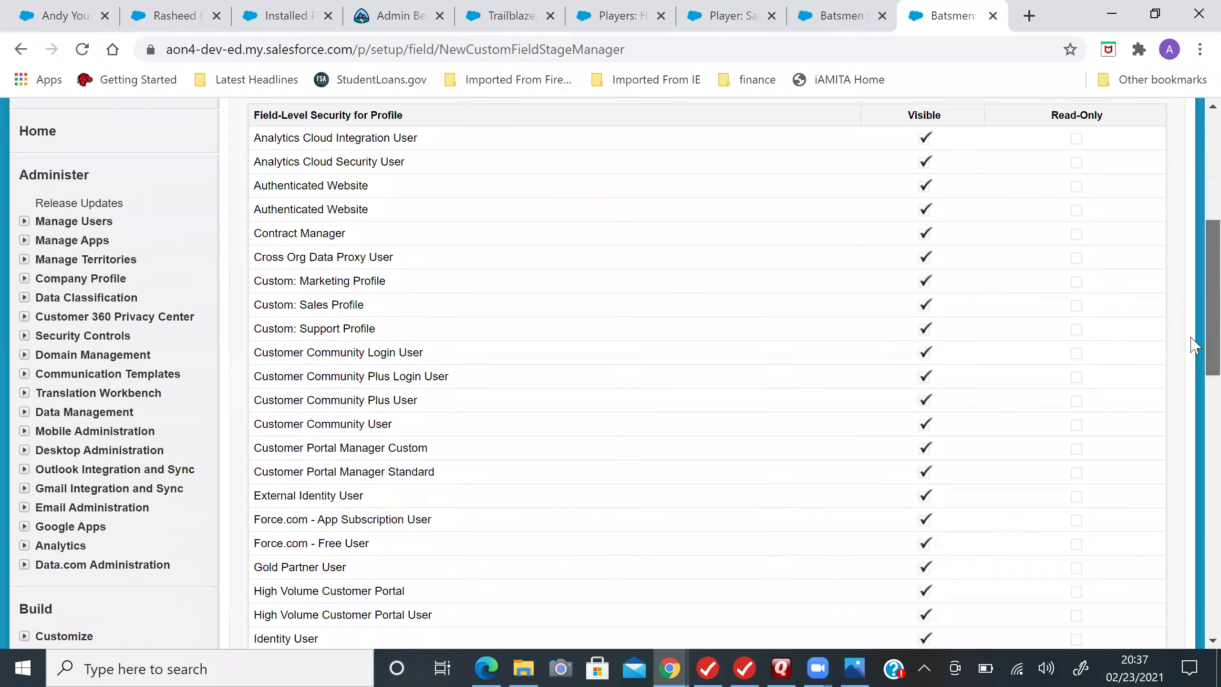
scroll(1194, 353, "down", 8)
left_click(1120, 496)
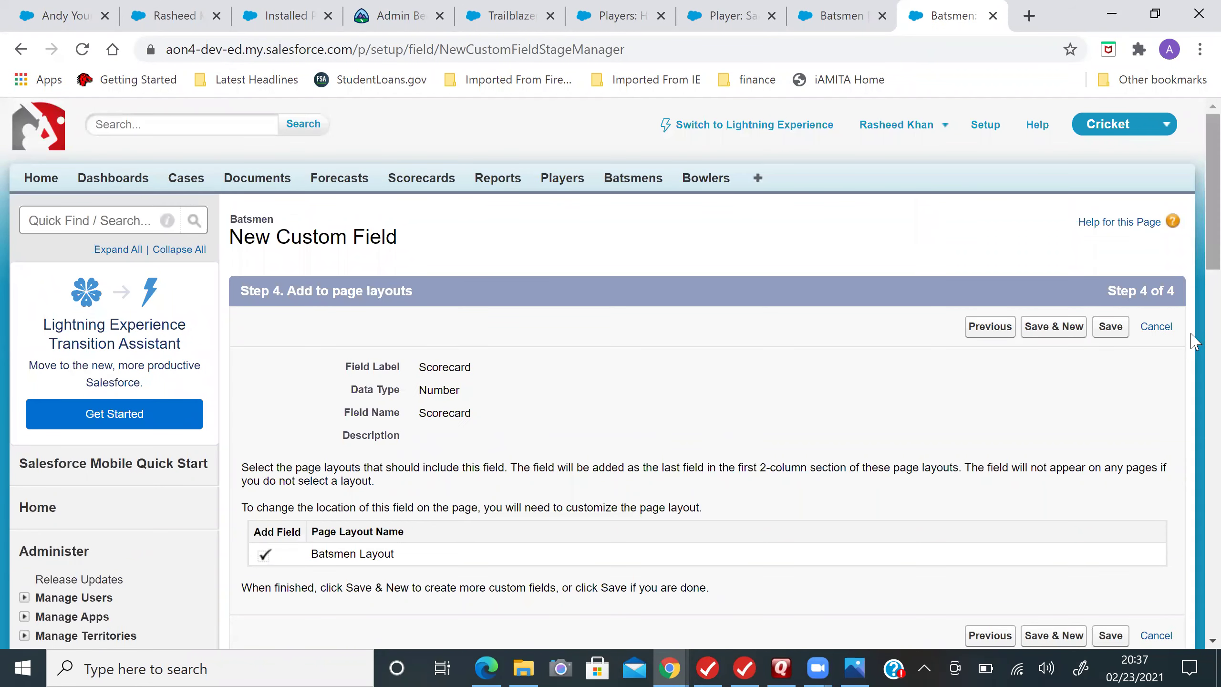
scroll(1195, 344, "down", 6)
left_click(978, 322)
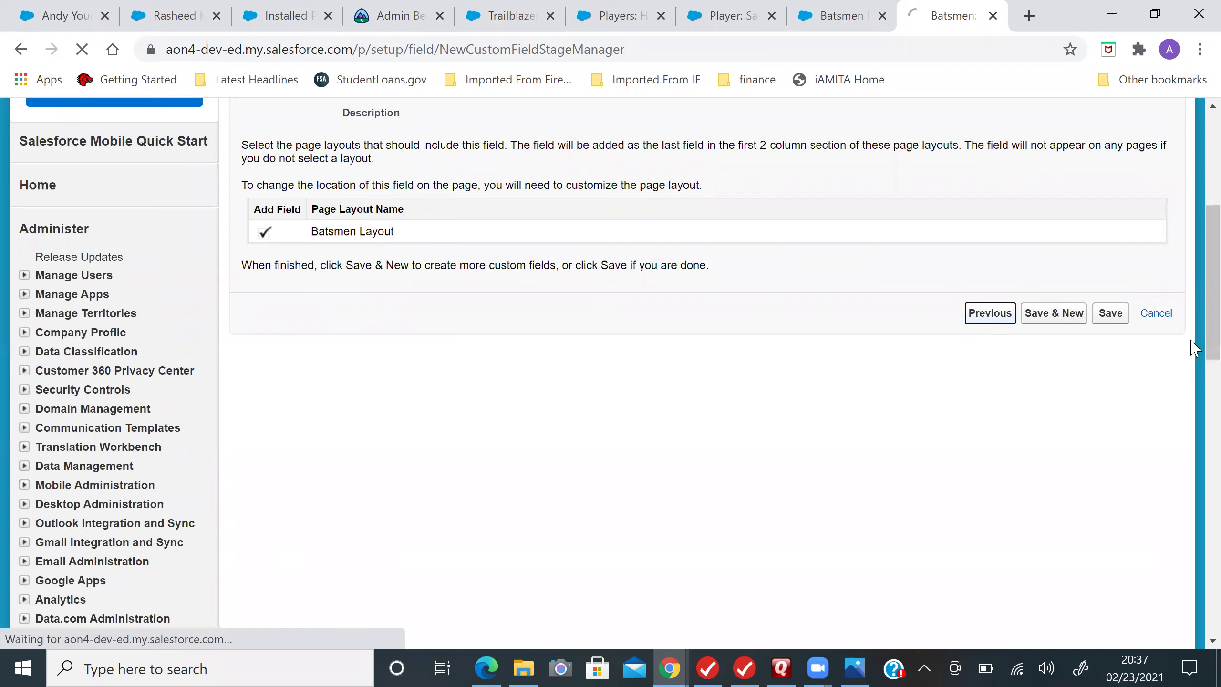
scroll(1195, 347, "down", 15)
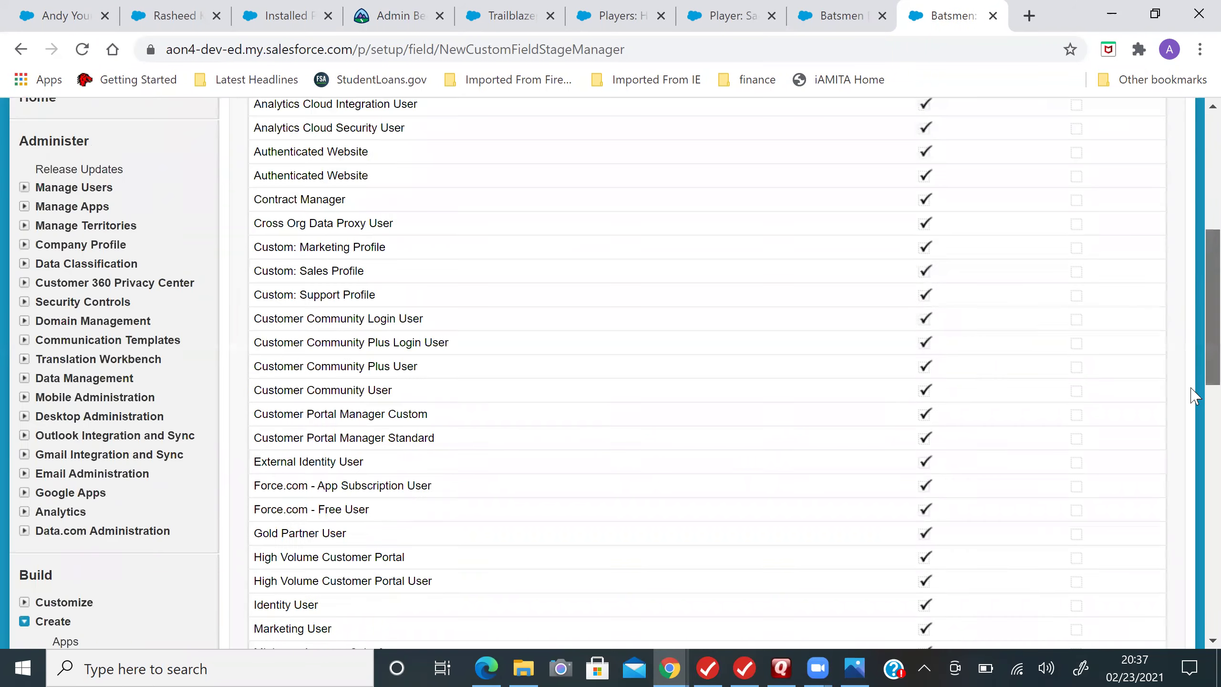
left_click(1115, 492)
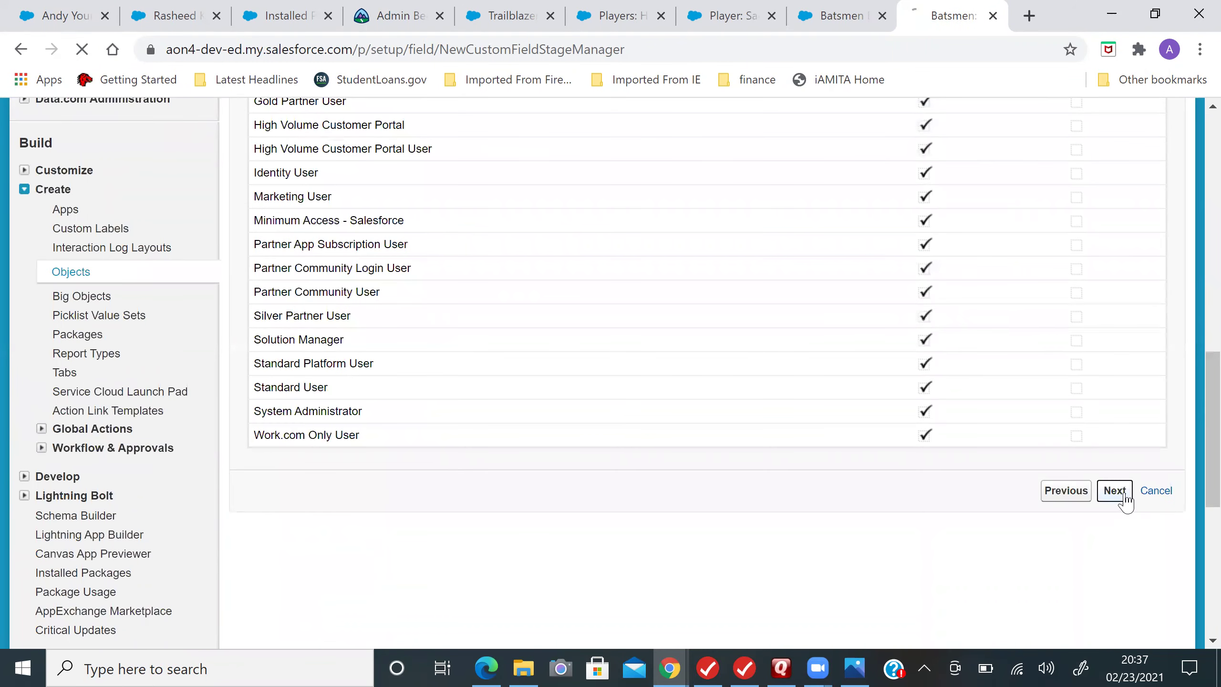
scroll(1194, 399, "down", 3)
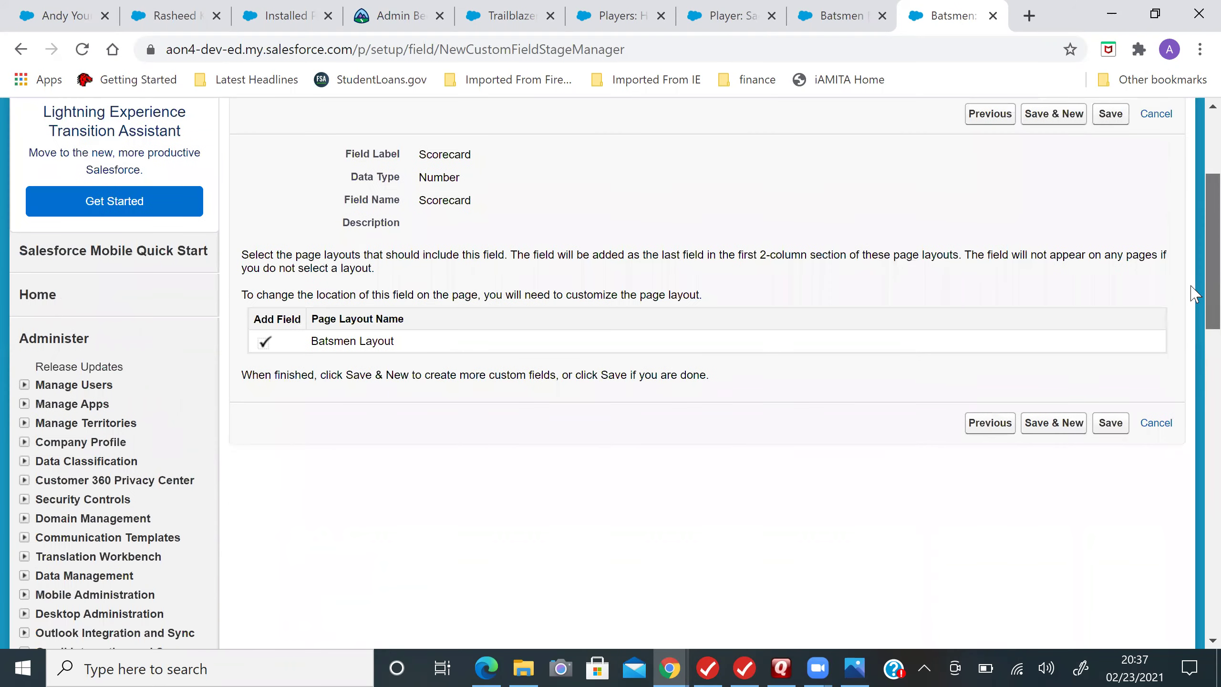
left_click(1111, 415)
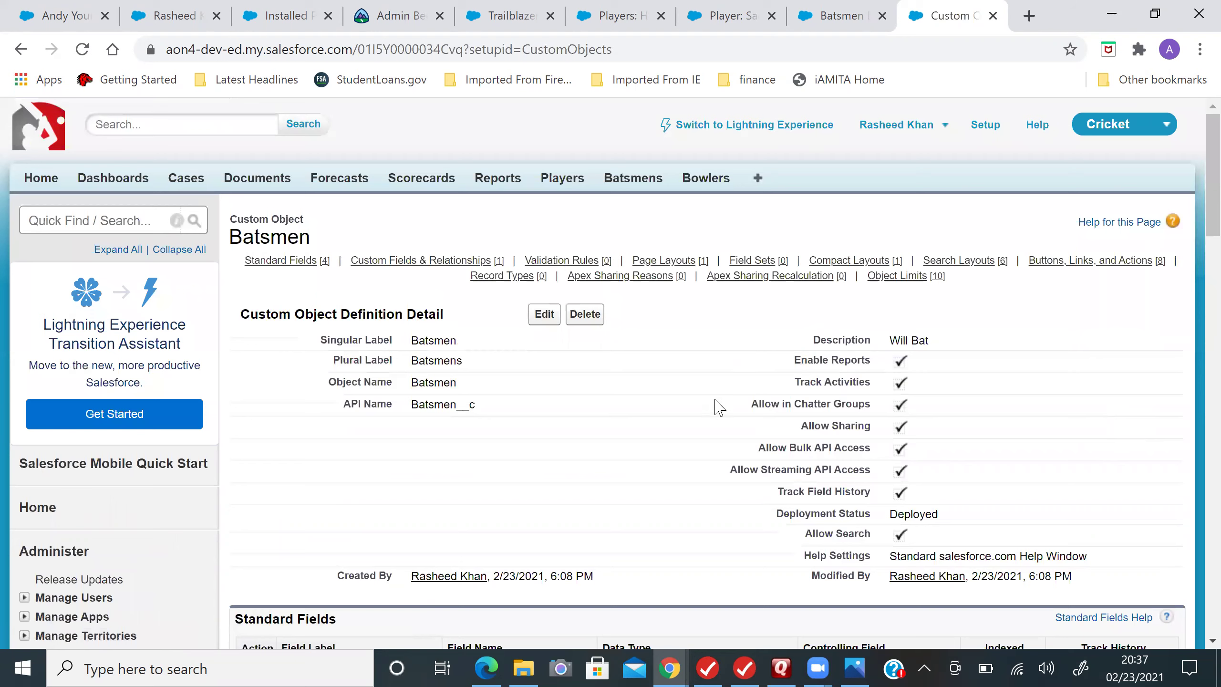
Step: Create and save a new Batsmen record named Virat Kohli with a Scorecard of 100
left_click(628, 181)
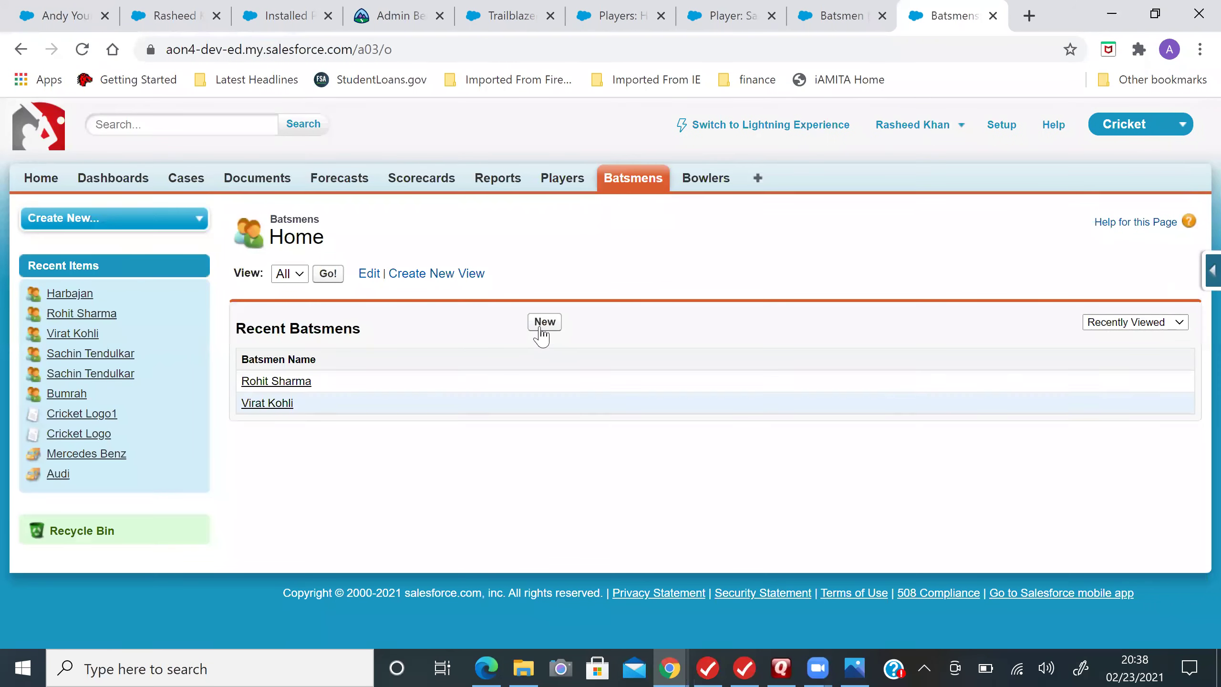
left_click(542, 323)
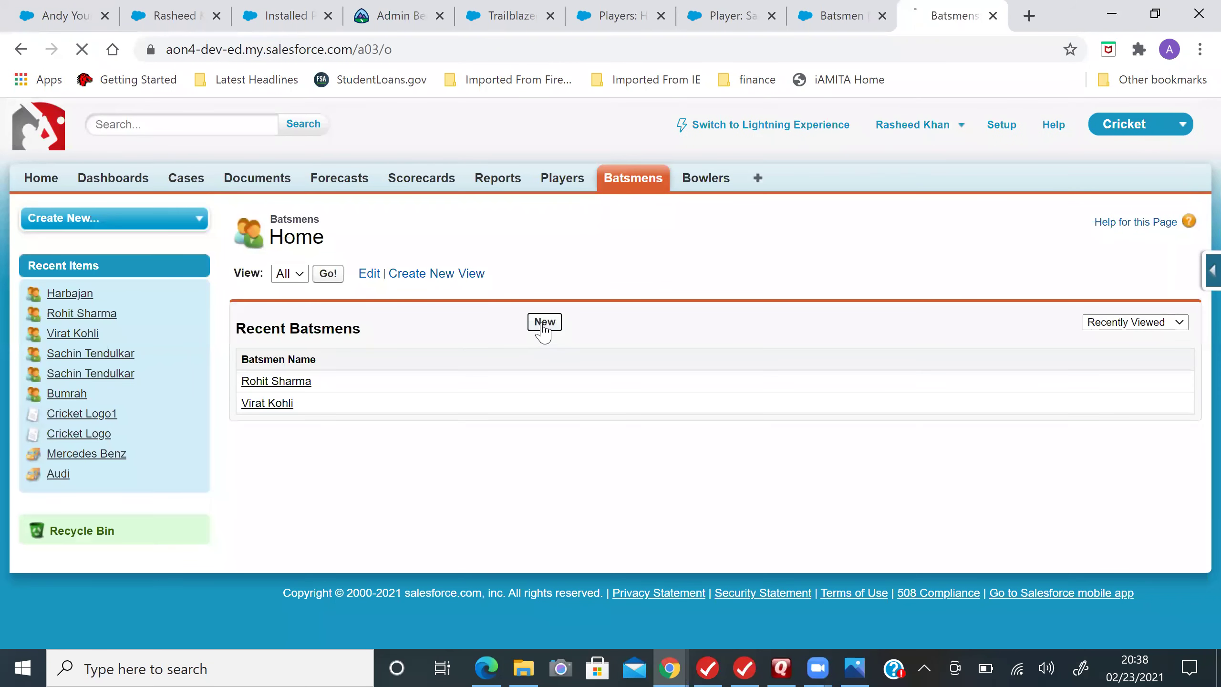
left_click(430, 375)
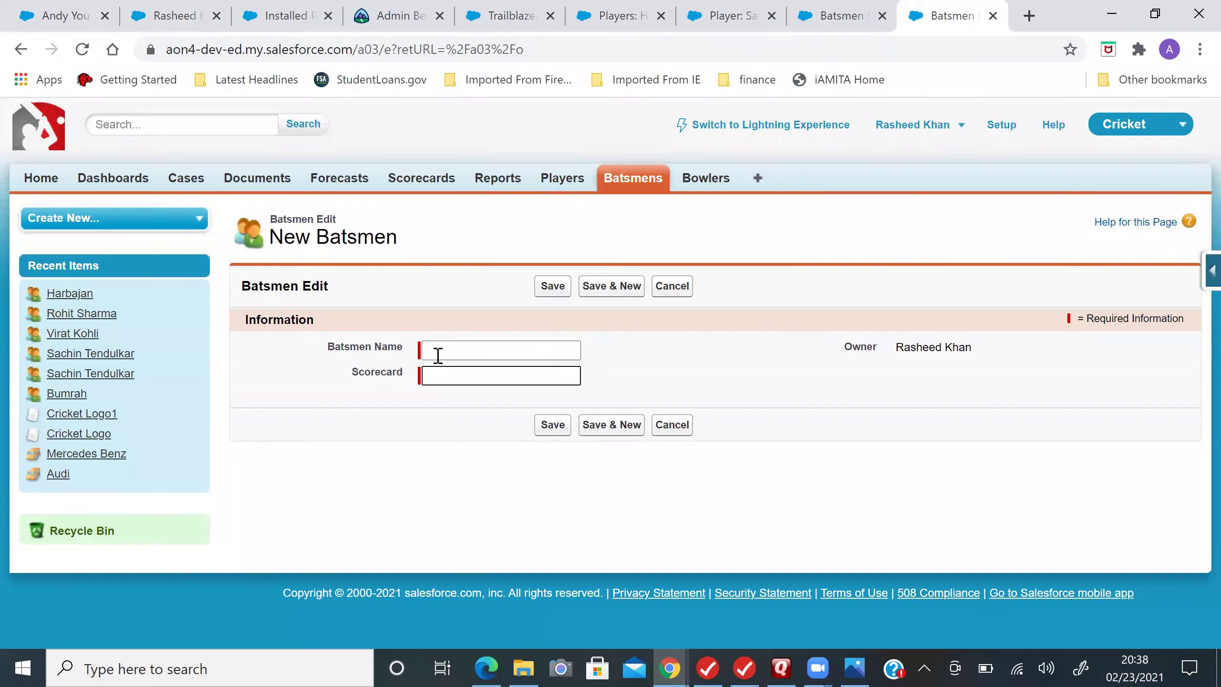
left_click(435, 352)
left_click_drag(410, 386, 436, 368)
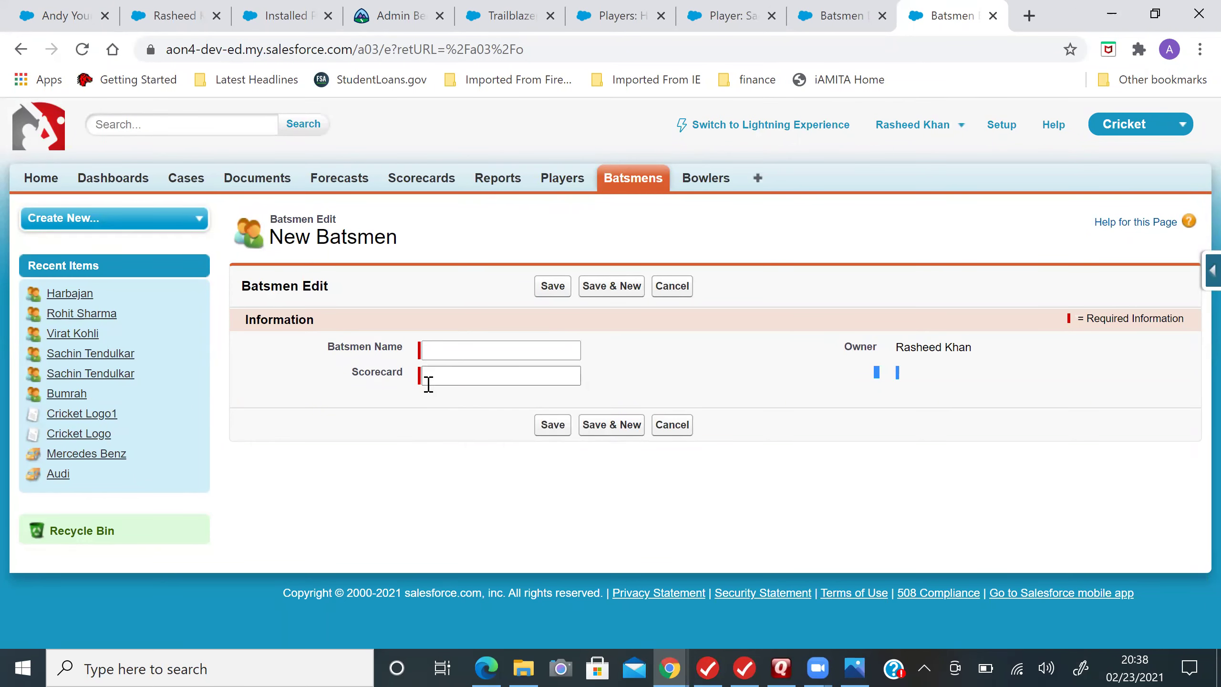
left_click(438, 350)
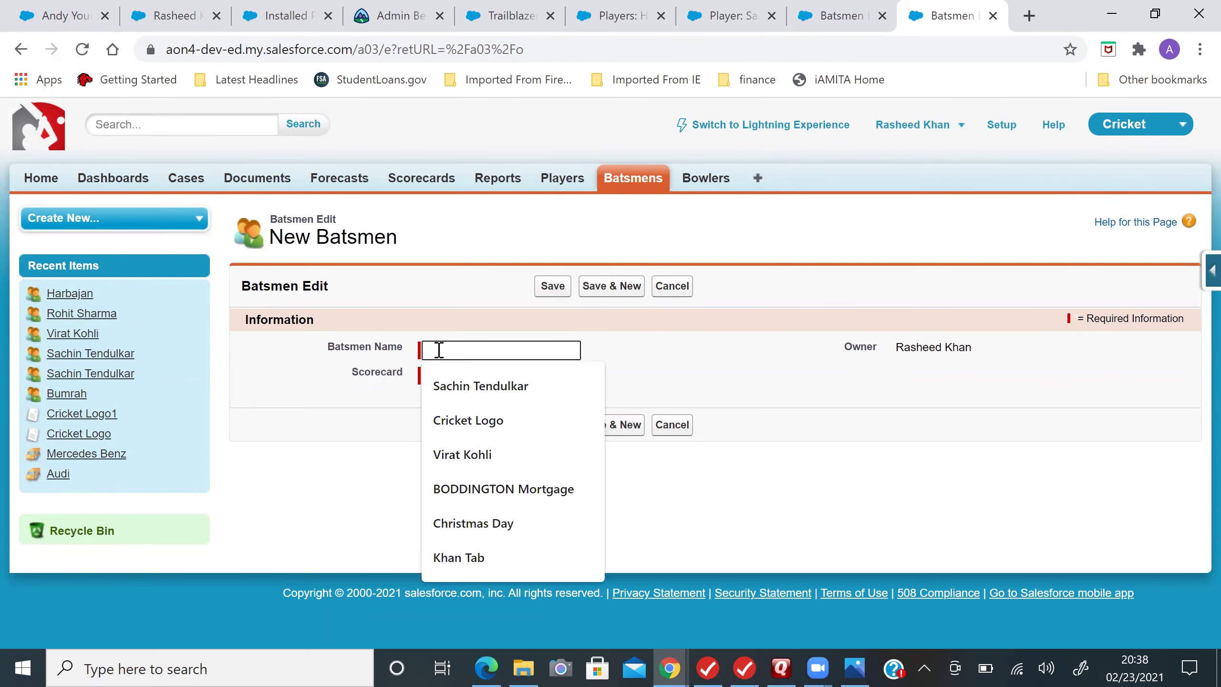
left_click(461, 455)
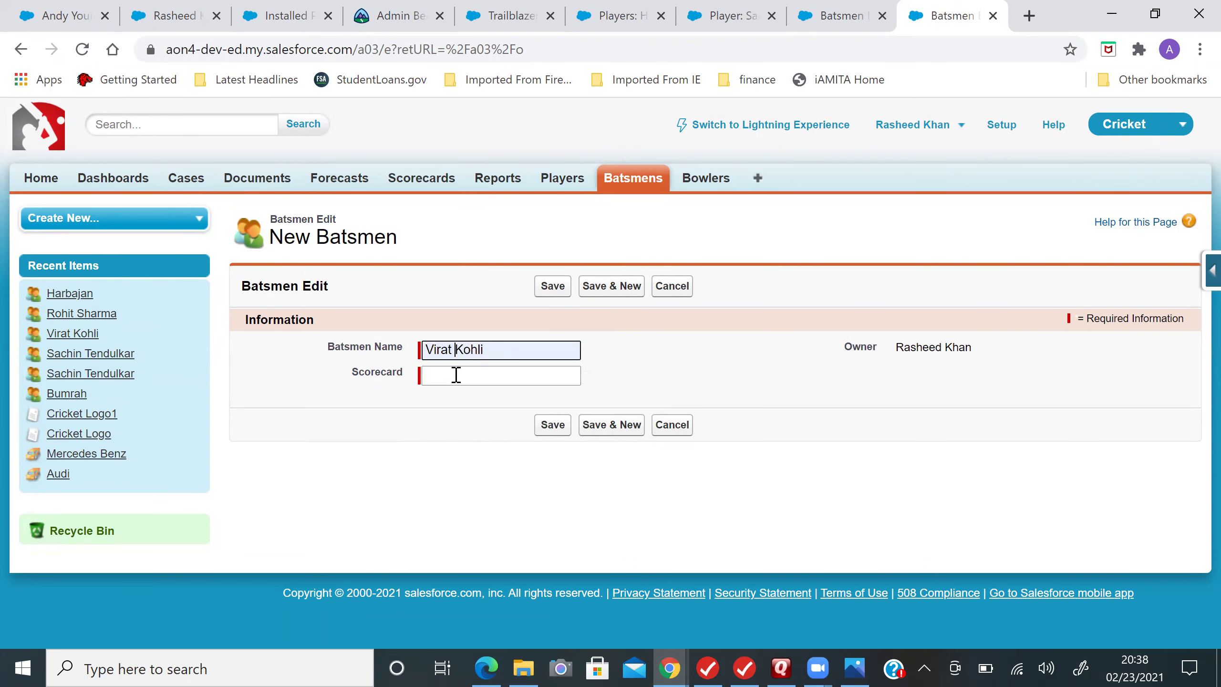
left_click(456, 375)
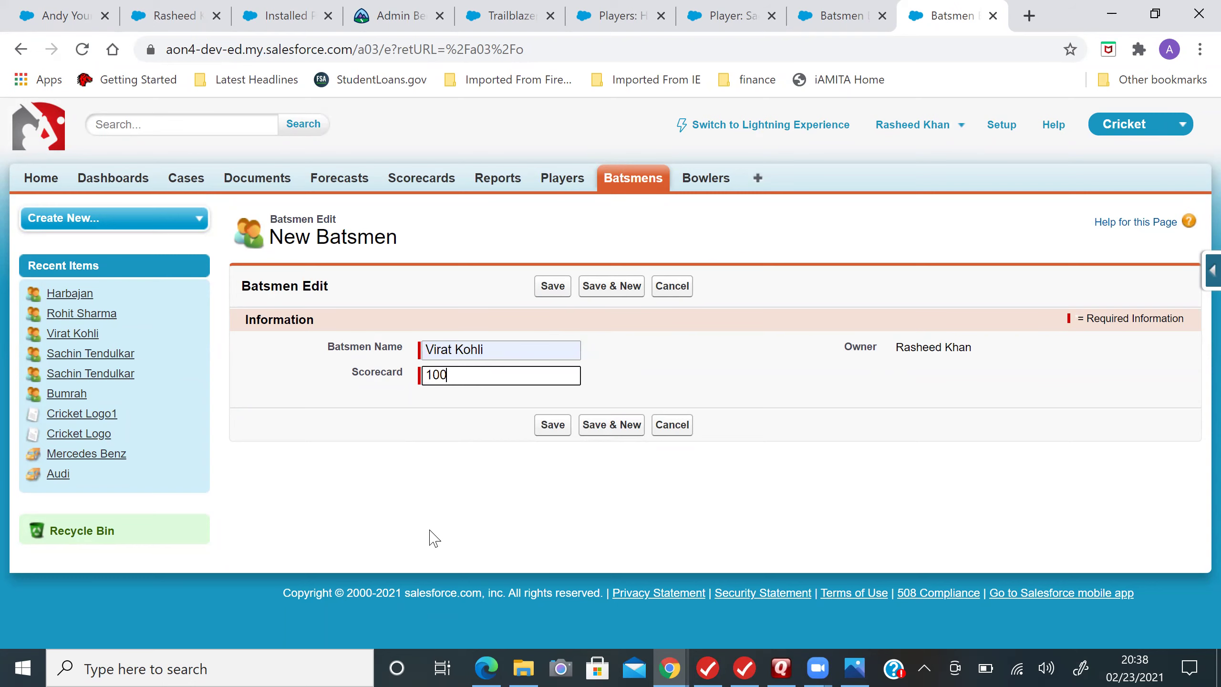
left_click(551, 430)
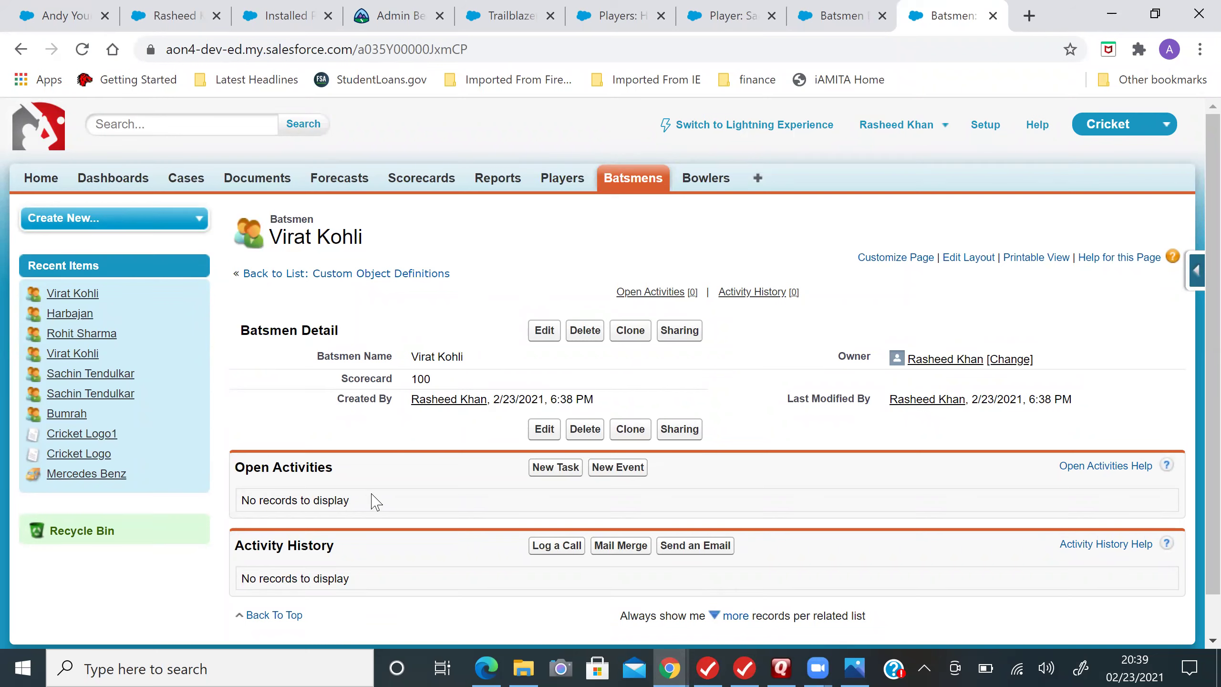
Step: Open the Bowler object's field definitions and start a new custom field with the Text data type
left_click(704, 185)
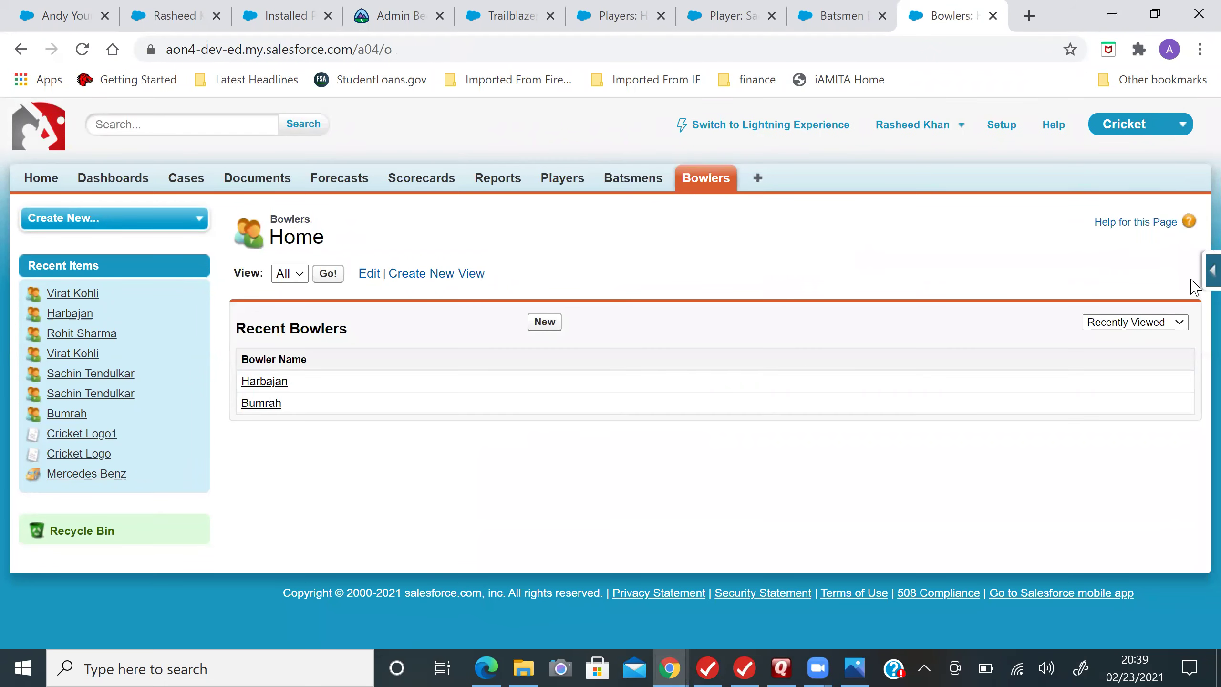
mouse_move(1194, 287)
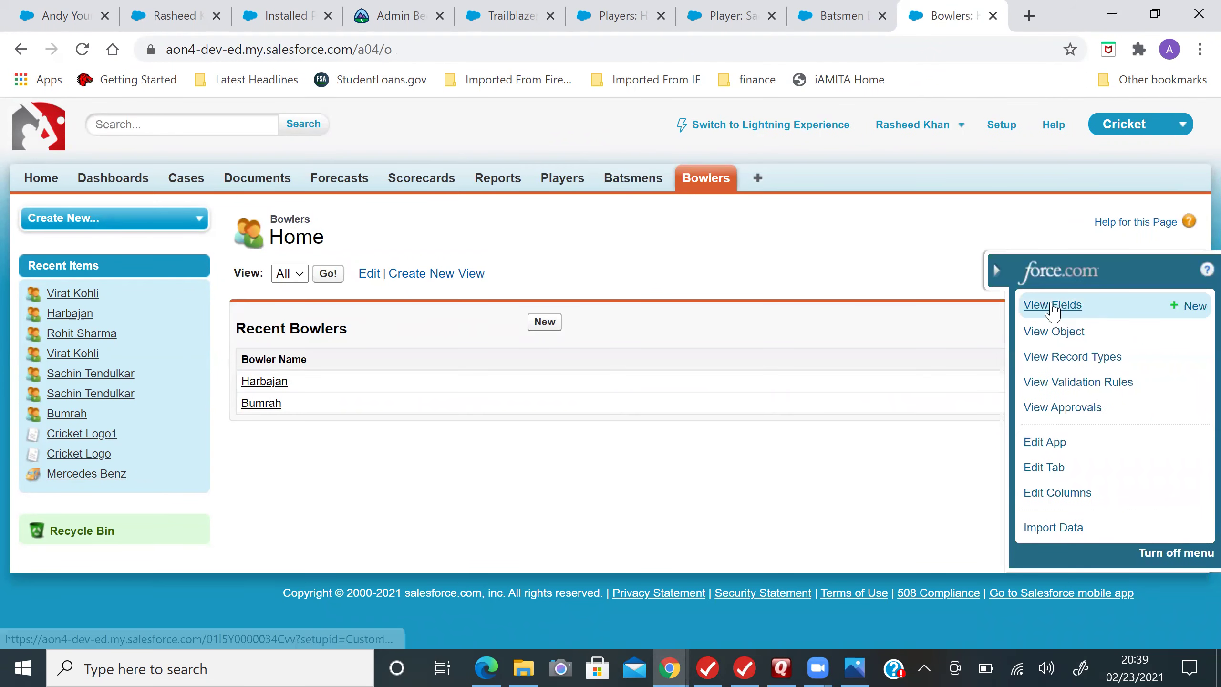
left_click(1058, 307)
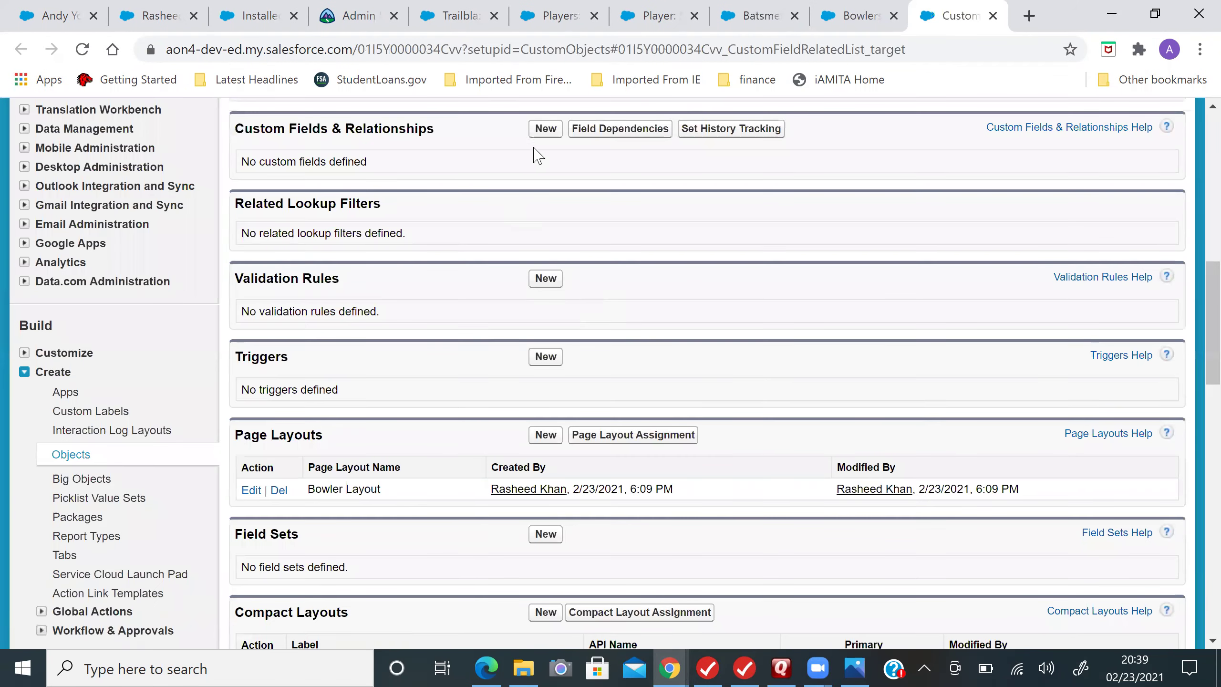
left_click(546, 130)
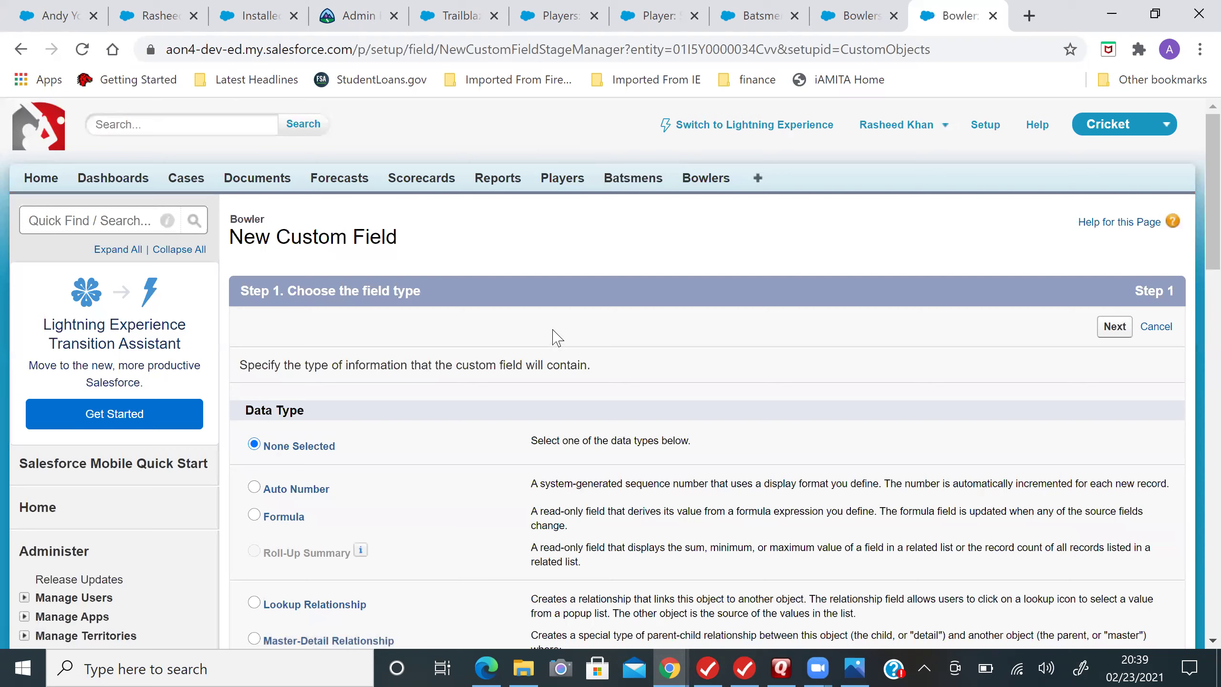
scroll(1196, 298, "down", 7)
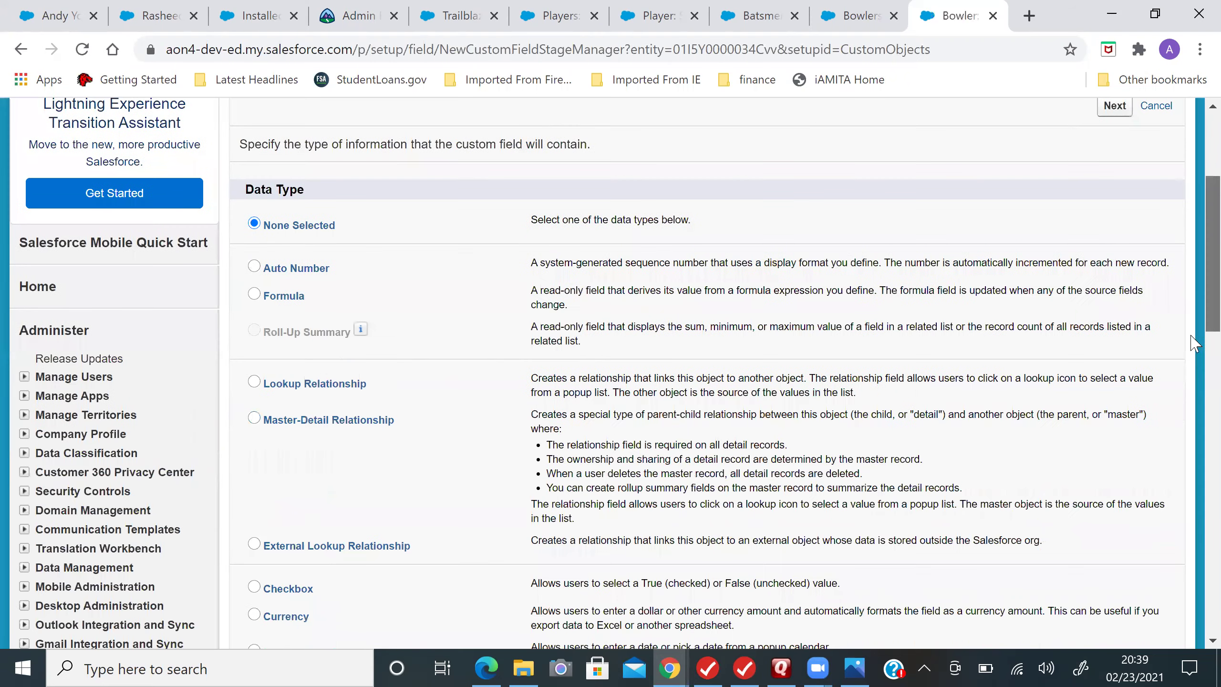
scroll(1196, 360, "down", 5)
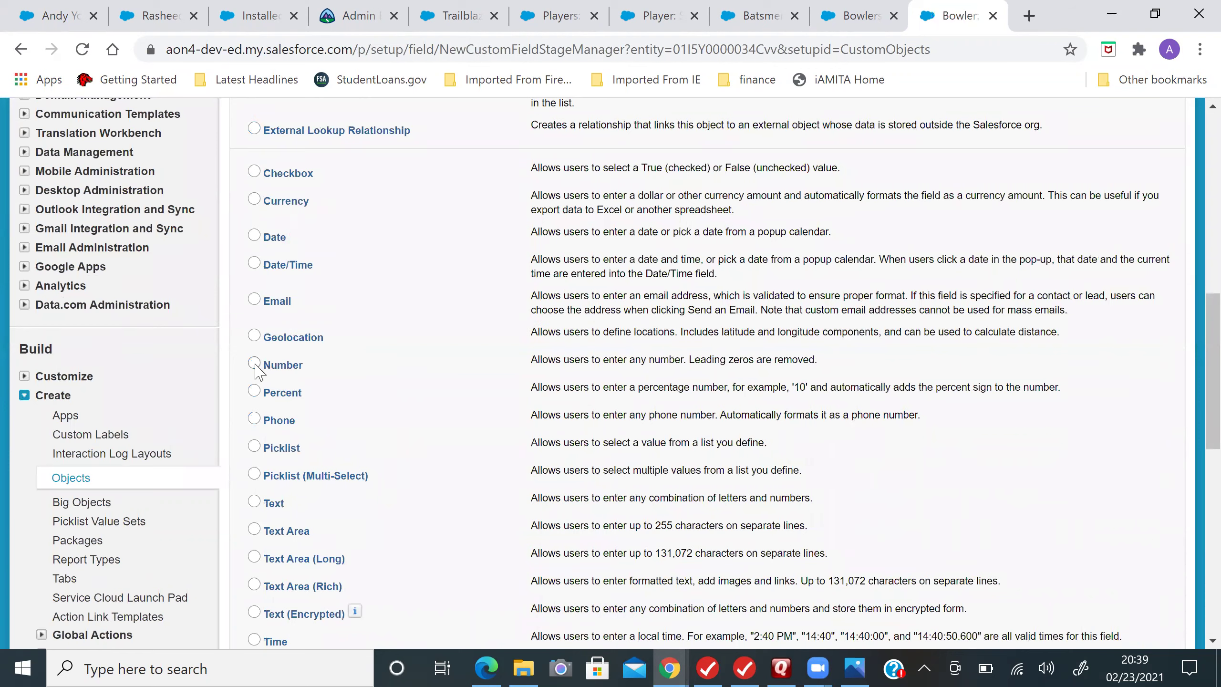
left_click(256, 504)
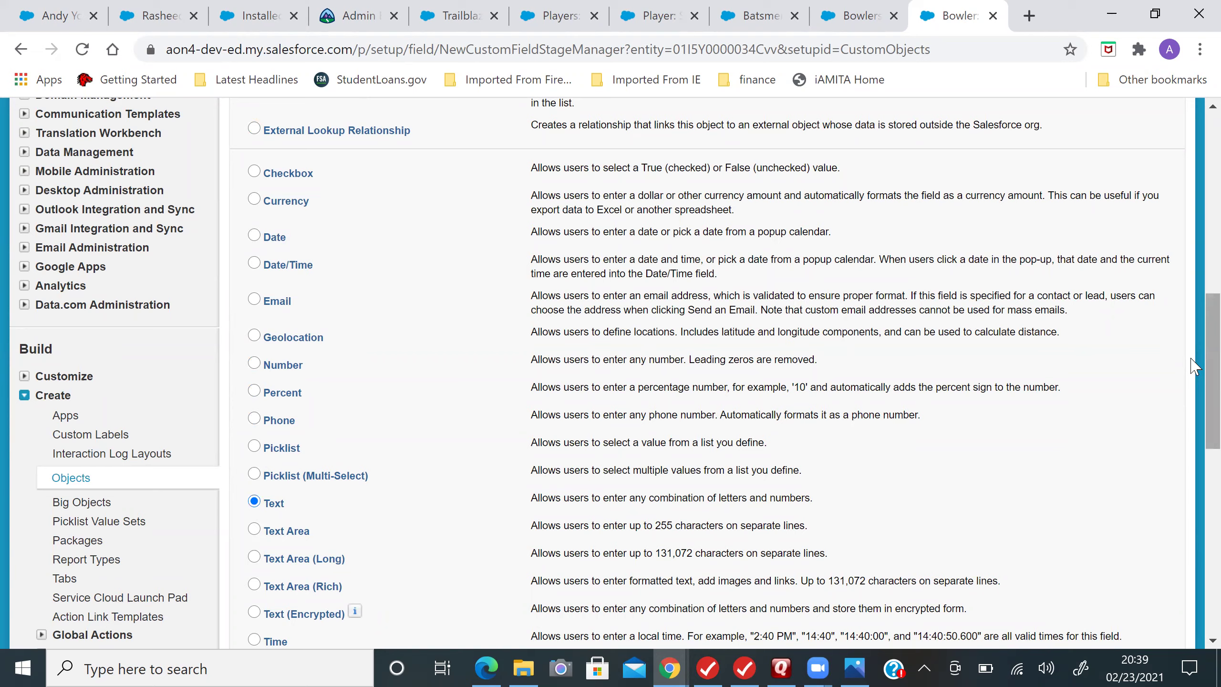
scroll(1195, 465, "down", 6)
left_click(1114, 387)
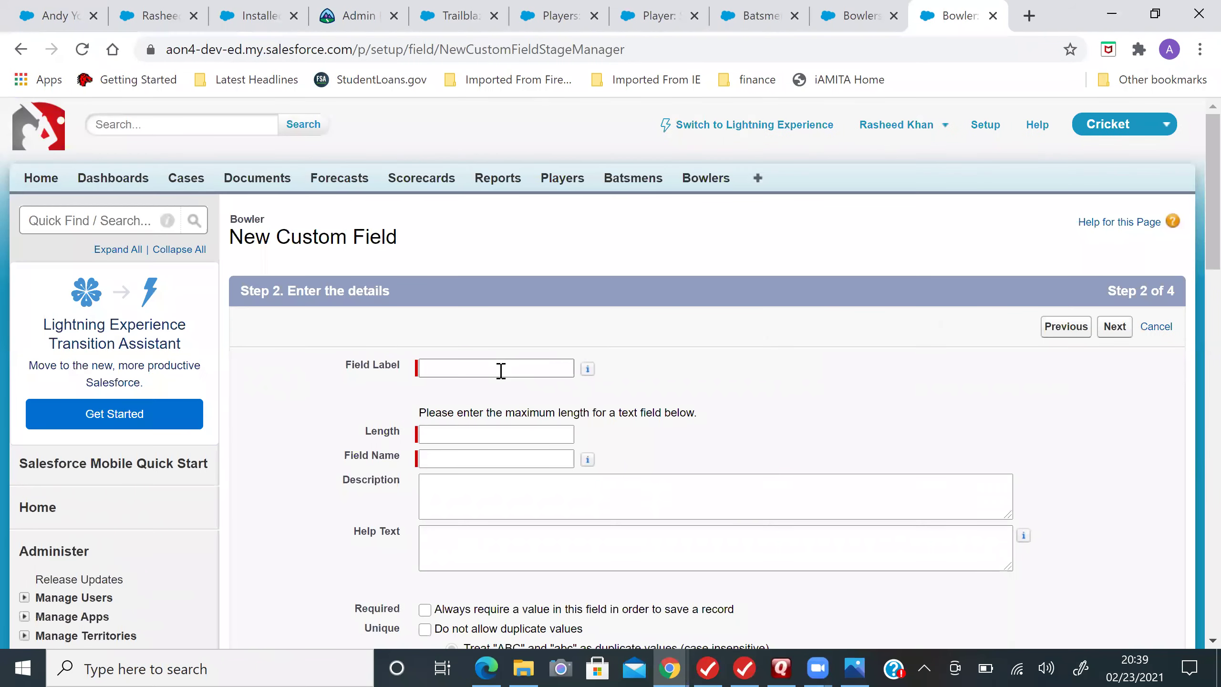
Step: Label the text field Wickets with a length of 10, make it required and continue to the field-level security settings
left_click(499, 368)
type("Wickets")
left_click(495, 437)
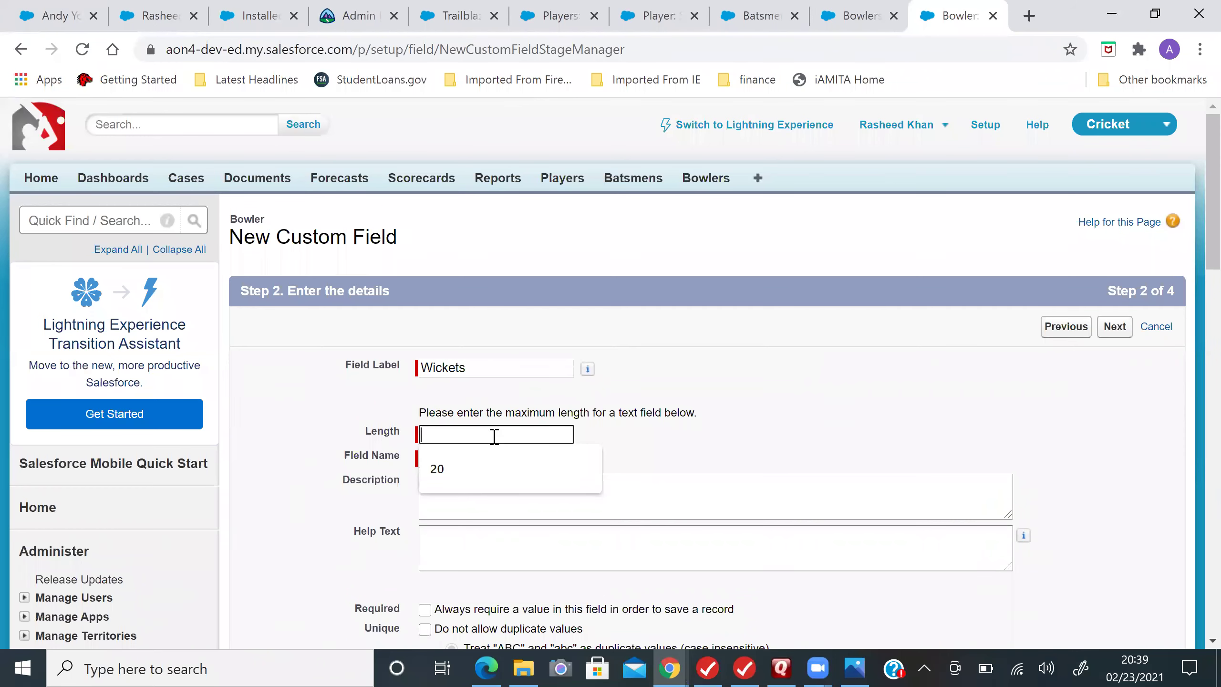
type("10")
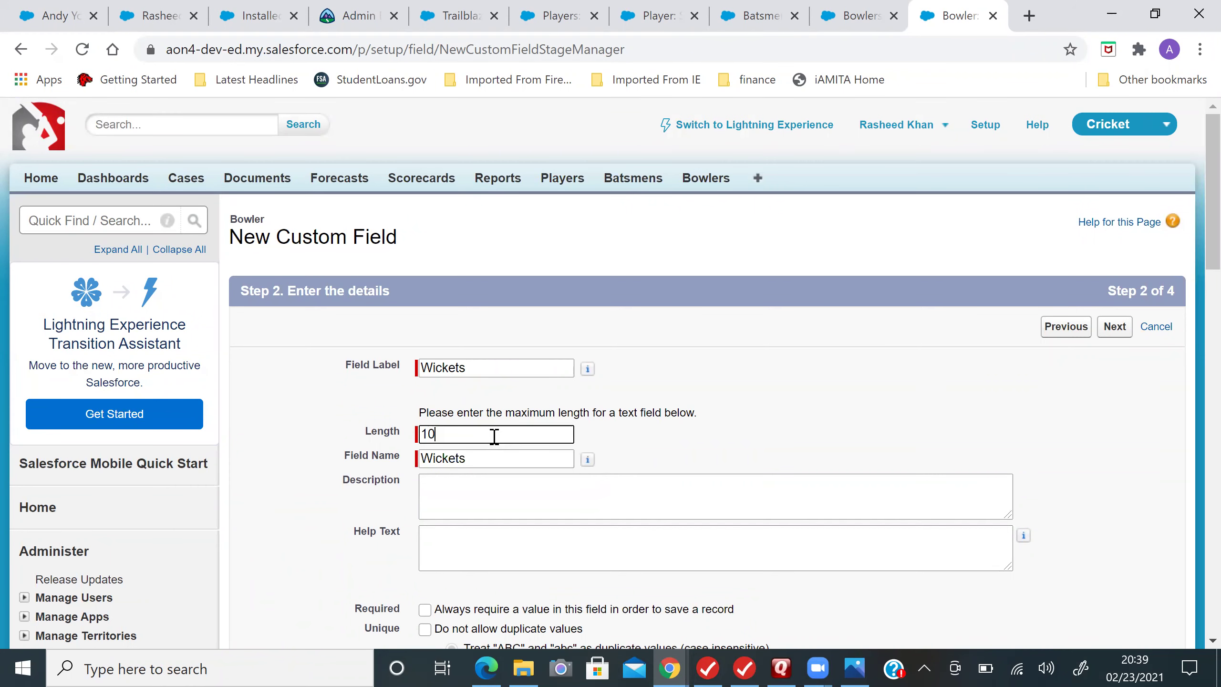
left_click(779, 435)
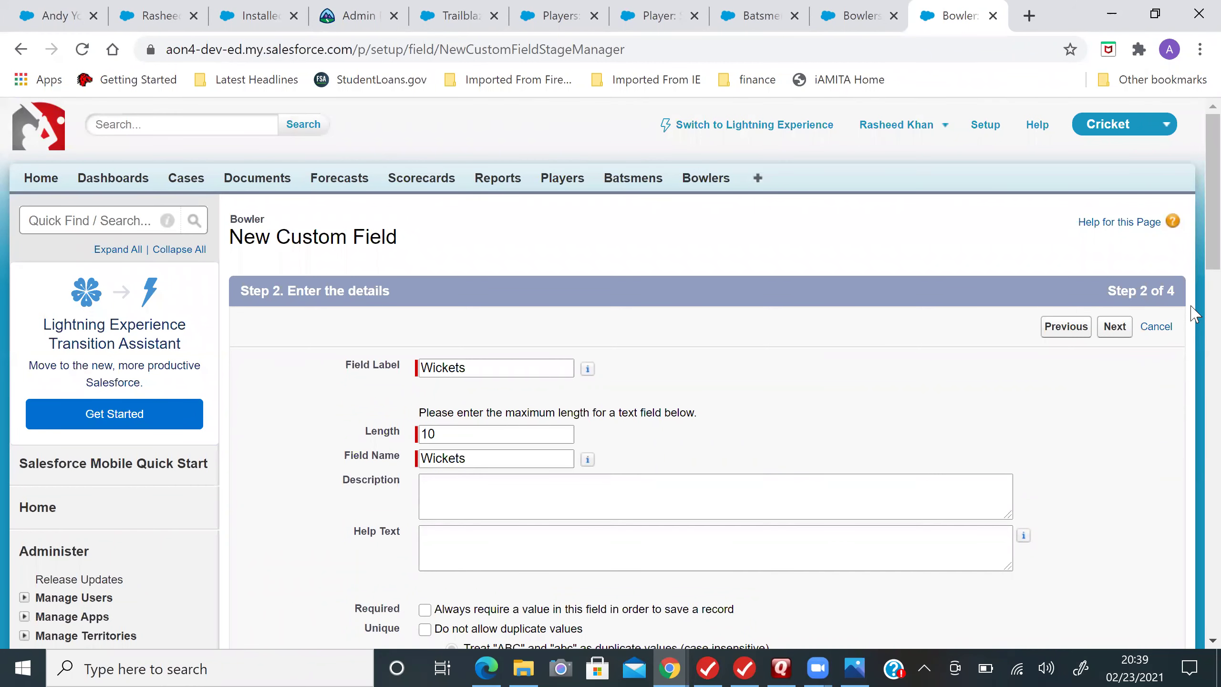
scroll(1196, 233, "down", 1)
scroll(1196, 233, "down", 1)
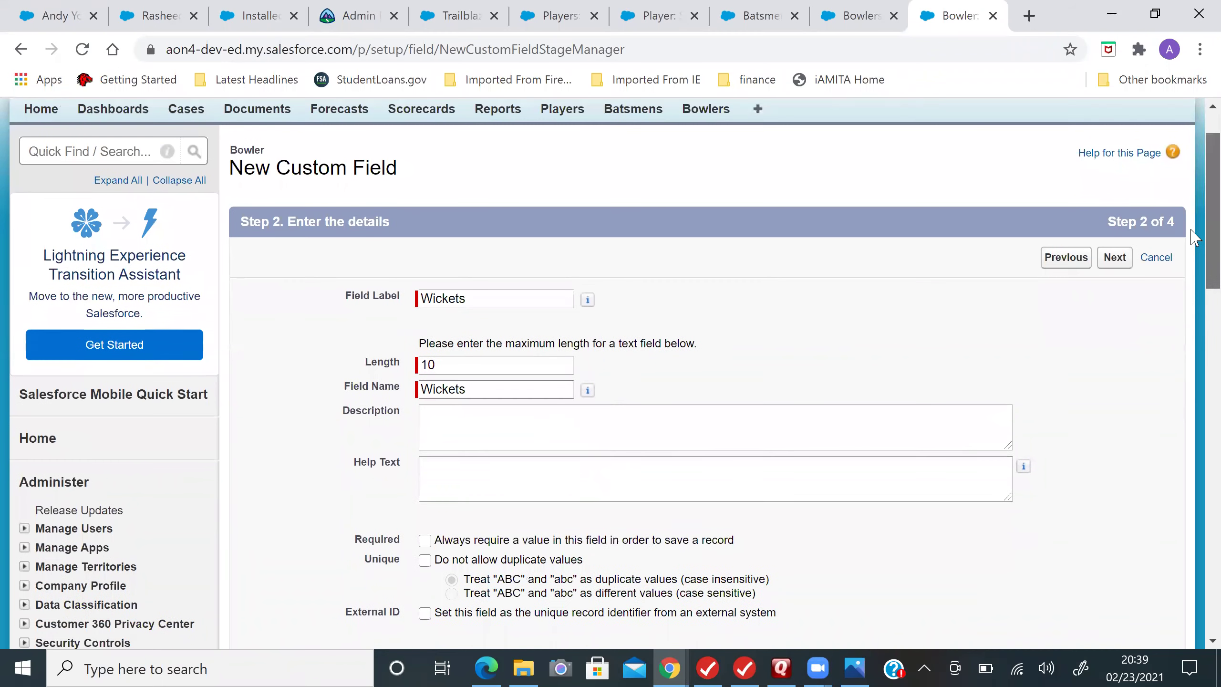
scroll(1194, 235, "down", 3)
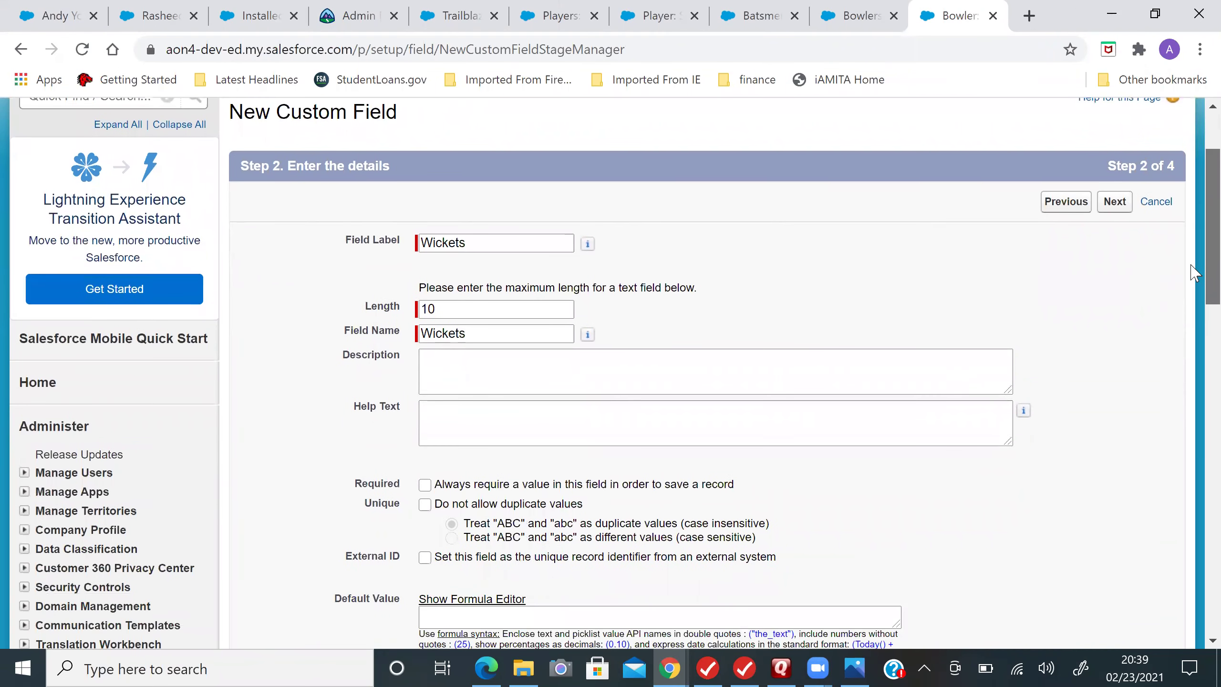
left_click(425, 360)
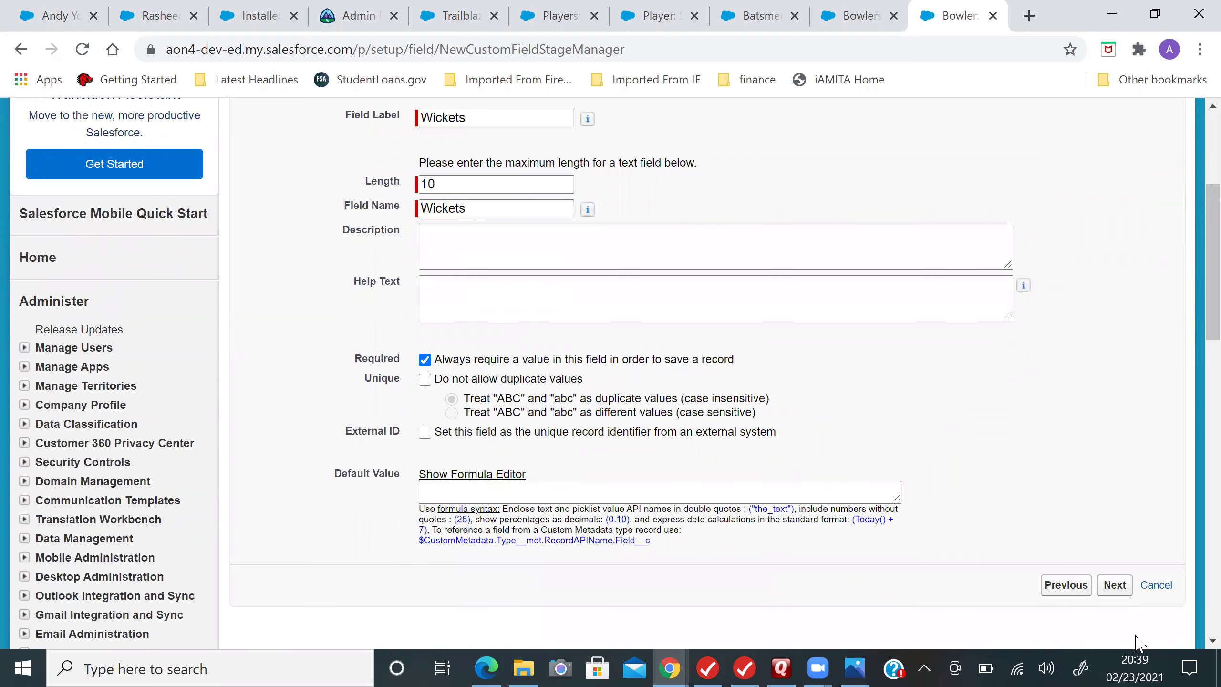
left_click(1114, 588)
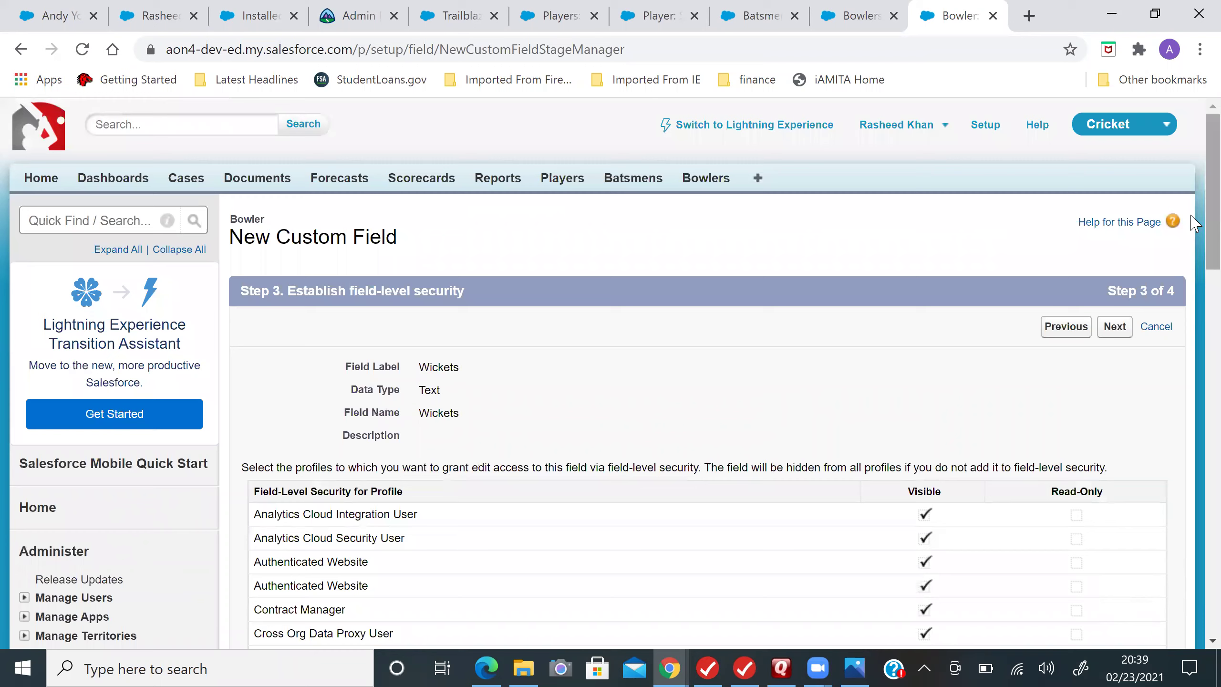
Step: Accept the default field-level security and the Bowler Layout assignment, and save the Wickets field
scroll(1195, 224, "down", 6)
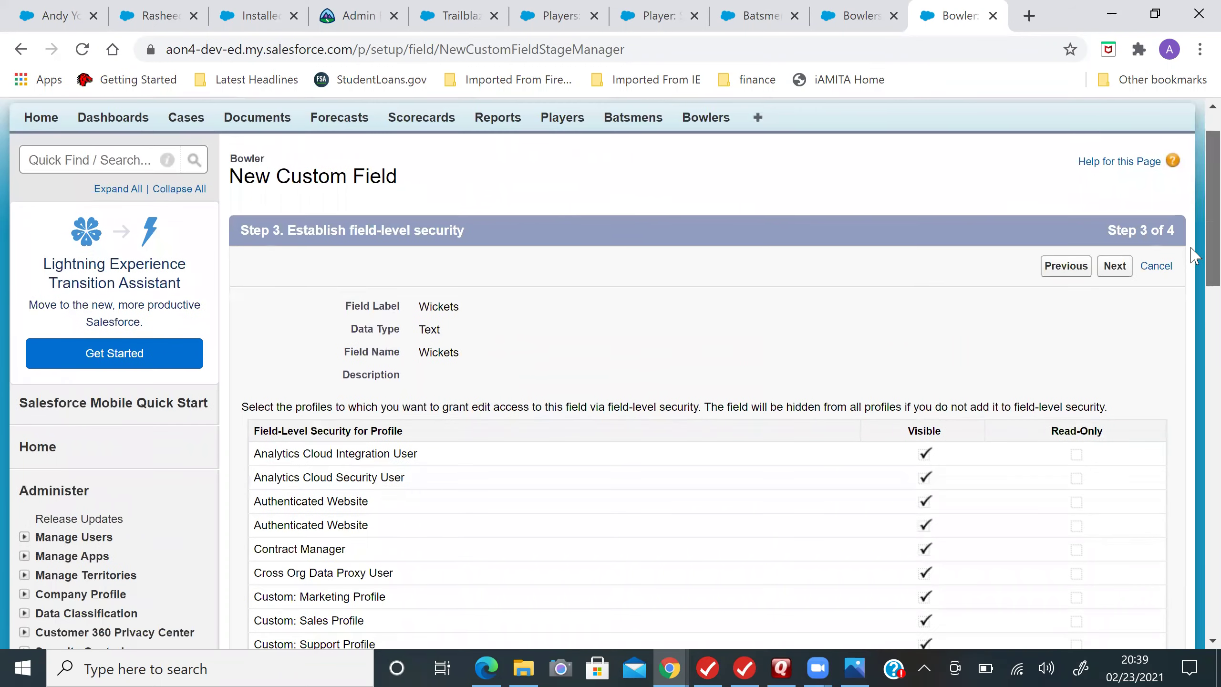
scroll(1195, 442, "down", 6)
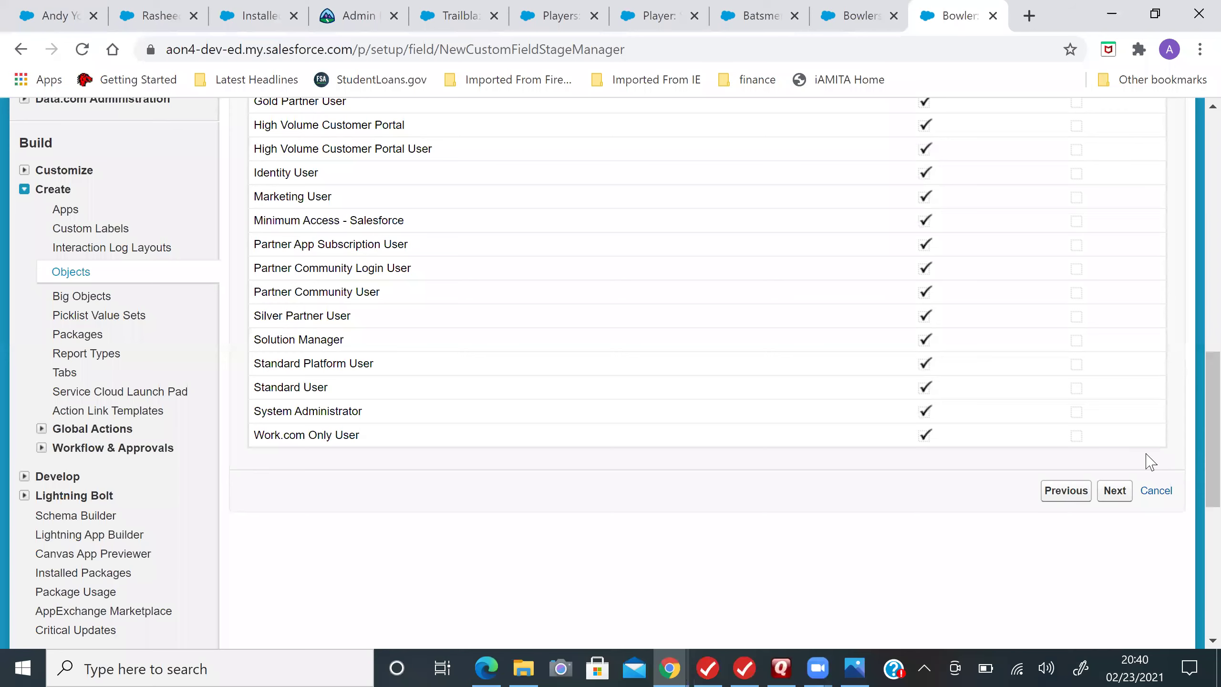
left_click(1113, 494)
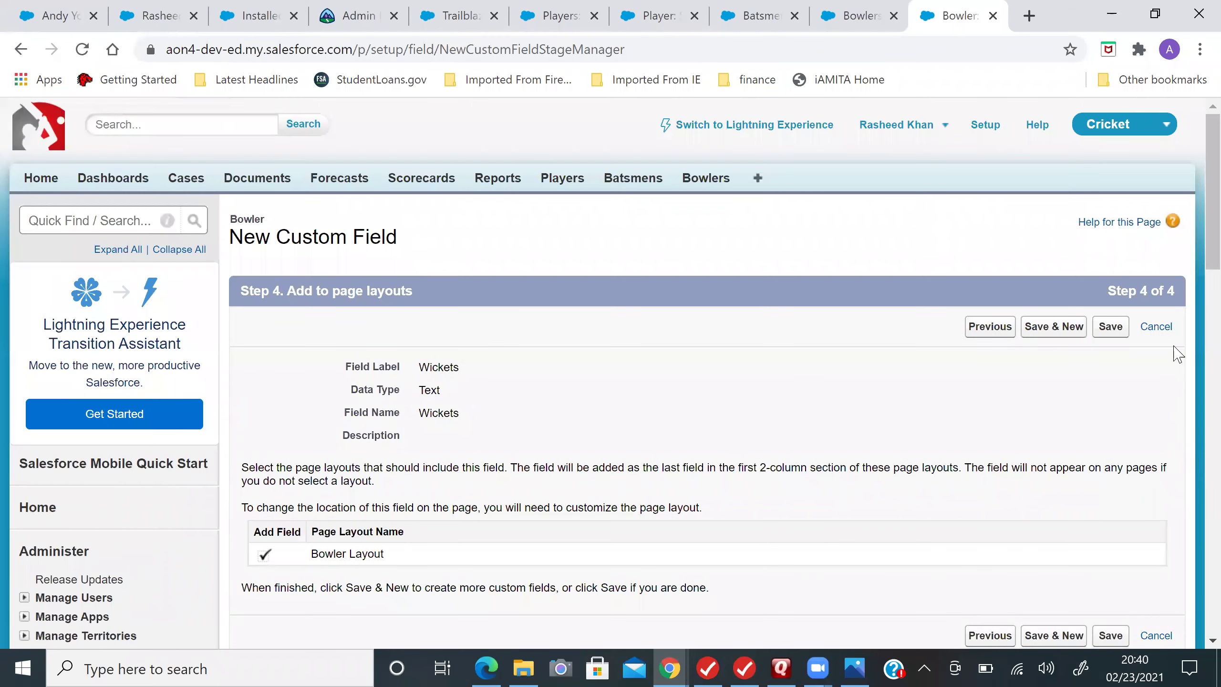
scroll(1195, 262, "down", 2)
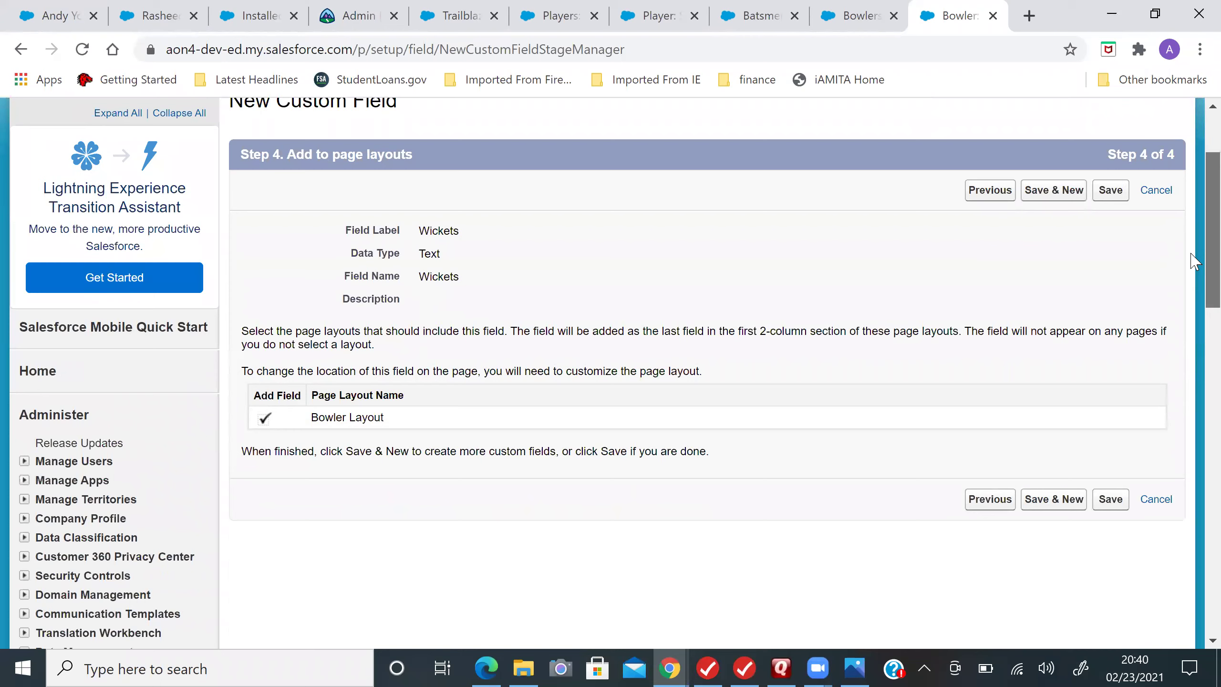
left_click(1111, 500)
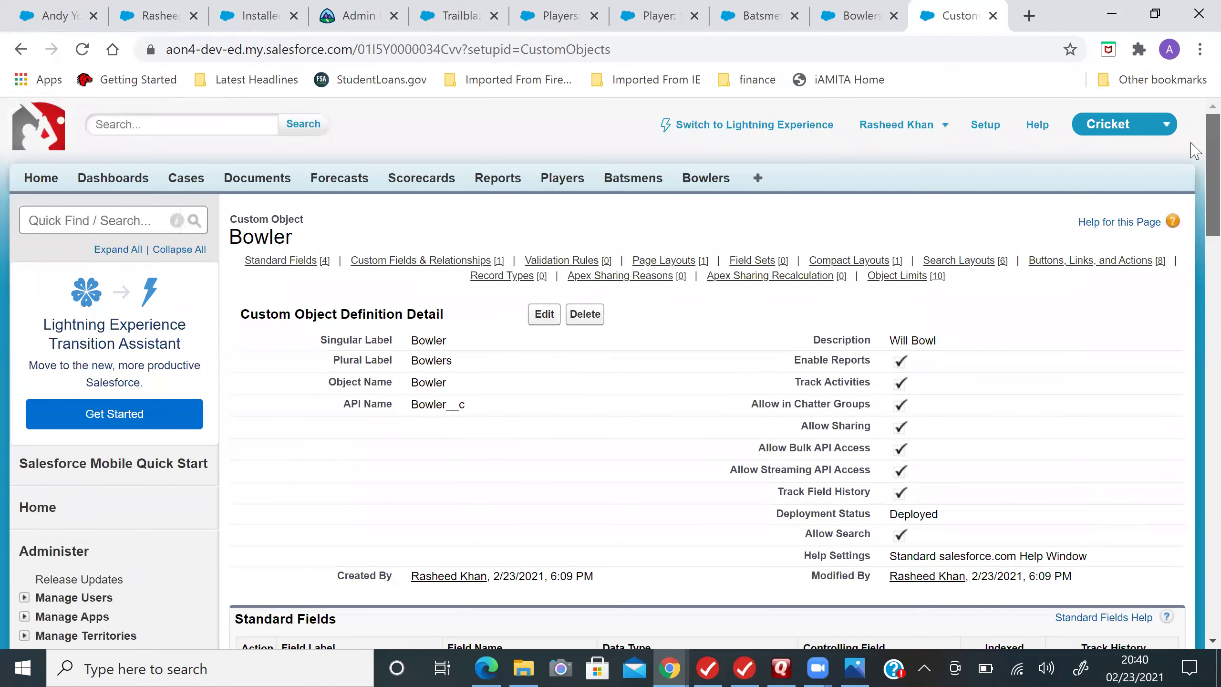
mouse_move(1191, 142)
left_mouse_down()
mouse_move(1192, 396)
mouse_move(1187, 126)
left_mouse_up()
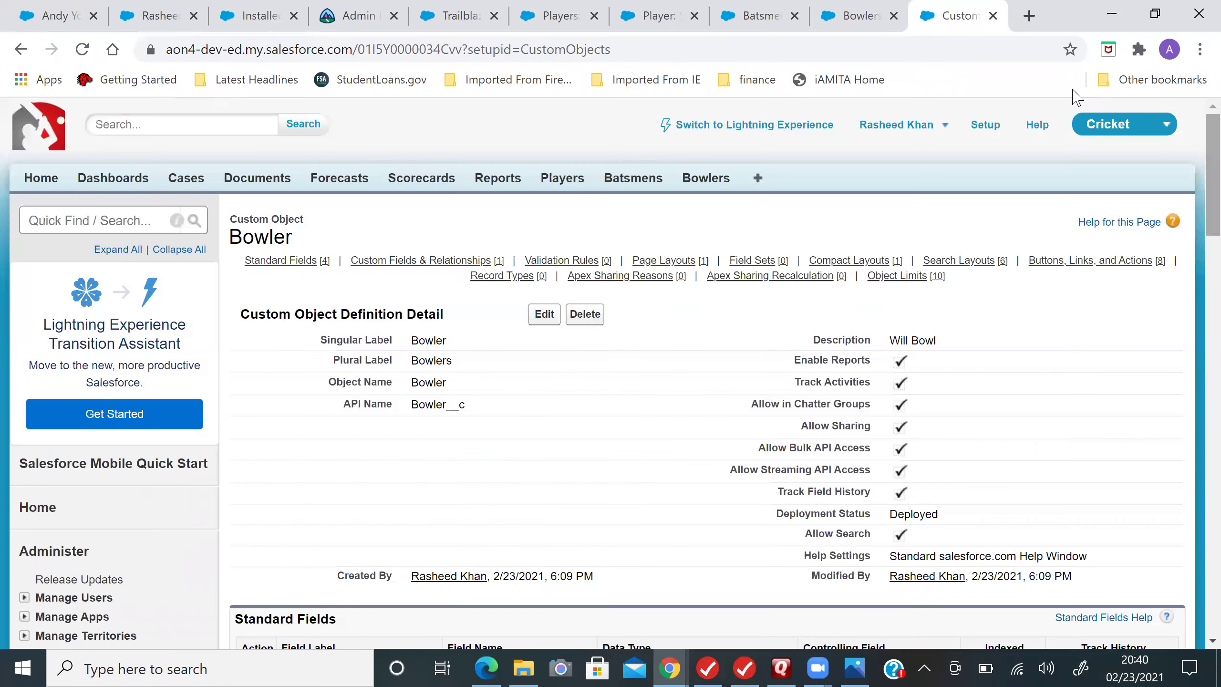
Step: Create and save a new Bowler record named Harbajan with 5 Wickets
left_click(705, 178)
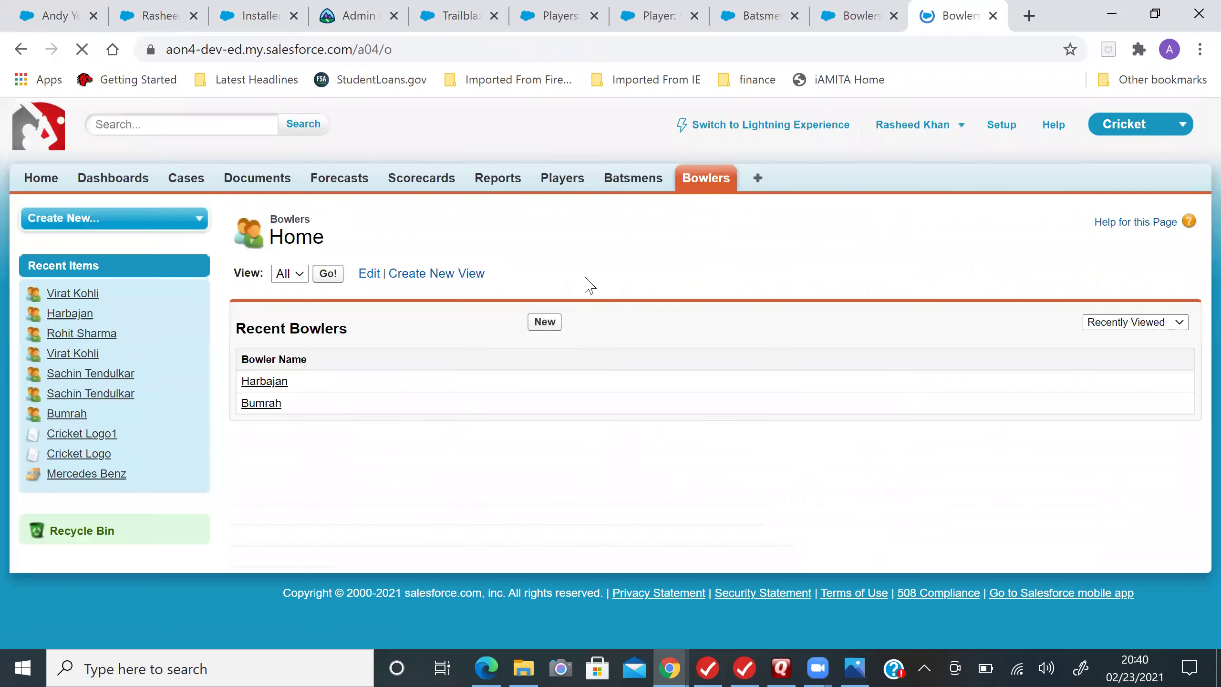
left_click(544, 322)
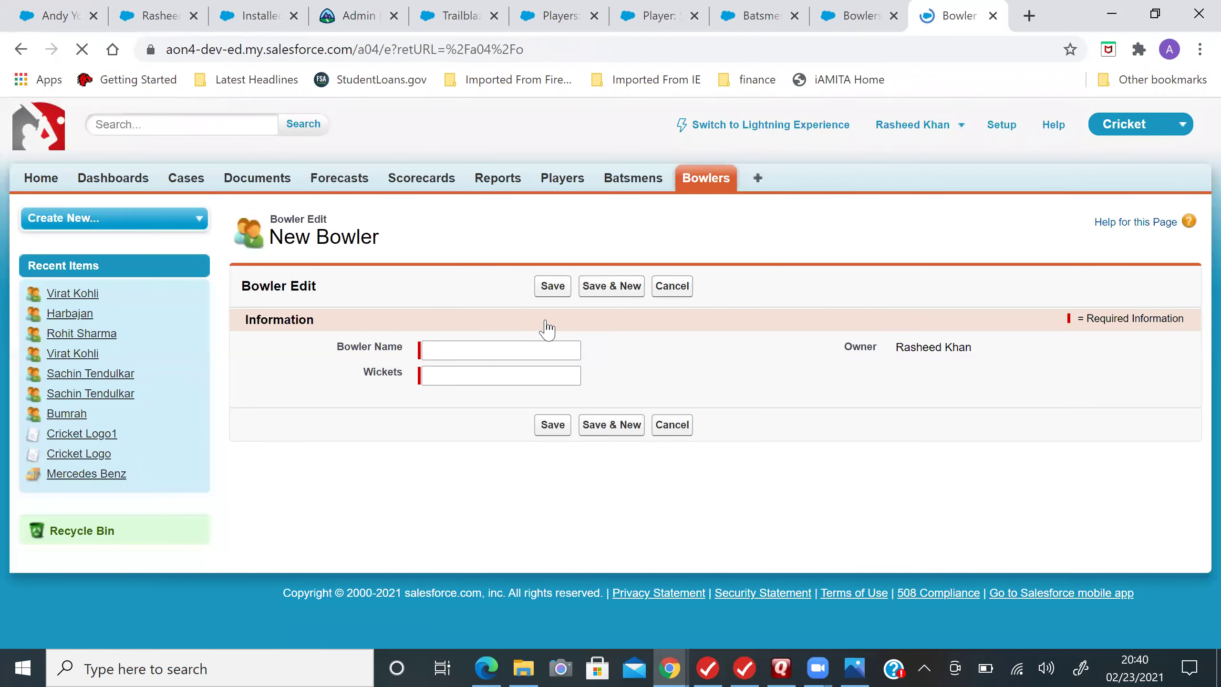
left_click(492, 348)
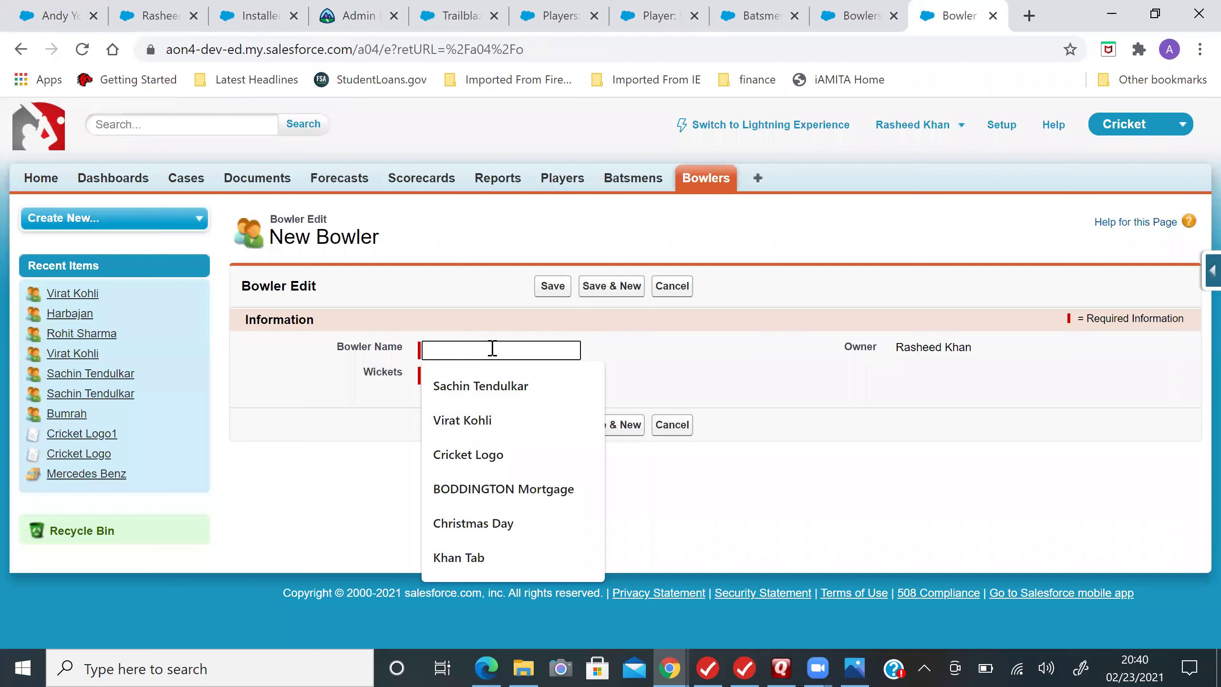
type("Harbajan")
left_click(471, 385)
left_click(471, 382)
type("5")
left_click(551, 425)
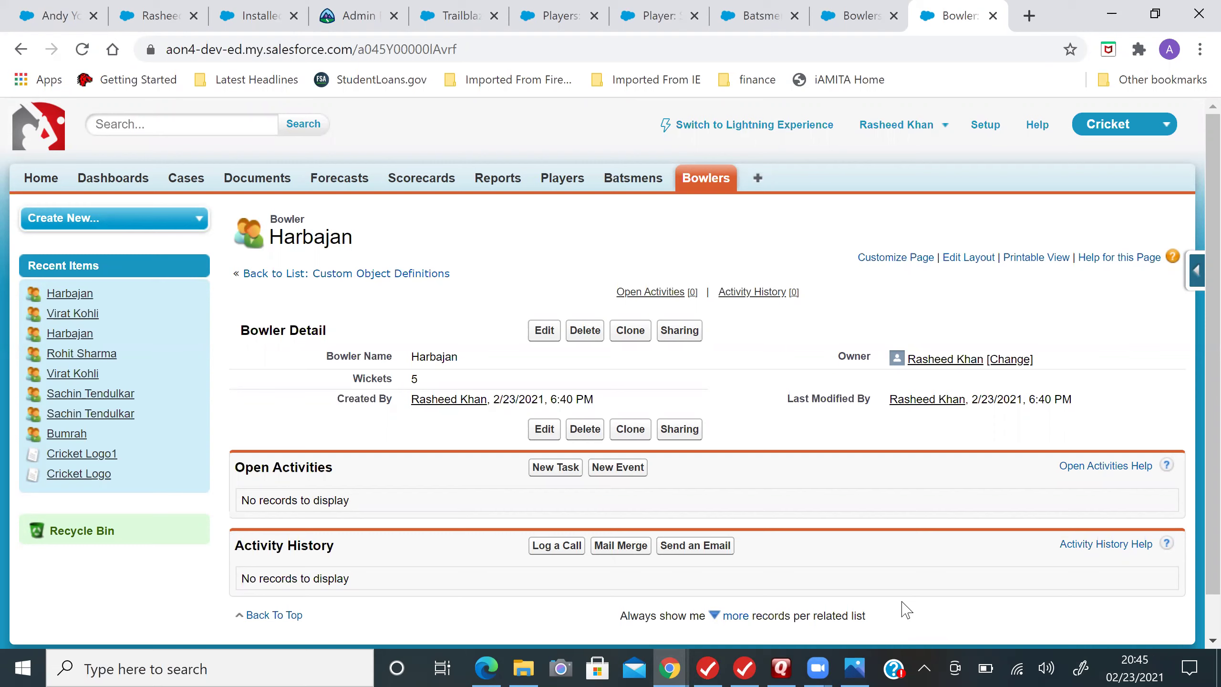
Step: Switch from the Cricket app to the Sales app
left_click(1167, 126)
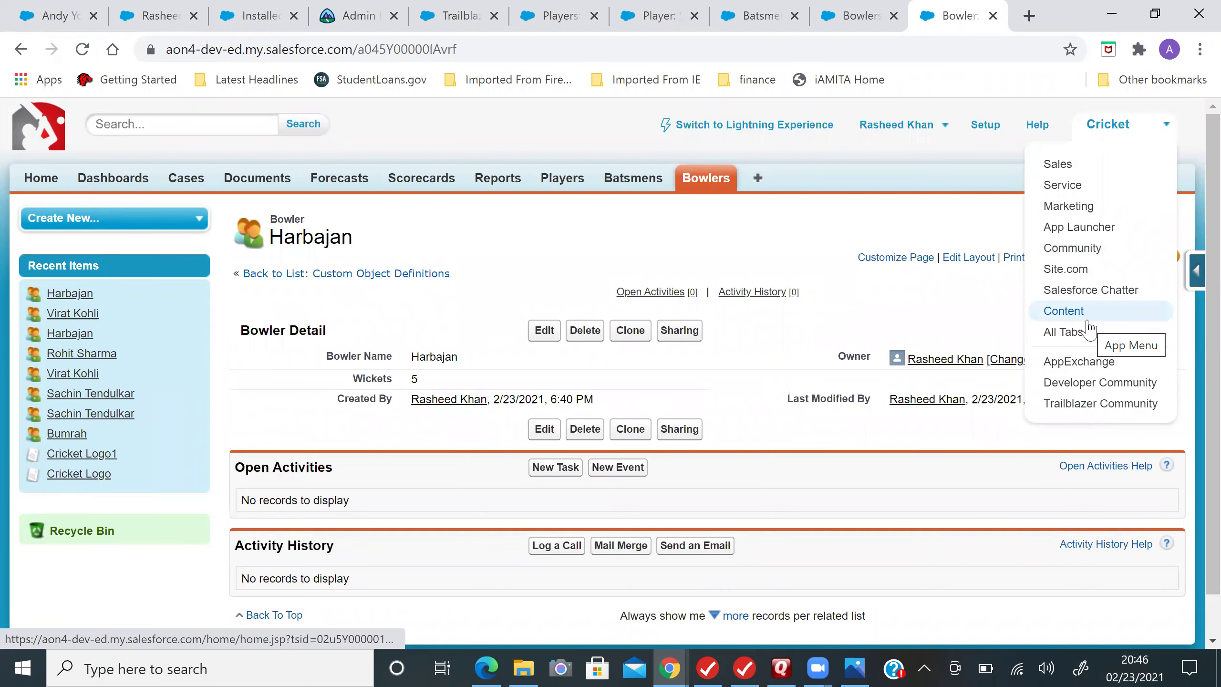
left_click(1066, 165)
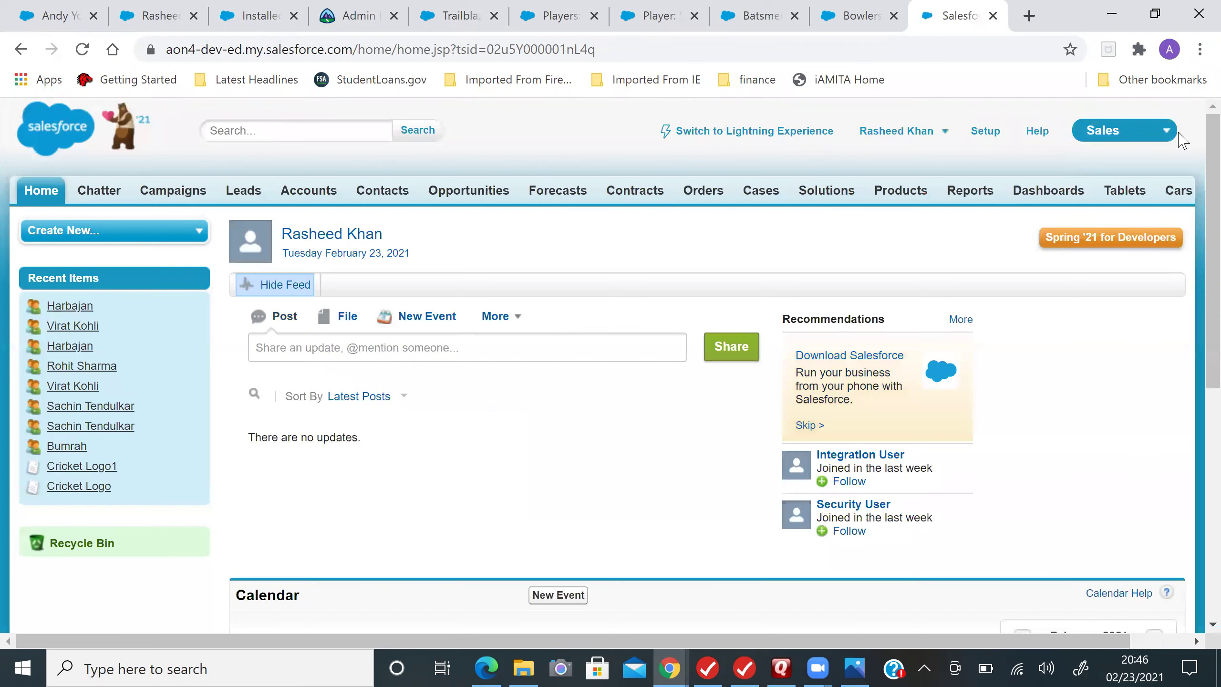
Step: Search Setup for "apps", open the Apps page under Create and review the list of standard and custom apps
left_click(1168, 132)
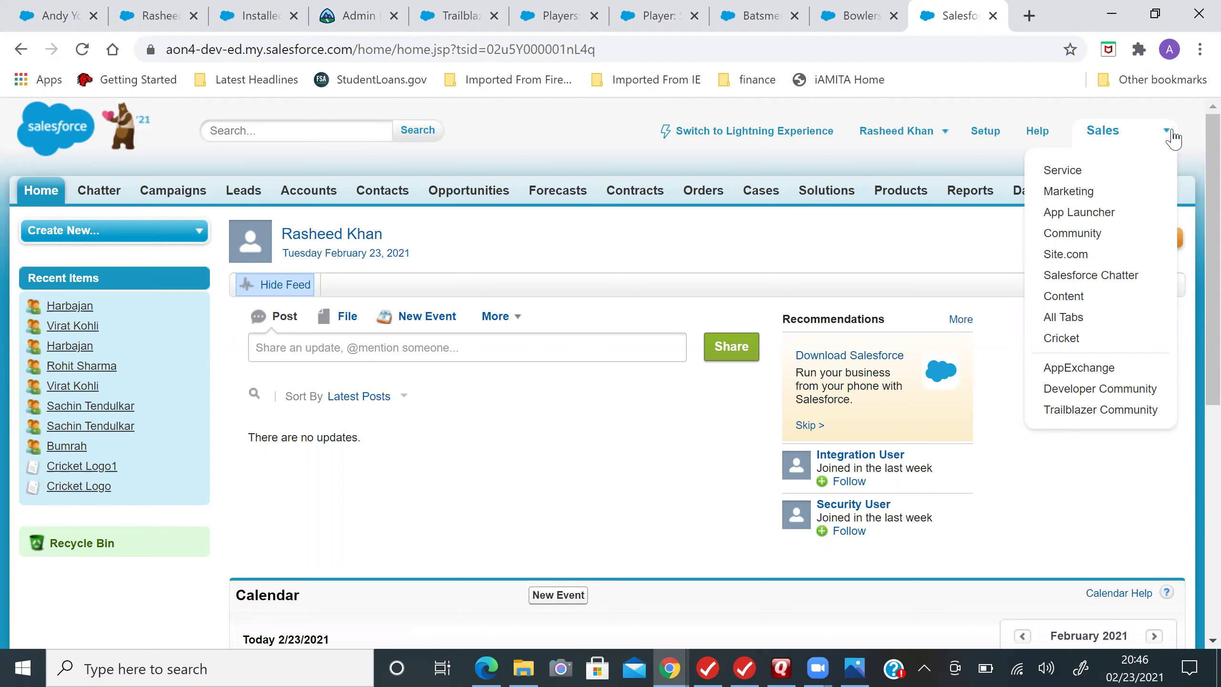
left_click(986, 138)
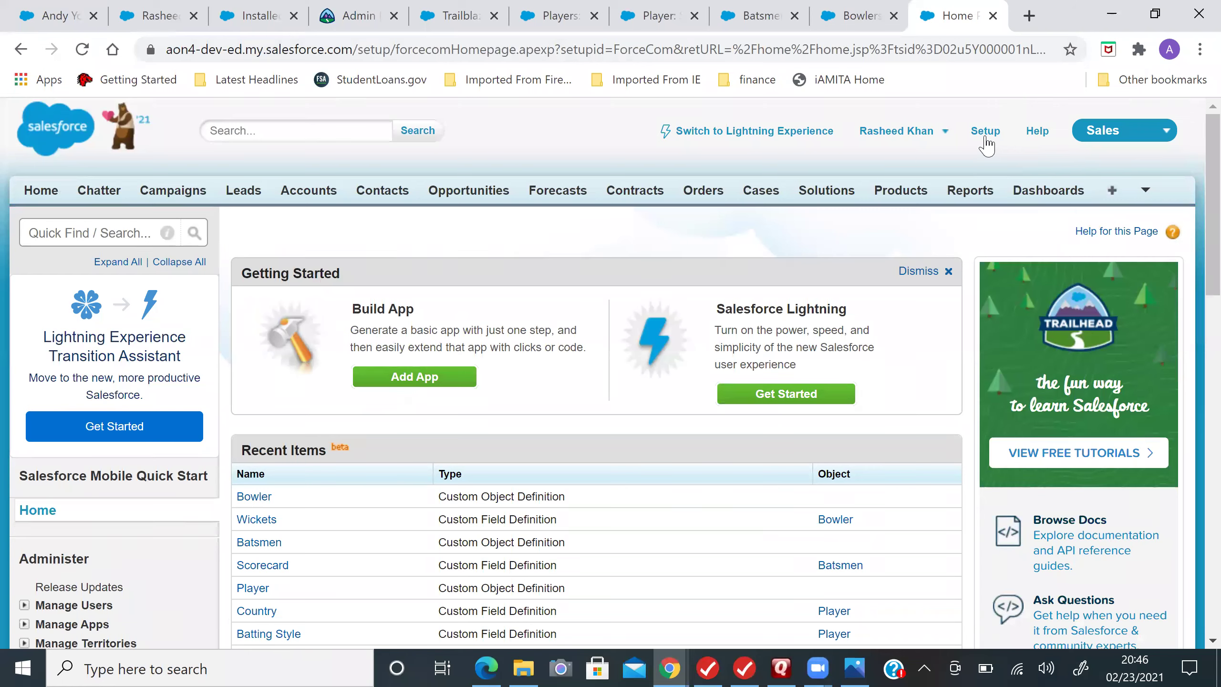
left_click(58, 233)
type("a")
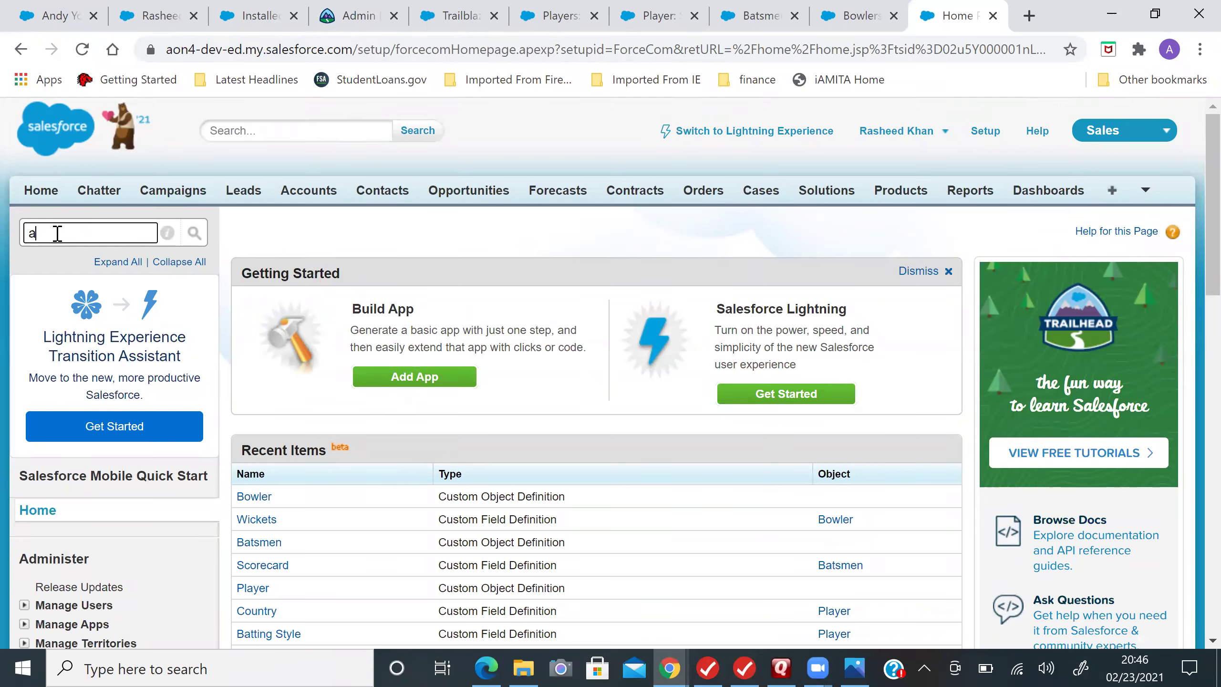
type("pps")
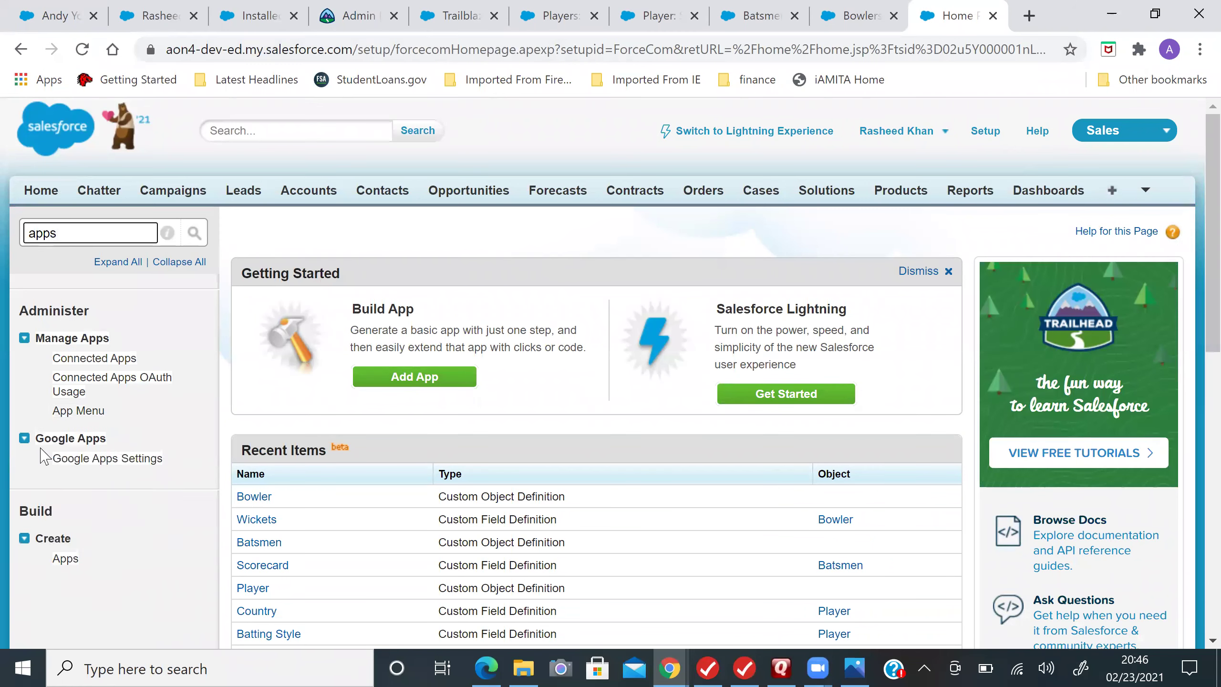
left_click(64, 564)
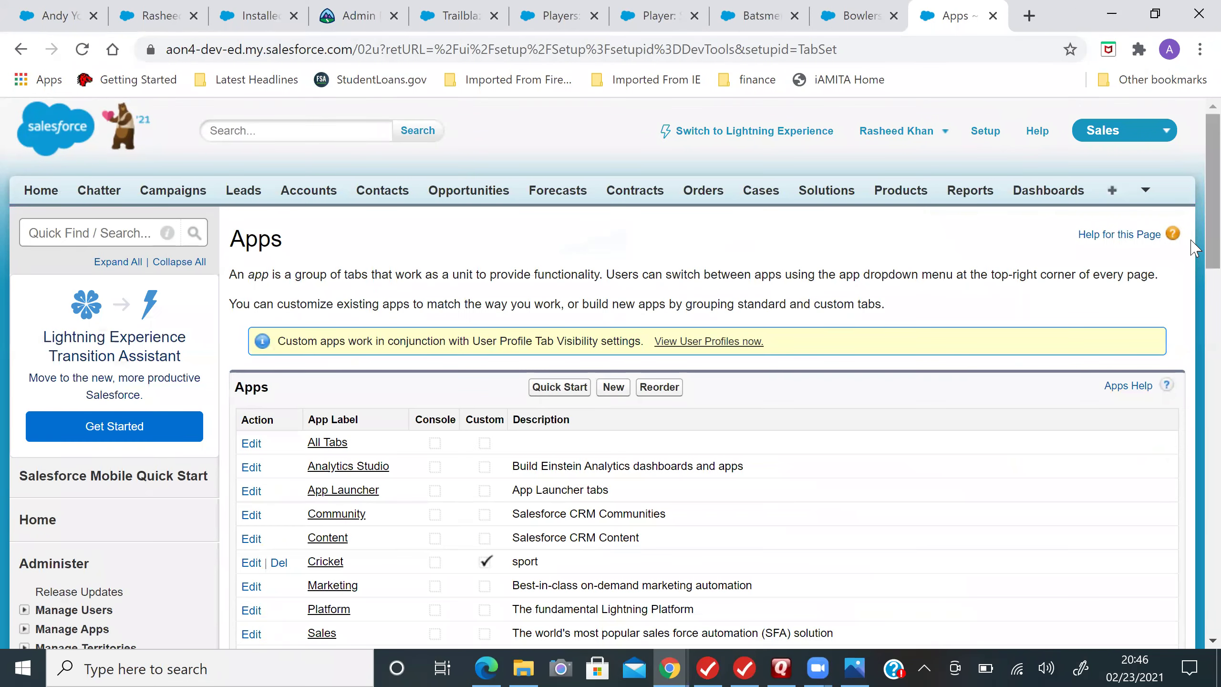
scroll(1195, 317, "down", 3)
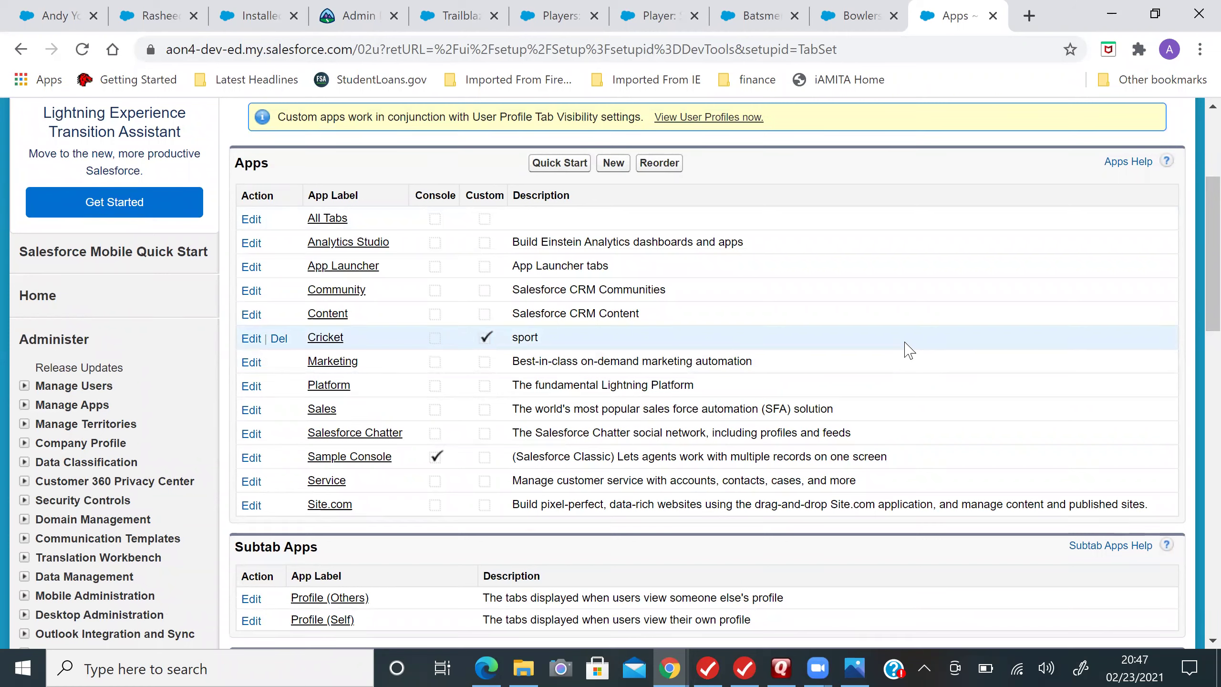
scroll(1182, 207, "up", 3)
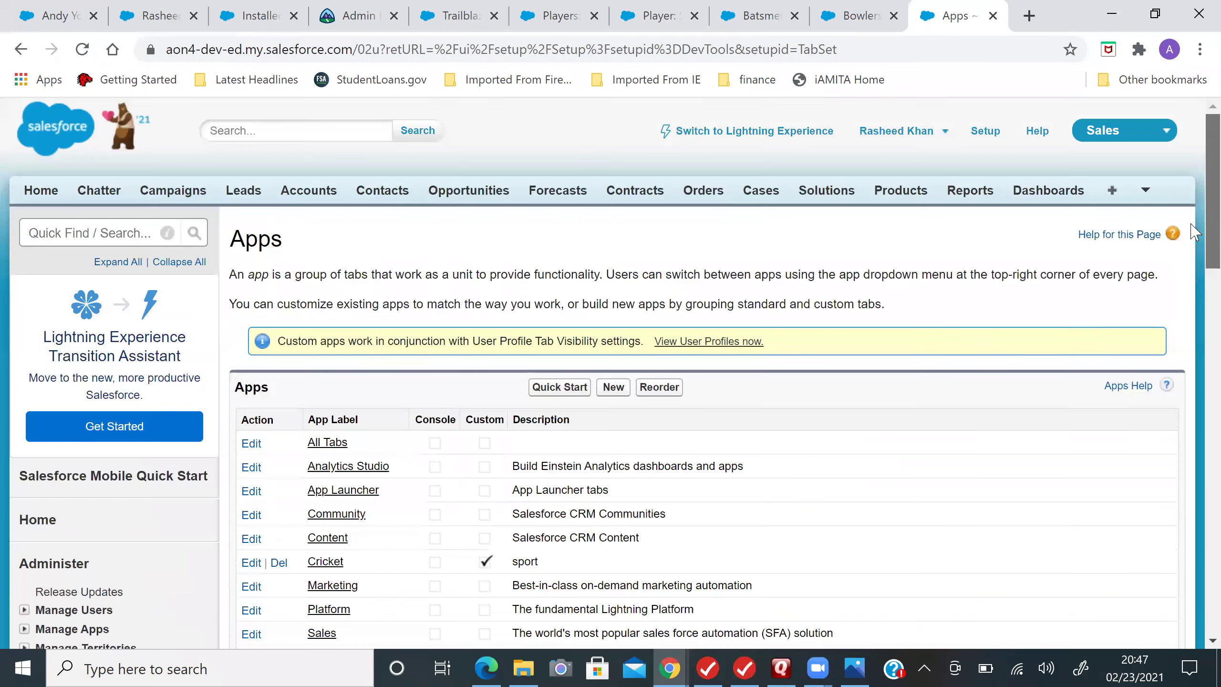
Step: Switch to the Cricket app and open the Players tab
left_click(1160, 135)
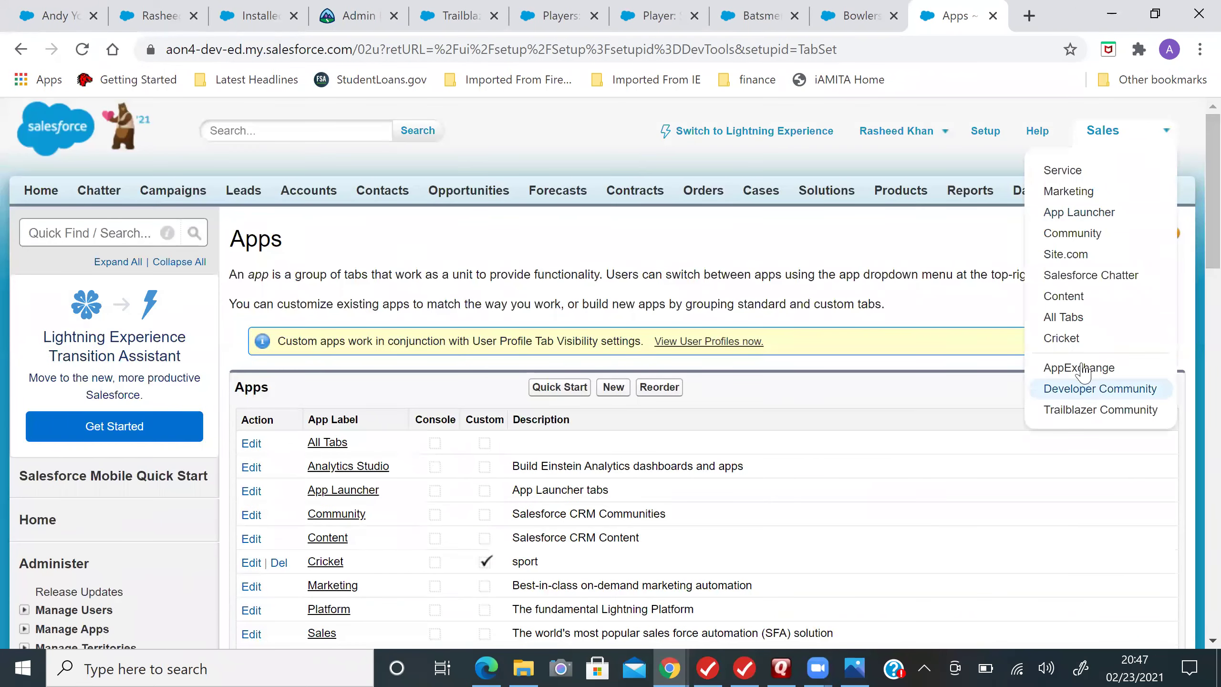
left_click(1063, 338)
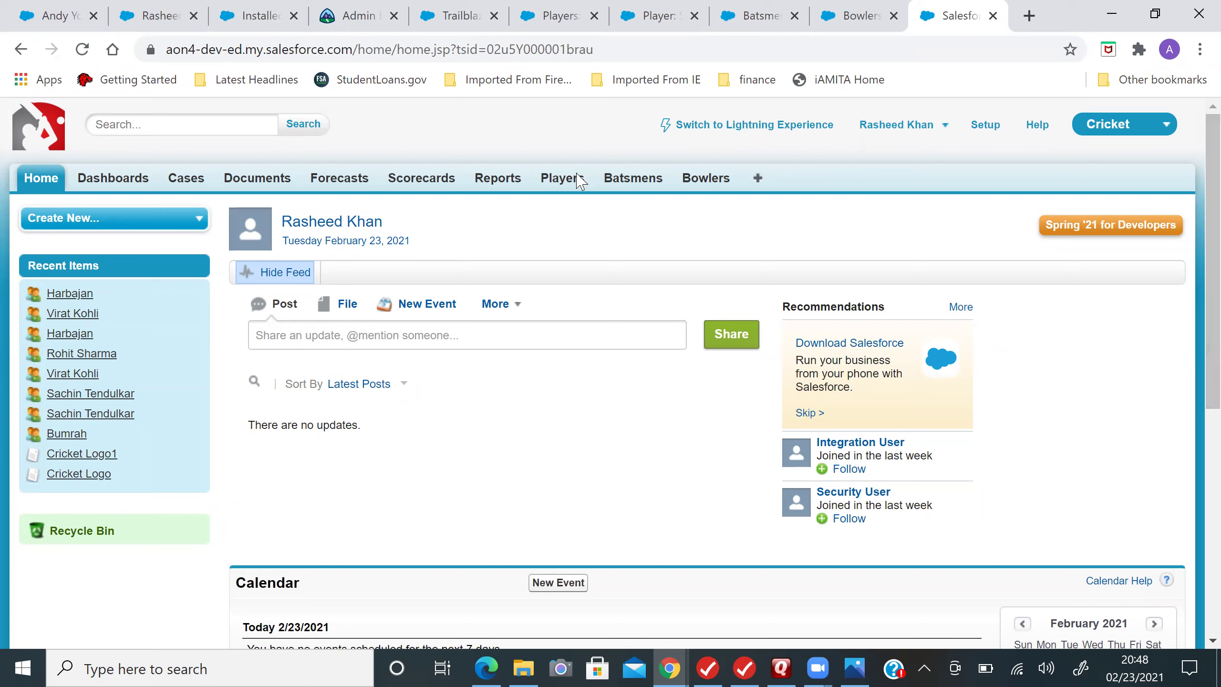
left_click(565, 185)
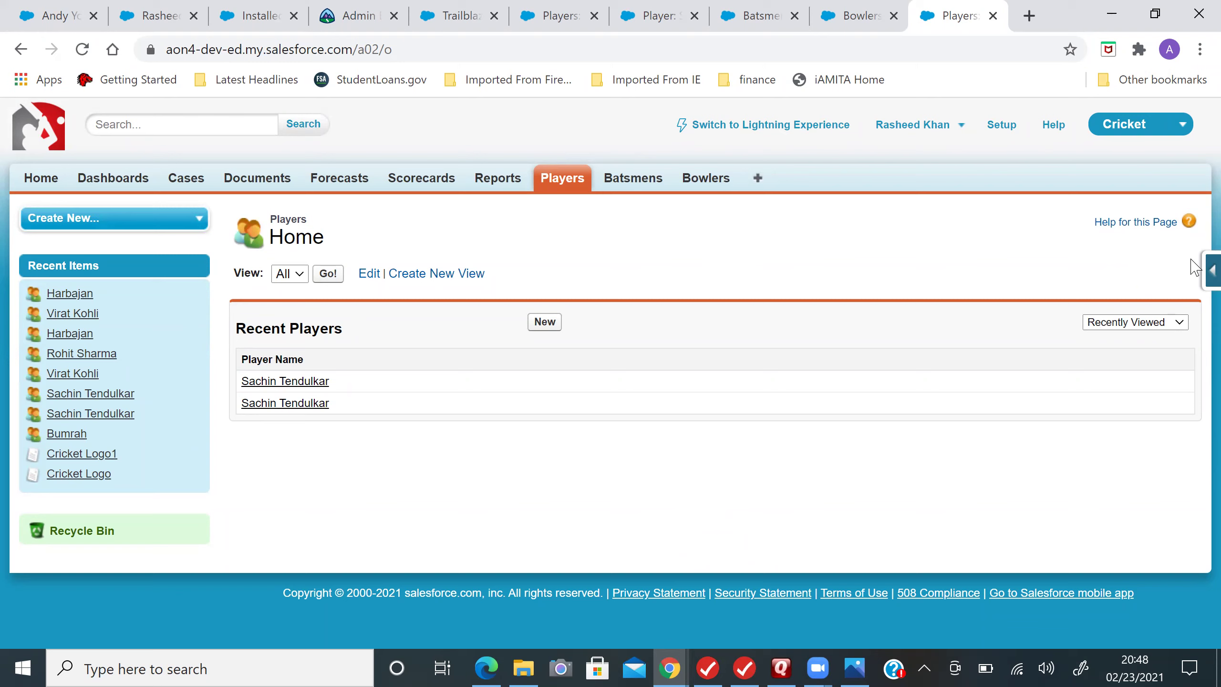
Step: View the Player object's definition, glance over its related sections and go to its page layouts
left_click(1210, 270)
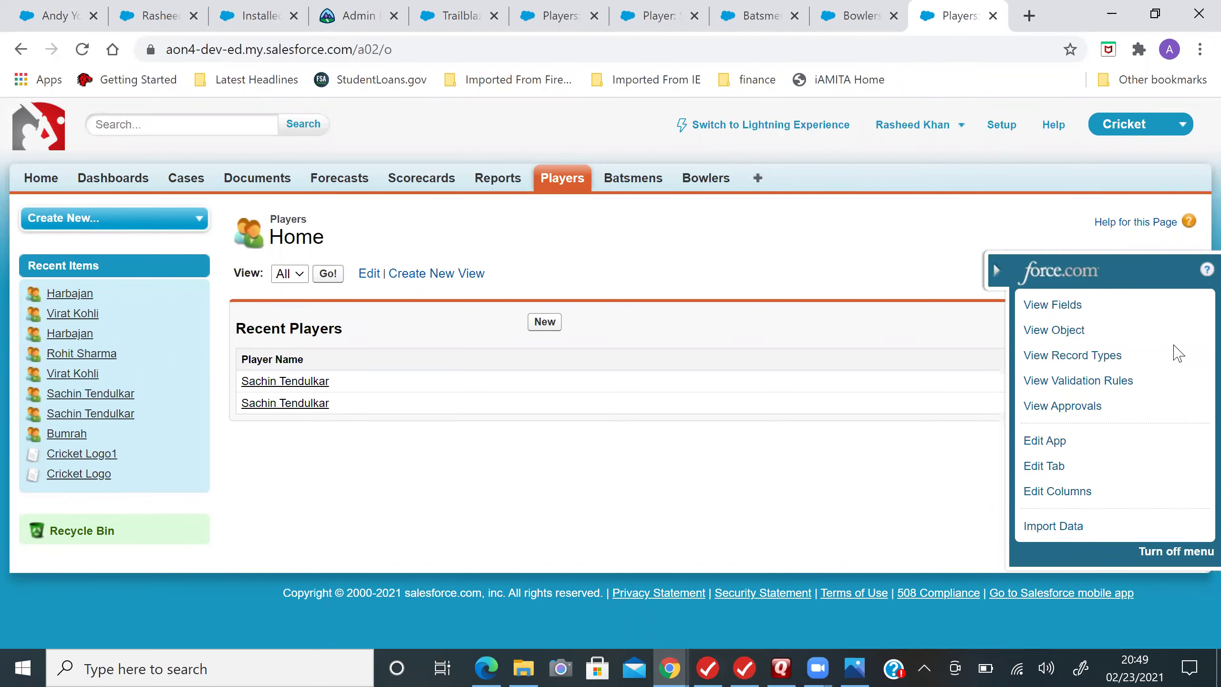
left_click(1051, 331)
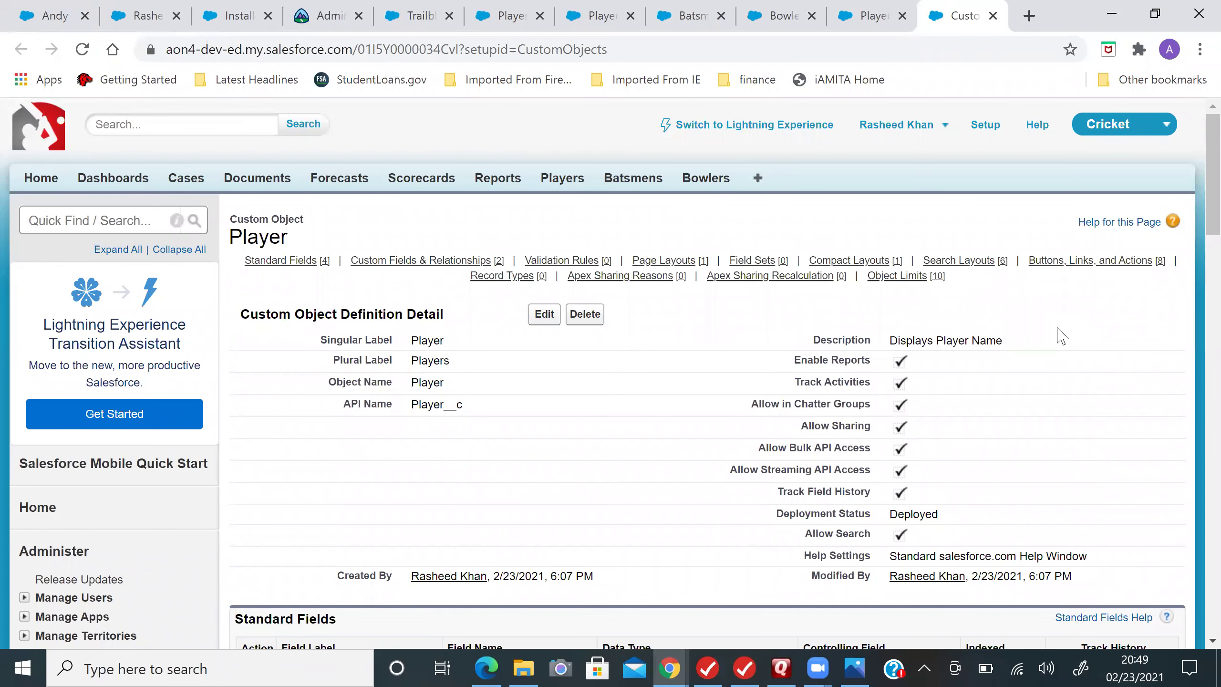
mouse_move(1142, 266)
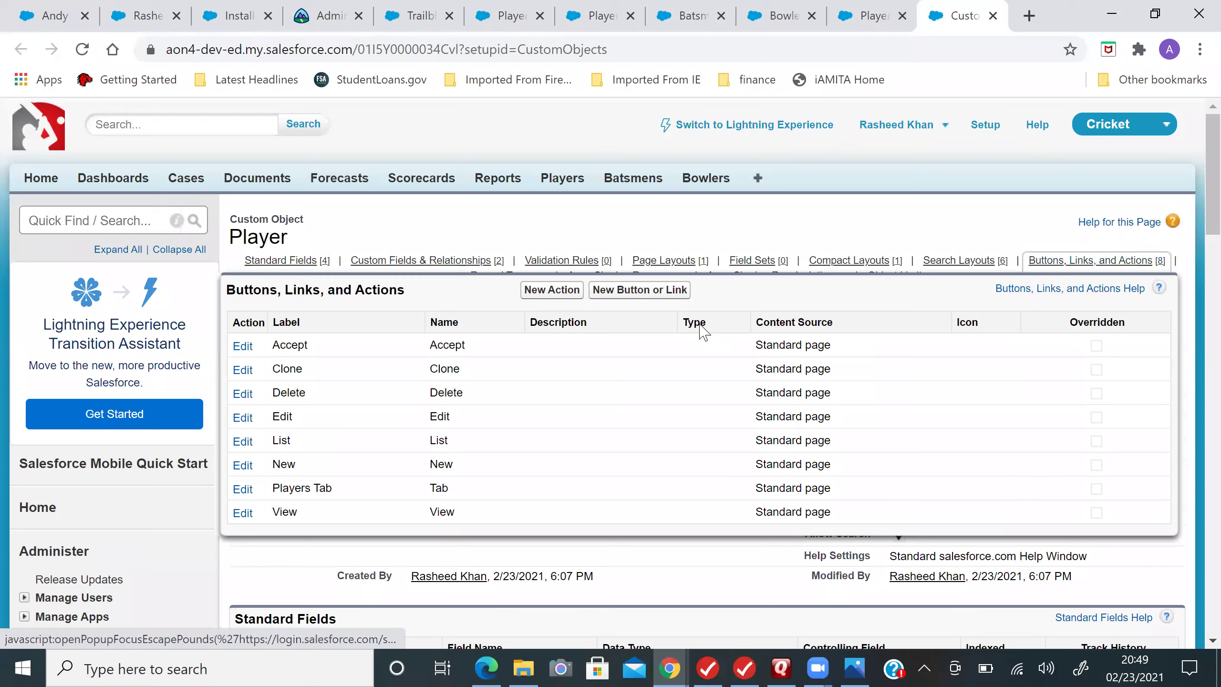
mouse_move(577, 261)
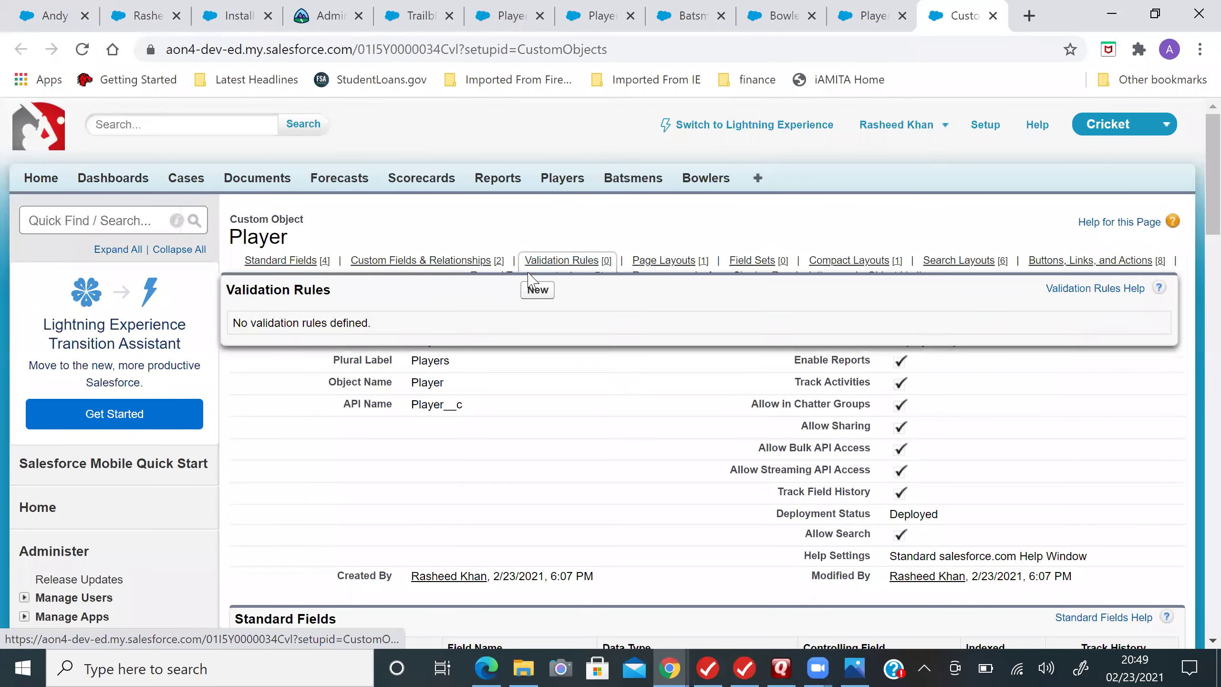
left_click(671, 263)
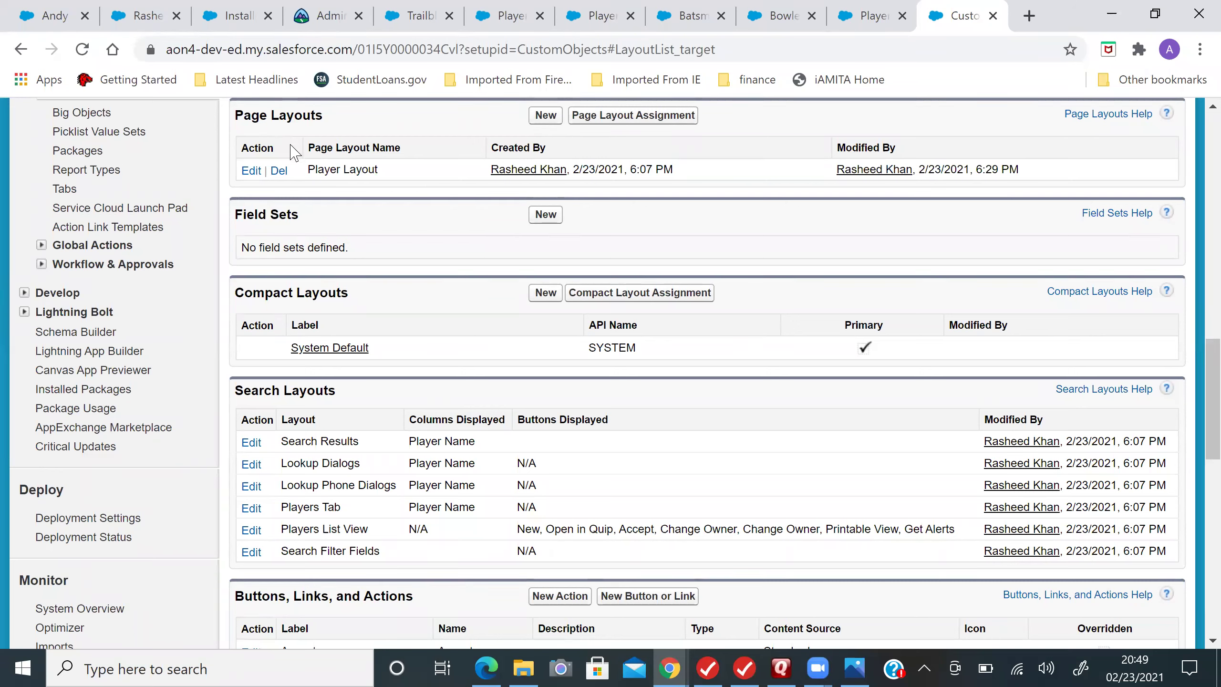
Step: Open the Player Layout in the page layout editor, dismiss the Add Report Charts tip, review the layout and return to Home
left_click(250, 173)
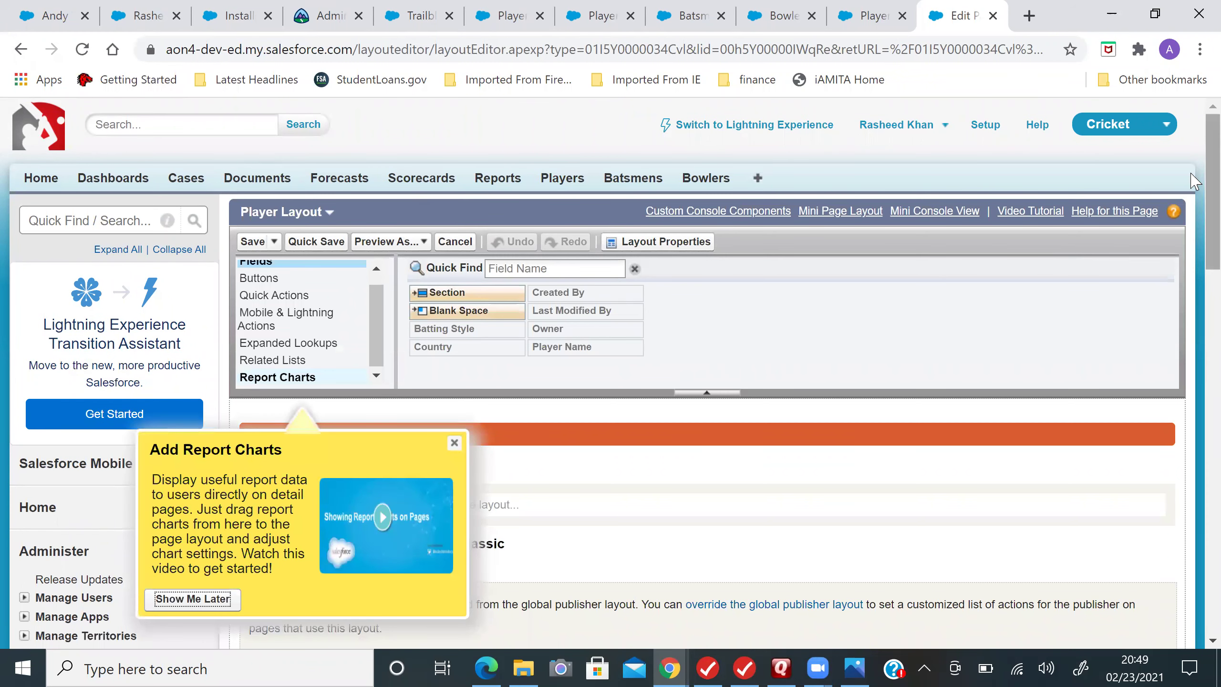
scroll(1194, 207, "down", 1)
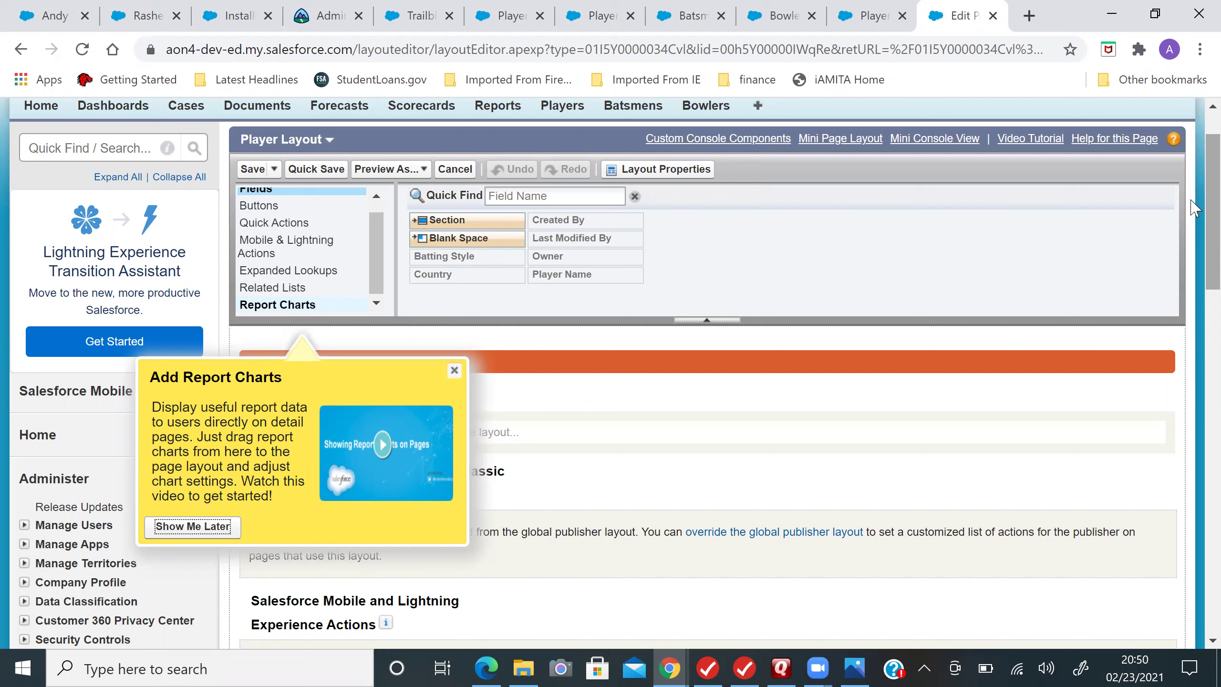
left_click(454, 370)
scroll(1195, 190, "down", 1)
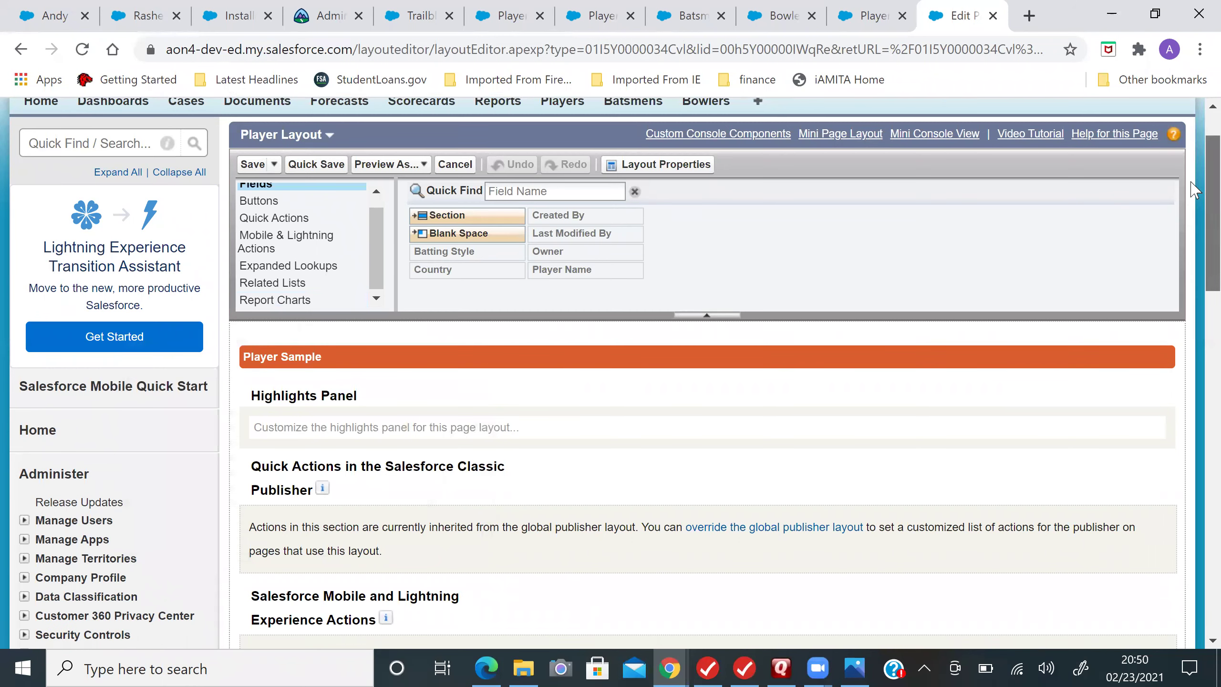
scroll(1195, 190, "down", 1)
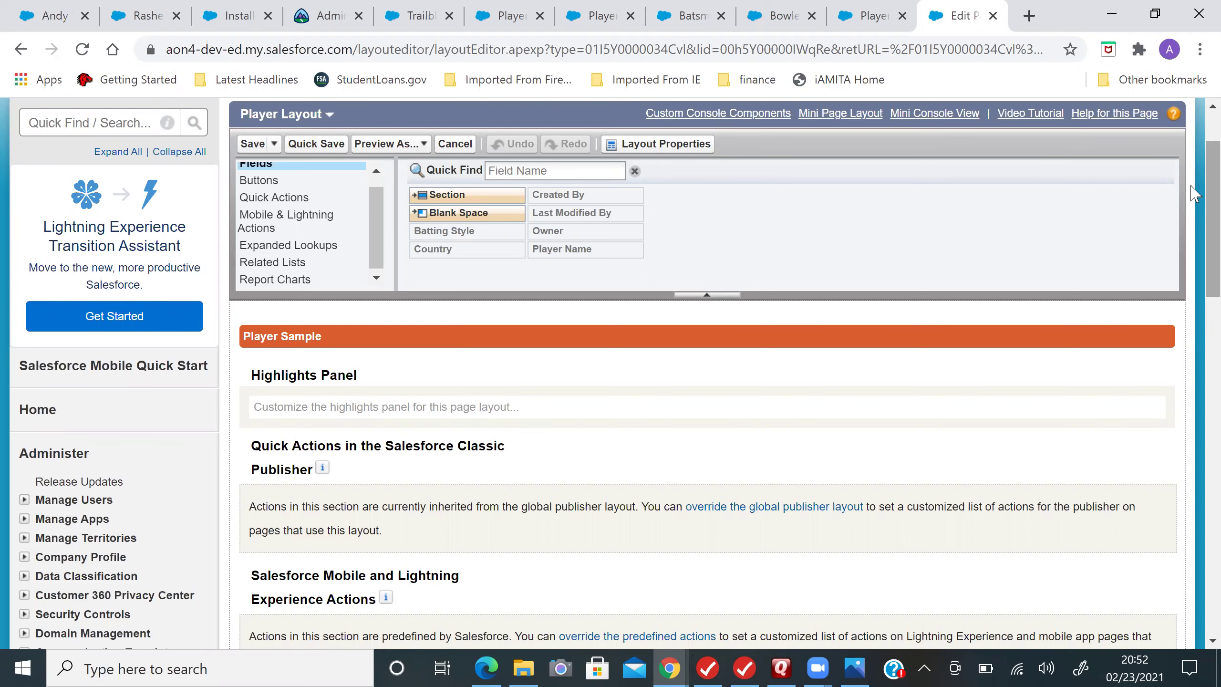
scroll(1195, 193, "up", 2)
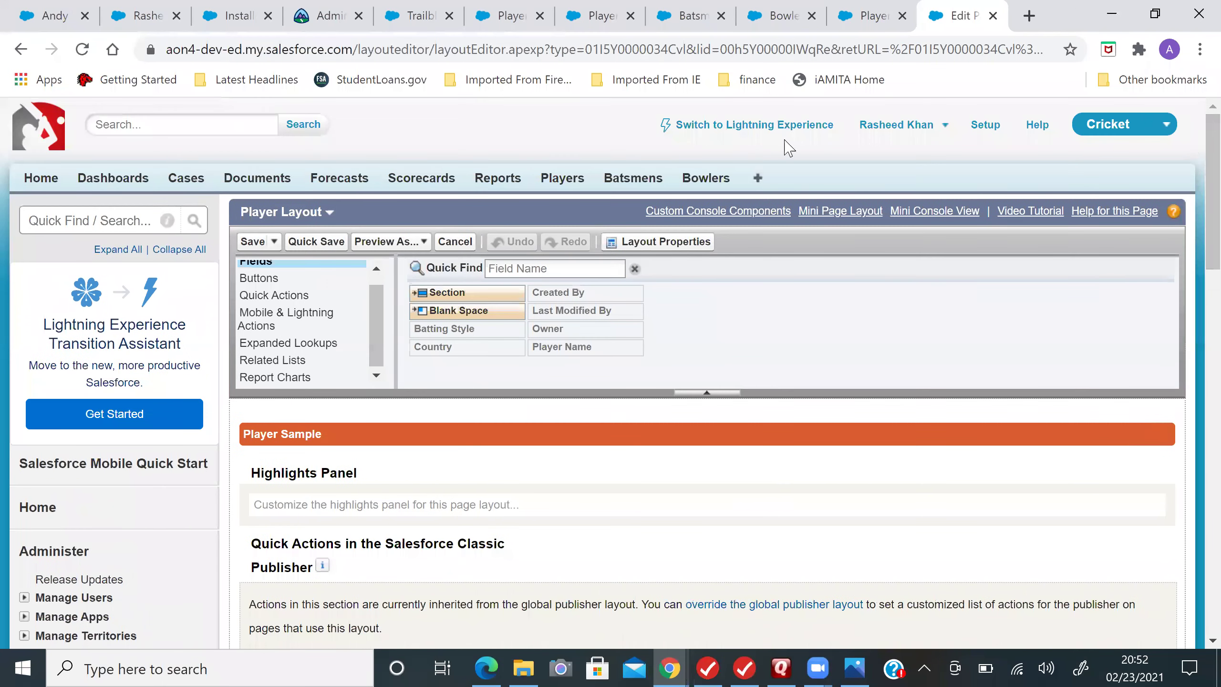
left_click(40, 178)
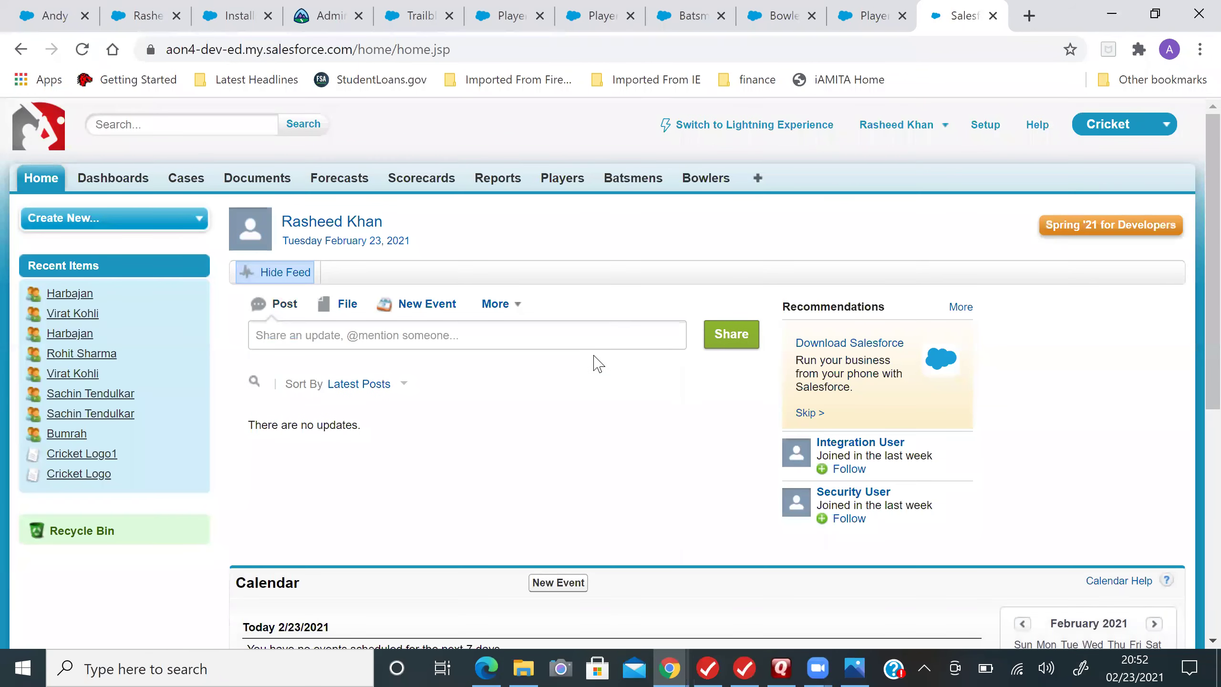